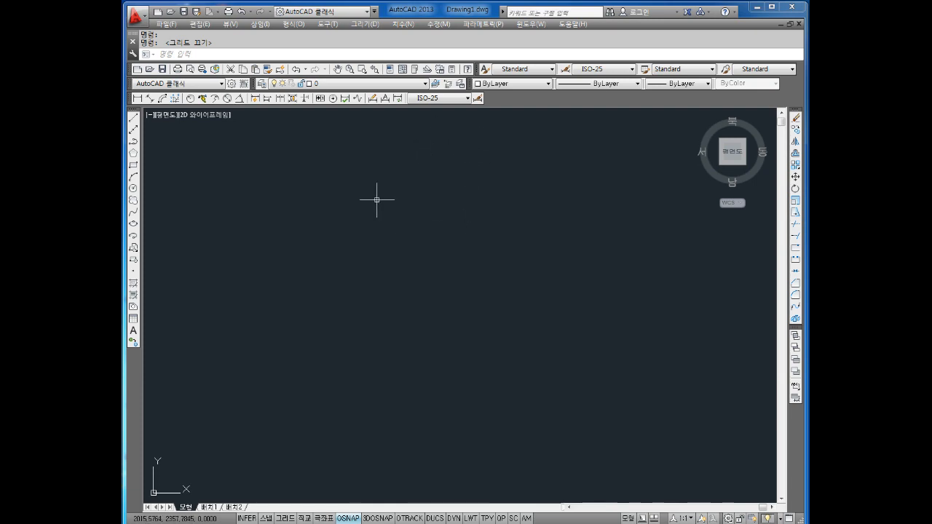
Draw a horizontal base line in the empty drawing with ortho mode turned on
key("Escape")
key("Escape")
type("l")
key("Return")
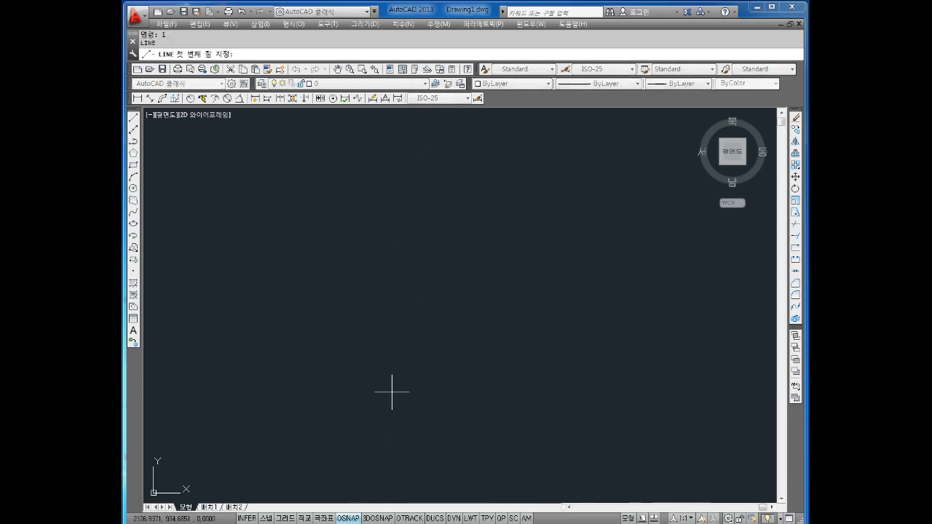
left_click(392, 392)
key("F8")
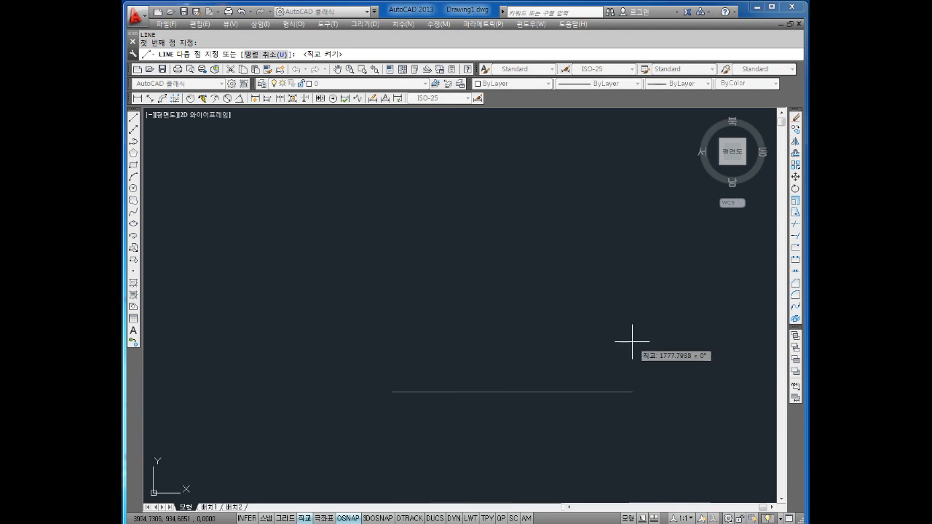
type("12")
key("Return")
key("Escape")
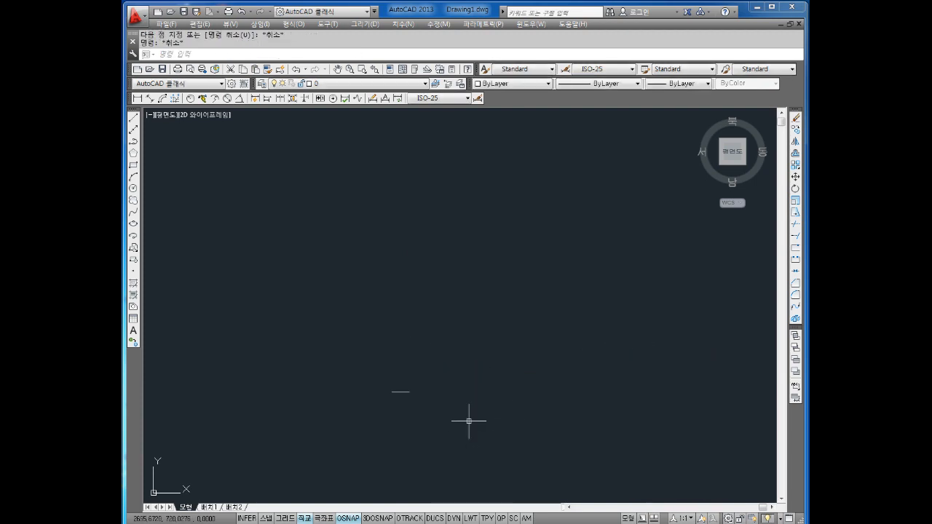
Draw a vertical line 100 units long upward from the left end of the base line
scroll(459, 379, "up", 5)
scroll(338, 386, "up", 1)
middle_click_drag(190, 481, 443, 371)
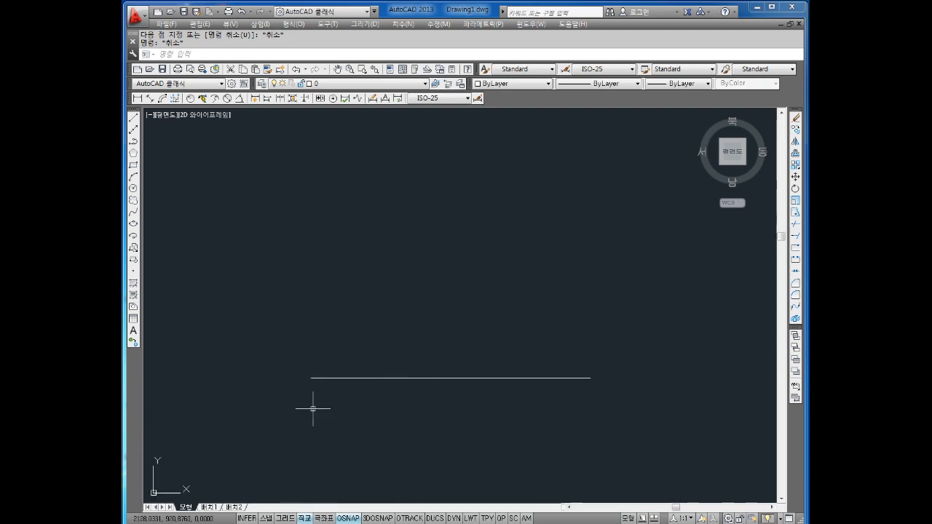
middle_click_drag(331, 386, 420, 345)
key("Escape")
type("l")
key("Return")
left_click(399, 322)
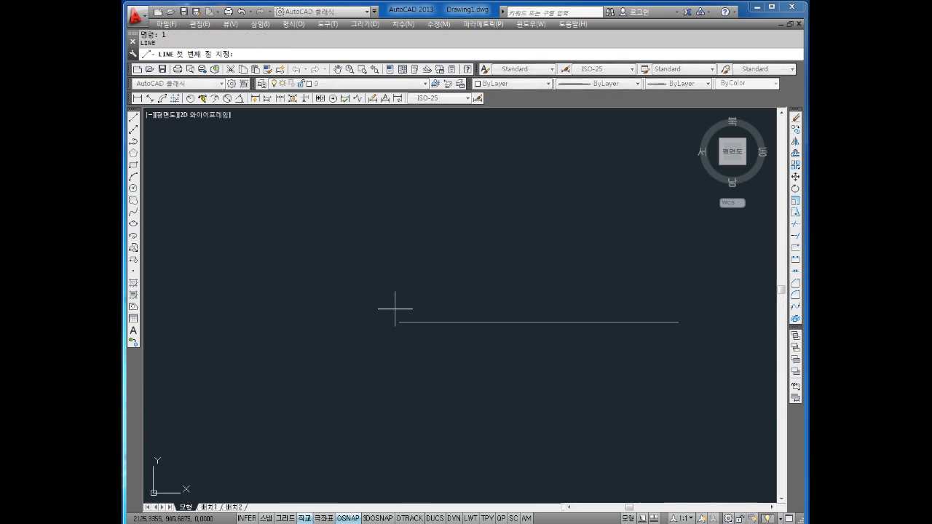
middle_click_drag(400, 202, 387, 294)
type("1")
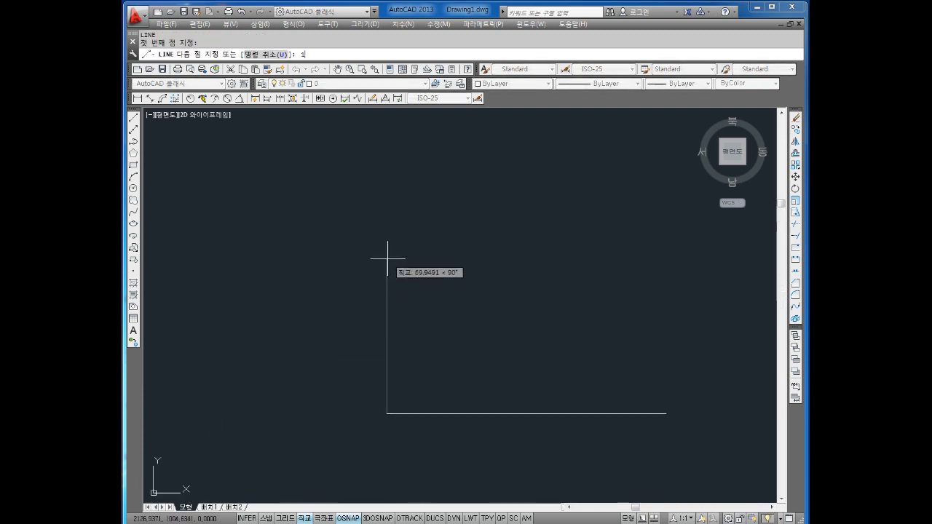
type("00")
key("Return")
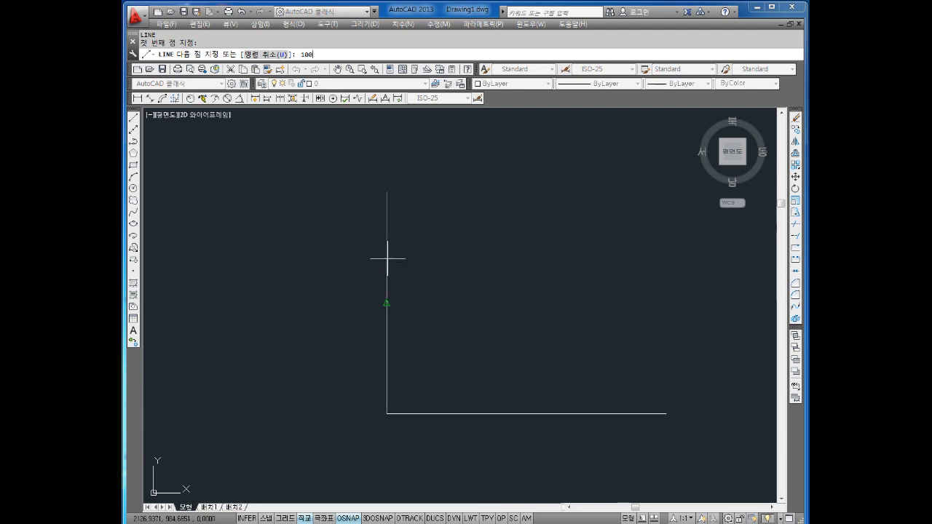
key("Escape")
key("Escape")
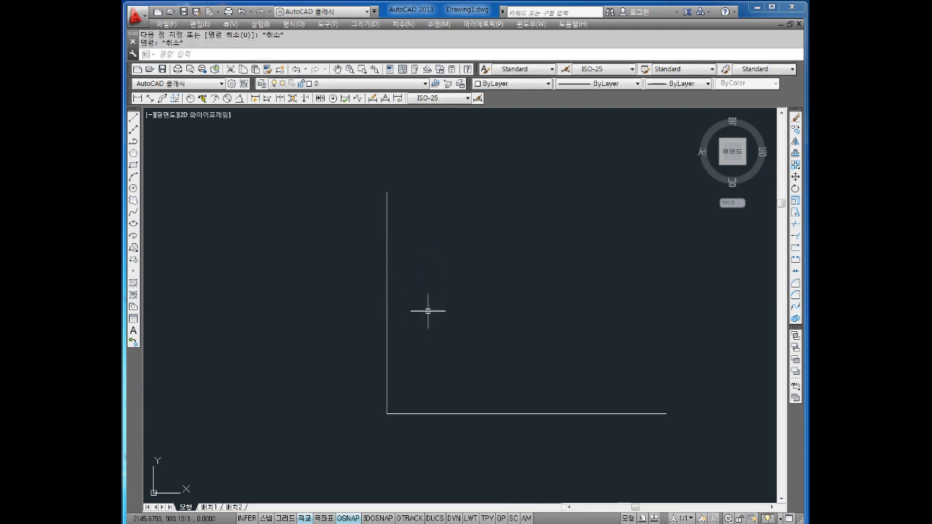
Draw connected lines from the top of the vertical line: 48 to the right, 17 down and 17 back to the left
middle_click_drag(485, 243, 485, 267)
key("Escape")
type("l")
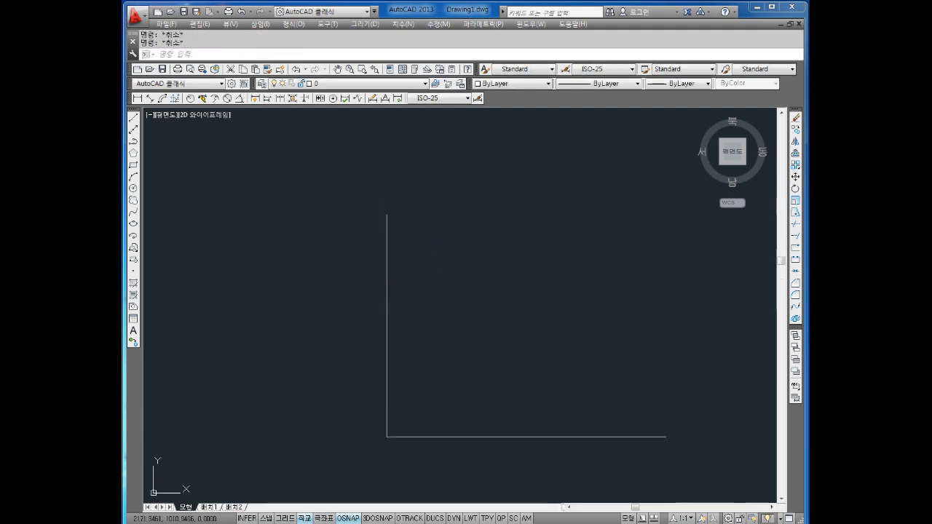
key("Return")
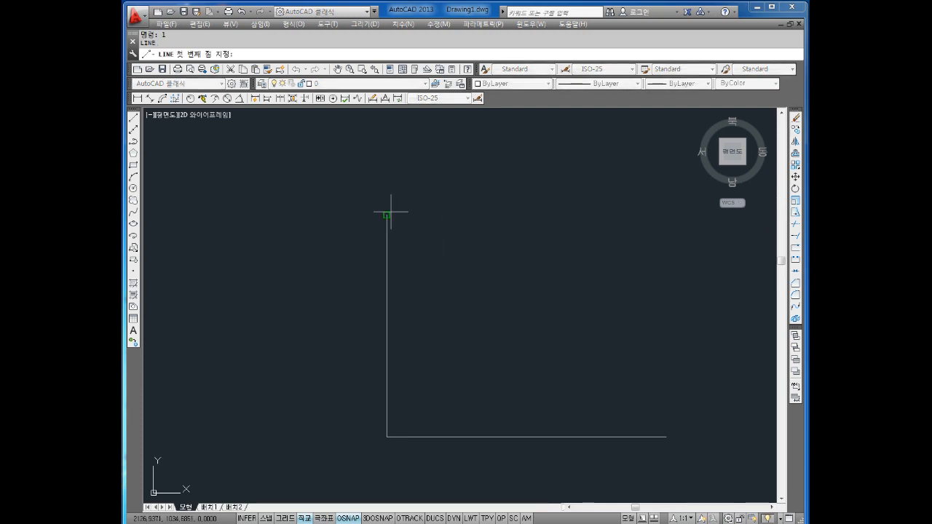
left_click(387, 215)
type("48")
key("Return")
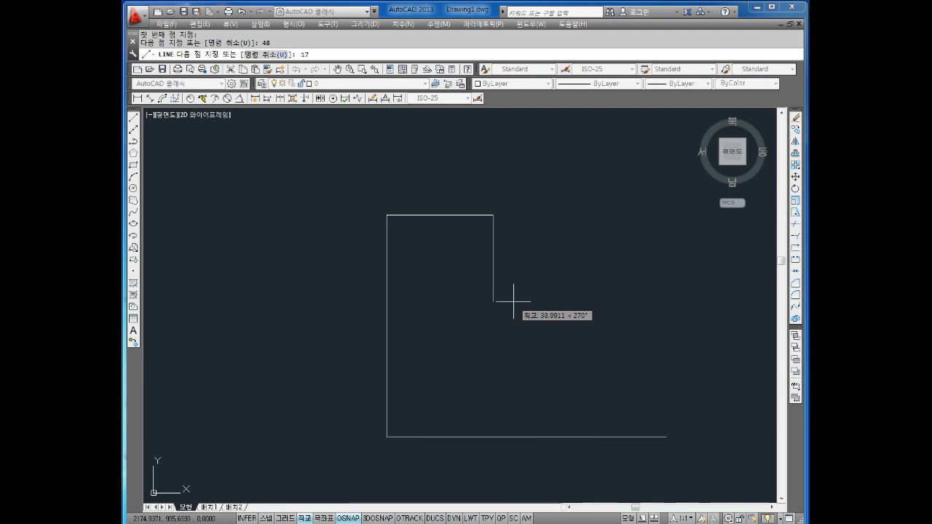
key("Return")
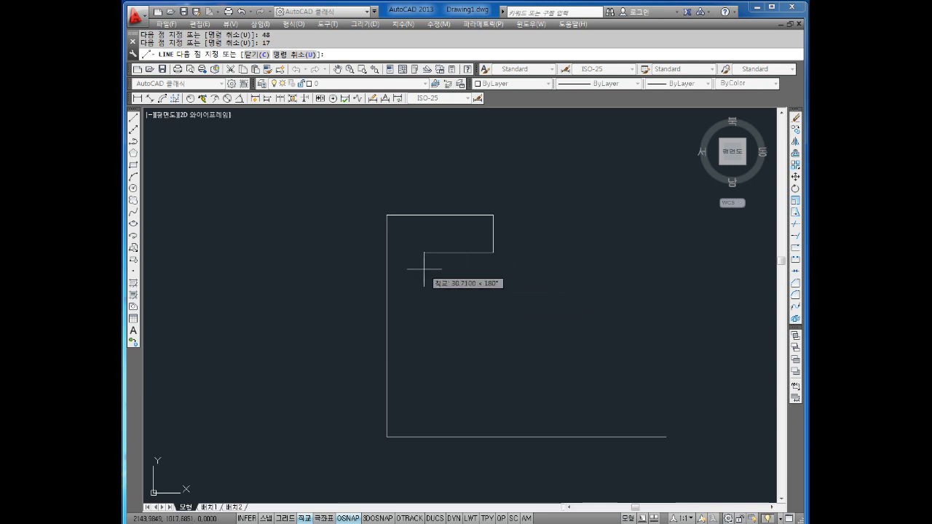
type("17")
key("Return")
key("Escape")
key("Escape")
Delete the short 17-unit vertical line at the right end of the top line
scroll(503, 241, "up", 3)
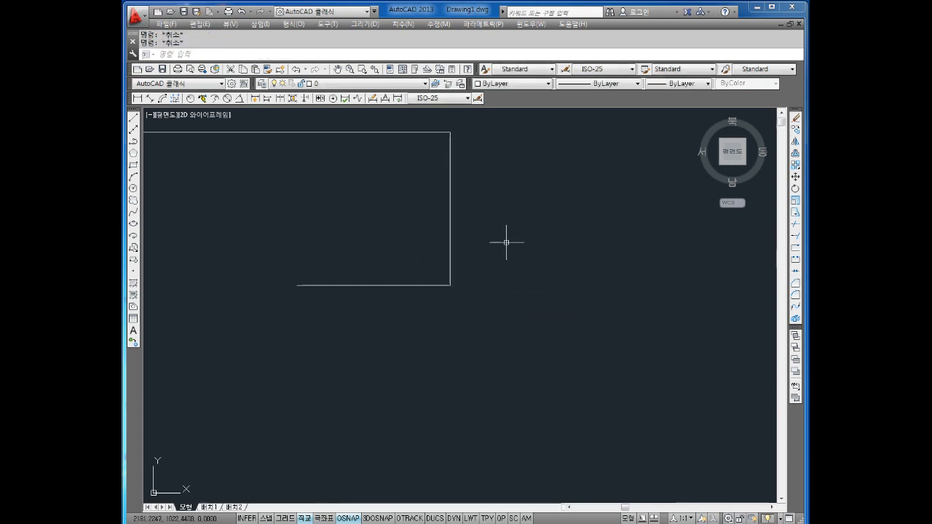
left_click(489, 259)
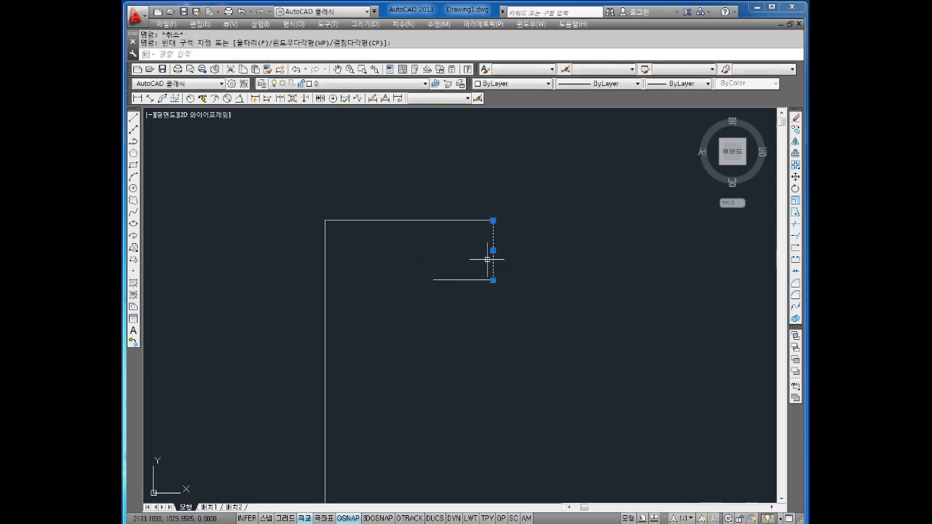
key("Delete")
middle_click_drag(493, 265, 524, 260)
key("Escape")
key("Escape")
Change the colour of the short 17-unit horizontal line to yellow
left_click(547, 288)
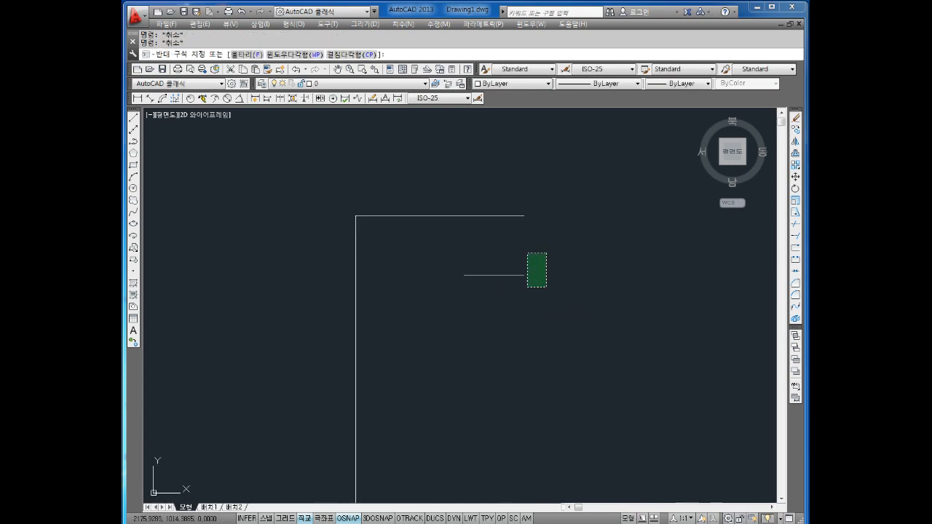
left_click(514, 252)
left_click(487, 85)
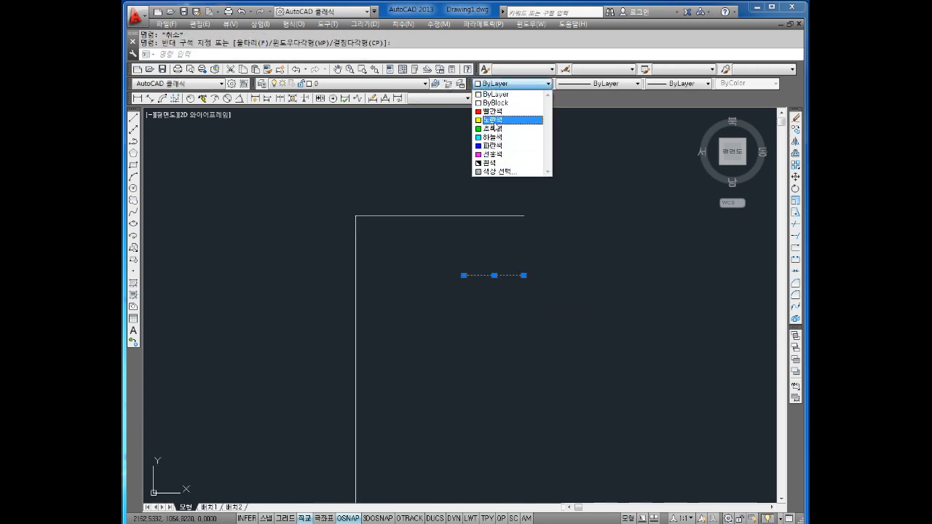
left_click(503, 117)
key("Escape")
middle_click_drag(528, 264, 535, 261)
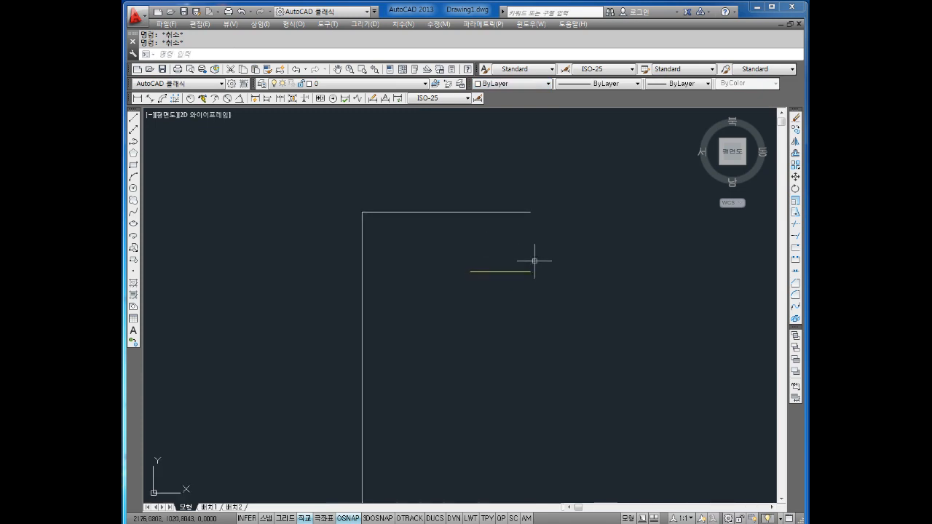
Draw a circle centred on the left end of the yellow line, with its radius reaching the line's right end
type("c")
key("Return")
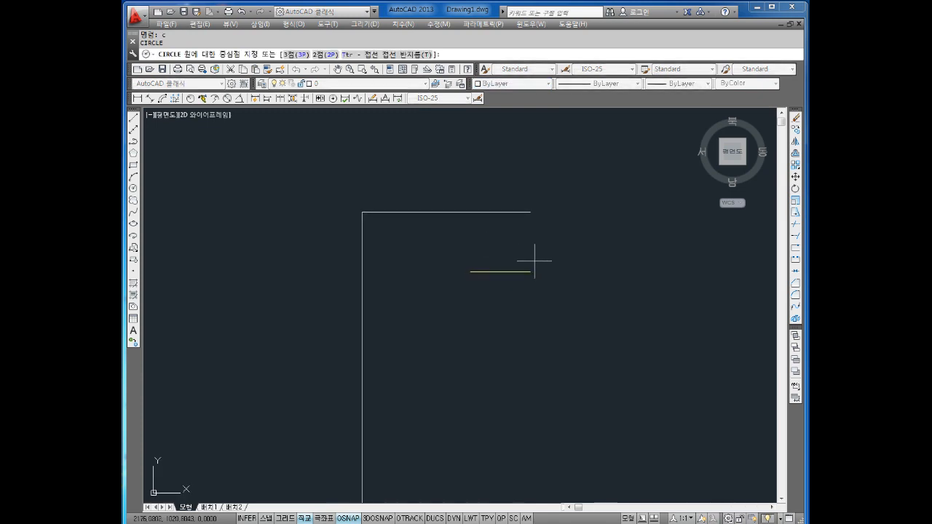
left_click(471, 272)
left_click(530, 271)
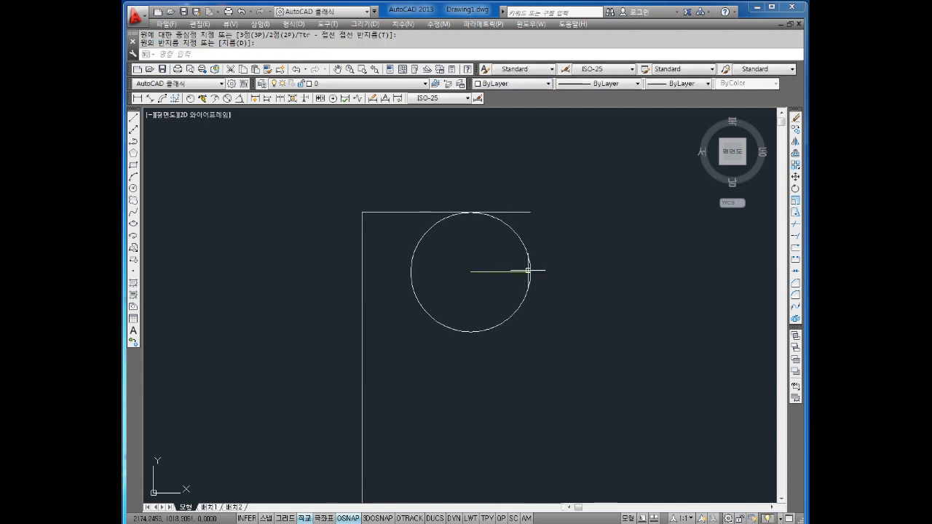
key("Escape")
key("Escape")
Trim off the part of the top line that extends right of its tangent point with the circle
middle_click_drag(616, 245, 587, 198)
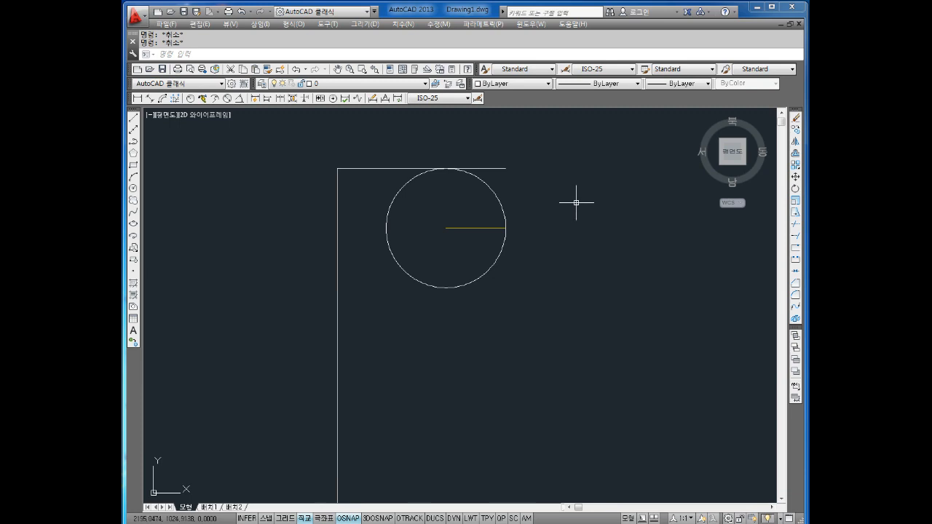
middle_click_drag(562, 204, 574, 212)
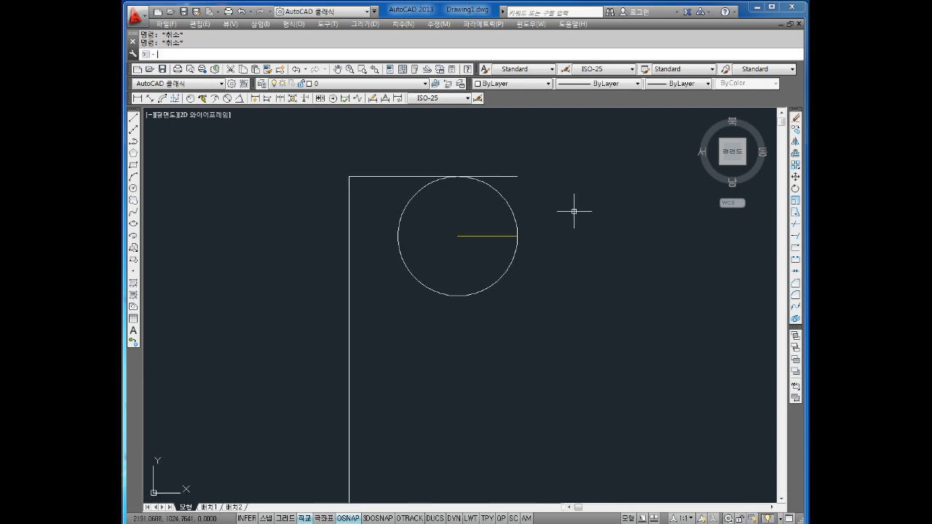
left_click(486, 177)
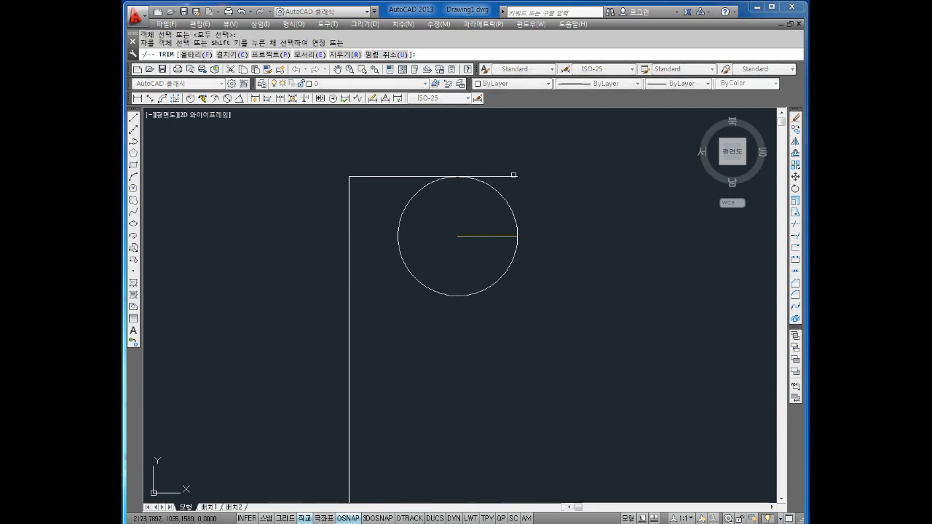
key("Delete")
left_click(409, 176)
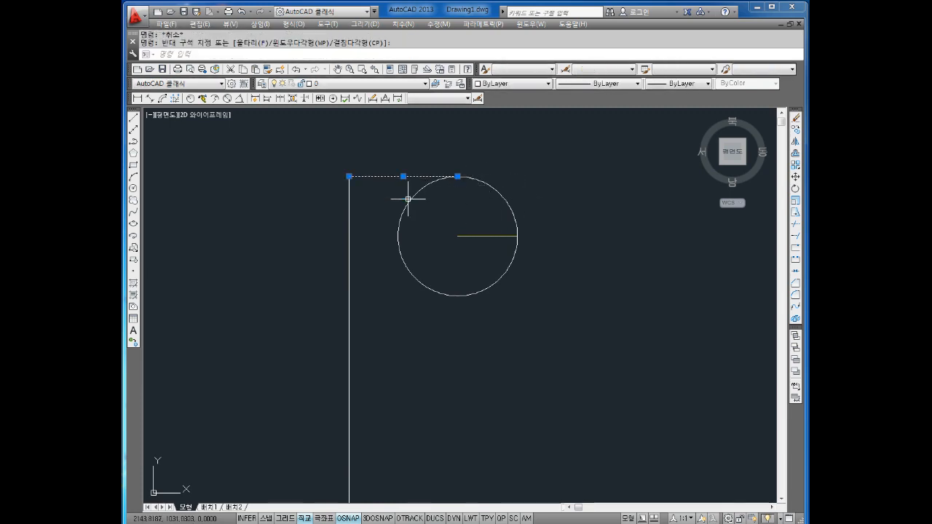
key("Escape")
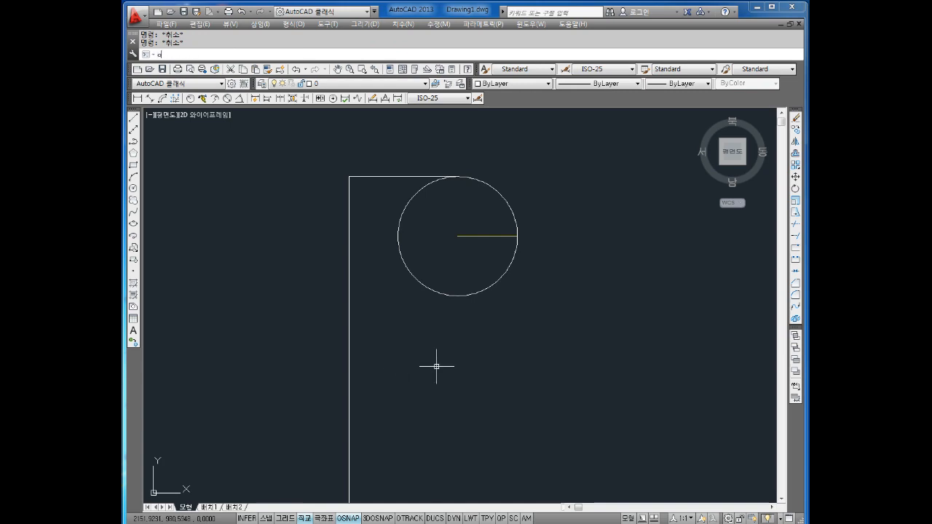
Offset the top horizontal line 60 units downward
type("o")
key("Return")
type("60")
key("Return")
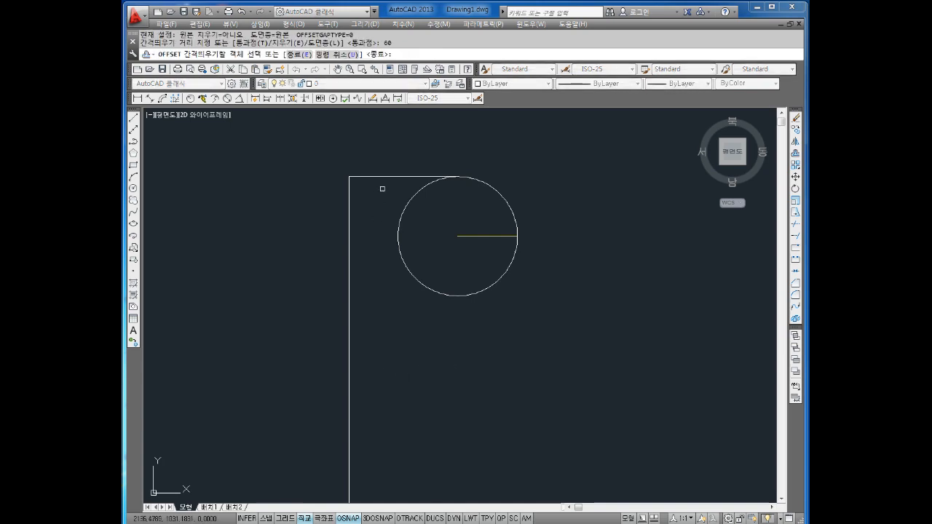
left_click(389, 178)
left_click(387, 183)
scroll(442, 343, "down", 5)
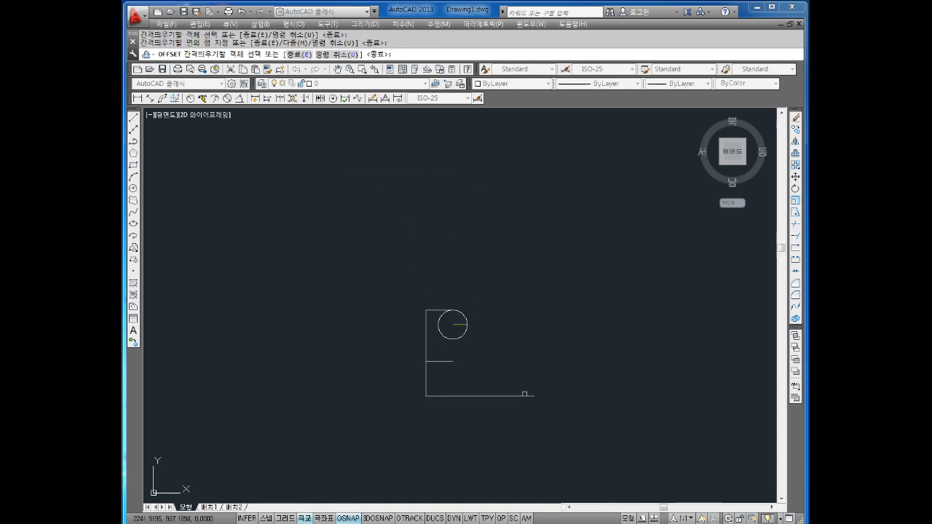
middle_click_drag(463, 381, 469, 324)
scroll(431, 333, "up", 6)
scroll(459, 327, "down", 4)
key("Escape")
key("Escape")
Draw a sloped line from the right end of the offset line to the right end of the base line
type("l")
key("Return")
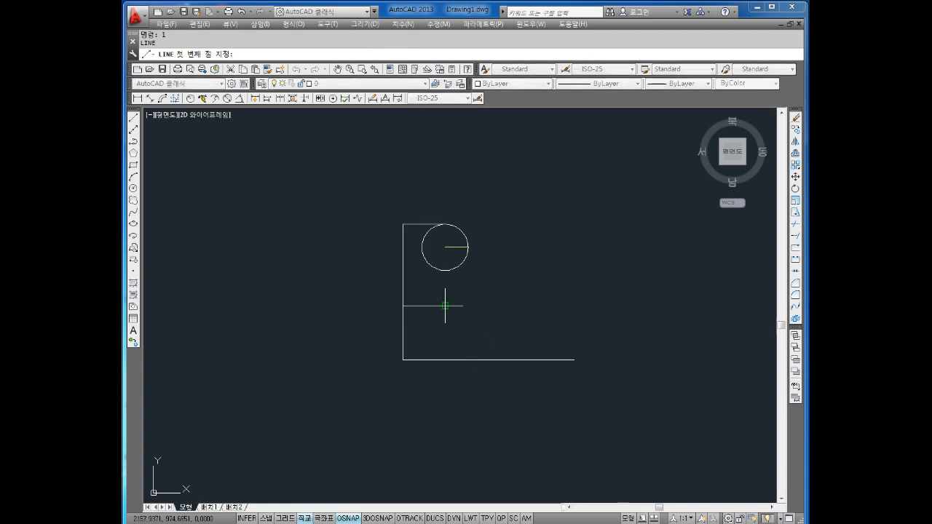
left_click(445, 305)
left_click(573, 359)
key("Escape")
key("Escape")
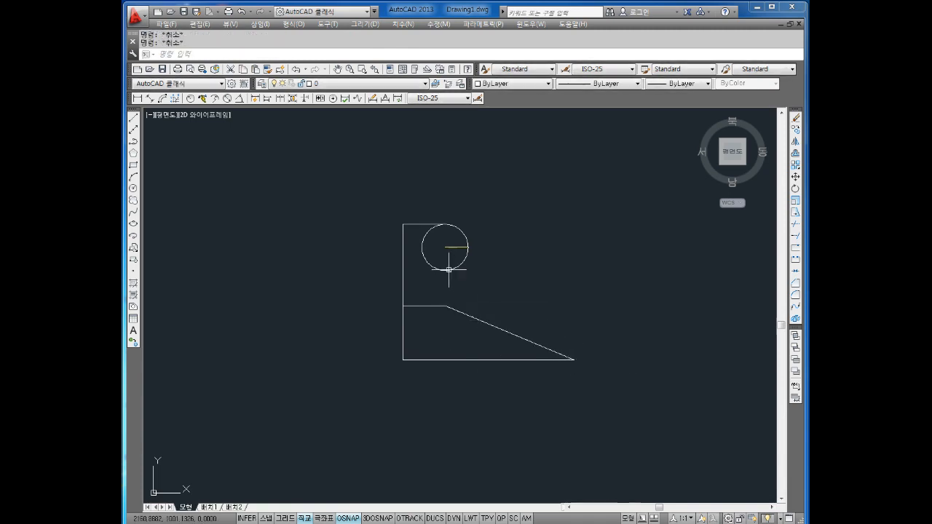
Draw a vertical line from the bottom of the circle down to the upper end of the sloped line
scroll(445, 266, "up", 2)
key("space")
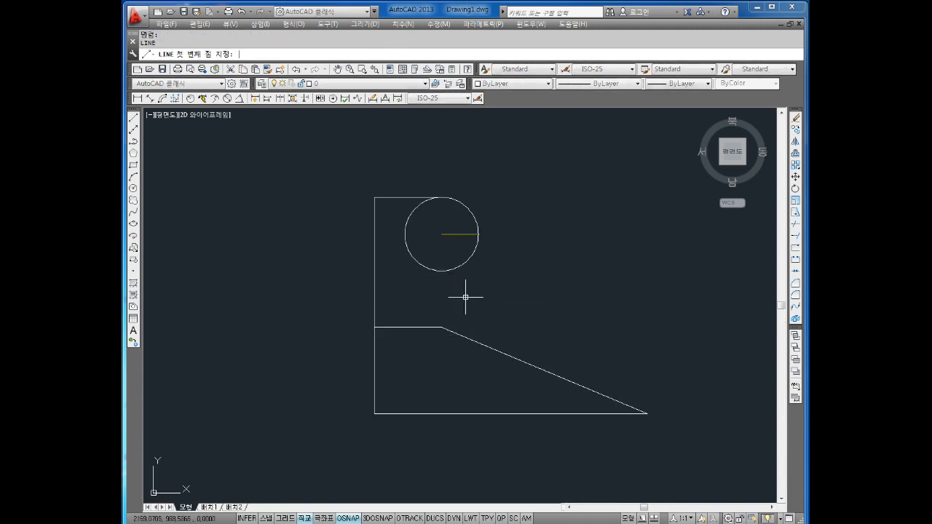
left_click(442, 271)
left_click(442, 328)
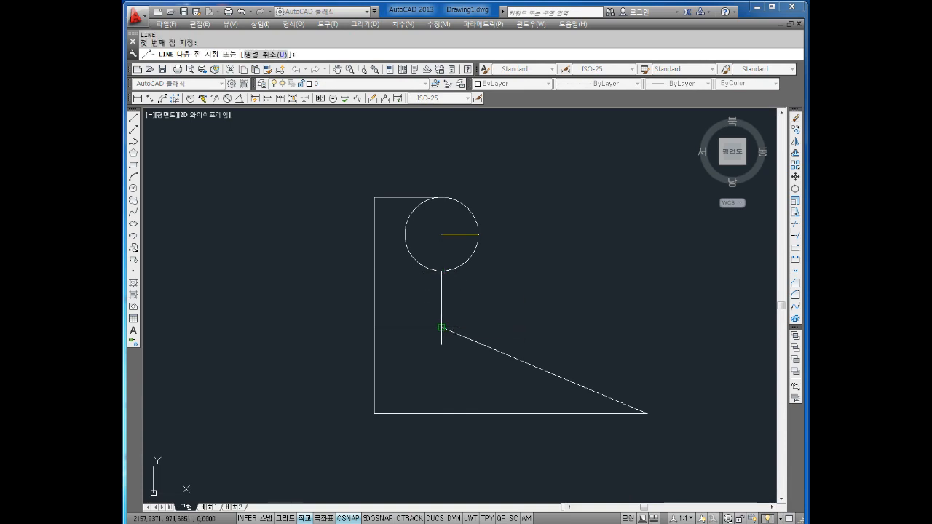
key("Escape")
Delete the horizontal offset line between the left vertical line and the sloped line
left_click(419, 327)
left_click(416, 350)
key("Delete")
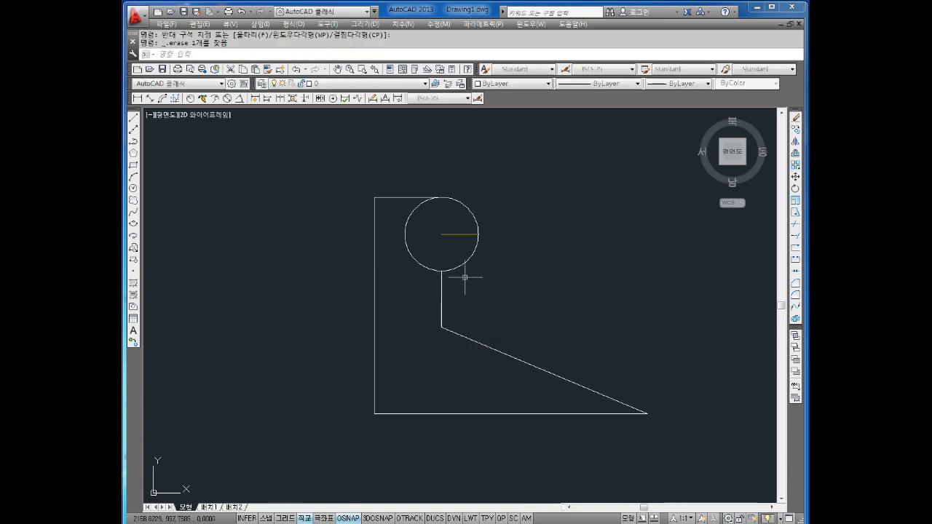
Trim away the left half of the circle, keeping its right half as the outline's arc
type("tr")
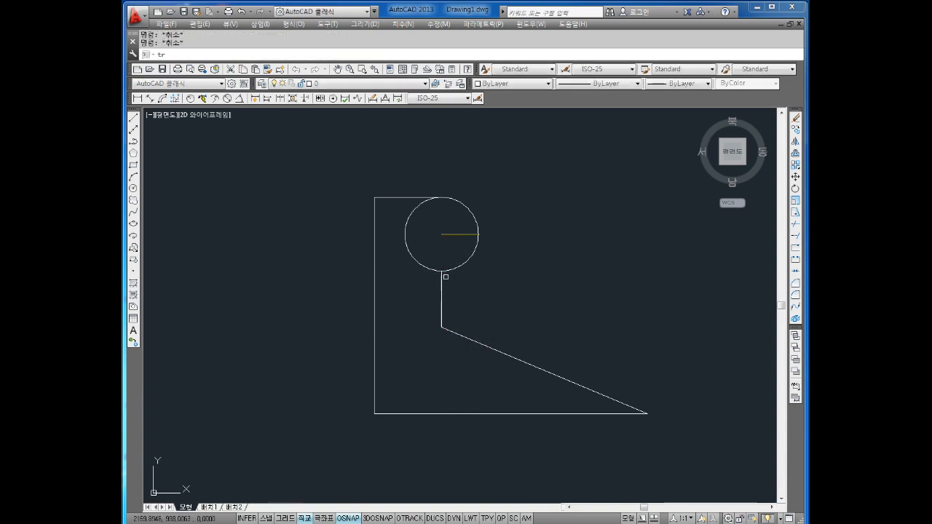
key("space")
key("space")
left_click(432, 238)
left_click(390, 268)
key("Escape")
key("Escape")
Delete the yellow radius line inside the arc
left_click(462, 222)
left_click(447, 260)
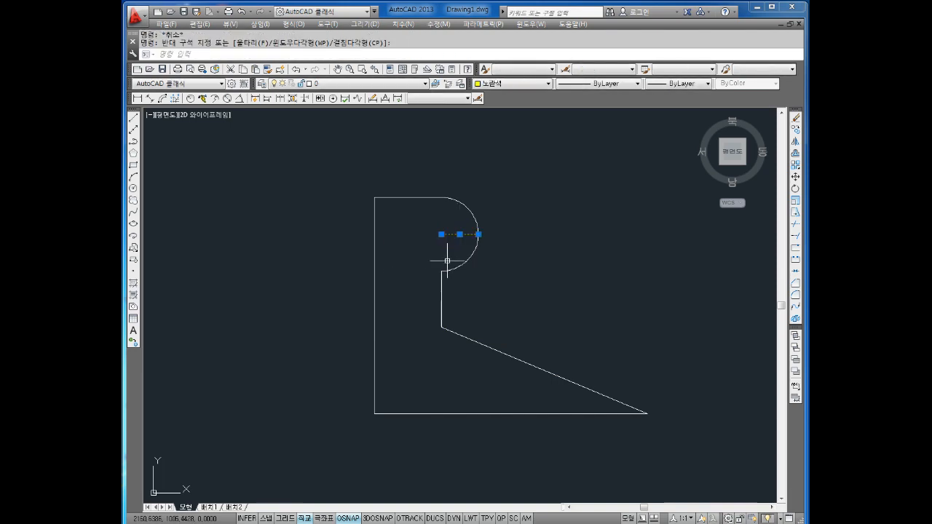
key("Delete")
middle_click_drag(543, 292, 527, 259)
scroll(514, 305, "up", 1)
scroll(516, 306, "down", 3)
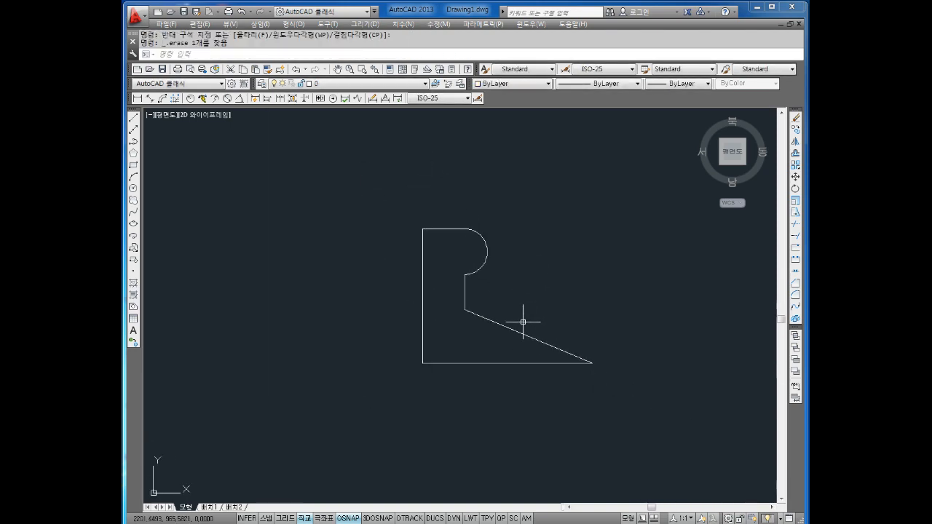
scroll(521, 316, "up", 2)
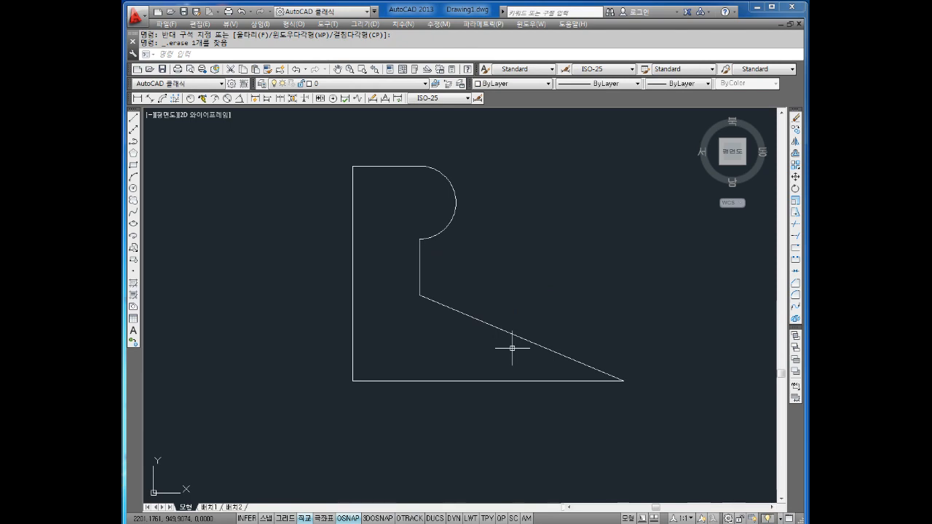
Fillet the sharp corner between the sloped line and the base with radius 11.5, trimming both lines
type("f")
key("space")
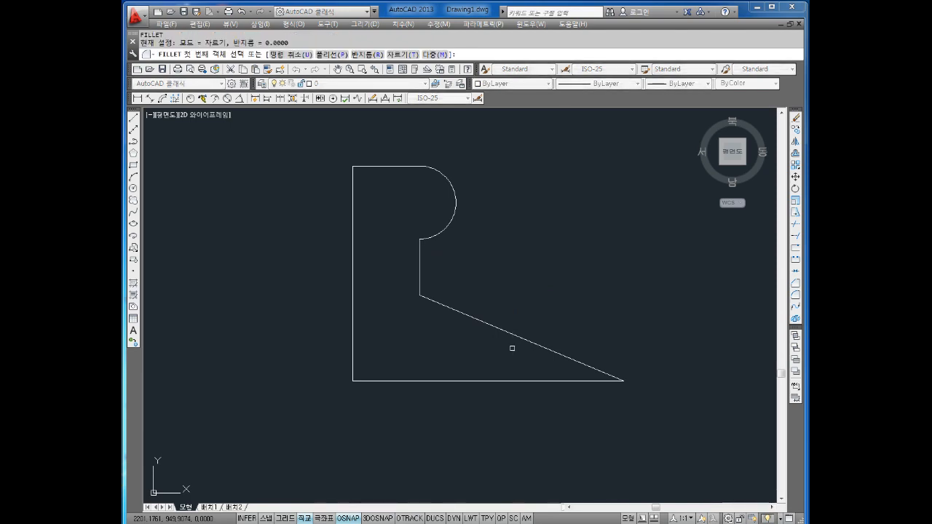
type("r")
key("space")
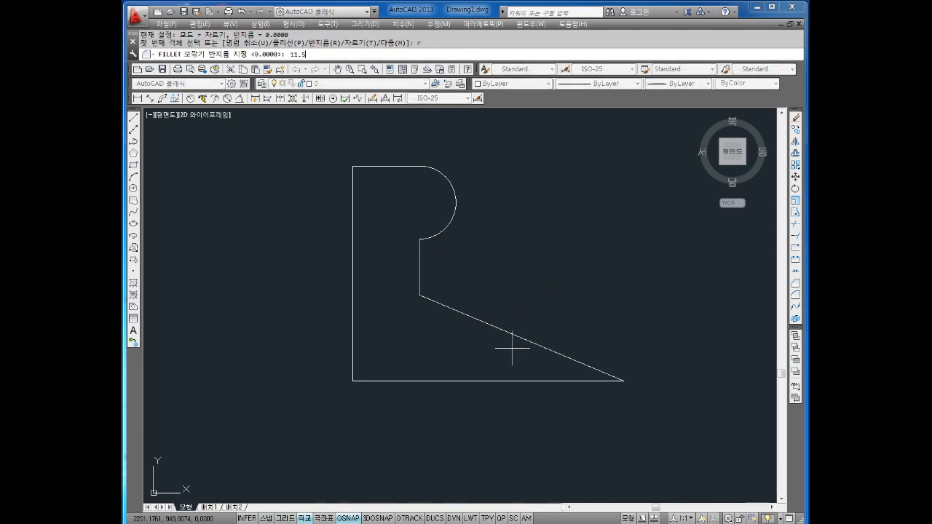
key("space")
type("t")
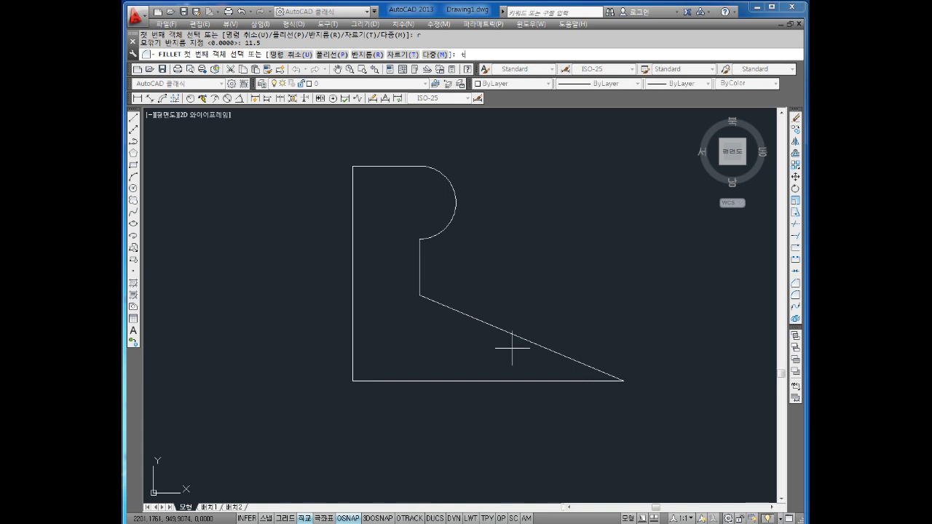
key("space")
type("t")
key("space")
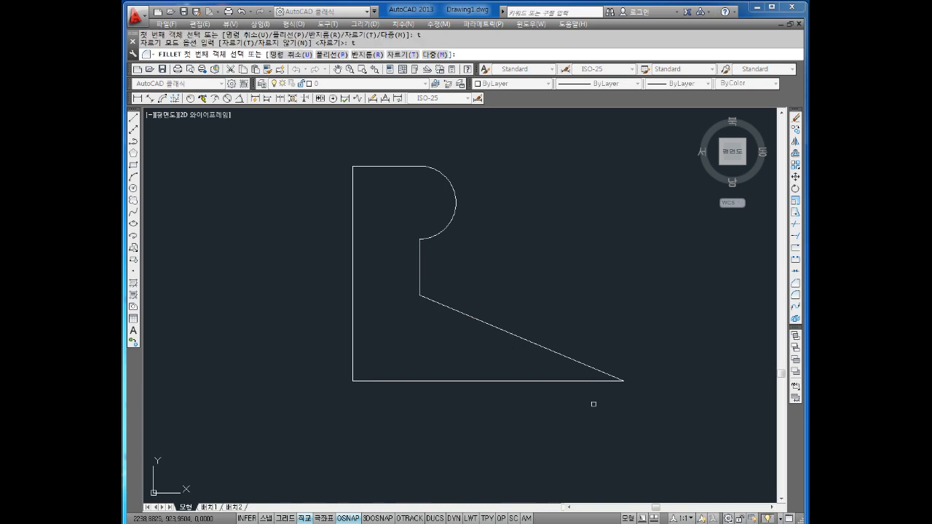
scroll(575, 379, "up", 4)
left_click(572, 330)
left_click(572, 384)
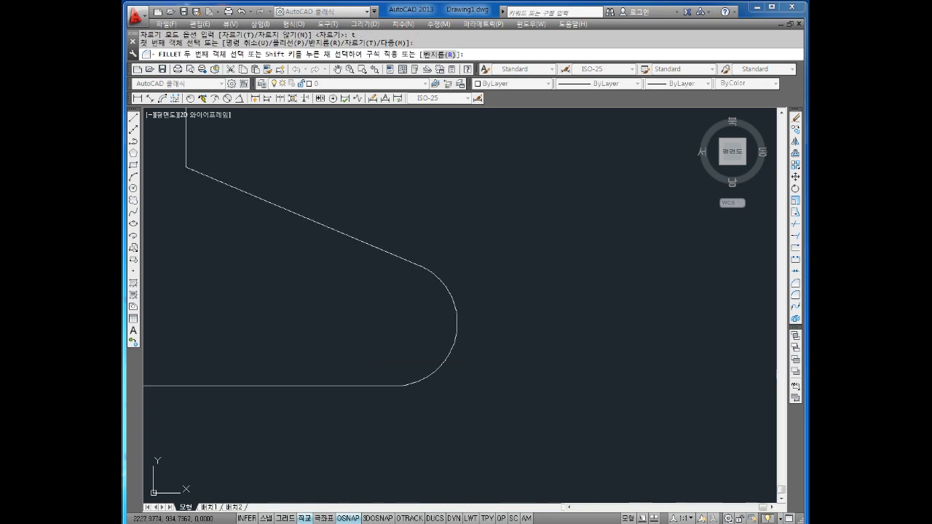
scroll(528, 355, "down", 6)
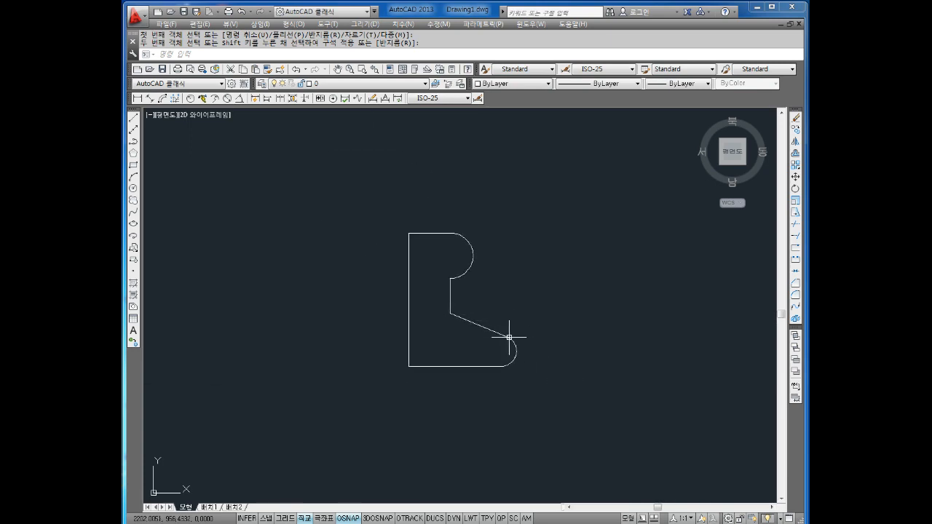
scroll(431, 307, "up", 2)
key("Escape")
key("Escape")
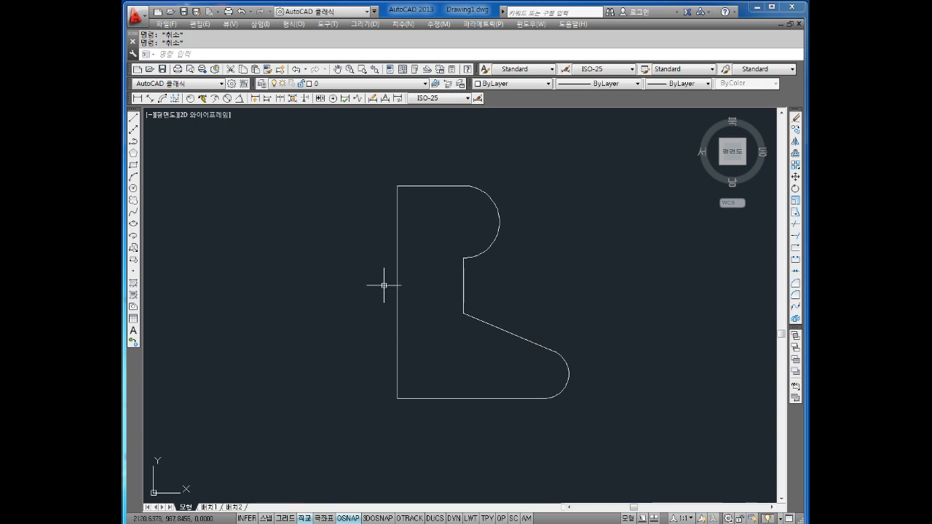
In the empty area beside the finished profile, draw a 100-long horizontal line rightwards followed by a 15-long vertical line upwards
middle_click_drag(590, 362, 481, 350)
middle_click_drag(529, 334, 489, 343)
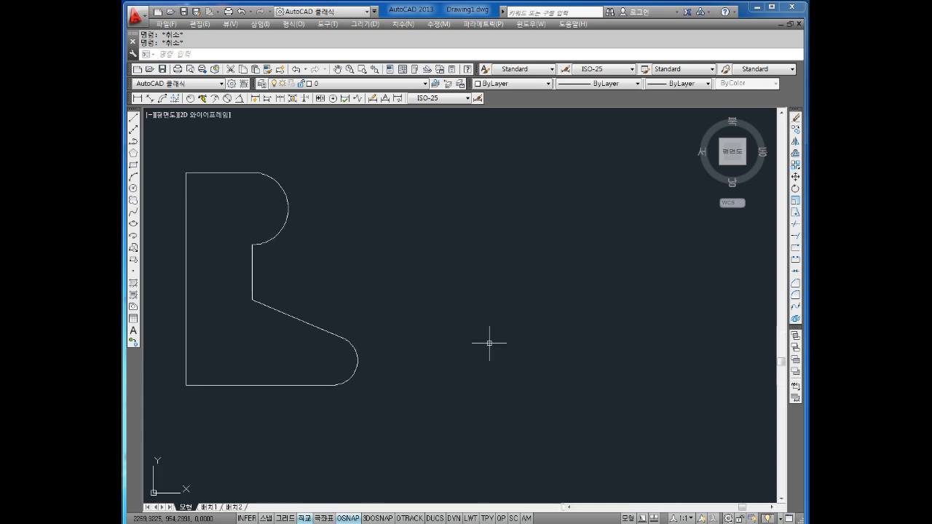
middle_click_drag(539, 316, 487, 329)
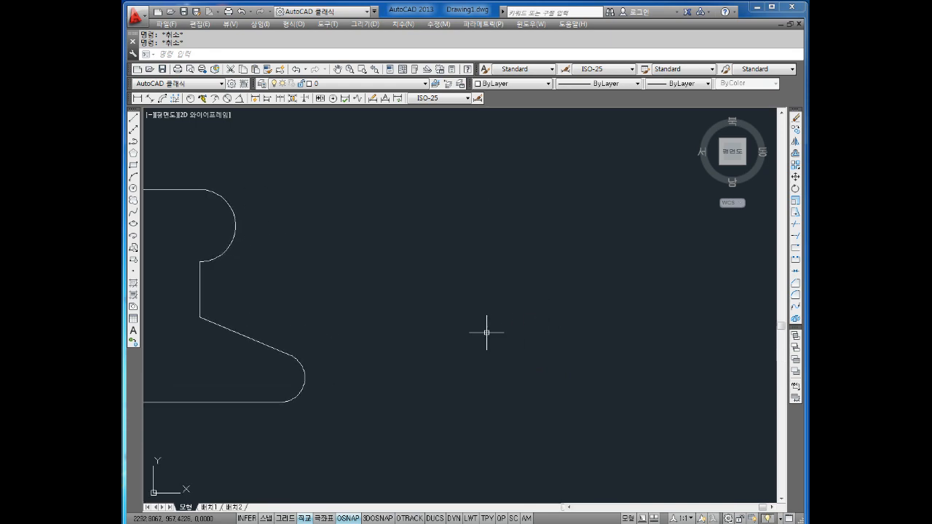
type("l")
key("Return")
left_click(443, 419)
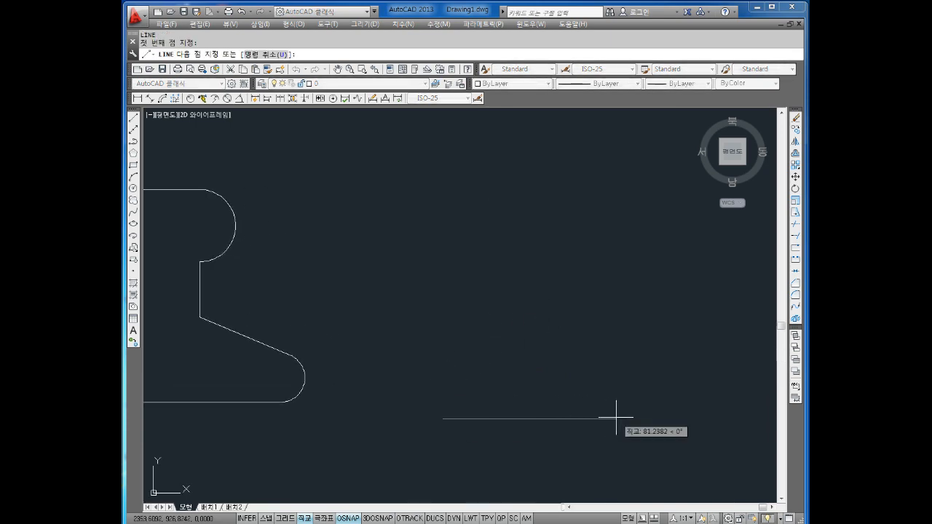
type("100")
key("Return")
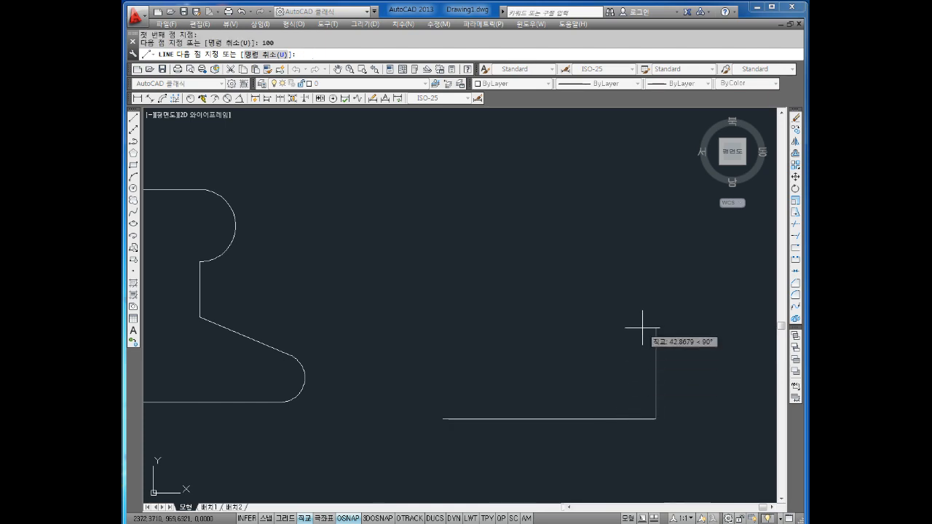
type("15")
key("Return")
key("Escape")
key("Escape")
Draw a circle centred on the short vertical line's upper end, with its radius reaching the line's lower end
middle_click_drag(661, 387, 645, 356)
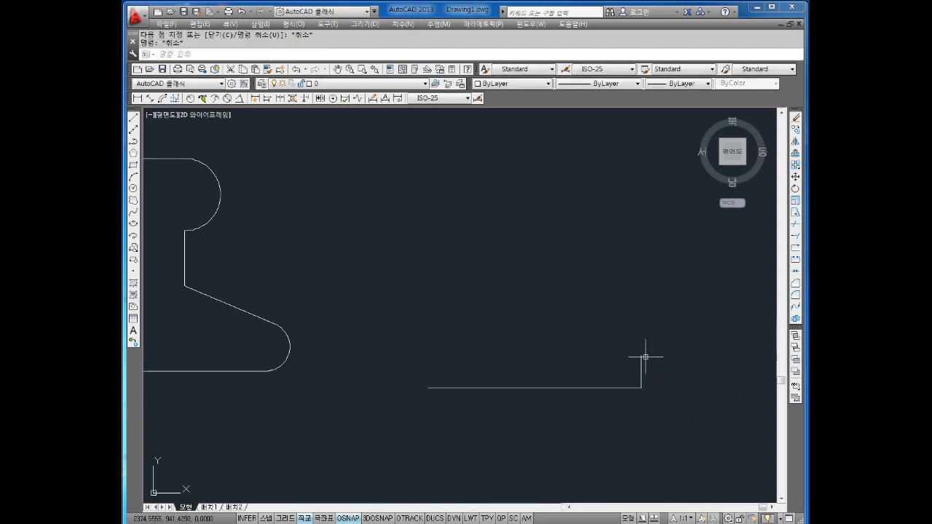
scroll(645, 359, "up", 2)
type("c")
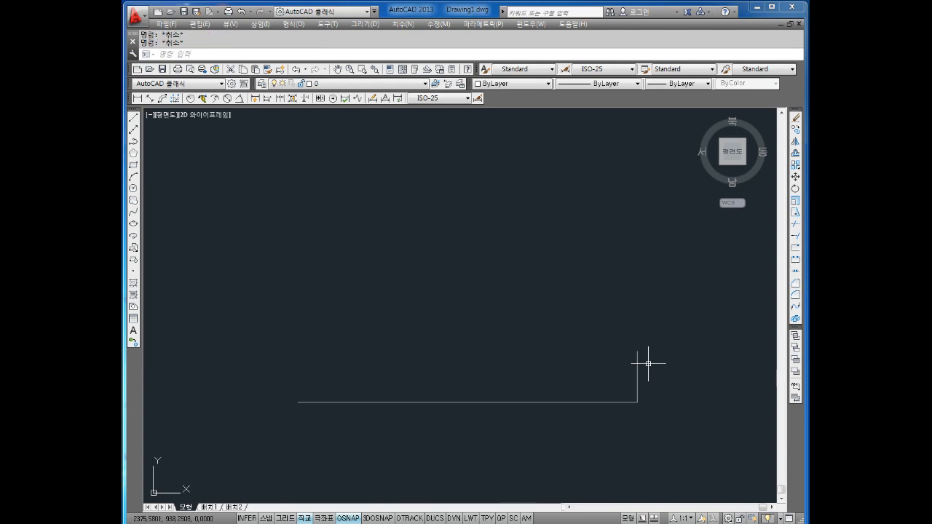
key("Return")
left_click(637, 352)
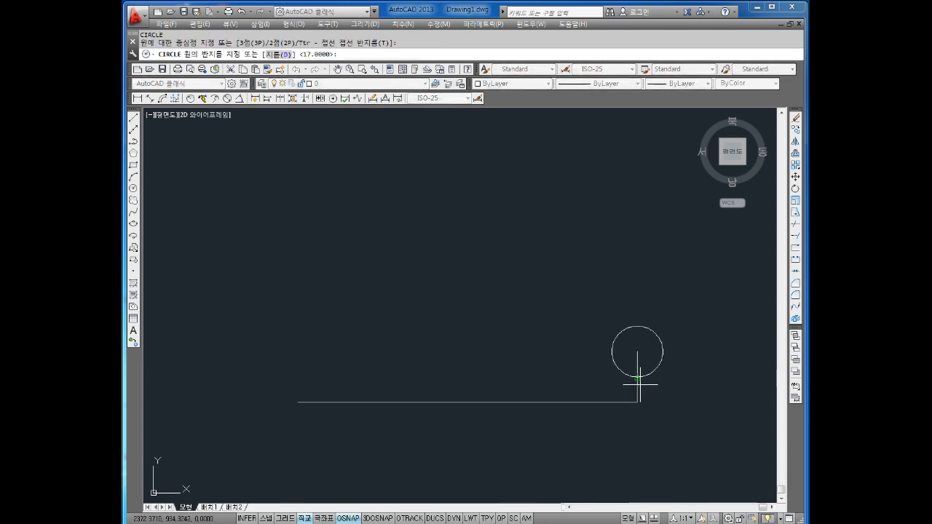
left_click(638, 403)
key("Escape")
key("Escape")
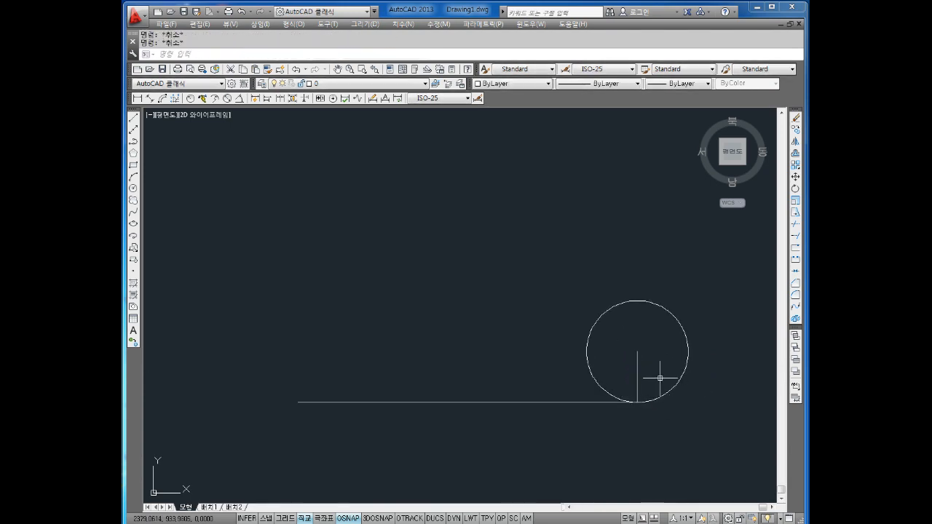
From the base line's left end, draw a line 30 upwards and continue it horizontally to the top of the circle
middle_click_drag(460, 336, 480, 336)
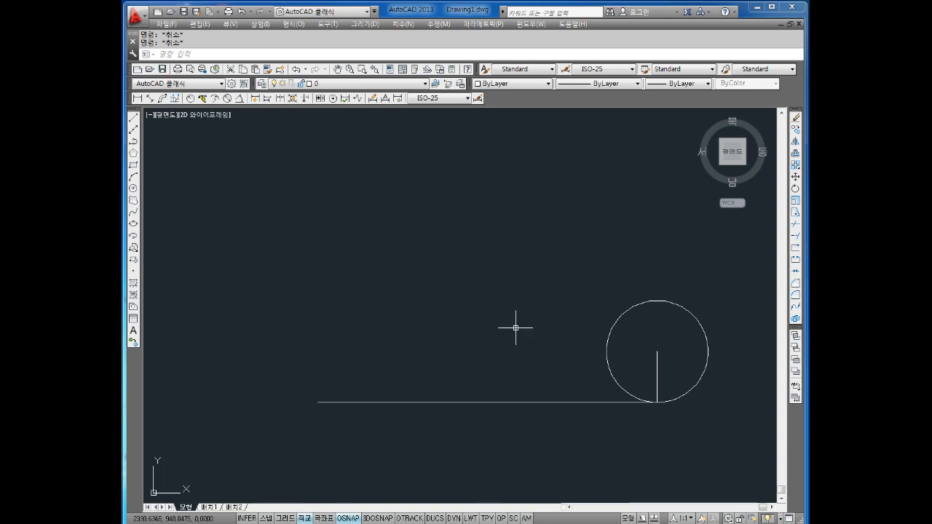
middle_click_drag(516, 329, 546, 326)
type("l")
key("Return")
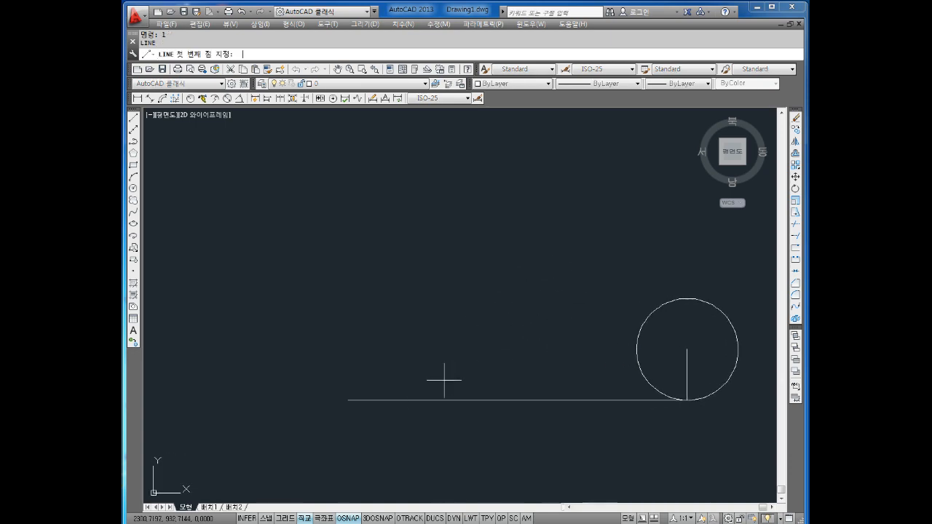
left_click(347, 400)
type("30")
key("Return")
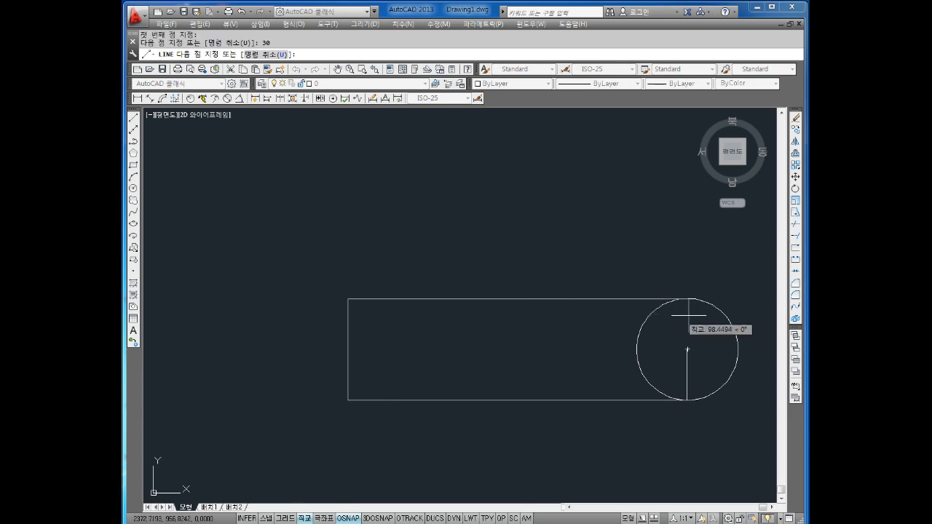
left_click(688, 300)
key("Escape")
key("Escape")
key("Escape")
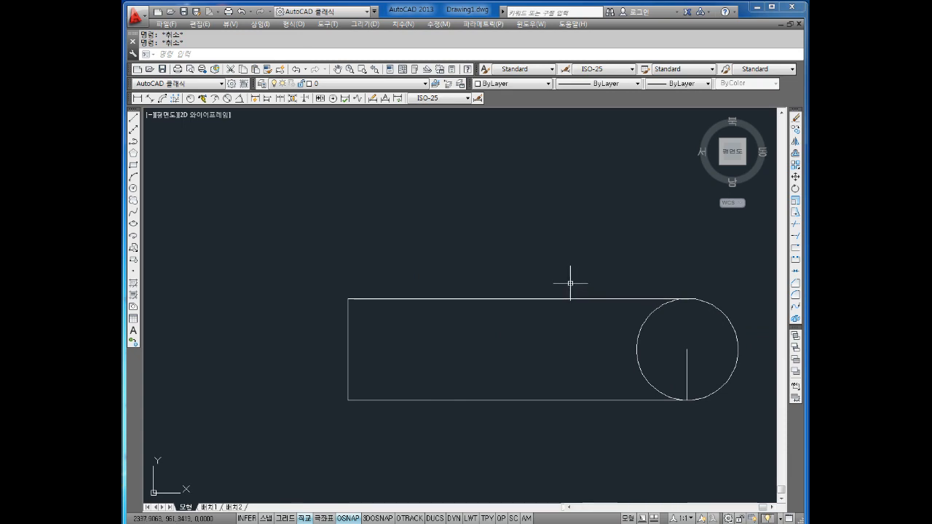
Draw a long vertical line upwards from the upper-left corner of the horizontal bar
middle_click_drag(550, 262, 509, 280)
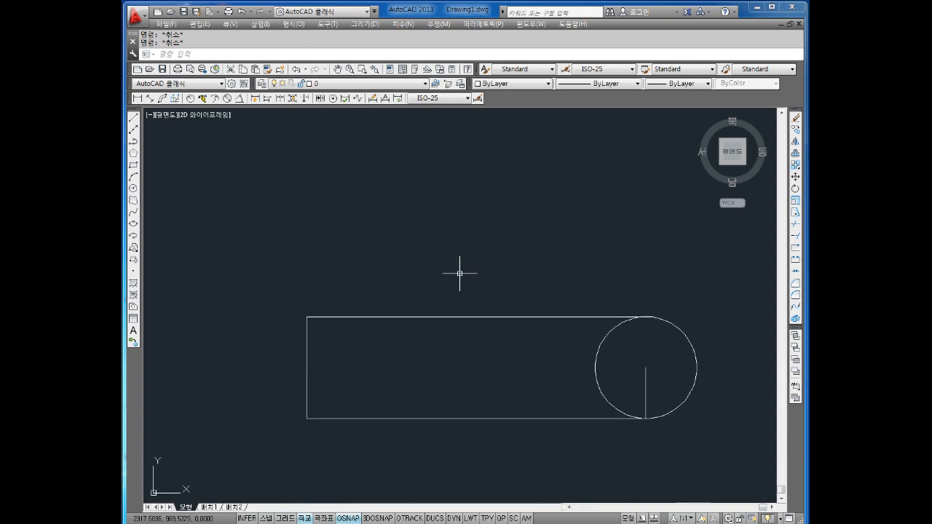
type("l")
key("Return")
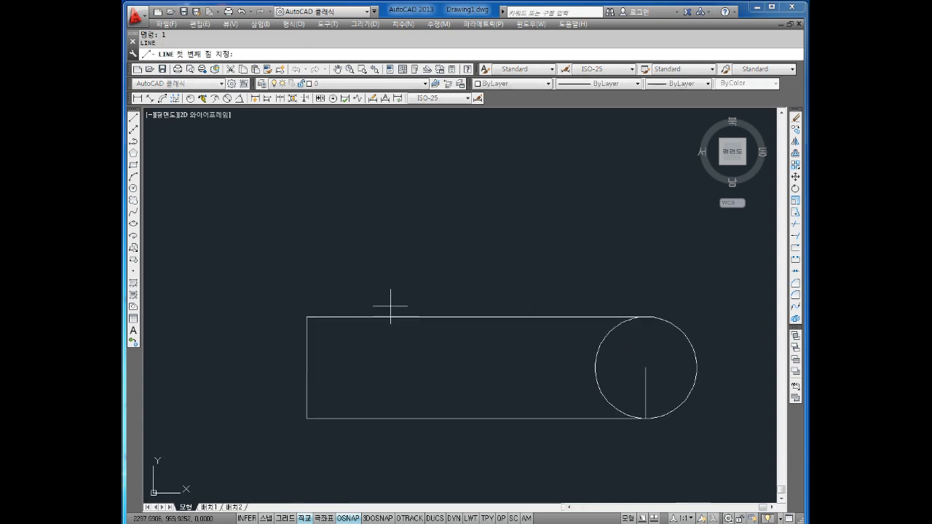
left_click(306, 317)
middle_click_drag(325, 134, 333, 183)
left_click(328, 141)
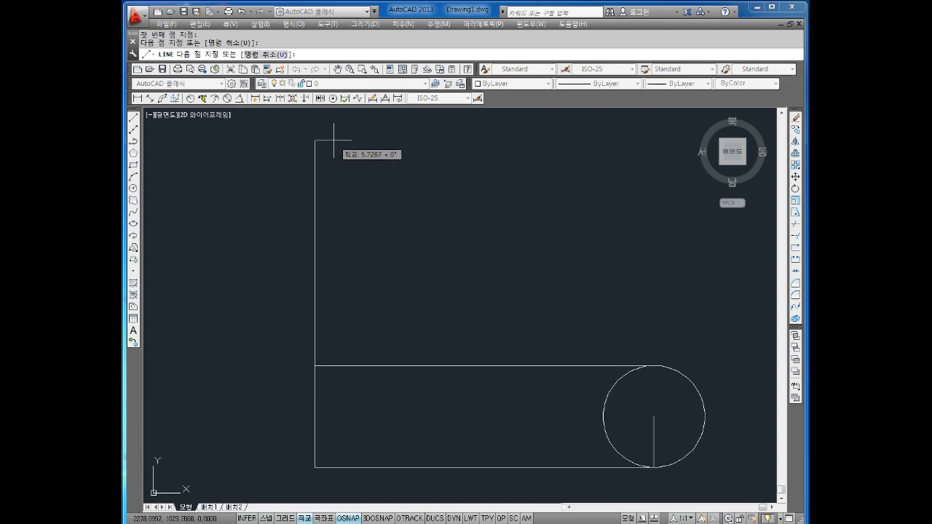
key("Escape")
key("Escape")
Offset the long vertical line 55 to the right
type("o")
key("Return")
type("55")
key("Return")
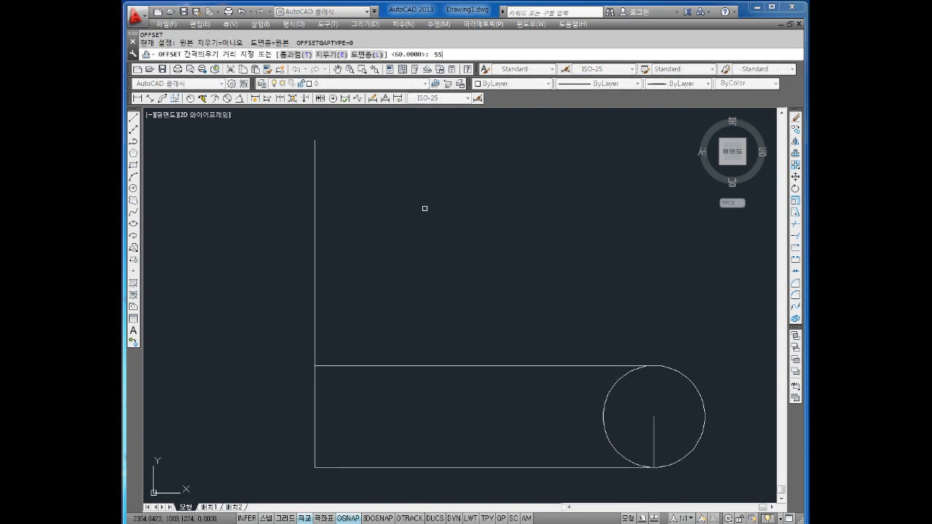
left_click(312, 239)
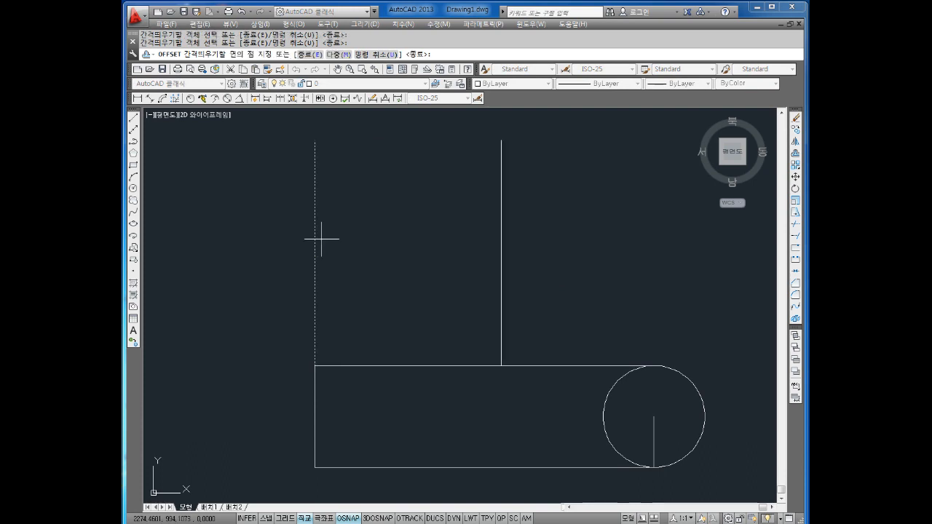
left_click(510, 234)
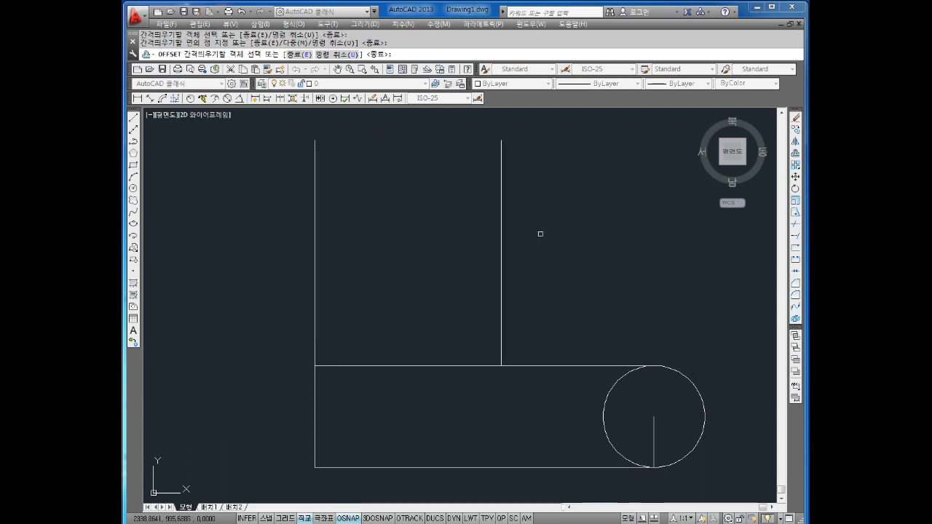
mouse_move(666, 271)
middle_mouse_down()
mouse_move(600, 271)
mouse_move(600, 308)
middle_mouse_up()
key("Escape")
Stretch the upper end of the circle's vertical radius line straight up, past the tops of the other vertical lines
left_click(589, 429)
left_click(588, 417)
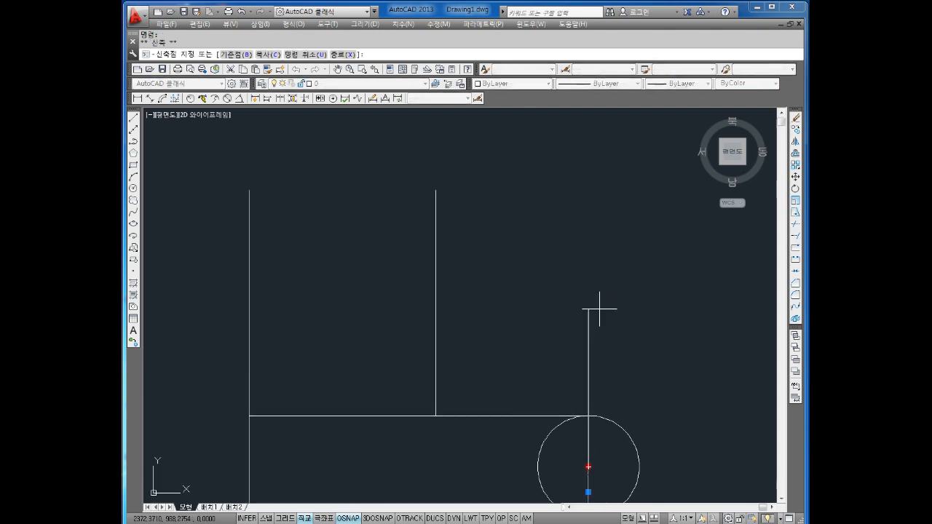
key("Escape")
key("Escape")
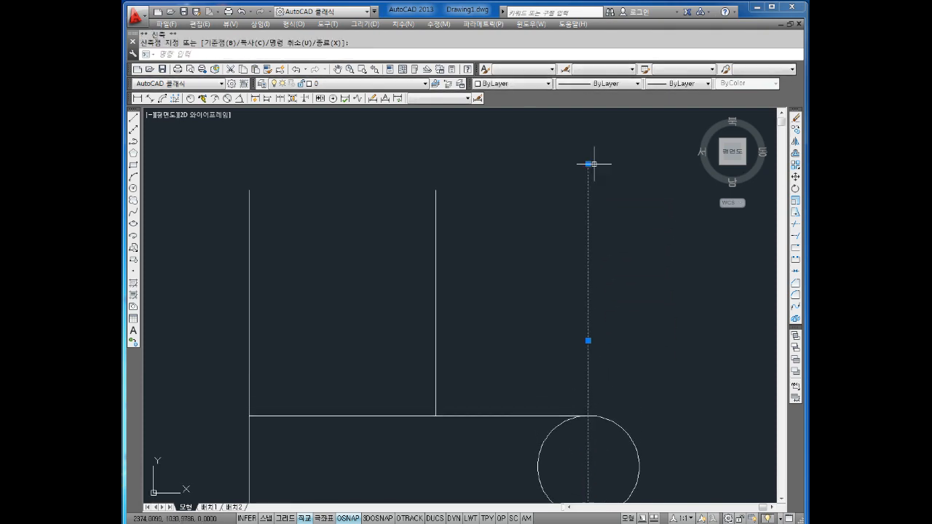
Offset the bottom horizontal line 95 upwards
scroll(629, 223, "down", 3)
middle_click_drag(628, 223, 580, 238)
type("o")
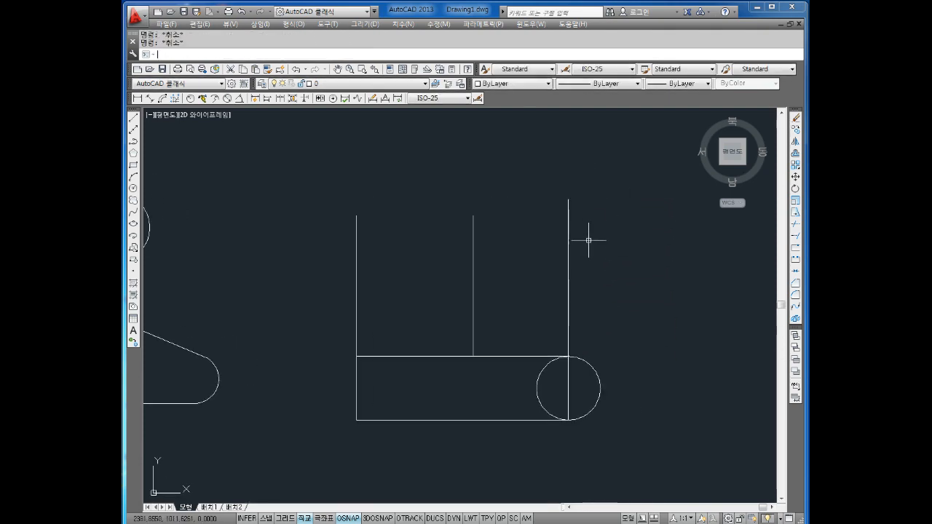
key("Return")
type("95")
key("Return")
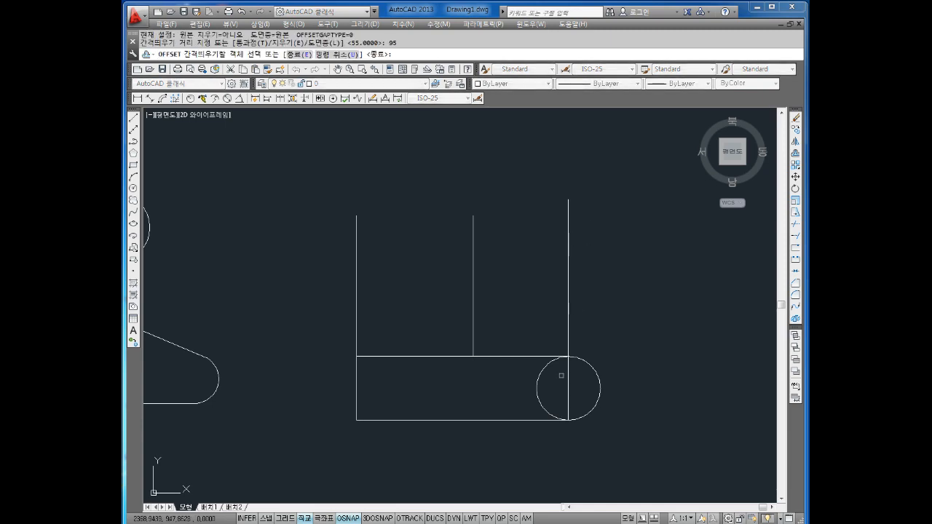
left_click(511, 421)
left_click(522, 284)
key("Escape")
key("Escape")
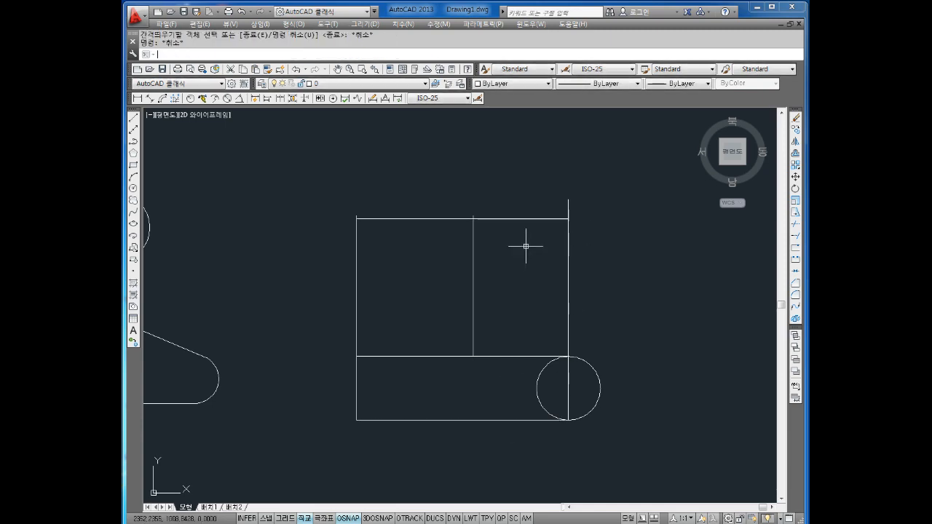
Trim the vertical overhangs above the top line and remove the excess top and left vertical lines outside the narrow upright rectangle
middle_click_drag(527, 244, 508, 247)
scroll(493, 246, "up", 4)
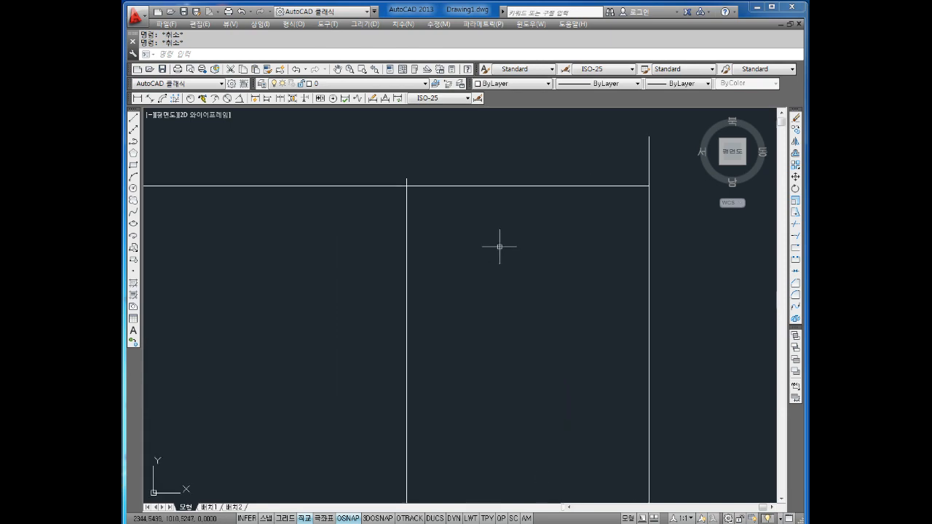
scroll(502, 247, "down", 4)
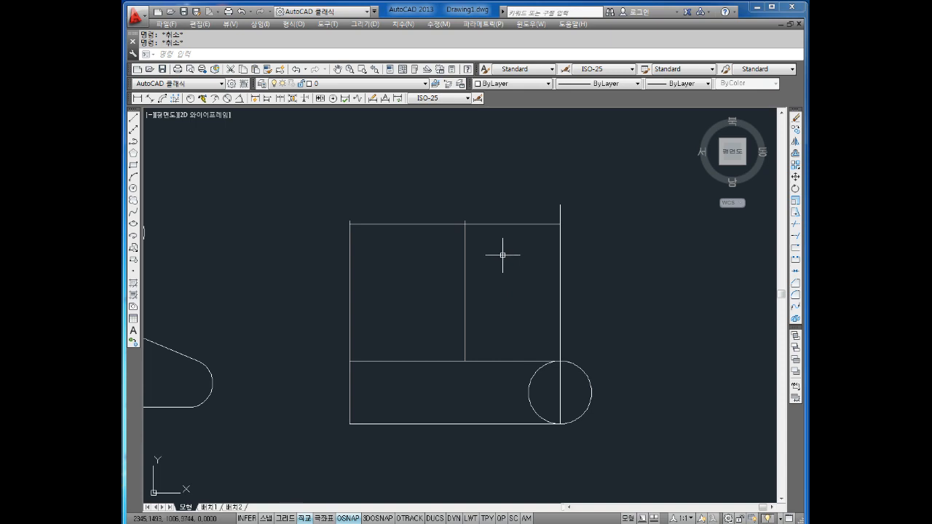
middle_click_drag(501, 245, 508, 247)
scroll(520, 223, "up", 2)
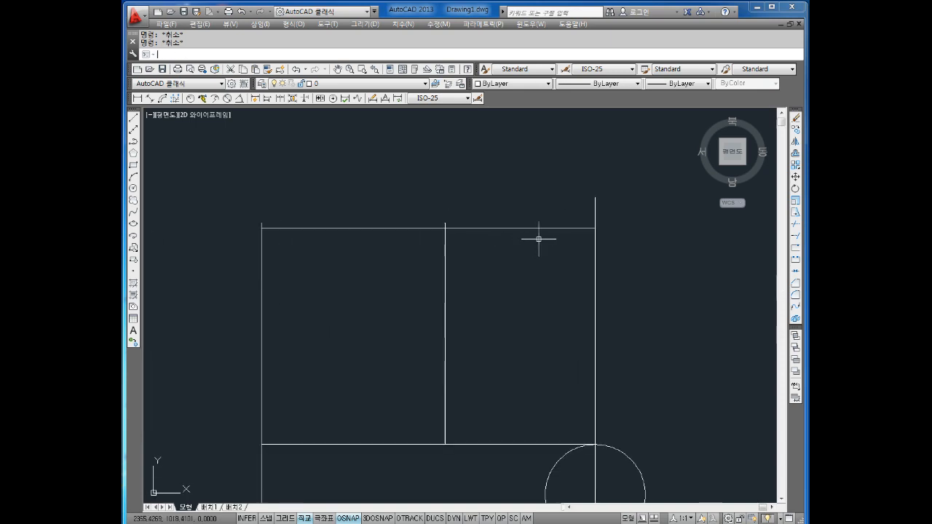
type("r")
key("Return")
key("Return")
left_click_drag(619, 183, 432, 226)
left_click_drag(381, 194, 223, 311)
key("Escape")
key("Escape")
key("Delete")
scroll(416, 209, "down", 2)
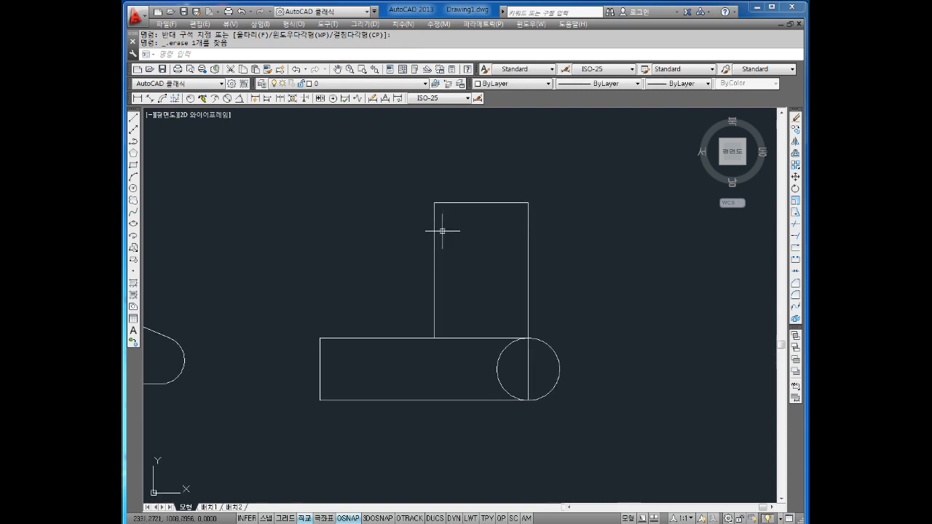
key("Escape")
key("Escape")
middle_click_drag(396, 330, 398, 306)
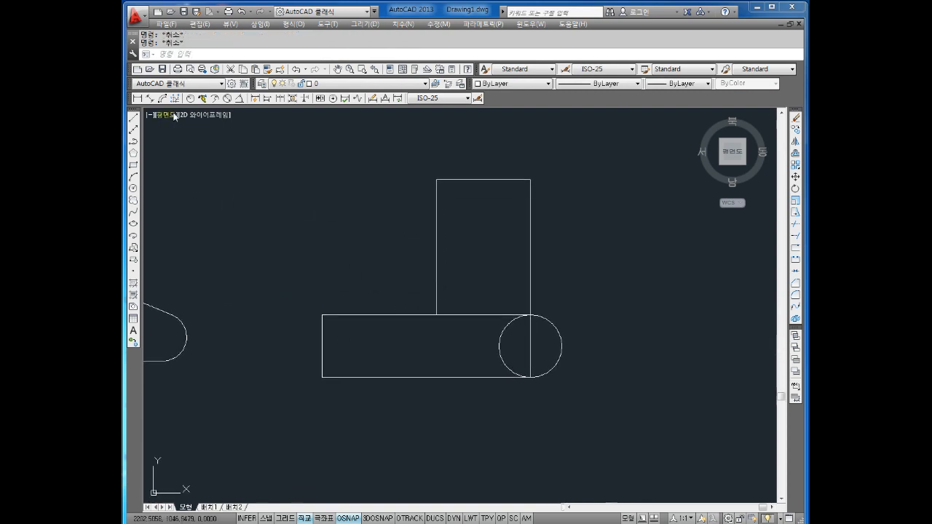
Add a horizontal linear dimension below the bottom line, between its left end and the circle's lowest point
left_click(137, 98)
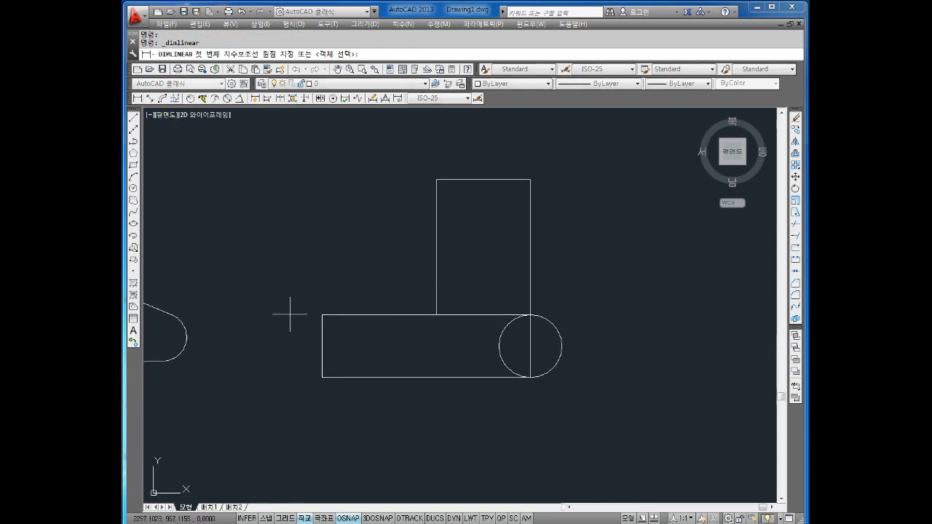
left_click(323, 378)
left_click(531, 378)
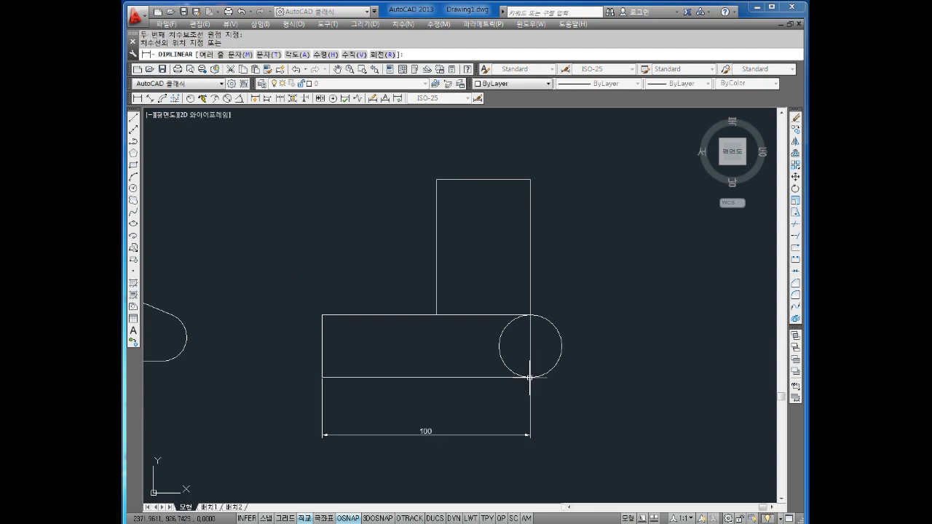
left_click(429, 435)
left_click(430, 418)
key("Escape")
Add a horizontal linear dimension above the outline from the low rectangle's upper-left corner to the upright rectangle's upper-left corner
key("space")
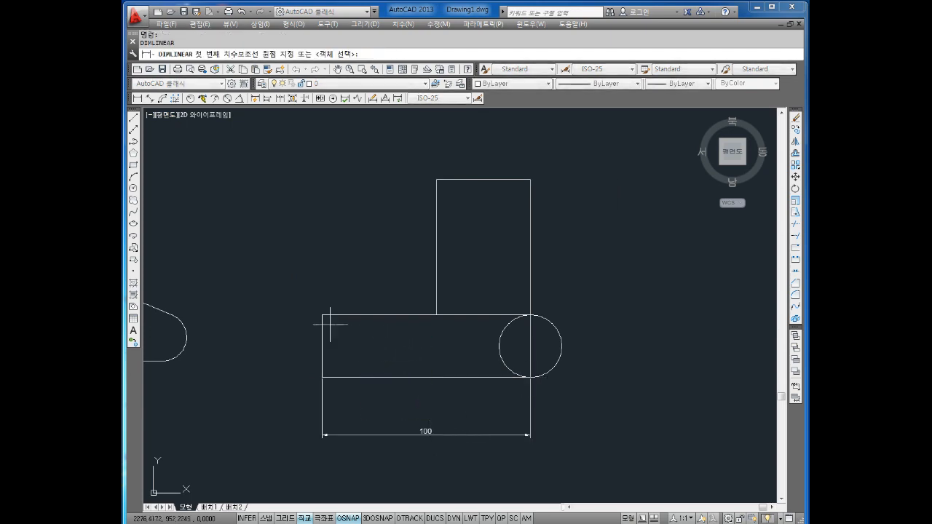
left_click(322, 316)
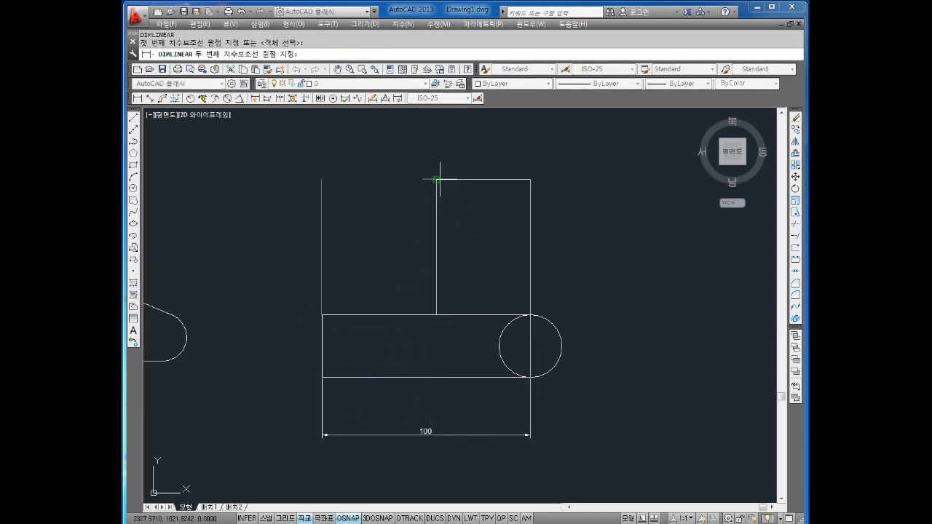
left_click(437, 179)
left_click(376, 138)
key("Escape")
key("Escape")
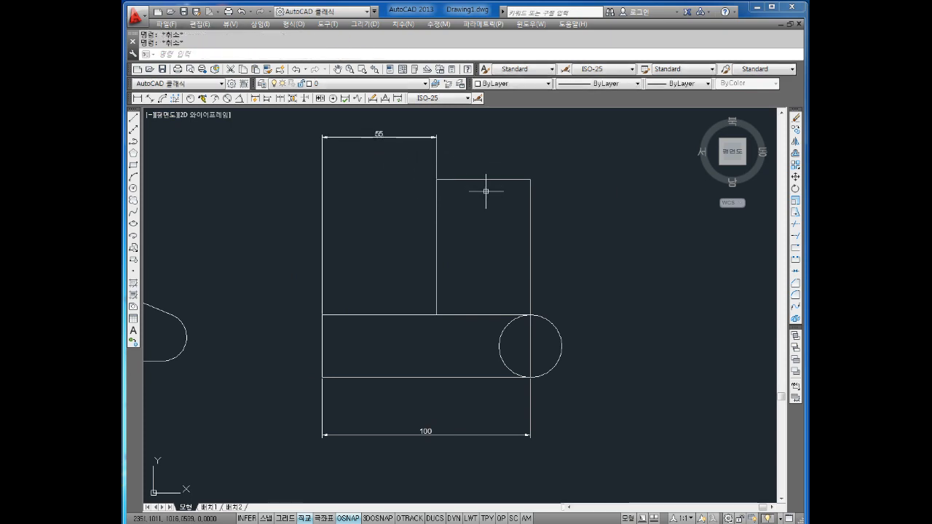
middle_click_drag(486, 191, 455, 217)
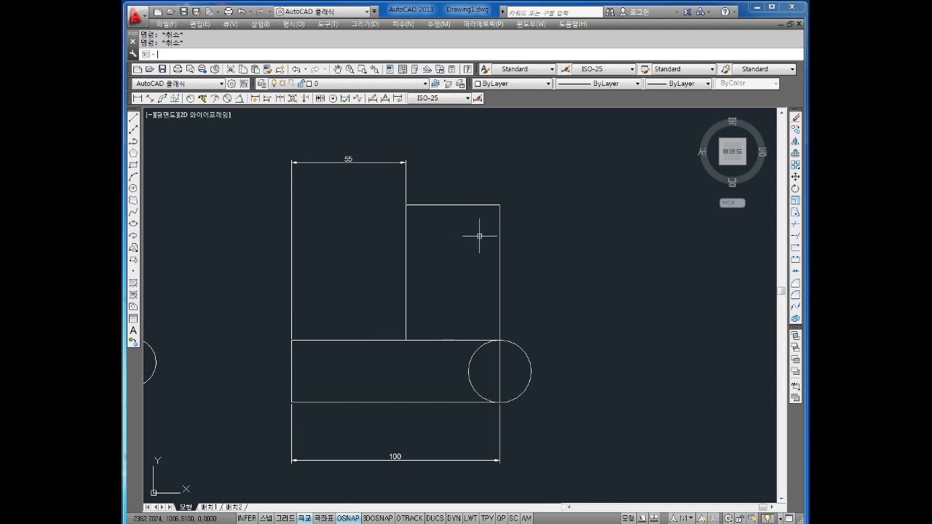
key("Return")
type("22.5")
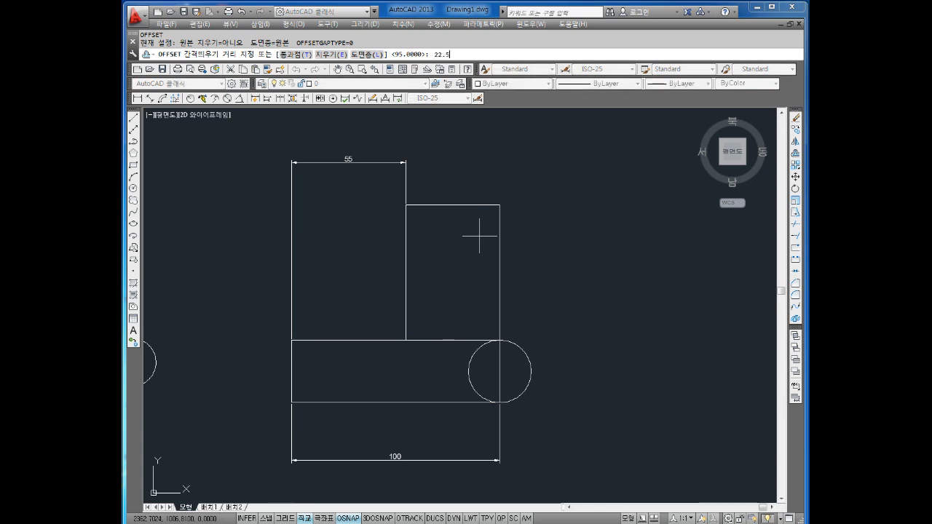
key("Return")
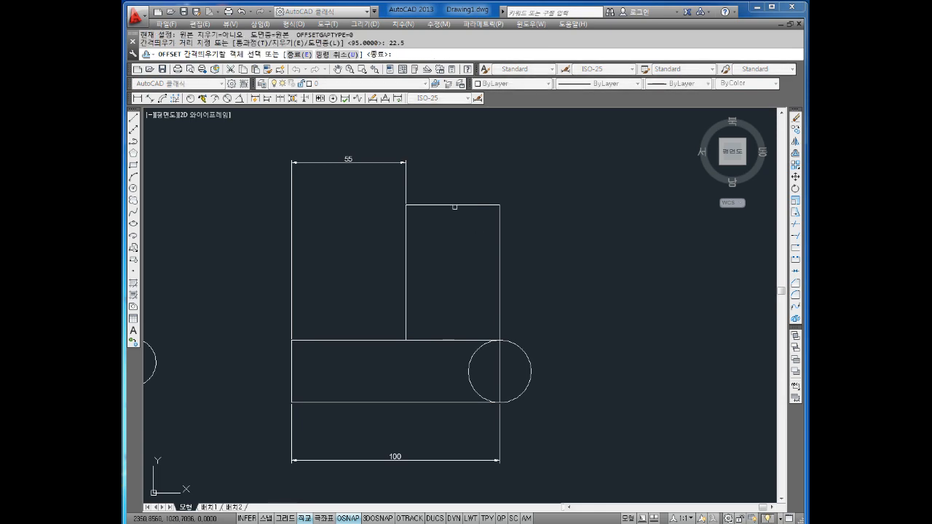
key("Escape")
key("Escape")
key("Escape")
Offset the upright rectangle's top line 22.5 downwards
type("o")
key("Return")
type("22.5")
key("Return")
left_click(455, 205)
left_click(463, 241)
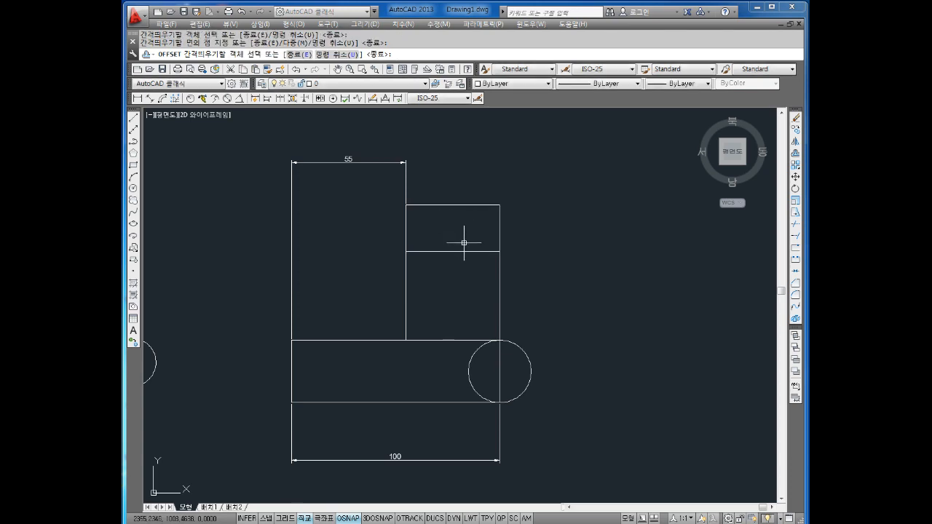
key("Escape")
key("Escape")
Draw a circle centred on the midpoint of the offset line, with its radius reaching up to the top line
type("c")
key("Return")
left_click(453, 251)
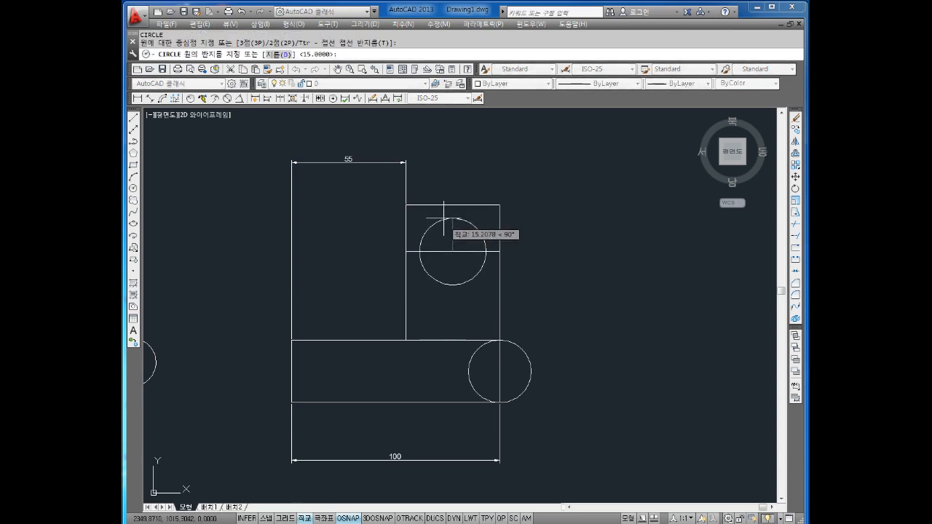
left_click(453, 206)
key("Escape")
key("Escape")
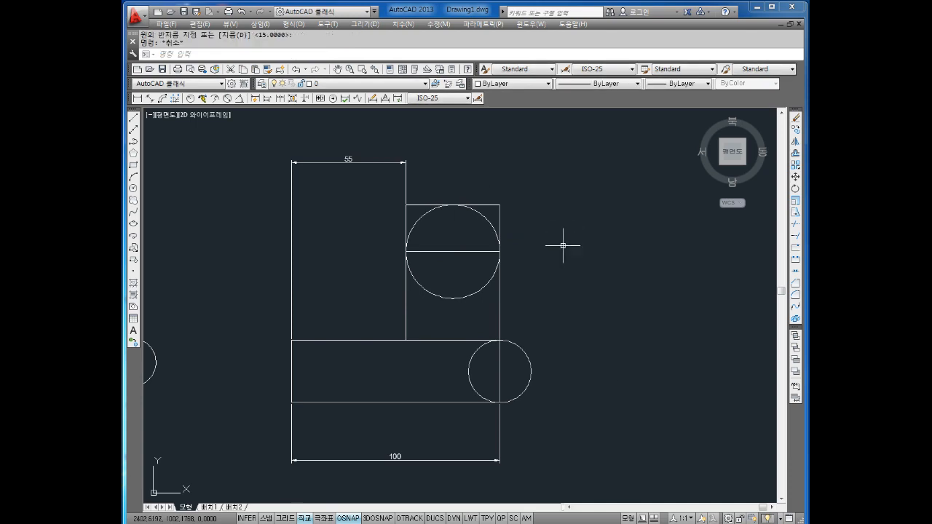
Trim the upright rectangle's square corners outside the upper circle and the circle's lower half
type("tr")
key("Return")
key("Return")
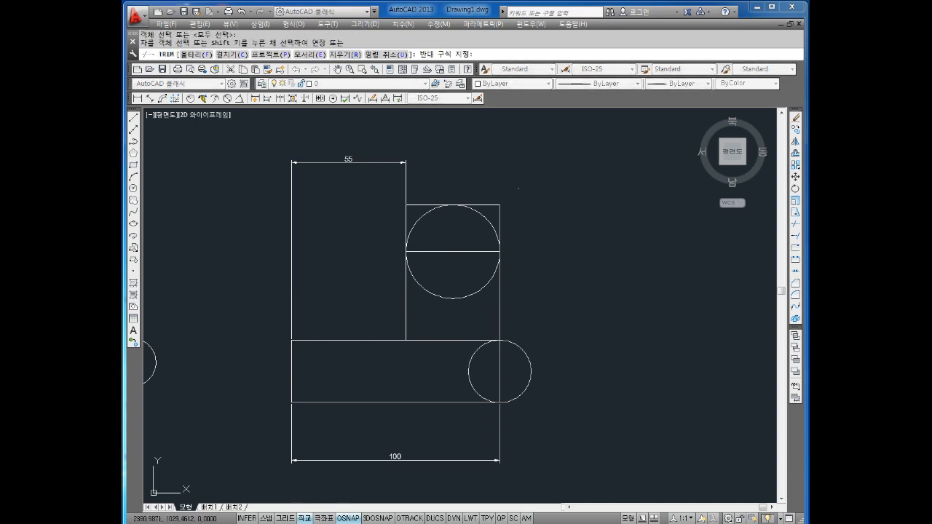
left_click(520, 188)
left_click(457, 245)
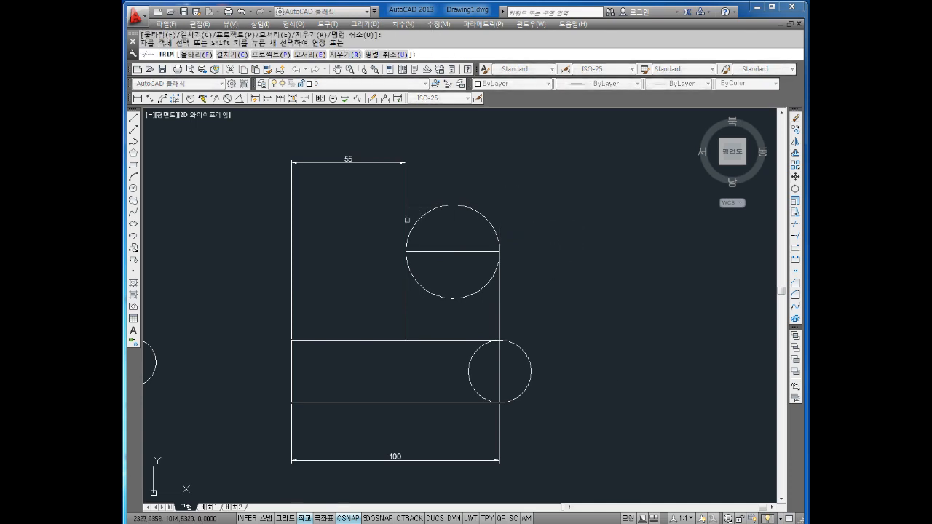
left_click(462, 282)
left_click(444, 312)
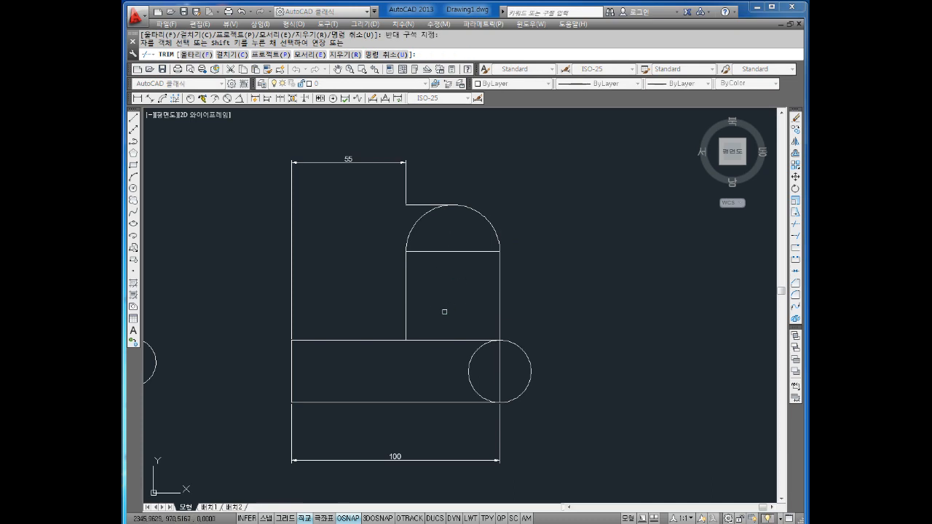
Trim the lines between the upright and the base, and the inner half of the right-hand circle
left_click(477, 321)
left_click(456, 357)
left_click(516, 378)
left_click(463, 376)
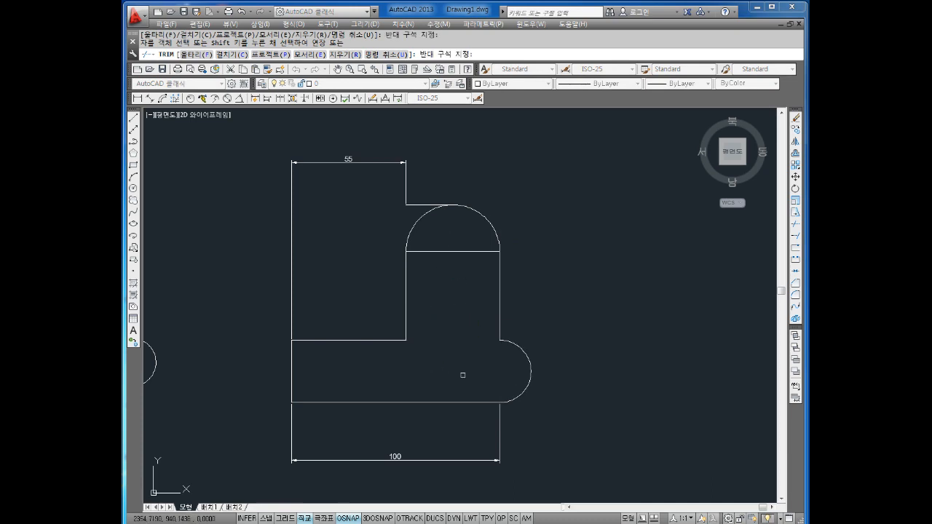
key("Escape")
Erase both linear dimensions, the leftover top line segment and the horizontal line across the upper arc
left_click(412, 151)
left_click(358, 203)
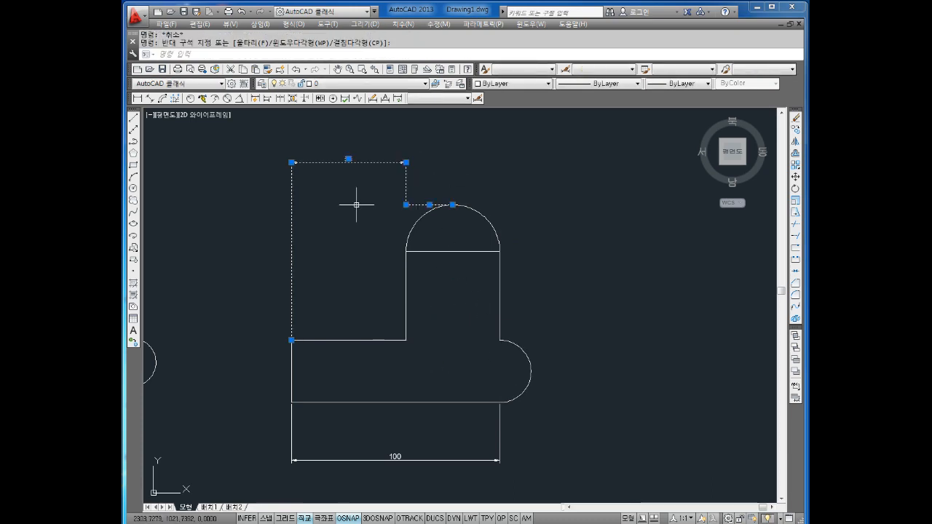
key("Delete")
left_click(556, 469)
left_click(351, 436)
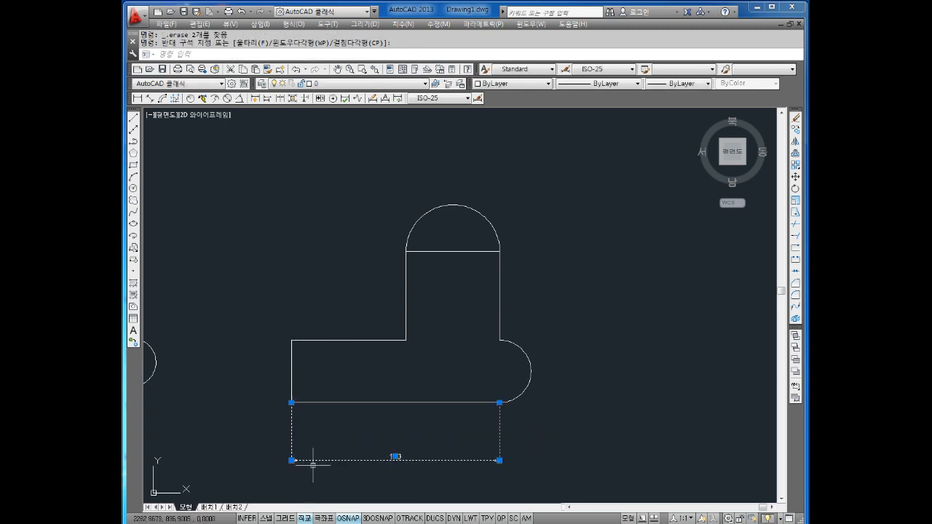
key("Delete")
left_click(446, 251)
key("Delete")
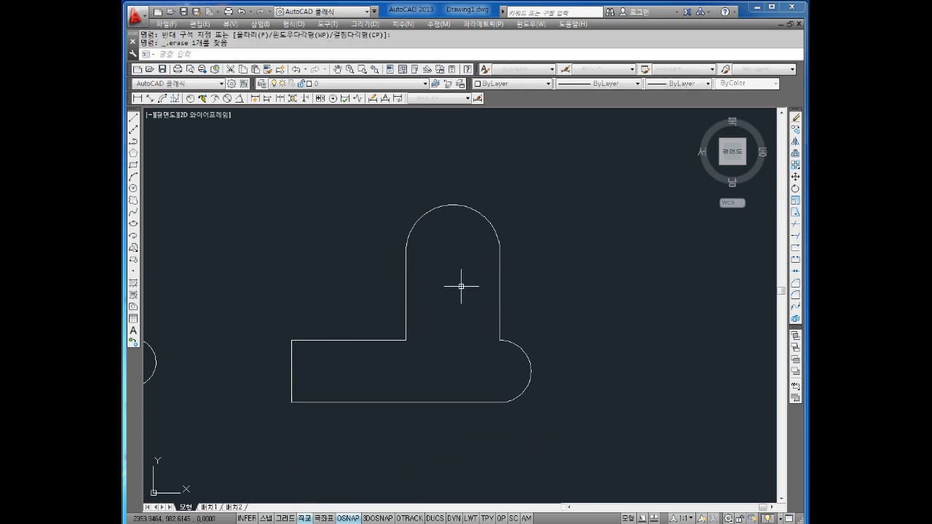
key("Escape")
key("Escape")
Fillet the corner between the right-hand arc and the upright's right side with radius 10 and trimming enabled
mouse_move(508, 342)
middle_mouse_down()
mouse_move(506, 317)
mouse_move(557, 326)
middle_mouse_up()
type("f")
key("Return")
type("r")
key("Return")
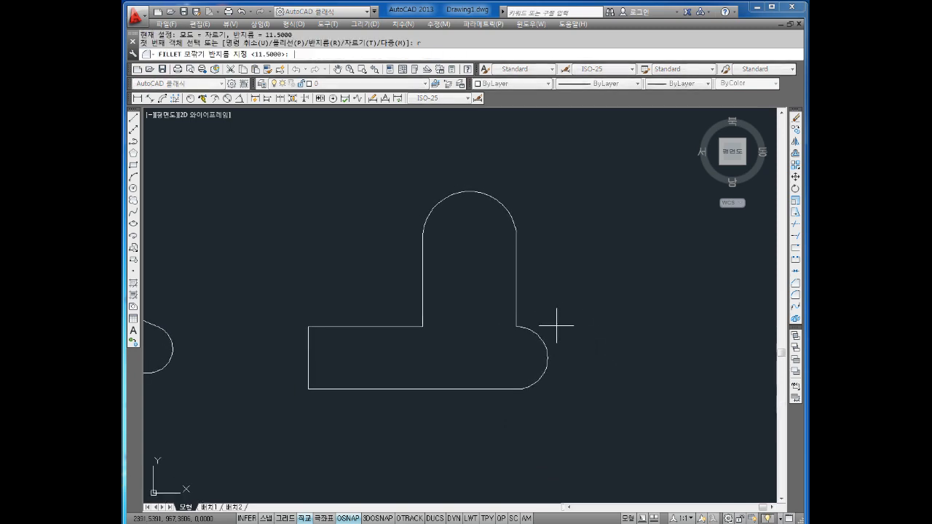
type("10")
key("Return")
type("t")
key("Return")
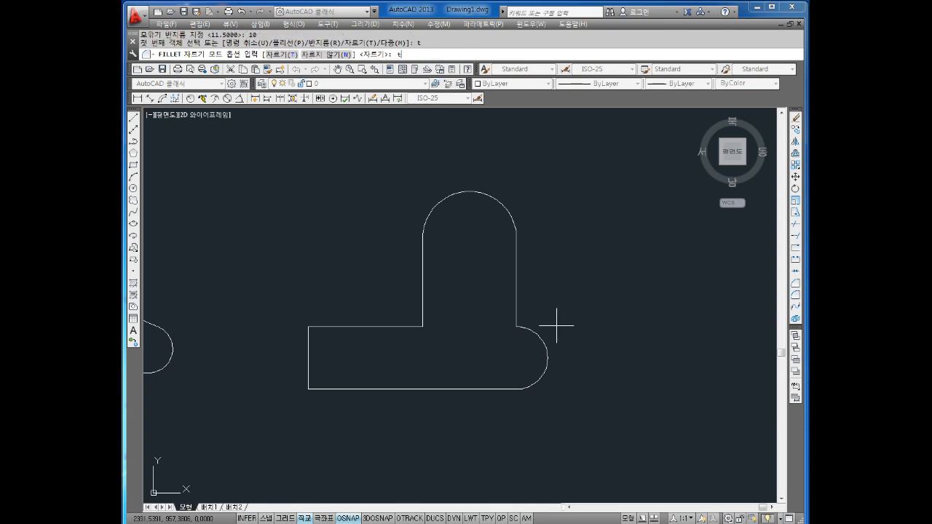
type("t")
key("Return")
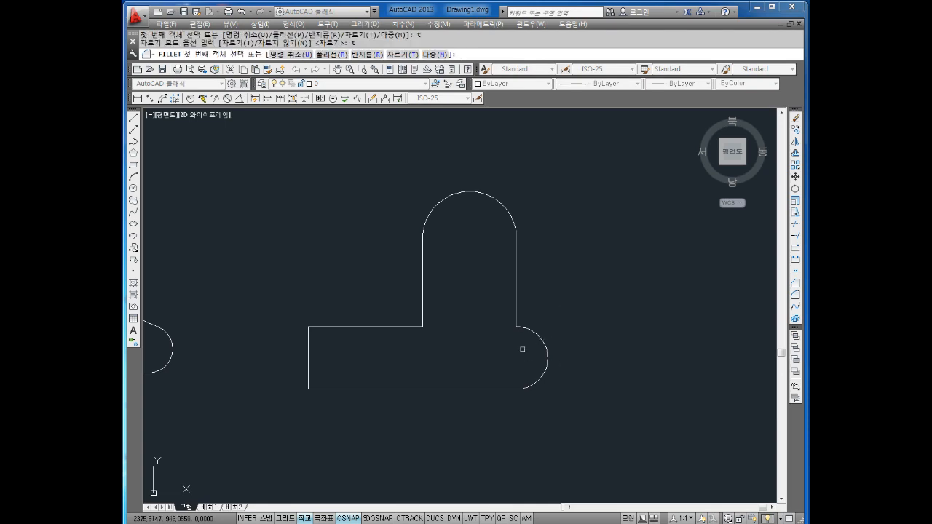
left_click(526, 330)
left_click(515, 302)
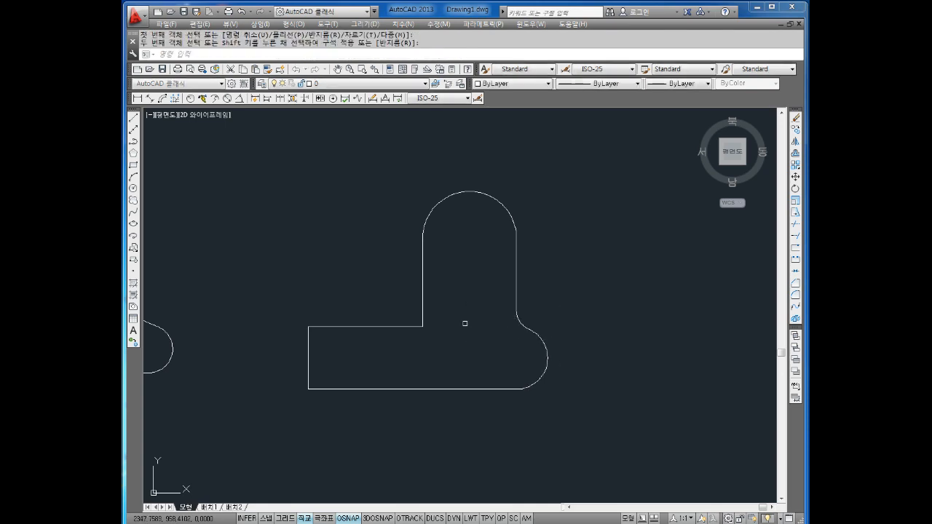
Fillet the inner corner left of the upright and the base's upper-left corner with the same radius
key("Return")
left_click(423, 309)
left_click(404, 327)
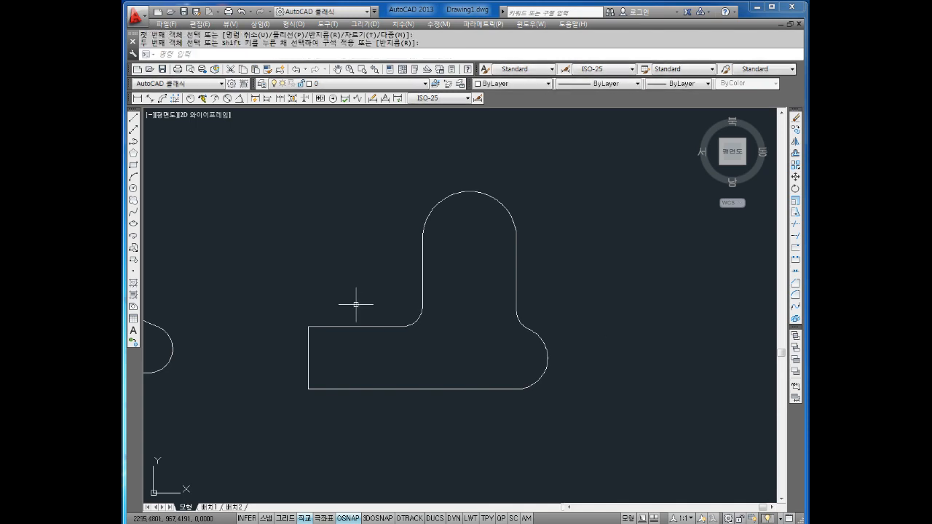
key("Return")
left_click(329, 326)
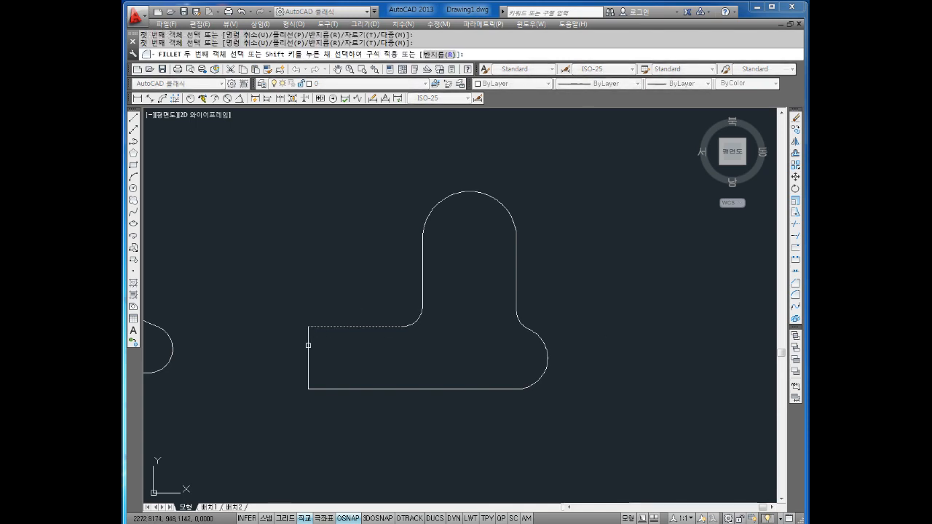
left_click(308, 338)
key("Escape")
key("Escape")
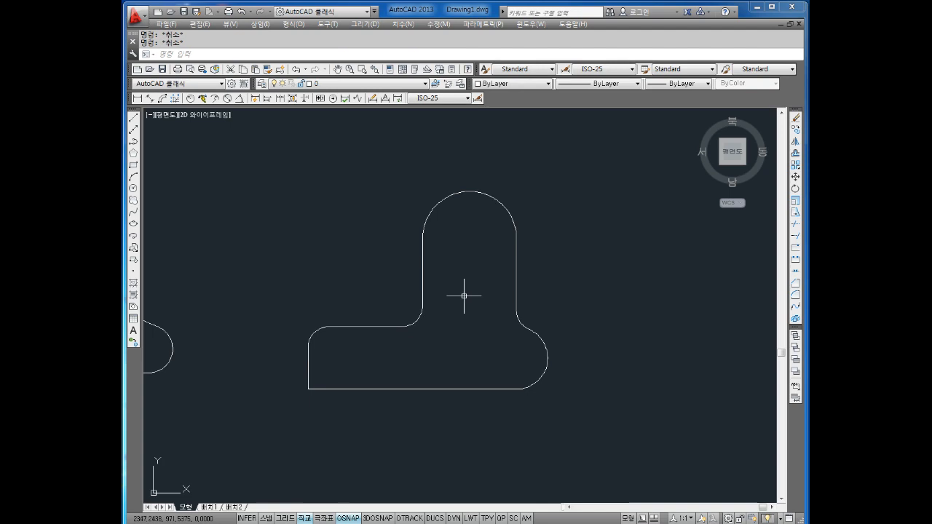
Draw a horizontal line 225 long in the empty area to the right of both finished profiles
scroll(517, 258, "down", 4)
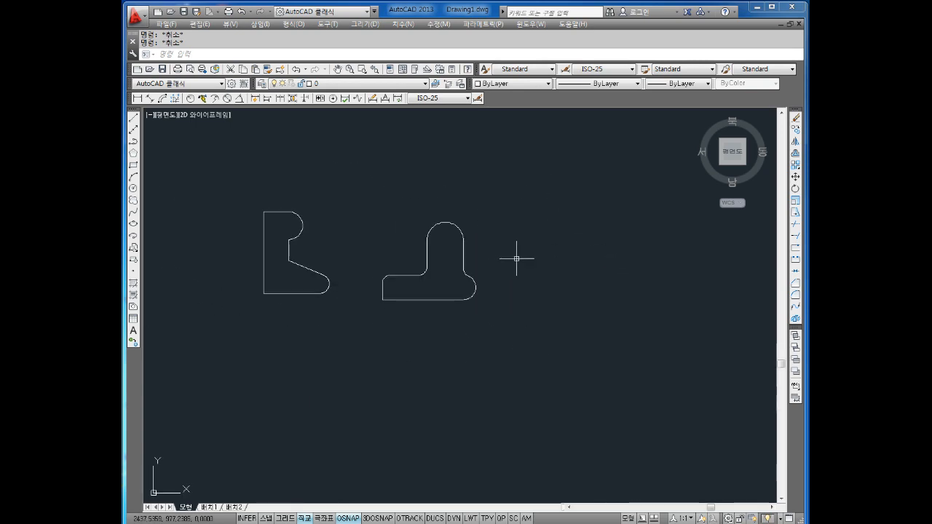
middle_click_drag(563, 265, 476, 273)
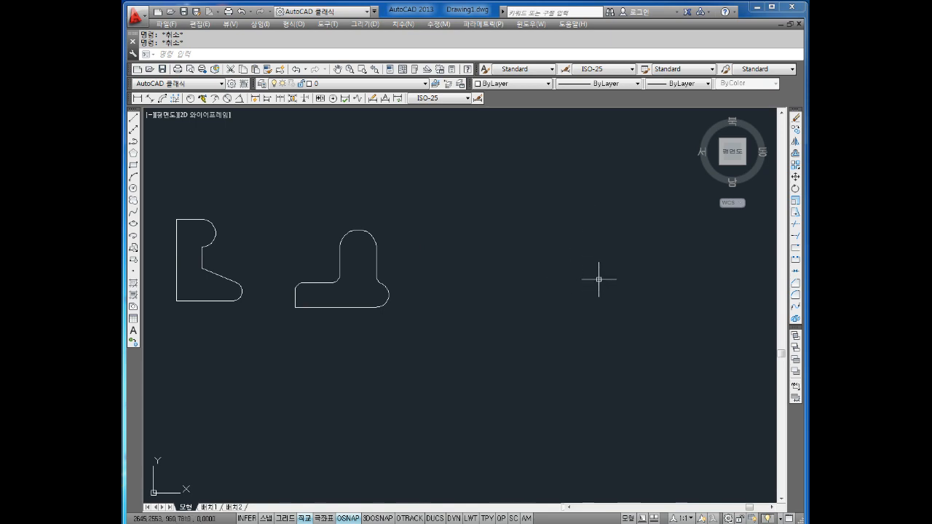
scroll(581, 245, "down", 3)
middle_click_drag(580, 244, 518, 271)
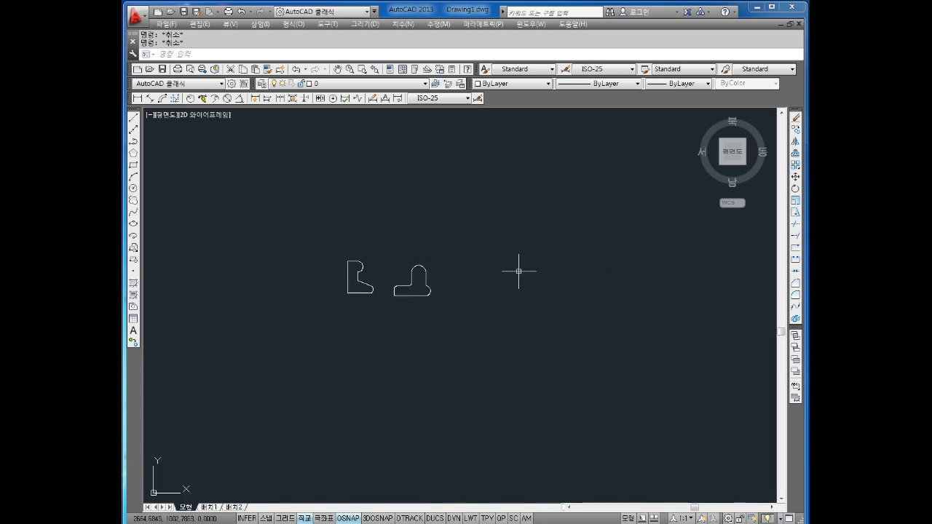
type("1")
key("Return")
left_click(513, 299)
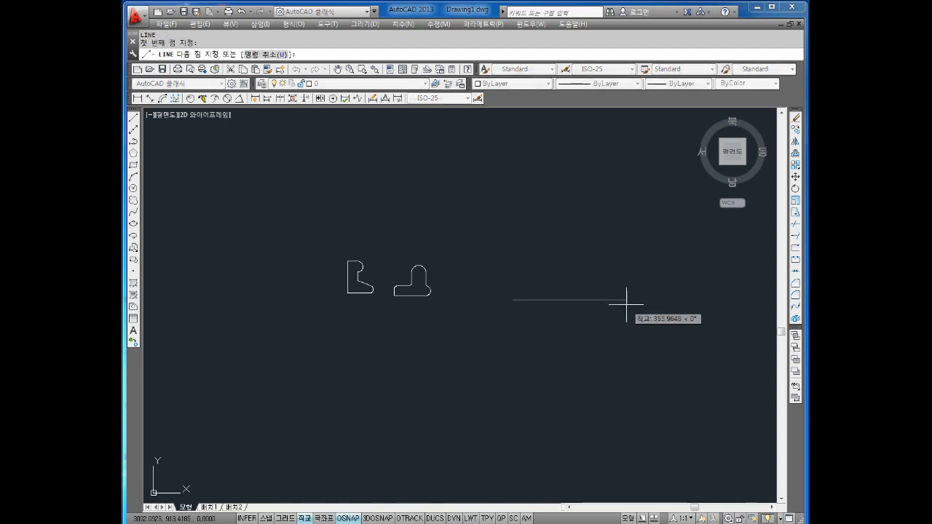
type("220")
key("Return")
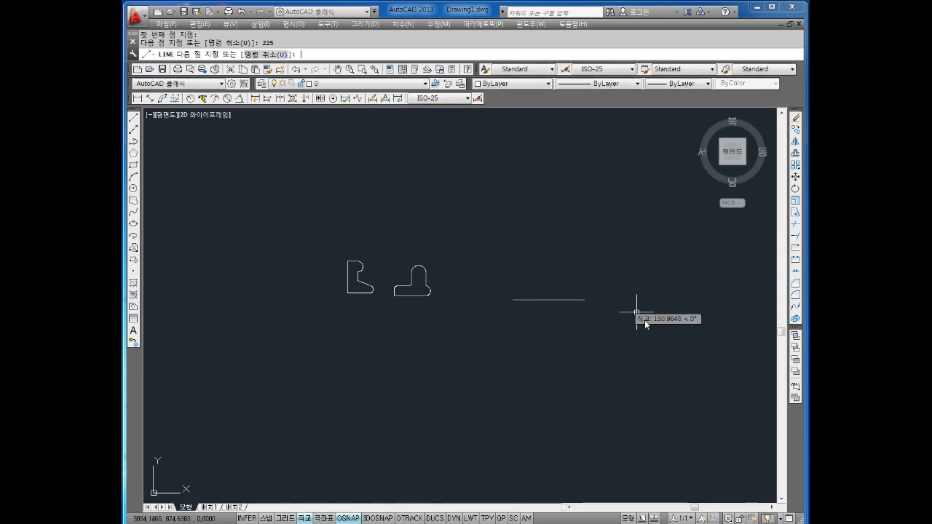
key("Escape")
key("Escape")
Draw a vertical line 125 long upwards from the left end of the new horizontal line
scroll(562, 274, "up", 6)
scroll(594, 356, "down", 6)
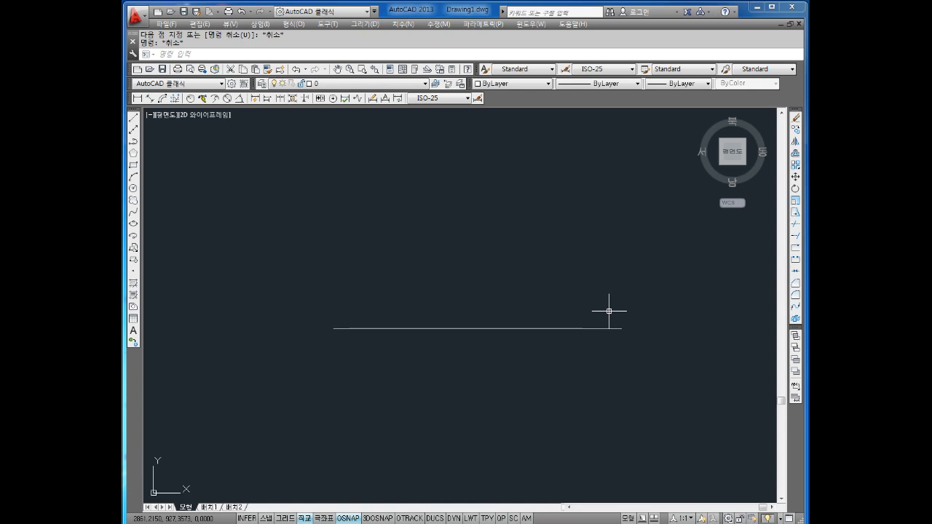
key("Escape")
middle_click_drag(340, 277, 353, 298)
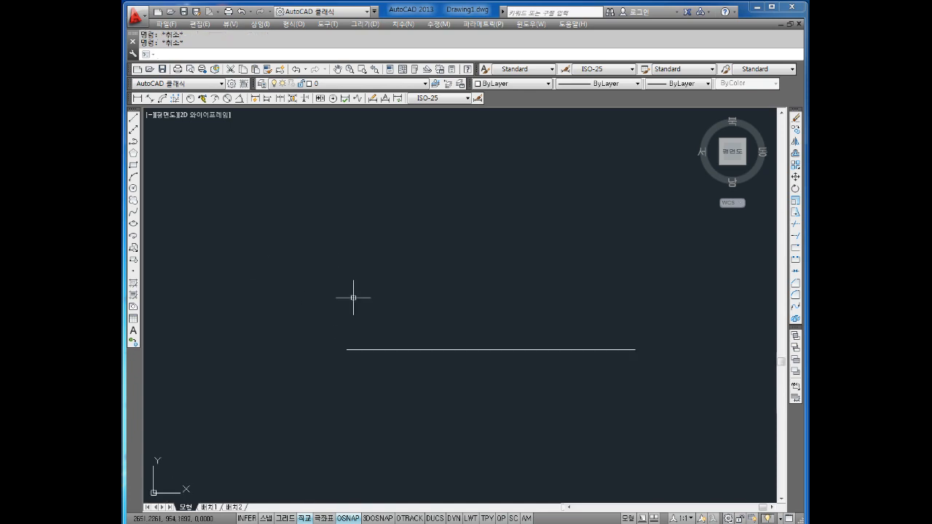
type("l")
key("Return")
left_click(346, 350)
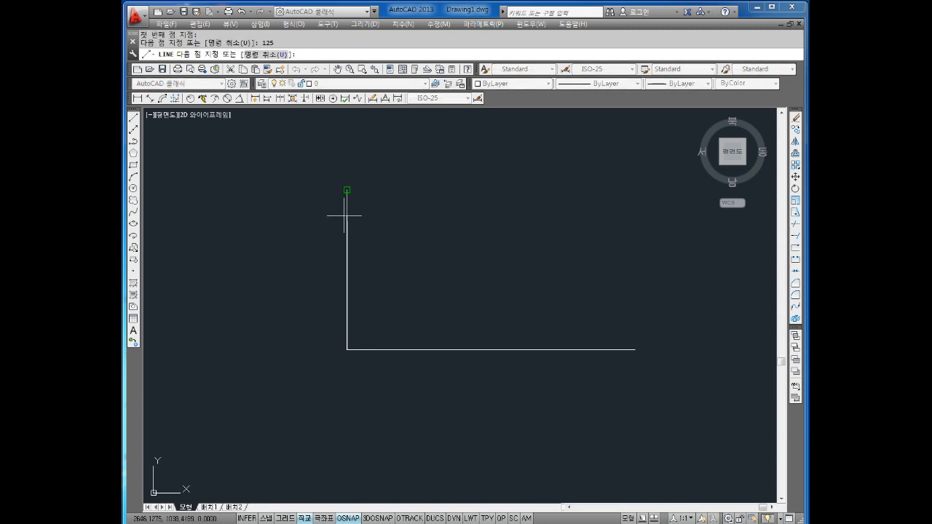
left_click(347, 190)
key("Escape")
key("Escape")
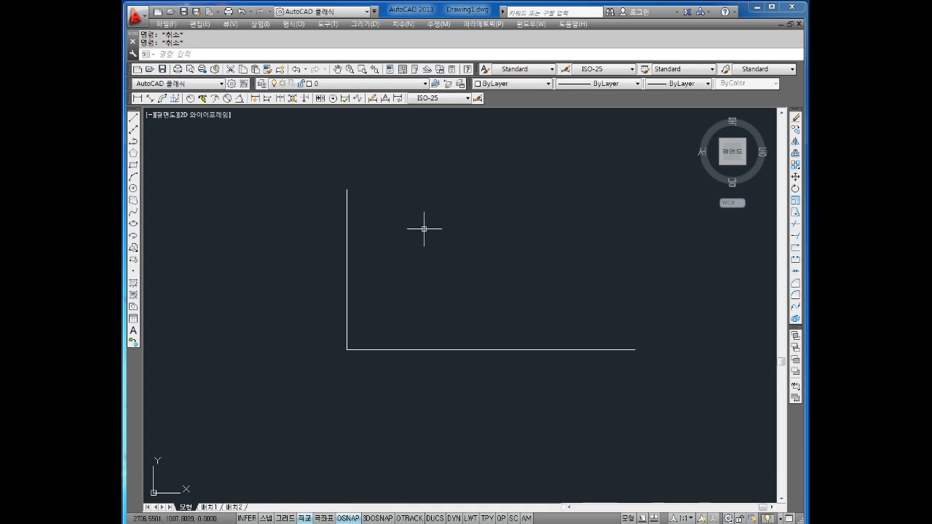
middle_click_drag(417, 230, 420, 255)
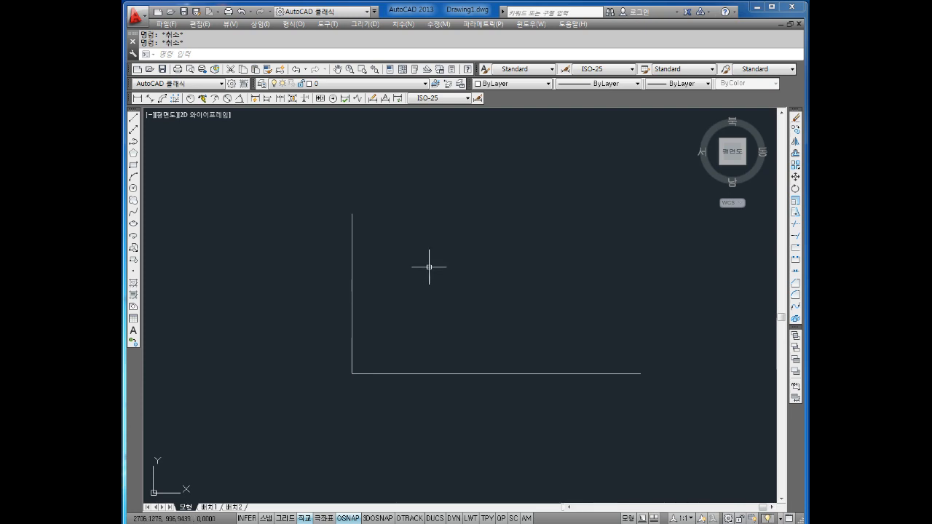
Draw a horizontal line rightwards from the vertical line's upper end, about as long as the base line
type("l")
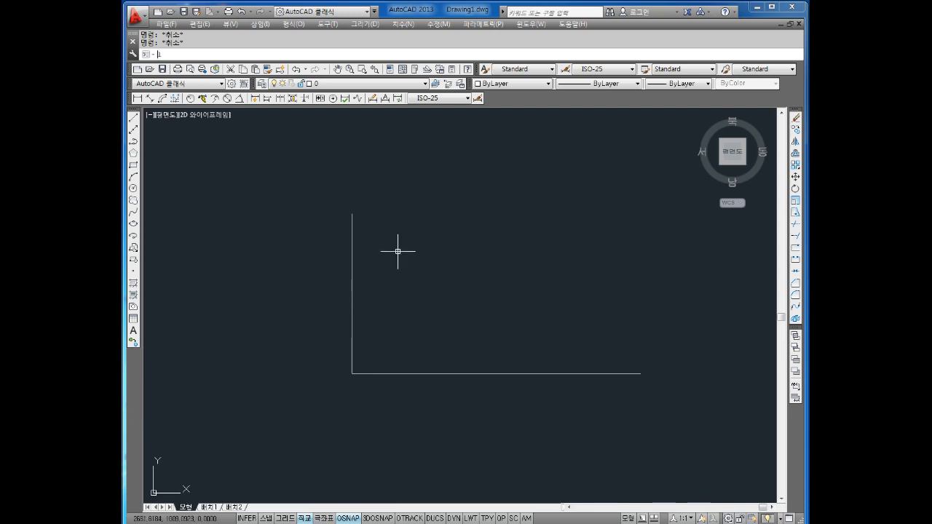
key("Return")
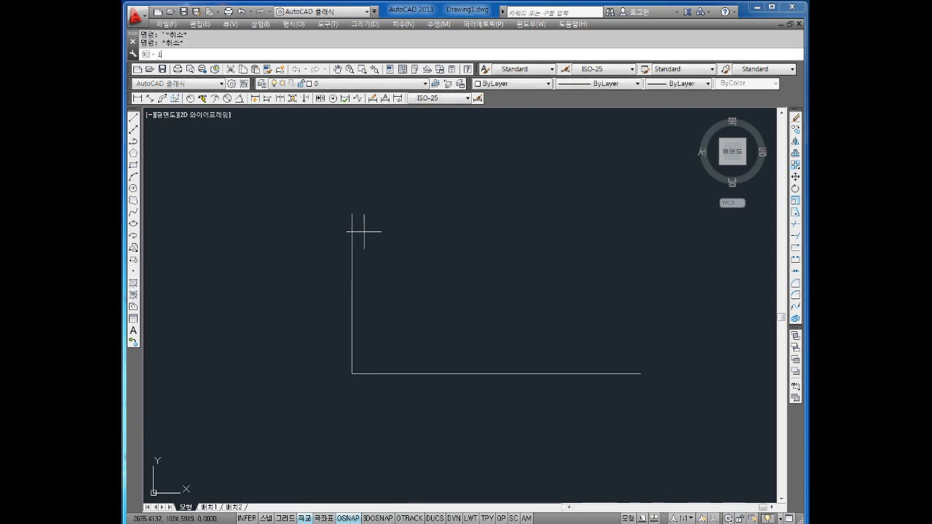
left_click(349, 209)
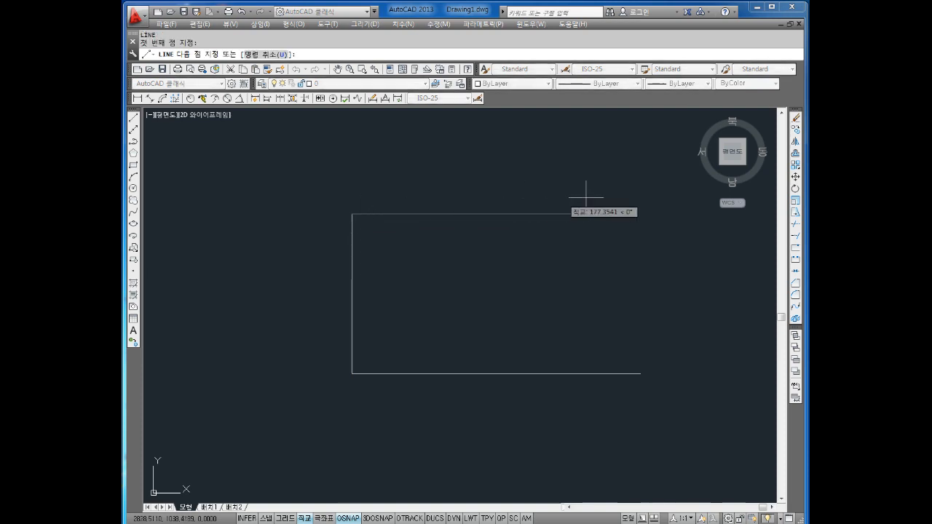
left_click(641, 208)
key("Escape")
key("Escape")
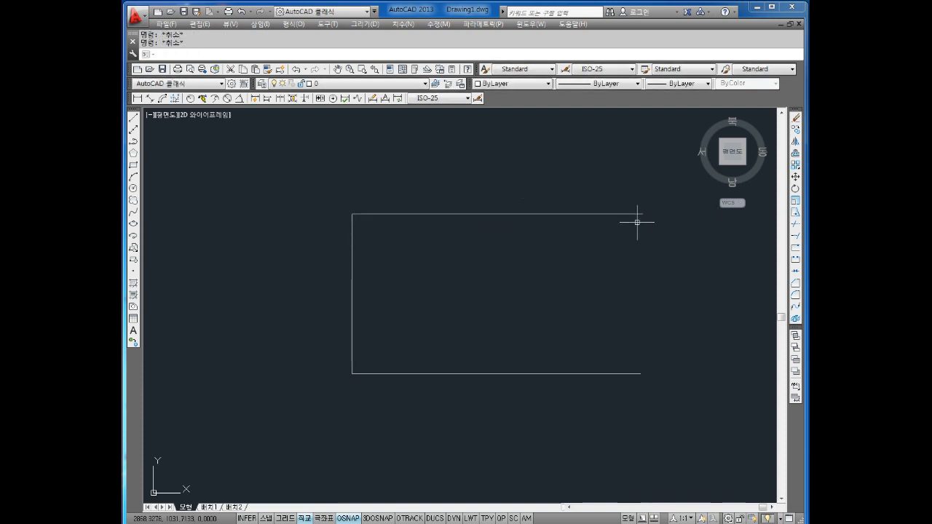
Change the colour of the upper horizontal line to yellow
left_click(525, 184)
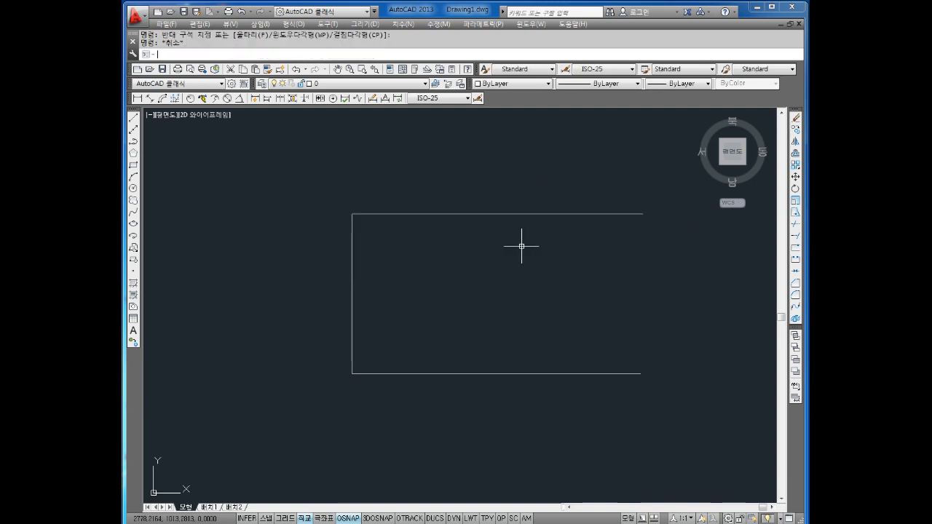
key("Escape")
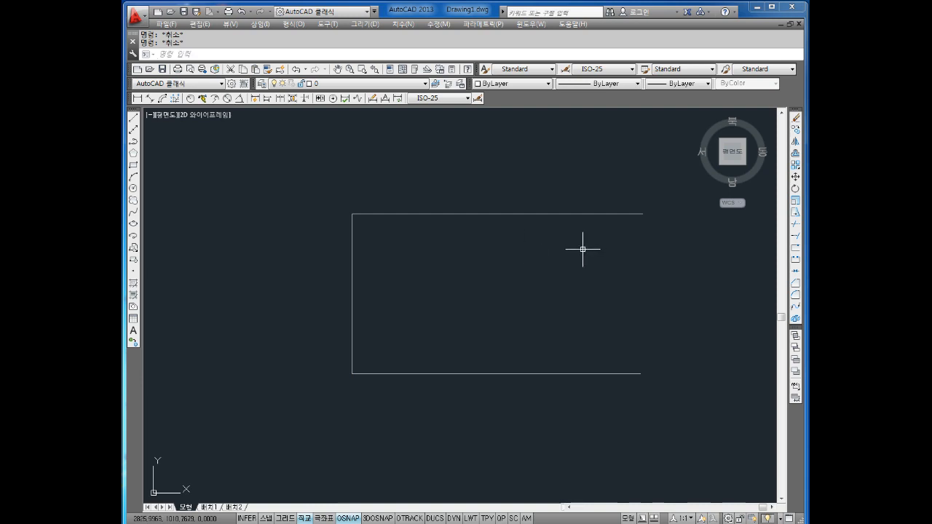
left_click(561, 193)
left_click(525, 233)
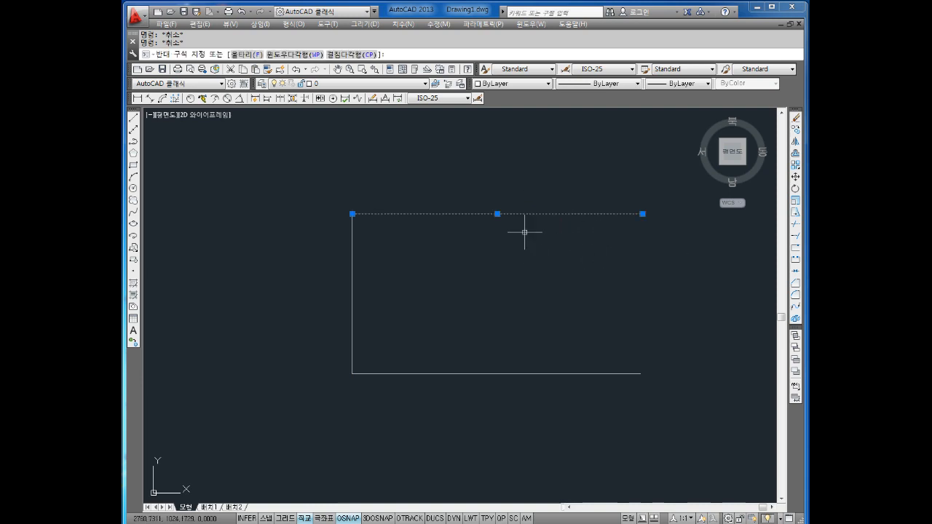
left_click(524, 83)
left_click(498, 119)
key("Escape")
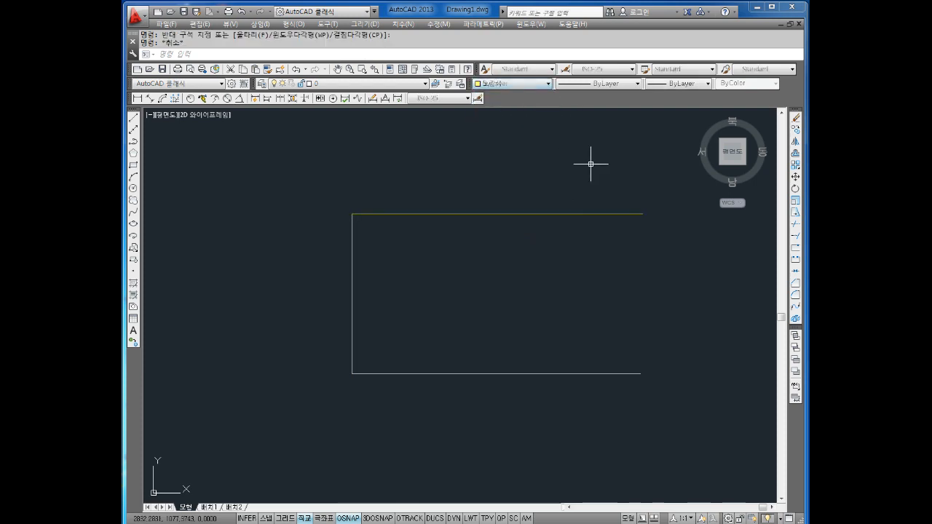
Offset the yellow upper line 62.5 downwards
type("o")
key("Return")
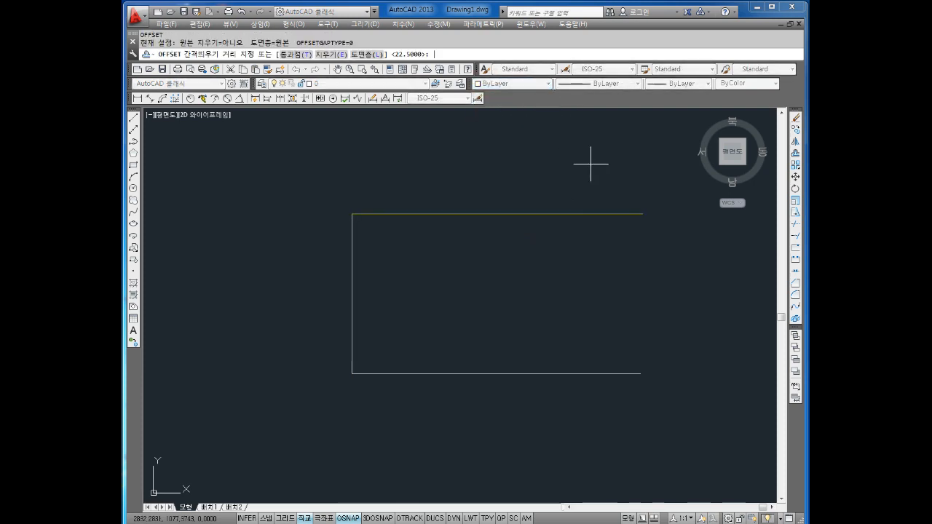
type("62.5")
key("Return")
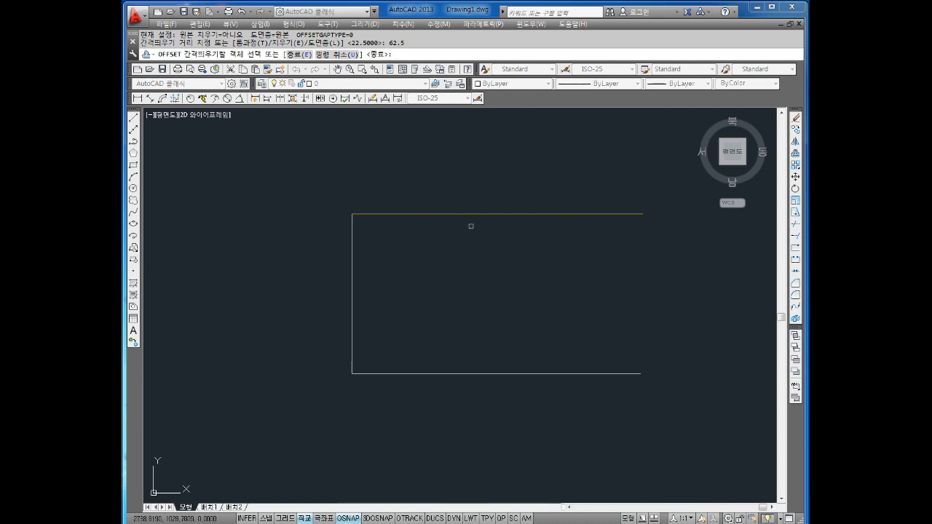
left_click(466, 213)
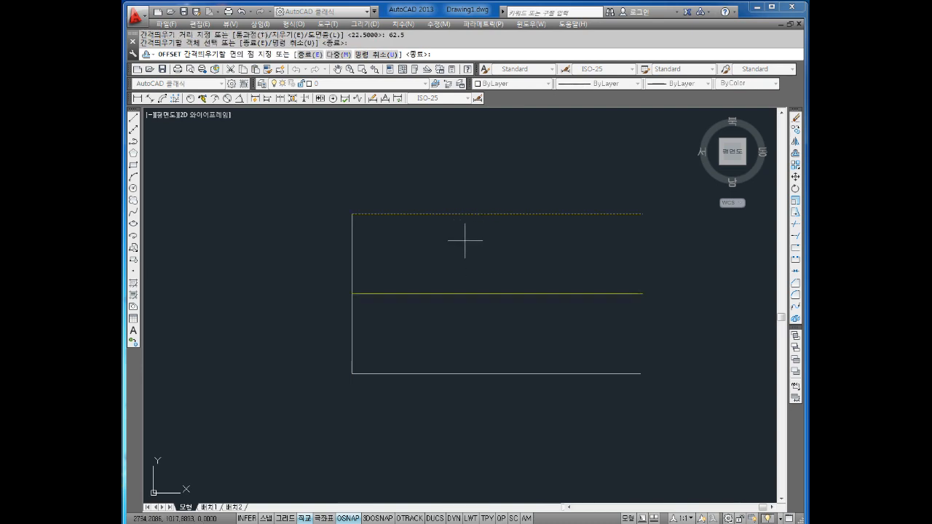
left_click(457, 283)
key("Escape")
key("Escape")
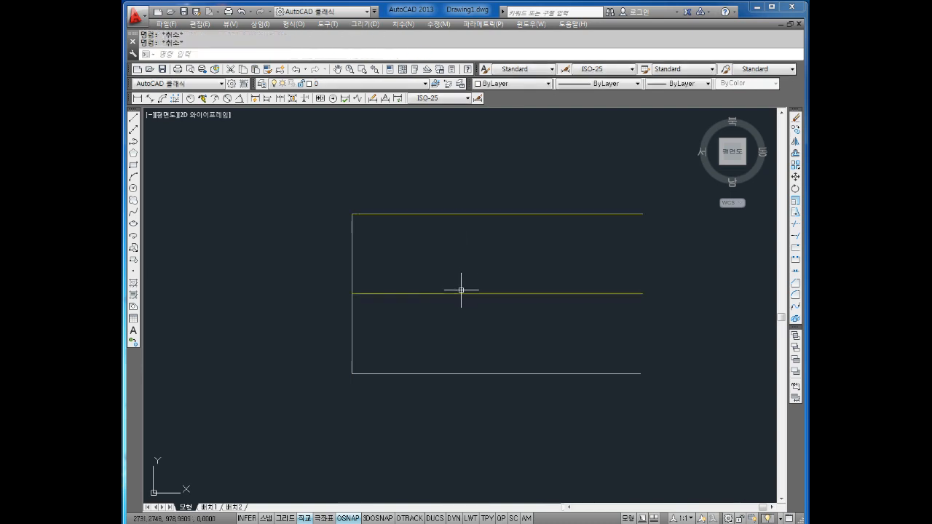
Draw a slanted line from the middle yellow line's left end at 60 degrees, extending past the upper yellow line
type("l")
key("Return")
left_click(352, 294)
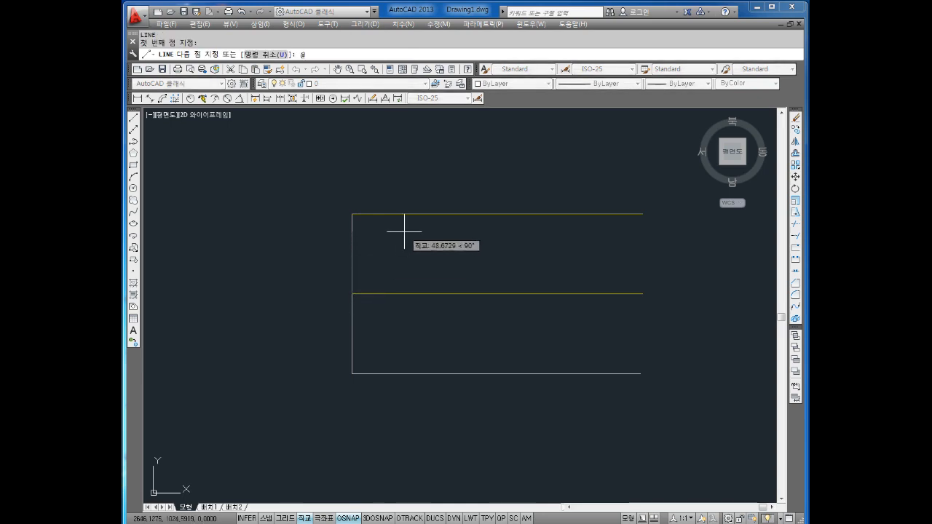
type("@6")
type("0")
key("Return")
key("Escape")
key("Escape")
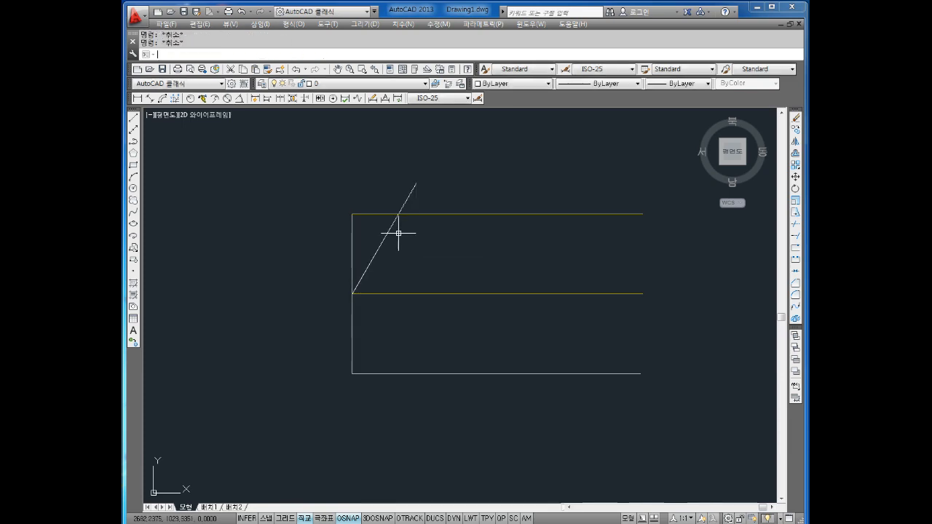
Trim the slanted line above the upper yellow line and the yellow line right of their intersection
scroll(376, 214, "up", 2)
scroll(412, 213, "up", 2)
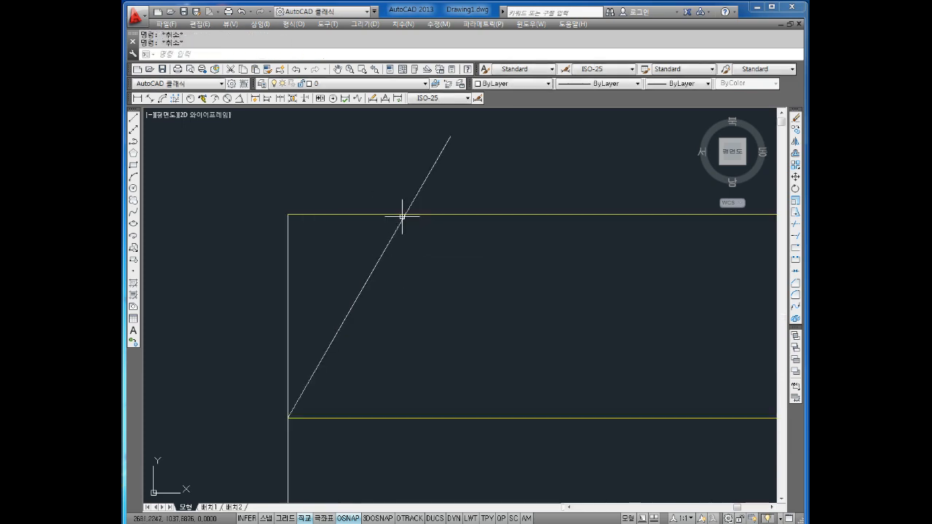
type("tr")
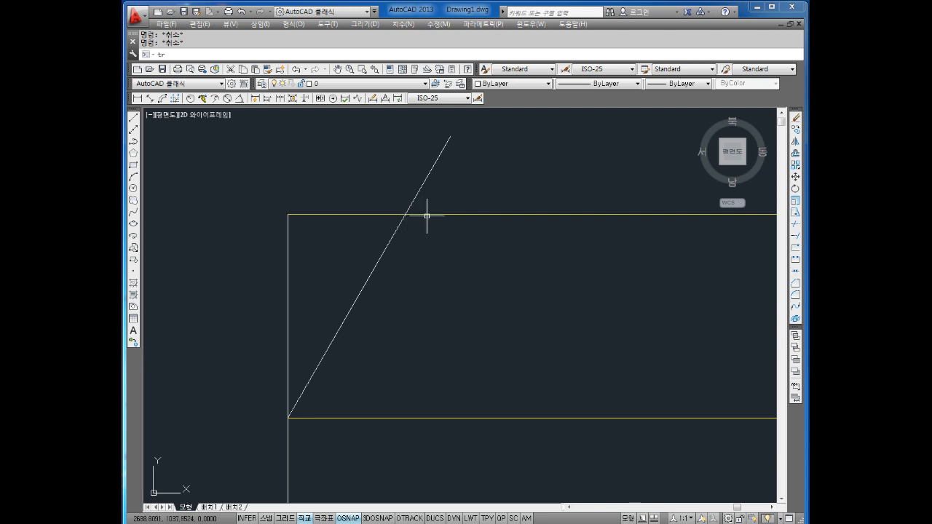
key("Return")
key("Return")
left_click(504, 189)
left_click(478, 254)
left_click(465, 148)
left_click(372, 164)
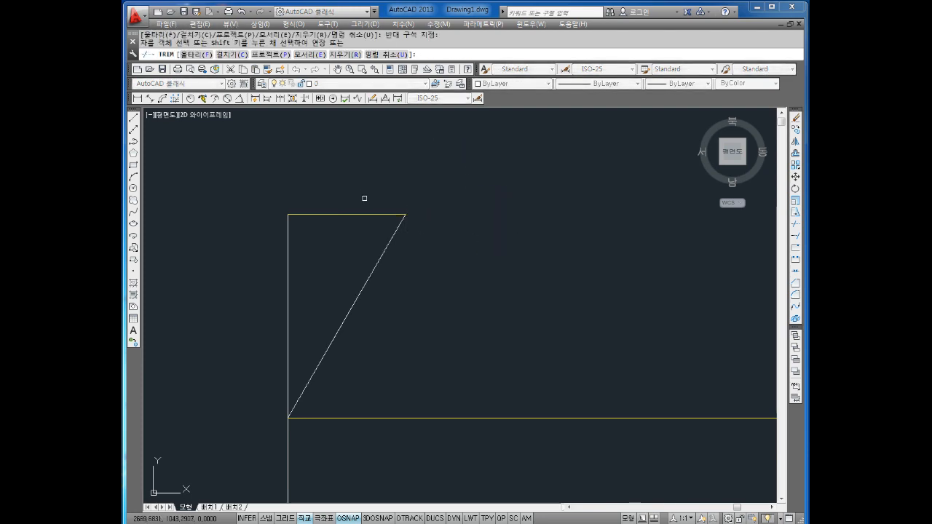
key("Escape")
Delete the remaining short piece of the upper yellow line
left_click(352, 195)
left_click(345, 214)
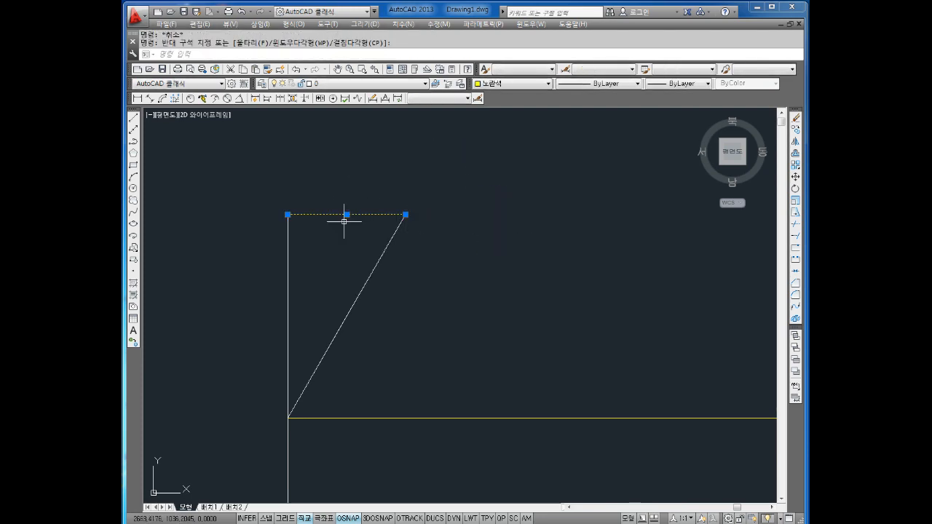
key("Delete")
key("Escape")
key("Escape")
Draw a vertical line from the slanted line's upper end down past the middle yellow line
middle_click_drag(343, 233, 340, 209)
scroll(340, 209, "down", 4)
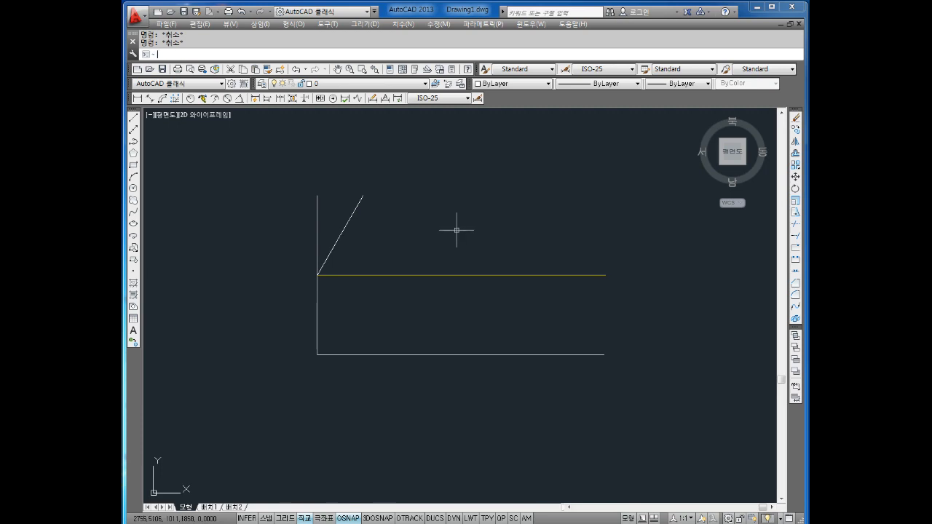
type("l")
key("Return")
left_click(363, 196)
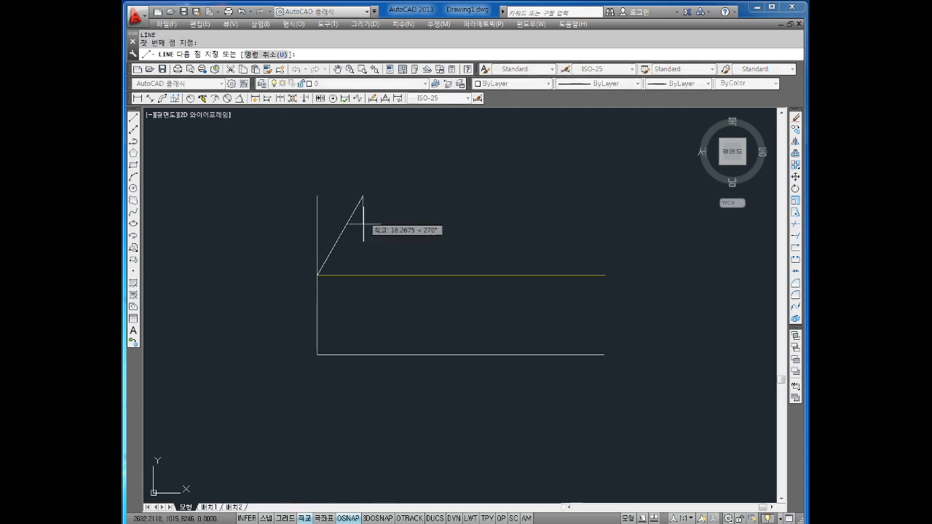
left_click(368, 300)
key("Escape")
Change the colour of the new vertical line to yellow
left_click(363, 237)
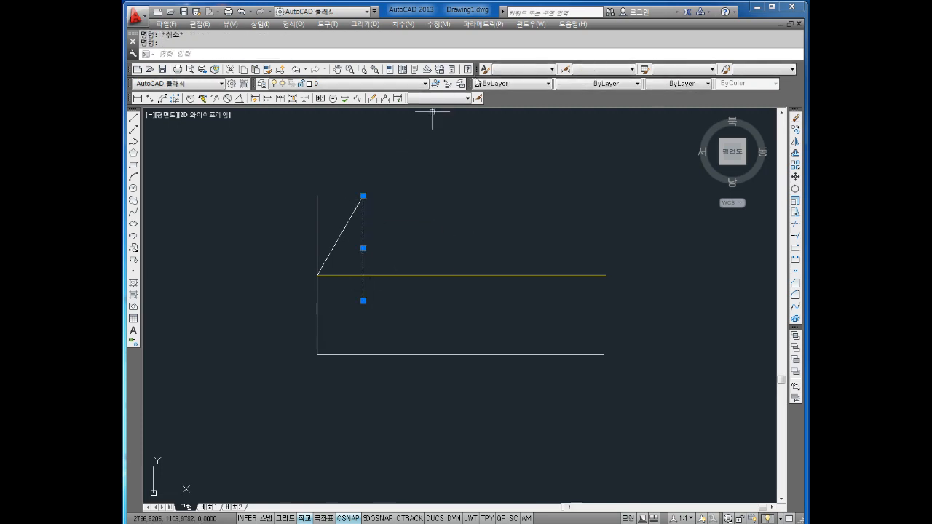
left_click(497, 83)
left_click(497, 120)
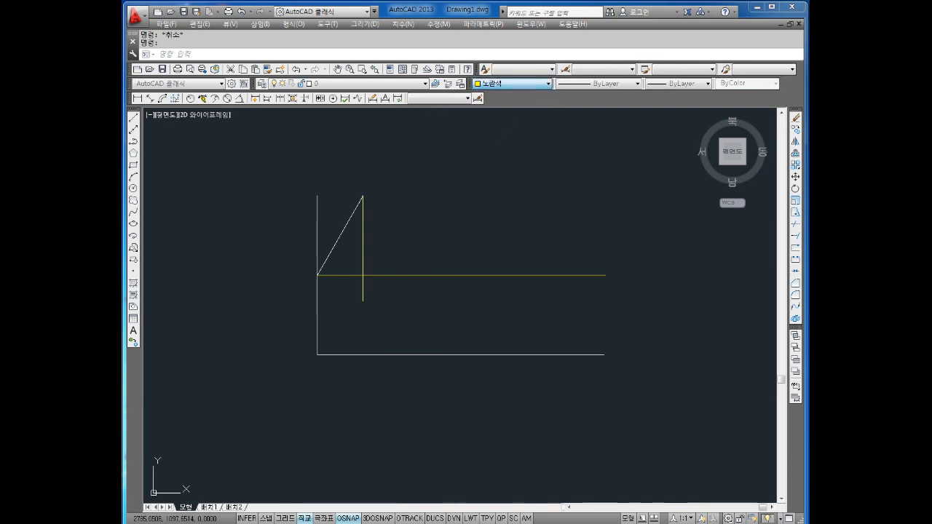
key("Escape")
Offset the yellow vertical line 72.5 to the right
type("o")
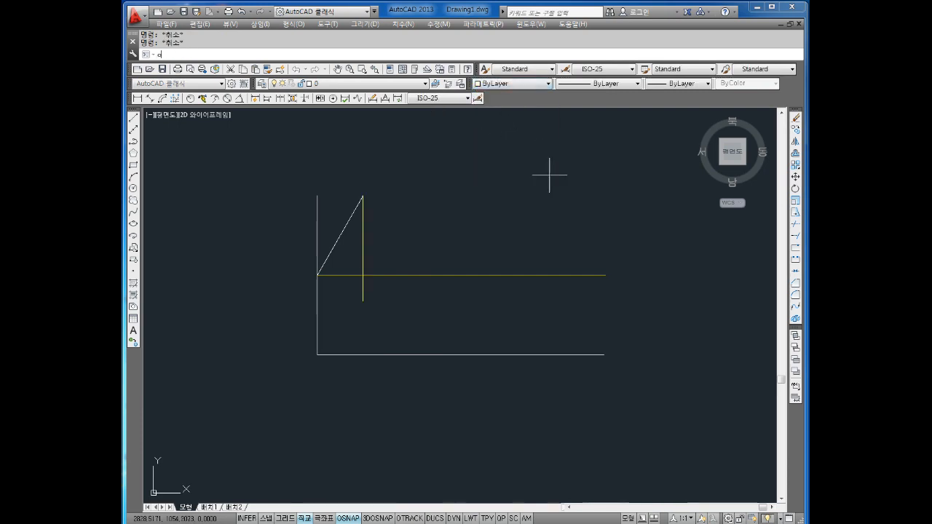
key("Return")
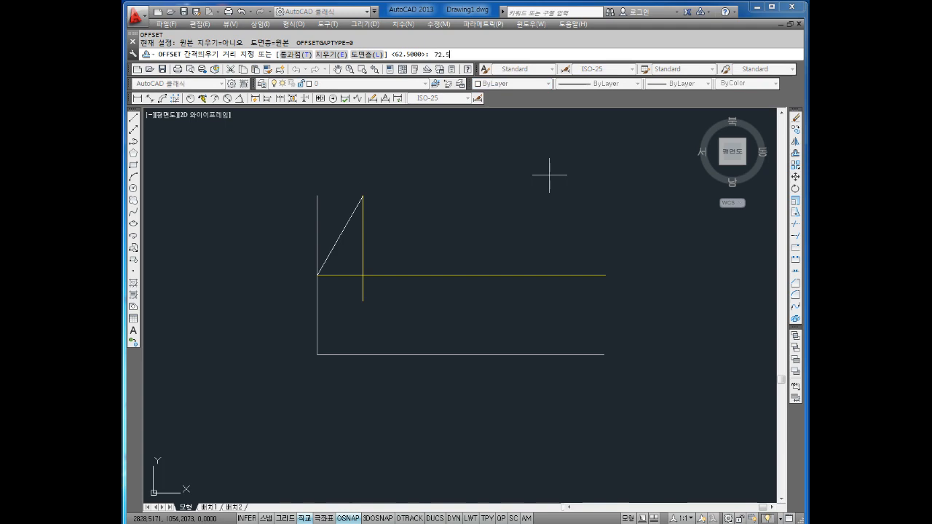
key("Return")
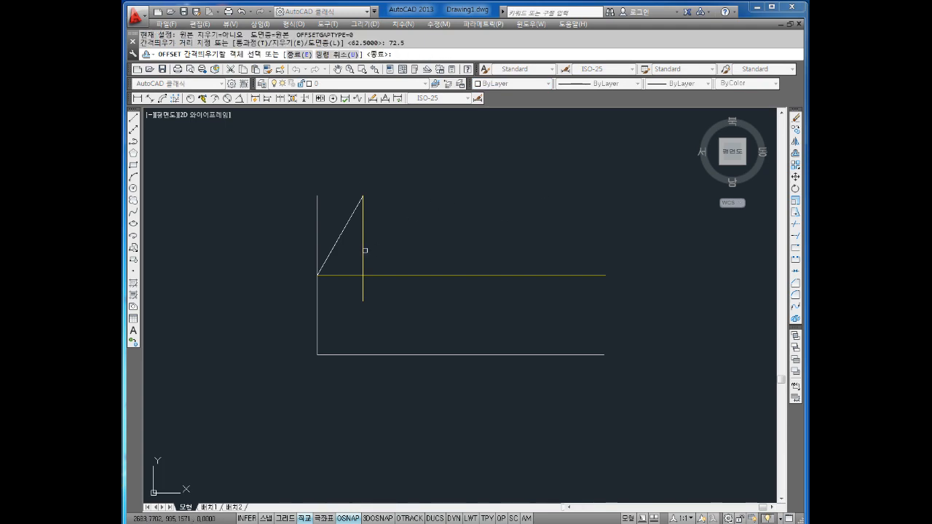
left_click(362, 248)
left_click(425, 241)
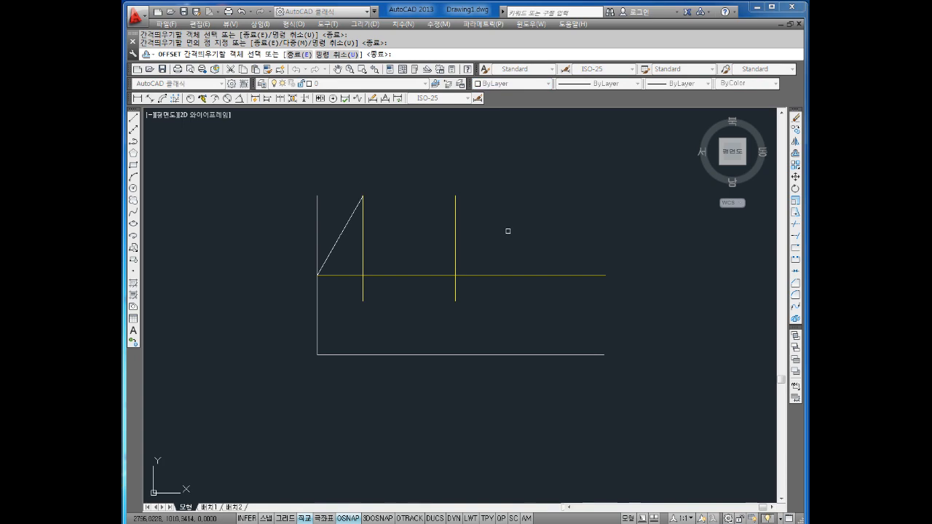
key("Escape")
Offset the second yellow vertical line 22.5 to the right
type("o")
key("Return")
type("22.5")
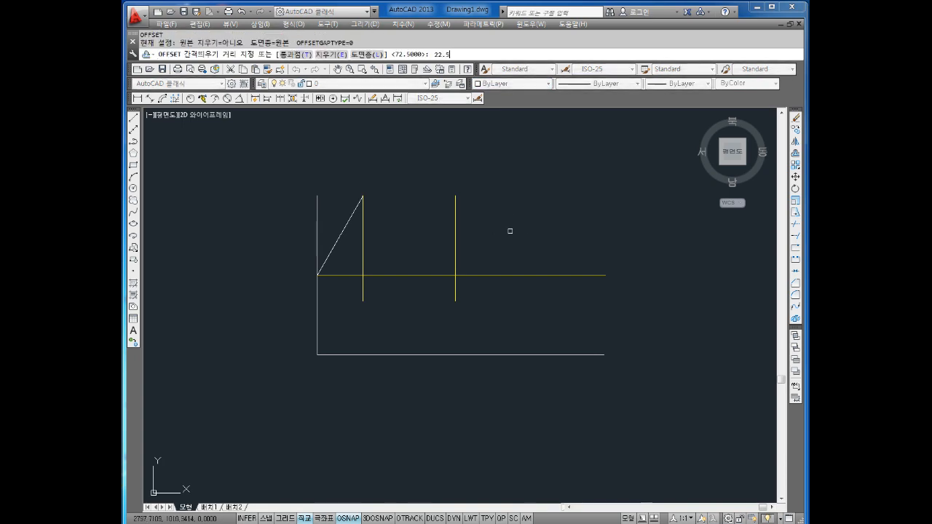
key("Return")
left_click(455, 243)
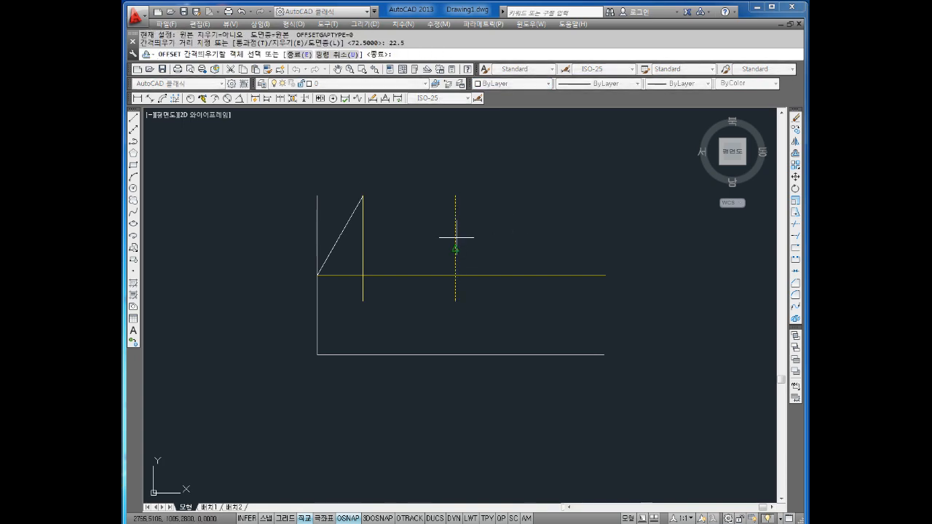
left_click(502, 242)
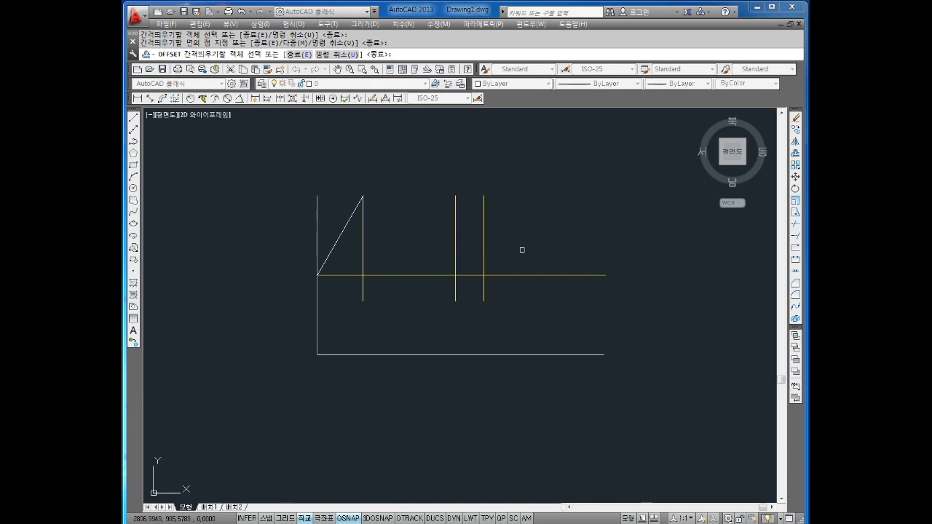
middle_click_drag(575, 246, 537, 245)
key("Escape")
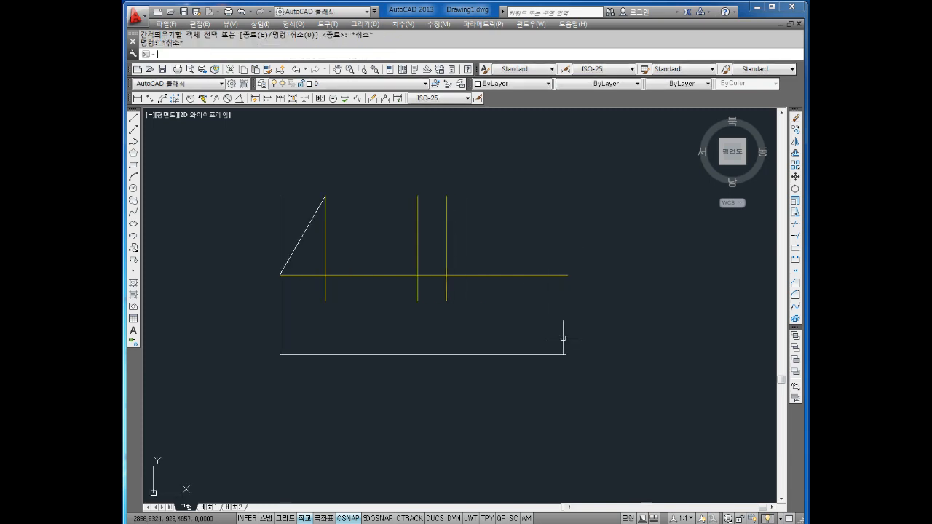
Offset the horizontal base line 93.75 upwards
left_click(555, 354)
key("Escape")
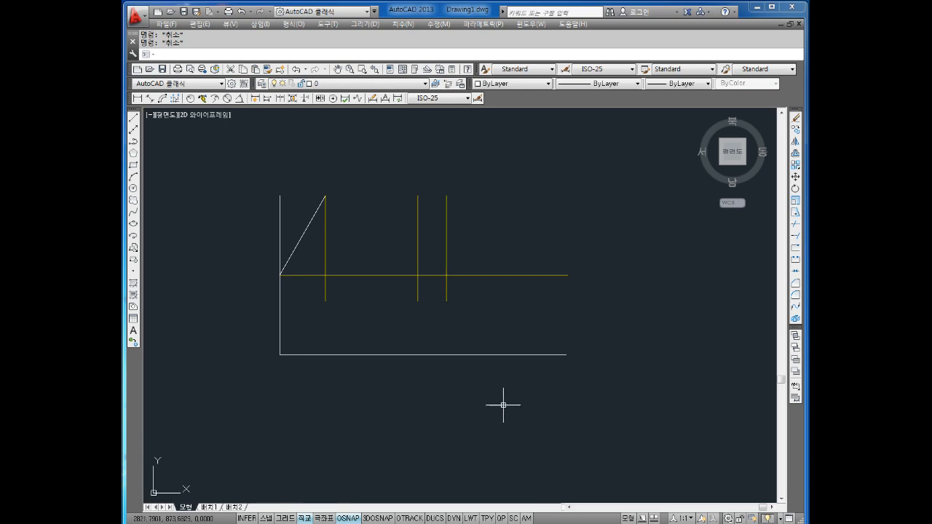
type("o")
key("Return")
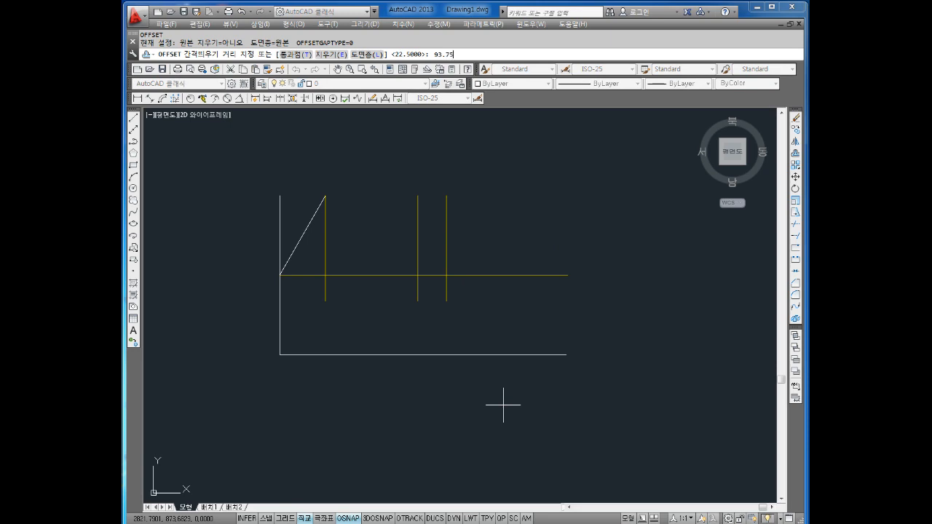
type("93.75")
key("Return")
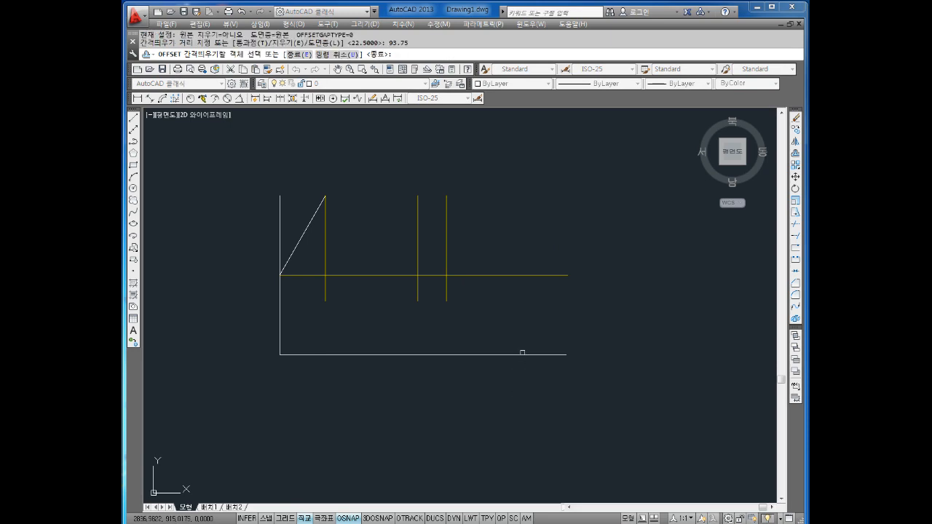
left_click(525, 355)
left_click(531, 246)
key("Escape")
key("Escape")
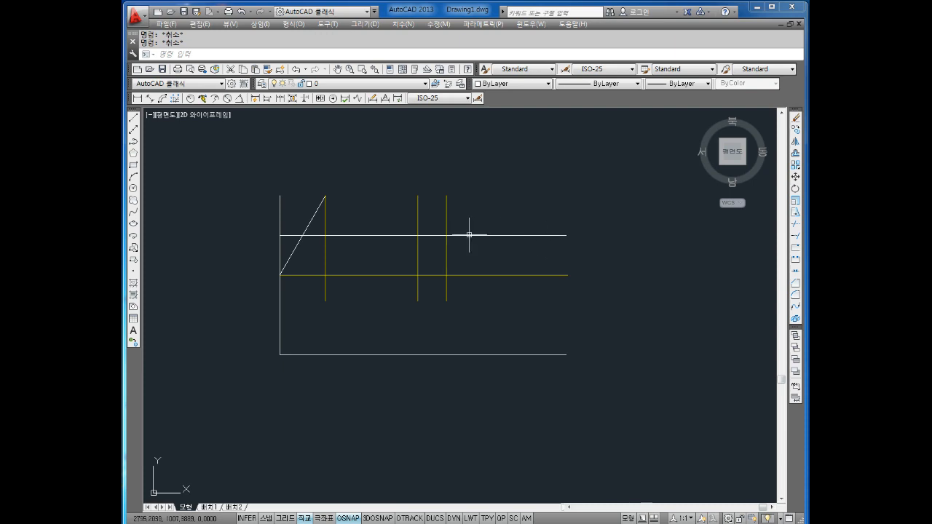
Draw connected lines from the base line's right end through the right and middle yellow-line intersections to the slanted edge's top
type("1")
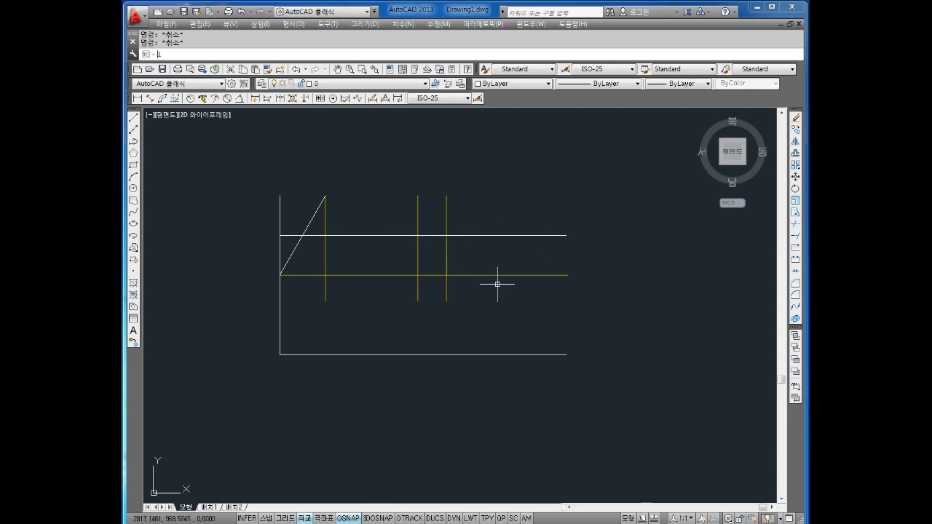
key("Return")
left_click(567, 354)
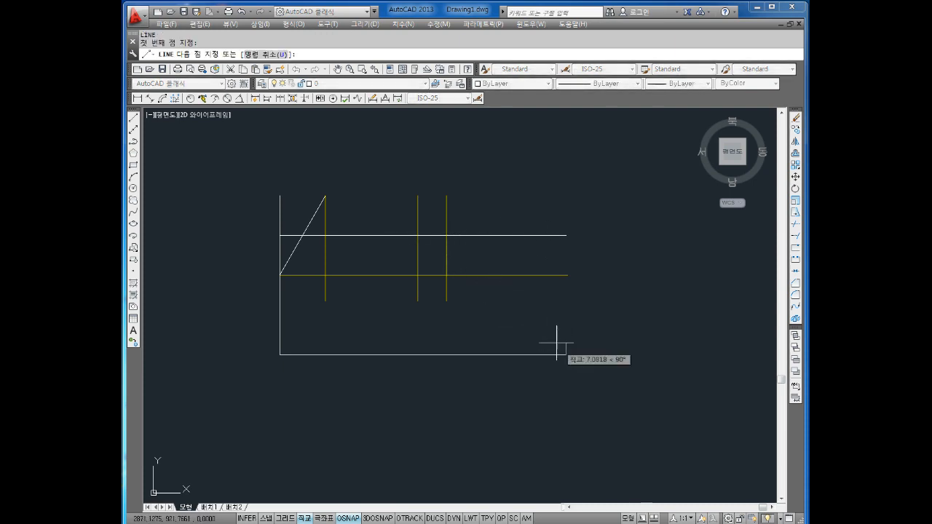
left_click(446, 236)
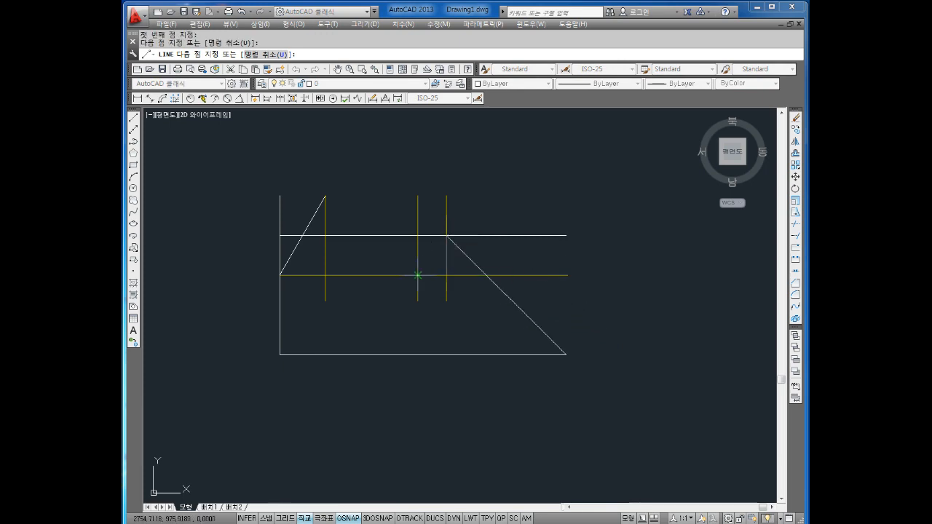
left_click(417, 275)
left_click(326, 197)
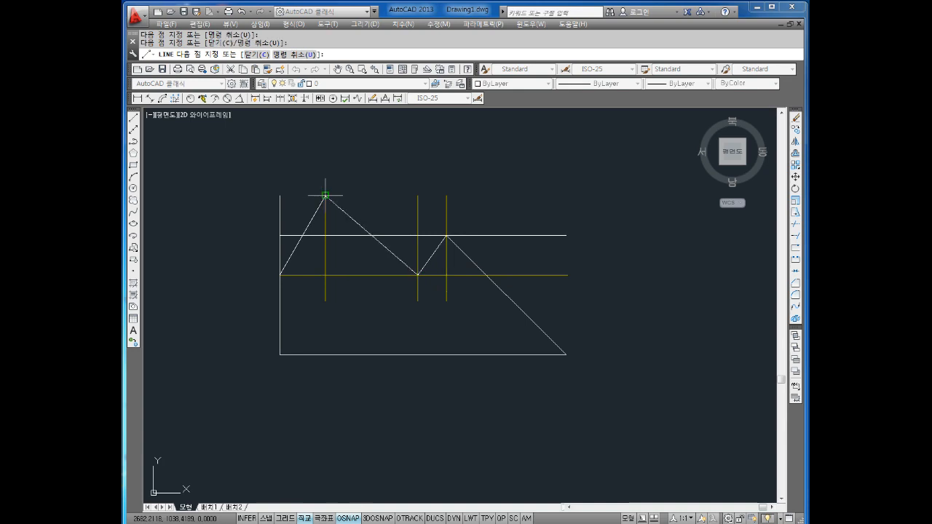
key("Escape")
key("Escape")
Erase the three yellow vertical construction lines and the yellow horizontal one
scroll(327, 255, "up", 3)
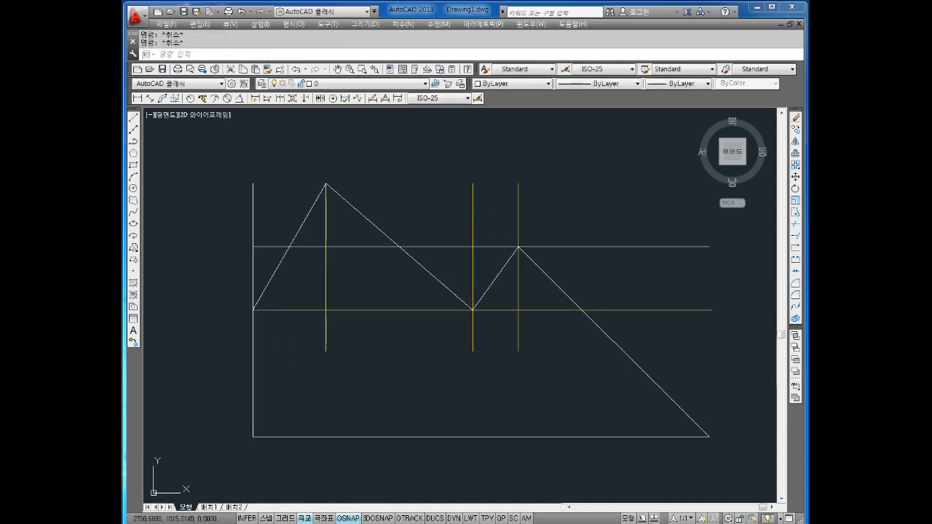
left_click(556, 183)
left_click(460, 214)
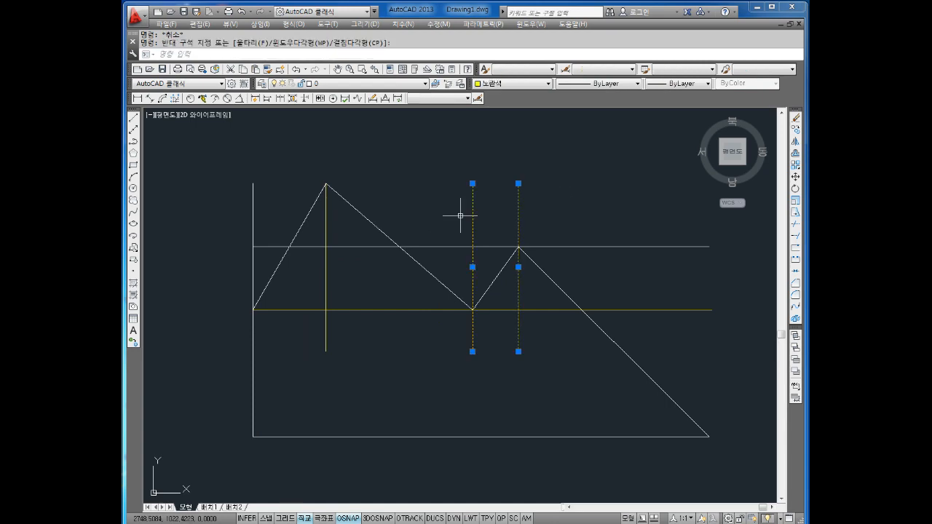
key("Delete")
left_click(375, 310)
key("Delete")
left_click(360, 285)
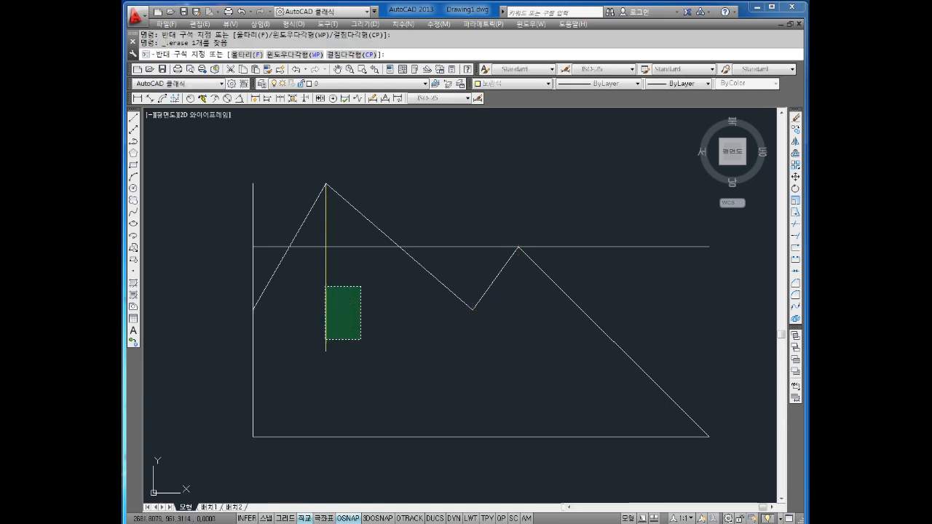
left_click(323, 343)
key("Delete")
Trim the left vertical line above the point where the slanted edge starts
left_click(270, 248)
left_click(222, 217)
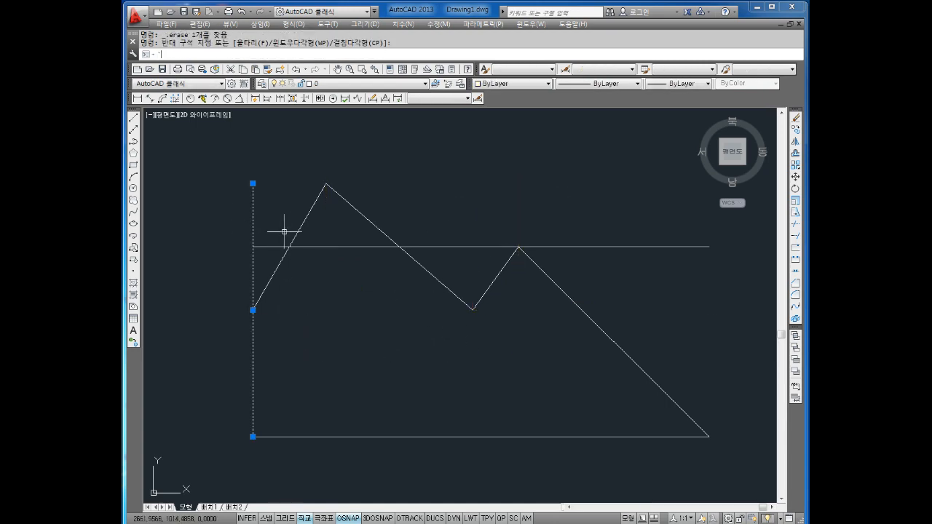
type("tr")
key("Return")
key("Return")
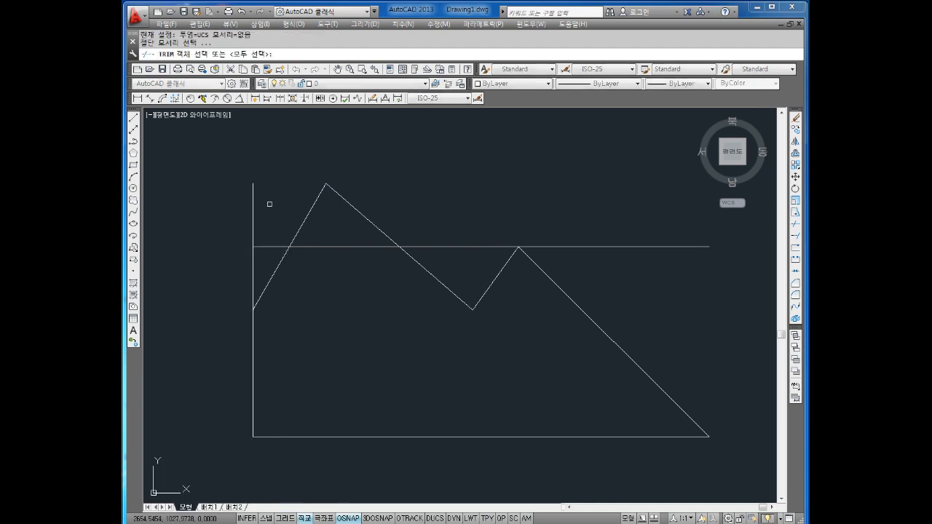
left_click(253, 257)
key("Escape")
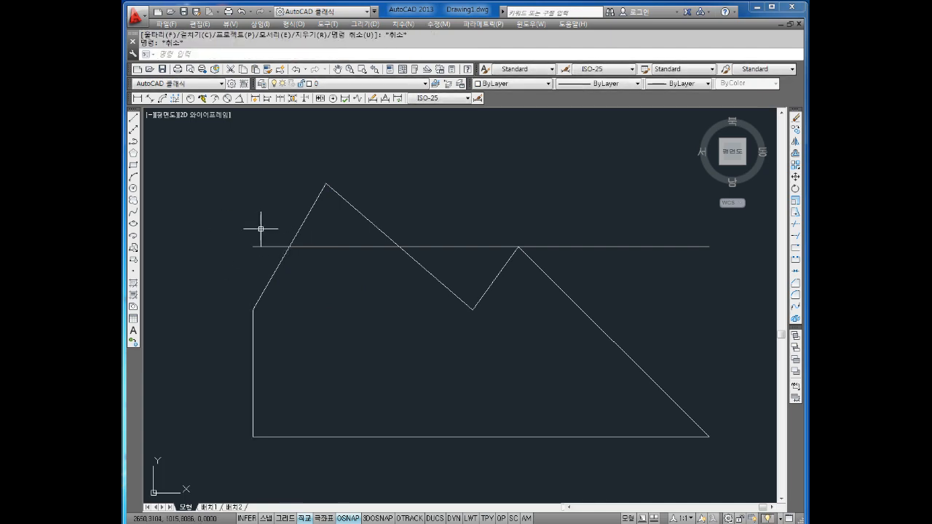
Erase the remaining horizontal offset line that crosses the two peaks
left_click(258, 229)
left_click(247, 259)
key("Delete")
scroll(250, 254, "down", 2)
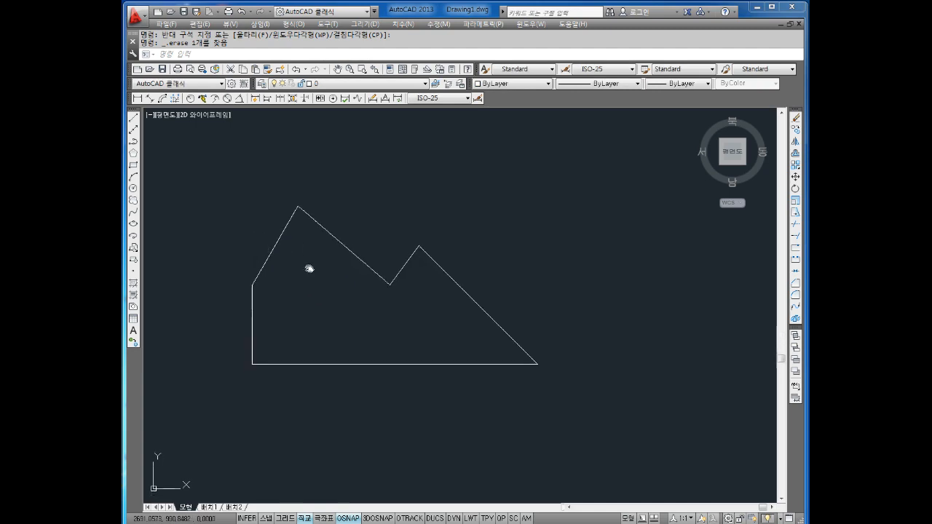
middle_click_drag(308, 266, 377, 277)
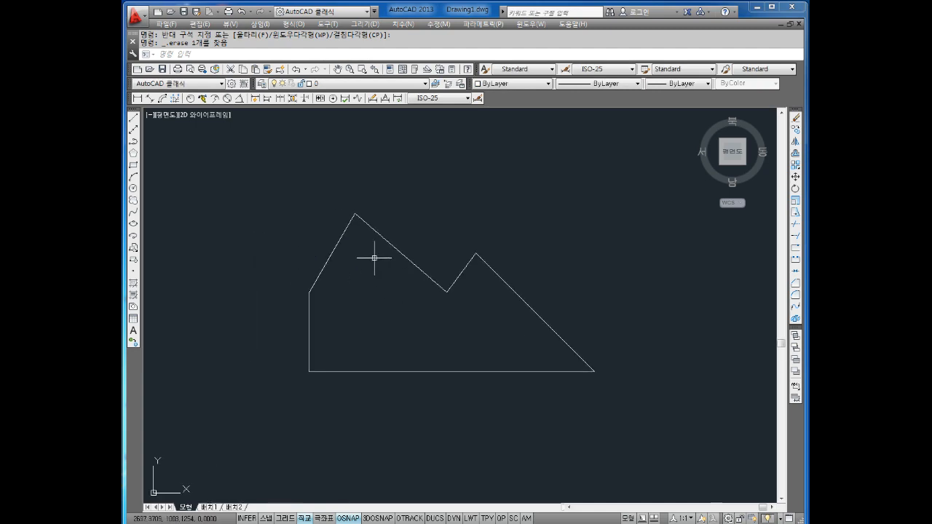
key("Escape")
key("Escape")
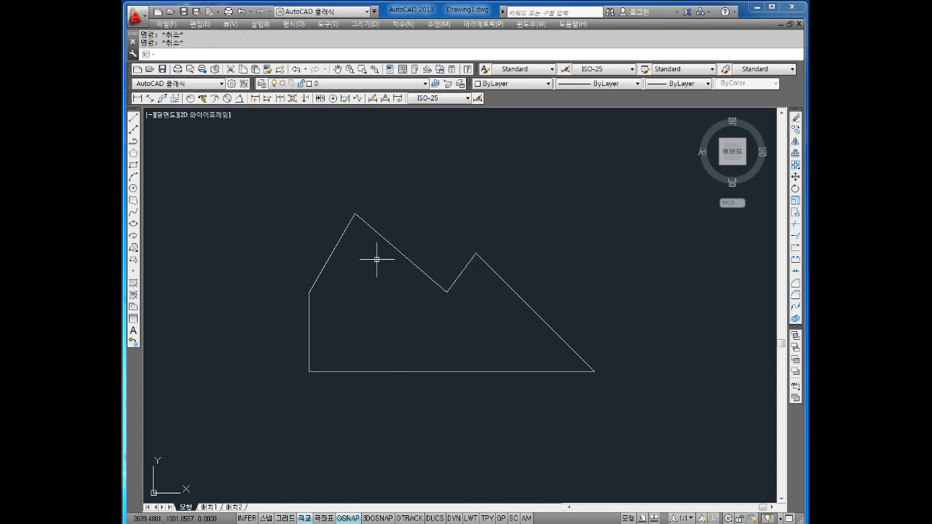
Fillet the profile's lower left corner with a radius of 45
type("f")
key("Return")
type("r")
key("Return")
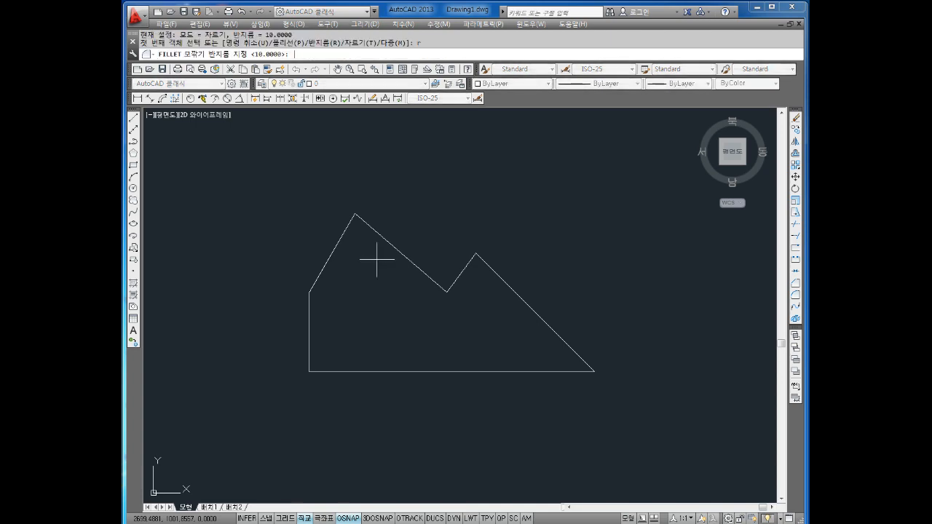
key("Return")
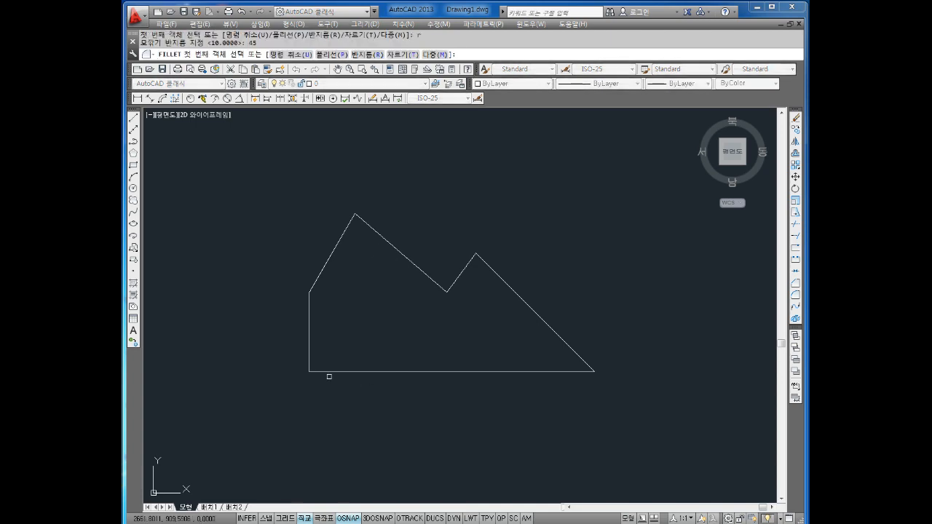
left_click(330, 372)
left_click(310, 340)
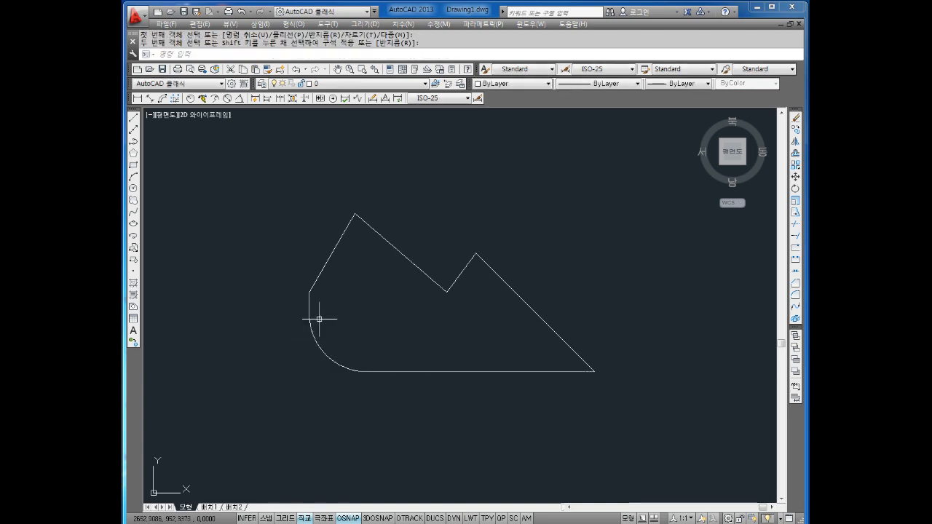
key("Escape")
key("Escape")
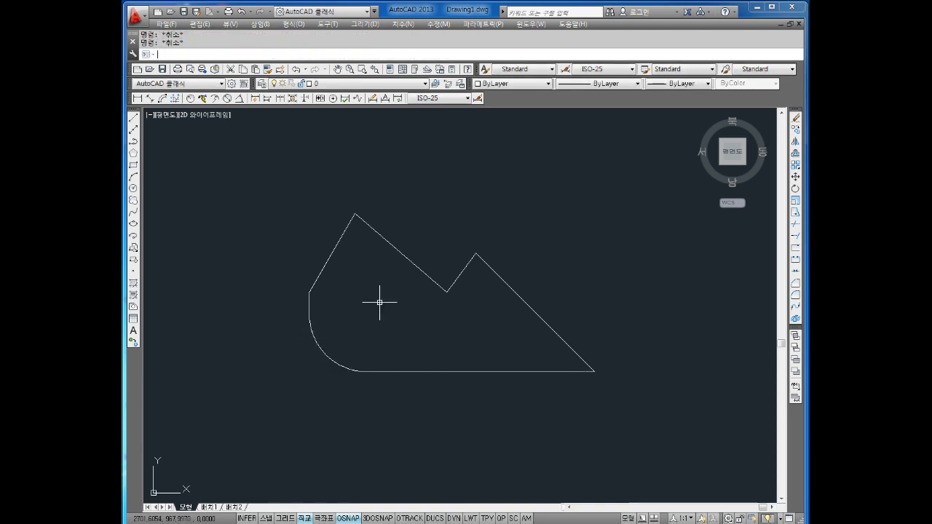
Fillet the profile's highest peak with a radius of 12.5
type("f")
key("Return")
type("r")
key("Return")
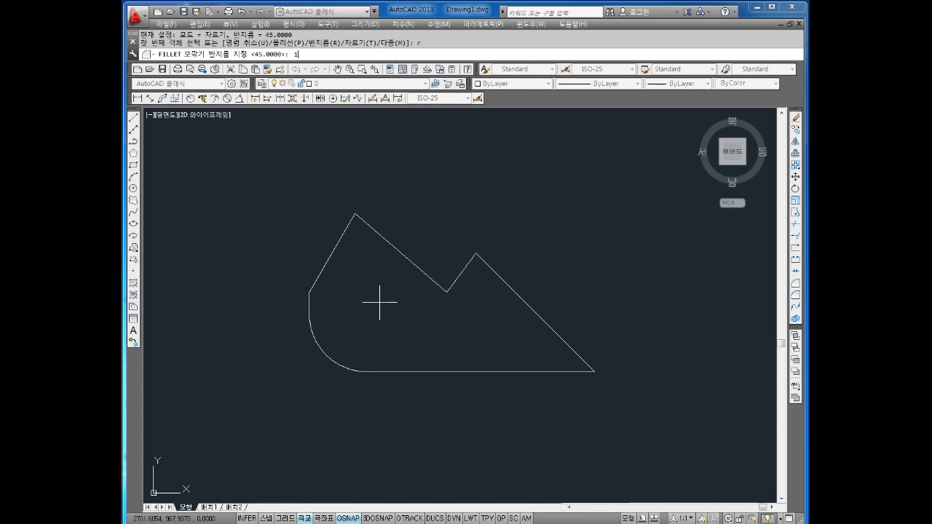
type("12.5")
key("Return")
scroll(374, 262, "up", 4)
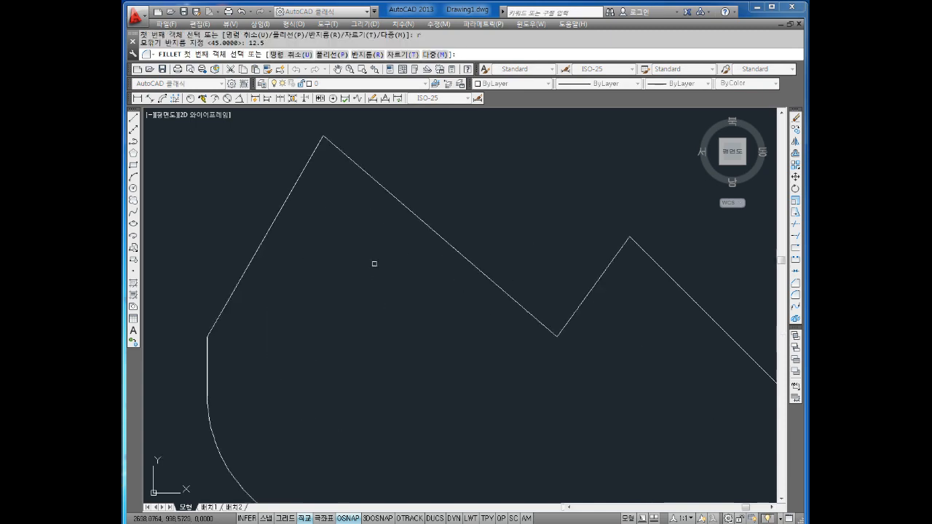
left_click(291, 194)
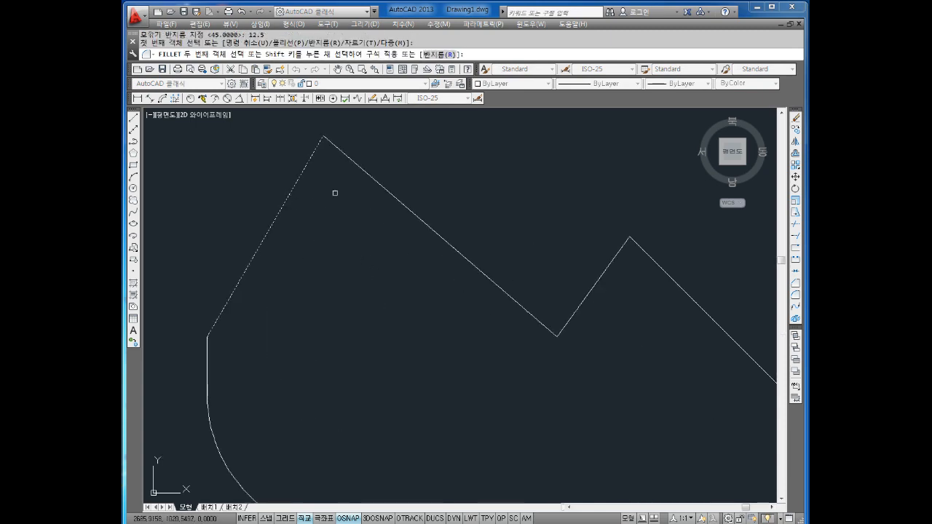
left_click(355, 163)
Round the second peak and the profile's lower right corner with fillets of the same 12.5 radius
key("Return")
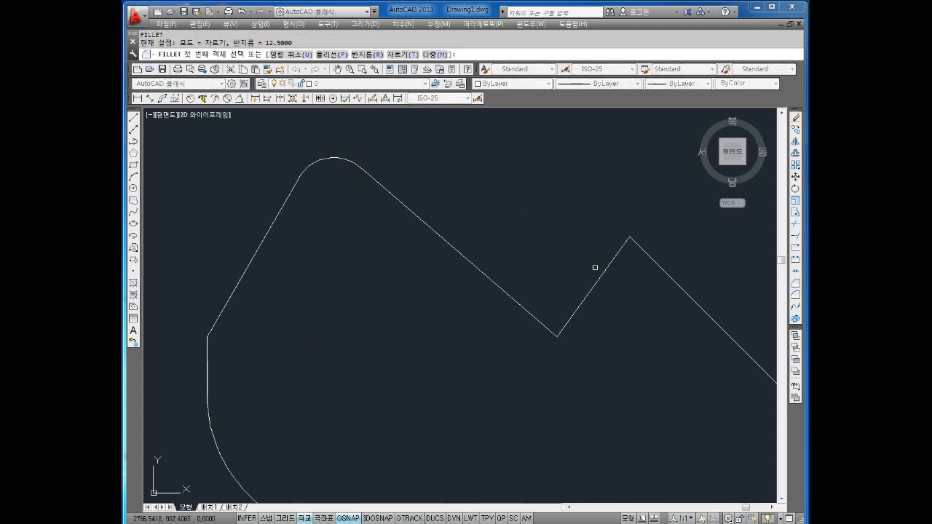
left_click(603, 272)
left_click(653, 258)
scroll(659, 266, "down", 6)
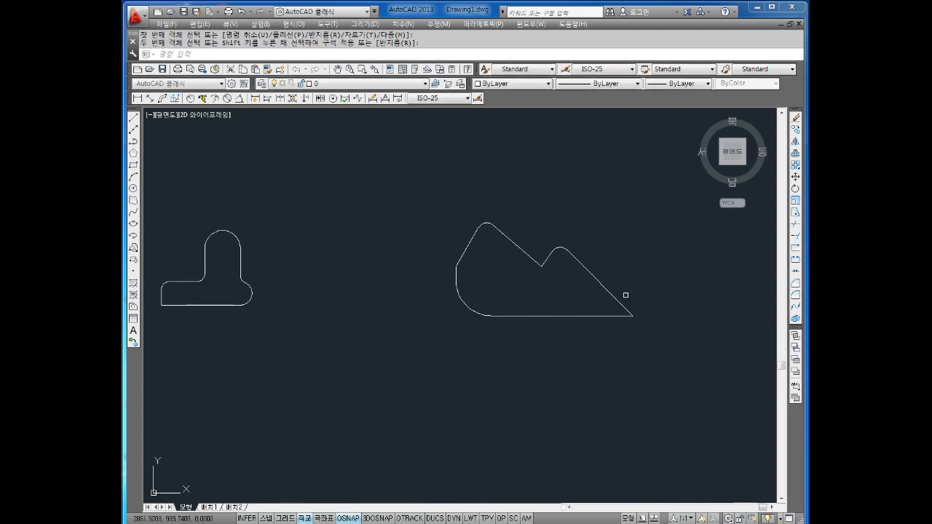
key("Return")
scroll(614, 314, "up", 4)
left_click(613, 314)
left_click(605, 346)
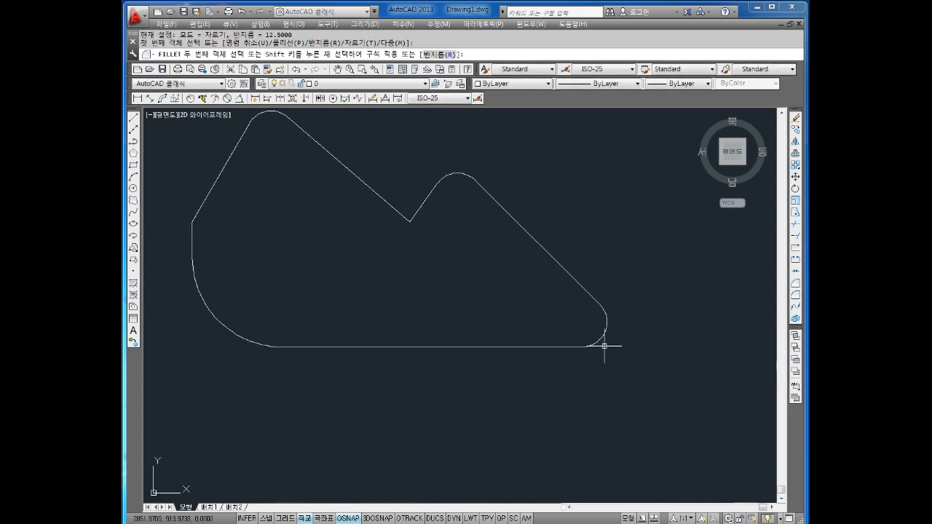
scroll(602, 336, "down", 5)
key("Escape")
scroll(582, 320, "up", 5)
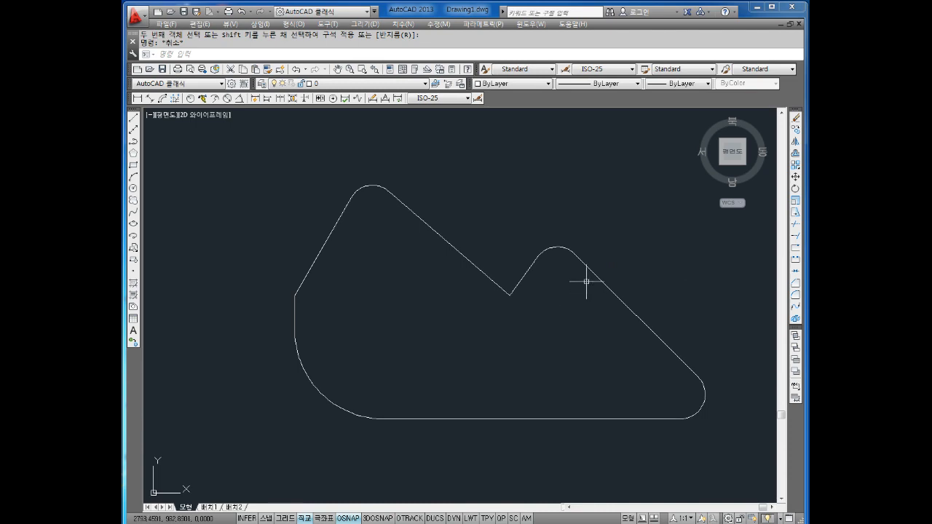
Start a new profile in empty space to the right with a line 65 upwards and 30 to the right
scroll(554, 277, "down", 3)
middle_click_drag(618, 288, 542, 290)
middle_click_drag(604, 312, 369, 295)
middle_click_drag(438, 302, 312, 279)
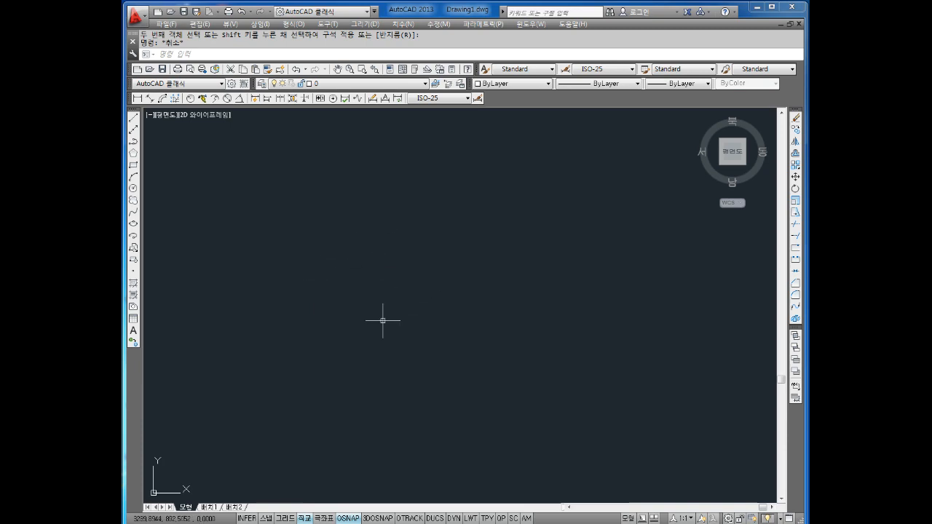
key("Escape")
type("1")
key("Return")
left_click(334, 355)
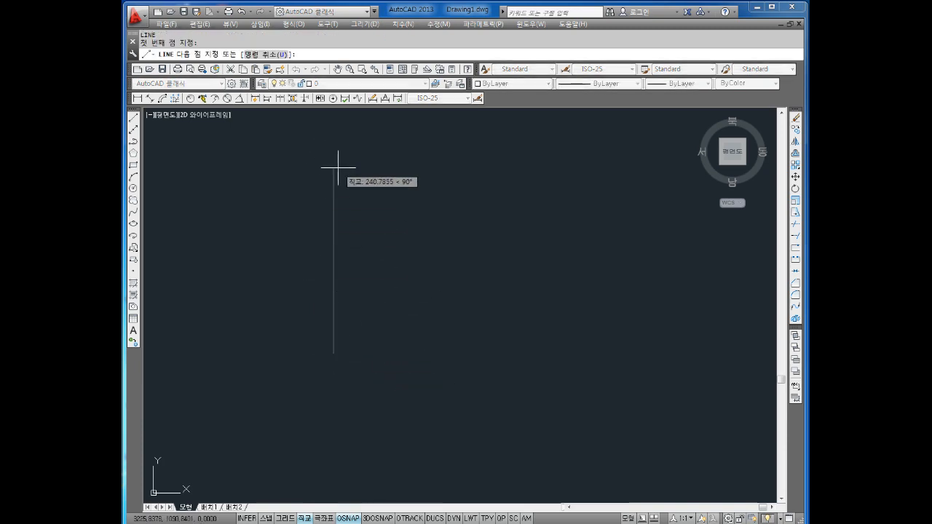
type("65")
key("Return")
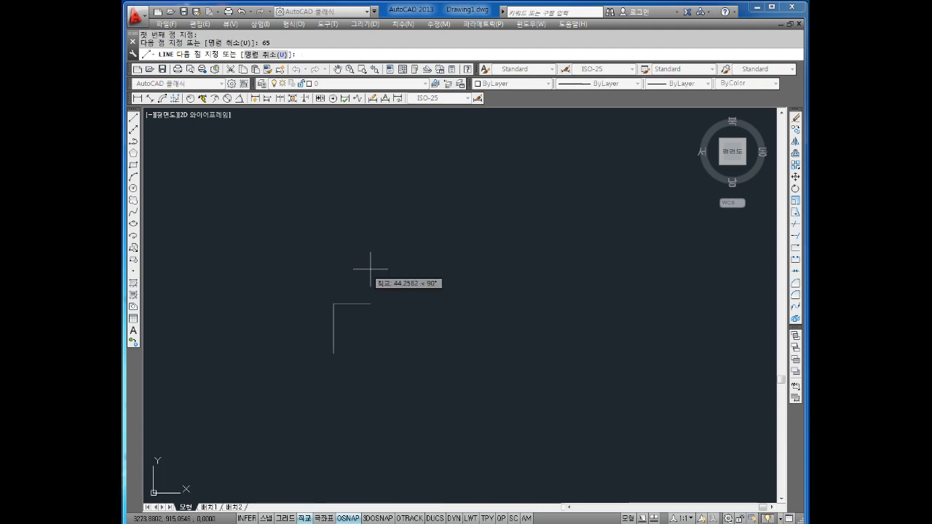
type("30")
key("Return")
Continue the outline with a notch: 17.5 down, 45 to the right and 17.5 up
scroll(339, 329, "up", 6)
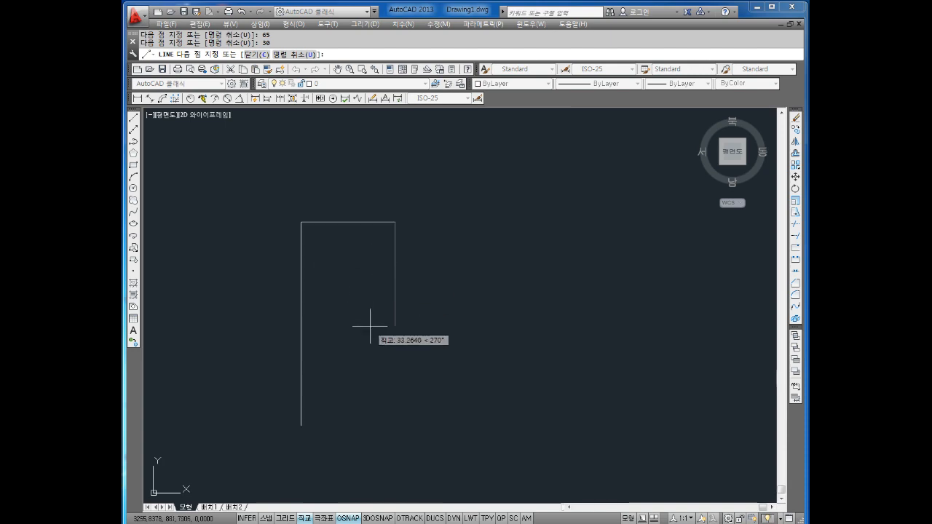
type("17.5")
key("Return")
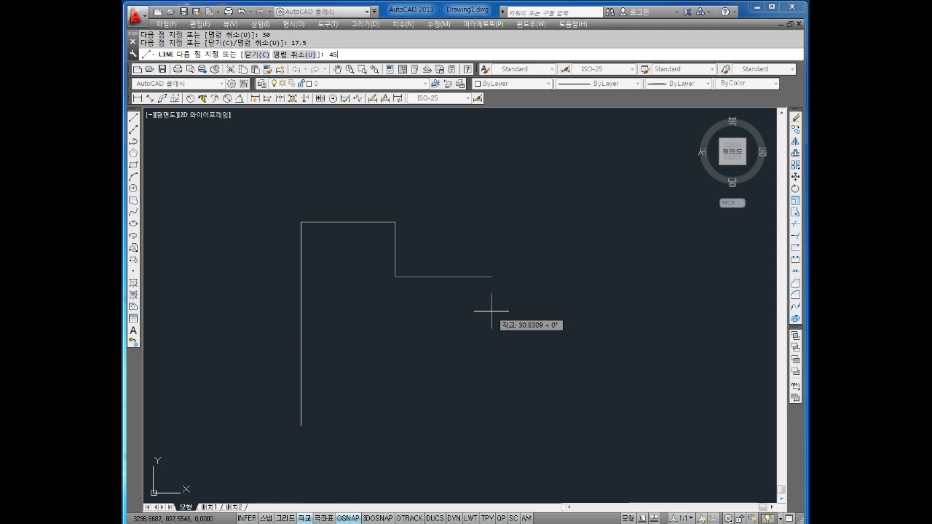
type("45")
key("Return")
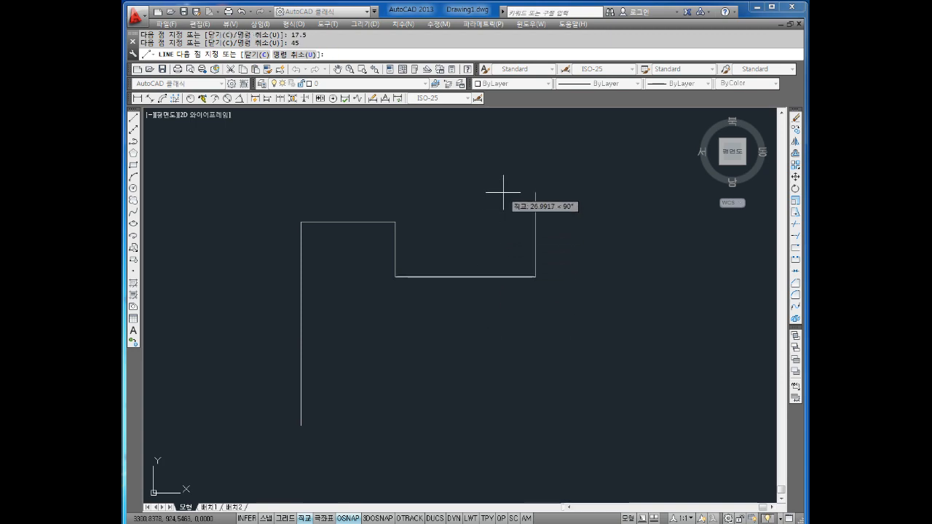
type("17.5")
key("Return")
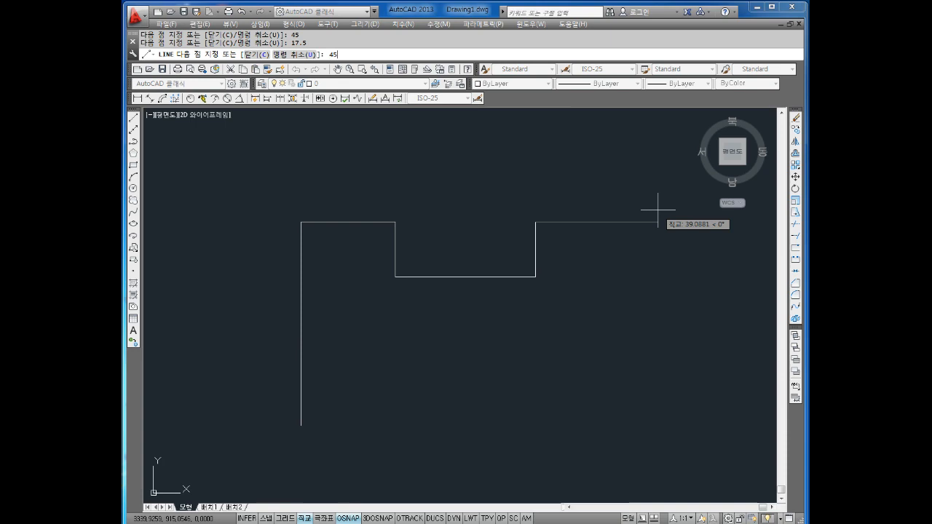
Extend the outline 45 to the right and 17.5 down, and end the line there
key("Return")
scroll(656, 219, "down", 2)
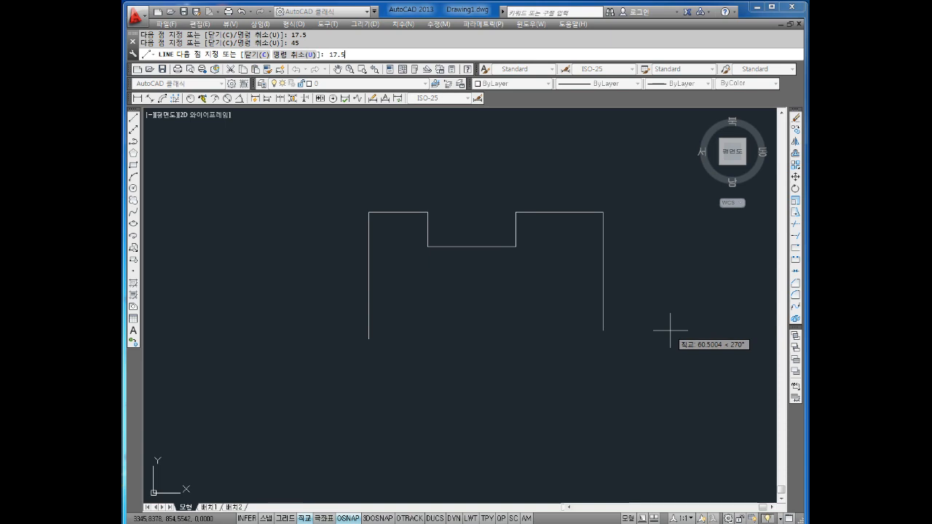
key("Return")
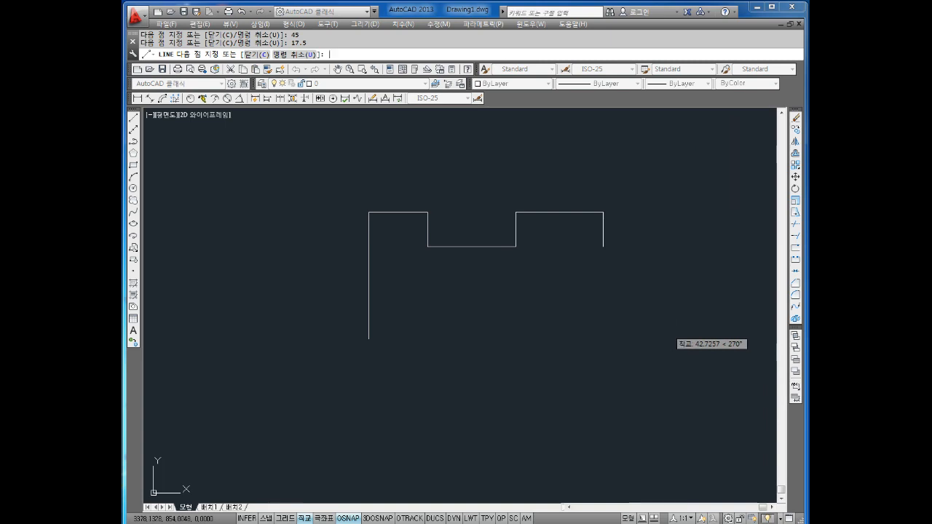
key("Escape")
key("Escape")
Start a line at the lower end of the profile's left edge, going 17.5 to the right and 30 down
type("l")
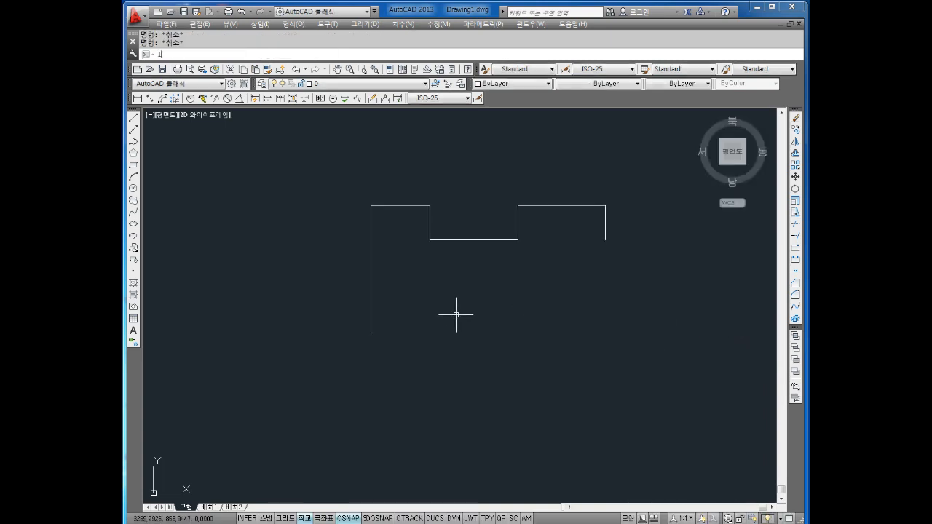
key("Return")
left_click(371, 332)
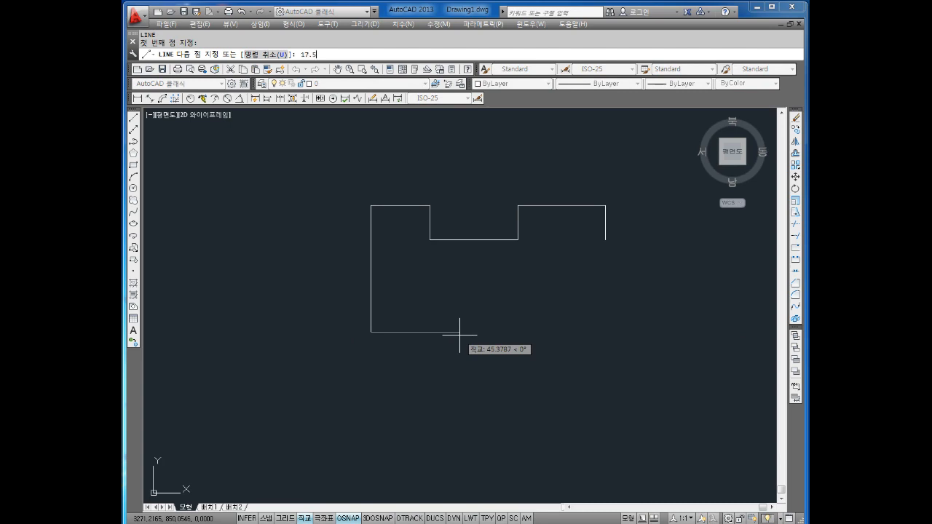
type("17.5")
key("Return")
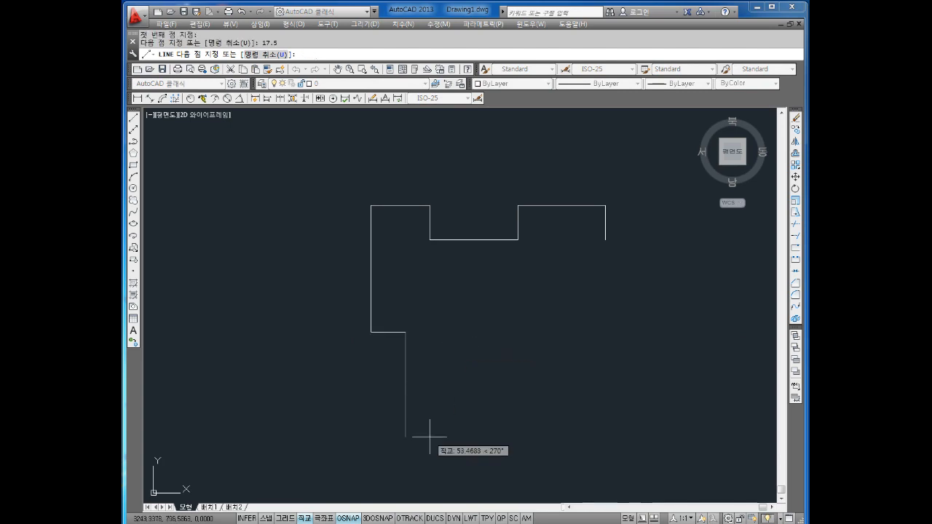
type("30")
key("Return")
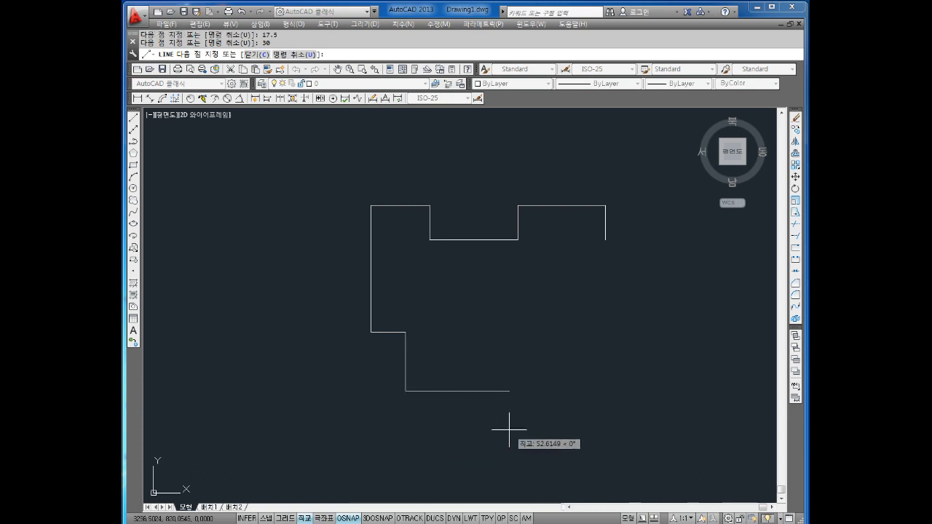
Complete the first bottom leg with segments 25 to the right and 30 up
type("025")
key("BackSpace")
key("BackSpace")
key("BackSpace")
type("25")
key("Return")
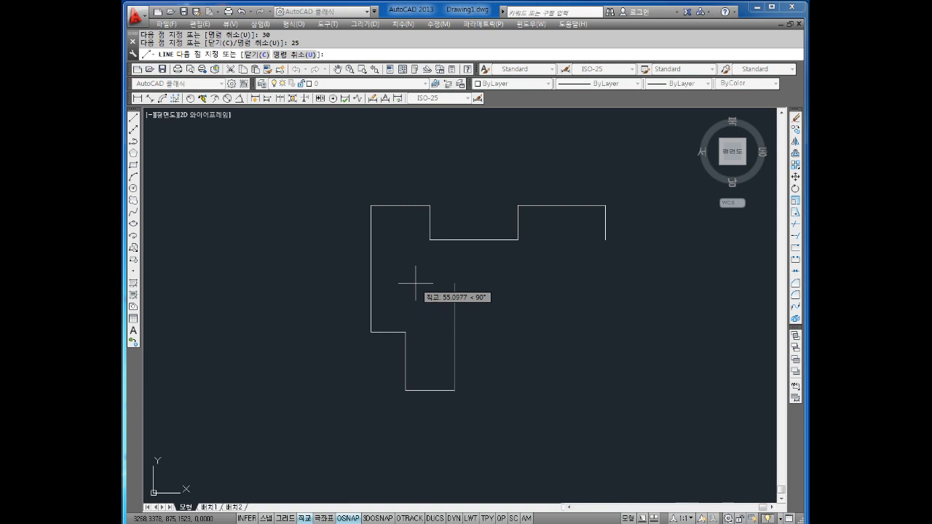
type("30")
key("Return")
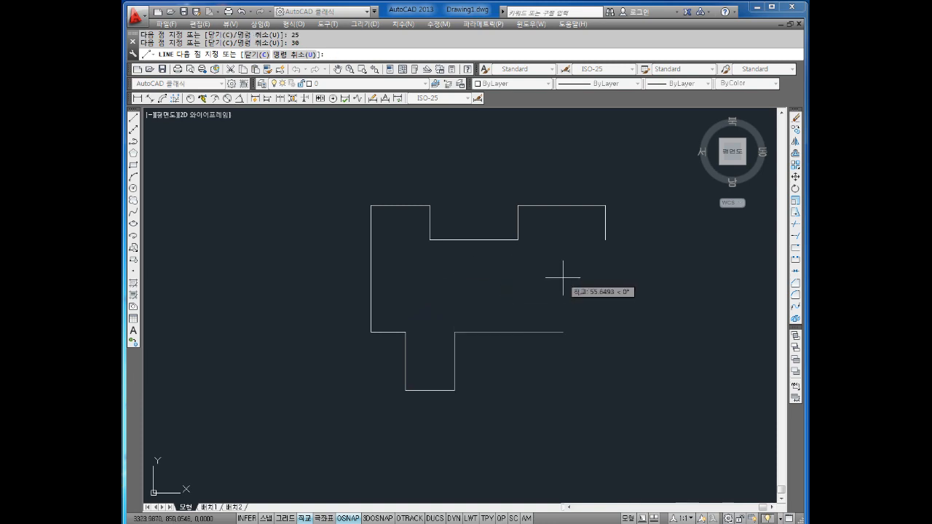
Extend the bottom outline 85 to the right from the first leg
type("58")
key("BackSpace")
key("BackSpace")
type("85")
key("Return")
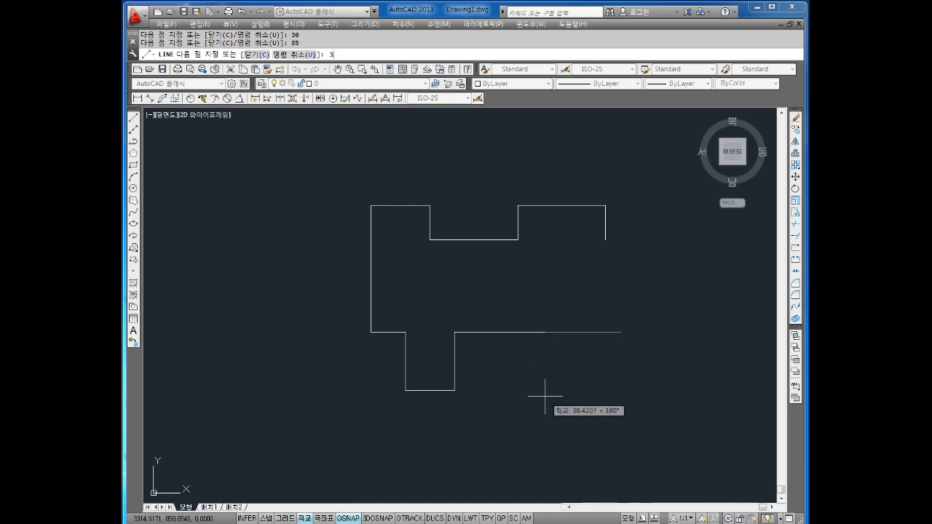
type("30")
key("Return")
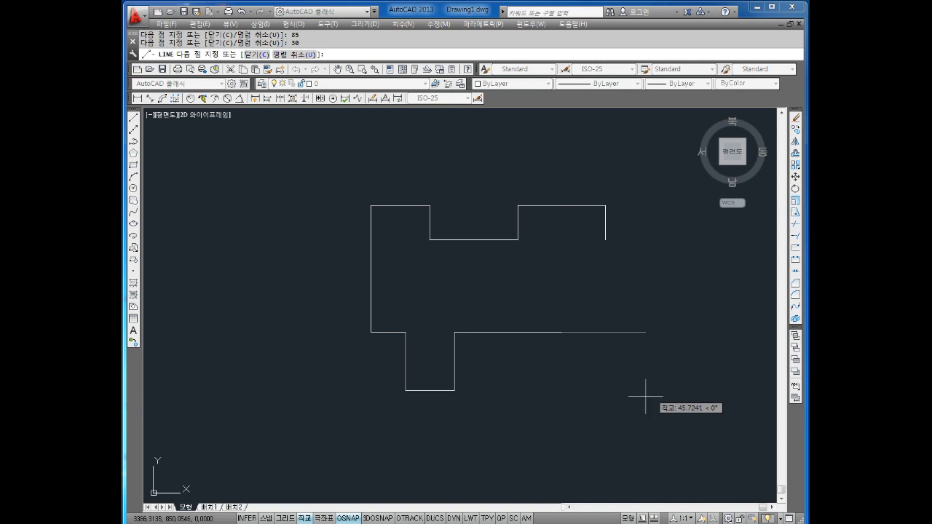
type("u")
key("Return")
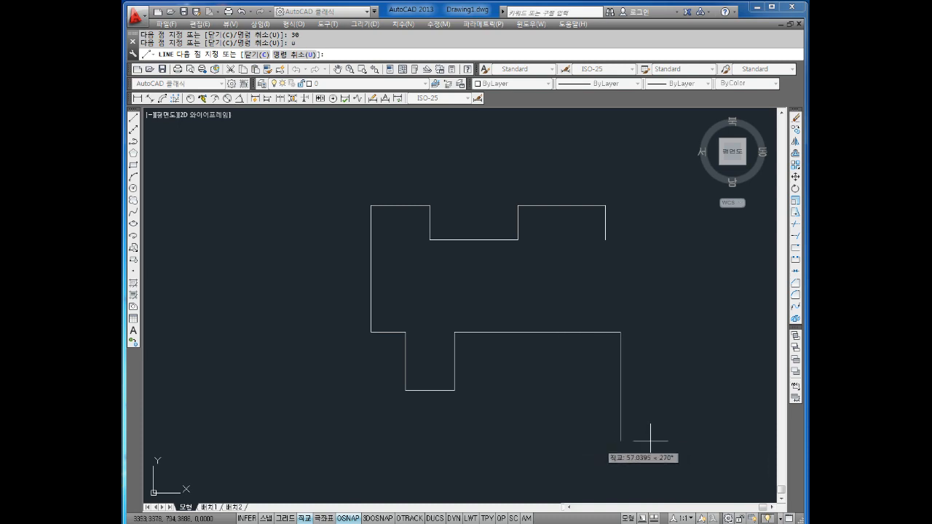
Draw the second bottom leg: 30 down, 37.5 to the right and 30 up
type("30")
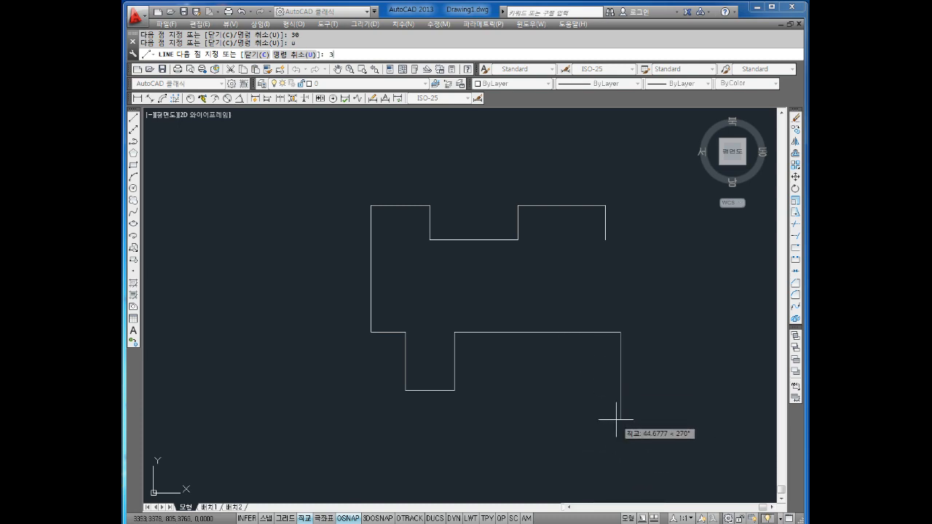
key("Return")
middle_click_drag(686, 399, 568, 398)
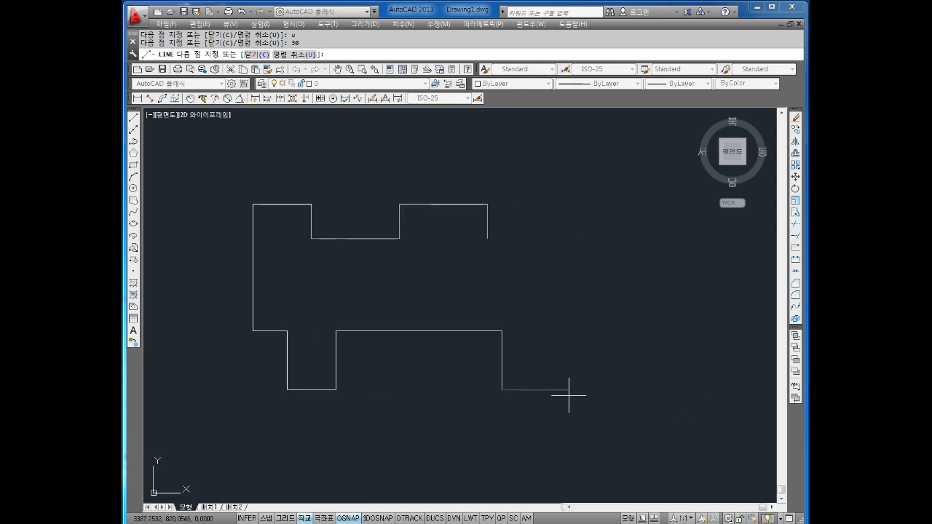
type("37.5")
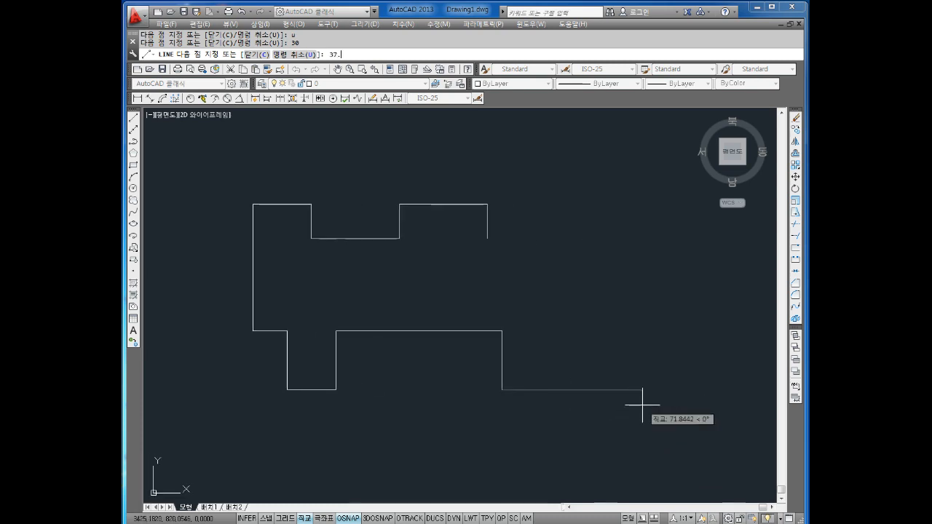
key("Return")
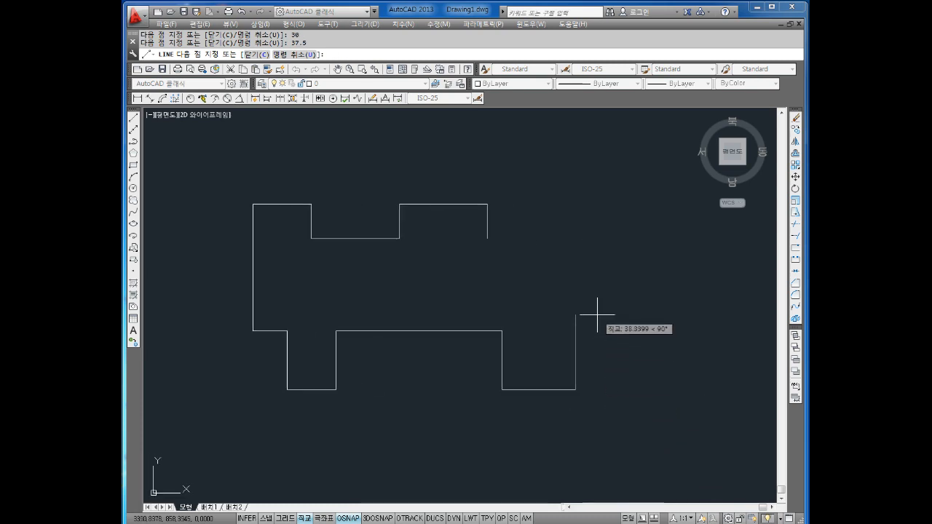
type("30")
key("Return")
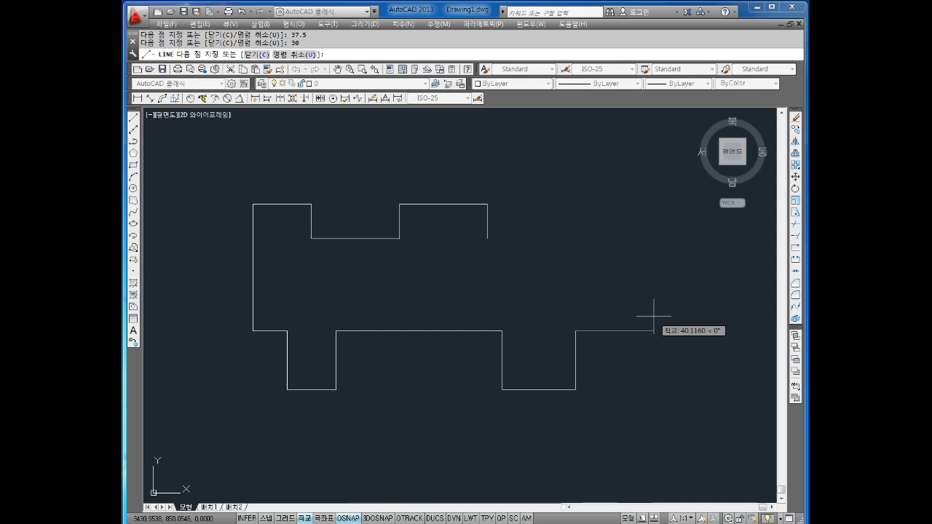
Continue the outline 22.5 to the right and 25 up, and end the line there
type("22.5")
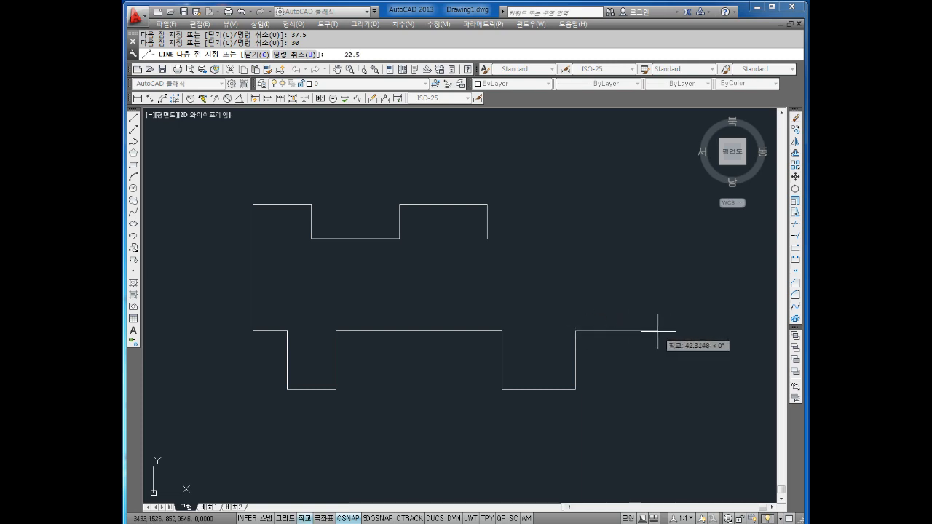
key("Return")
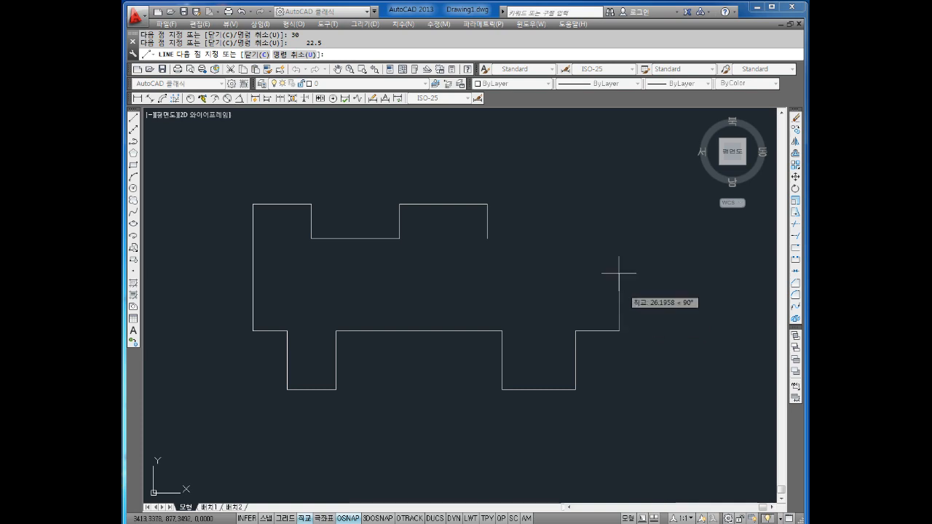
type("25")
key("Return")
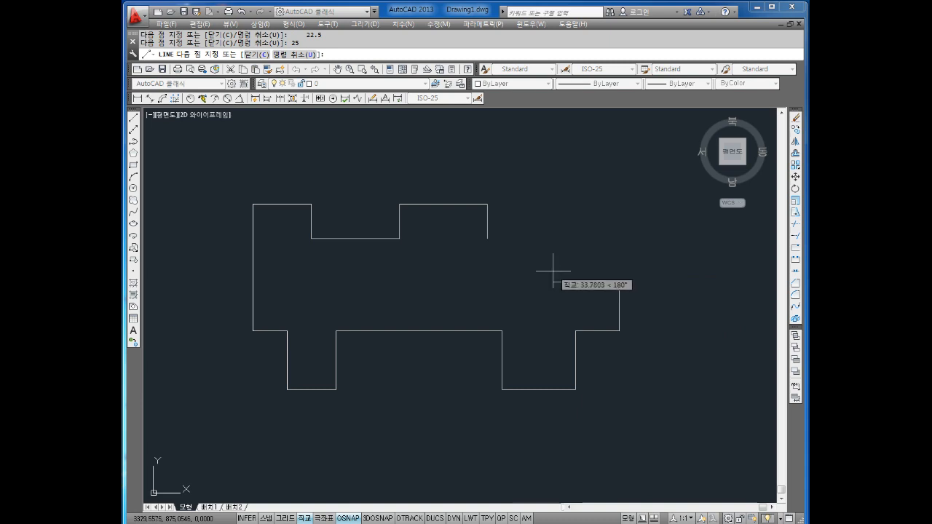
key("Return")
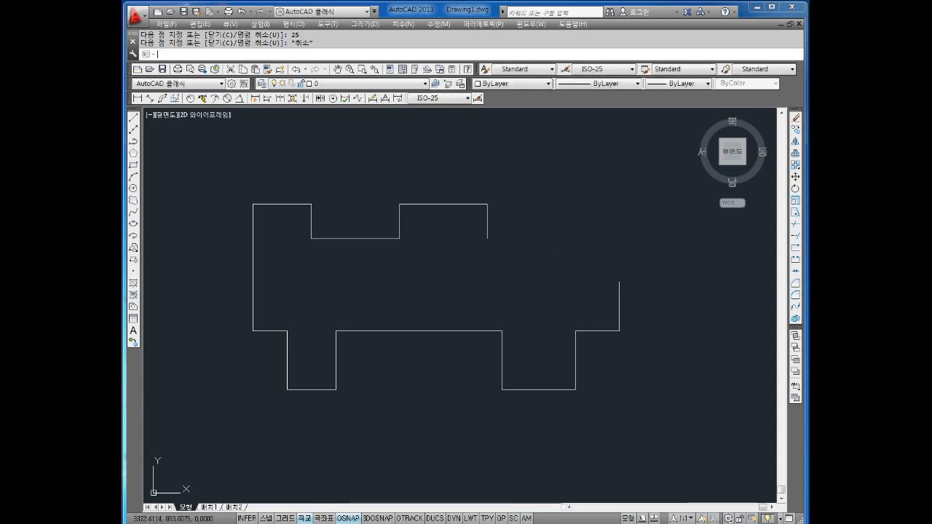
Draw a line 45 to the right from the open lower end of the upper outline's last vertical segment
key("Return")
left_click(488, 238)
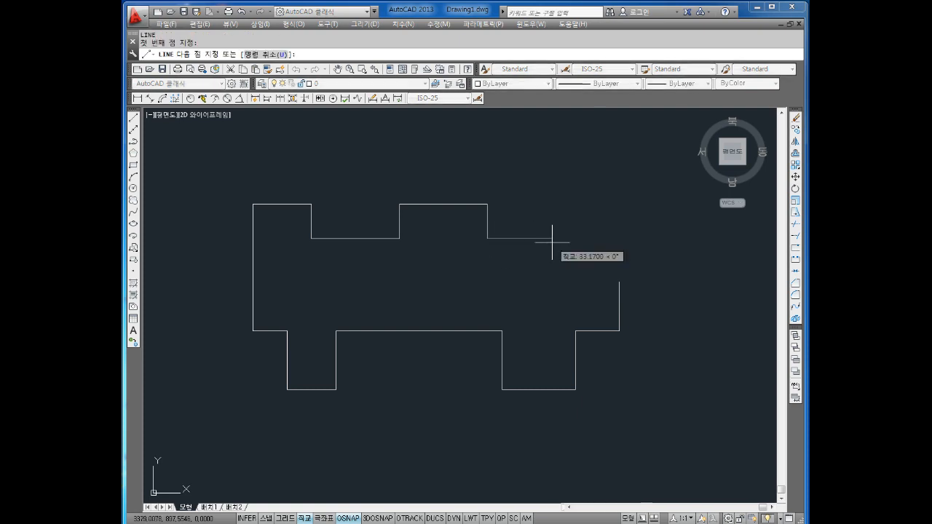
type("45")
key("Return")
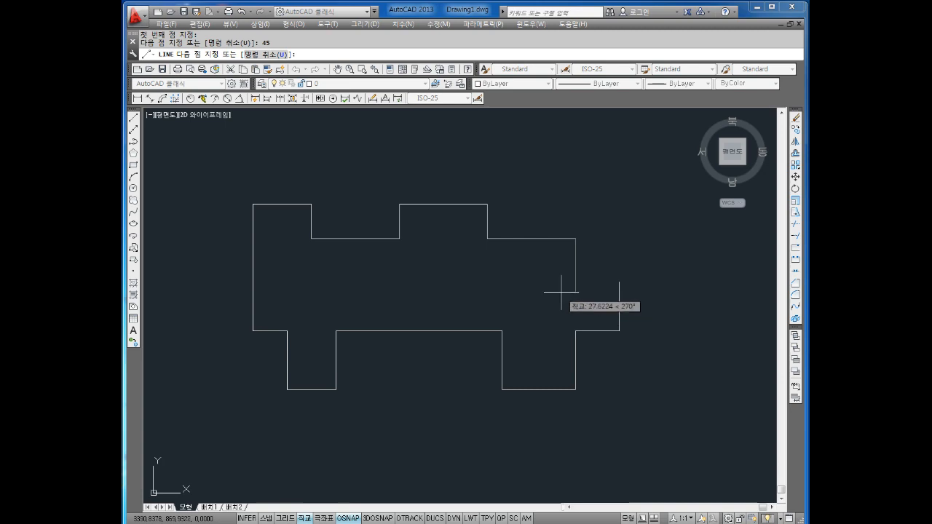
key("Escape")
key("Escape")
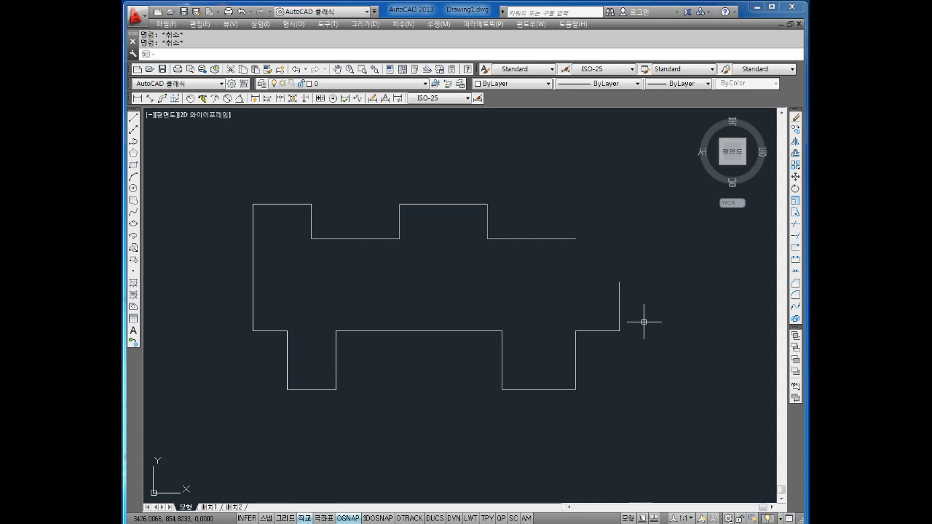
Switch to the calculator, compute 40-17.5, and return to the drawing
left_click(418, 522)
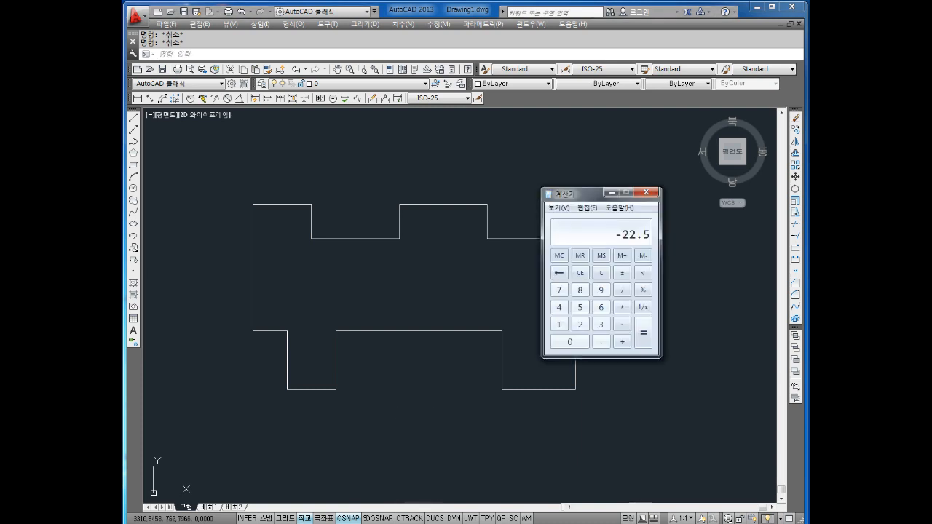
key("Escape")
type("40-17.5")
key("Return")
left_click(705, 305)
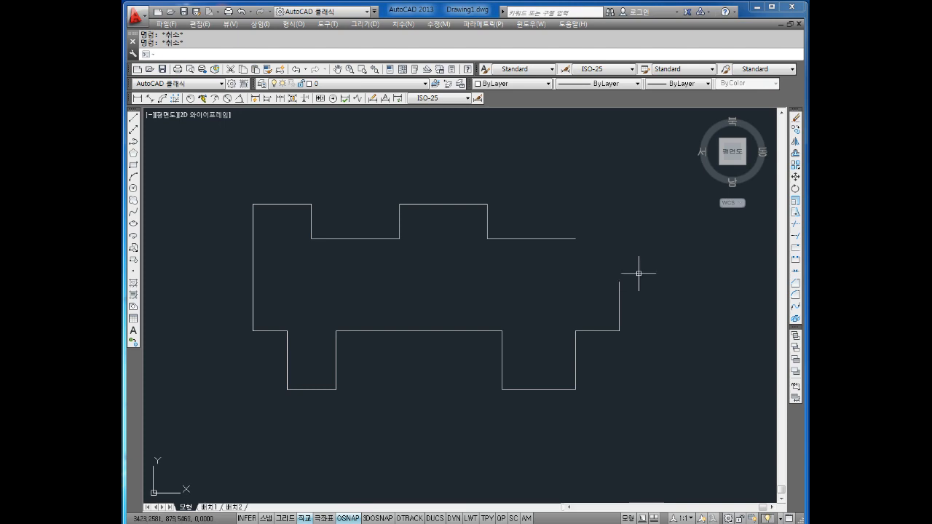
Close the profile from the upper outline's free end with a segment 22.5 down and one across to the right edge's open end
key("Return")
left_click(575, 238)
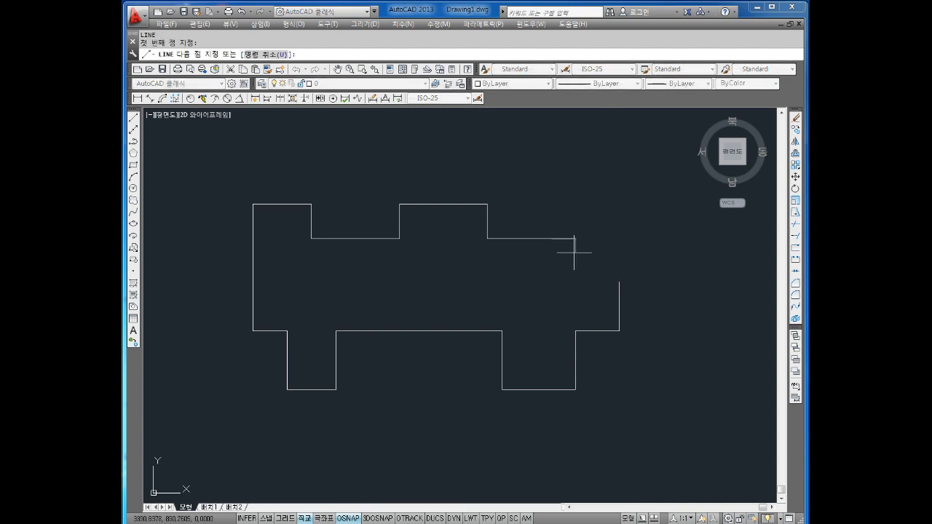
type("22.5")
key("Return")
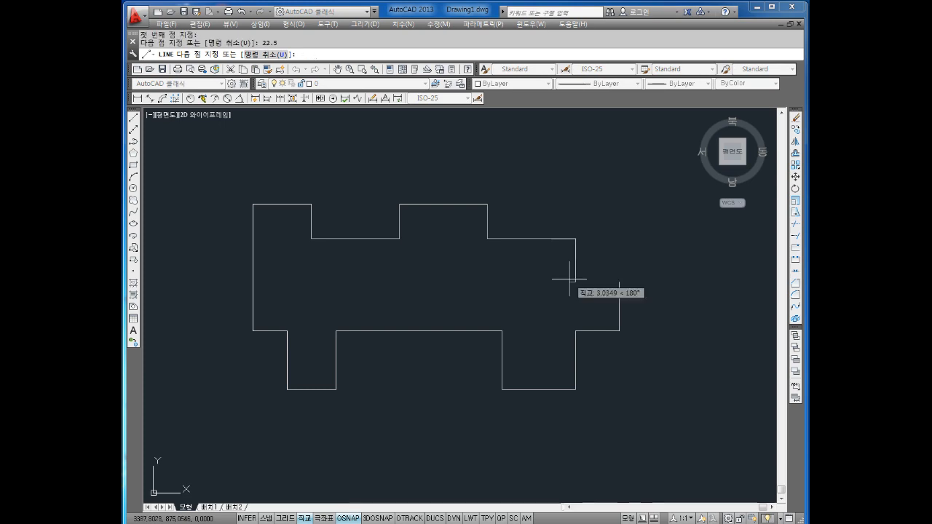
left_click(619, 282)
key("Escape")
key("Escape")
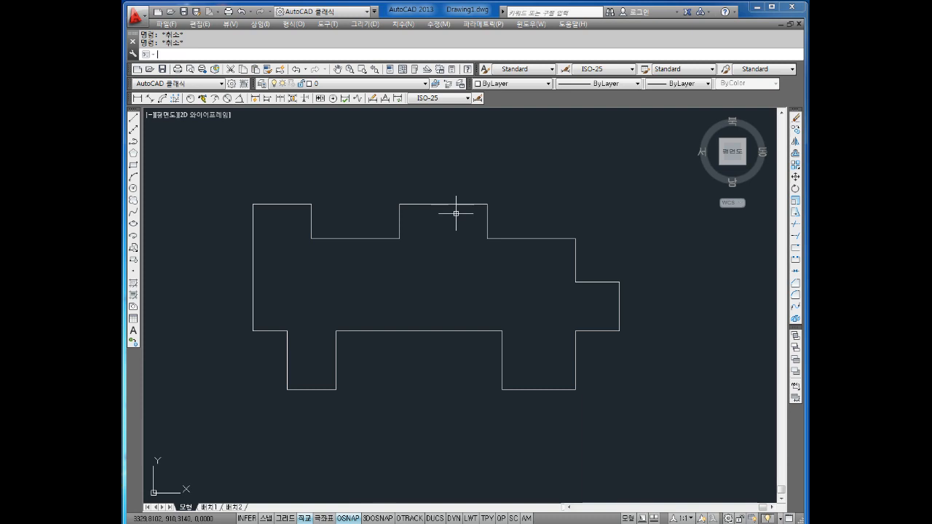
Fillet the lower right corner of the second bottom leg with a radius of 12.5
type("f")
key("Return")
type("r")
key("Return")
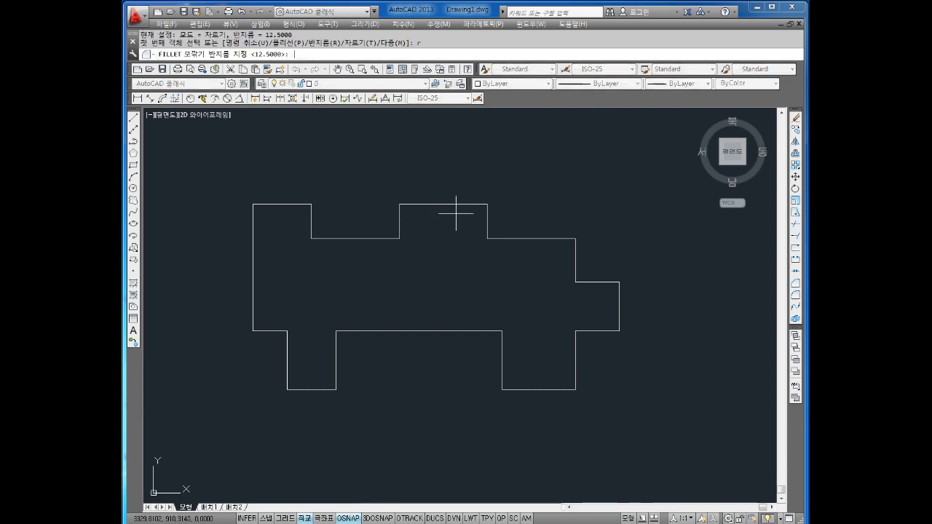
type("12.5")
key("Return")
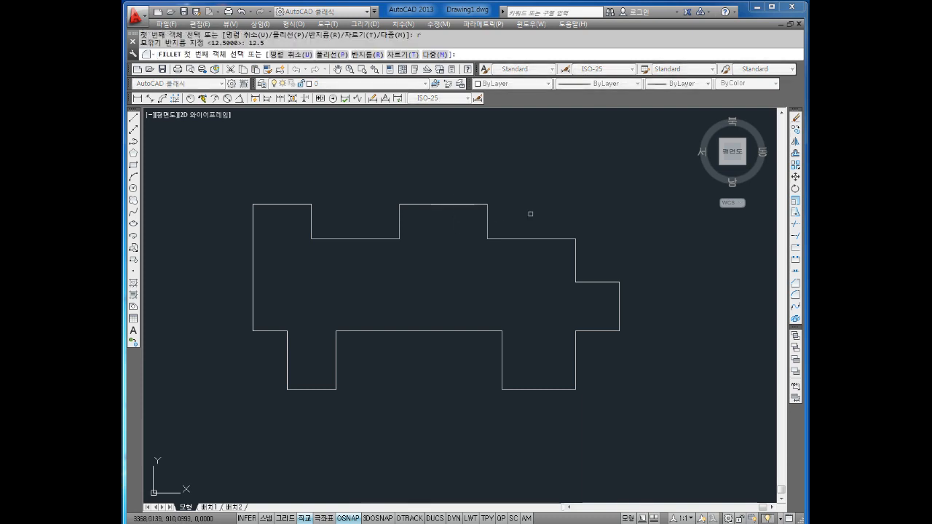
left_click(561, 389)
left_click(575, 370)
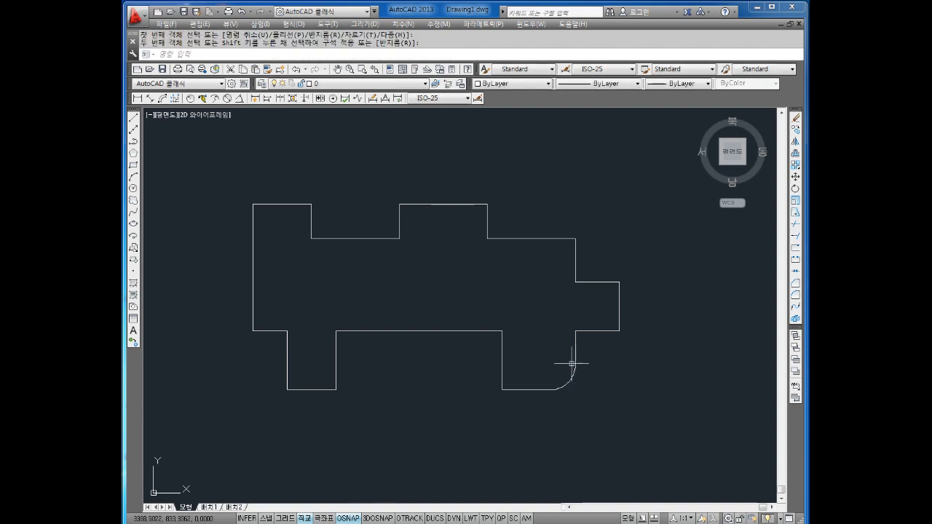
Apply the same 12.5 fillet to the first leg's lower right corner and the right tab's upper right corner
key("Return")
left_click(327, 390)
left_click(336, 370)
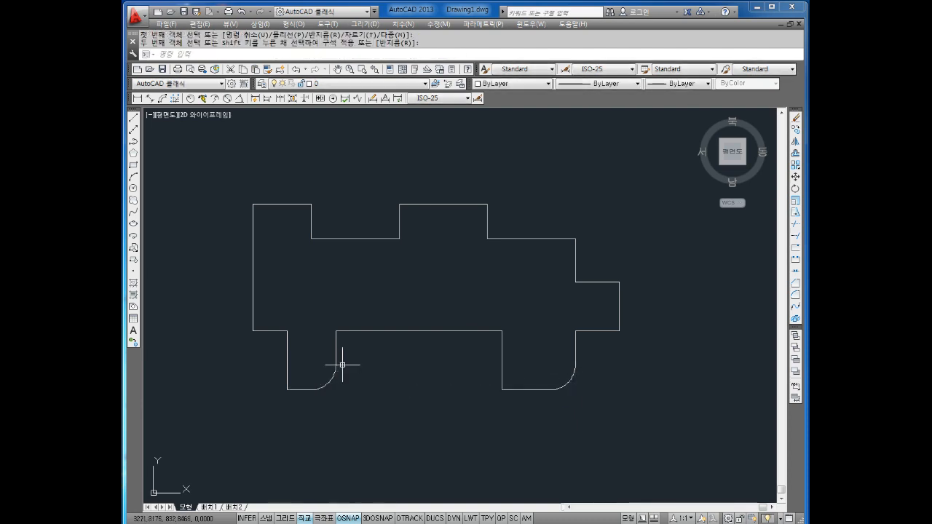
key("Return")
left_click(610, 281)
left_click(618, 298)
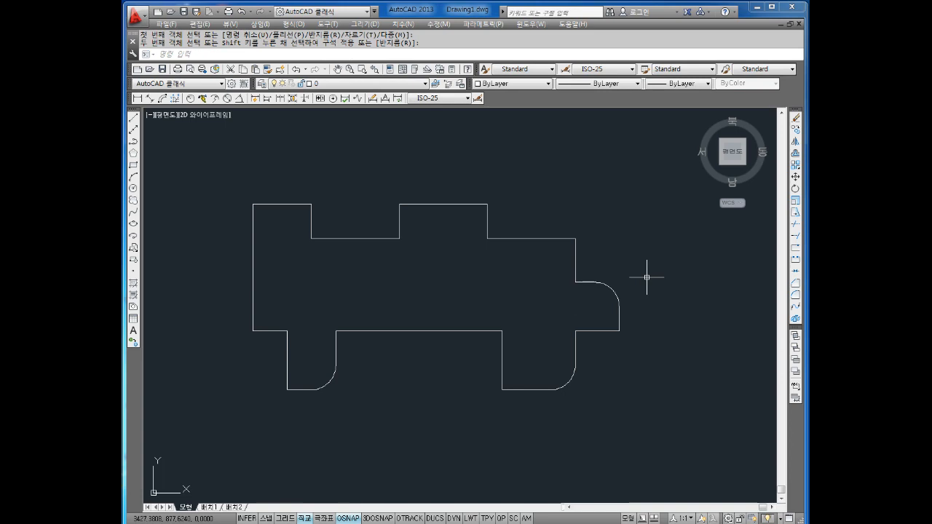
key("Escape")
key("Escape")
Fillet the two corners where the bottom edge between the legs meets them, with a radius of 10
key("Return")
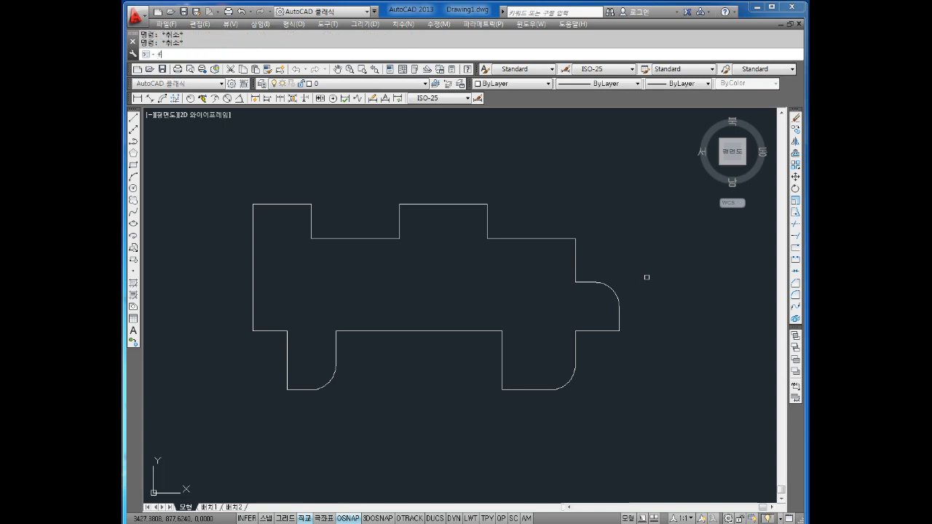
type("r")
key("Return")
type("10")
key("Return")
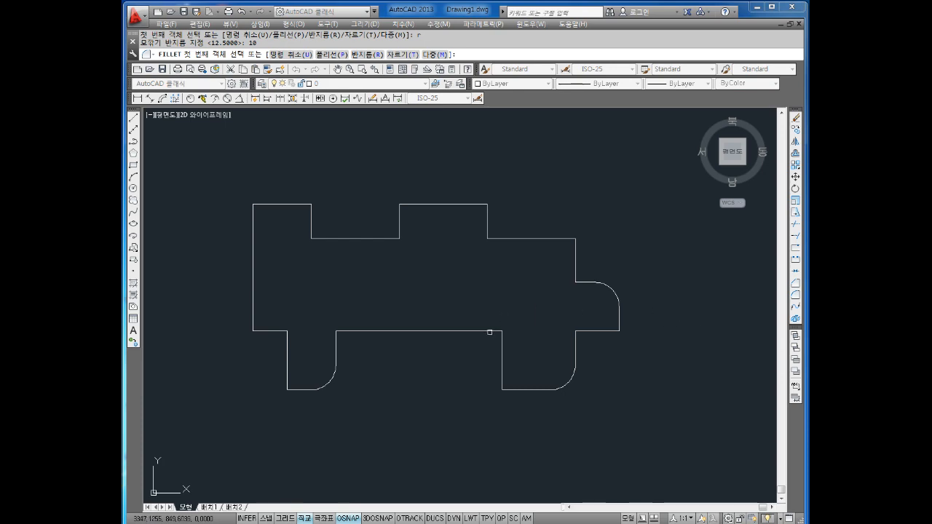
left_click(491, 331)
left_click(502, 346)
key("Return")
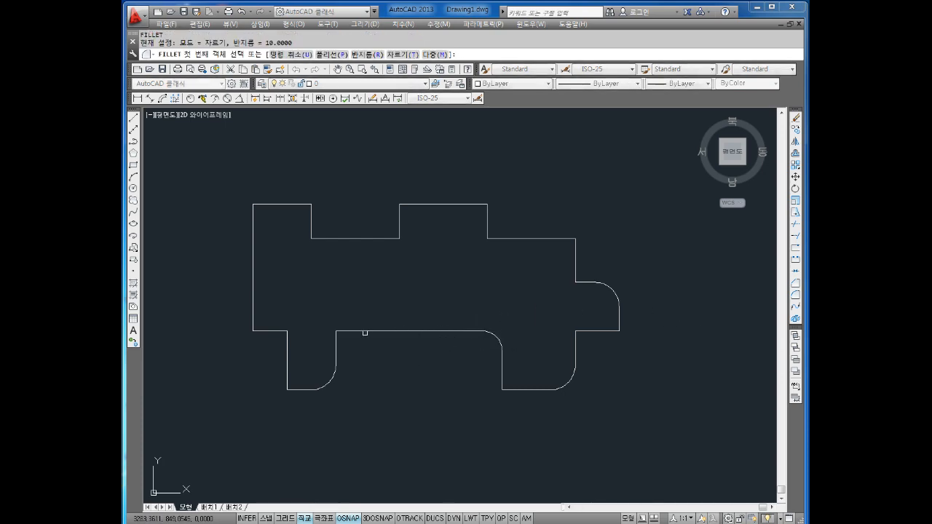
left_click(364, 331)
left_click(336, 344)
scroll(321, 339, "up", 4)
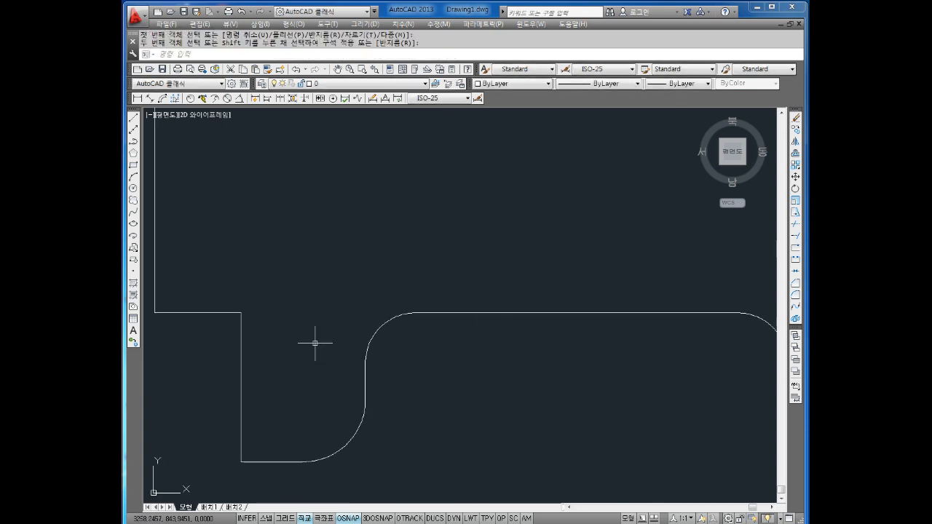
Fillet the inner corner where the first leg's left side meets the lower left edge, with a radius of 10
key("Return")
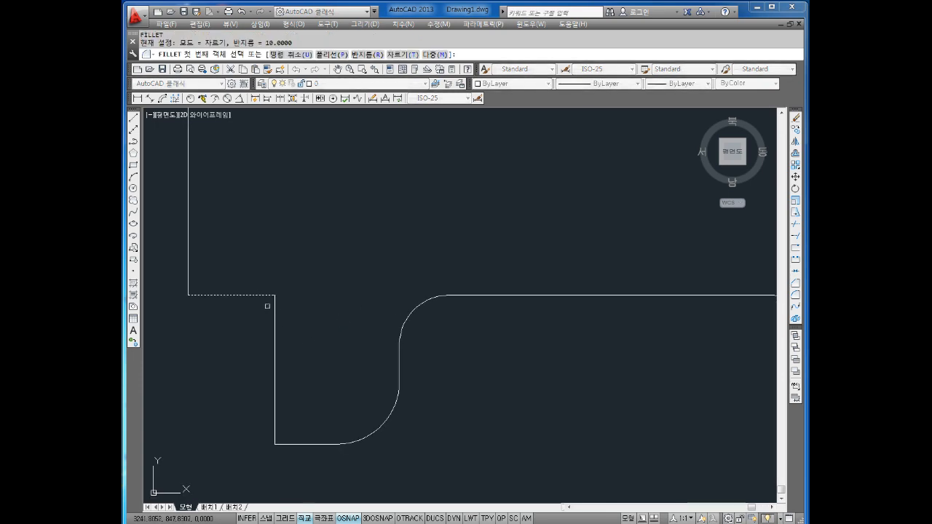
left_click(270, 297)
left_click(276, 313)
scroll(408, 277, "down", 4)
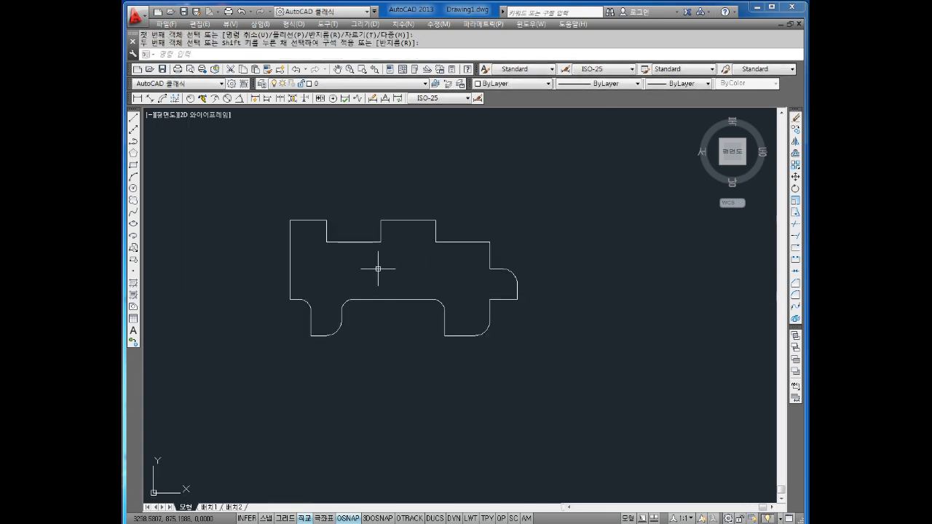
Apply the same 10 fillet to the upper notch's lower left corner and the inner corner right of the raised middle block
scroll(311, 260, "down", 2)
scroll(322, 242, "up", 5)
key("Return")
left_click(300, 177)
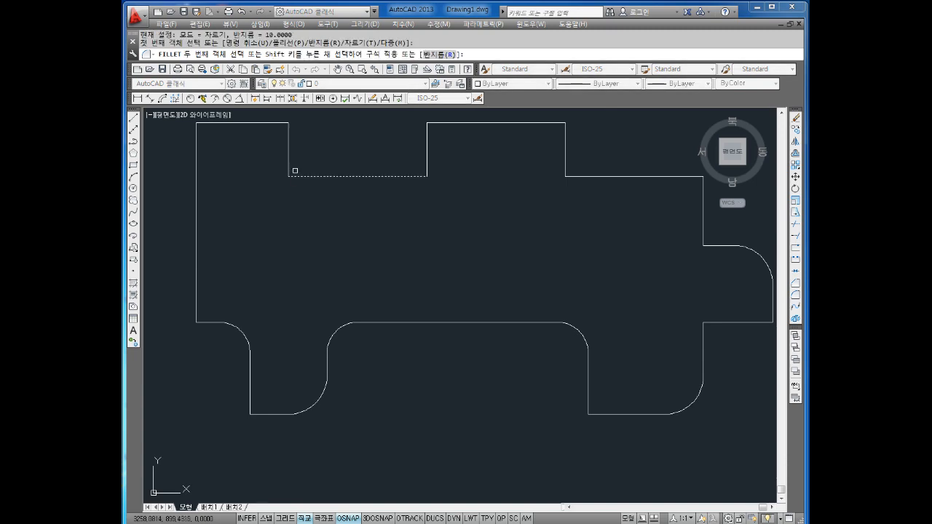
left_click(289, 160)
scroll(378, 182, "down", 3)
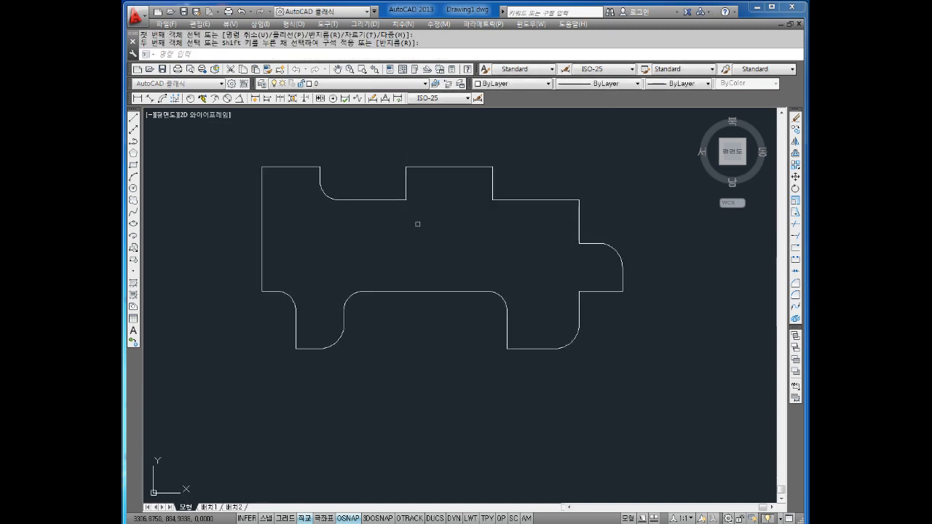
key("Return")
left_click(506, 200)
left_click(489, 184)
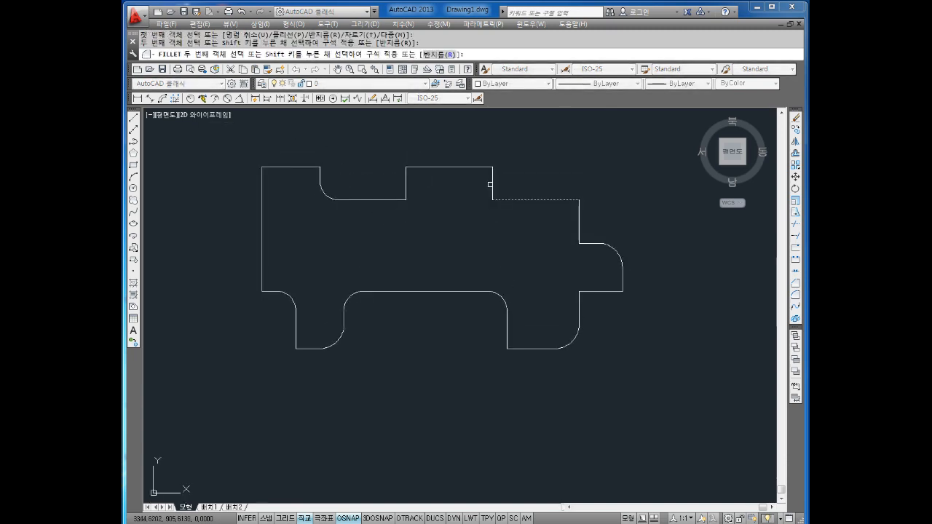
scroll(560, 223, "down", 2)
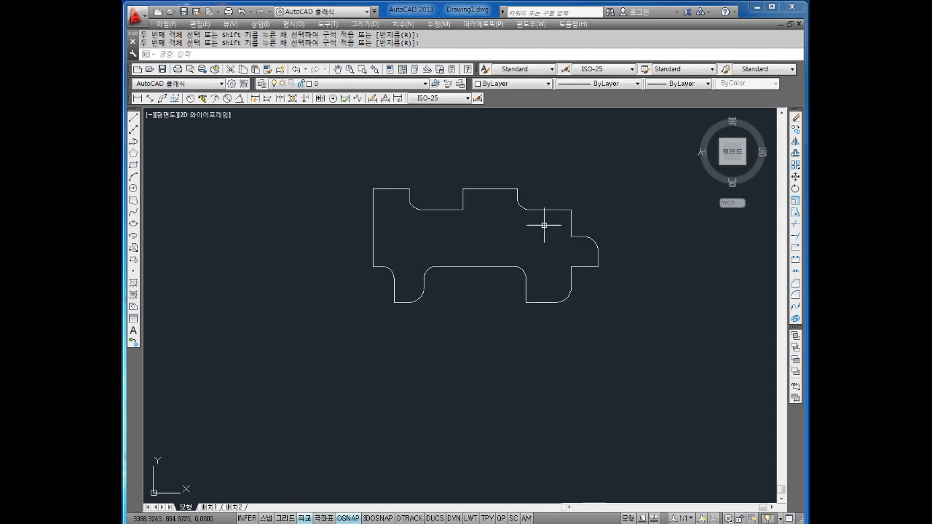
middle_click_drag(546, 223, 537, 246)
key("Escape")
key("Escape")
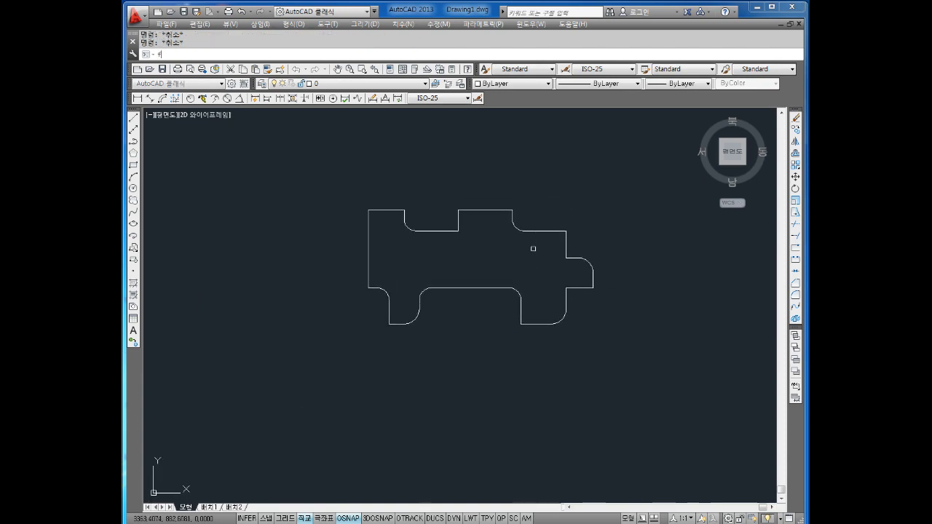
Fillet the profile's upper left corner with a radius of 7.5
key("Return")
type("r")
key("Return")
type("7.5")
key("Return")
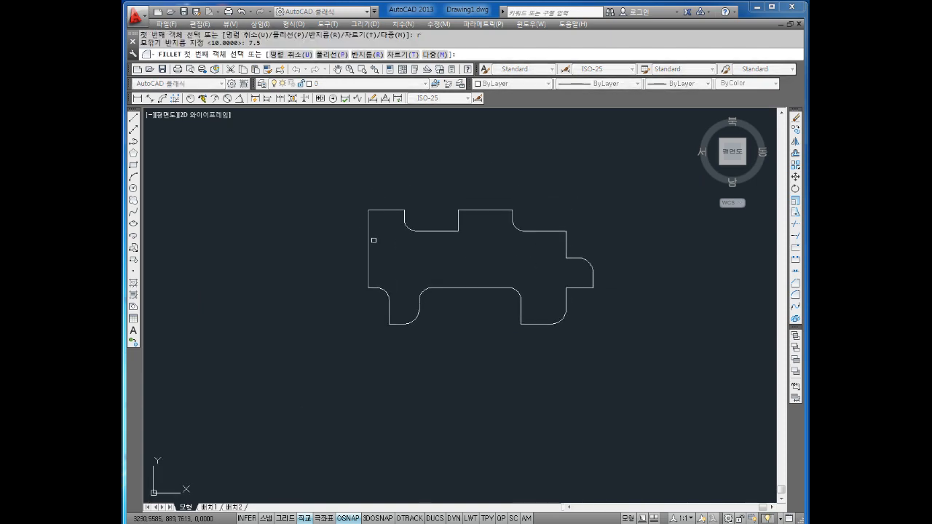
left_click(373, 210)
left_click(369, 220)
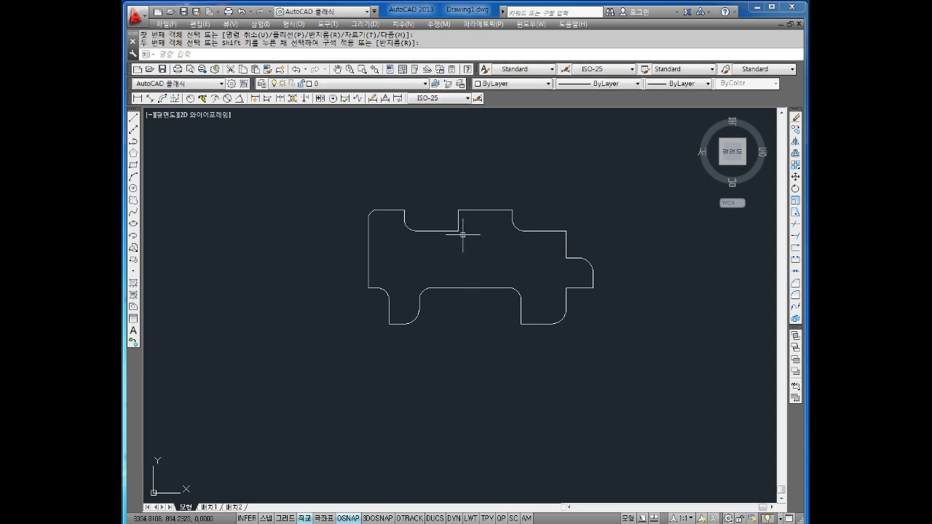
Apply the 7.5 fillet to the raised middle block's upper left corner and the right shoulder's upper right corner
scroll(445, 248, "up", 4)
key("Return")
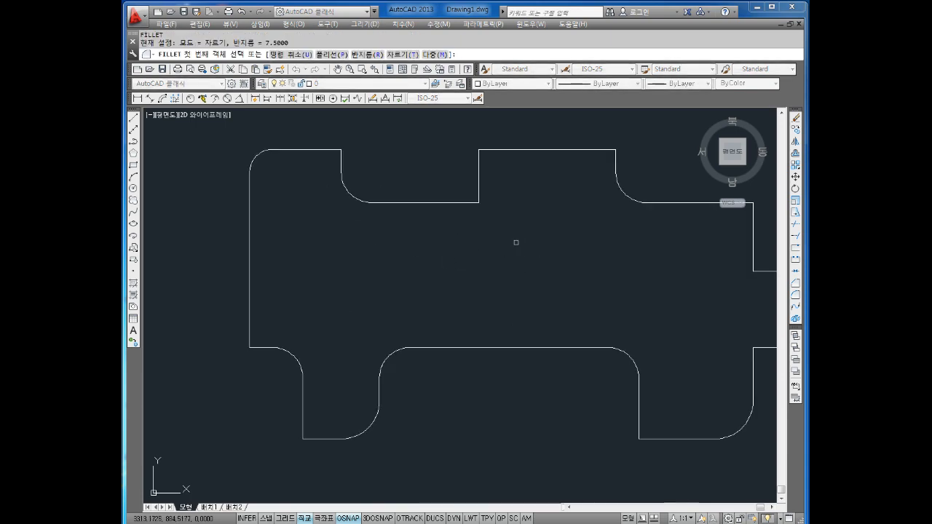
left_click(479, 166)
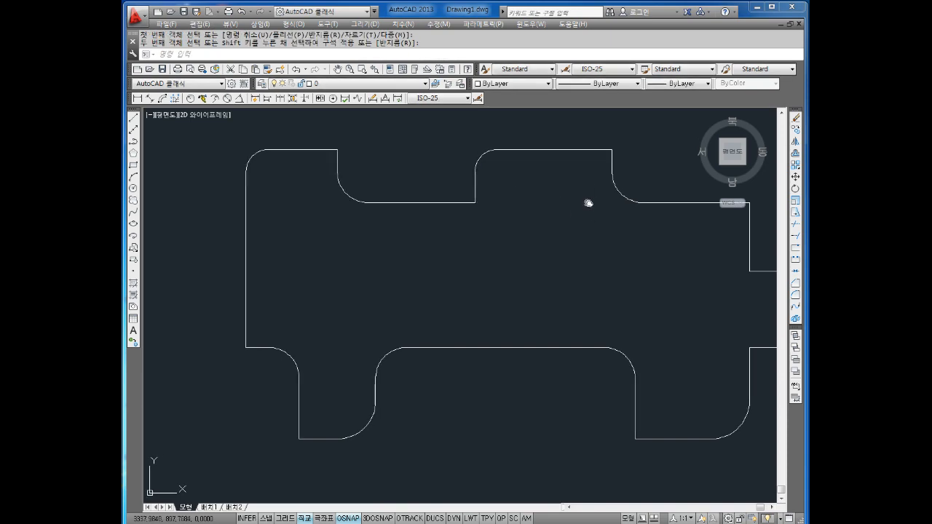
middle_click_drag(589, 202, 558, 208)
key("Return")
left_click(650, 204)
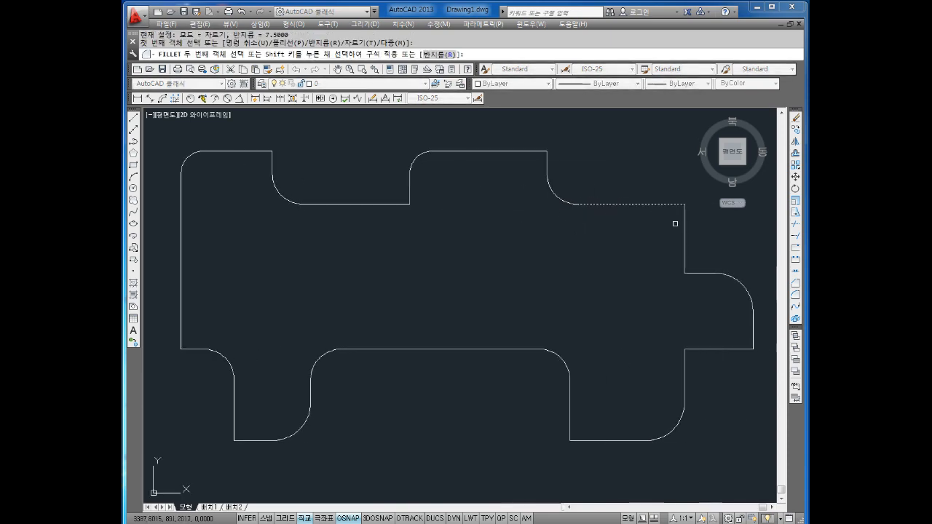
left_click(683, 225)
scroll(680, 219, "down", 2)
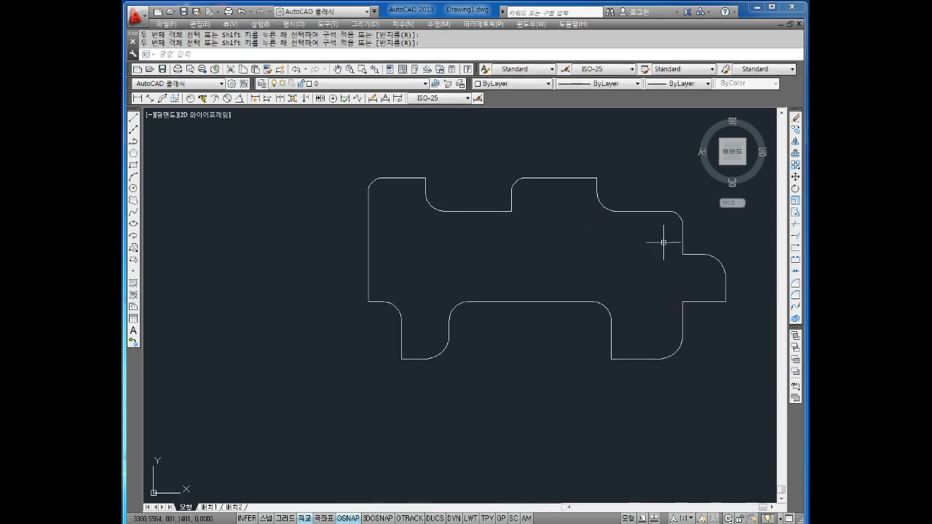
Fillet the lower left corner of the second bottom leg with a radius of 7.5
key("Return")
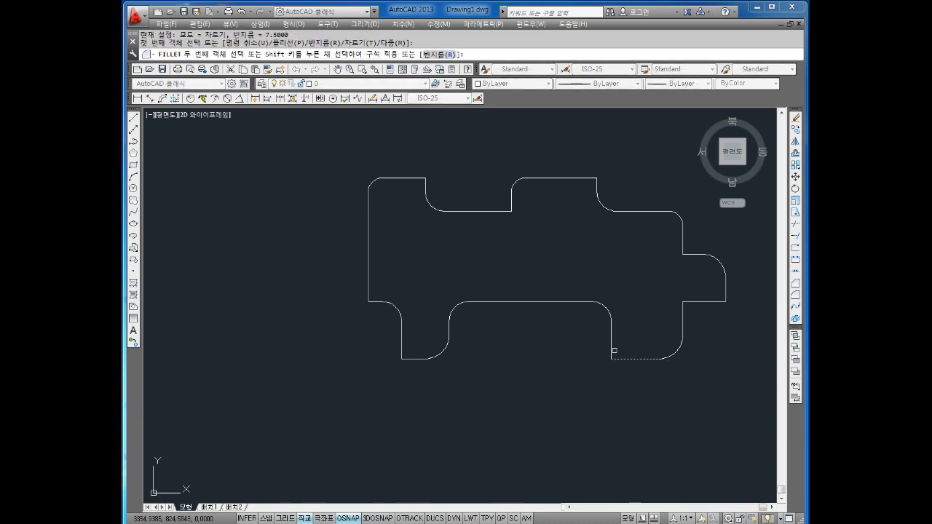
left_click(613, 341)
key("Return")
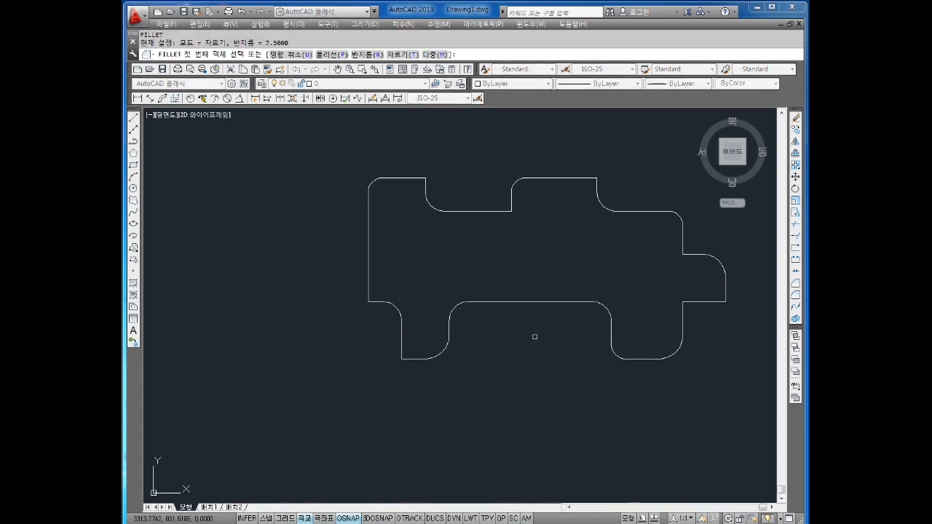
middle_click_drag(573, 289, 566, 317)
key("Escape")
key("Escape")
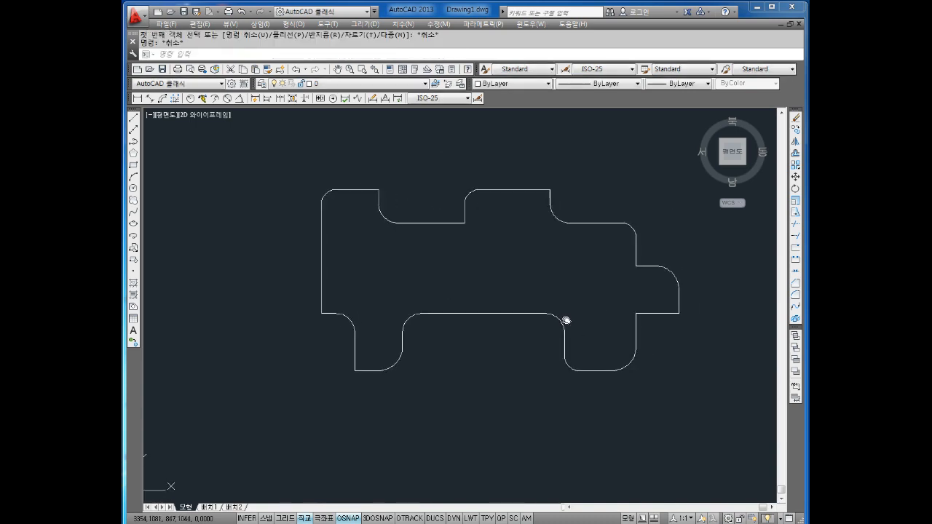
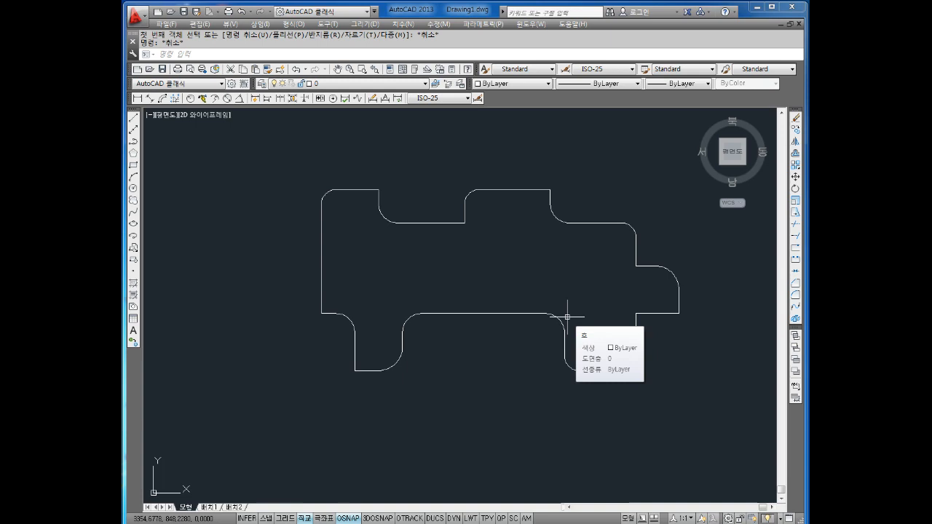
Draw a circle with a radius of 20 in the empty area right of the finished profile
scroll(567, 317, "down", 5)
middle_click_drag(573, 327, 374, 291)
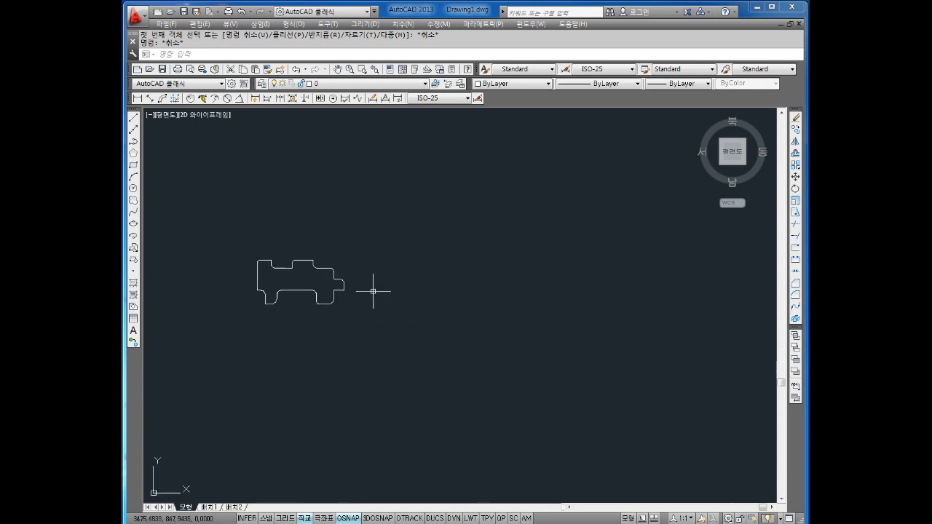
scroll(491, 300, "up", 2)
middle_click_drag(491, 300, 372, 289)
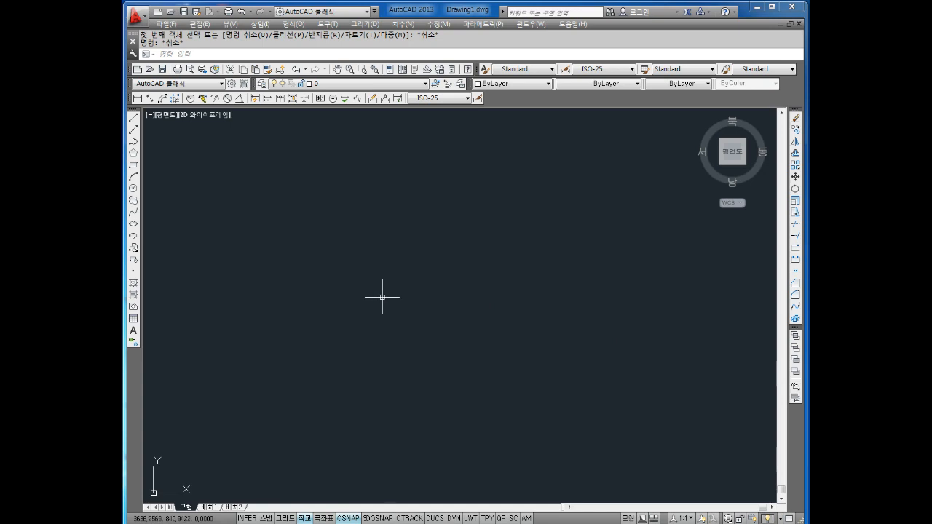
type("c")
key("Return")
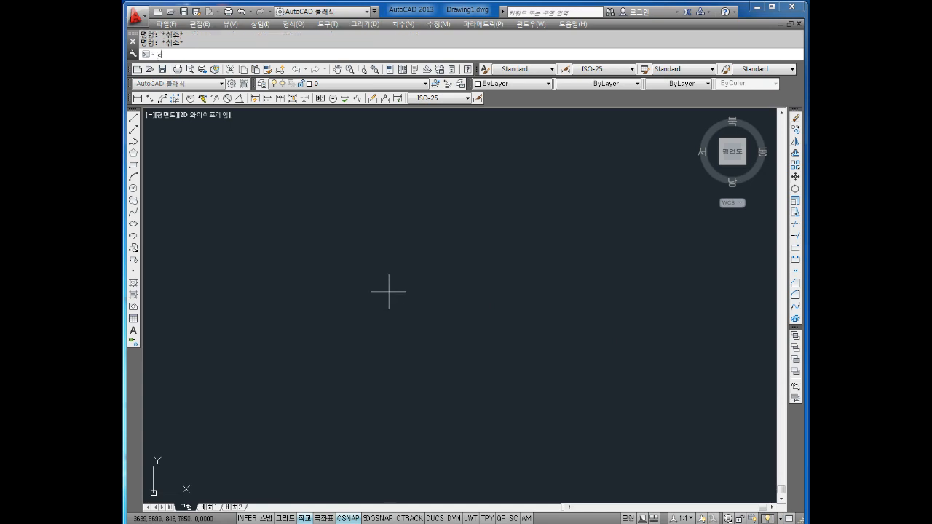
left_click(391, 282)
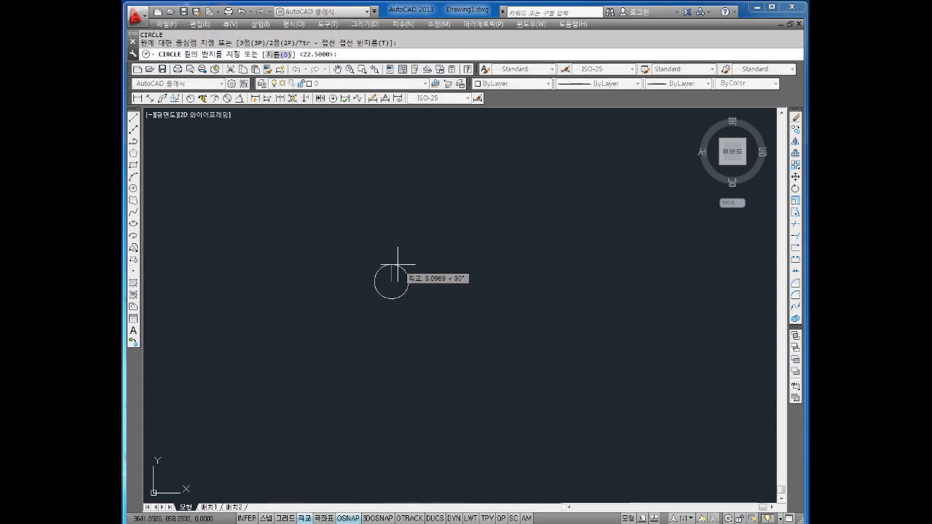
key("Return")
Draw a second circle with a radius of 30, concentric with the first
type("c")
key("Return")
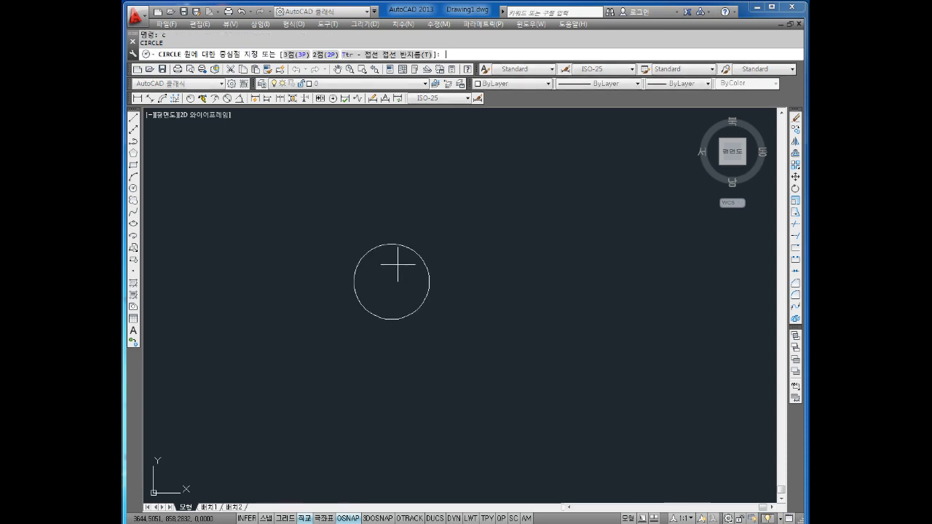
left_click(391, 282)
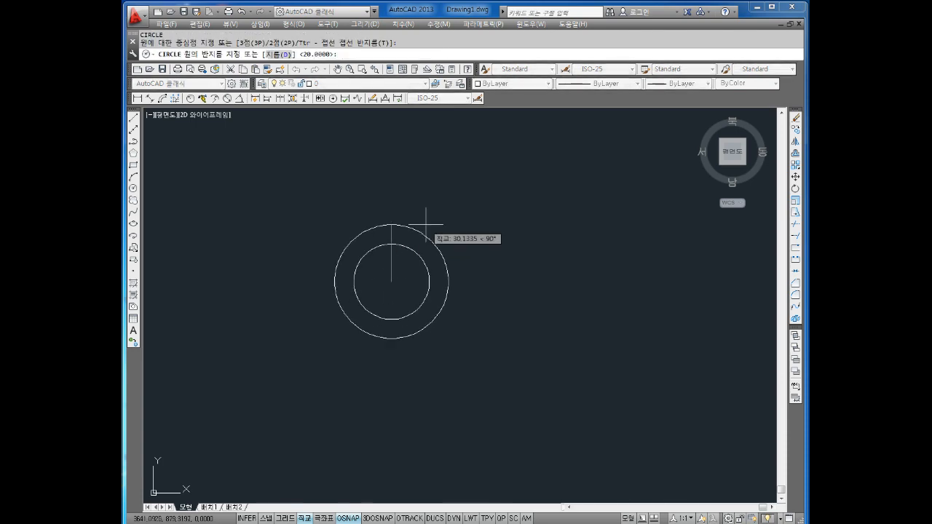
key("Escape")
key("Escape")
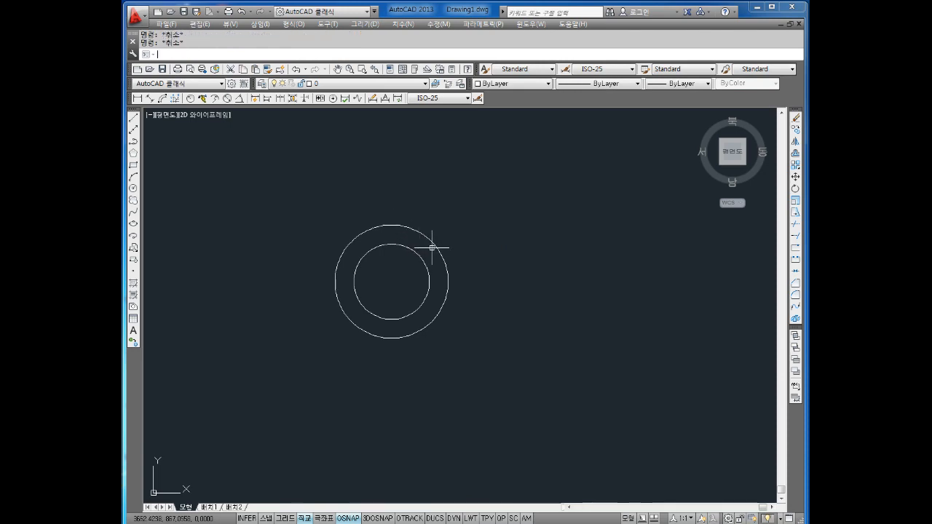
Draw lines from the outer circle's bottom quadrant, 55 to the right and 16 up
type("l")
key("Return")
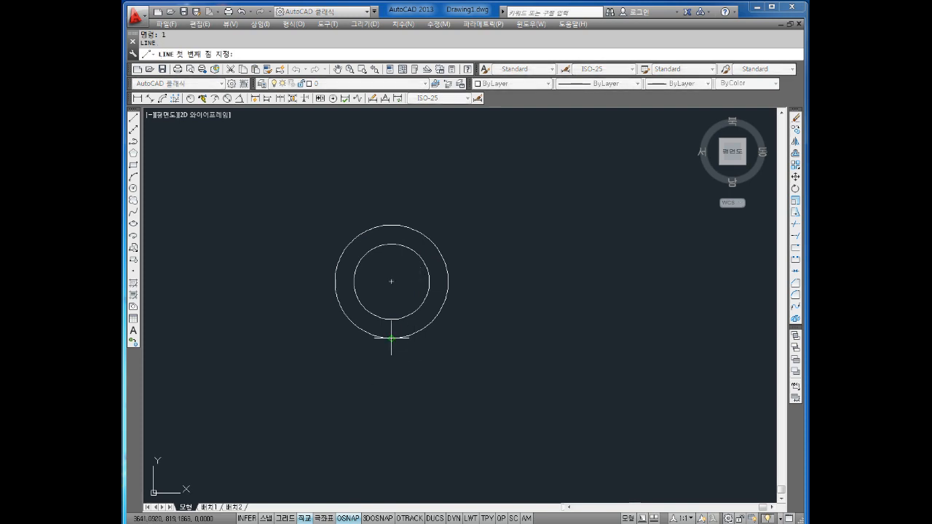
left_click(390, 337)
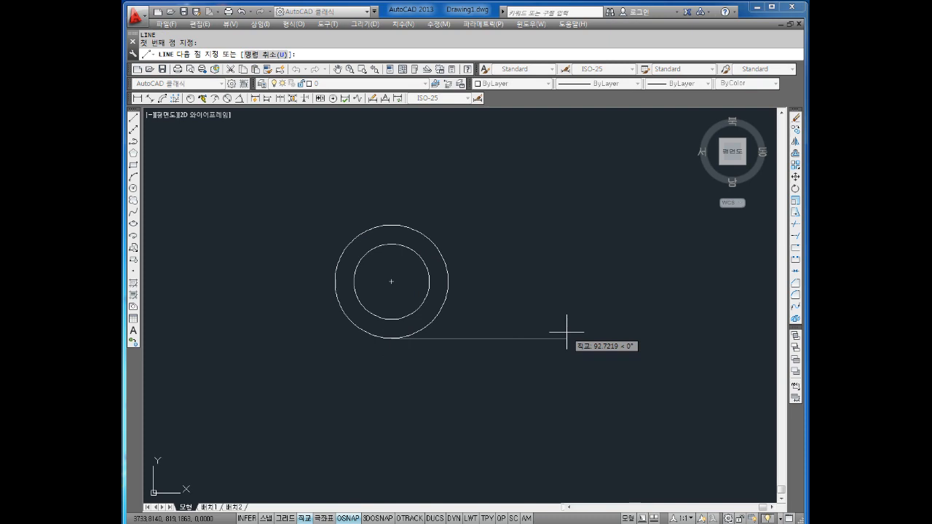
type("55")
key("Return")
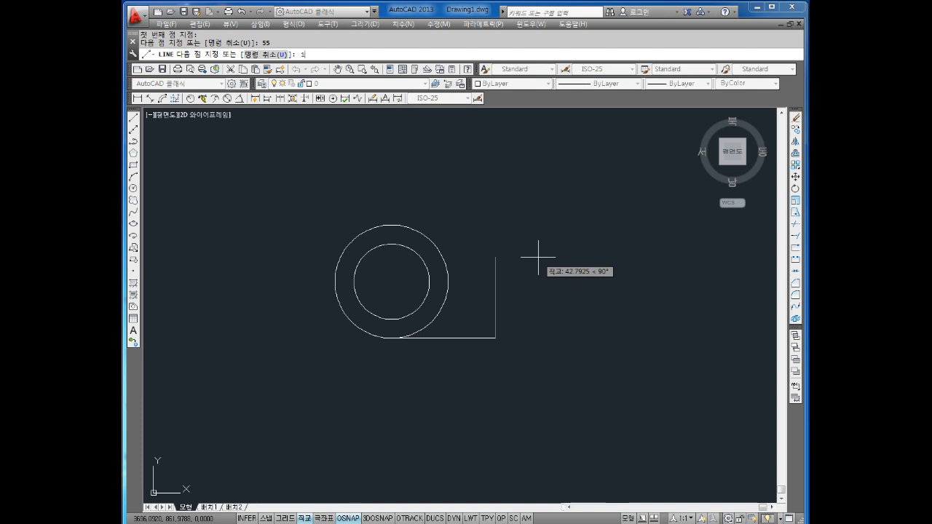
type("16")
key("Return")
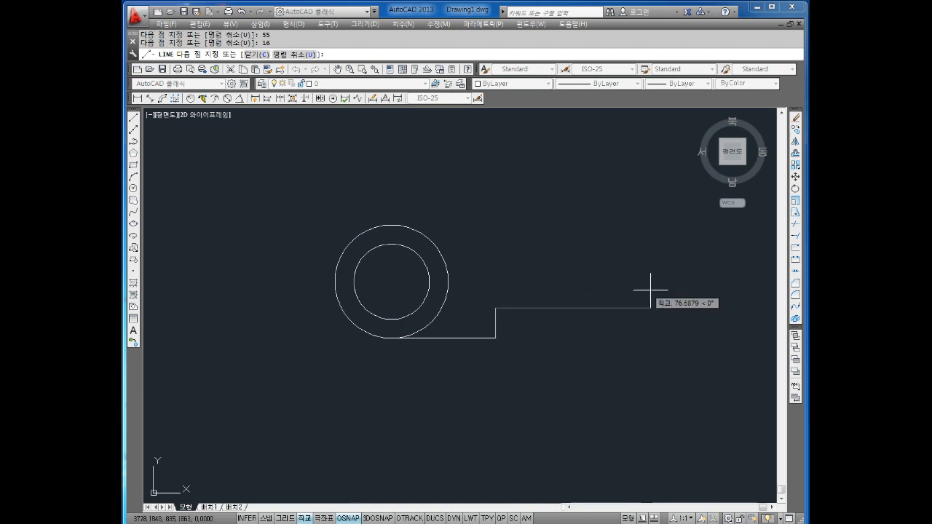
Continue the line chain 72 to the right, 16 down and 32 to the right, and finish it there
type("72")
key("Return")
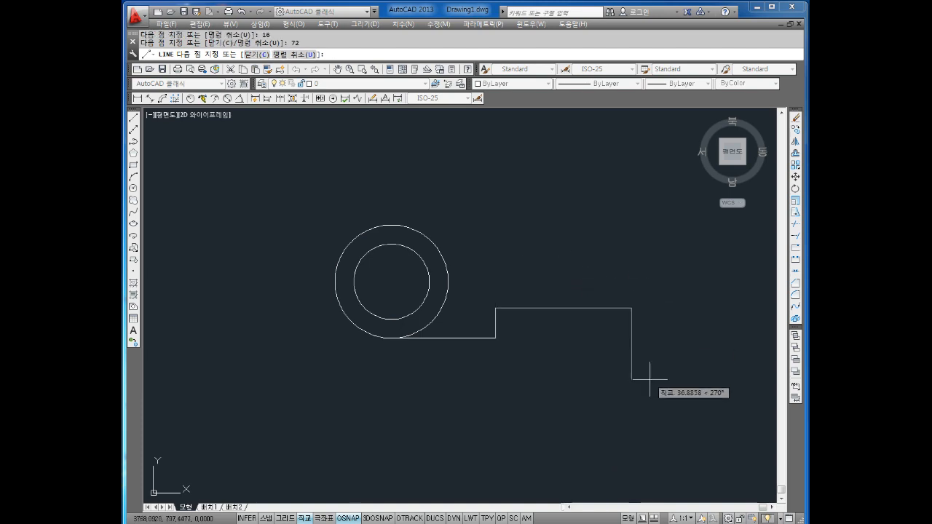
type("16")
key("Return")
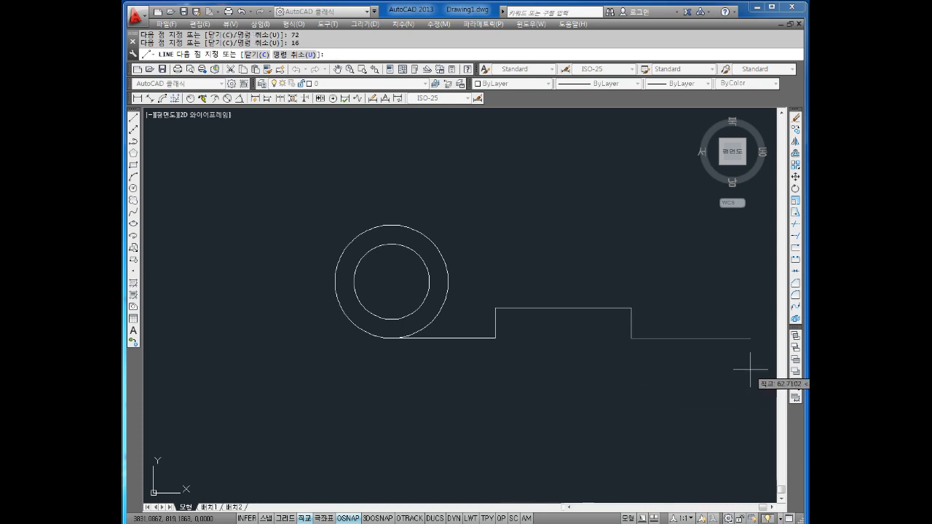
type("32")
key("Return")
key("Escape")
key("Escape")
key("Escape")
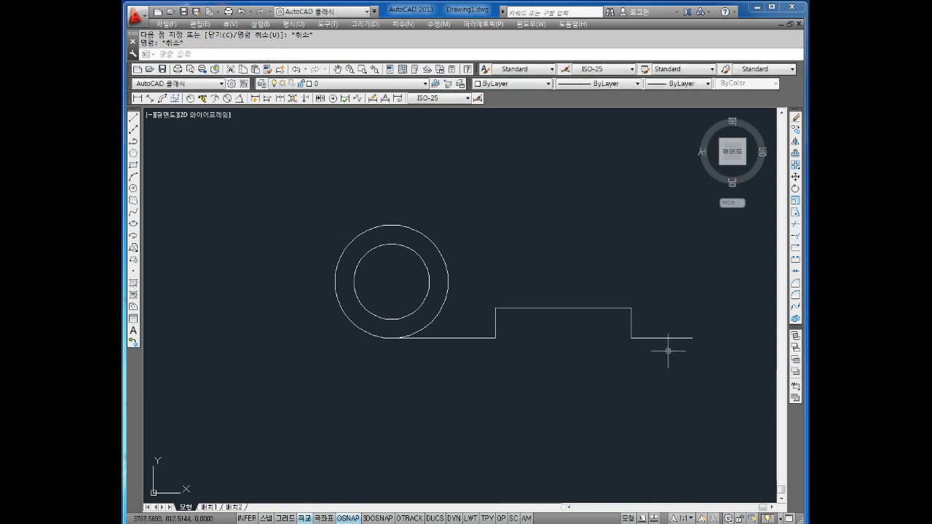
Check the horizontal distance from the outer circle's bottom quadrant to the line chain's right end with a linear dimension, without placing it
left_click(137, 97)
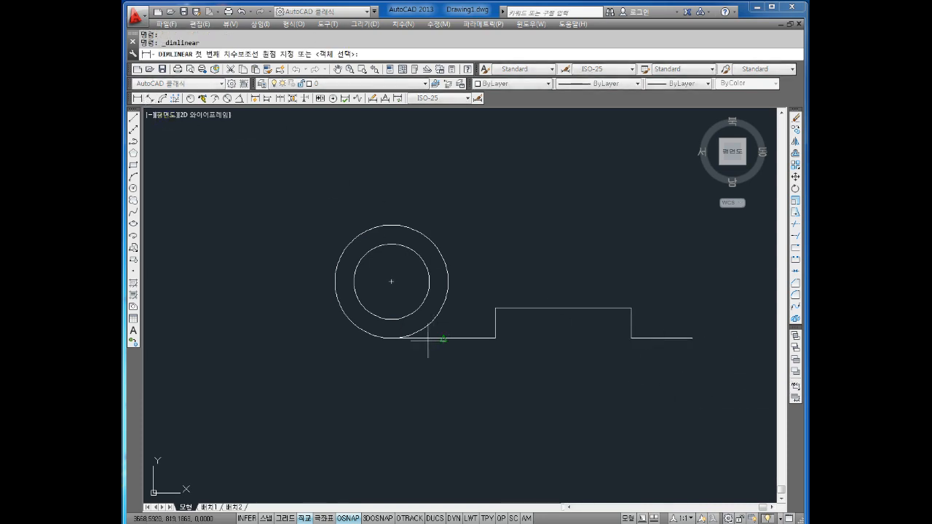
left_click(391, 338)
left_click(689, 338)
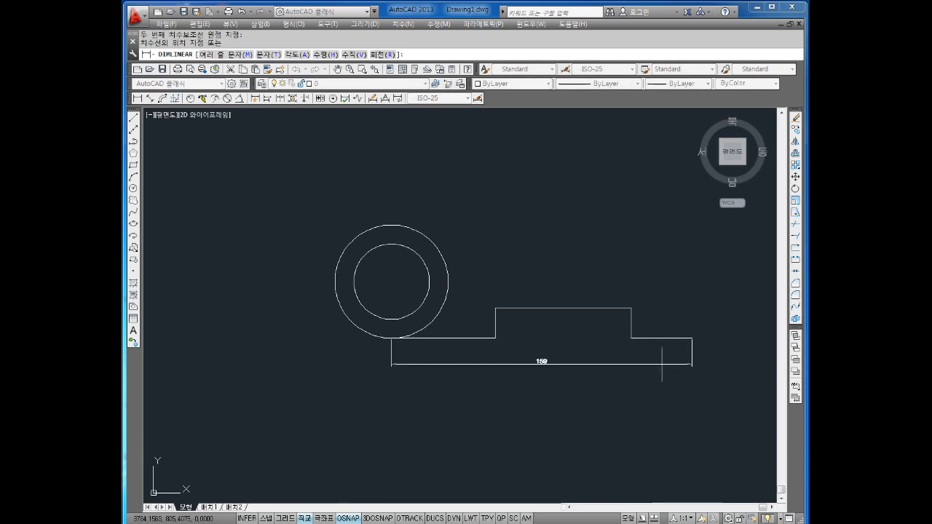
scroll(582, 347, "up", 2)
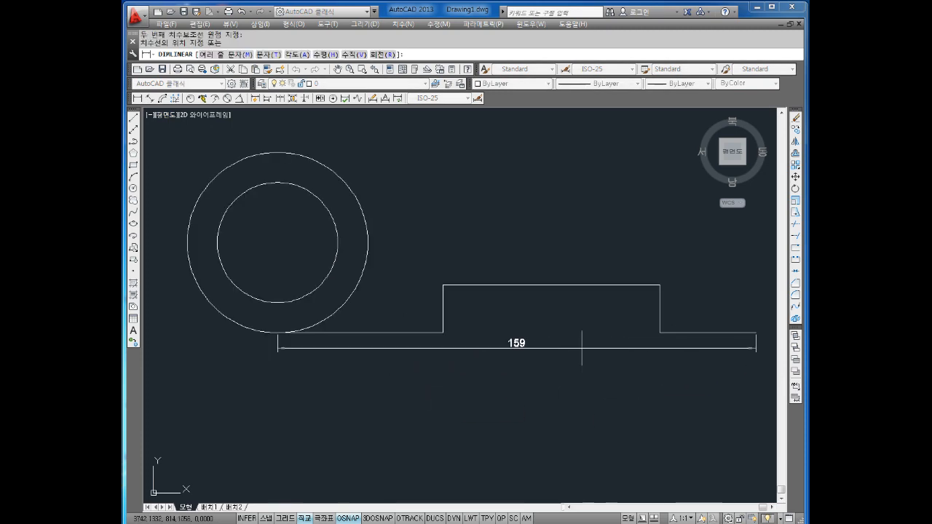
key("Escape")
key("space")
scroll(322, 369, "down", 2)
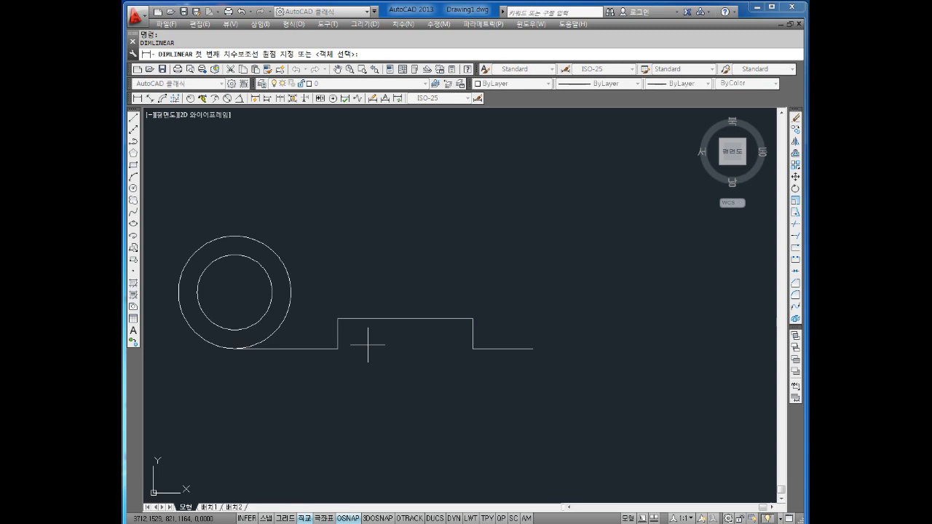
Measure the base line's overall width again with a linear dimension from the circle's bottom quadrant, and cancel it without placing
left_click(237, 347)
left_click(533, 349)
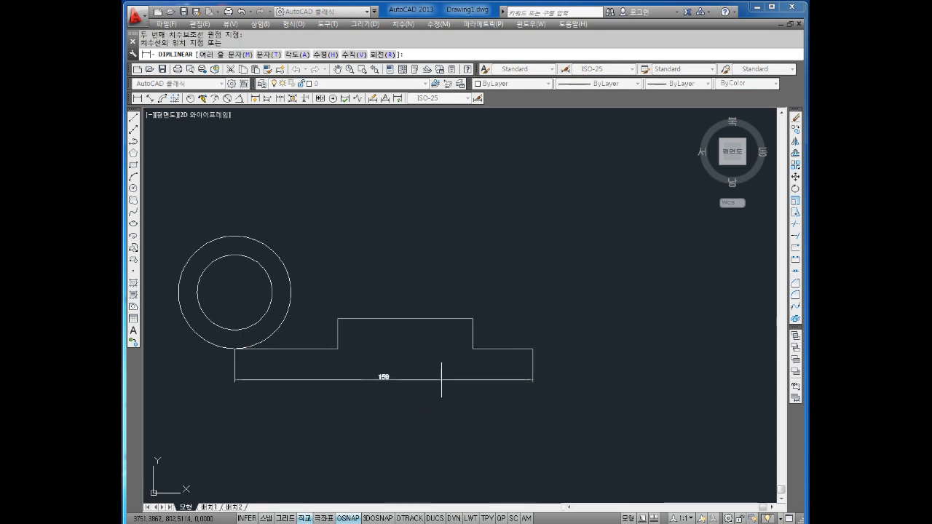
middle_click_drag(434, 364, 449, 362)
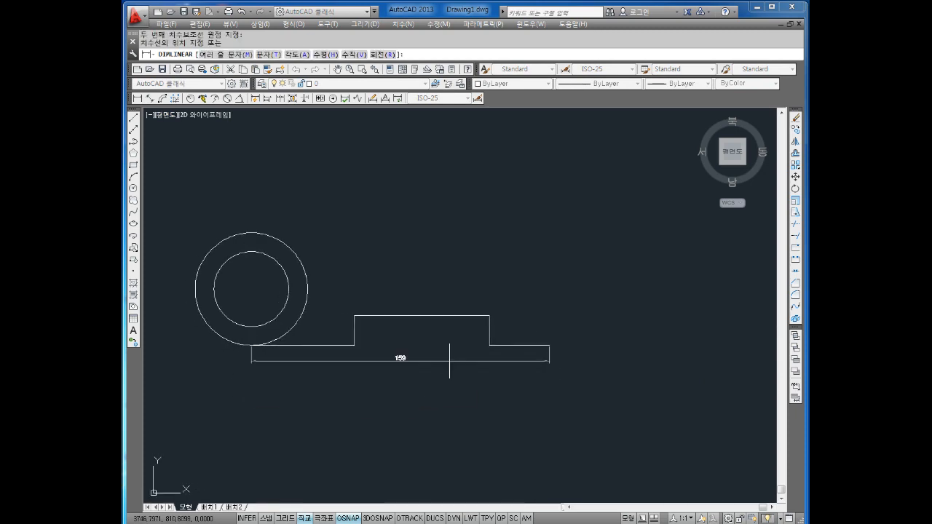
key("Escape")
key("Escape")
Switch to the calculator and add 32 and 72
key("alt+Tab")
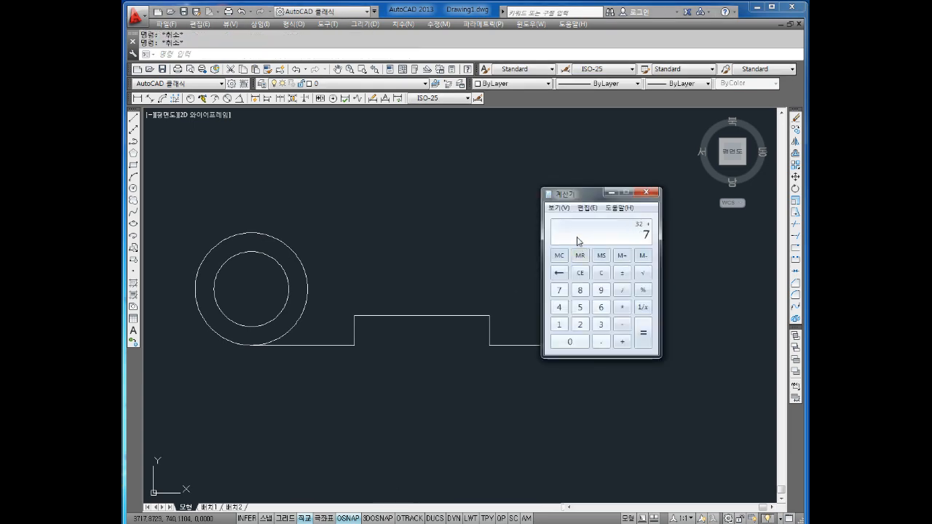
type("2")
key("Return")
key("Escape")
Delete all the lines of the stepped base line beside the two circles
left_click(396, 333)
left_click(429, 340)
key("Escape")
middle_click_drag(429, 340, 467, 340)
key("Escape")
left_click(622, 269)
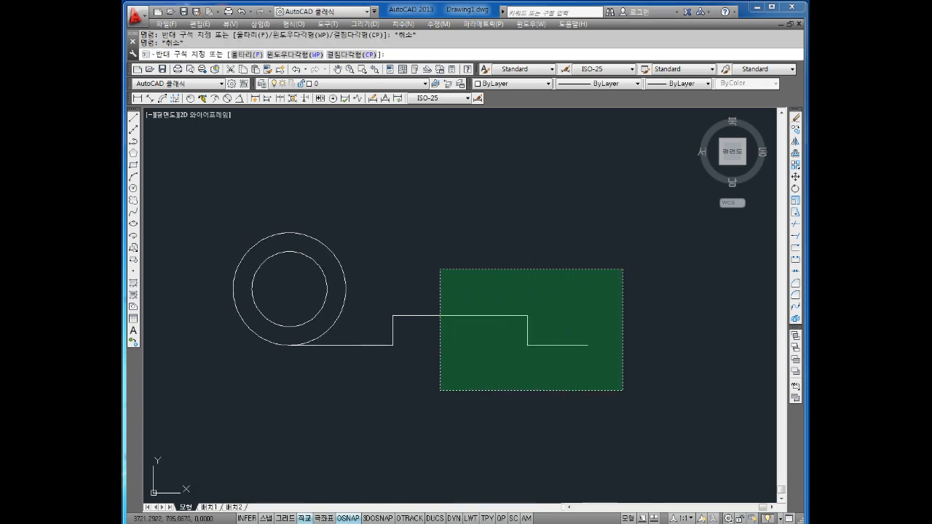
left_click(386, 398)
key("Delete")
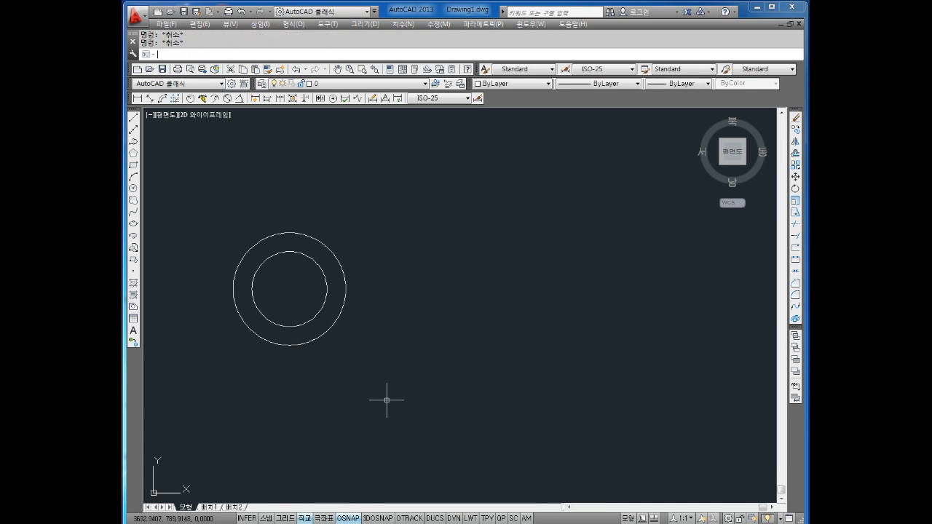
Draw lines from the outer circle's bottom quadrant, 56 to the right and 16 up
type("l")
key("Return")
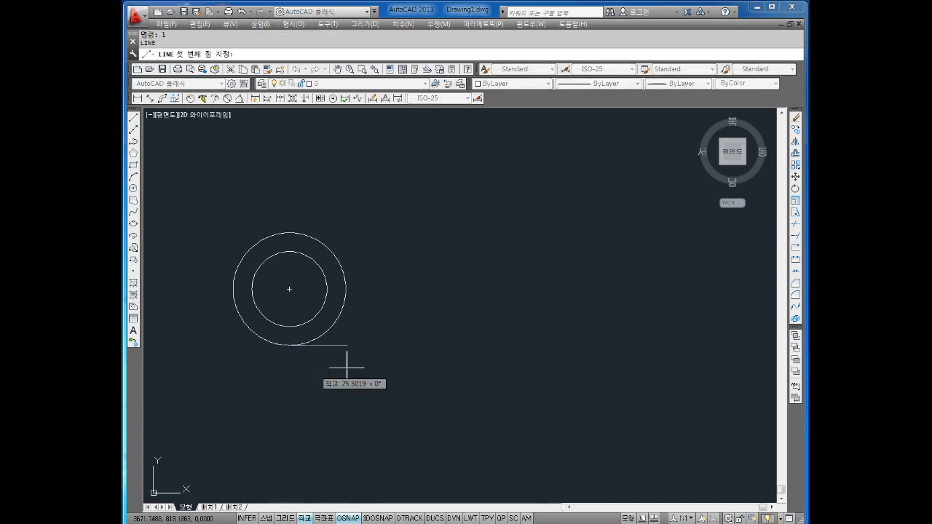
left_click(290, 346)
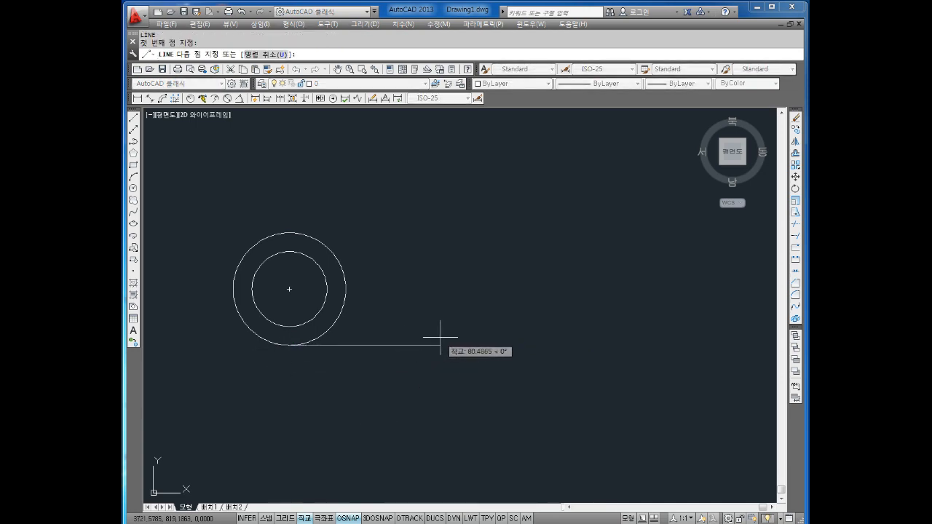
type("56")
key("Return")
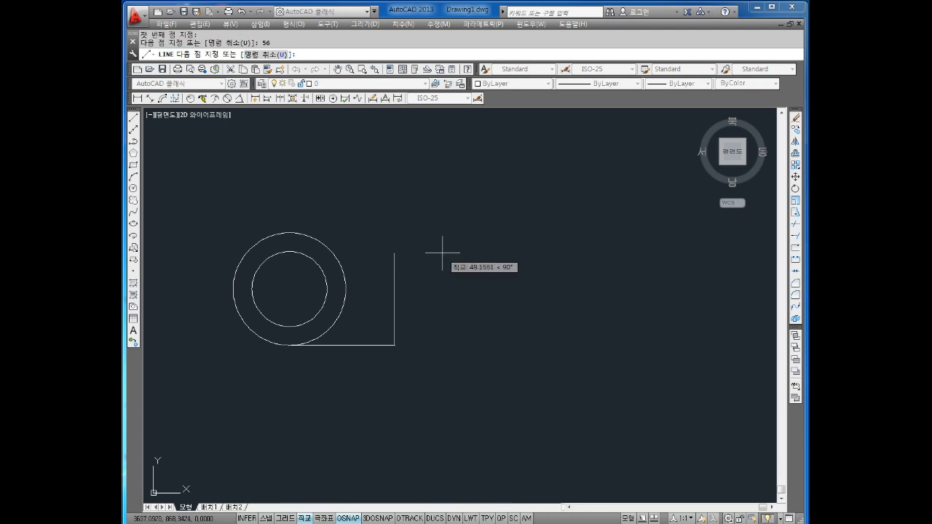
type("16")
key("Return")
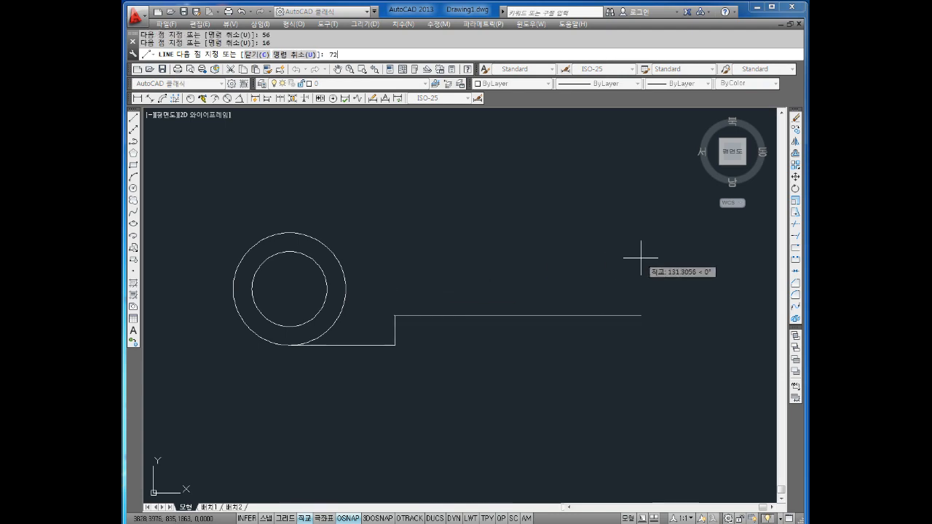
Extend the line chain 72 to the right, 16 down and 32 to the right, and end it
type("72")
key("Return")
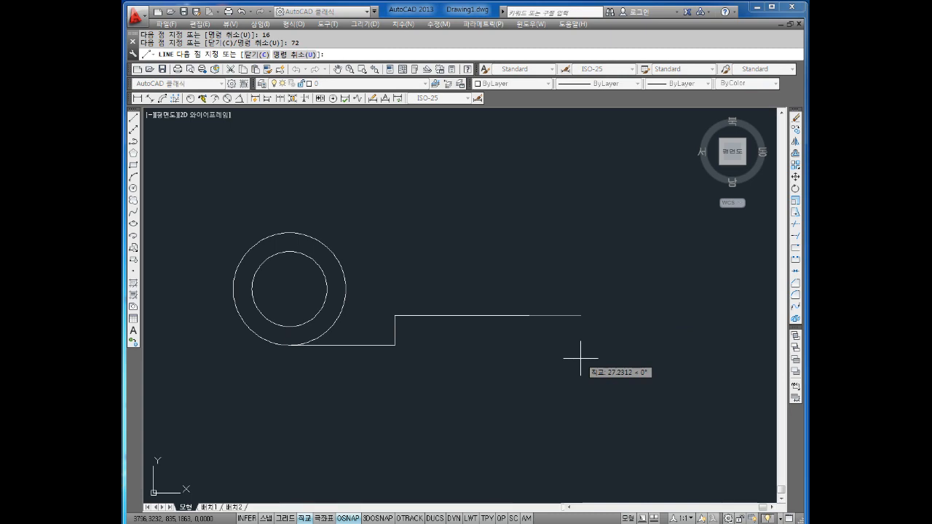
type("16")
key("Return")
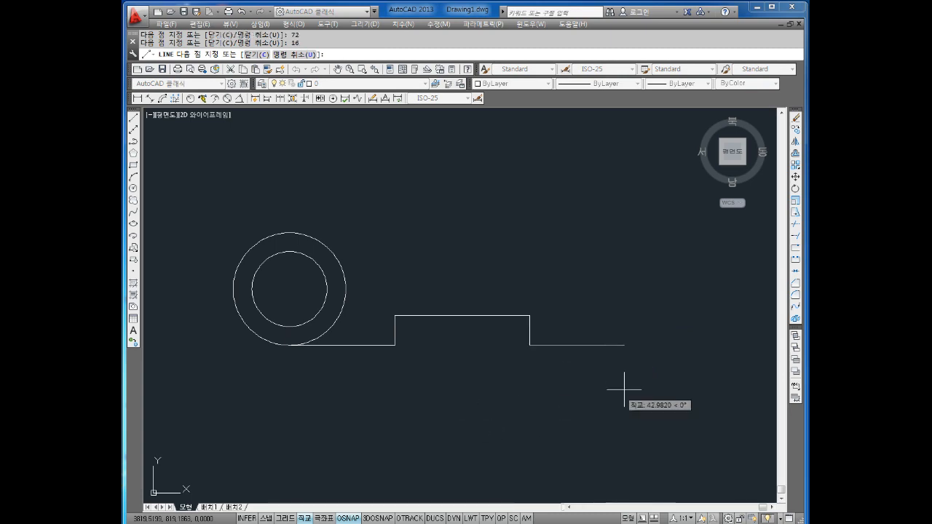
key("Return")
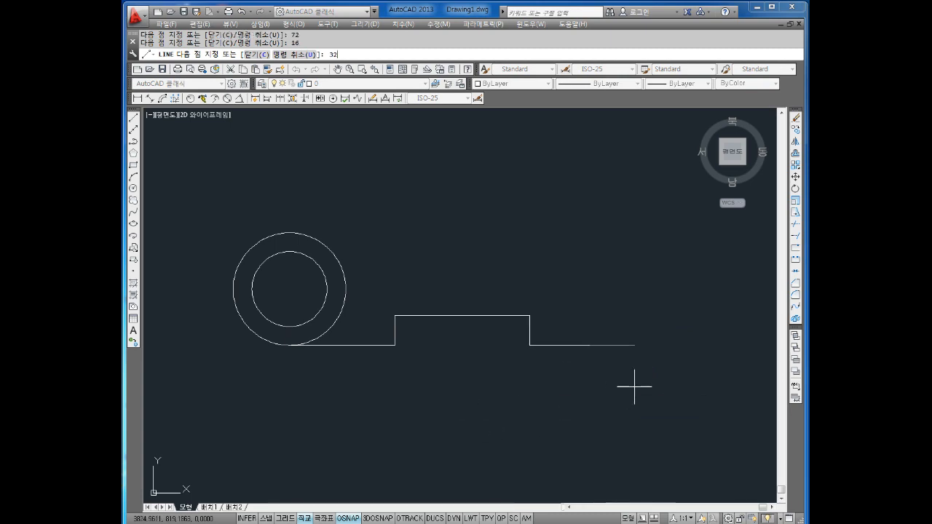
key("Escape")
key("Escape")
Check the new base line's overall width with a temporary linear dimension below it, and delete that dimension
left_click(138, 98)
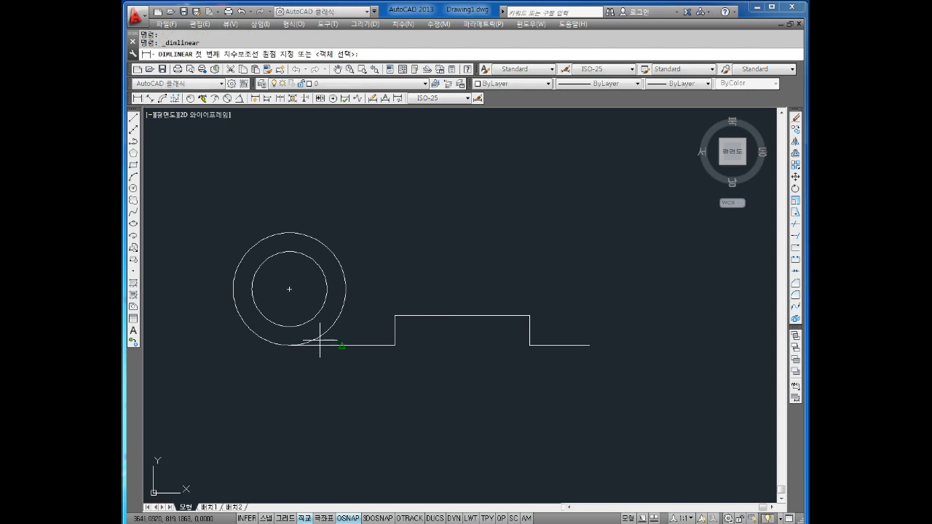
left_click(291, 345)
left_click(590, 346)
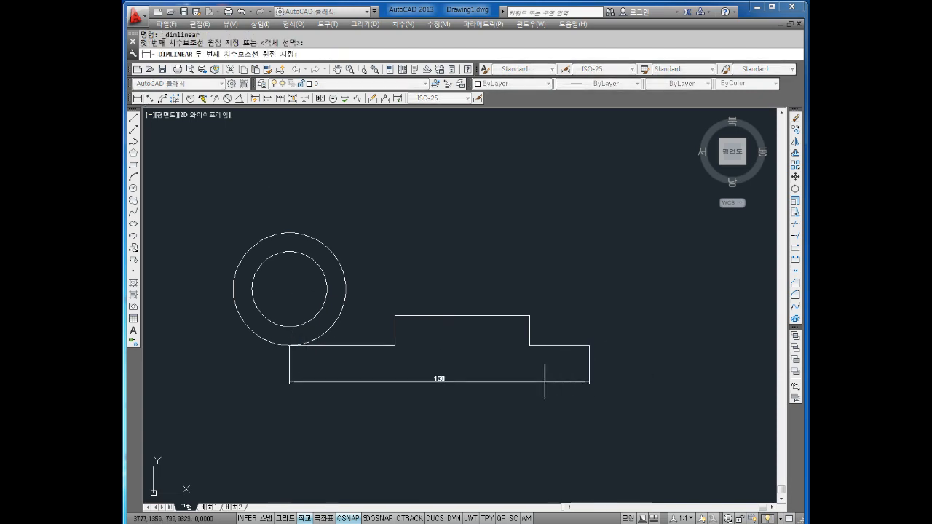
left_click(515, 385)
key("Escape")
key("Escape")
left_click(512, 369)
left_click(476, 408)
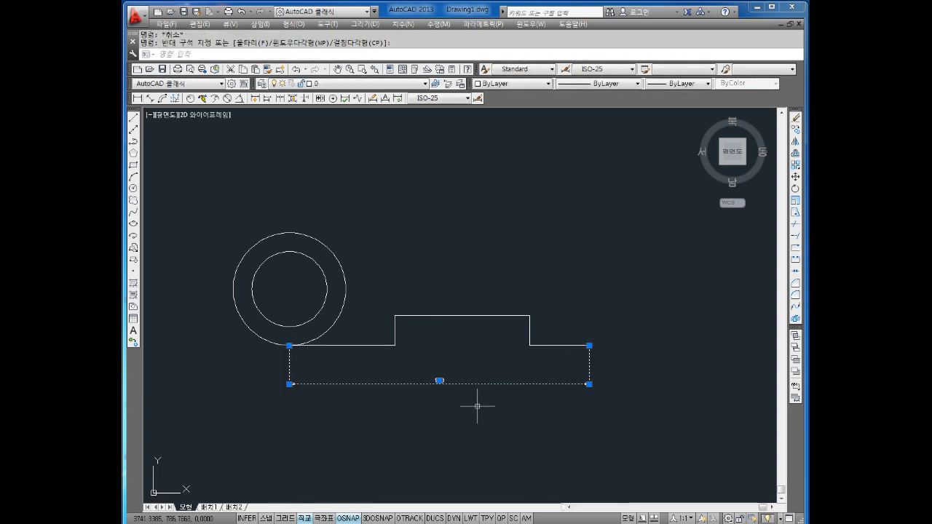
key("Delete")
key("Escape")
key("Escape")
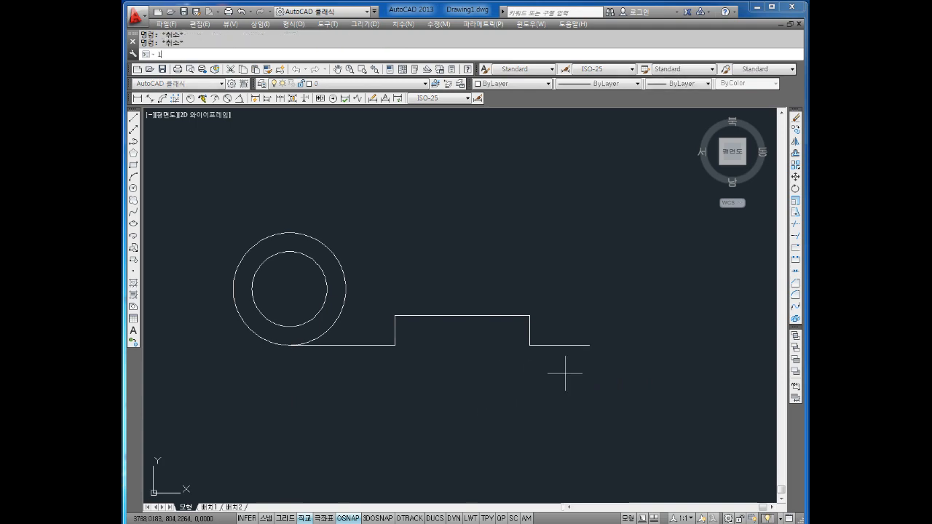
Draw lines from the base line's right end, 32 up and 16 to the left
type("l")
key("Return")
left_click(589, 345)
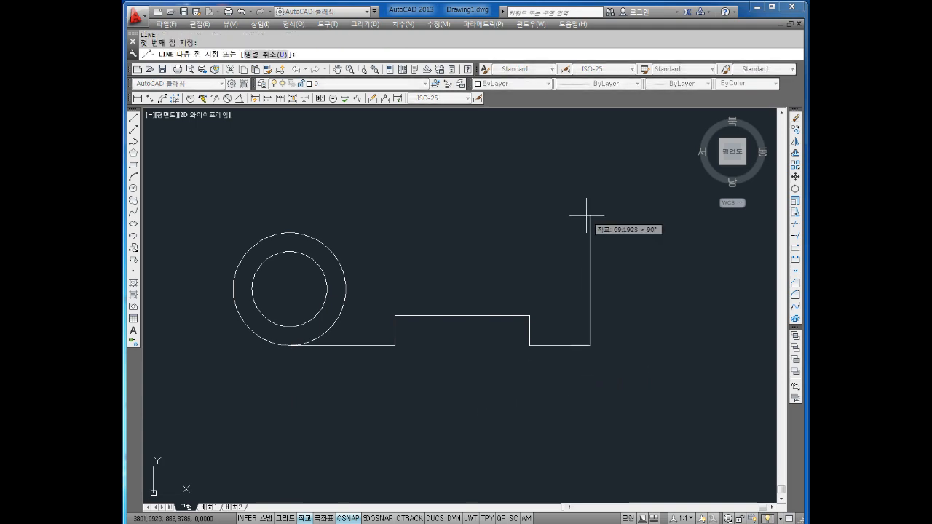
type("32")
key("Return")
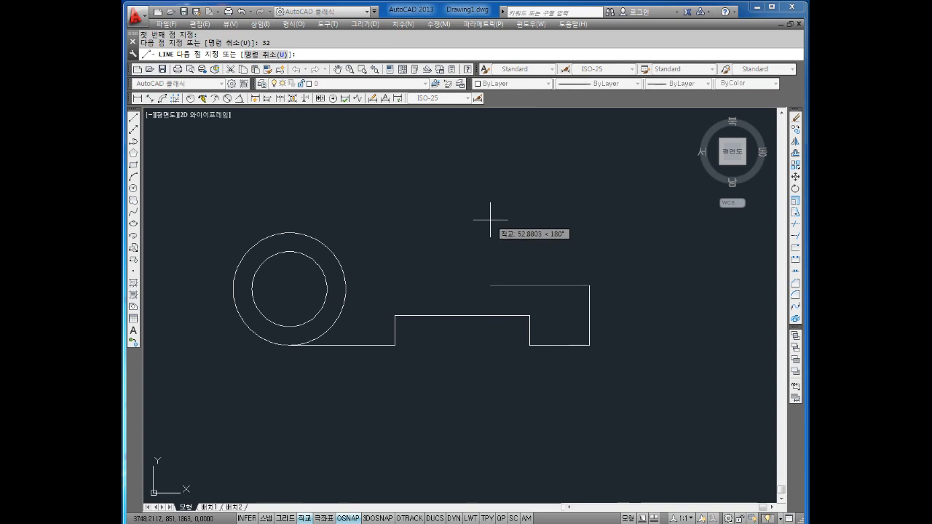
type("16")
key("Return")
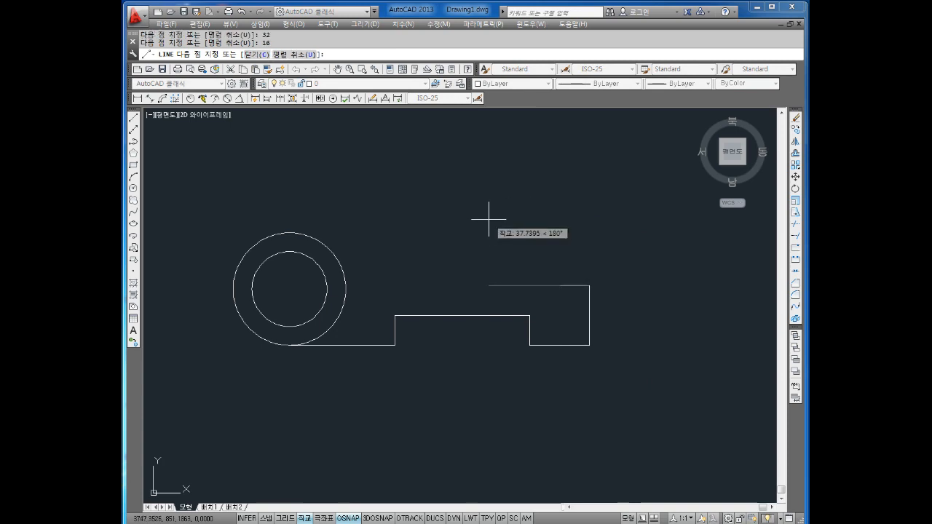
key("Escape")
middle_click_drag(384, 193, 439, 202)
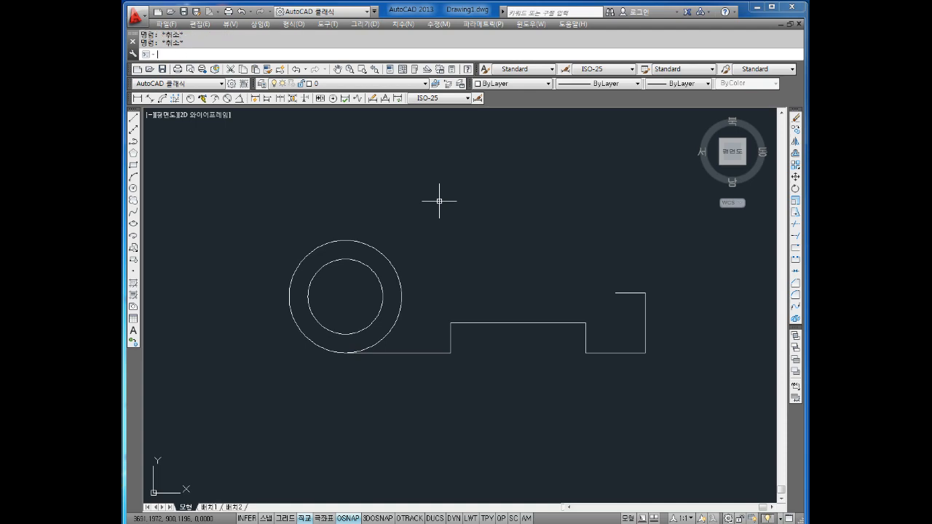
Draw lines from the outer circle's top quadrant, 30 to the right, 8 down and slanting to the free end of the short upper-right line
type("l")
key("Return")
left_click(345, 241)
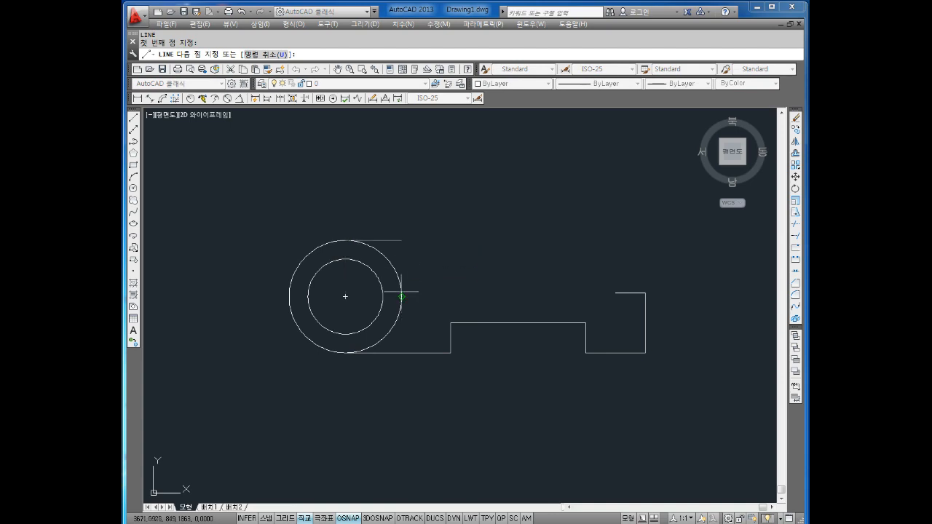
type("30")
key("Return")
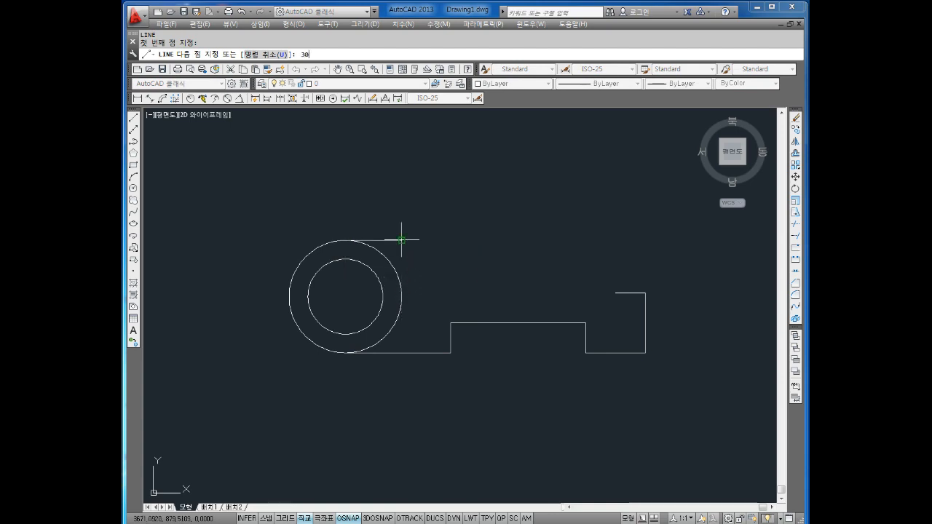
type("8")
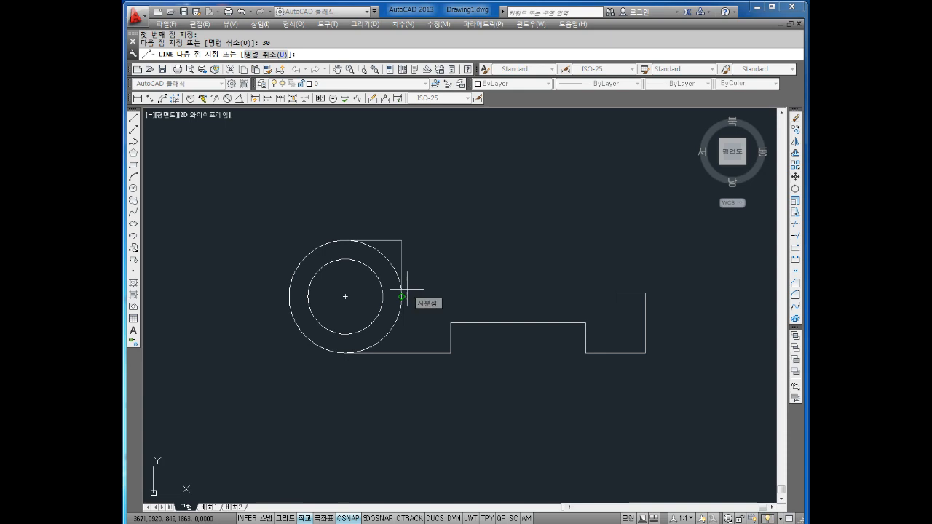
key("Return")
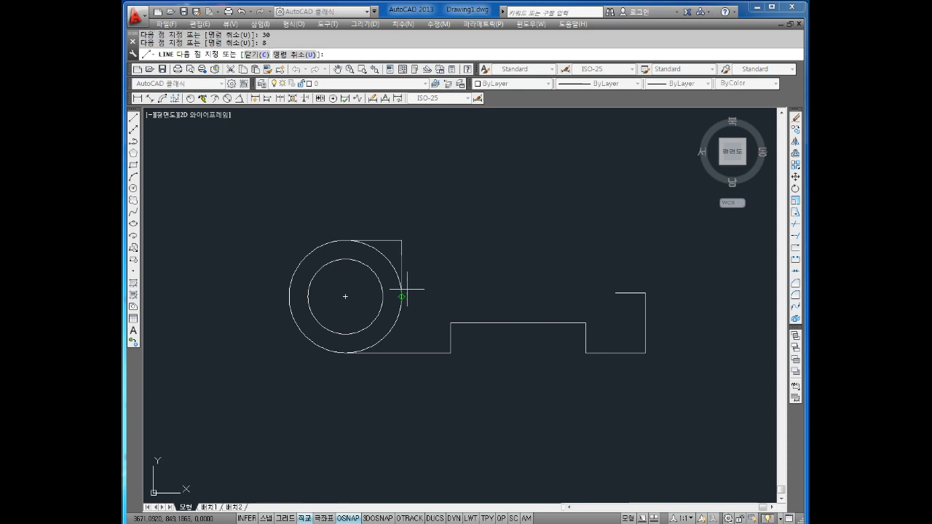
left_click(616, 293)
key("Escape")
key("Escape")
Place a linear dimension above the horizontal line that starts at the outer circle's top quadrant
scroll(357, 258, "up", 3)
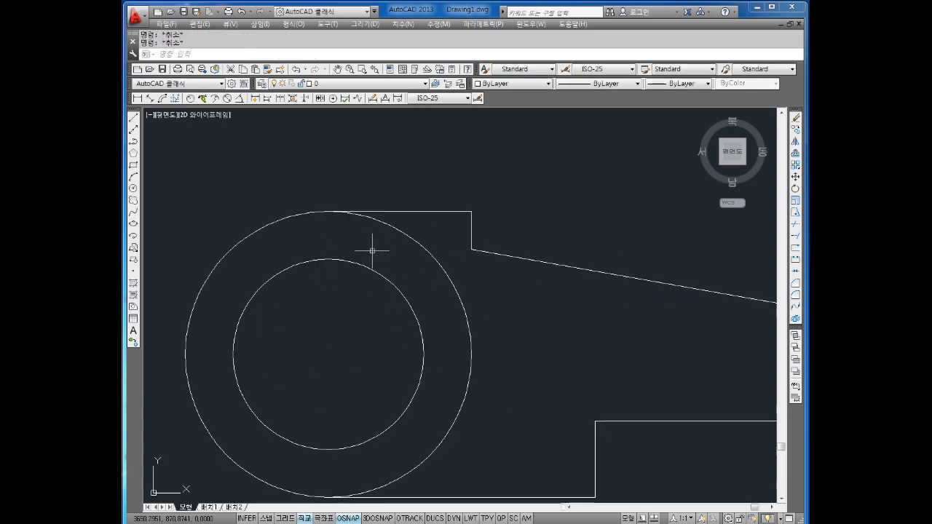
left_click(138, 98)
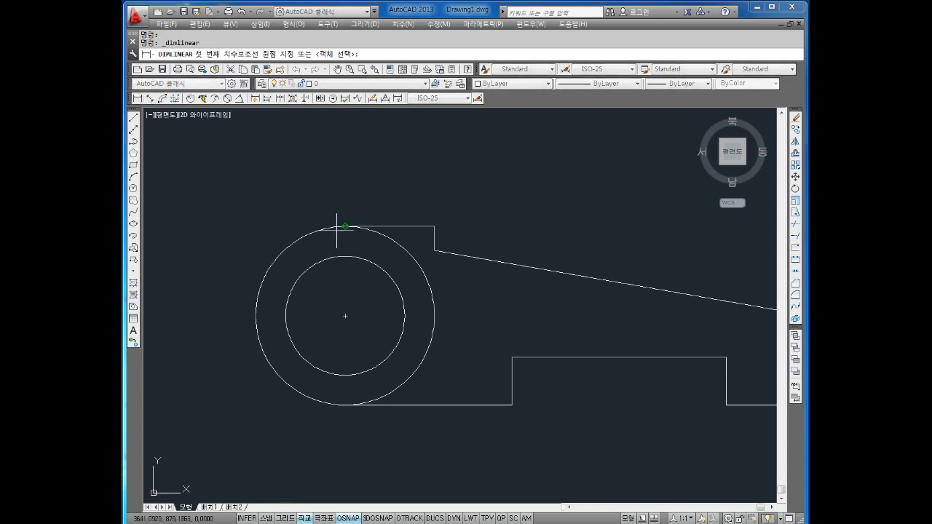
left_click(344, 226)
left_click(434, 226)
left_click(423, 173)
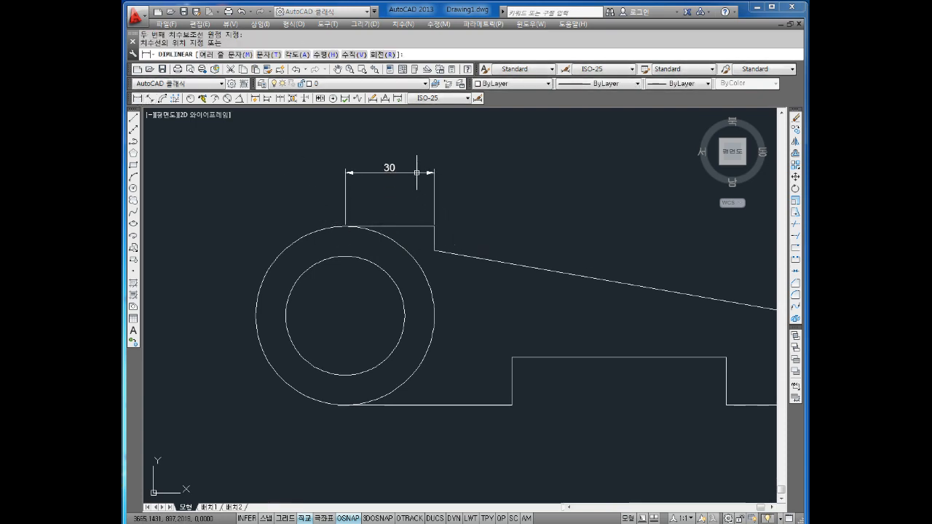
key("Escape")
key("Escape")
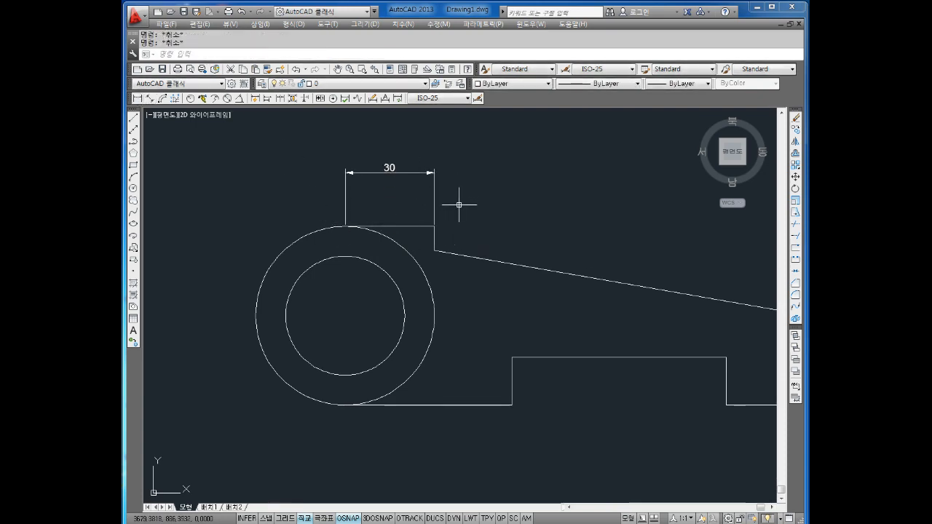
scroll(457, 204, "down", 2)
left_click_drag(466, 162, 383, 186)
key("Escape")
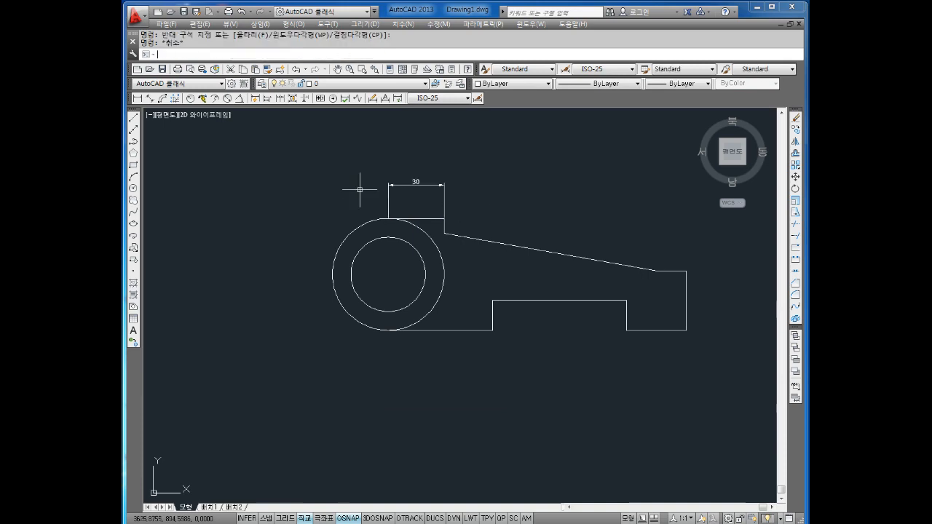
Trim away the right half of the outer circle between the top and bottom horizontal lines
type("tr")
key("Return")
key("Return")
left_click(457, 272)
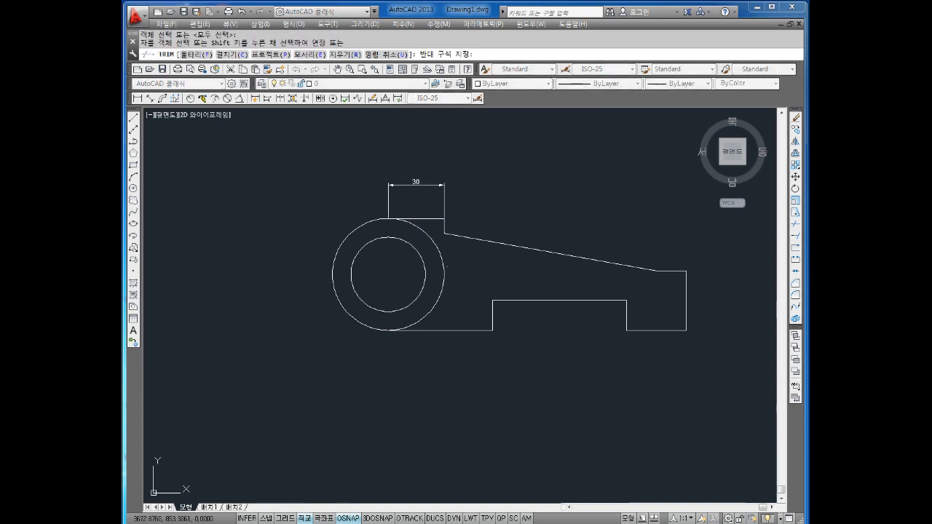
left_click(442, 272)
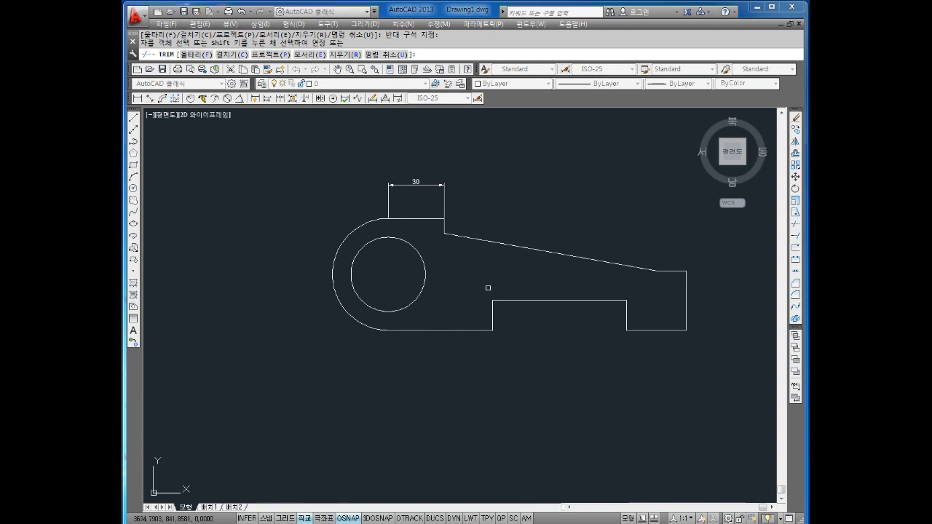
key("Escape")
key("Escape")
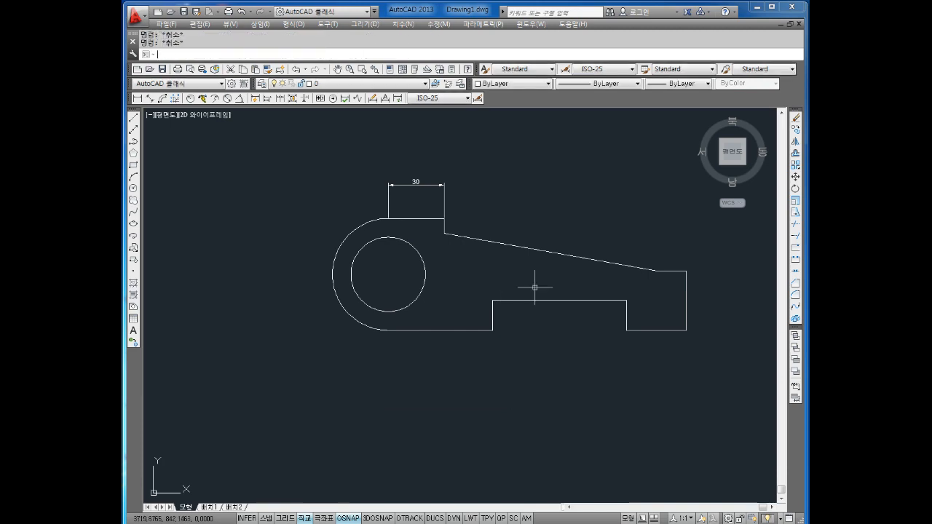
Fillet the upper-right corner of the bottom recess with a radius of 8
type("f")
key("Return")
type("r")
key("Return")
type("8")
key("Return")
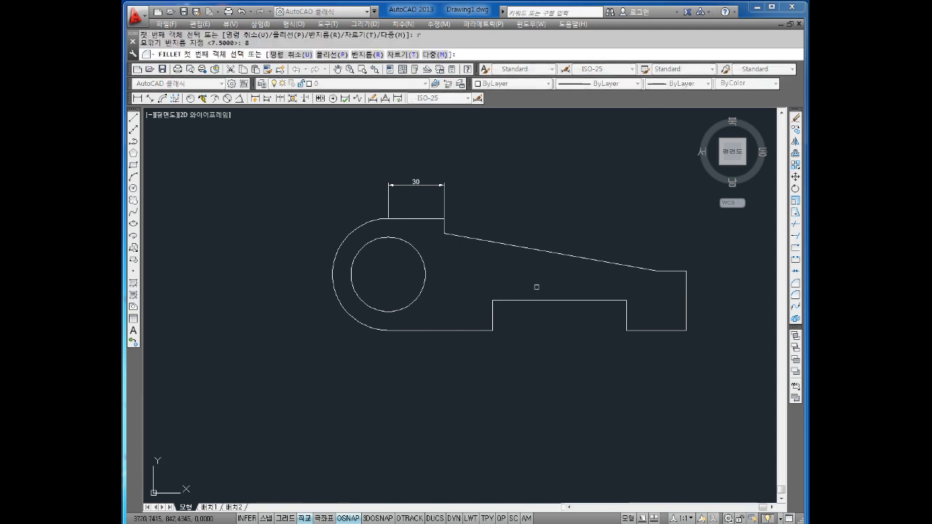
left_click(618, 300)
left_click(626, 309)
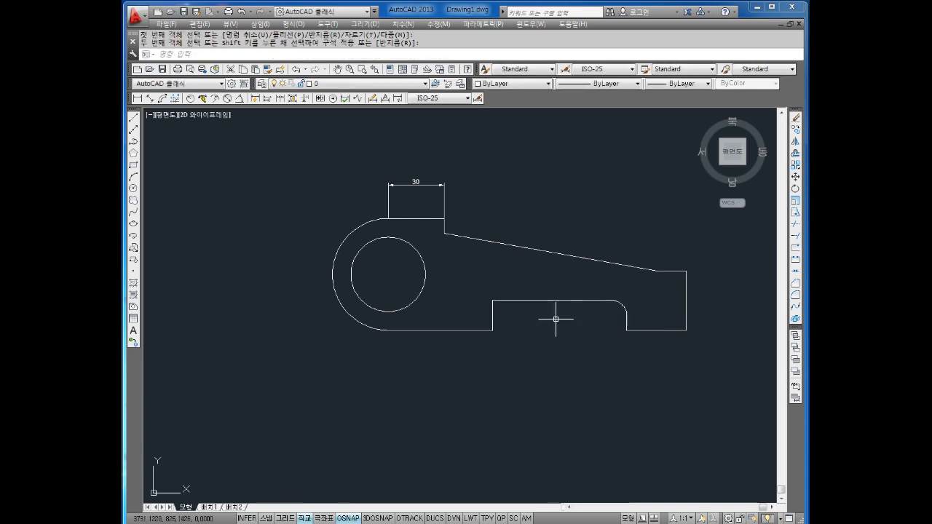
Fillet the upper-left corner of the bottom recess with the same radius of 8
left_click(495, 301)
key("Return")
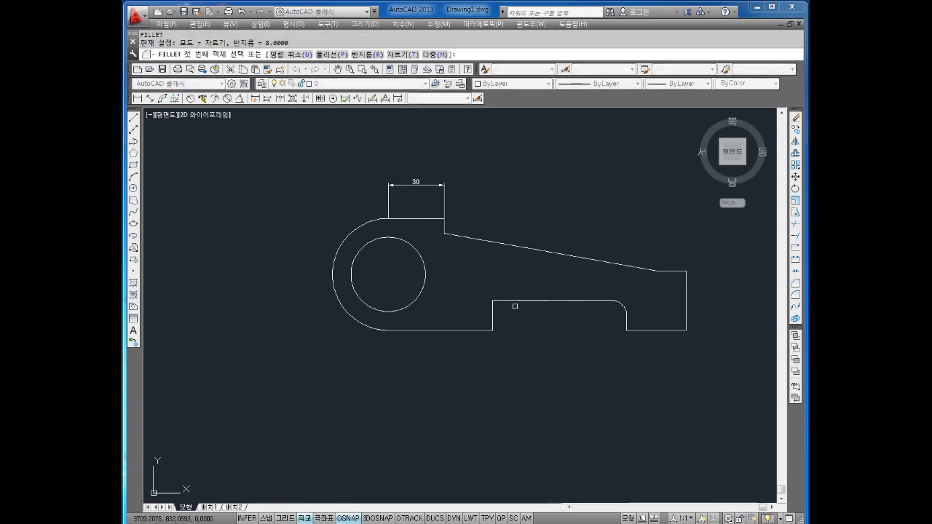
left_click(512, 301)
left_click(493, 315)
key("Escape")
key("Escape")
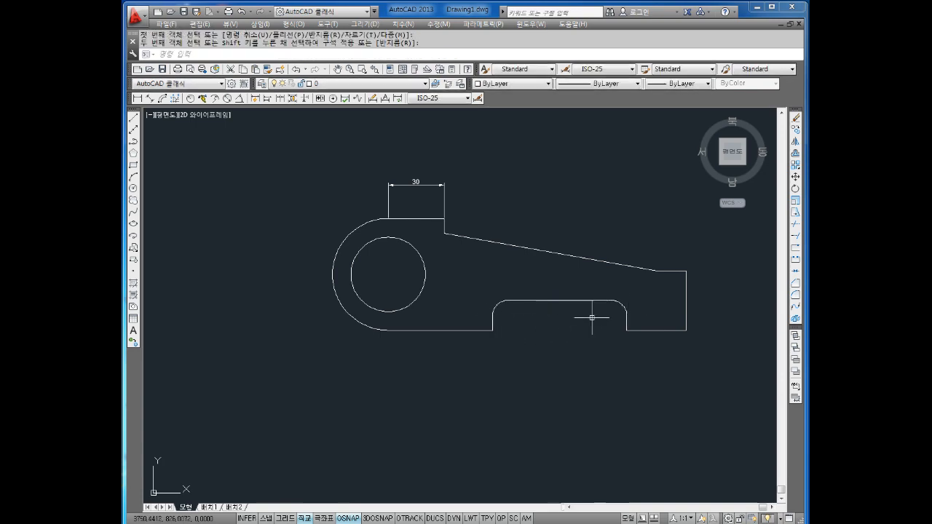
Erase the 30 linear dimension above the profile's top horizontal line
left_click(500, 172)
left_click(381, 194)
key("Delete")
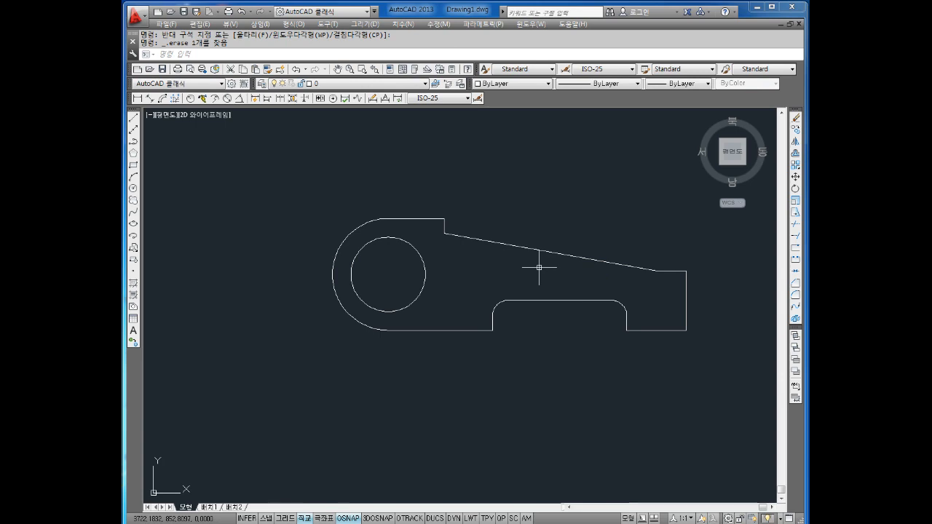
key("Escape")
key("Escape")
Draw a circle with a diameter of 19 in the empty area to the right of the finished profile
middle_click_drag(644, 266, 385, 243)
mouse_move(537, 253)
middle_mouse_down()
mouse_move(507, 236)
mouse_move(388, 219)
middle_mouse_up()
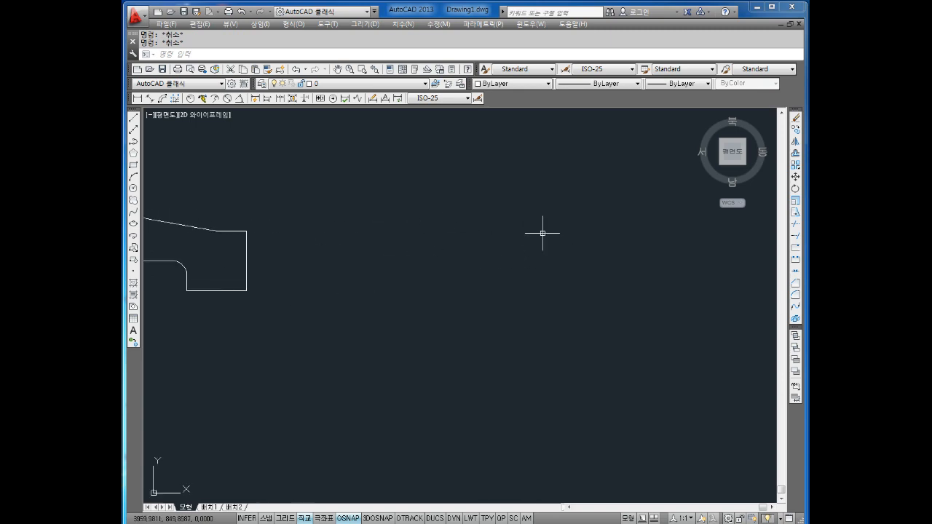
middle_click_drag(543, 233, 383, 253)
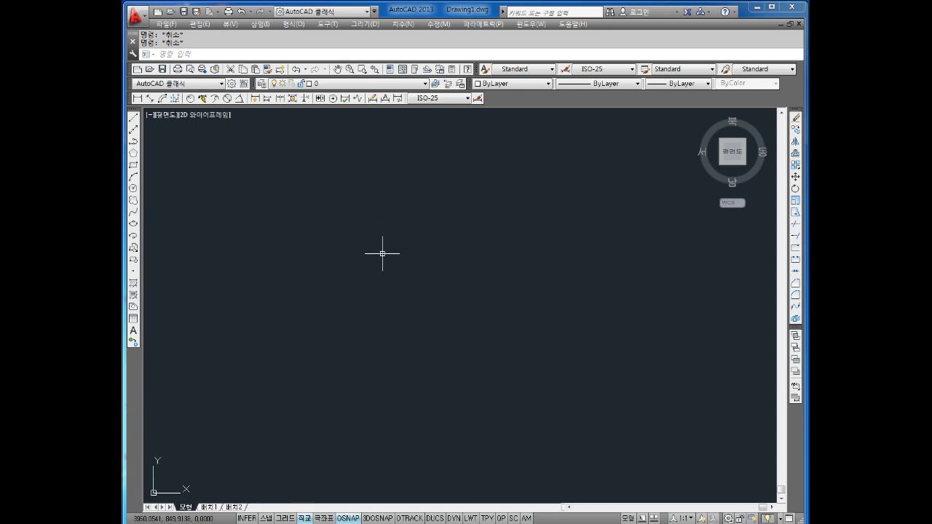
key("Return")
left_click(469, 291)
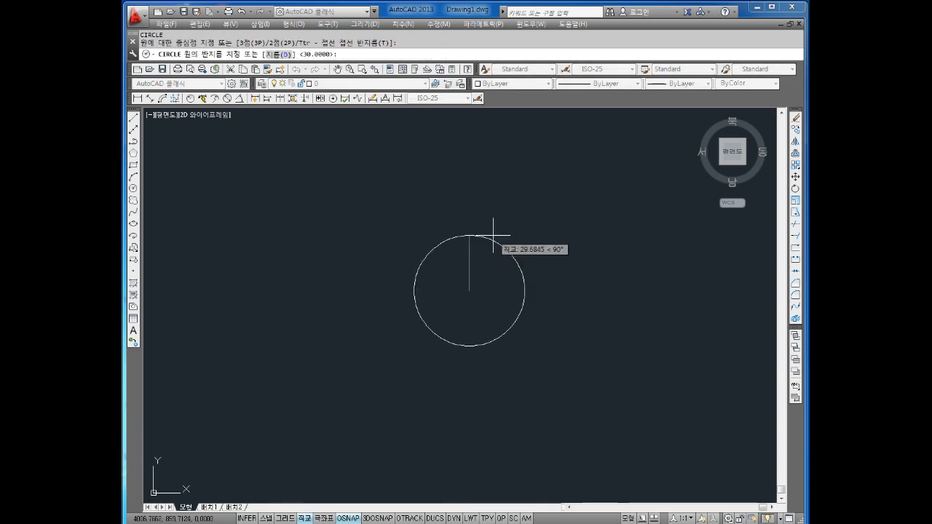
type("d")
key("Return")
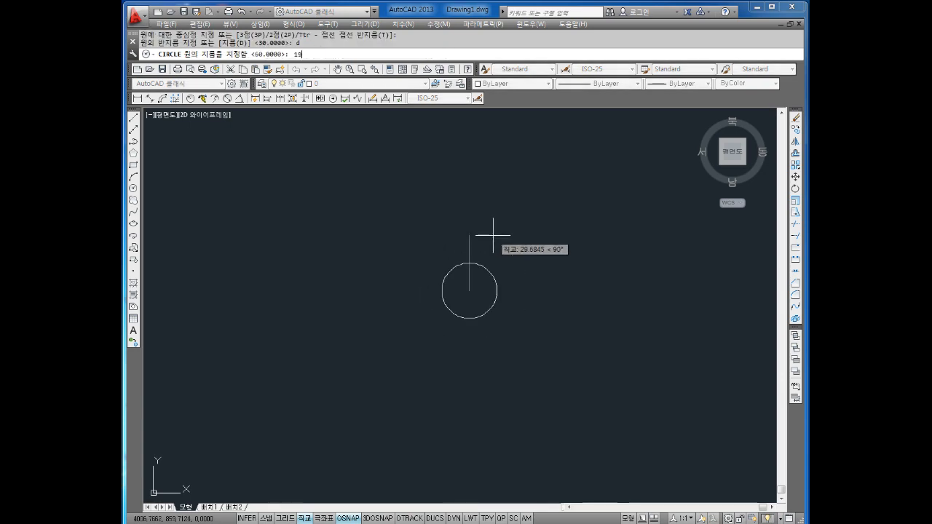
type("15")
key("Return")
Draw a concentric circle with a radius of 32.5 around the small circle
key("Return")
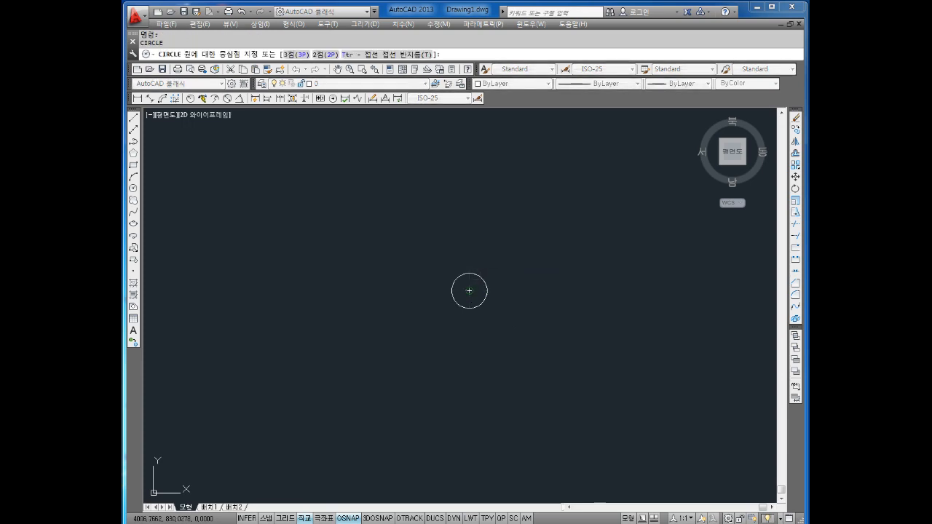
left_click(470, 290)
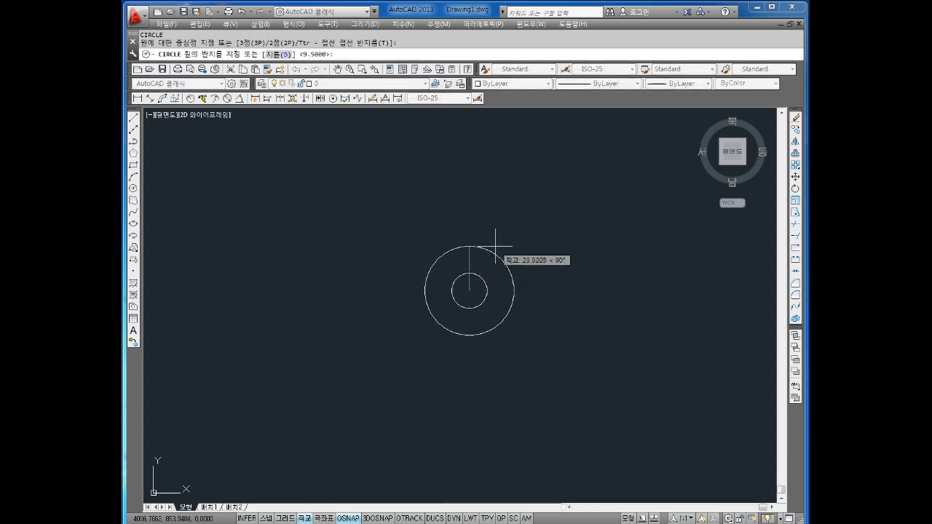
type("5")
key("Return")
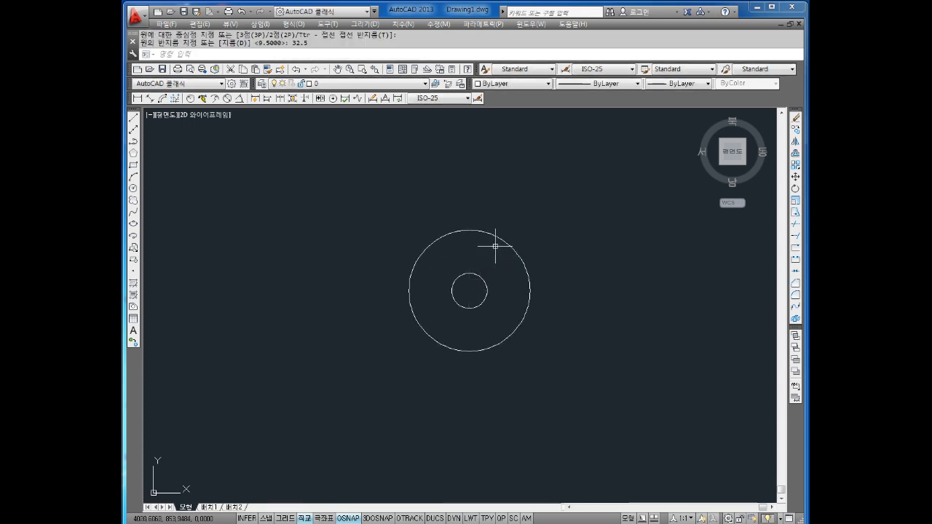
key("Escape")
key("Escape")
Draw a circle with a radius of 34.5 centred on the top quadrant of the 32.5 radius circle
middle_click_drag(518, 250, 489, 267)
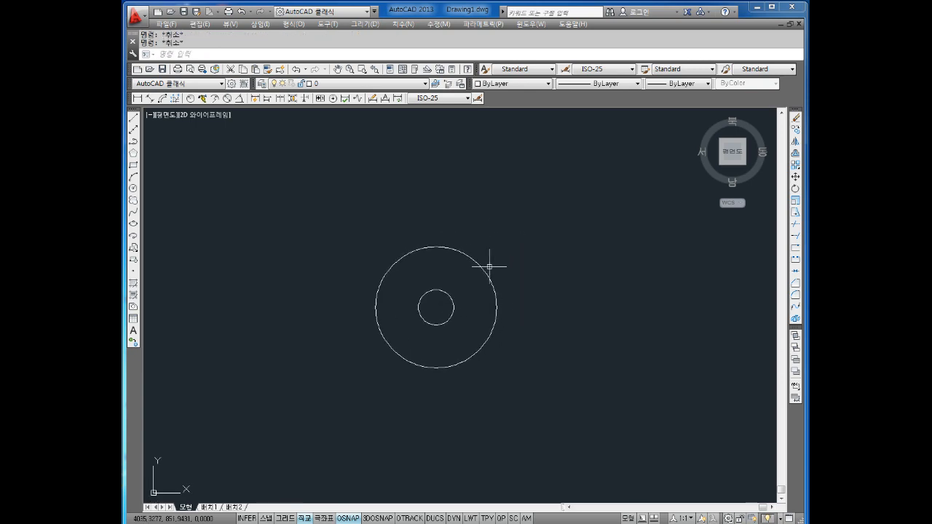
mouse_move(490, 267)
middle_click_drag(471, 264, 484, 267)
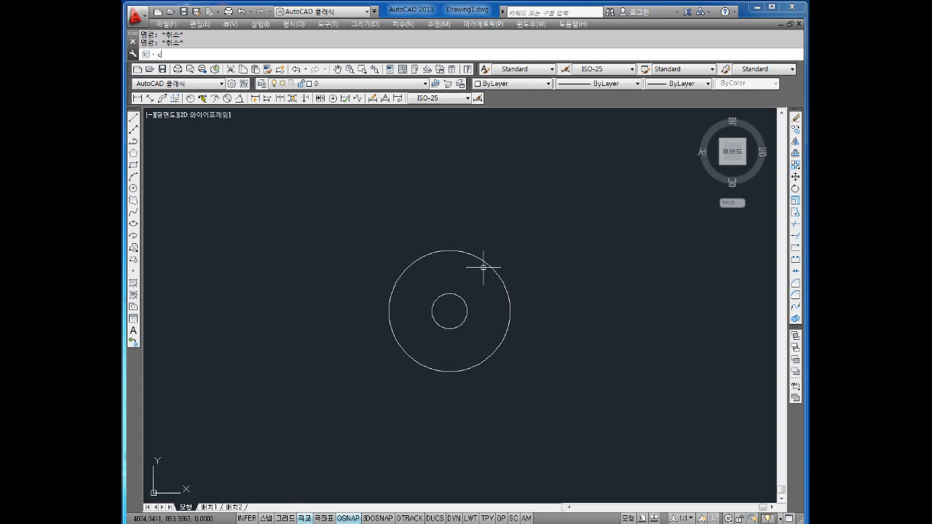
key("Return")
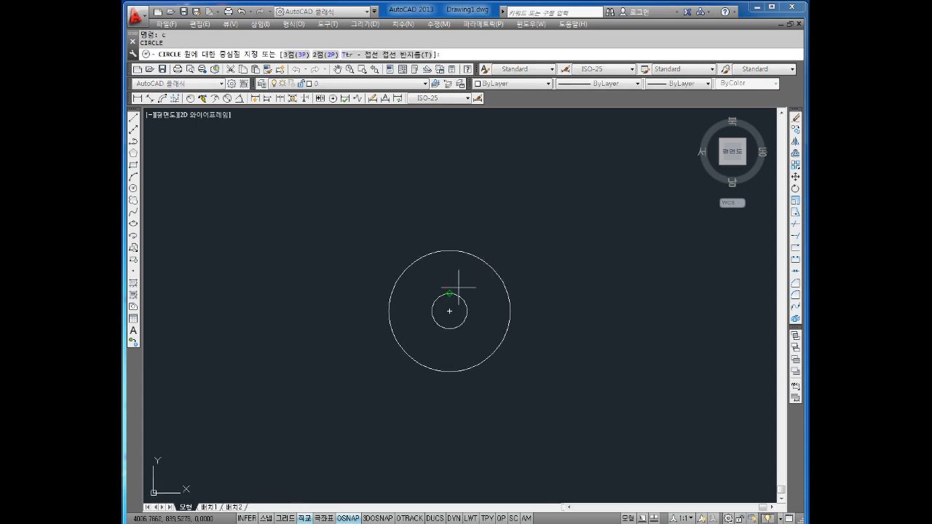
left_click(450, 252)
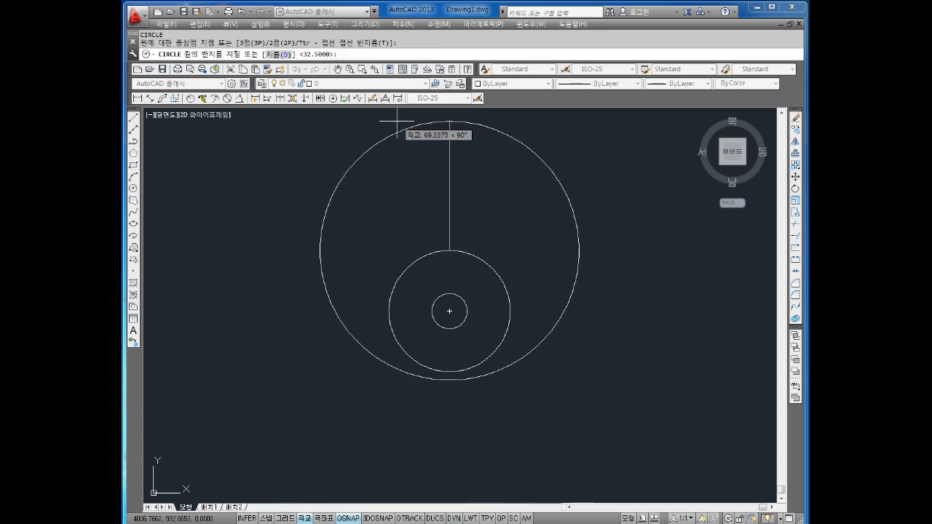
type("34.5")
key("Return")
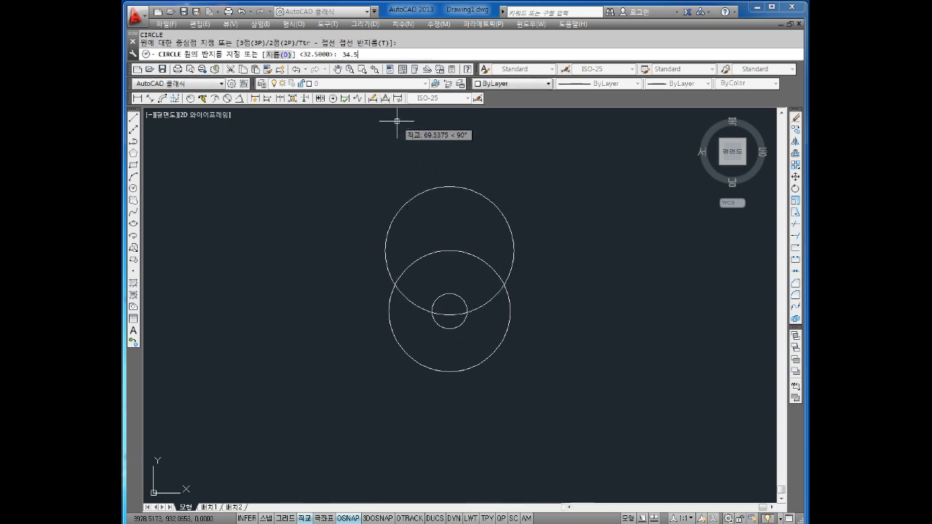
Draw a circle with a radius of 65 from the same centre as the 34.5 radius circle
key("Return")
left_click(450, 250)
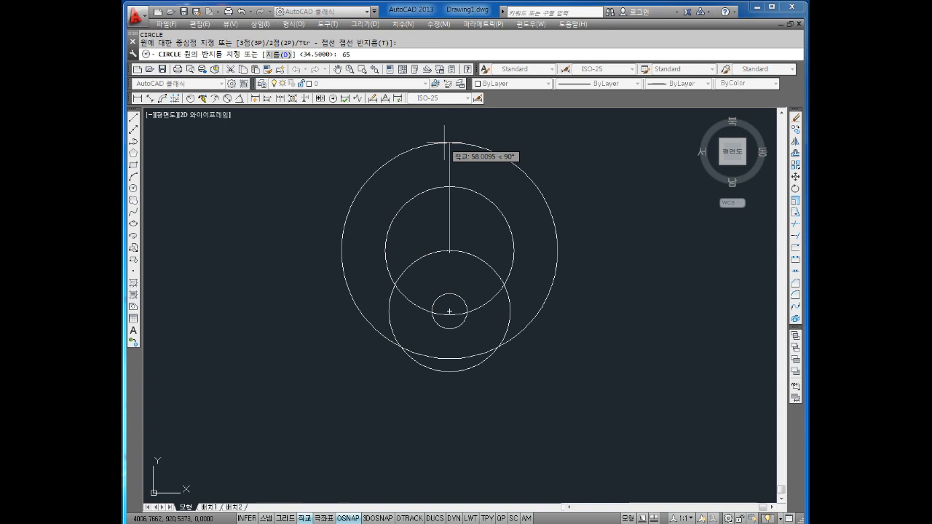
type("65")
key("Return")
key("Escape")
key("Escape")
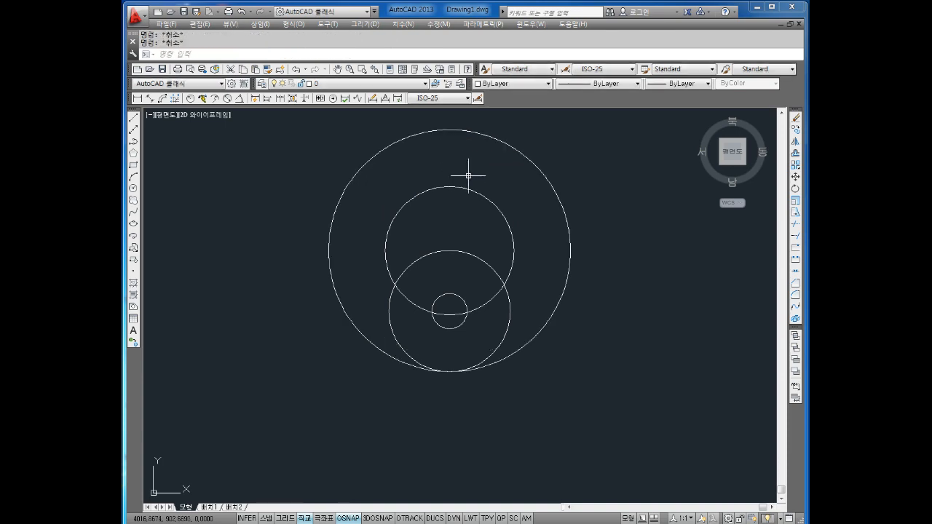
Place a horizontal linear dimension between the left quadrants of the 65 and 34.5 radius circles
scroll(468, 176, "down", 2)
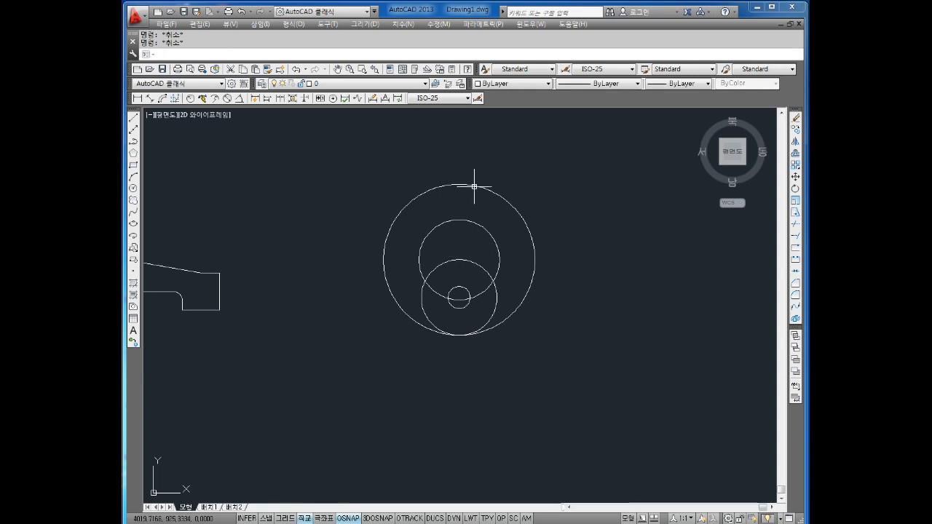
type("l")
key("Return")
scroll(485, 252, "up", 3)
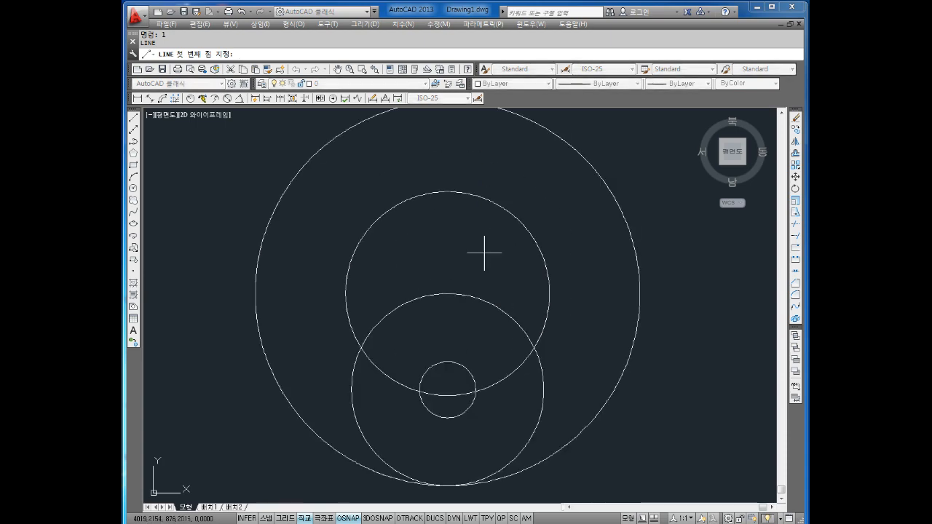
left_click(444, 294)
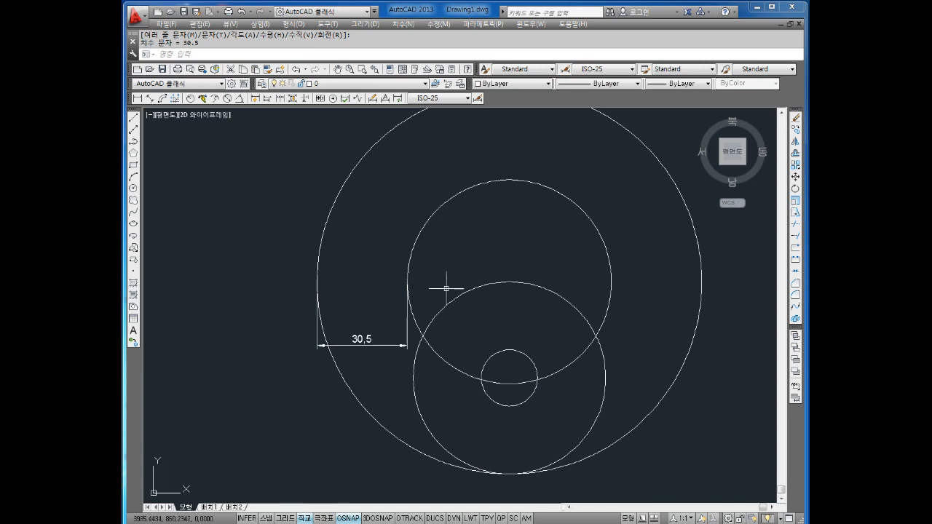
scroll(422, 291, "down", 2)
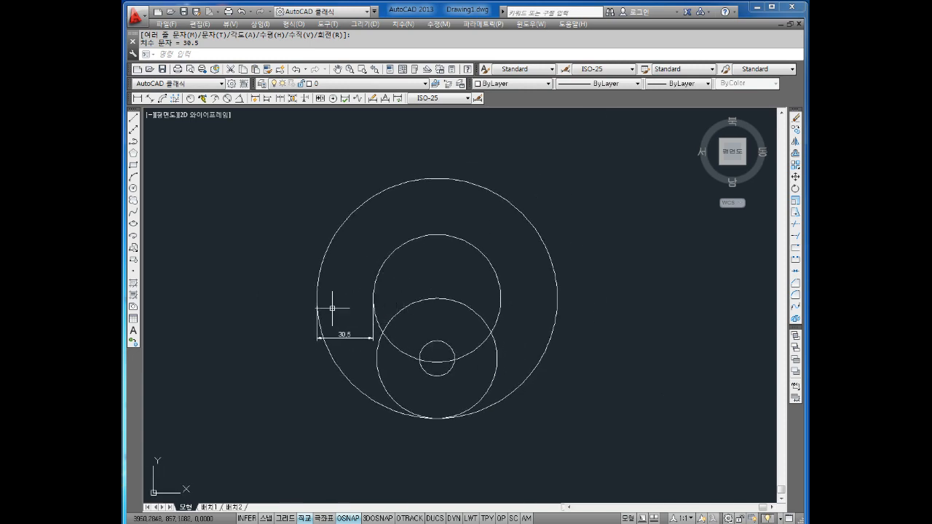
scroll(308, 297, "up", 4)
scroll(347, 318, "down", 2)
key("Escape")
left_click(387, 344)
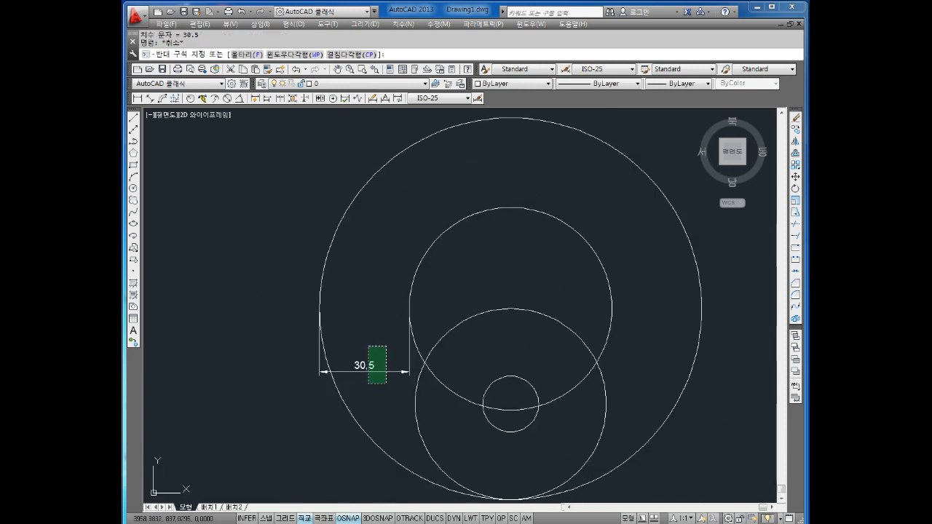
key("Escape")
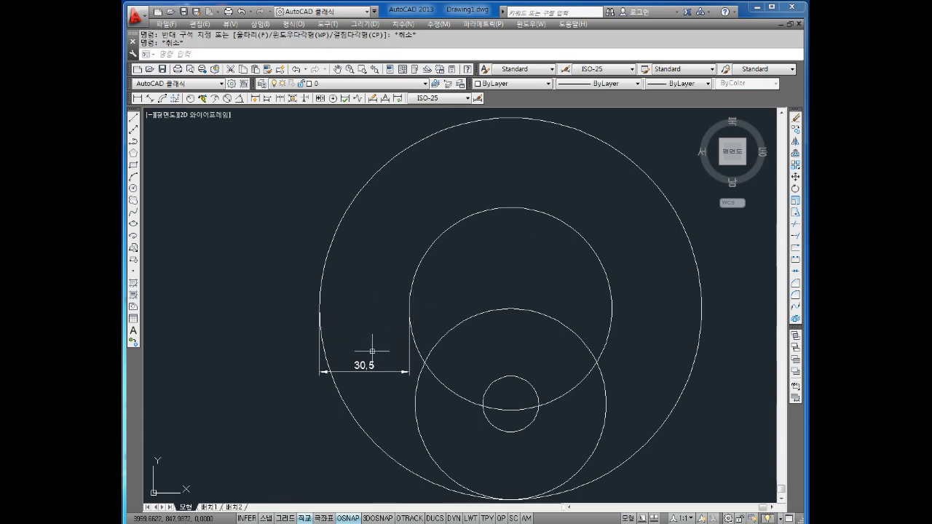
key("Escape")
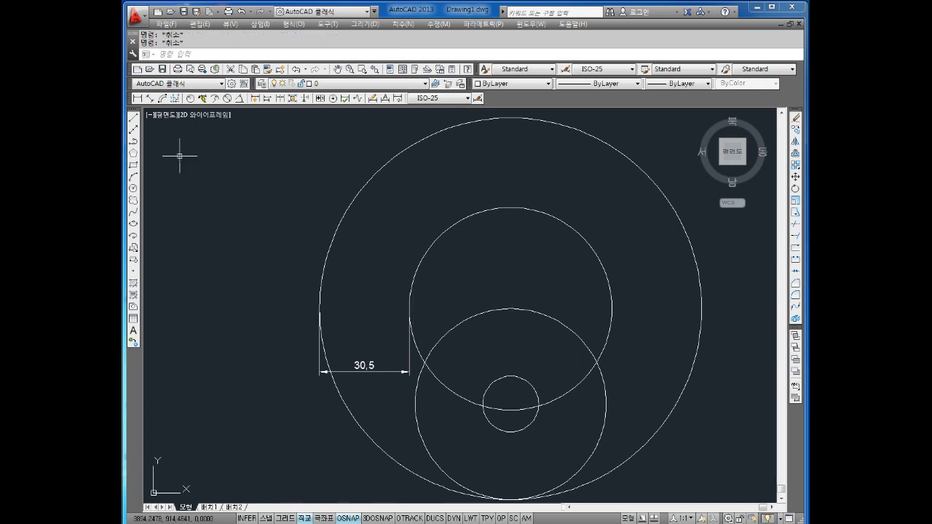
Add a radius dimension to the inner of the two large concentric circles, placed at its upper left
left_click(190, 98)
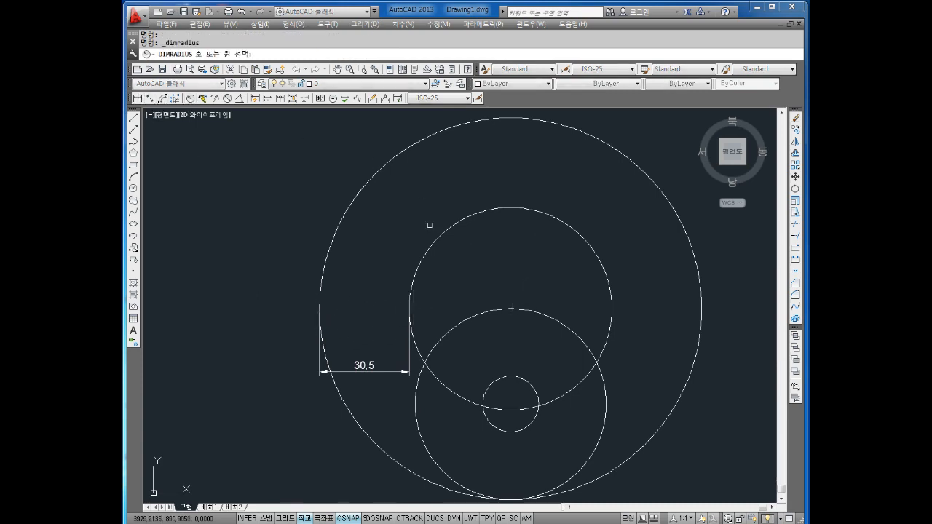
left_click(427, 246)
left_click(407, 260)
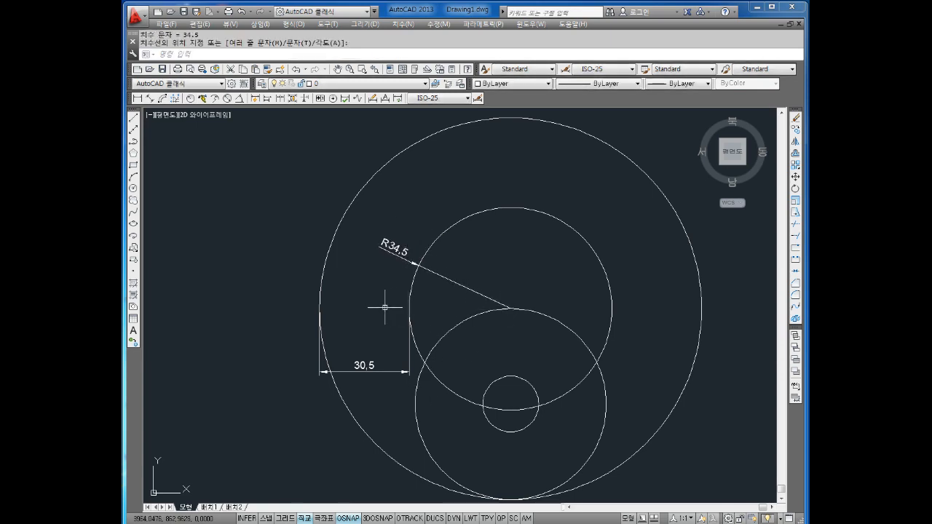
Switch to Calculator to read the mid-radius between the two large concentric circles, then return to the drawing
key("alt+Tab")
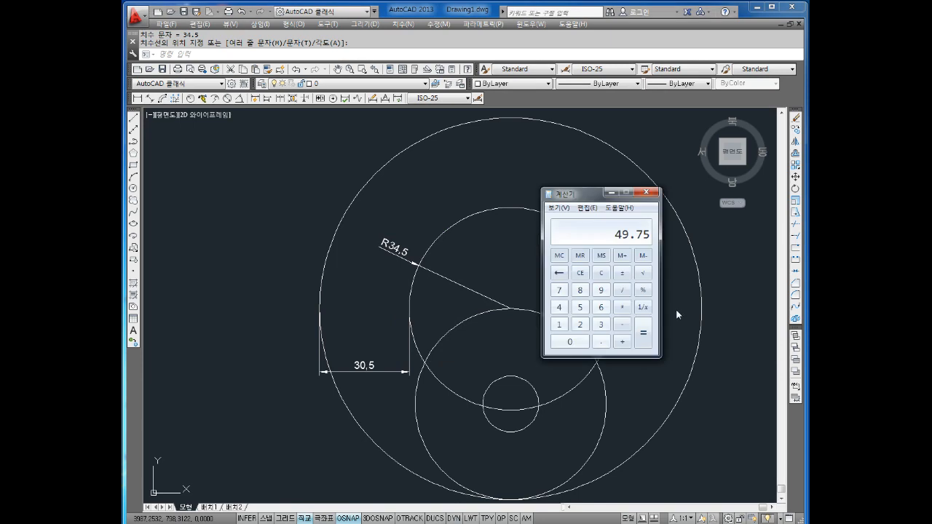
left_click(663, 376)
key("Escape")
key("Escape")
middle_click_drag(662, 293, 641, 316)
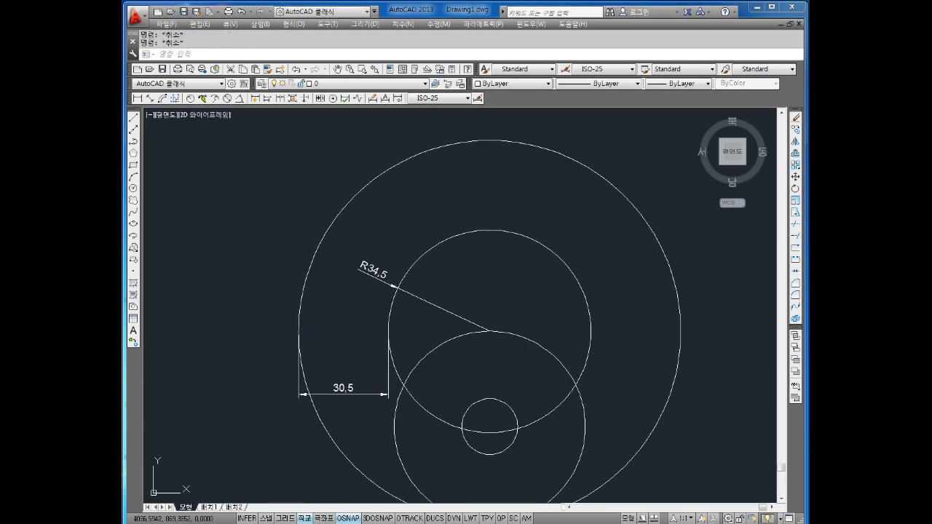
Draw a line from the centre of the two large concentric circles, 49.75 long at an angle of 105 degrees
type("l")
key("Return")
key("Return")
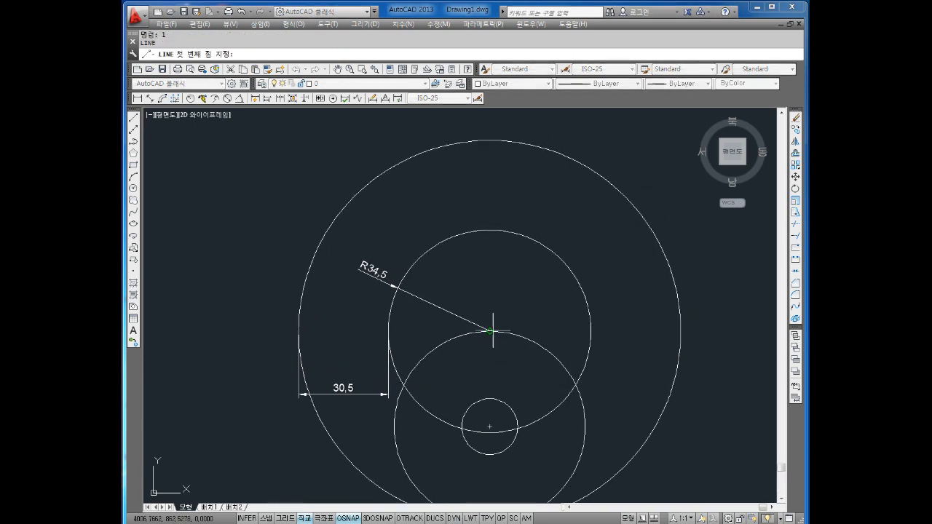
left_click(490, 332)
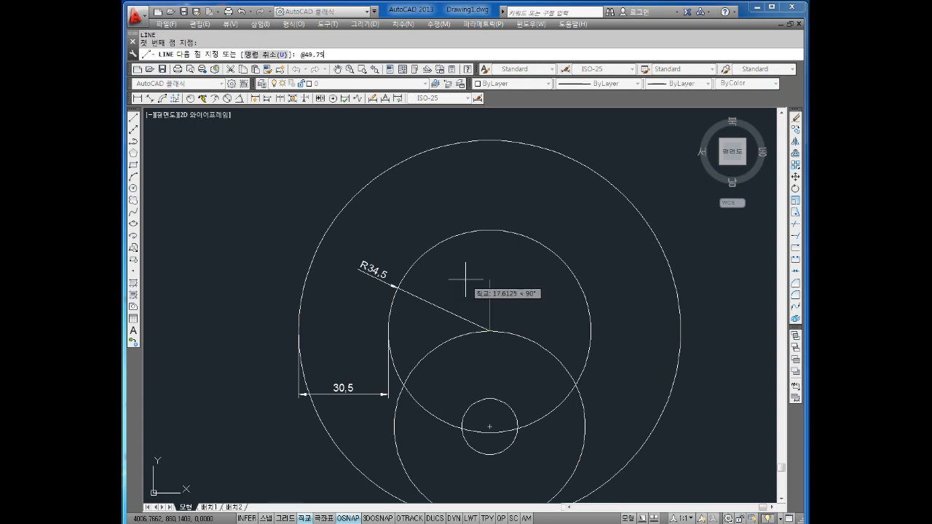
type("@49.75<")
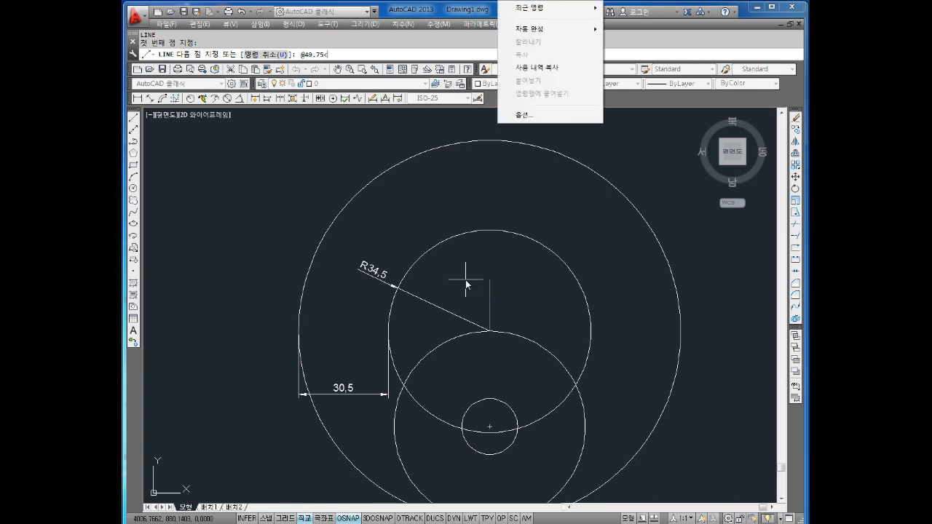
left_click(343, 56)
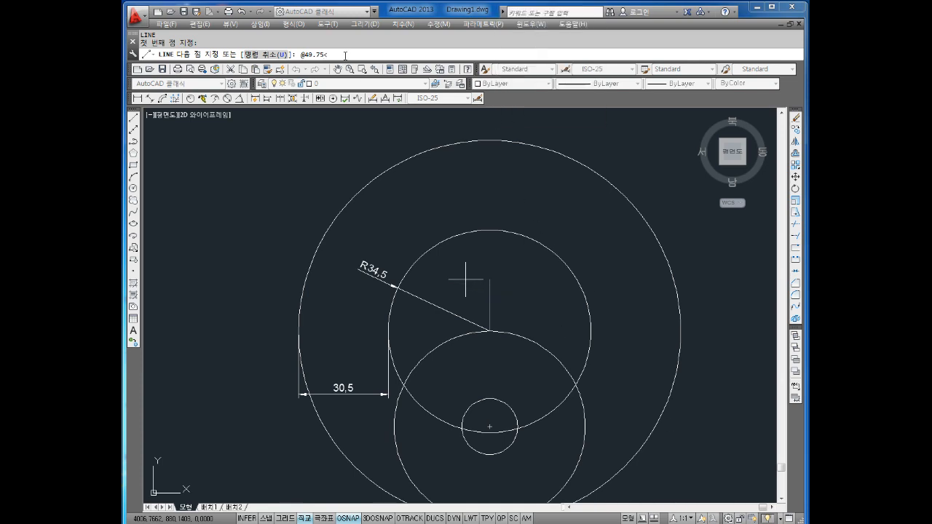
type("105")
key("Return")
key("Escape")
key("Escape")
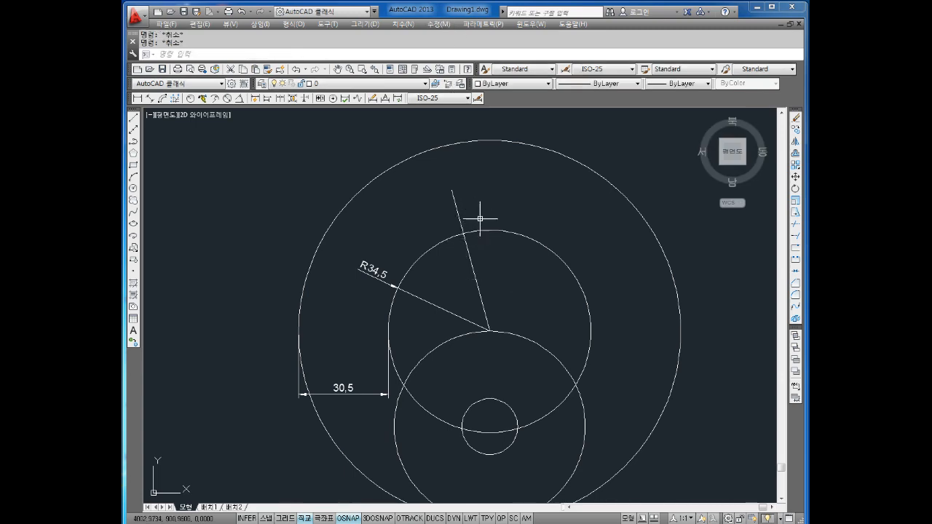
Draw a circle with a diameter of 12.5 centred on the upper end of the angled centre line
middle_click_drag(496, 222, 492, 220)
type("d")
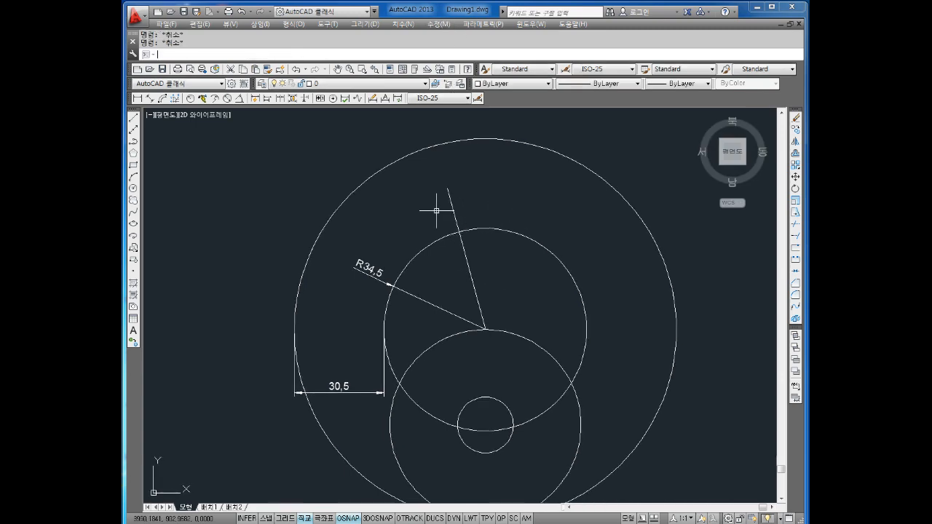
key("Return")
left_click(447, 188)
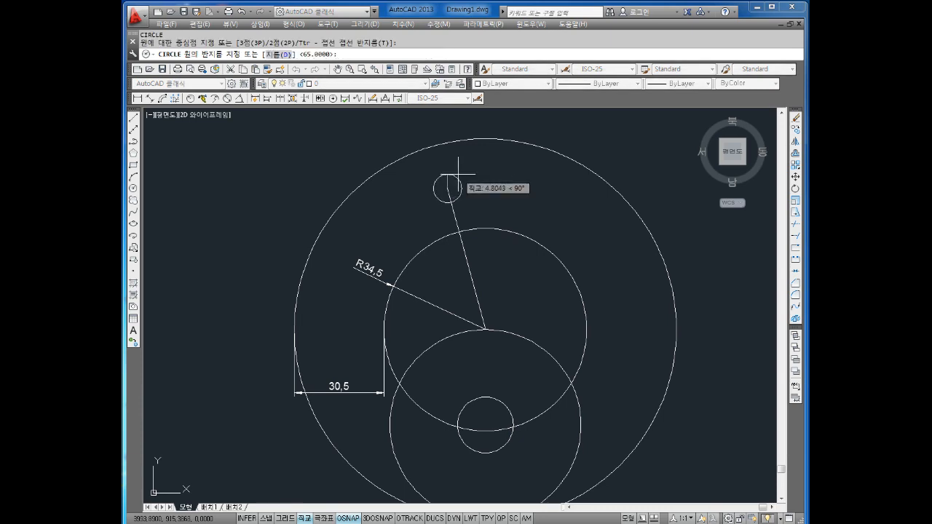
type("d")
key("Return")
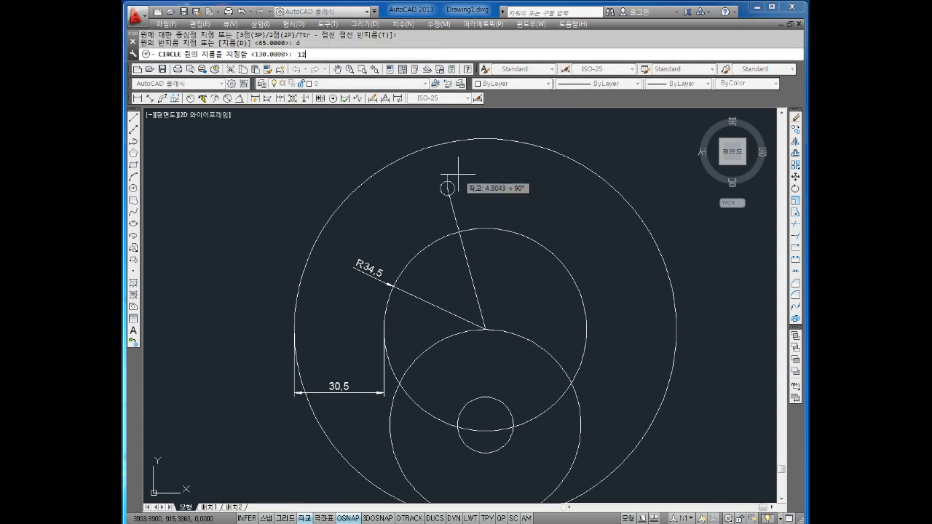
type("12.5")
key("Return")
key("Escape")
key("Escape")
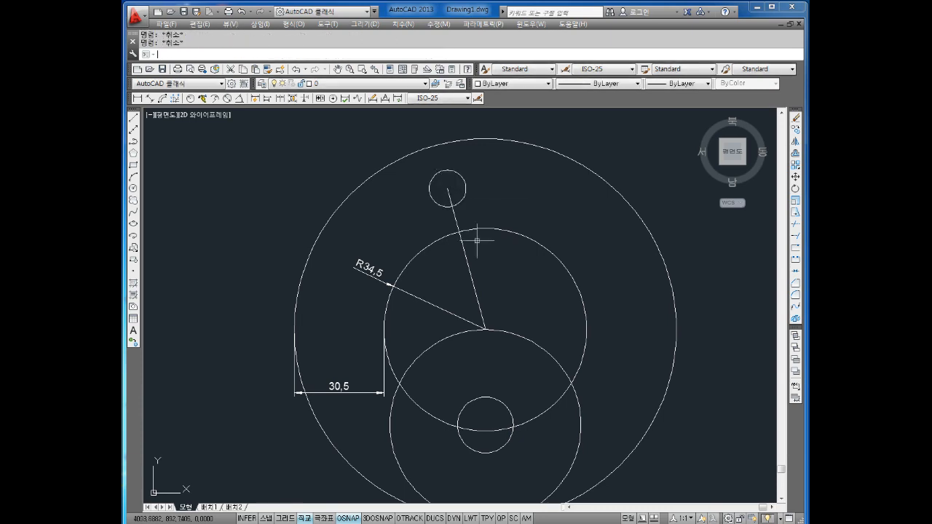
Draw a circle concentric with the 12.5 diameter circle, out to where the angled line crosses the inner large circle
key("Return")
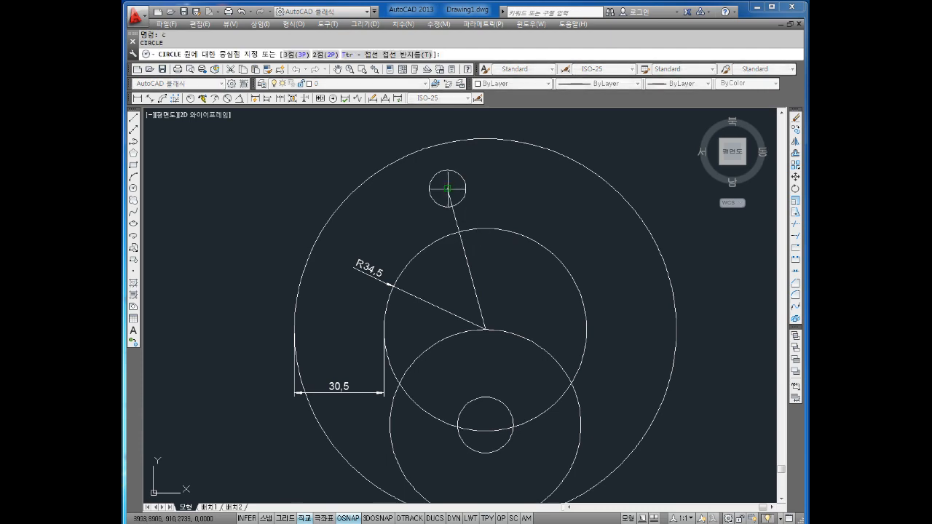
left_click(448, 188)
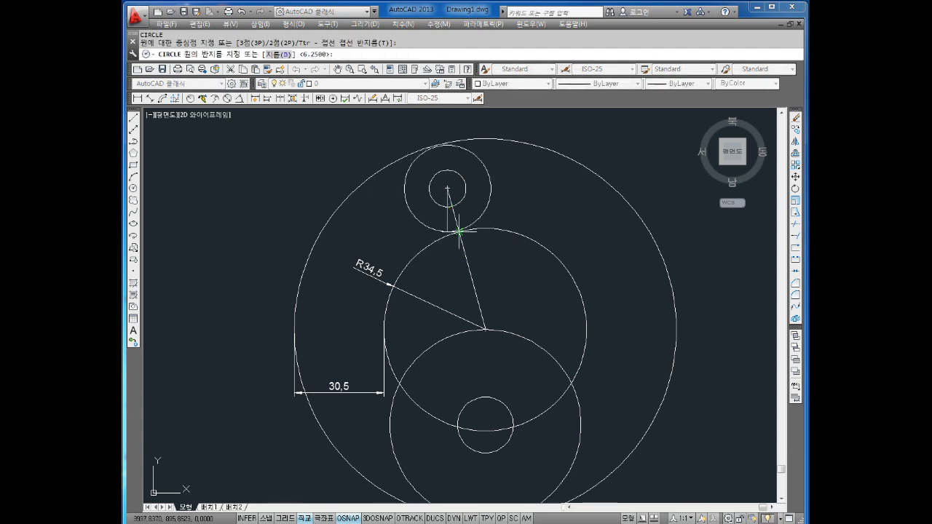
left_click(462, 232)
key("Escape")
key("Escape")
middle_click_drag(541, 230, 522, 208)
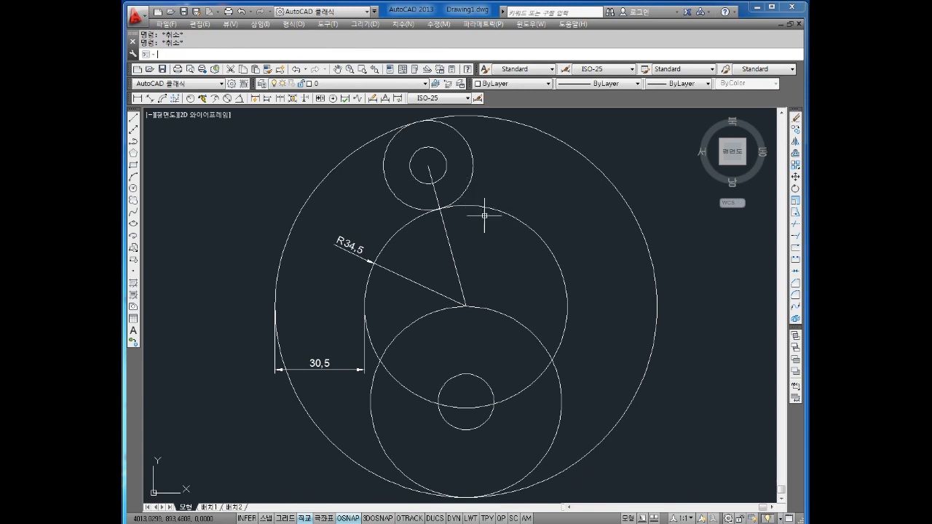
type("tr")
key("space")
key("space")
key("Escape")
key("Escape")
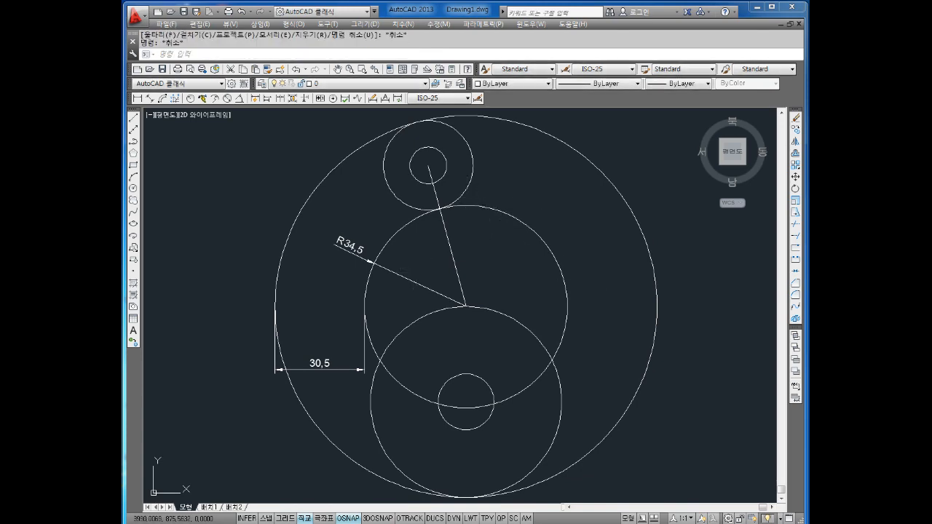
Delete the radius dimension and the horizontal linear dimension from the profile
left_click(418, 274)
left_click(403, 286)
key("Delete")
left_click(329, 345)
left_click(320, 384)
key("Delete")
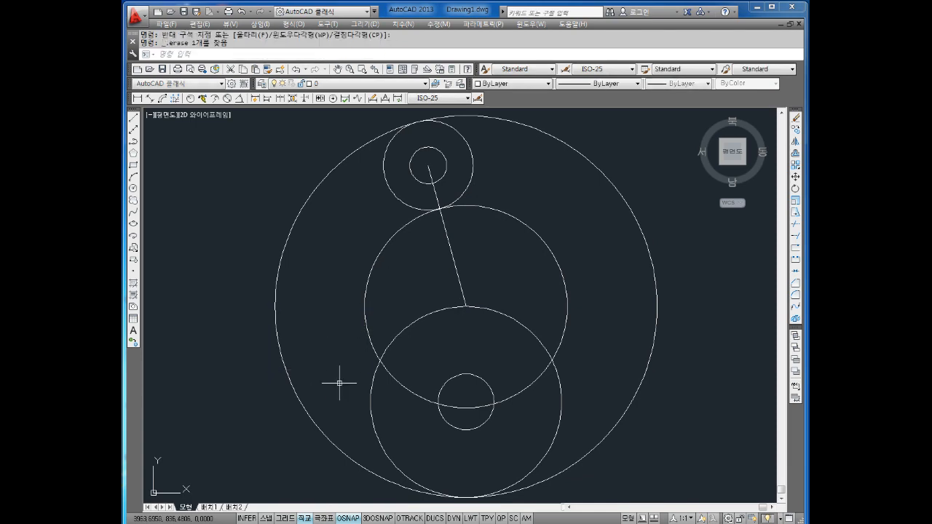
key("Escape")
key("Escape")
Trim away the right-hand arcs of the two large concentric circles between the upper and lower circles
type("tr")
key("space")
key("space")
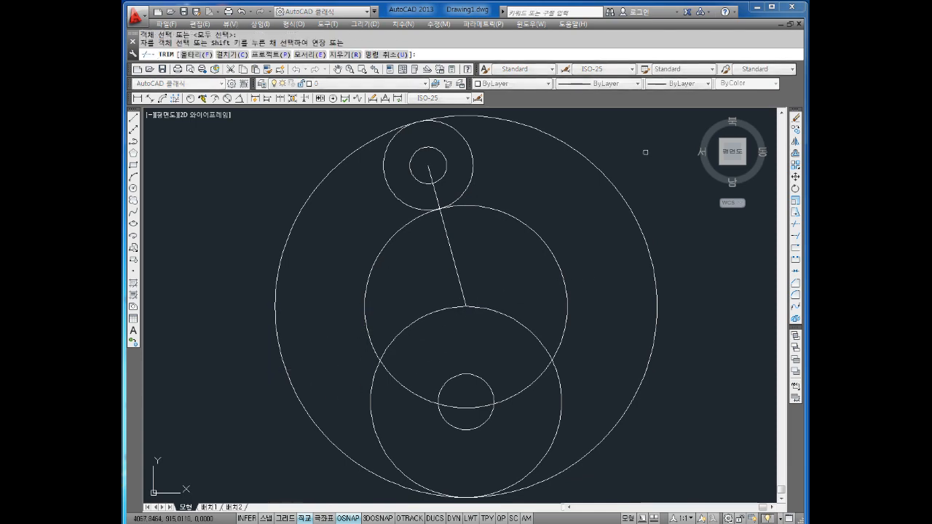
left_click(645, 152)
left_click(595, 215)
middle_click_drag(597, 272, 591, 259)
left_click(588, 213)
left_click(489, 255)
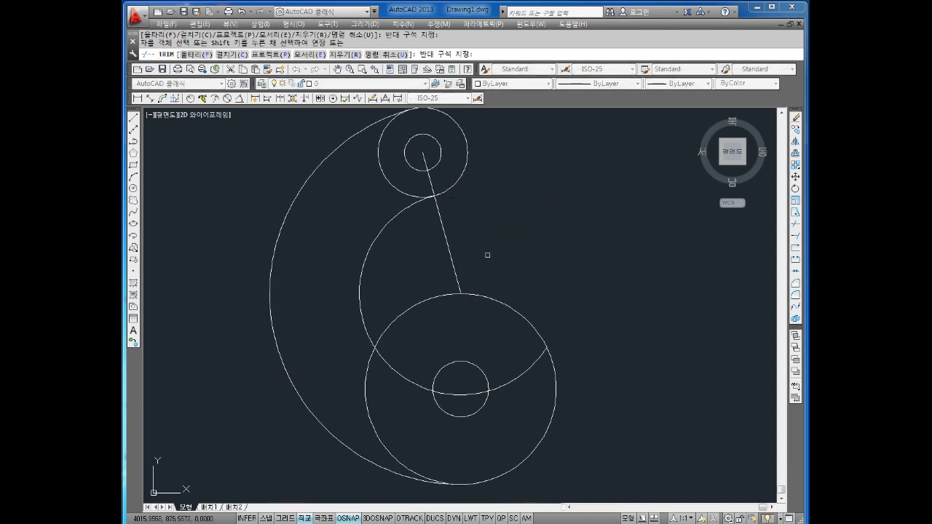
Trim the inner arc segments lying inside the lower circle pair and the angled line's part below the upper circle
left_click(513, 349)
left_click(511, 403)
left_click(469, 381)
left_click(461, 398)
left_click(408, 370)
left_click(391, 403)
left_click(476, 233)
left_click(403, 274)
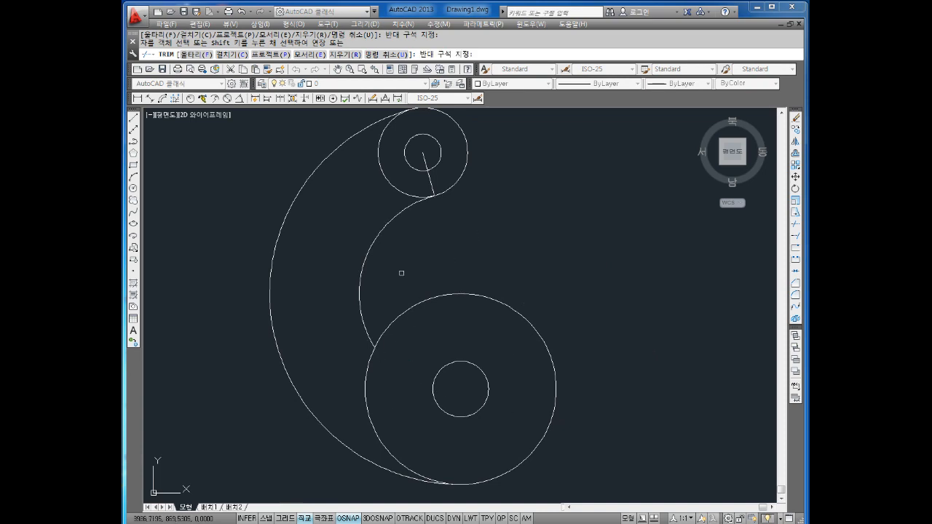
key("Escape")
Delete the leftover stub of the angled line inside the upper circle pair
left_click(429, 176)
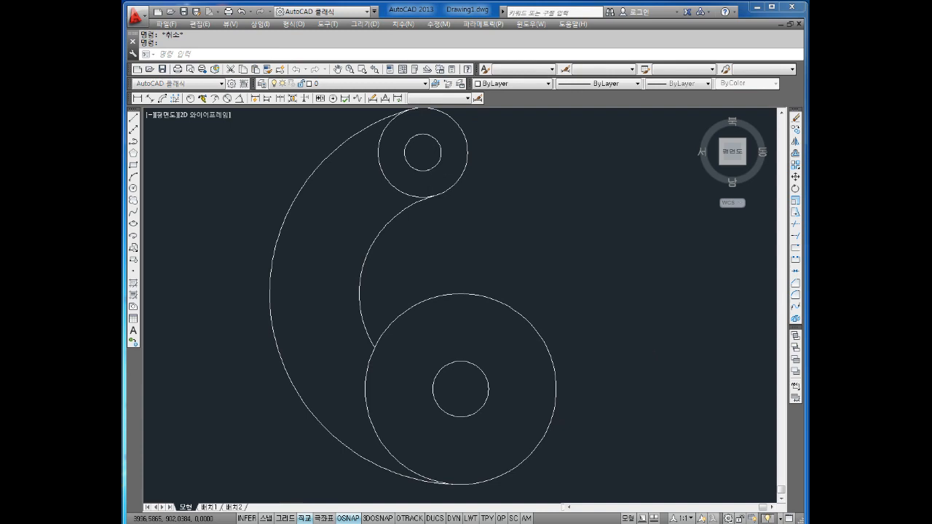
key("Delete")
middle_click_drag(437, 234, 454, 271)
Trim the left arc of the upper outer circle between the two large arcs to form the rounded arm end
key("Escape")
key("Escape")
type("TR")
key("Return")
key("Return")
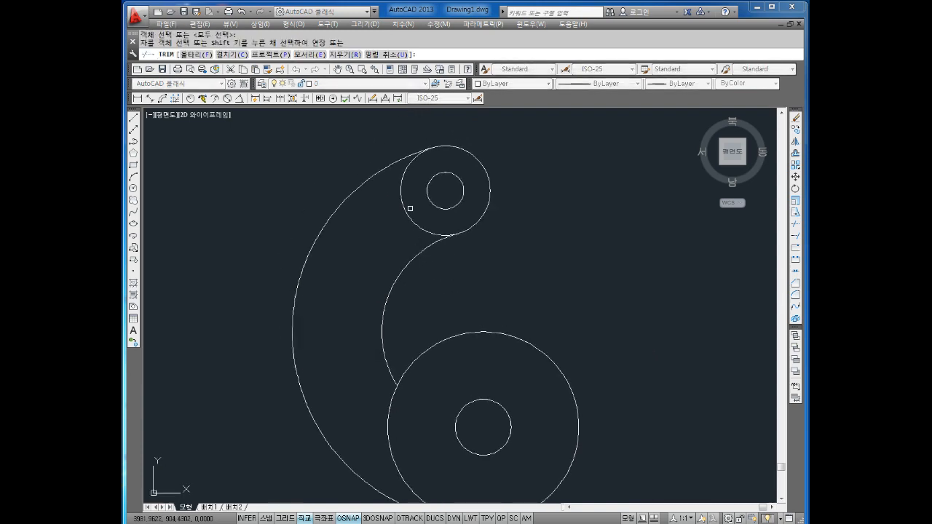
left_click(410, 208)
left_click(342, 266)
key("Escape")
key("Escape")
scroll(407, 208, "down", 2)
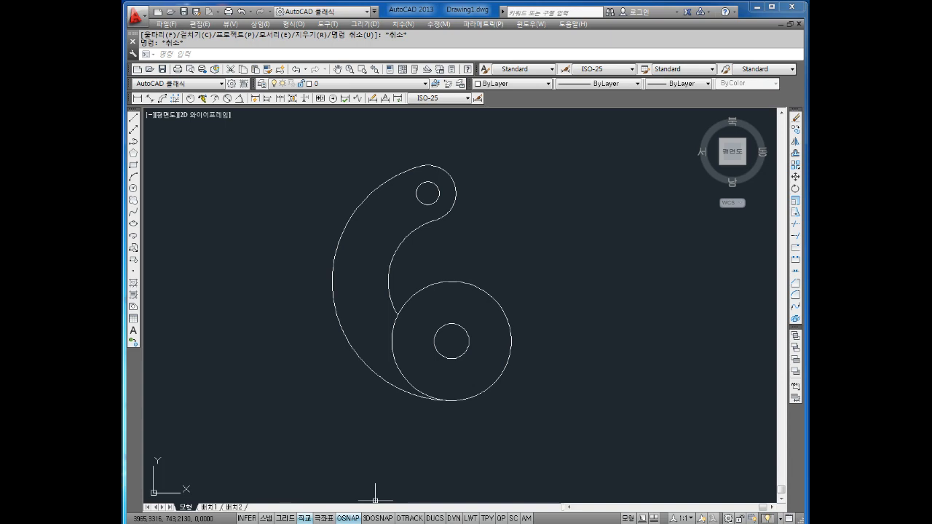
Switch to Calculator
key("alt+Tab")
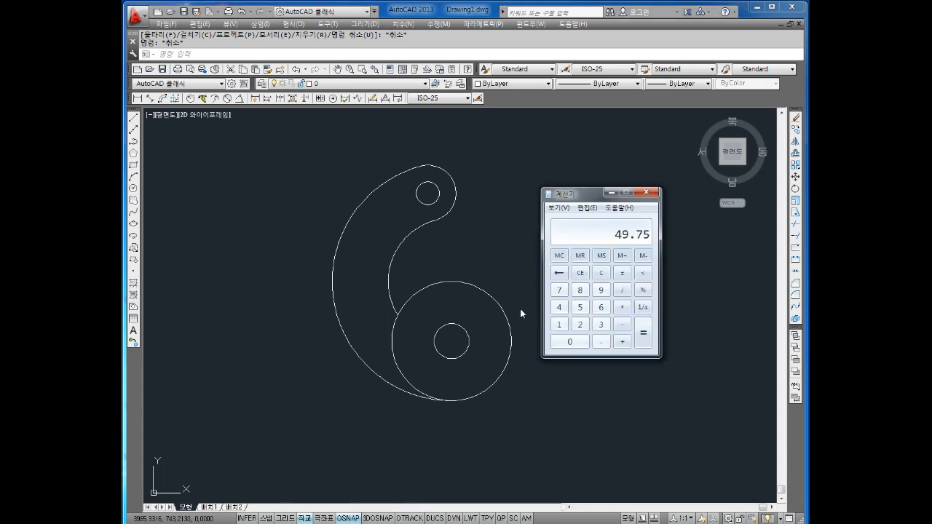
Calculate 30.5 - 12.5 in the calculator and return to the drawing
key("Escape")
type("30.5 - 12.5")
key("Return")
left_click(355, 294)
Offset the large outer arc of the hook inward by 9
type("o")
key("Return")
type("9")
key("Return")
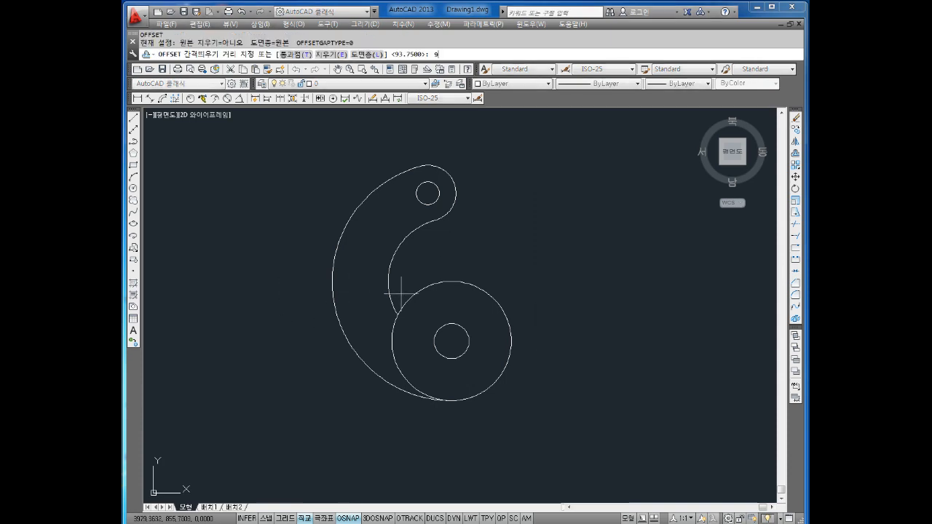
left_click(333, 278)
left_click(347, 280)
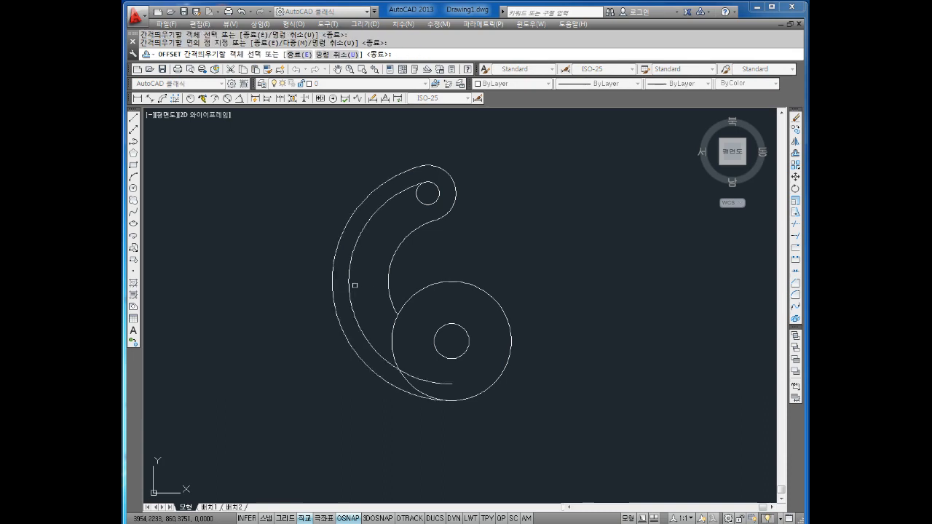
Offset the hook's inner arc by 9 into the band between the inner and outer arcs
left_click(388, 277)
left_click(375, 275)
key("Escape")
key("Escape")
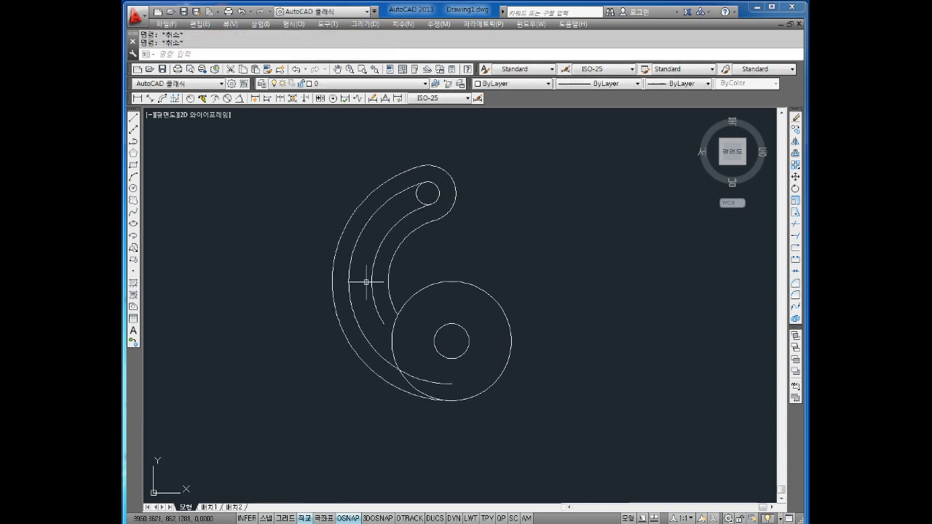
Check the horizontal distance between the two offset arcs with a linear dimension, without placing it
left_click(137, 98)
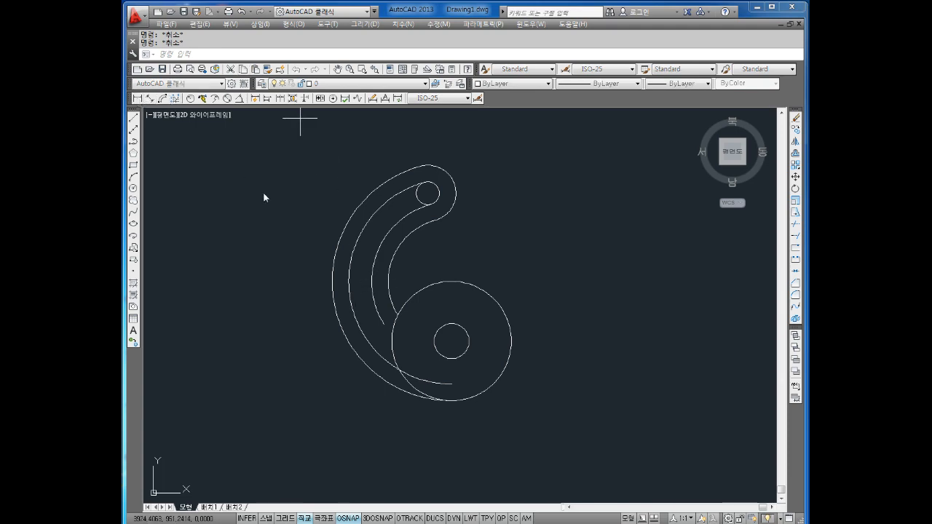
left_click(369, 289)
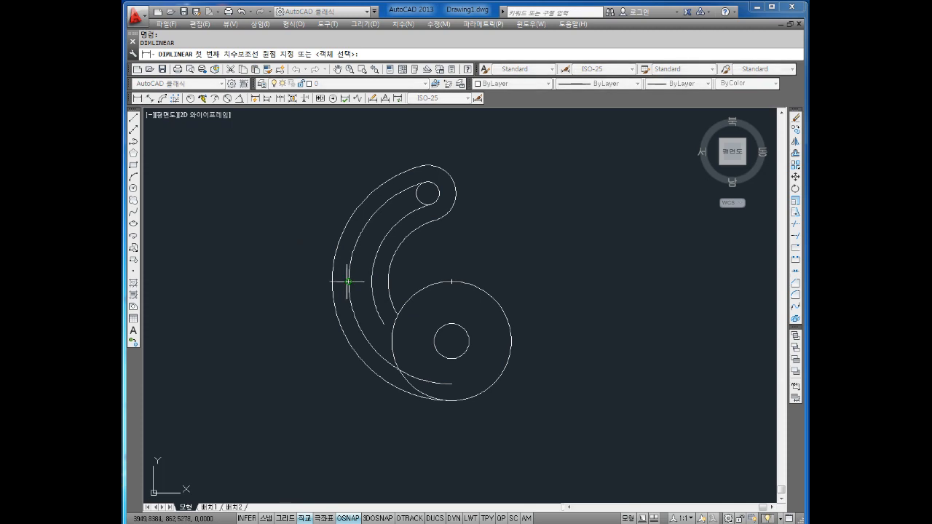
left_click(372, 281)
key("Escape")
key("Escape")
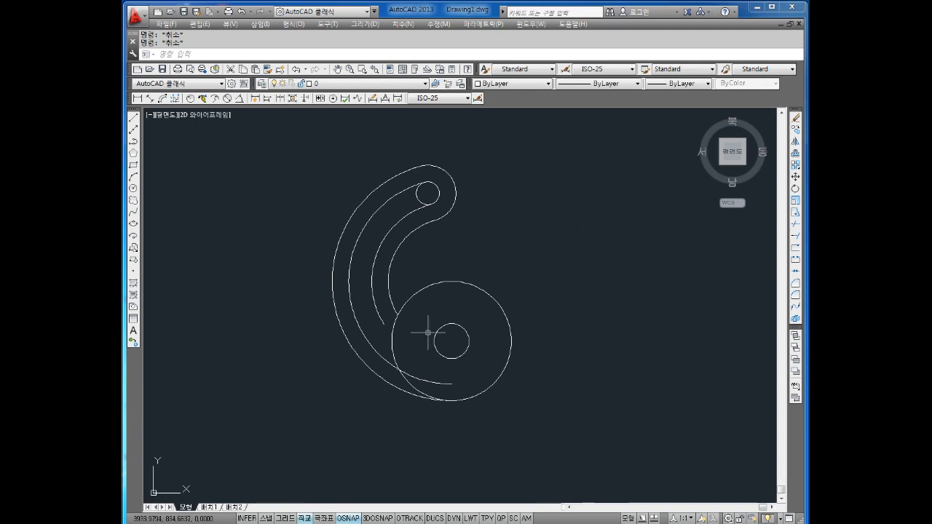
Draw a construction line 49.75 long from the large circle's top quadrant diagonally down to the lower left
scroll(413, 329, "up", 2)
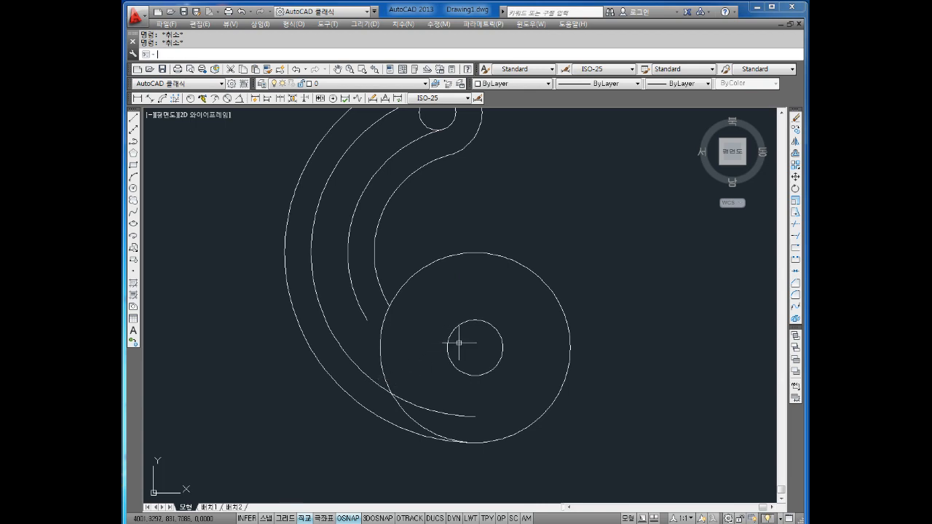
type("l")
key("Return")
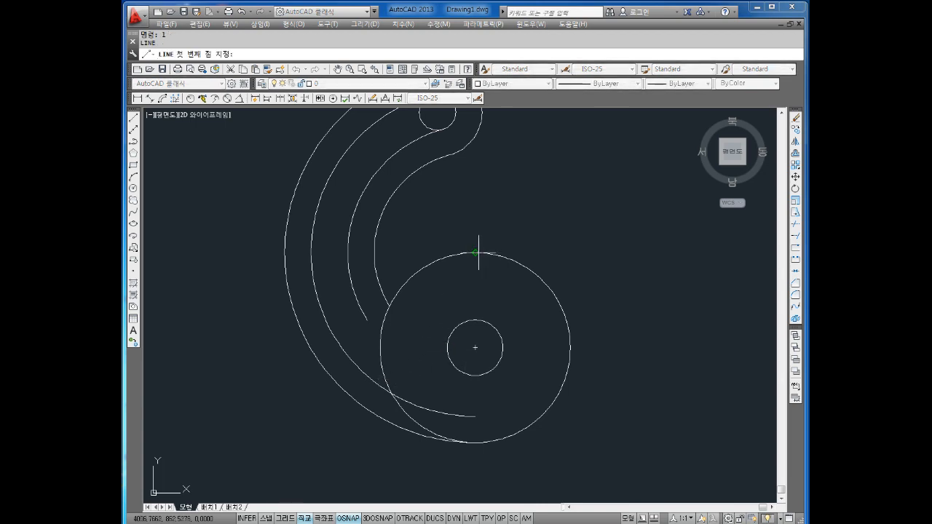
left_click(475, 254)
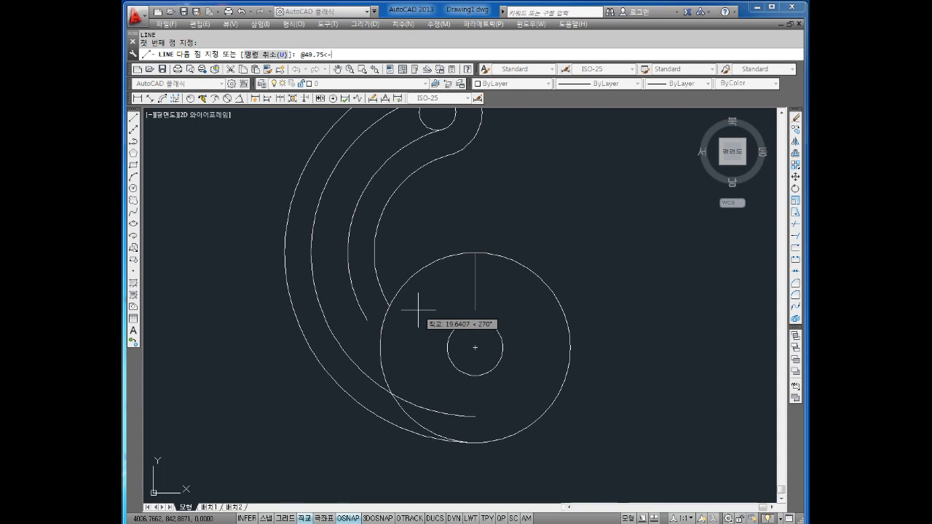
type("0")
key("Return")
key("Escape")
key("Escape")
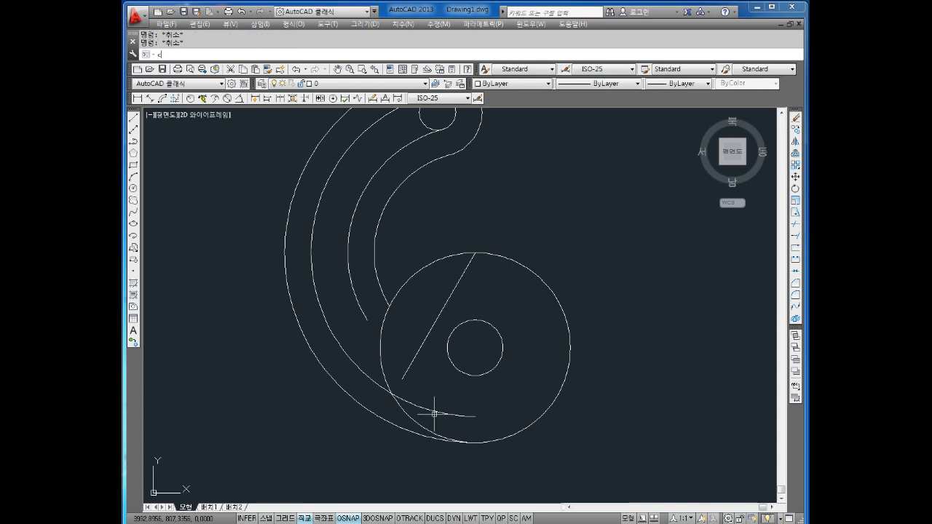
Draw a circle with diameter 12.5 centred on the lower end of the construction line
type("c")
key("Return")
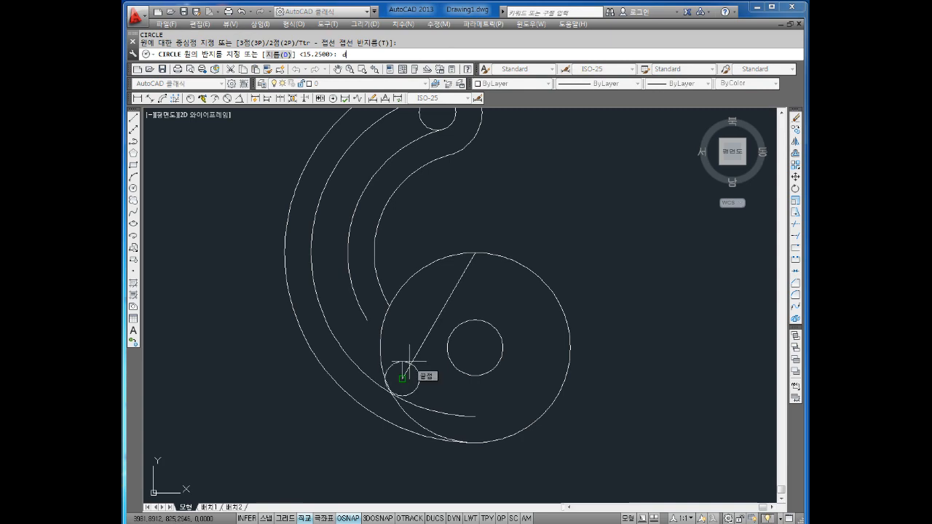
key("Return")
type("12.5")
key("Return")
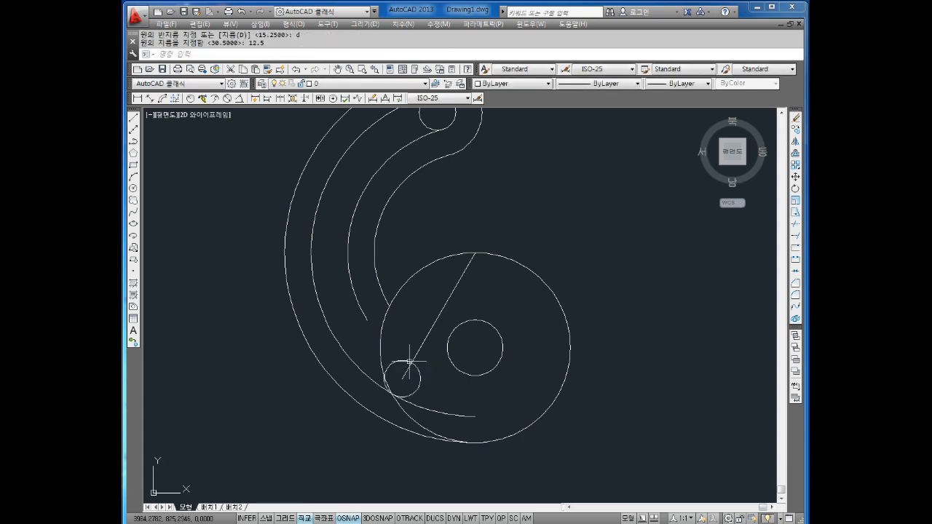
key("Escape")
key("Escape")
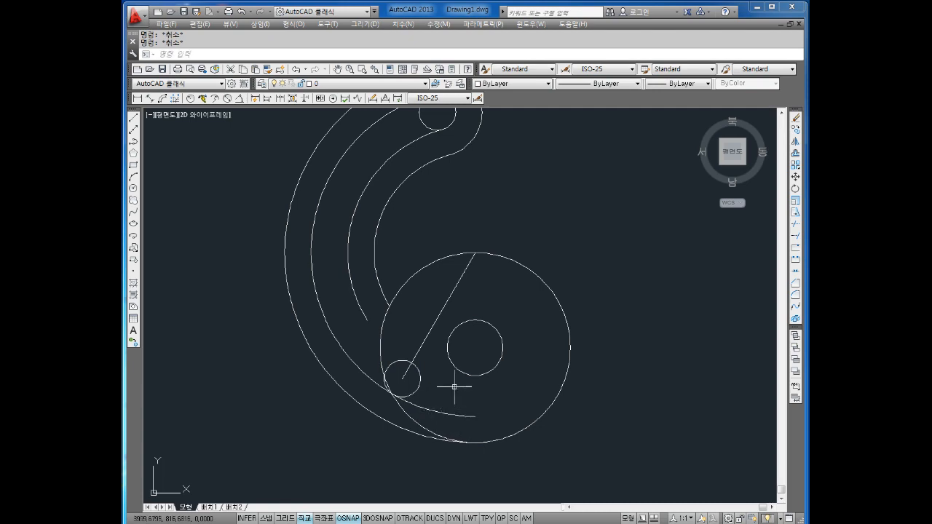
Try to trim the large circle with the hook's inner arc as the only cutting edge
type("tr")
key("Escape")
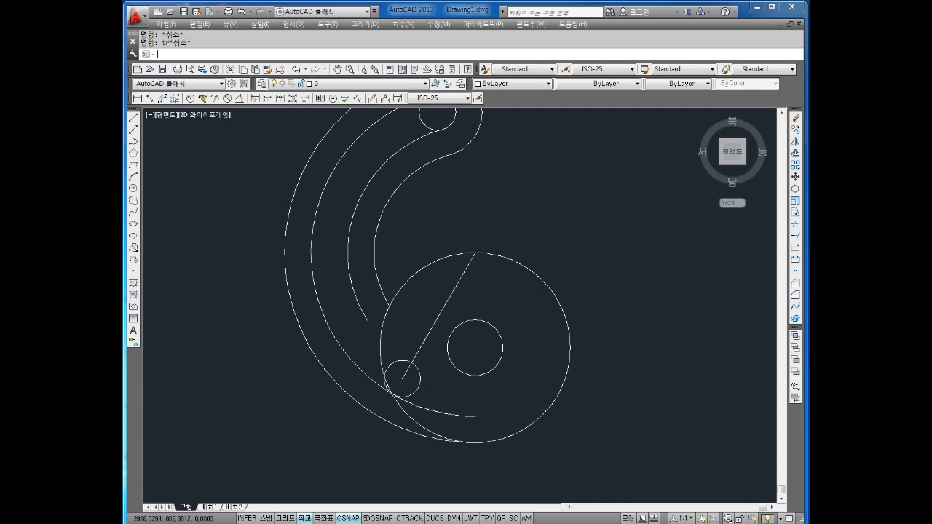
type("tr")
key("Return")
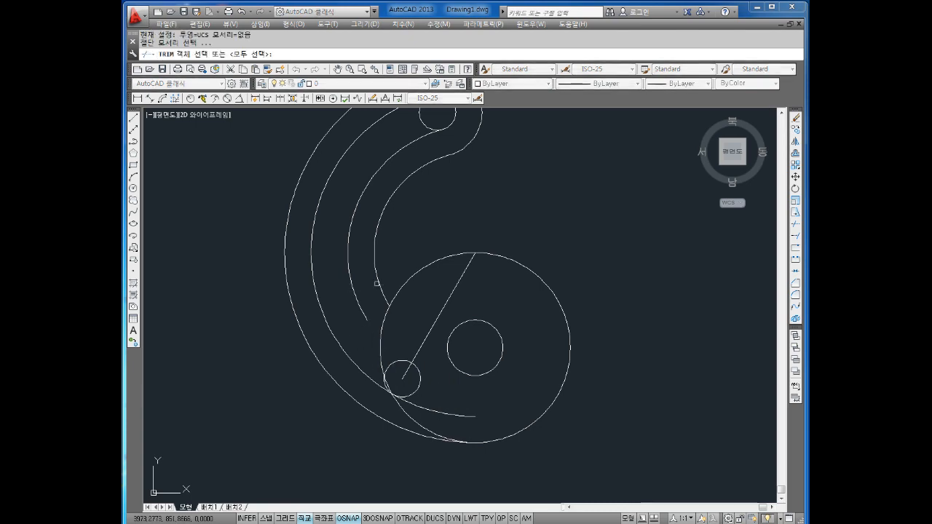
key("Return")
key("Return")
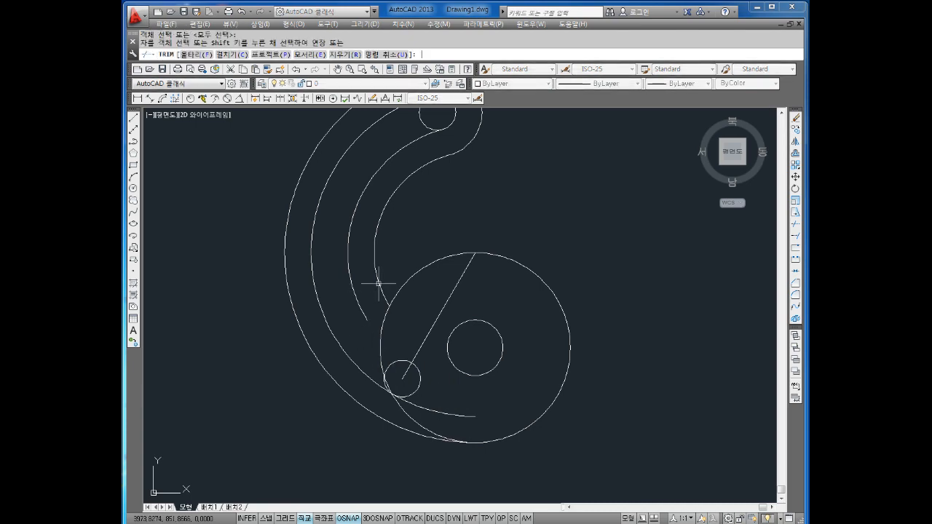
key("Return")
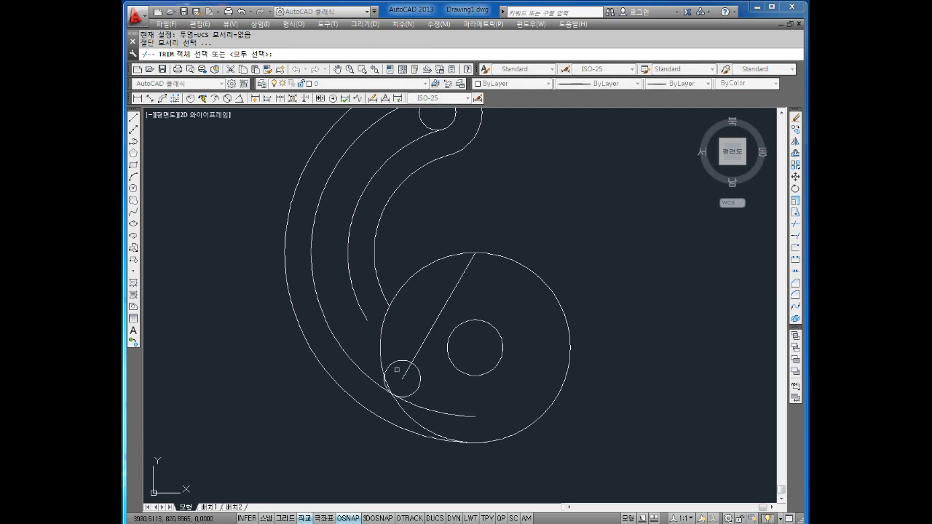
left_click(380, 284)
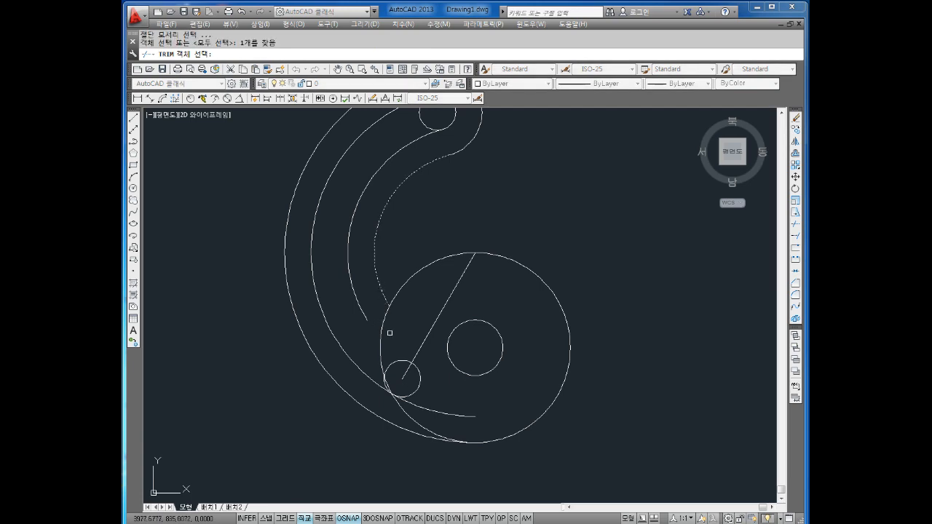
key("Return")
left_click(385, 321)
key("Return")
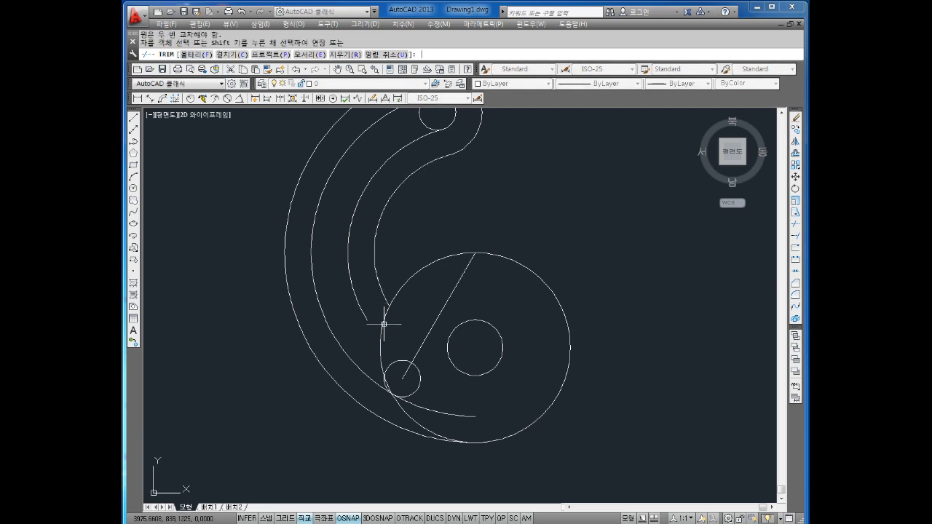
Trim the large circle's left segment between the hook's inner arc and the 9 offset of the outer arc
key("Return")
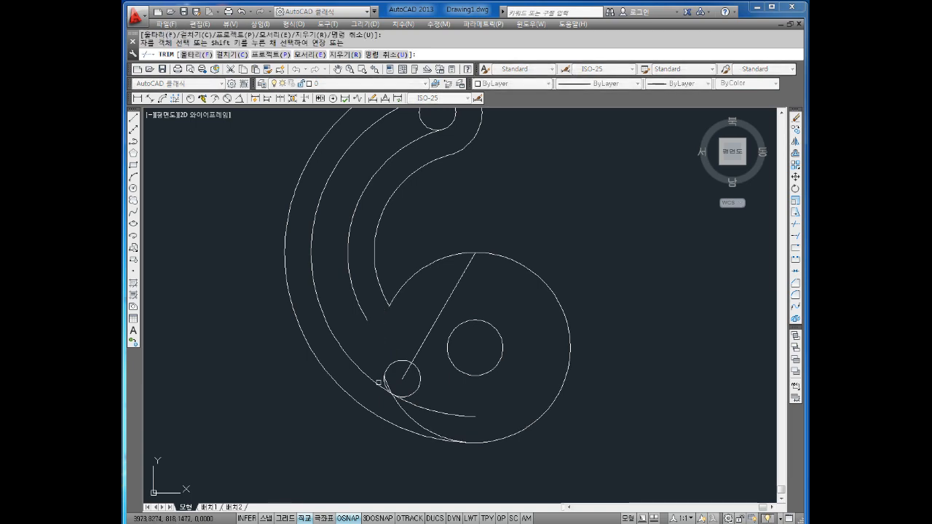
scroll(380, 386, "up", 4)
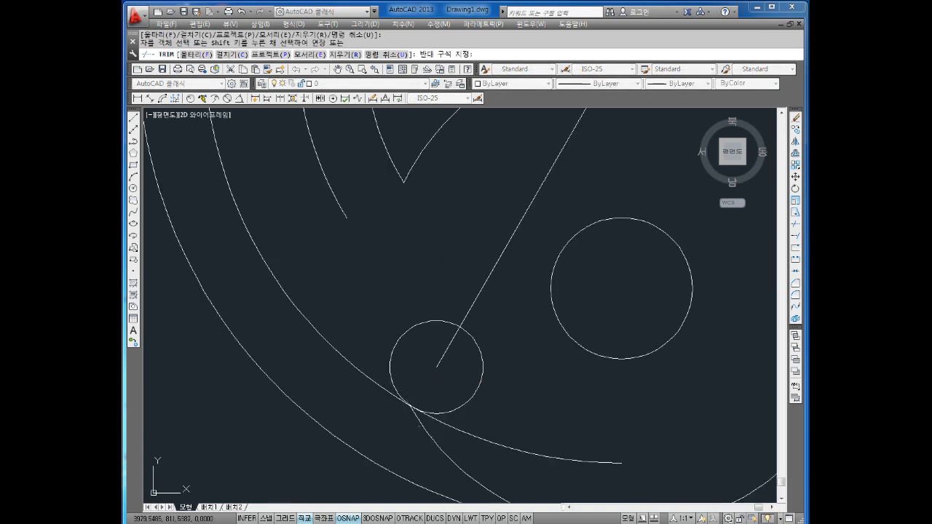
scroll(423, 433, "down", 4)
key("Escape")
key("Escape")
Trim the large circle's leftover lower-left segment up to where it meets the hook's outer arc
left_click(437, 443)
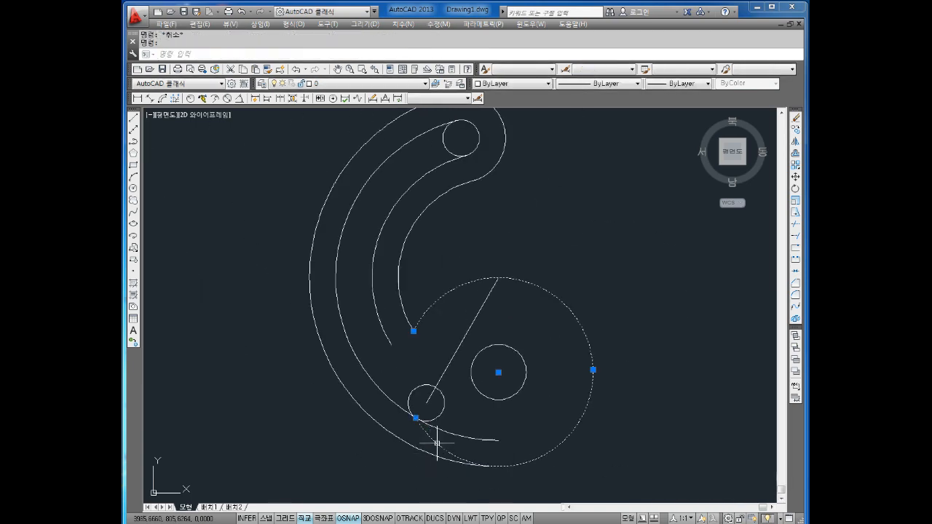
key("Escape")
type("tr")
key("Return")
key("Return")
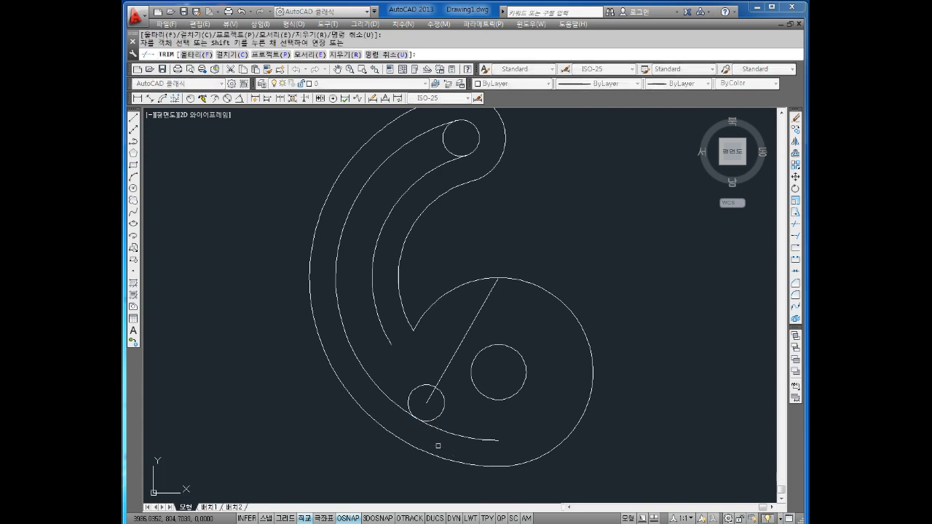
key("Escape")
key("Escape")
key("Escape")
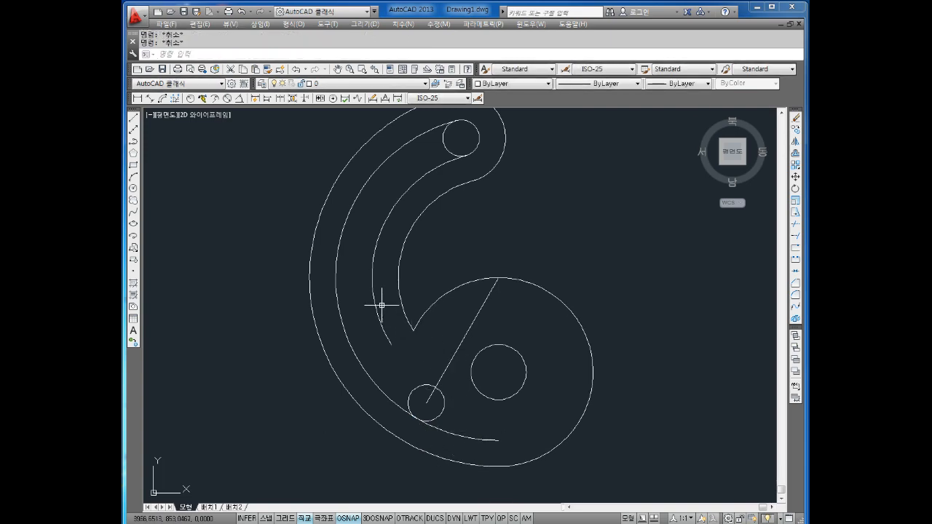
Delete the short offset arc beside the hook's inner edge
left_click(382, 305)
left_click(367, 330)
key("Delete")
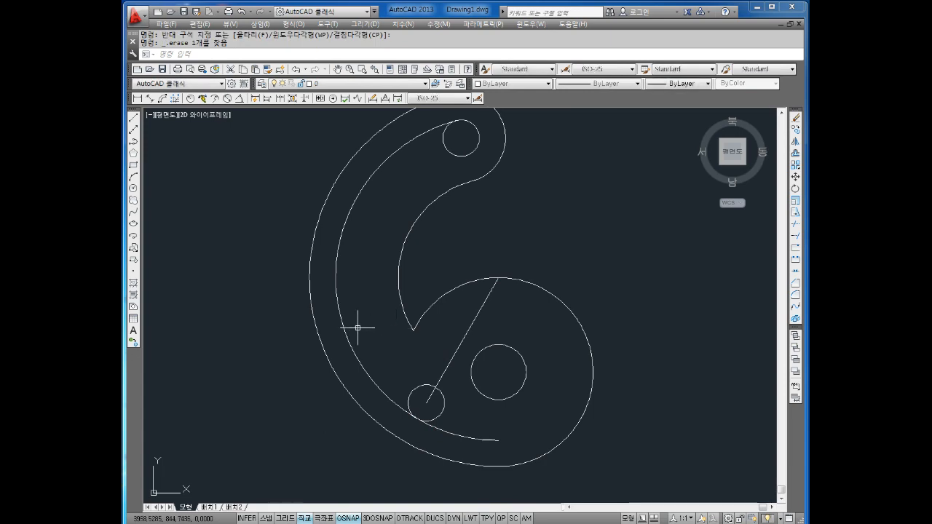
key("Escape")
key("Escape")
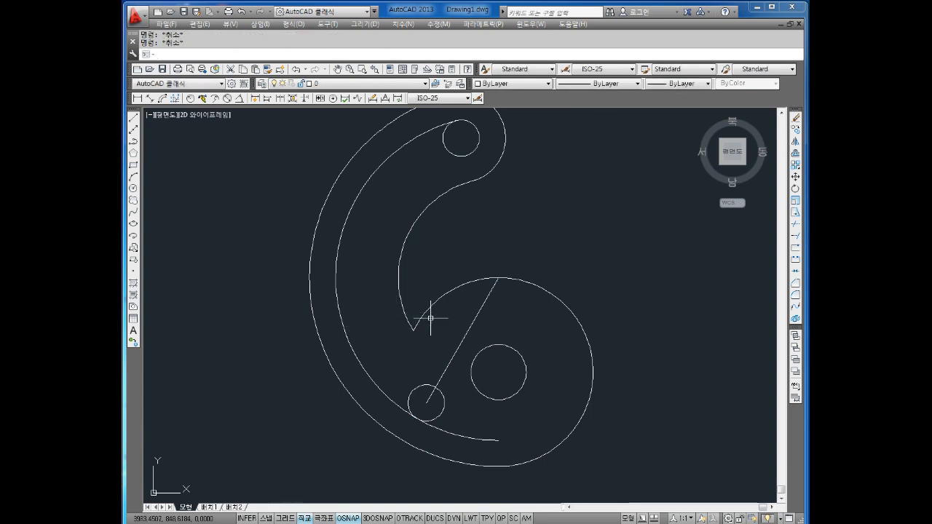
Offset the slot's outer arc inward by 12.5 to form the slot's inner side
type("o")
key("Return")
type("12.5")
key("Return")
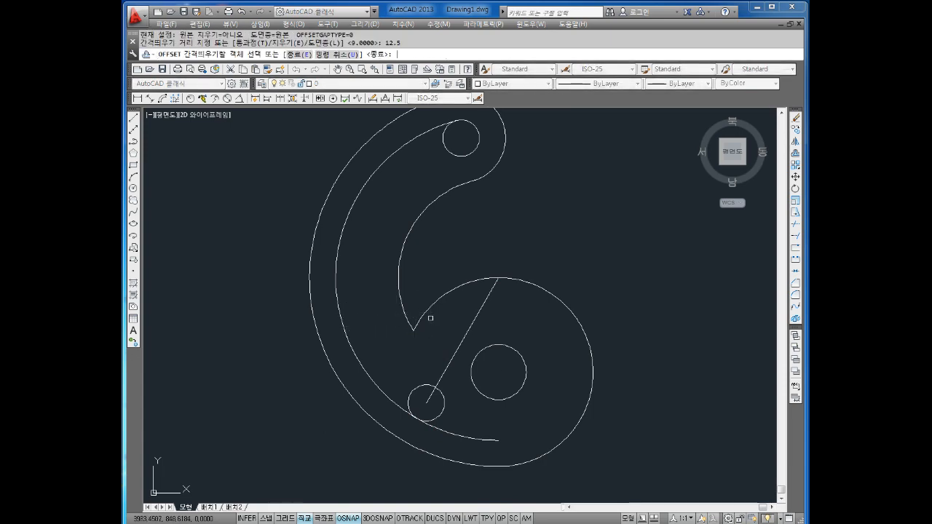
left_click(347, 334)
left_click(345, 328)
key("Escape")
key("Escape")
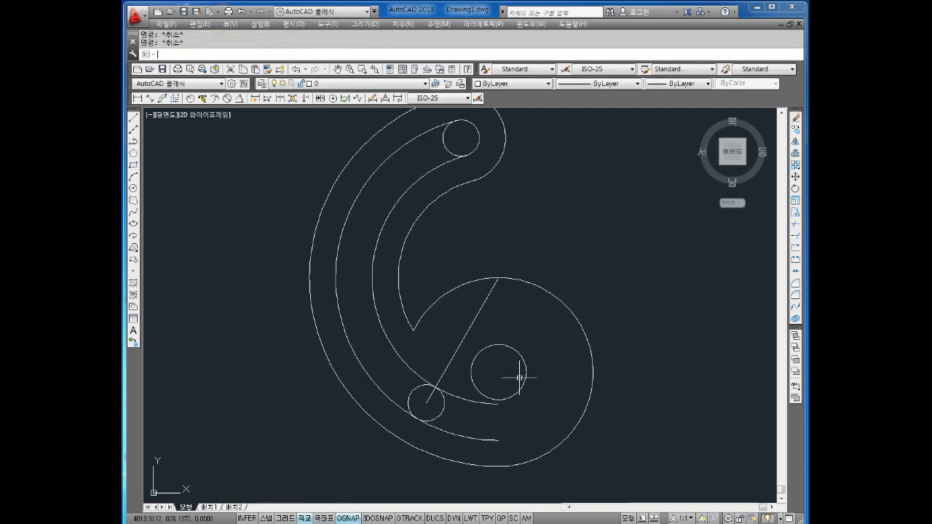
Trim the excess slot arcs and the inner halves of both small end circles to leave a closed curved slot
type("tr")
key("Return")
key("Return")
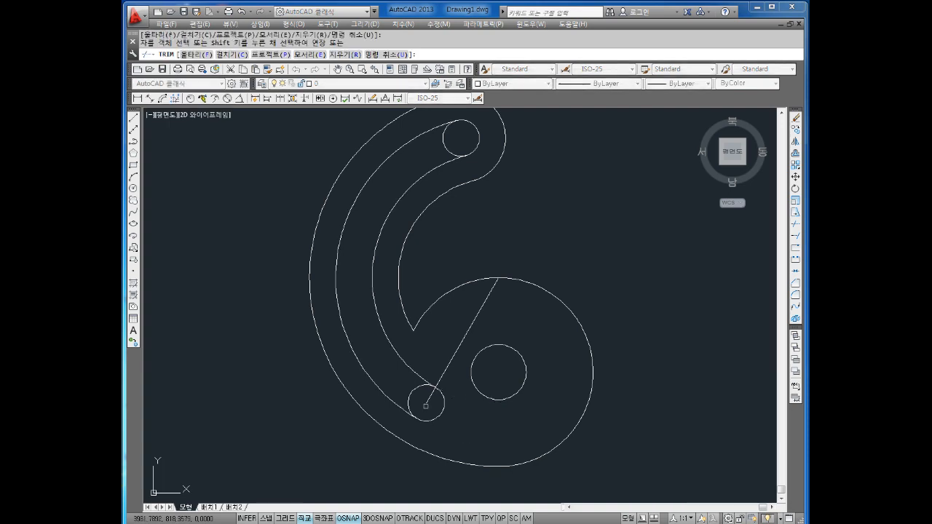
middle_click_drag(424, 278, 429, 312)
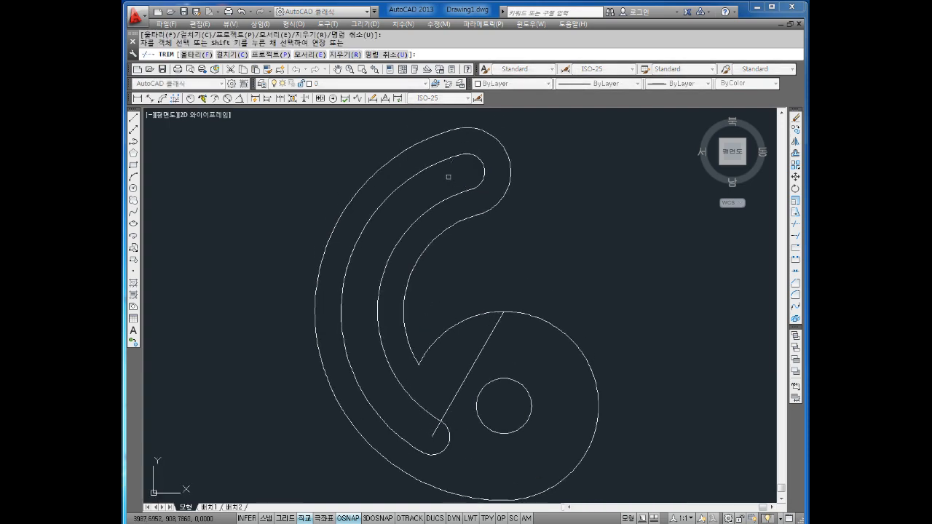
key("Escape")
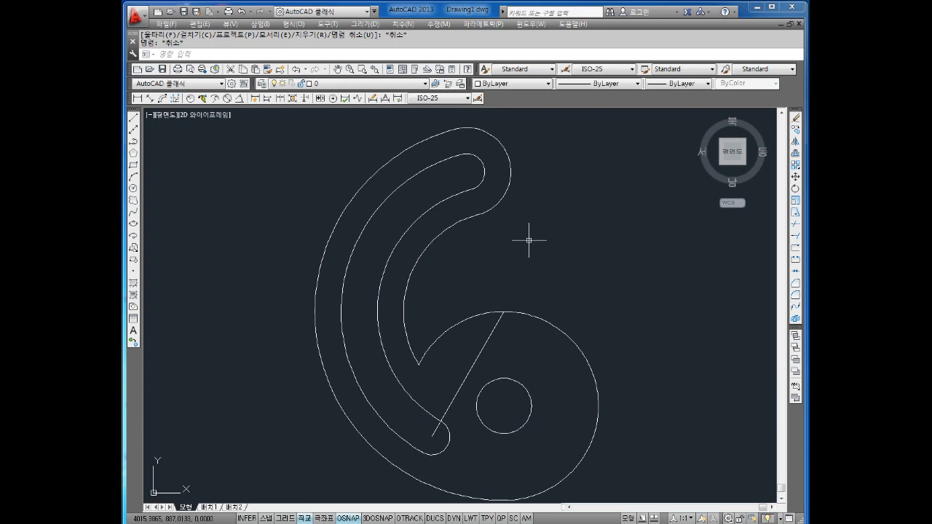
Delete the diagonal construction line between the large circle's top and the slot's lower end
middle_click_drag(530, 241, 500, 222)
left_click(453, 324)
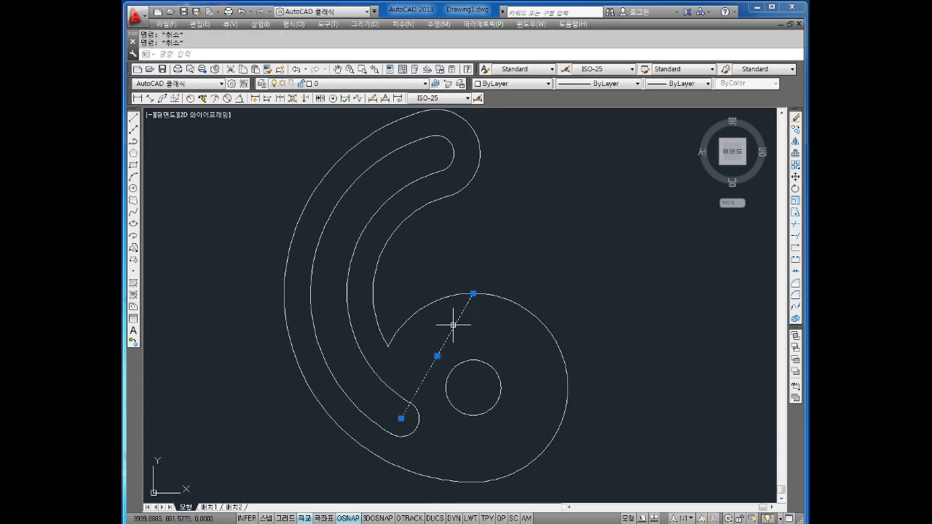
key("Delete")
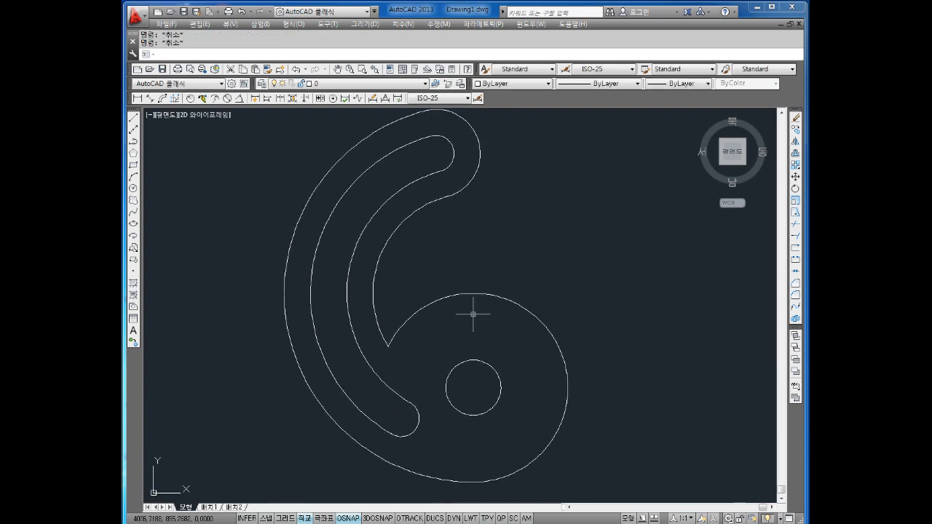
Fillet the sharp inner corner between the hub's outer arc and the hook's inner edge with radius 10
type("f")
key("Return")
type("r")
key("Return")
type("10")
key("Return")
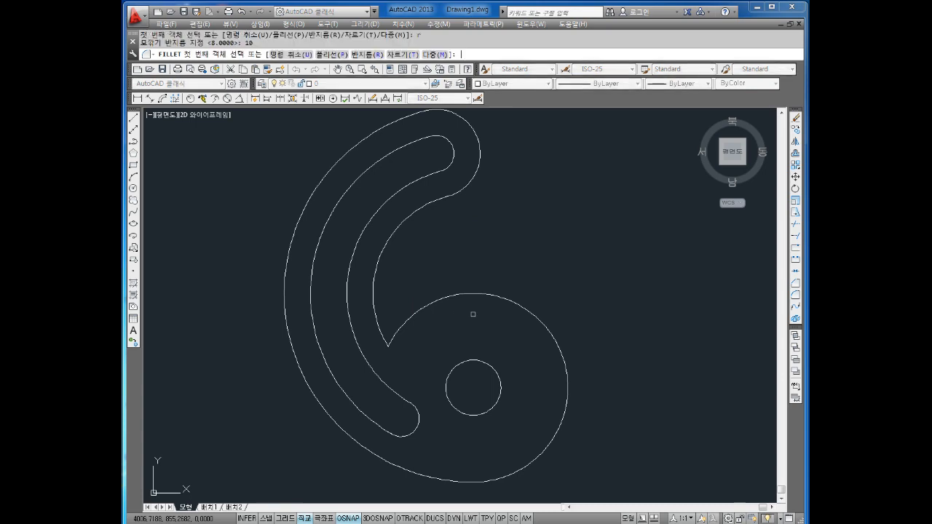
left_click(397, 325)
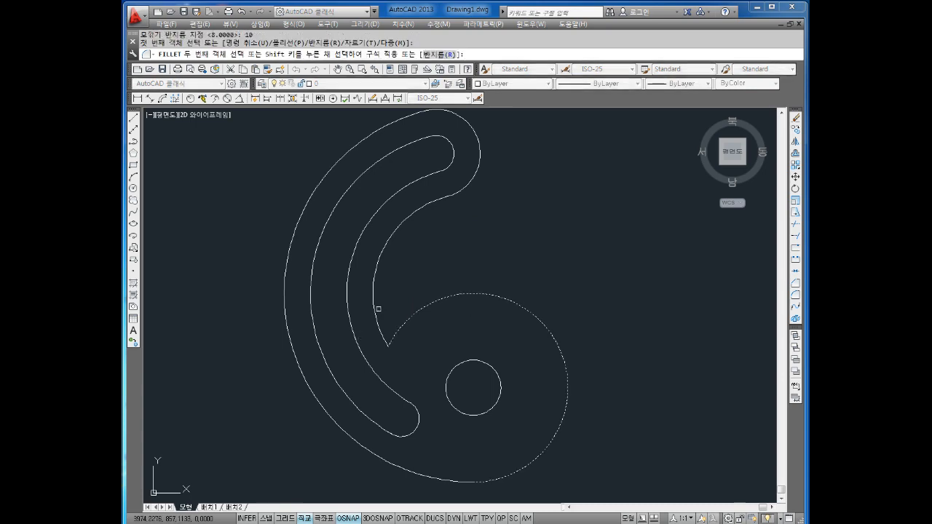
key("Escape")
key("Escape")
scroll(481, 289, "down", 2)
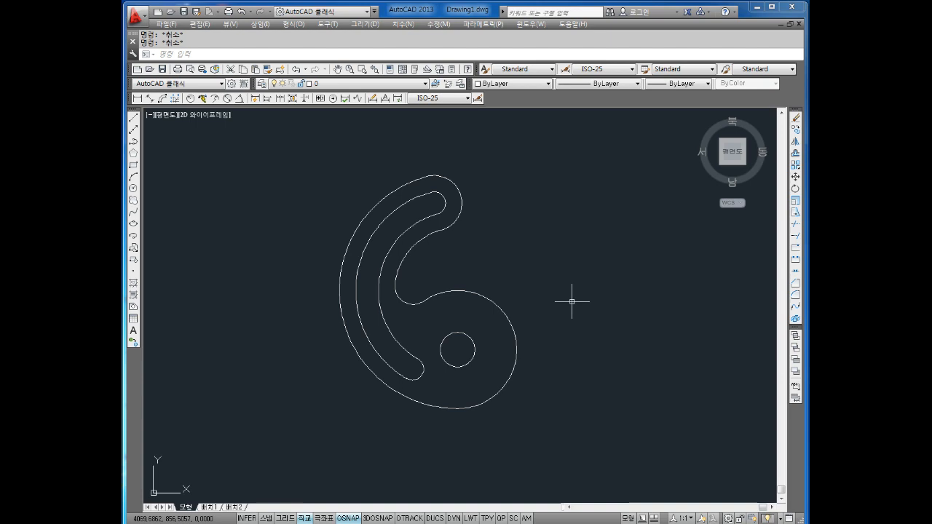
Draw a circle of diameter 25 in the empty area to the right of the finished hook part
middle_click_drag(606, 333, 372, 306)
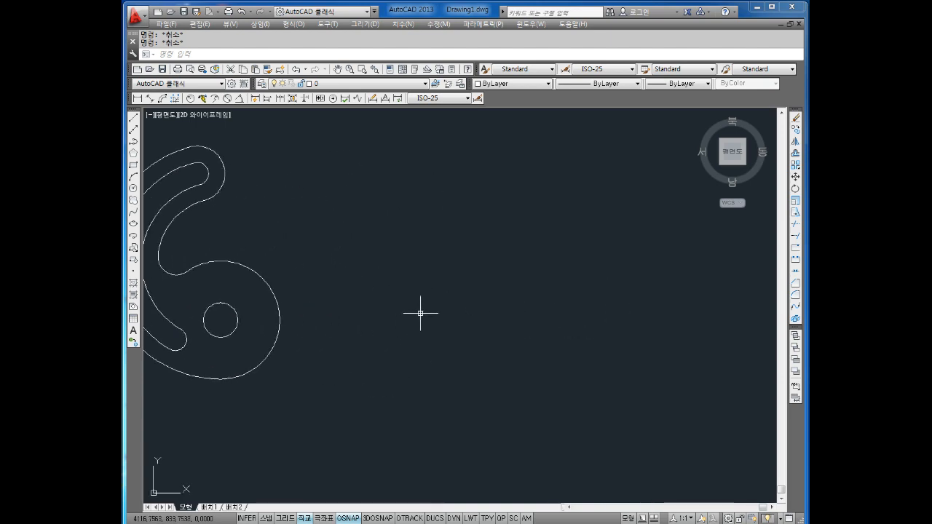
middle_click_drag(536, 265, 468, 263)
type("c")
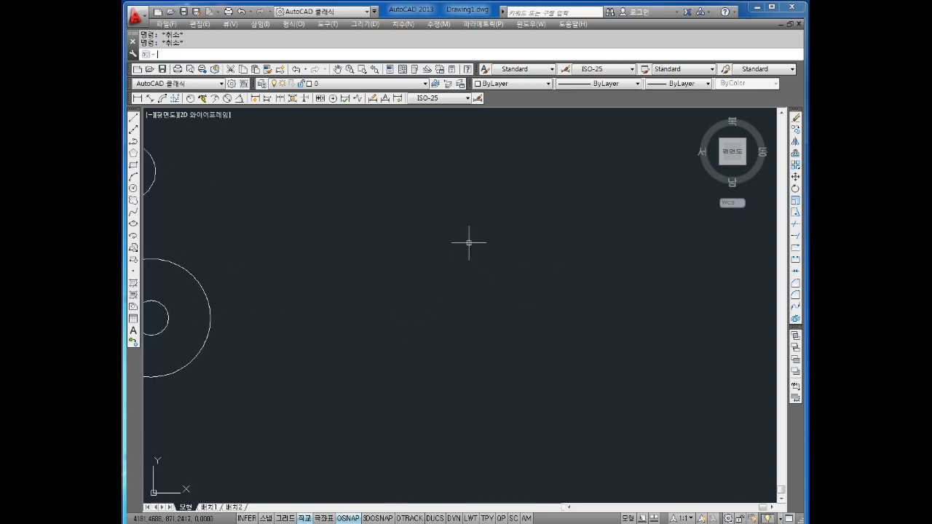
key("Return")
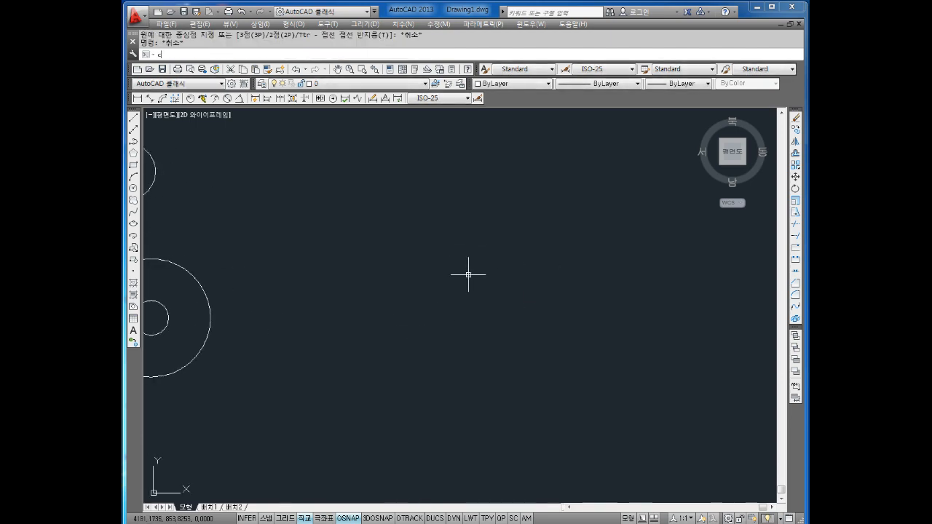
left_click(412, 187)
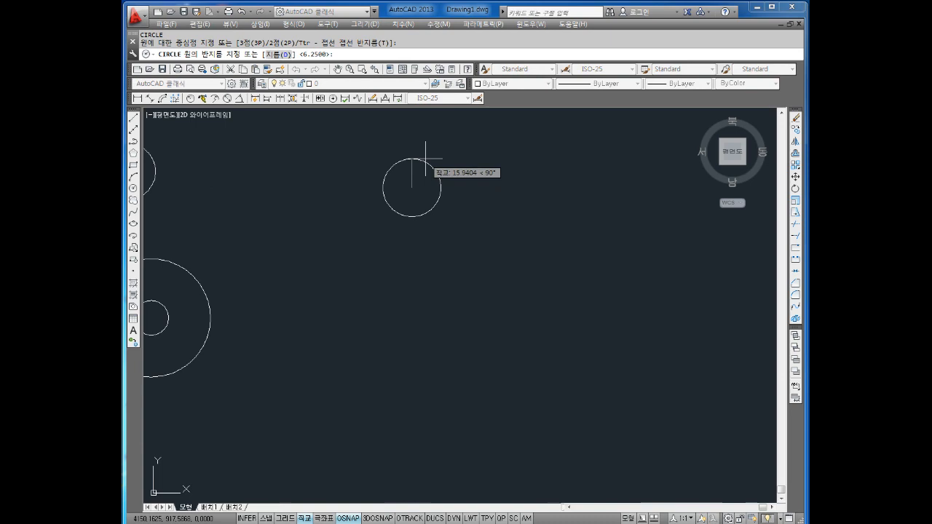
type("d")
key("Return")
type("25")
key("Return")
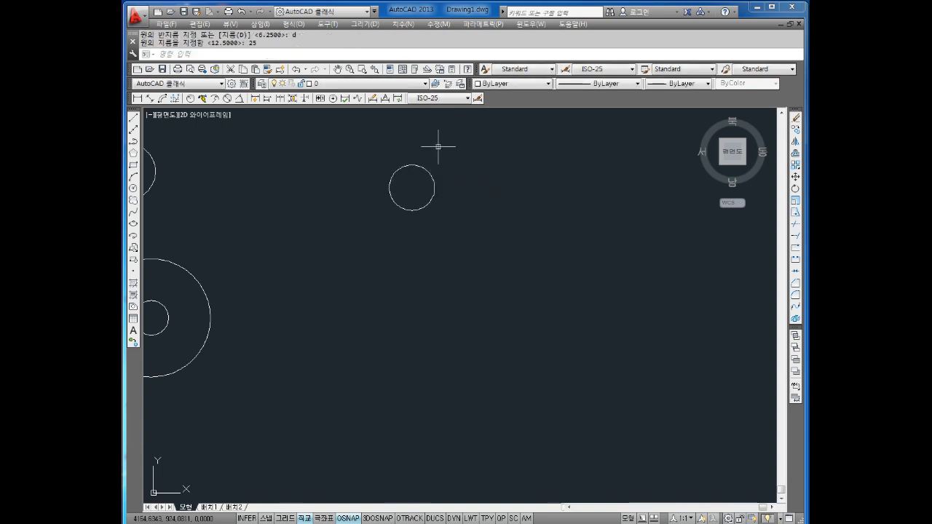
Draw a concentric circle of radius 25 around the 25-diameter circle
type("c")
key("Return")
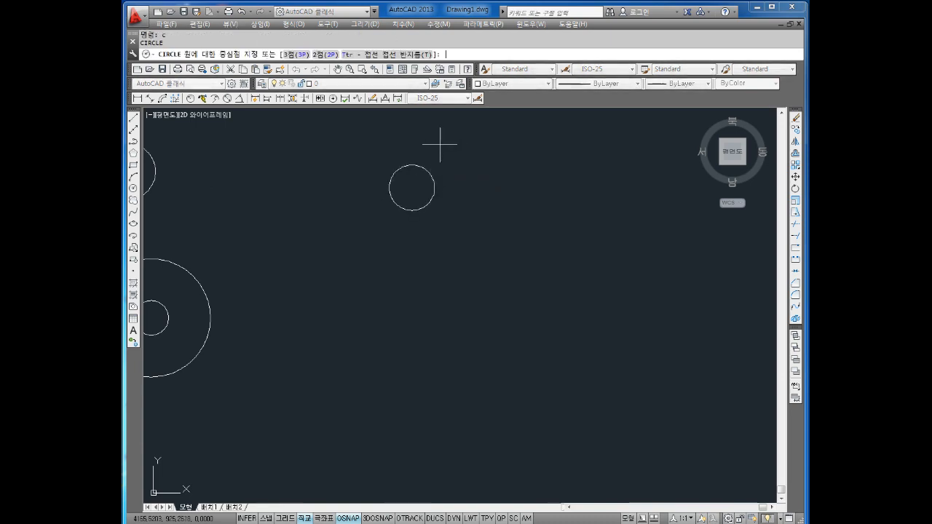
left_click(413, 186)
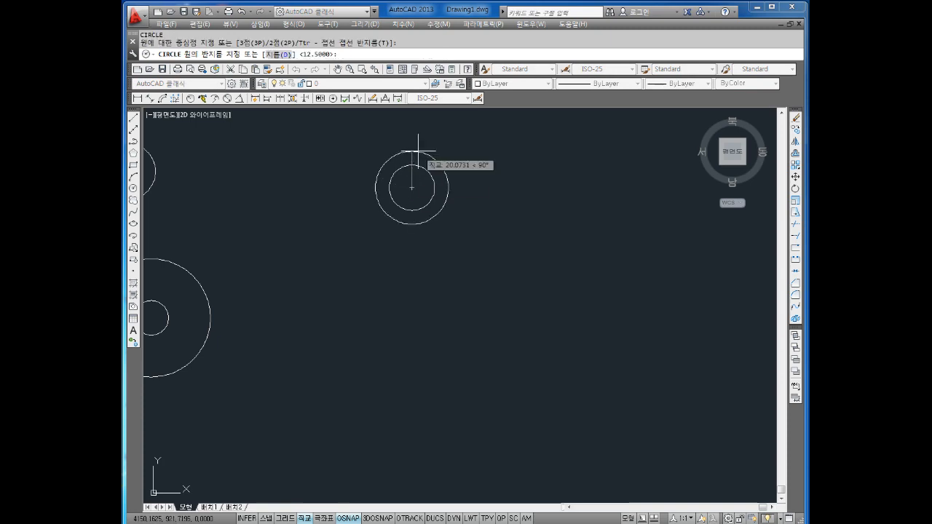
type("25")
key("Return")
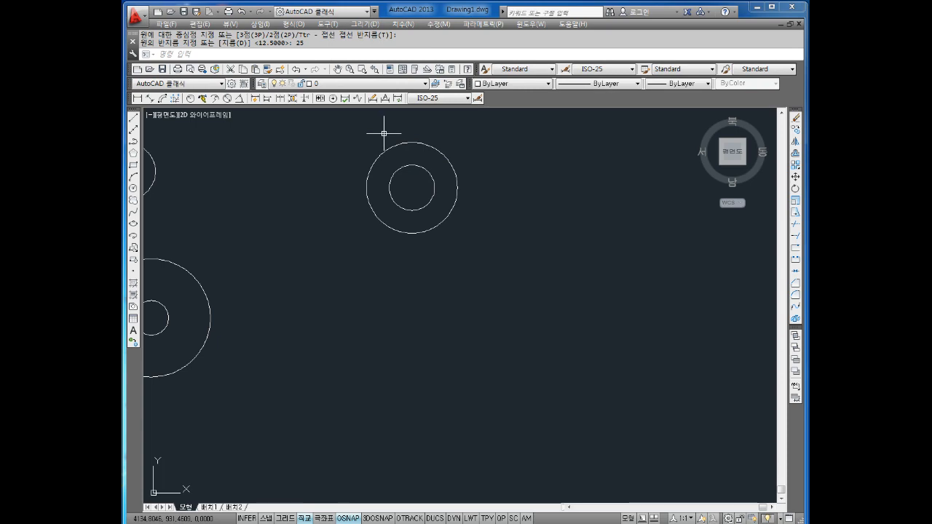
key("Escape")
key("Escape")
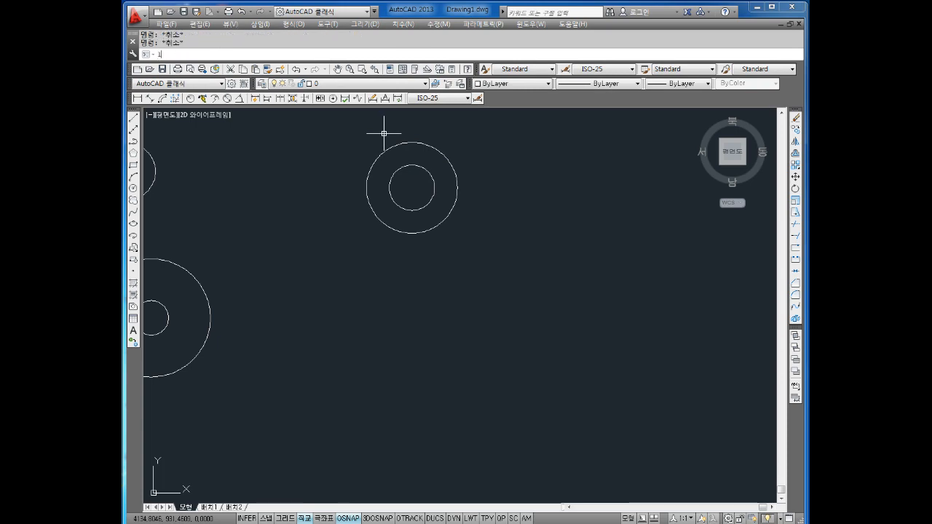
Draw connected lines from the concentric circles' centre, 108 straight down and 42 to the right, plus a short collinear segment extending the base
type("l")
key("Return")
left_click(412, 188)
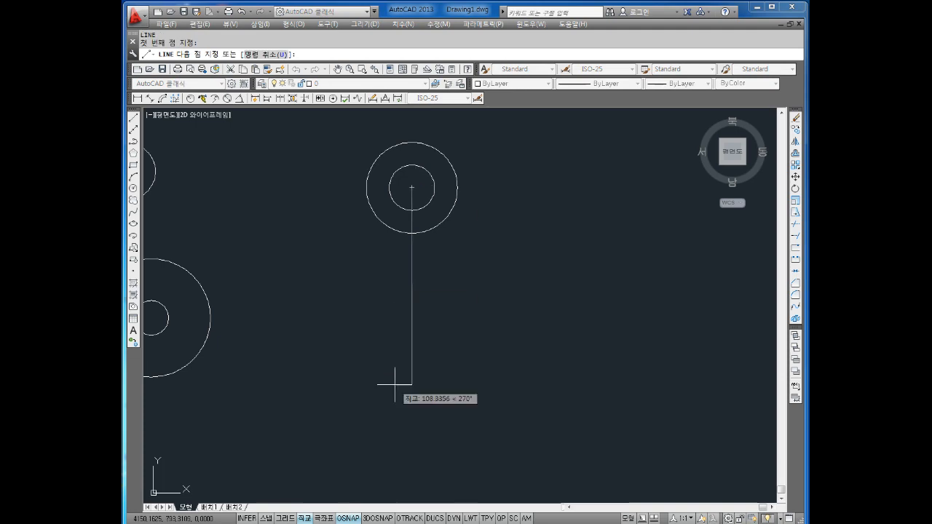
type("108")
key("Return")
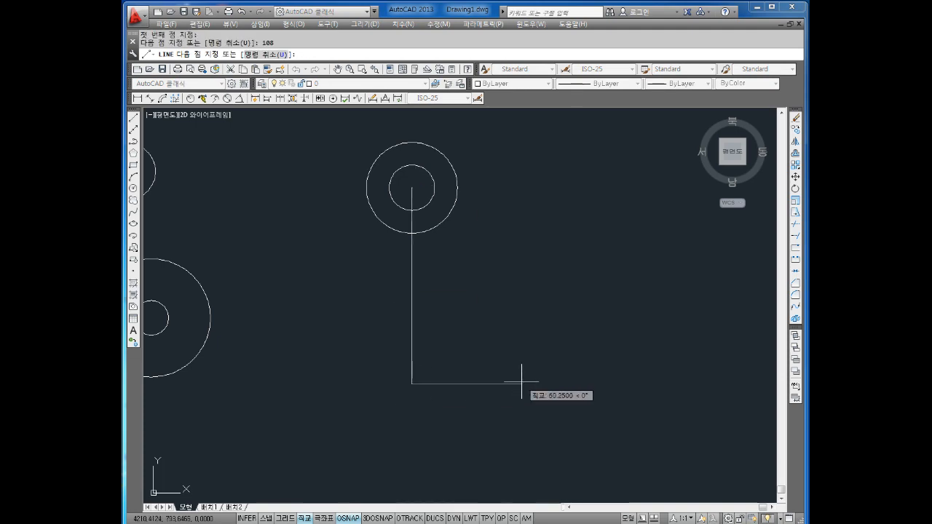
type("42")
key("Return")
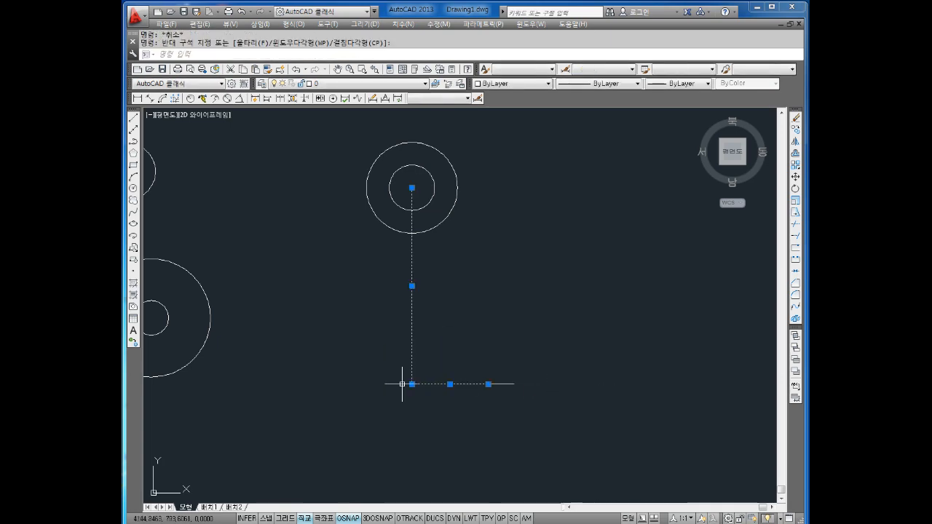
Change the colour of the 108 vertical line and the 42 horizontal line to yellow as construction lines
left_click(521, 84)
left_click(497, 124)
key("Escape")
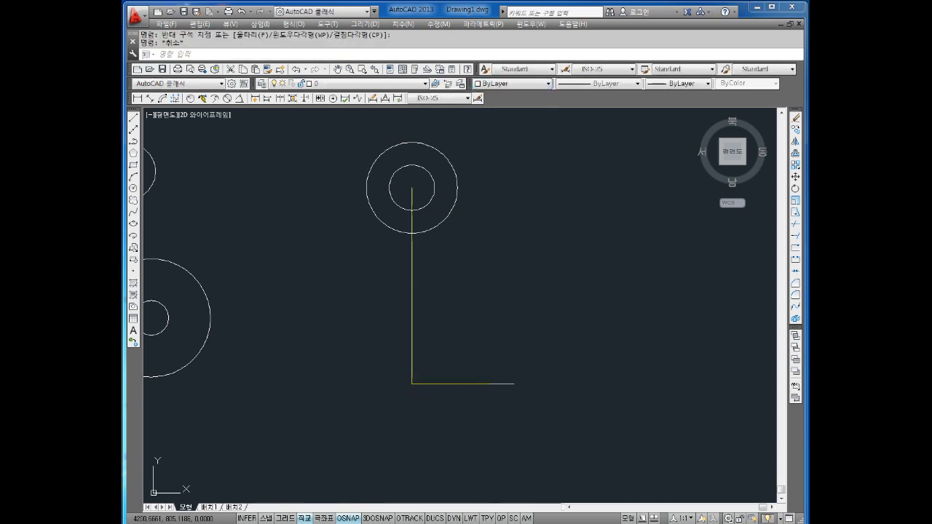
Draw an 80-long vertical line upward from the right end of the yellow horizontal line
left_click(504, 384)
type("l")
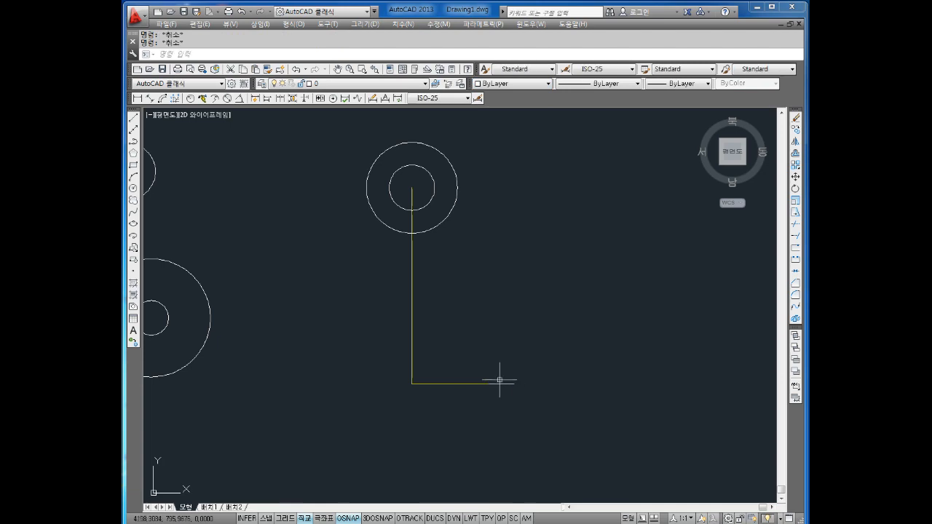
key("Return")
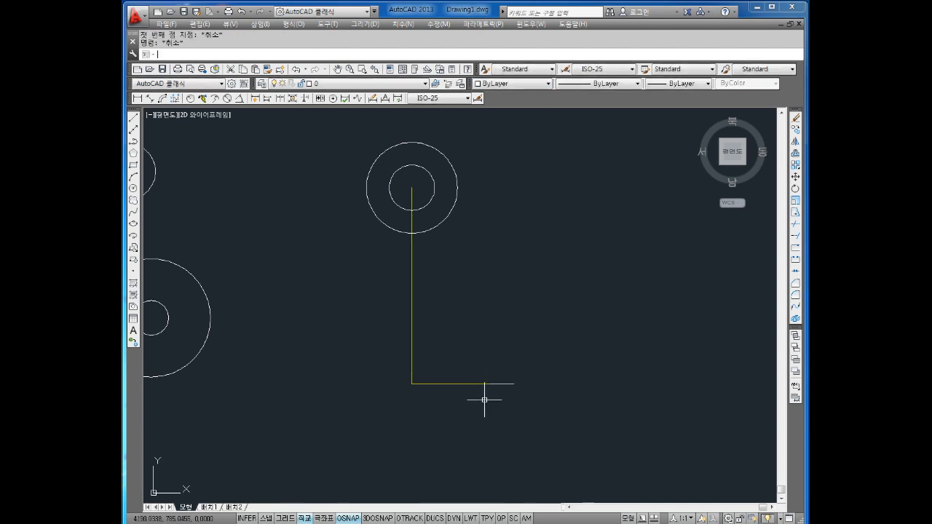
left_click(488, 384)
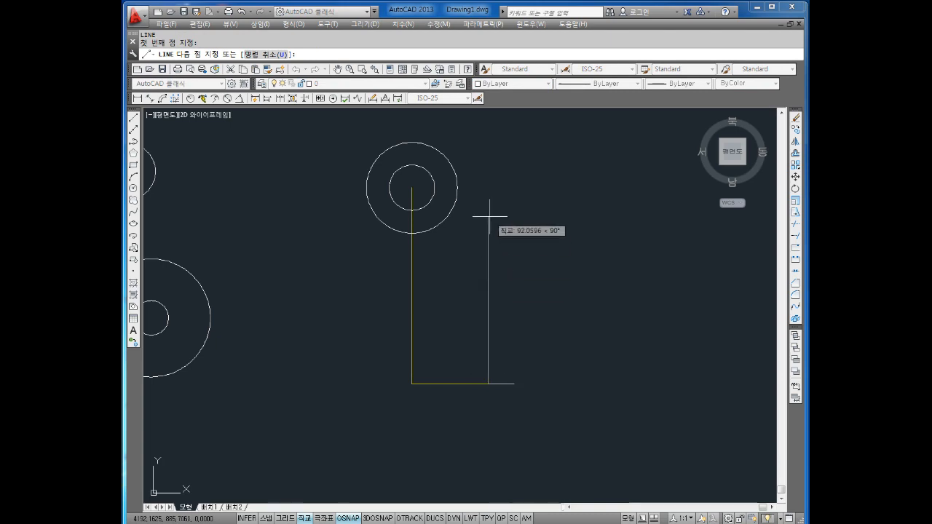
type("80")
key("Return")
key("Escape")
key("Escape")
key("Escape")
Draw an 80-long vertical line up from the base's outer right end, followed by a short horizontal segment to the right
key("Return")
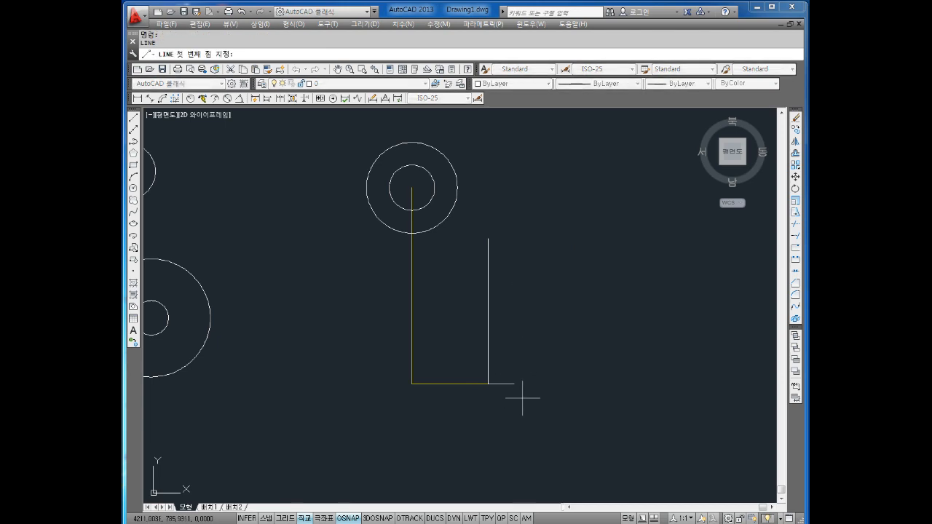
left_click(514, 384)
type("80")
key("Return")
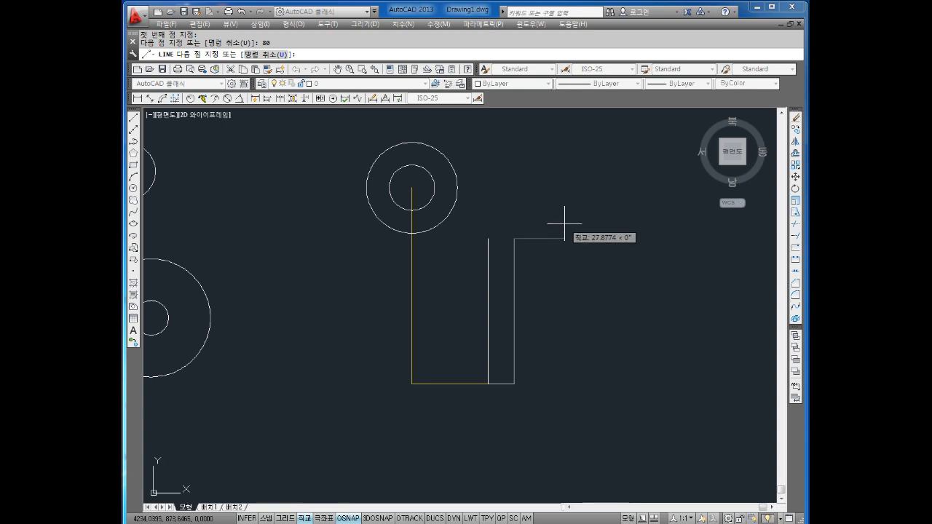
key("Escape")
key("Escape")
Change the colour of the short horizontal segment at the vertical line's top to yellow
left_click(535, 229)
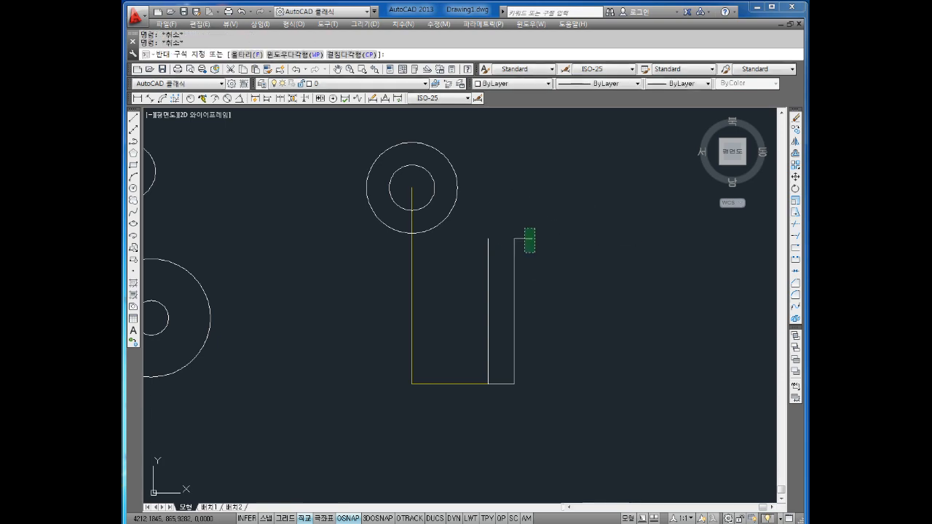
left_click(525, 252)
left_click(503, 85)
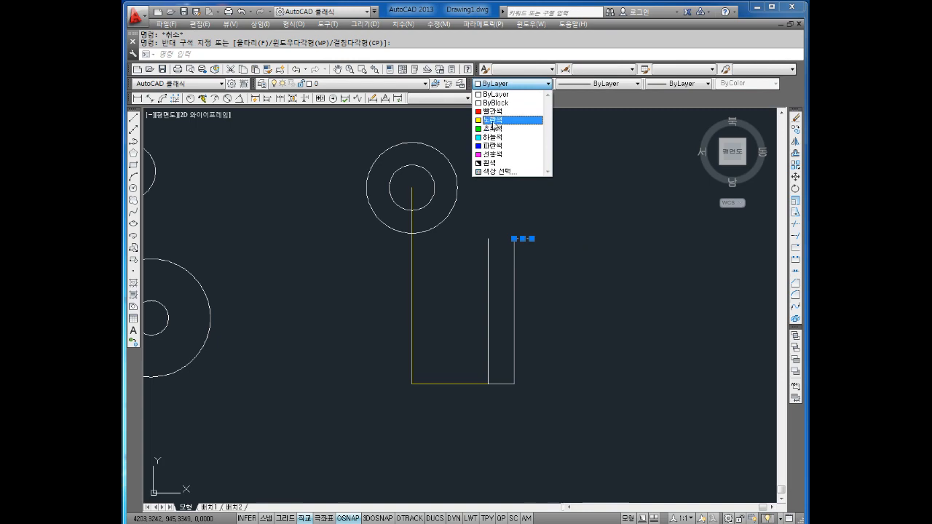
left_click(493, 120)
Draw a circle of radius 35 centred on the right end of the short yellow segment
type("c")
key("Return")
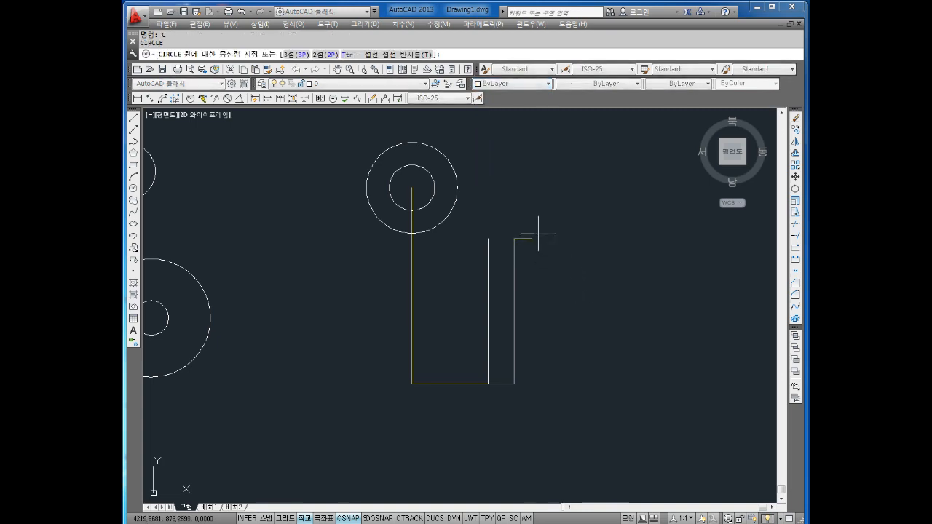
left_click(531, 238)
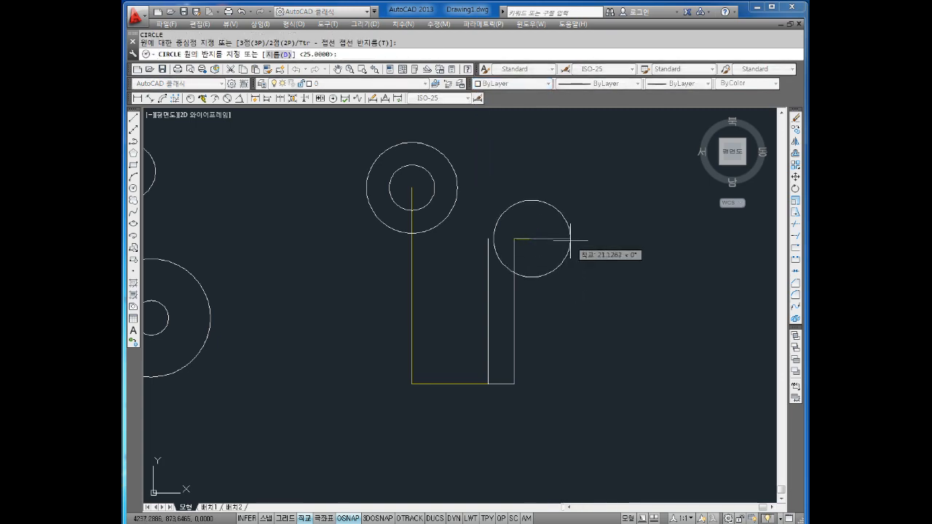
type("35")
key("Return")
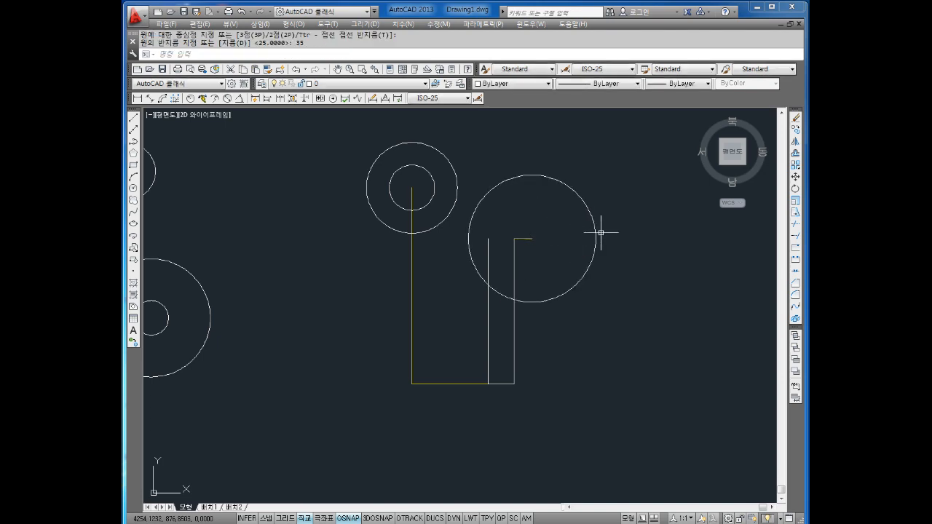
mouse_move(601, 232)
key("Escape")
key("Escape")
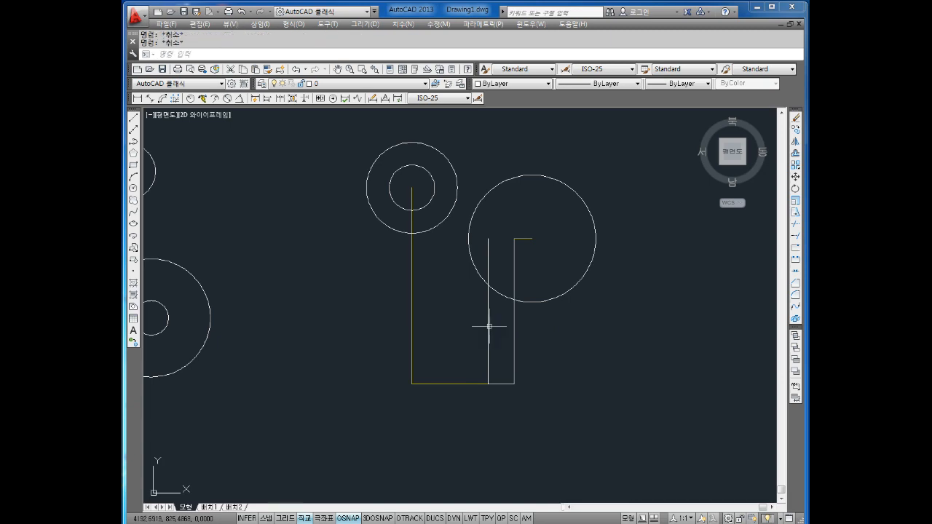
Delete the inner 80-long vertical line standing at the end of the yellow base line
left_click(488, 322)
left_click(476, 332)
key("Escape")
key("Escape")
left_click(502, 317)
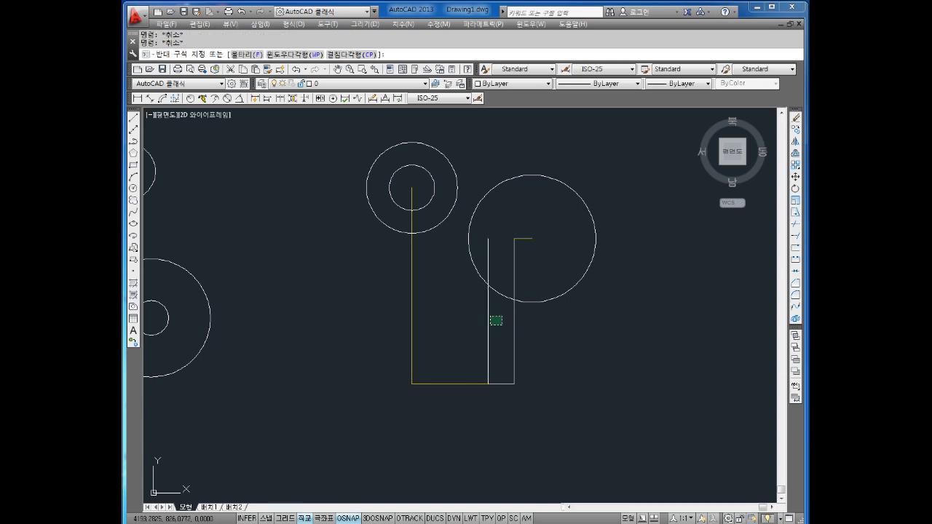
left_click(478, 337)
key("Escape")
left_click(499, 324)
key("Escape")
key("Escape")
left_click(498, 316)
left_click(475, 327)
key("Delete")
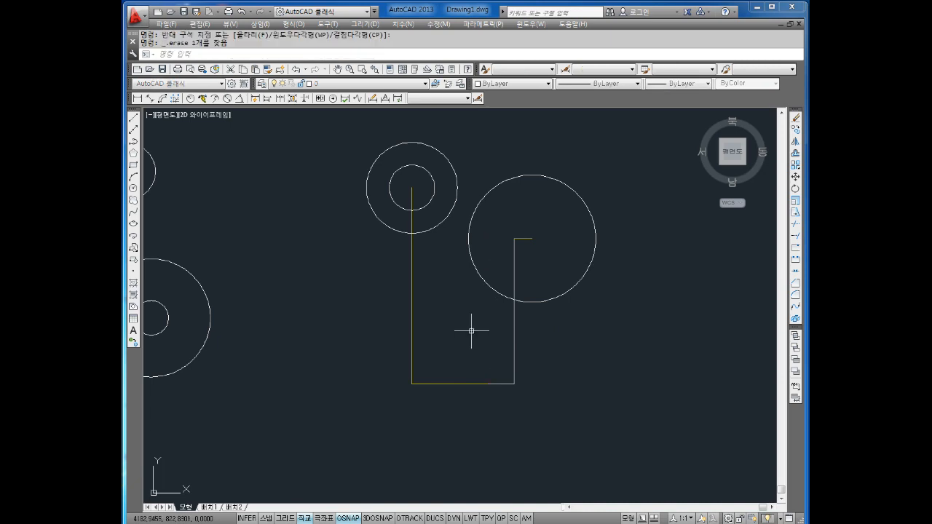
Draw a 46-long vertical line upward from the right end of the yellow base line
type("l")
key("Return")
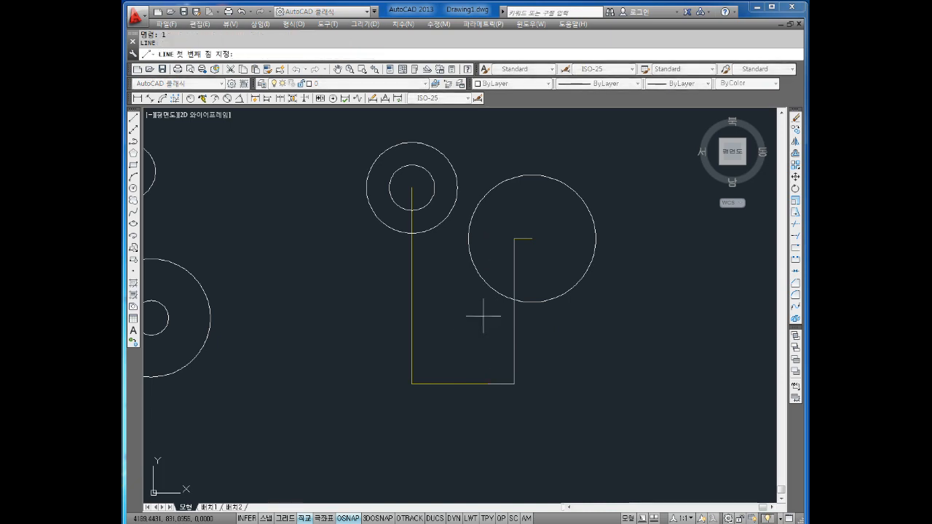
left_click(488, 384)
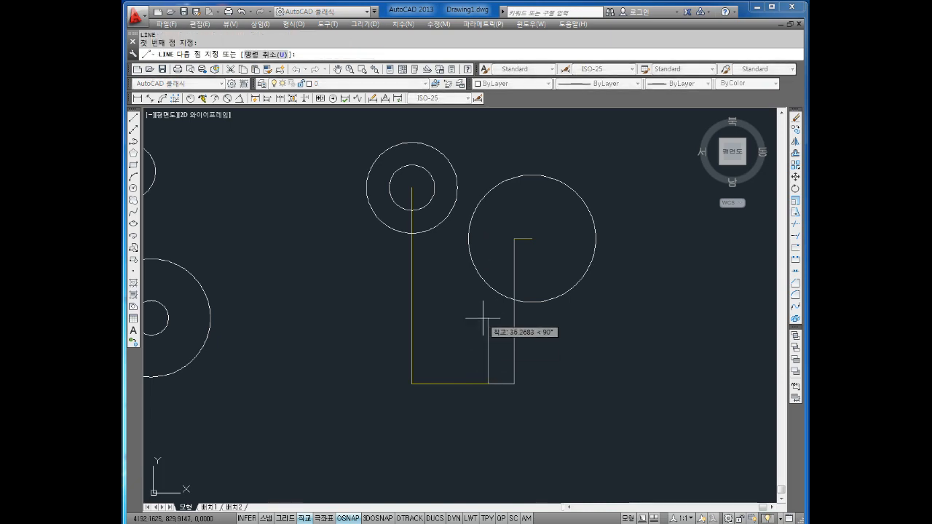
key("Return")
key("Escape")
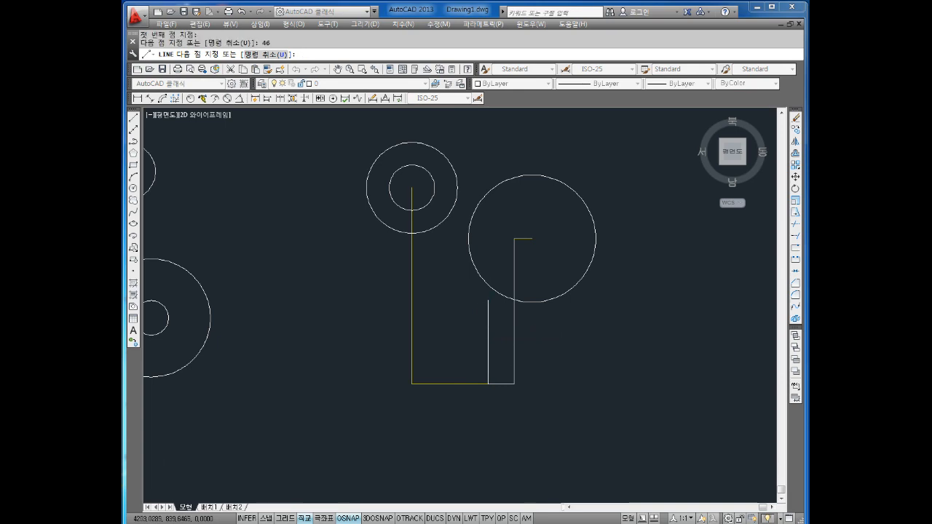
key("Escape")
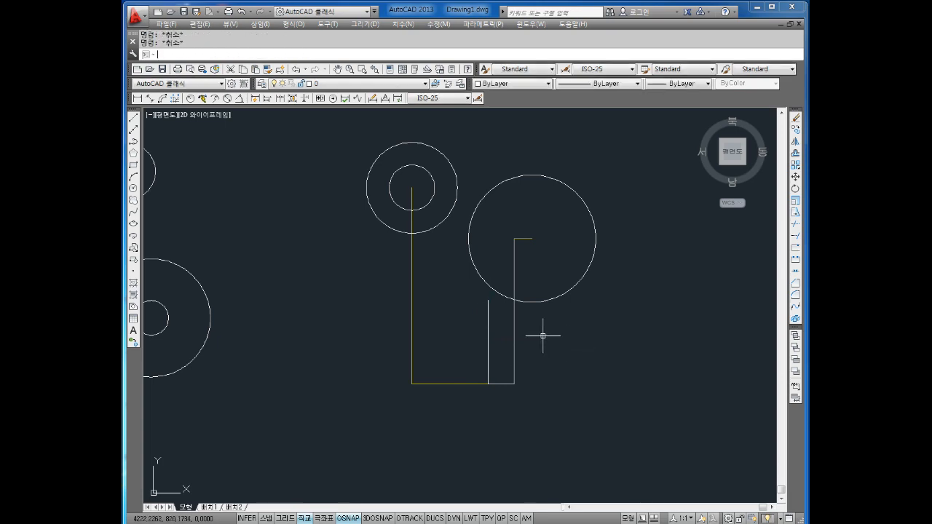
Delete the long vertical and the horizontal yellow construction lines below the concentric circles
scroll(568, 281, "down", 3)
scroll(567, 271, "up", 1)
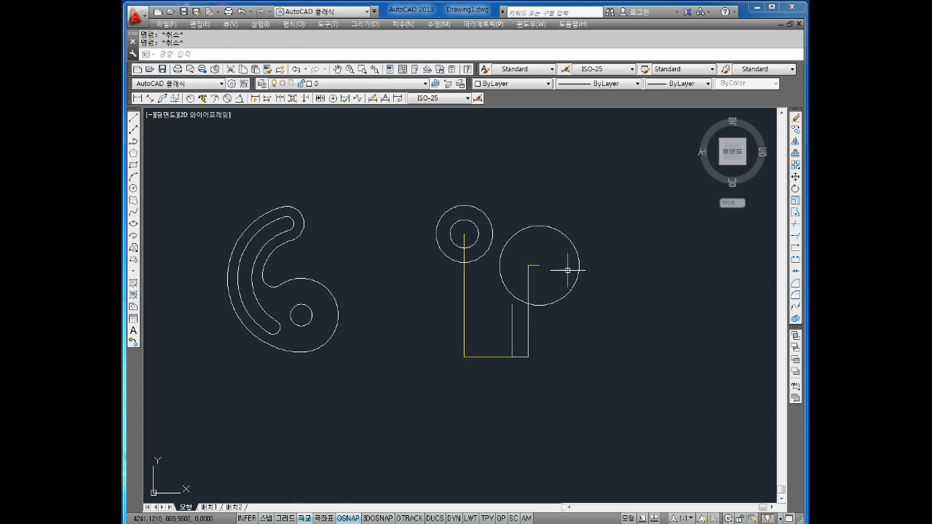
scroll(533, 273, "up", 2)
left_click(430, 366)
left_click(397, 414)
key("Delete")
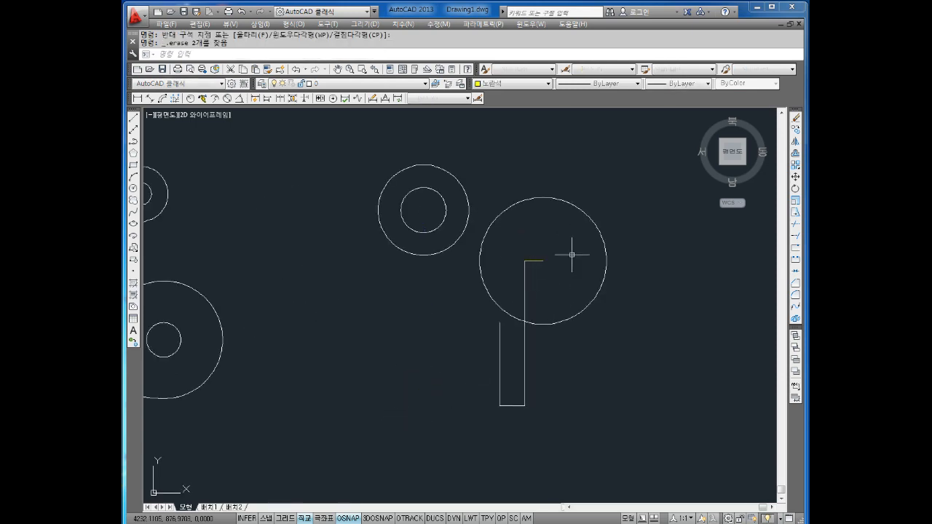
Delete the short yellow construction segment inside the 35-radius circle
left_click(571, 238)
left_click(544, 274)
key("Delete")
key("Escape")
key("Escape")
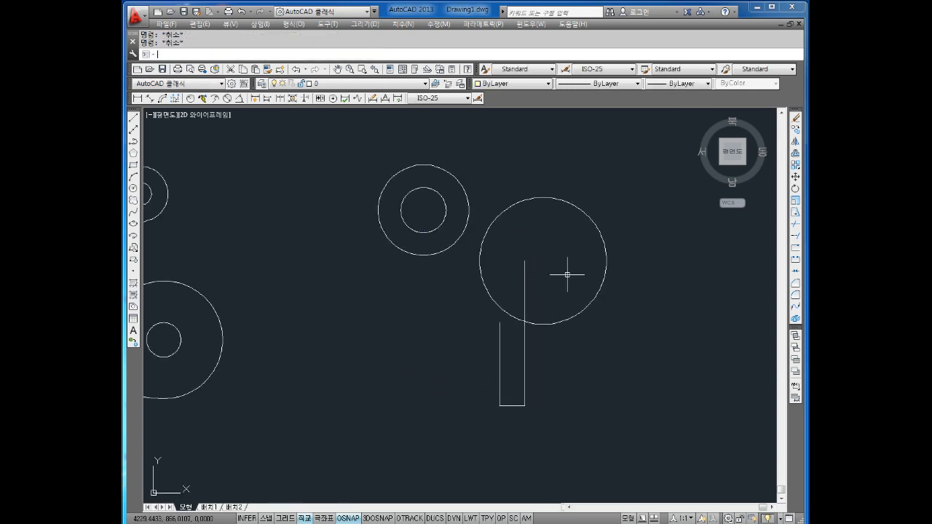
Draw a large circle tangent to the outer concentric circle and the 35-radius circle so that it encloses both
type("c")
key("Return")
type("t")
key("Return")
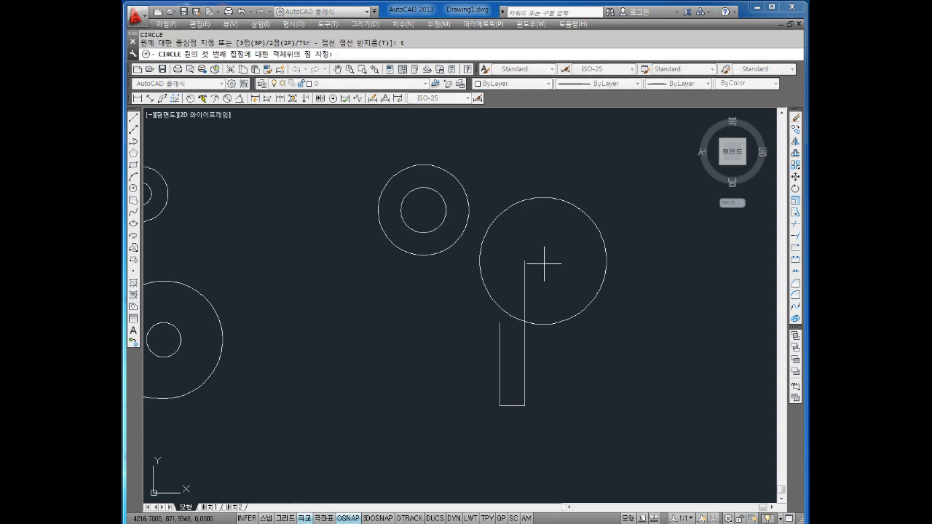
middle_click_drag(502, 228, 503, 253)
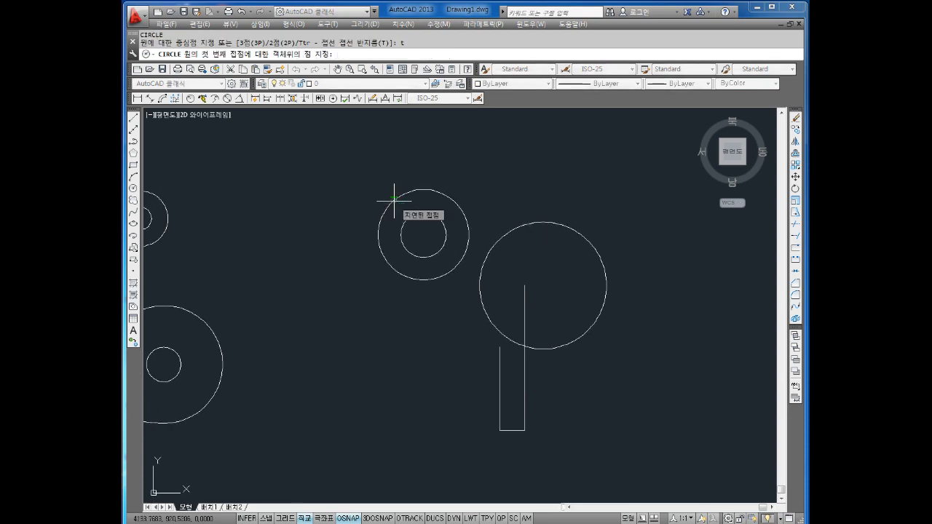
left_click(404, 227)
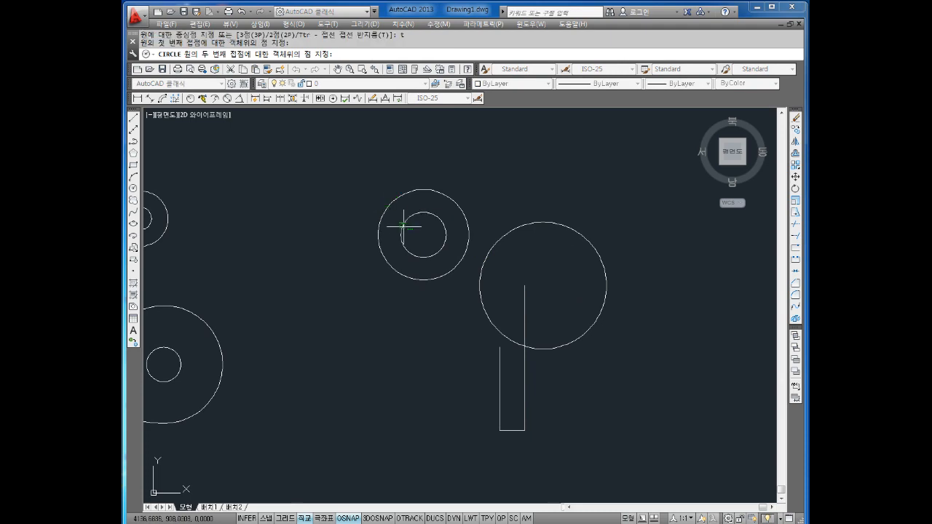
left_click(606, 269)
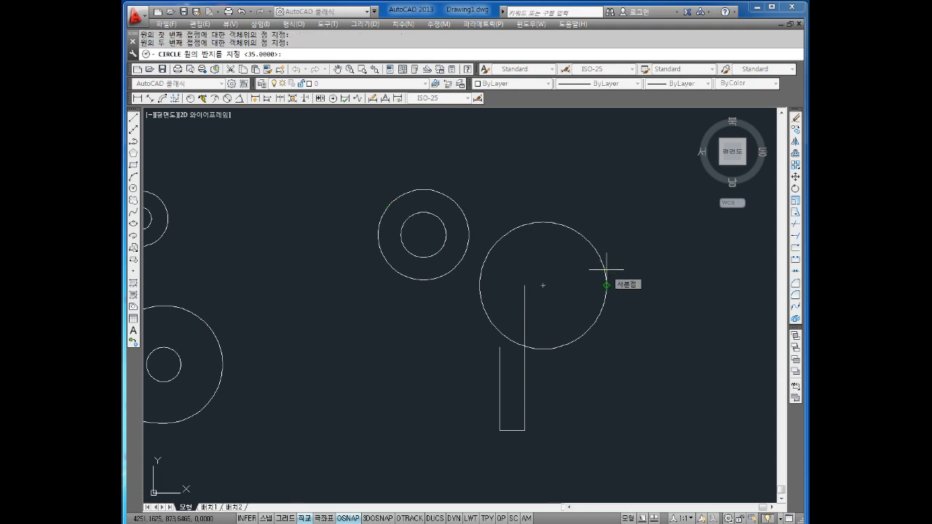
key("Return")
key("Escape")
key("Escape")
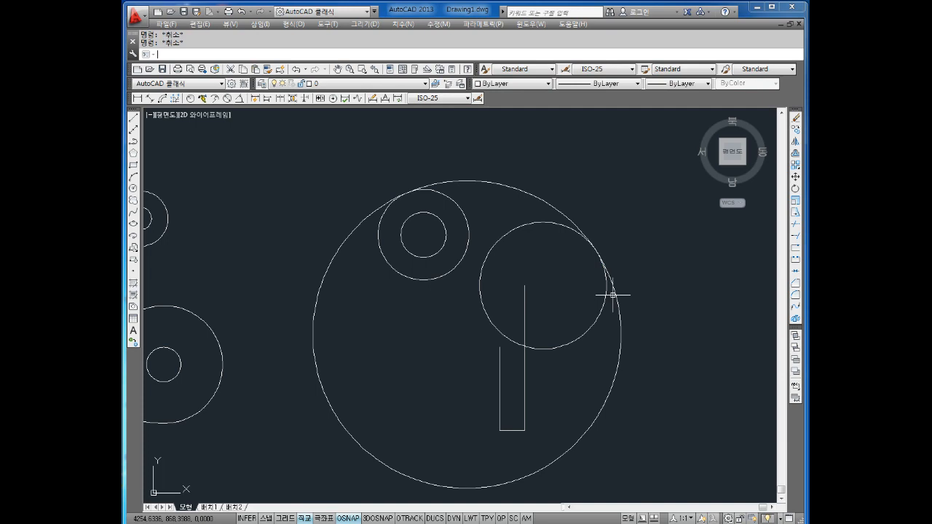
Trim the large tangent circle so only its upper arc between the two tangent points is kept
type("tr")
key("Return")
key("Return")
left_click(637, 402)
left_click(610, 426)
key("Escape")
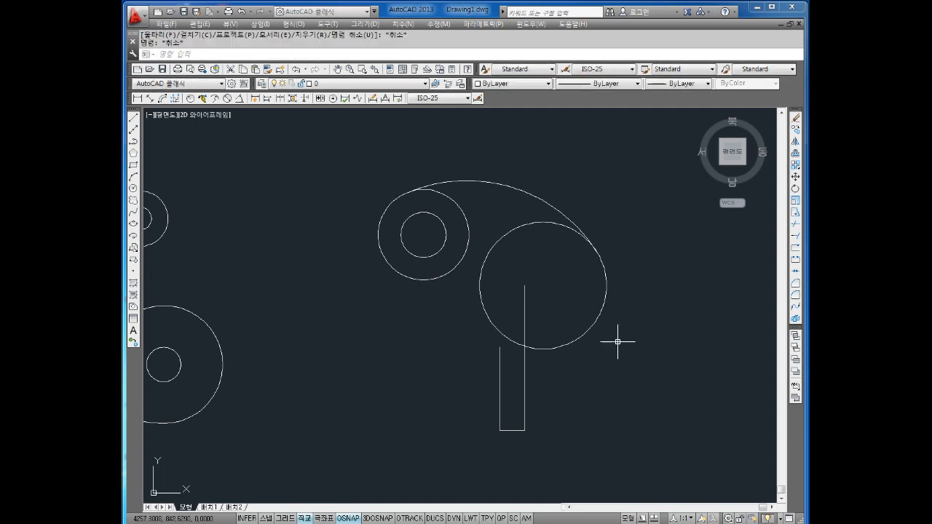
key("Escape")
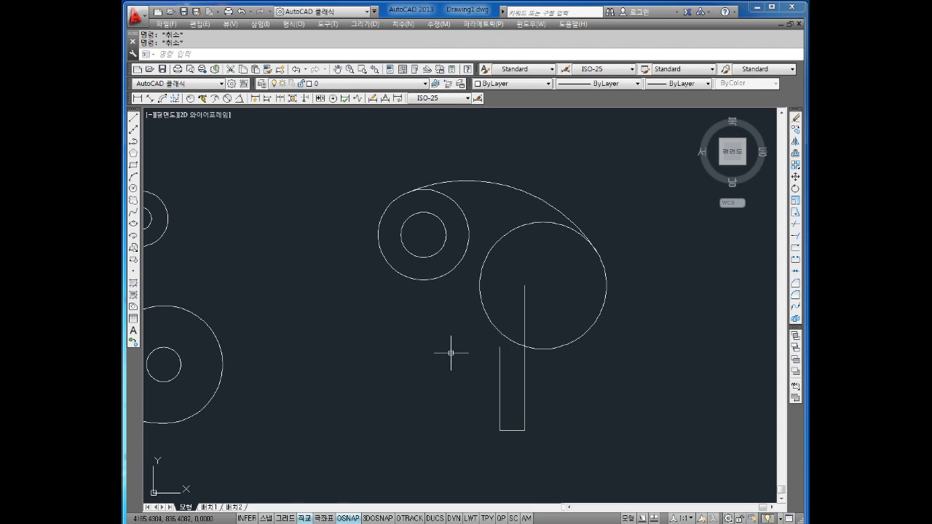
Draw a two-point circle from the top end of the left stem line to the relative point @-40,0
type("c")
key("Return")
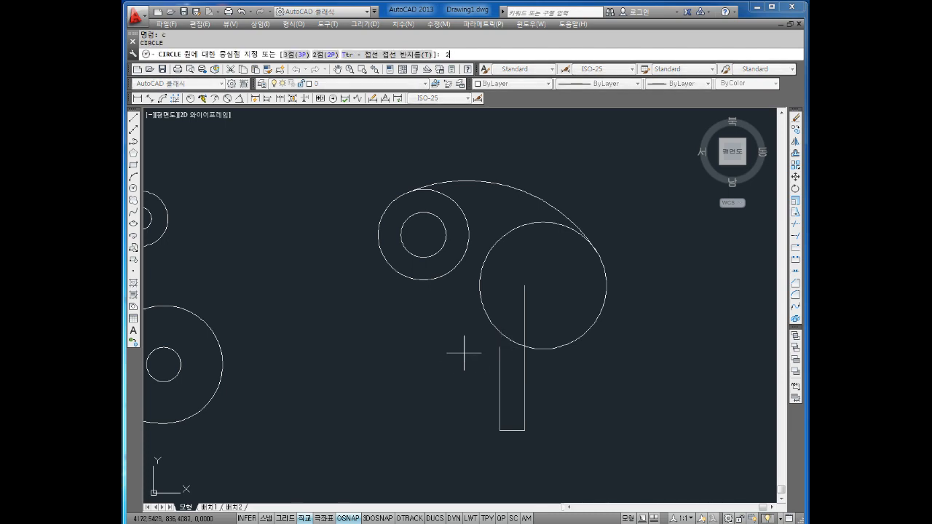
type("2p")
key("Return")
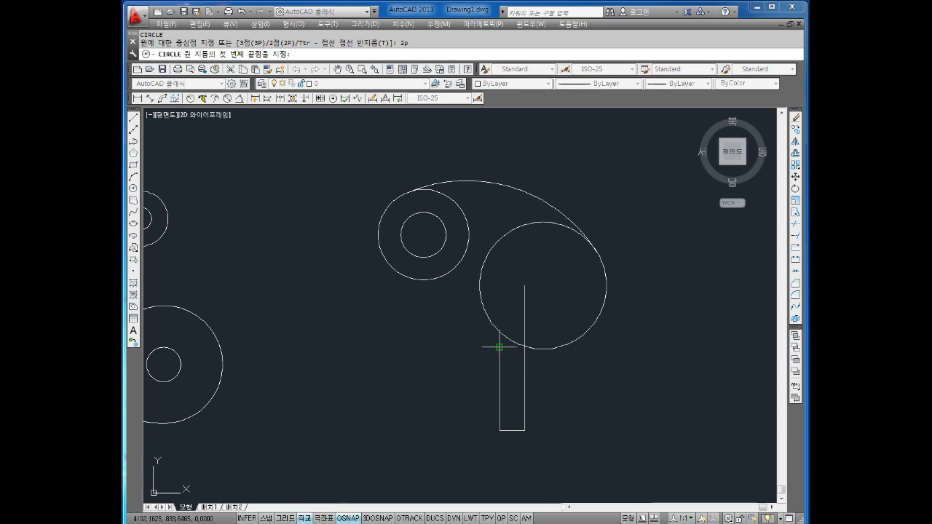
left_click(500, 348)
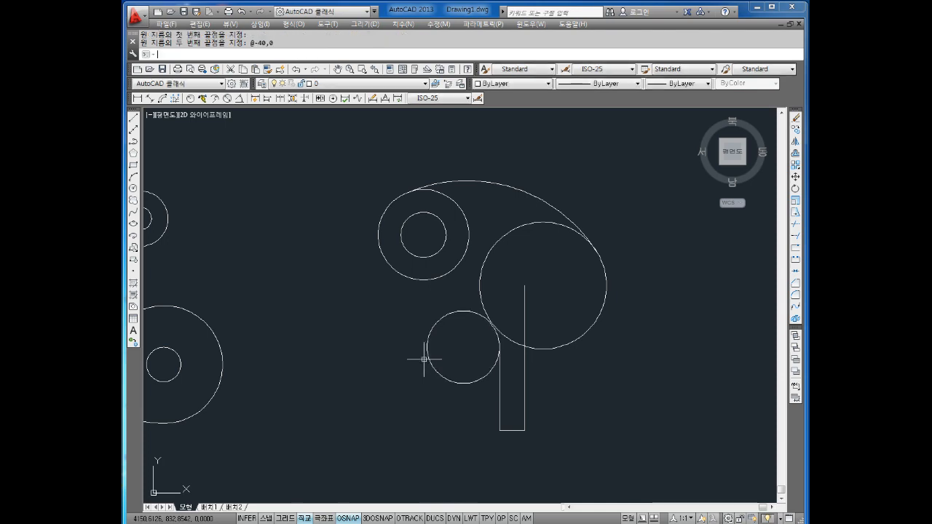
key("Escape")
key("Escape")
Trim away the inner left part of the 35-radius circle between the upper arc and the right stem line
scroll(459, 341, "up", 4)
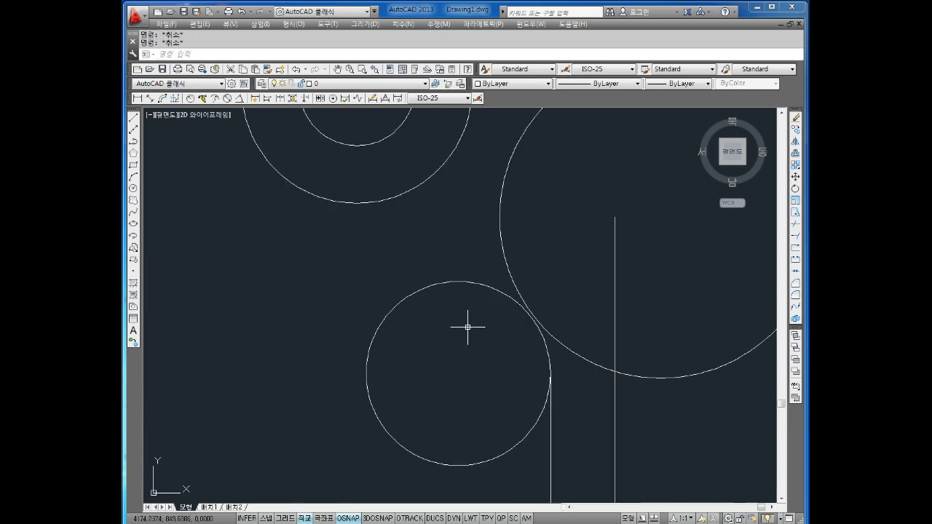
scroll(467, 334, "down", 4)
scroll(466, 335, "up", 2)
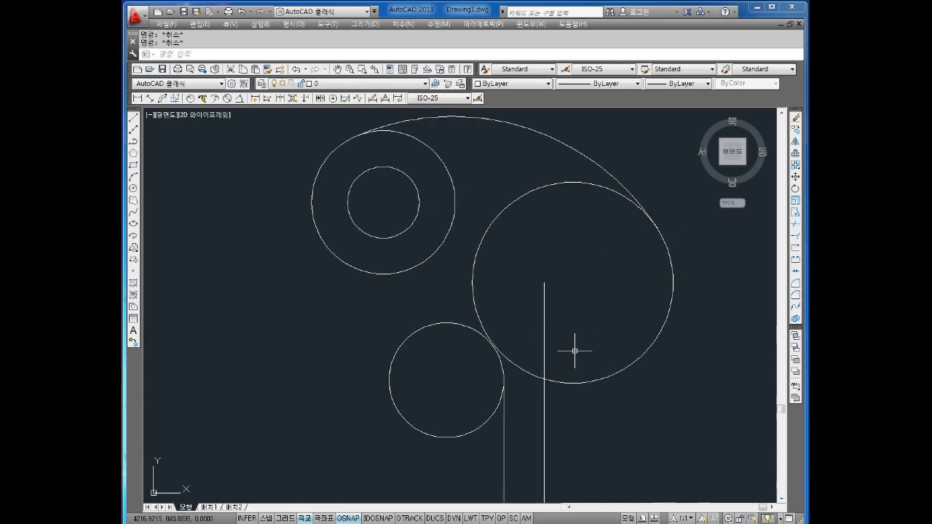
middle_click_drag(635, 381, 610, 323)
scroll(597, 349, "down", 2)
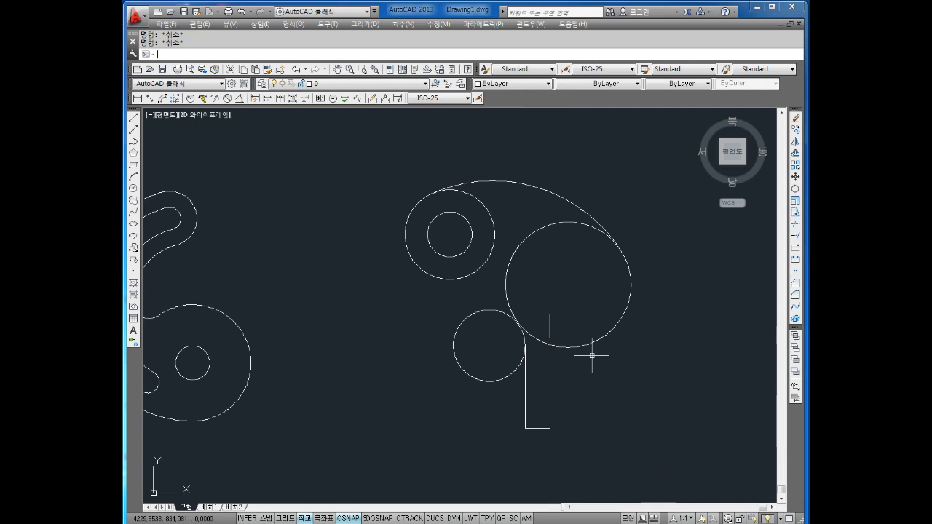
type("tr")
key("Return")
key("Return")
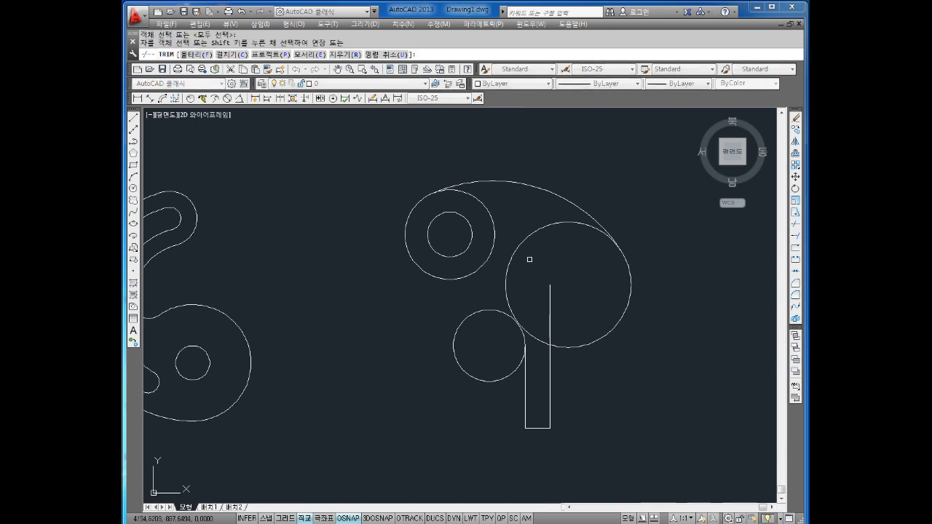
left_click(530, 258)
left_click(522, 221)
key("Escape")
key("Escape")
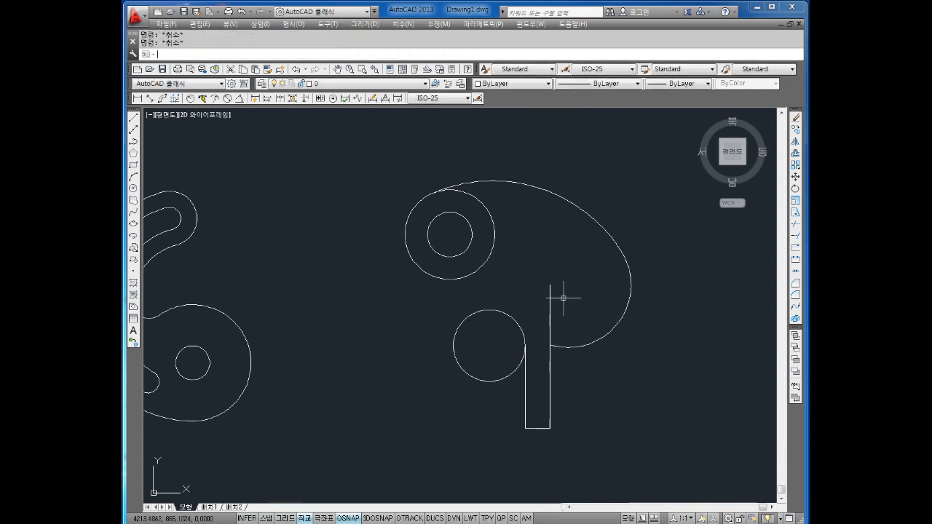
Trim the part of the right stem line that extends above the end of the large arc
key("Return")
key("Return")
left_click(550, 317)
key("Escape")
key("Escape")
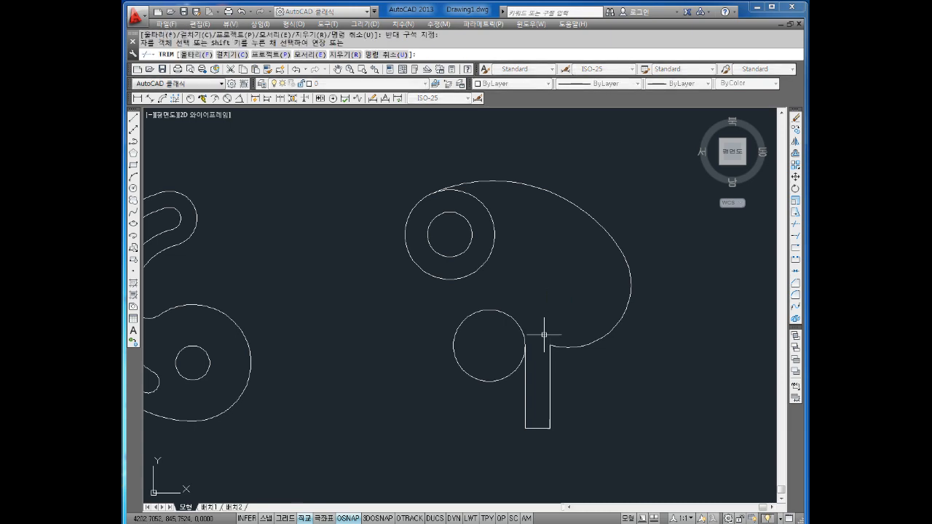
Draw a line tangent to the lower side of the outer concentric circle and the upper side of the 40-diameter circle
middle_click_drag(522, 315, 531, 319)
scroll(472, 271, "up", 2)
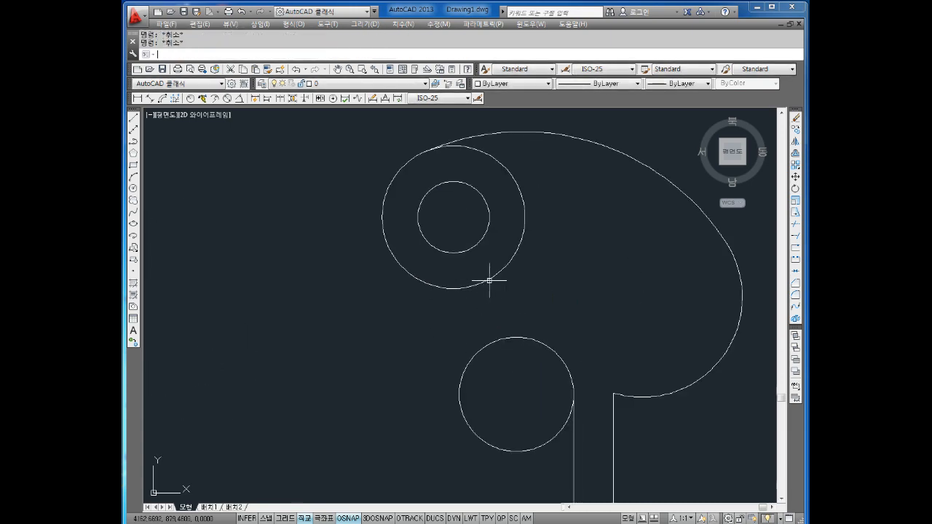
type("l")
key("Return")
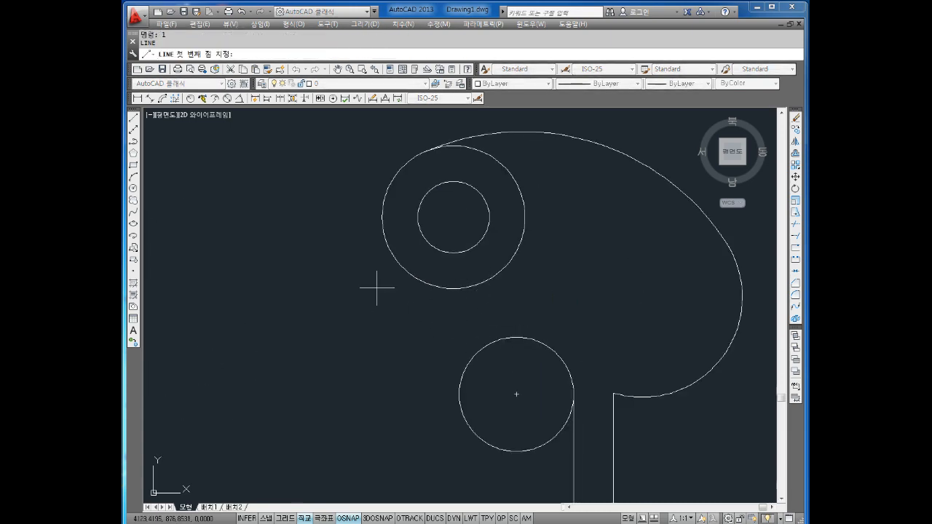
right_click(347, 245, "shift")
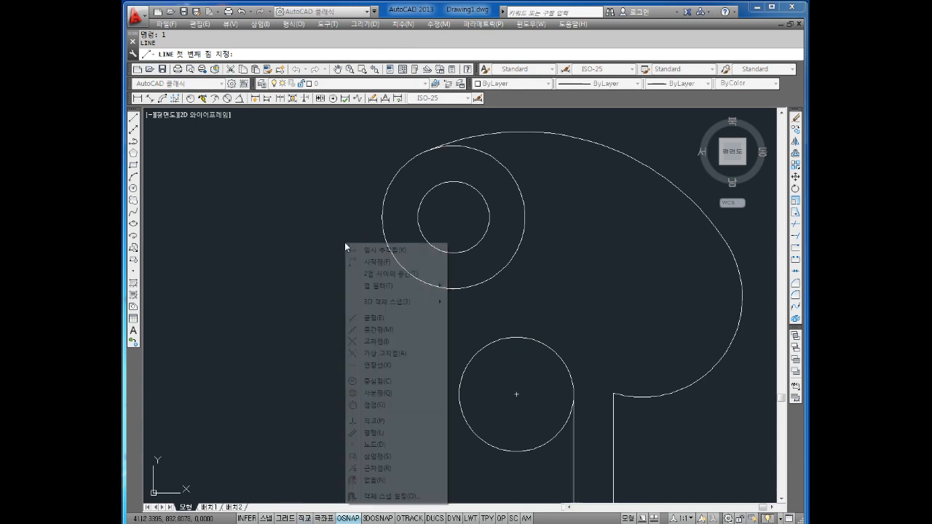
left_click(376, 405)
left_click(394, 264)
right_click(394, 336, "shift")
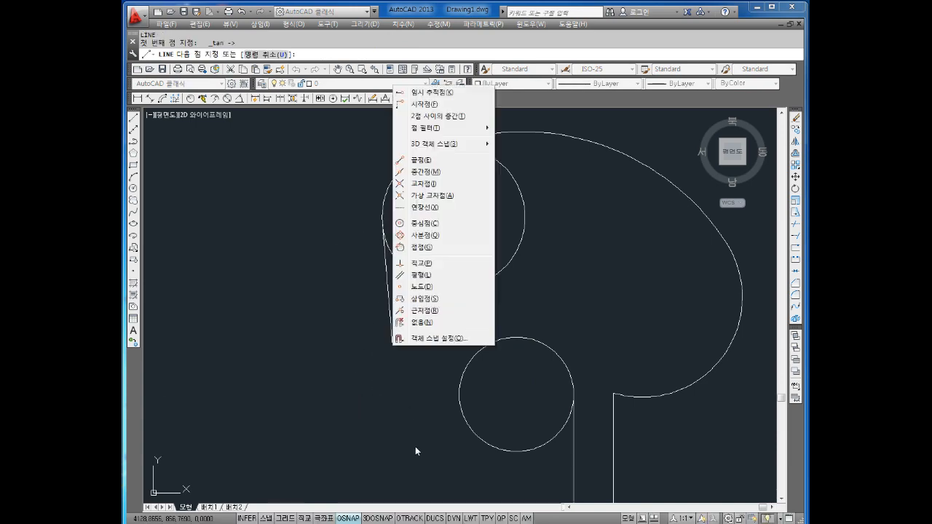
left_click(422, 246)
left_click(548, 330)
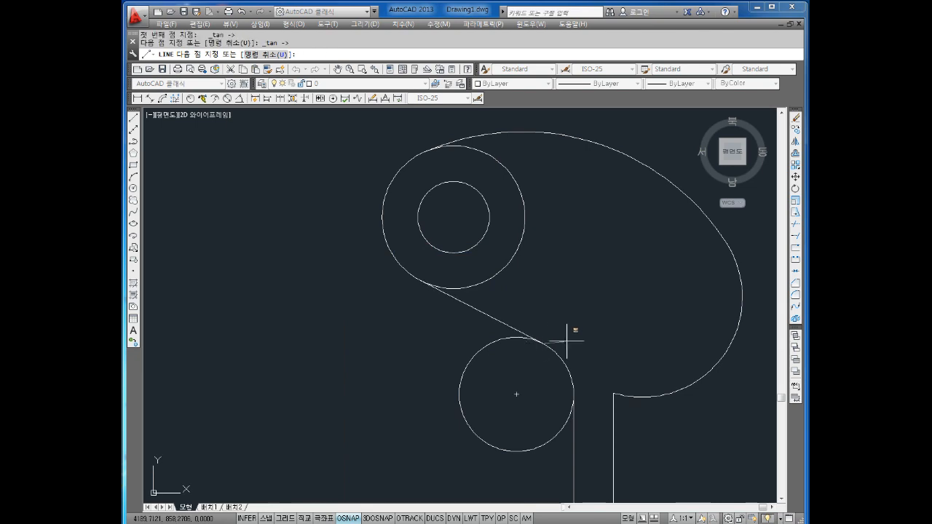
key("Escape")
key("Escape")
key("Escape")
Trim the inner part of the outer concentric circle and the unneeded part of the 40-diameter circle to leave one continuous outline
middle_click_drag(608, 364, 537, 328)
scroll(514, 362, "down", 2)
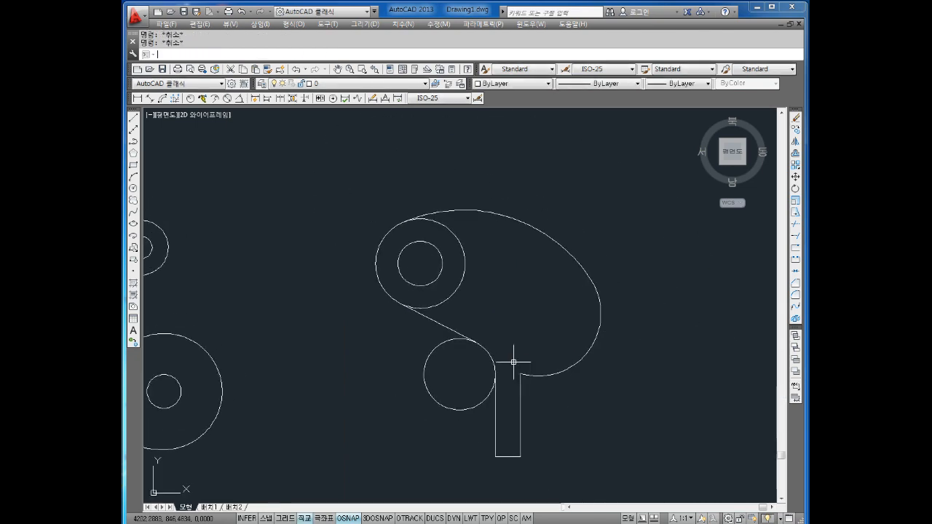
type("tr")
key("space")
key("space")
left_click(468, 297)
left_click(453, 271)
left_click(453, 382)
left_click(410, 432)
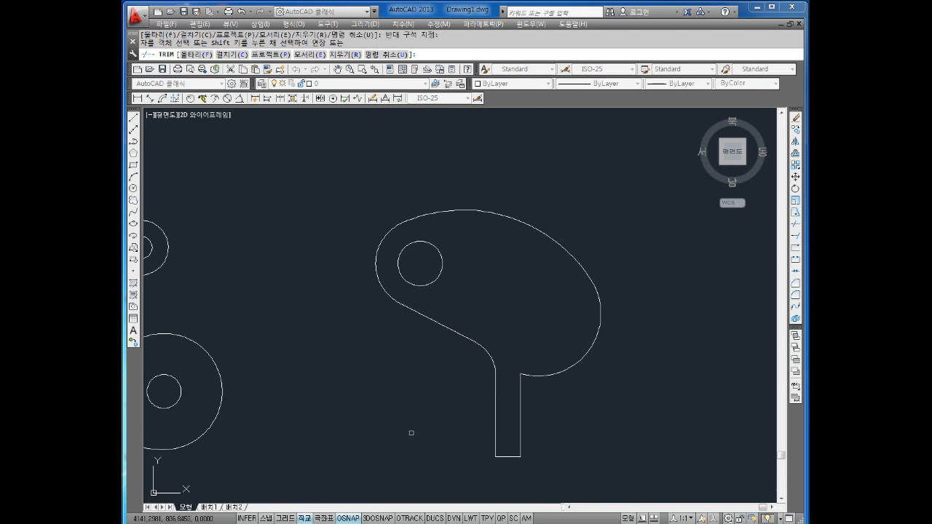
key("Escape")
key("Escape")
Fillet the corner between the large right arc and the right stem line with radius 30
scroll(579, 401, "down", 2)
middle_click_drag(578, 402, 475, 376)
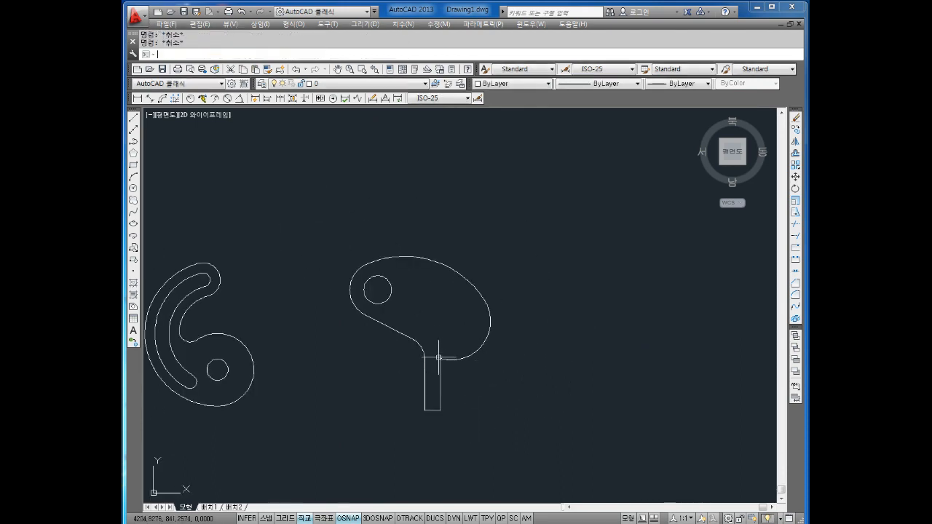
type("f")
key("space")
type("r")
key("space")
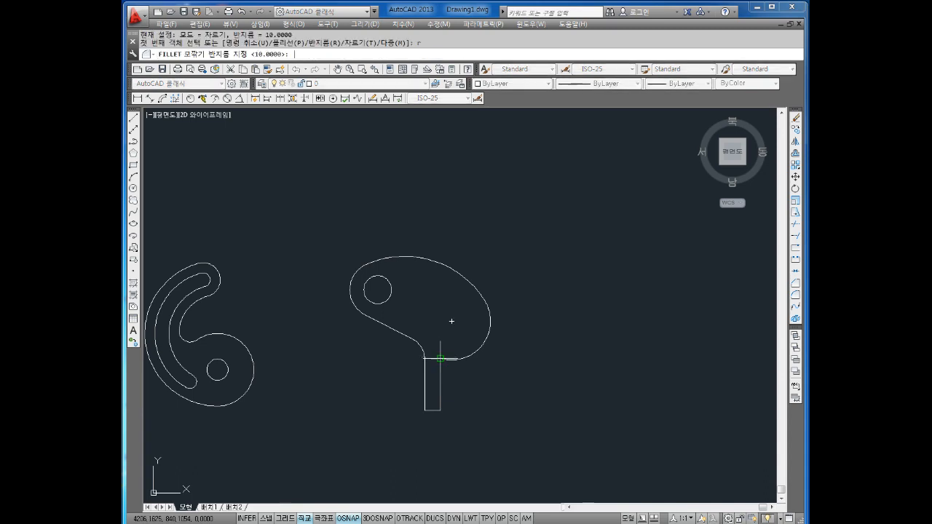
type("30")
key("space")
scroll(396, 393, "up", 2)
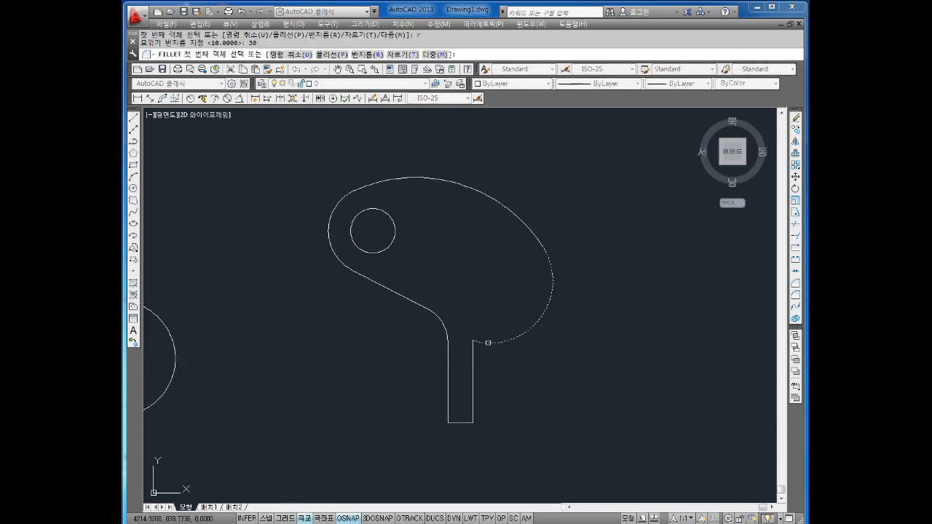
left_click(485, 340)
key("Escape")
key("Escape")
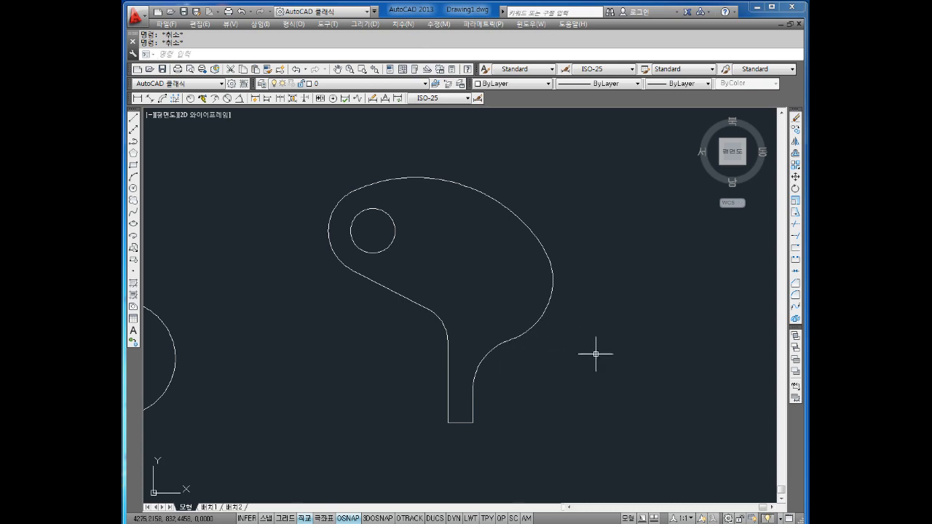
Draw a circle with a diameter of 48 in the empty area to the right of the finished stemmed part
scroll(596, 354, "down", 1)
middle_click_drag(596, 354, 512, 342)
middle_click_drag(603, 334, 418, 324)
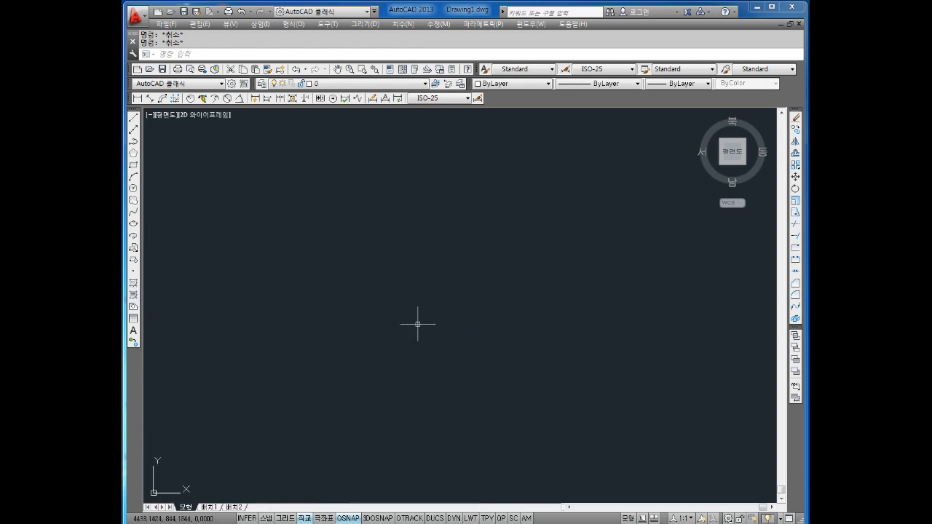
type("c")
key("Return")
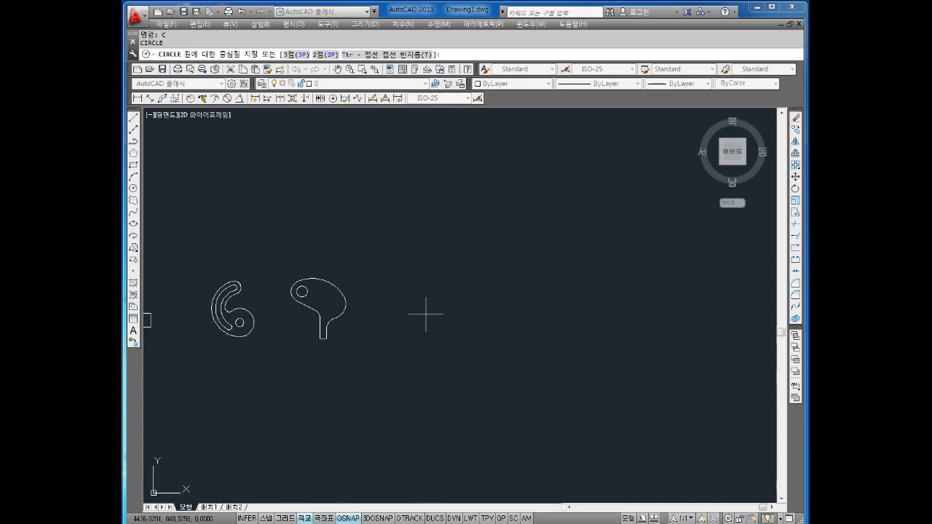
middle_click_drag(393, 326, 447, 322)
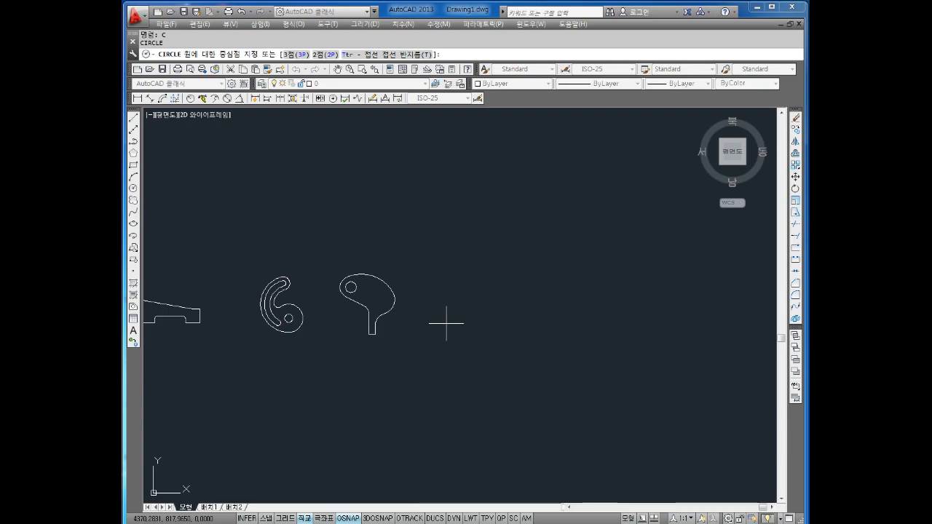
mouse_move(381, 372)
middle_mouse_down()
mouse_move(483, 366)
mouse_move(458, 372)
middle_mouse_up()
scroll(450, 368, "down", 2)
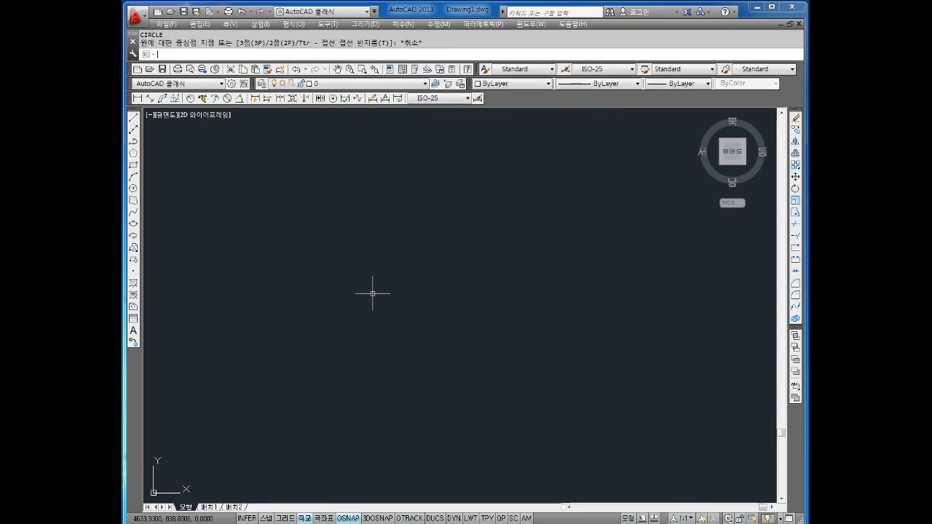
left_click(419, 285)
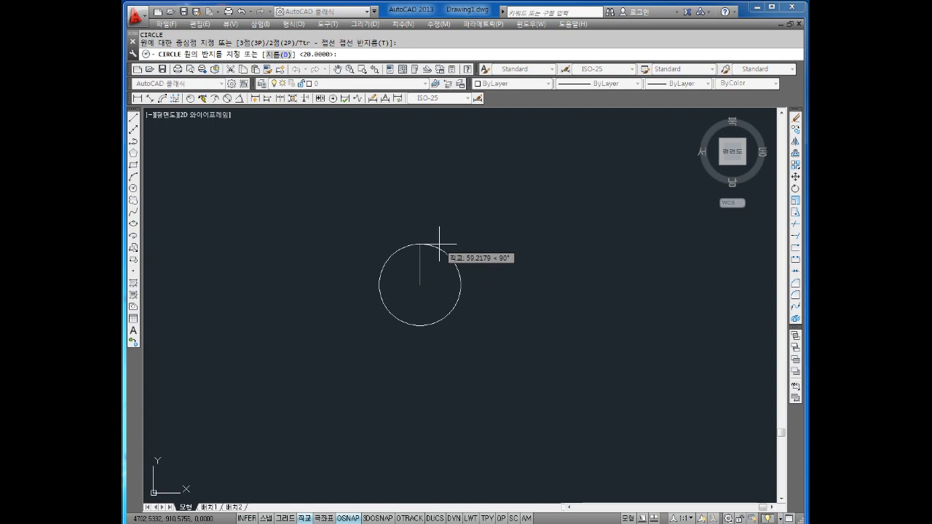
type("d")
key("Return")
type("4")
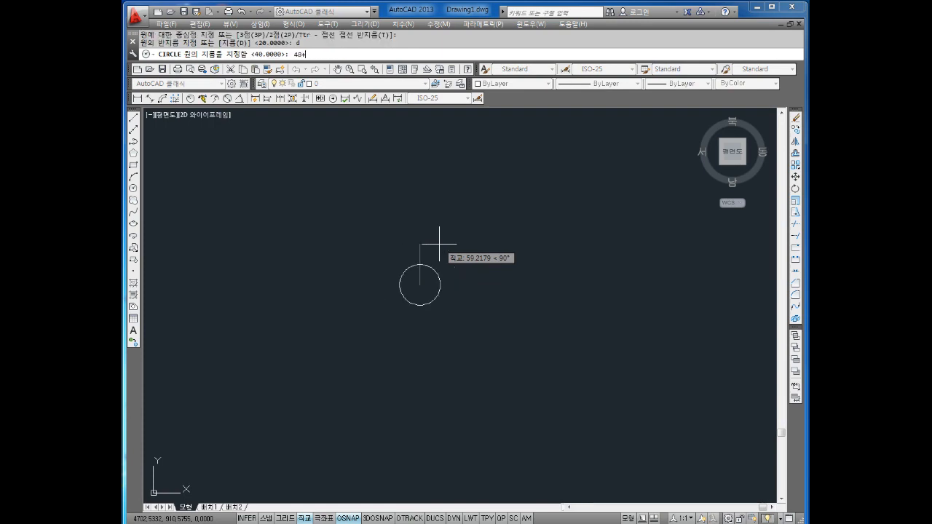
type("8")
key("Return")
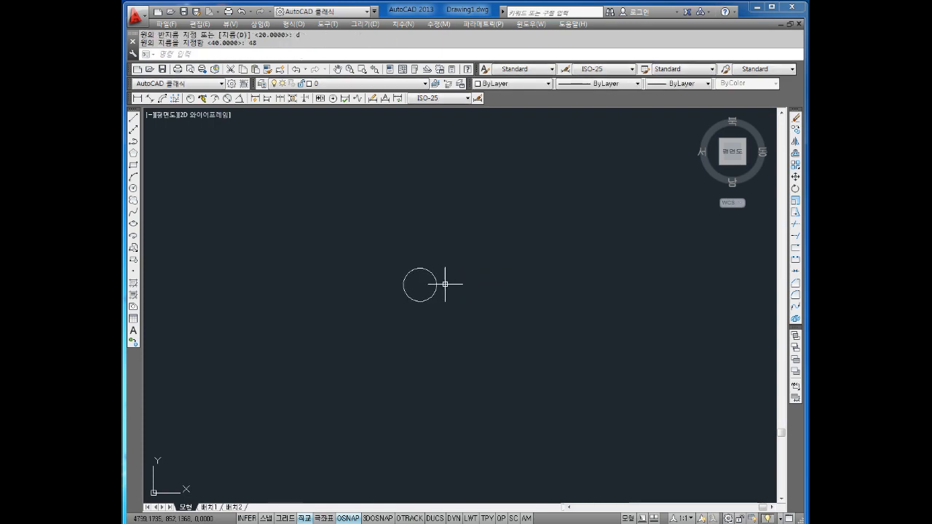
Draw a circle with a diameter of 78 concentric with the 48-diameter circle
scroll(443, 271, "up", 3)
type("c")
key("Return")
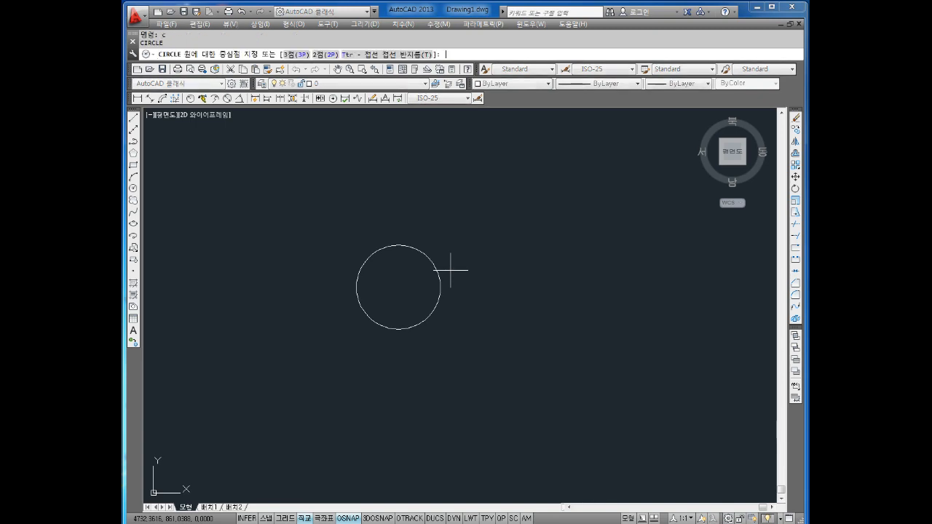
left_click(398, 288)
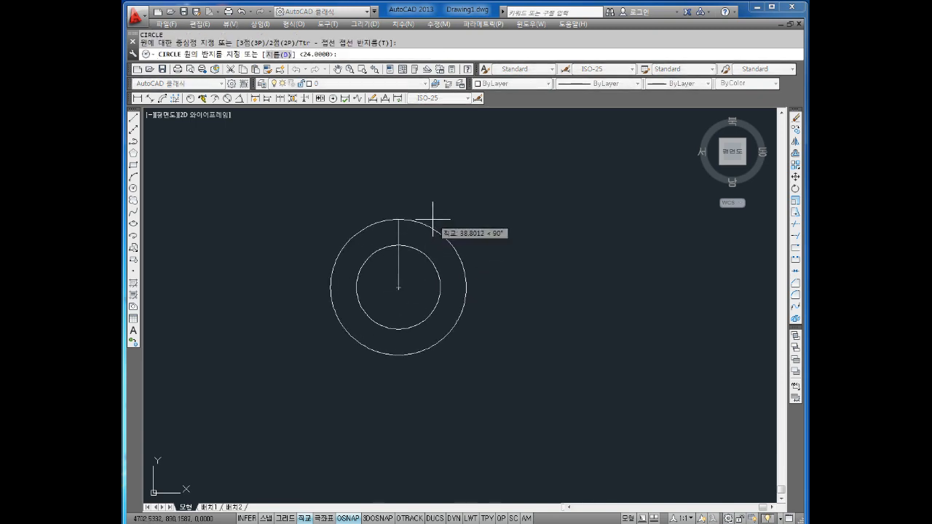
type("d")
key("Return")
type("78")
key("Return")
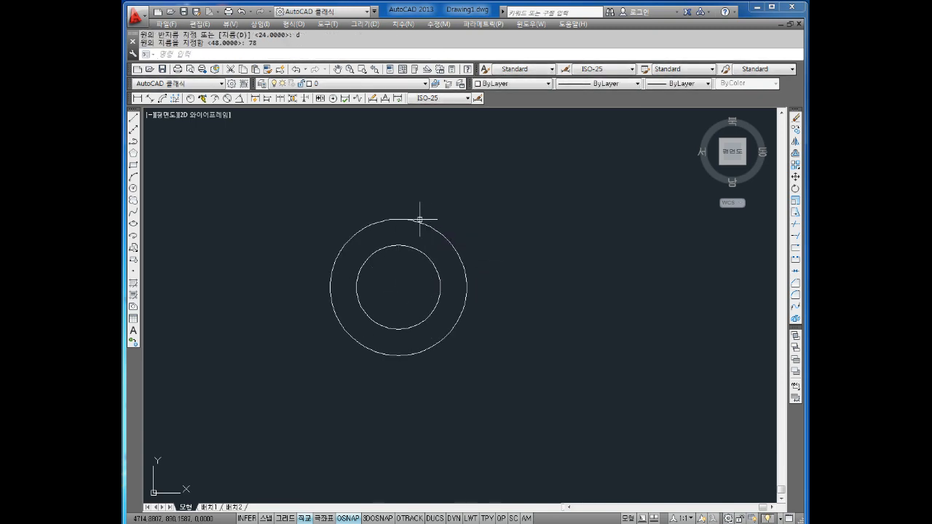
Draw a third circle with a diameter of 105 on the same centre as the other two circles
type("c")
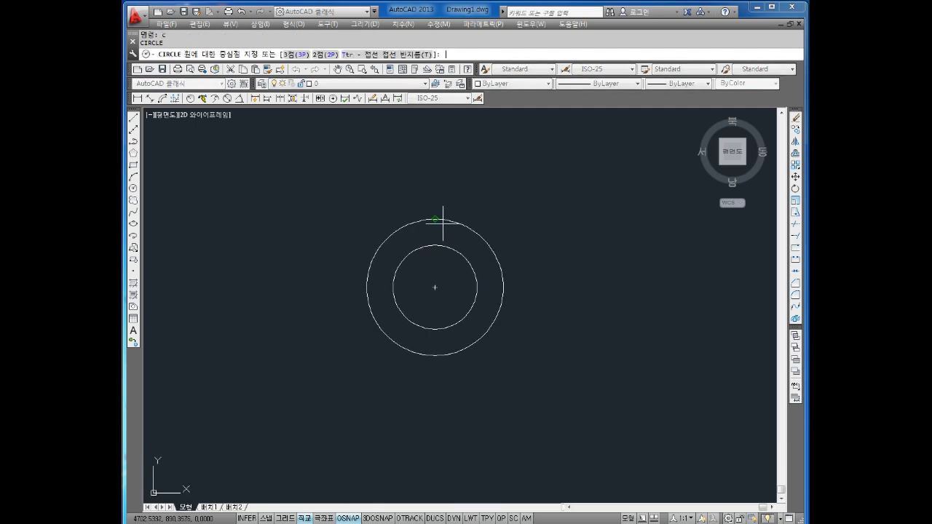
key("Return")
left_click(434, 287)
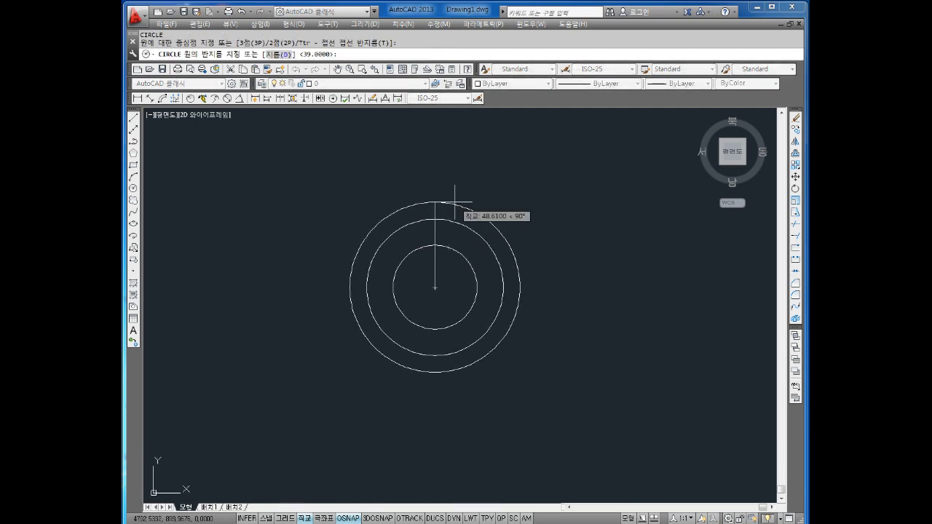
type("d")
key("Return")
type("105")
key("Return")
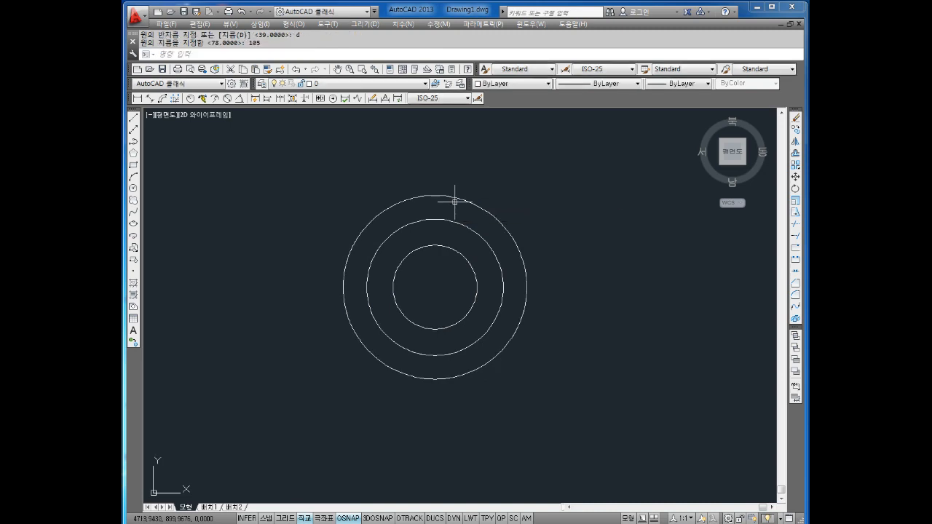
key("Escape")
key("Escape")
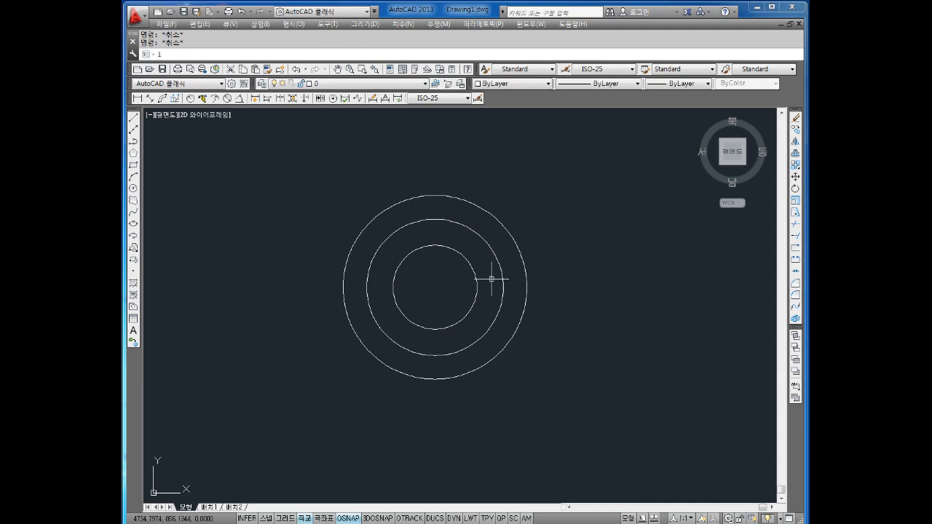
Draw lines from the common centre to the right and lower quadrants of the 105-diameter circle
type("l")
key("Return")
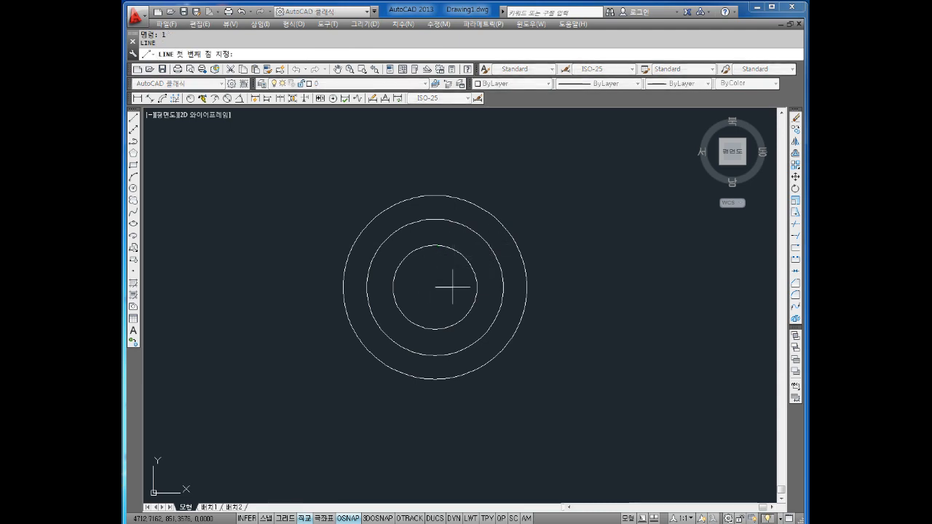
left_click(441, 284)
left_click(526, 288)
key("Return")
key("Return")
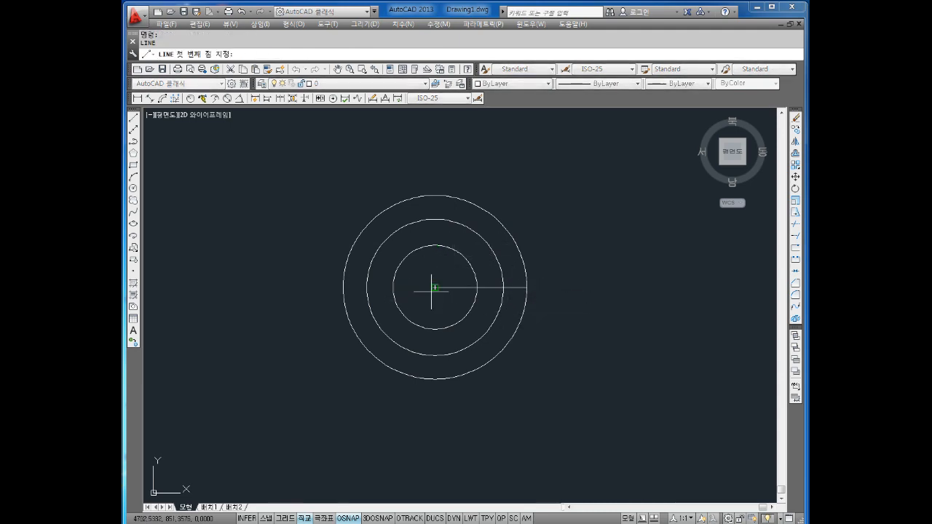
left_click(435, 288)
left_click(435, 379)
key("Return")
key("Return")
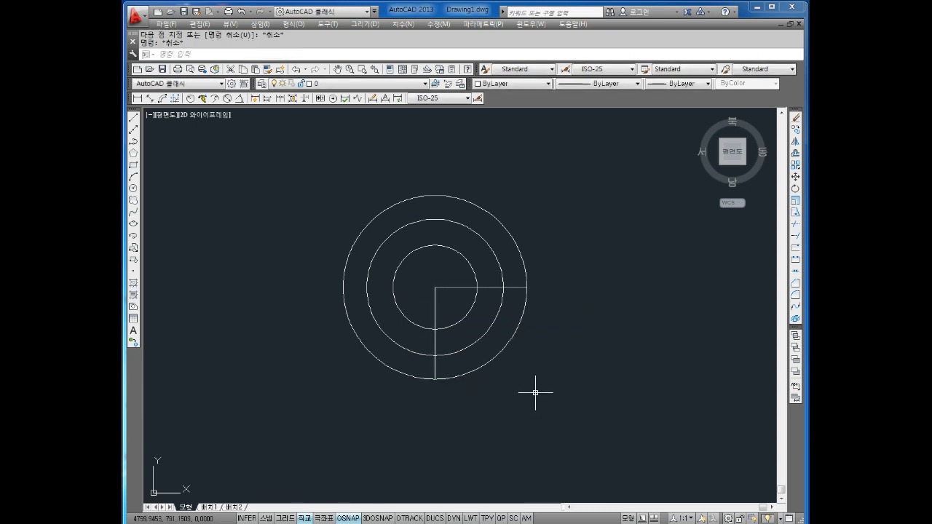
Draw a 52.5-long horizontal line rightward from the outer circle's lower quadrant and connect its end up to the right quadrant, completing a square
left_click(434, 380)
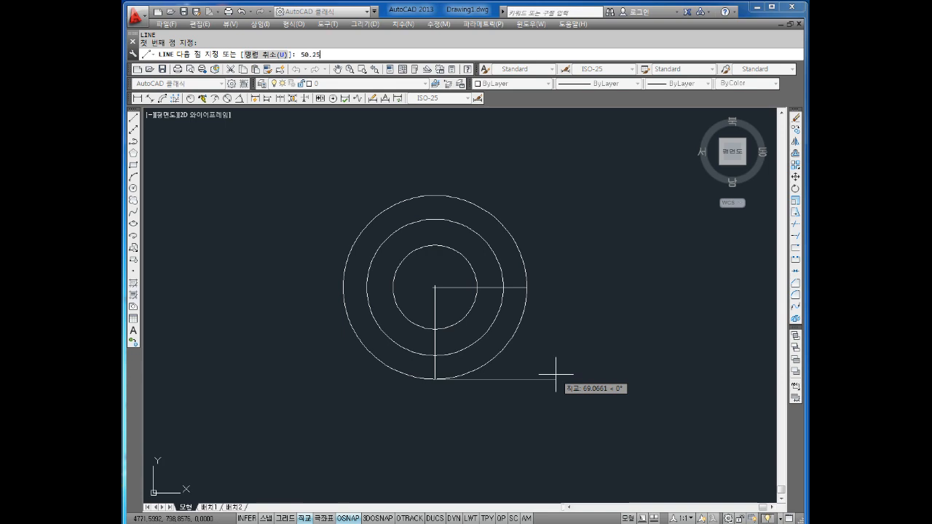
key("Return")
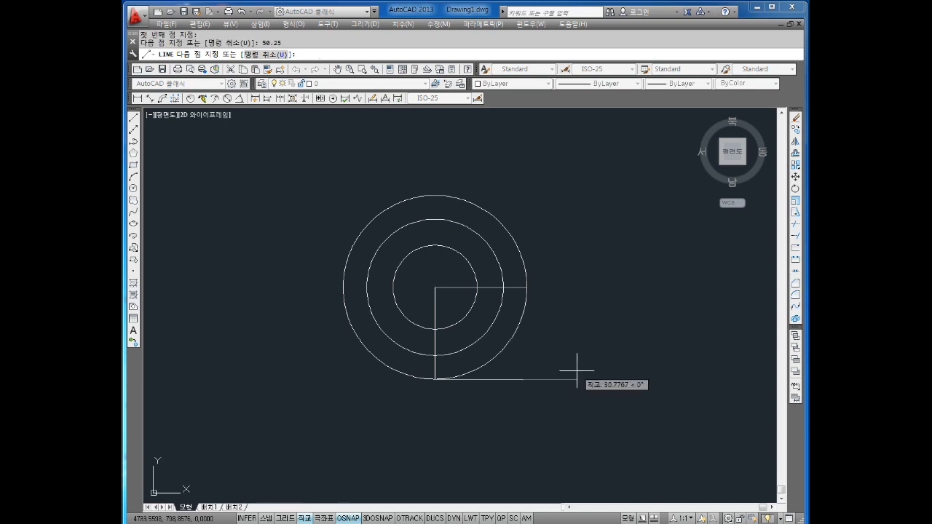
type("u")
key("Return")
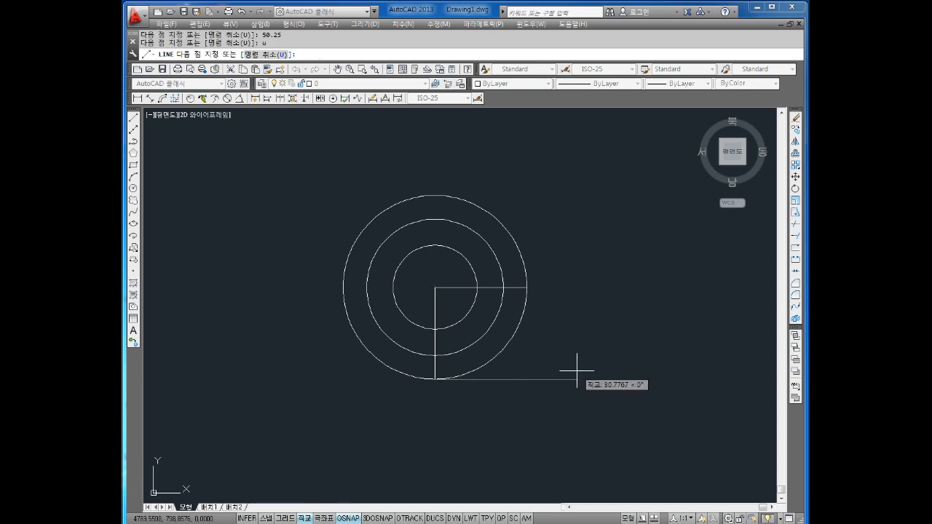
type("52.5")
key("Return")
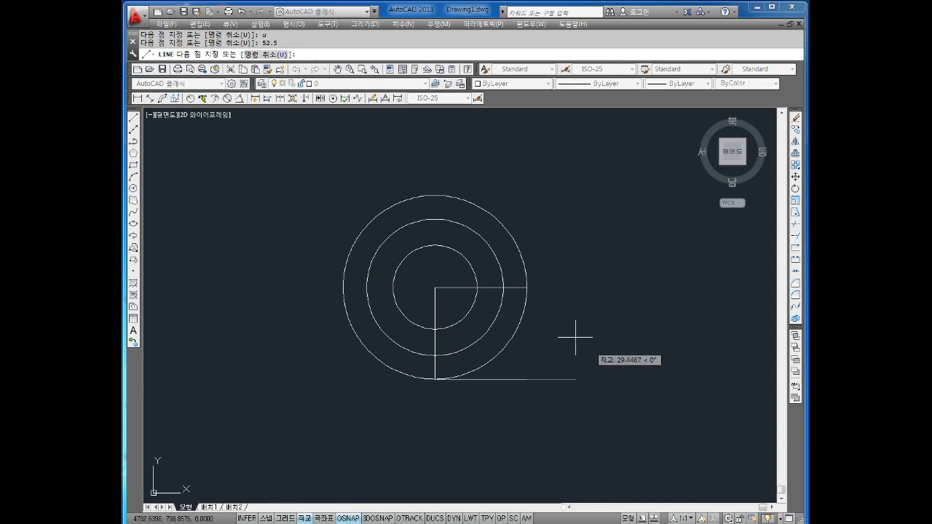
left_click(526, 288)
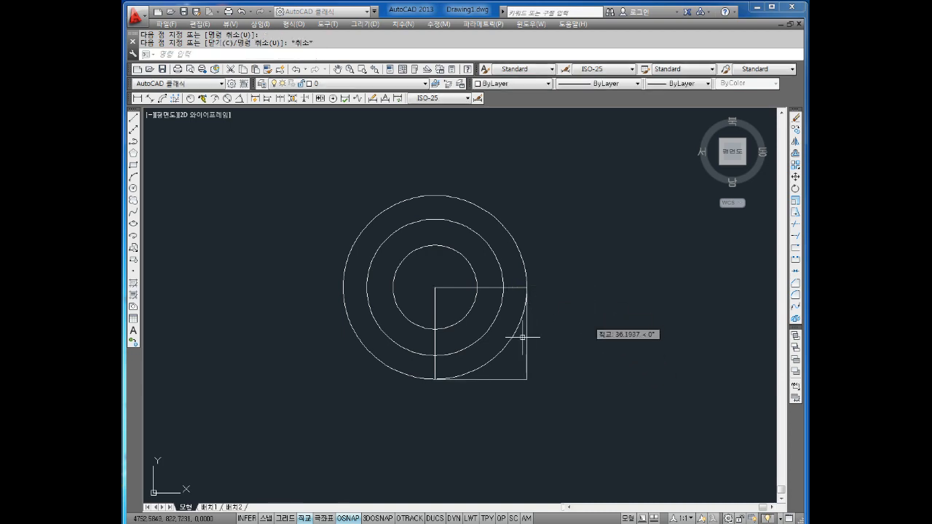
key("Escape")
Draw a diagonal line from the circles' centre to the lower-right corner of the square
scroll(494, 337, "up", 4)
middle_click_drag(535, 332, 533, 328)
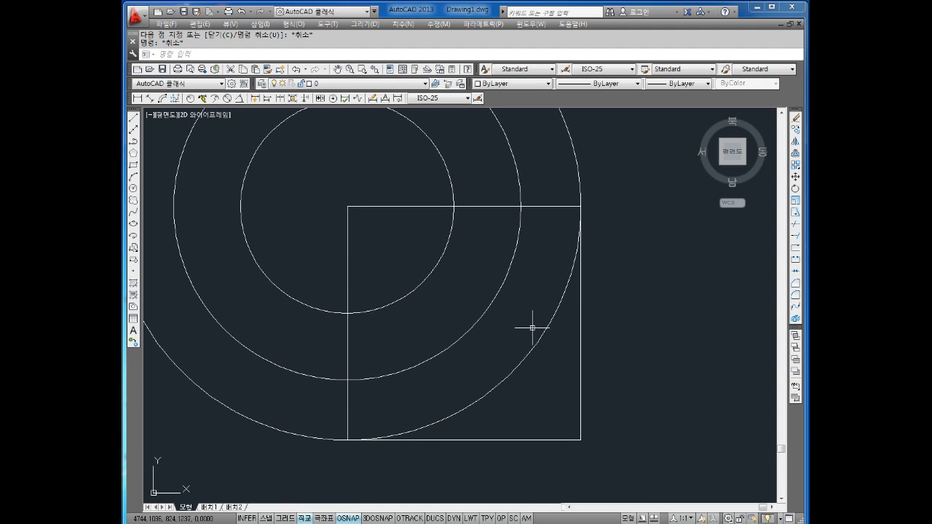
type("l")
key("Return")
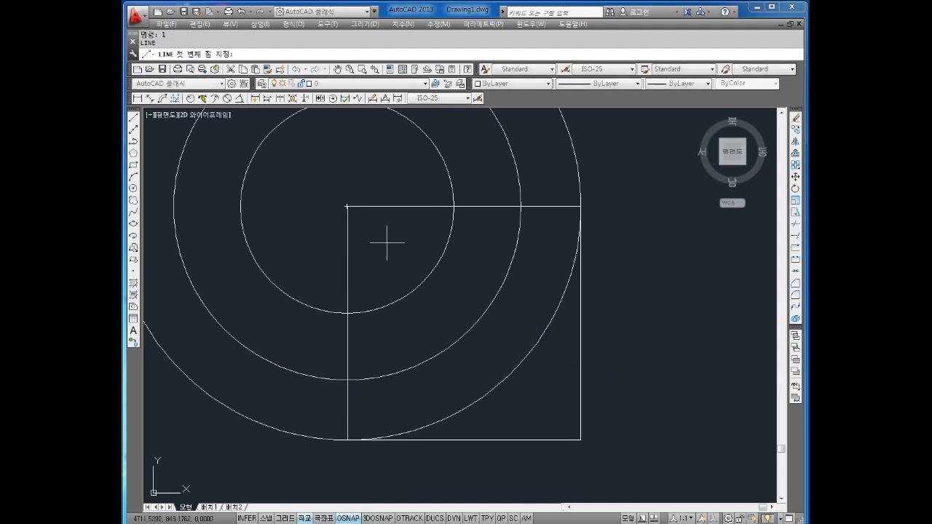
left_click(347, 207)
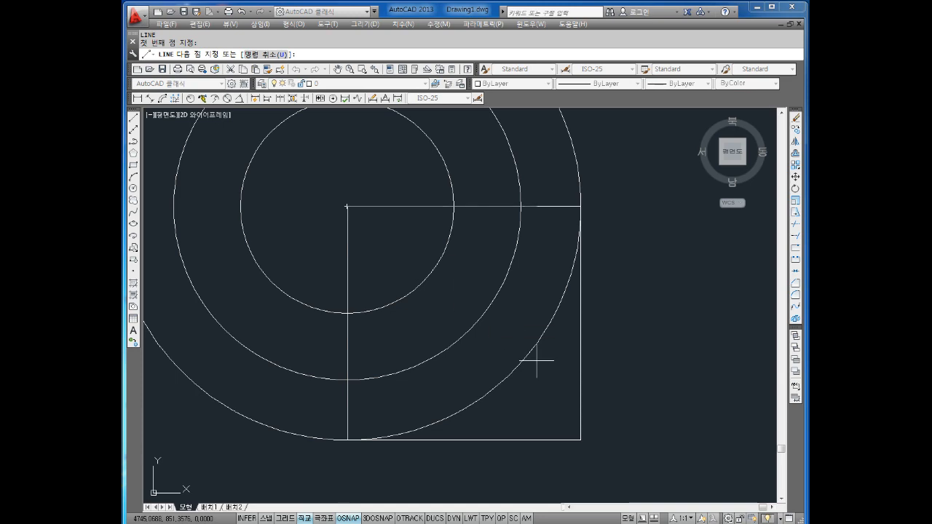
left_click(580, 440)
key("Escape")
key("Escape")
key("Escape")
Offset the horizontal centre line by 3 to both its upper and lower sides
scroll(627, 394, "down", 2)
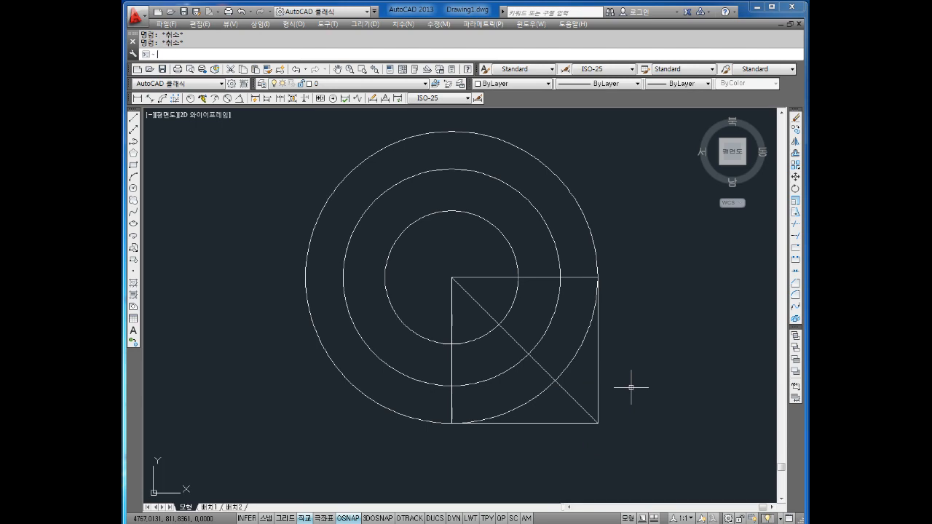
key("Return")
type("3")
key("Return")
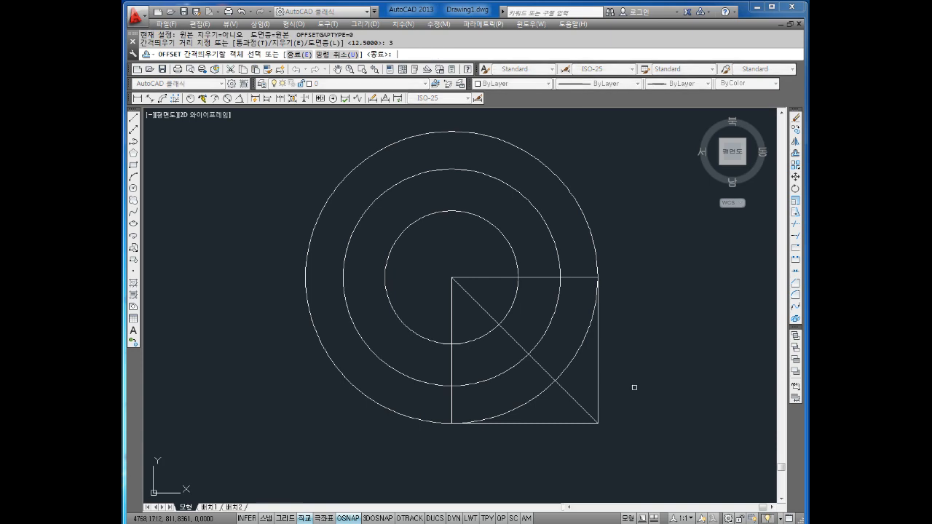
left_click(579, 277)
left_click(581, 275)
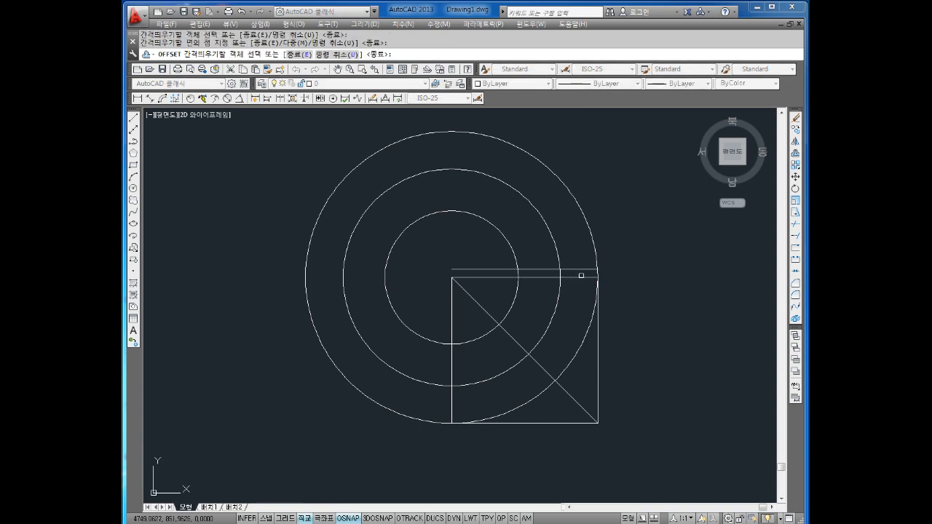
left_click(579, 289)
key("Return")
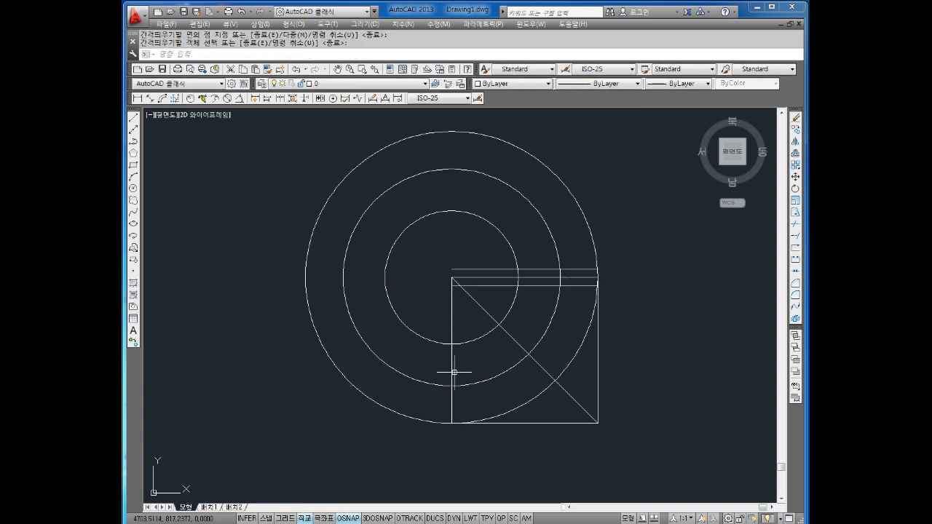
Offset the vertical centre line by 3 to both its left and right sides
key("Return")
key("Return")
left_click(454, 364)
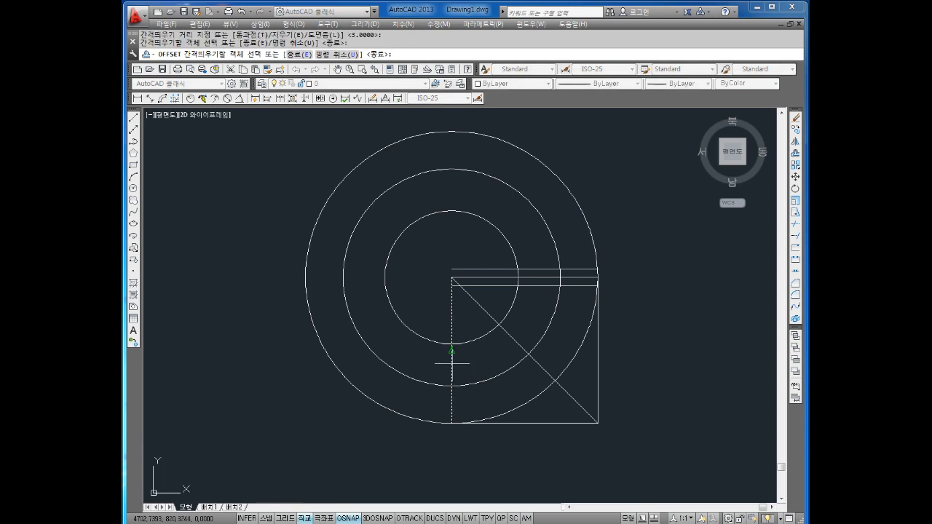
left_click(446, 363)
left_click(453, 366)
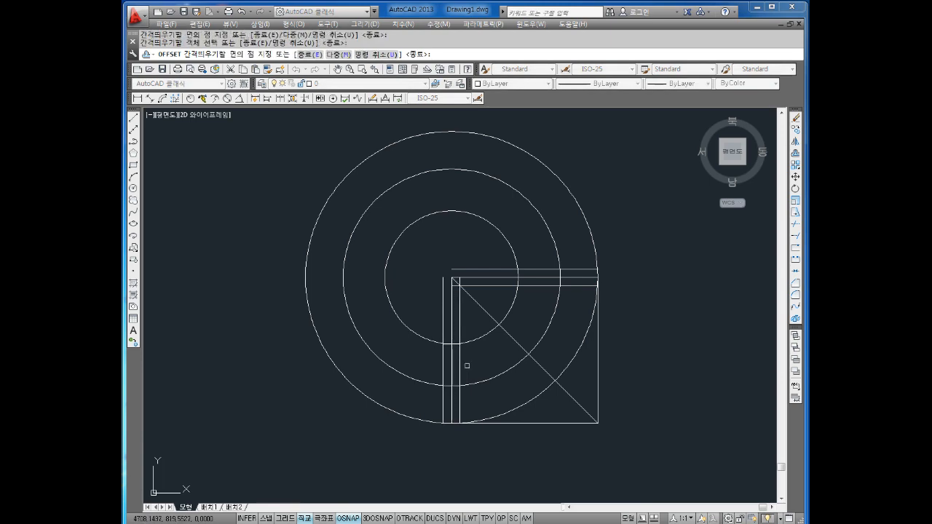
left_click(557, 364)
key("Return")
Offset the diagonal line by 7.5 to both sides
key("Return")
type("7.5")
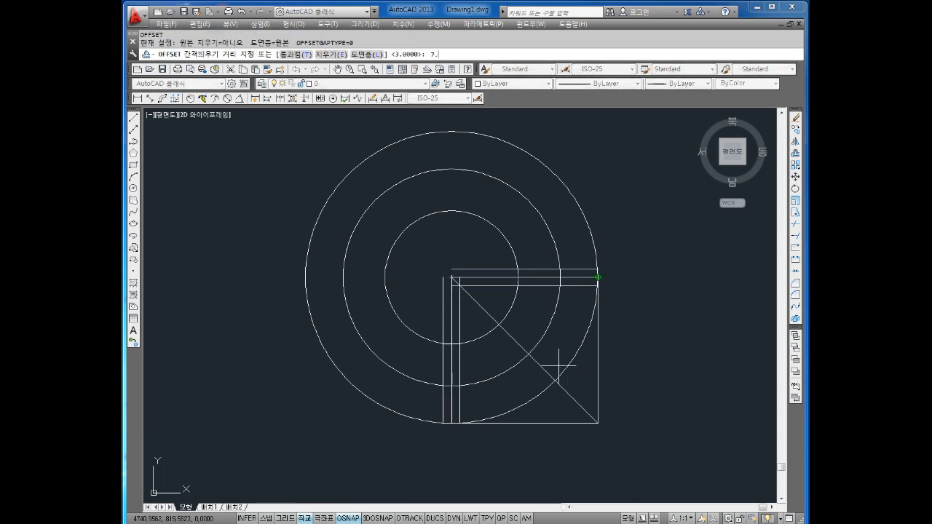
key("Return")
left_click(511, 340)
left_click(522, 334)
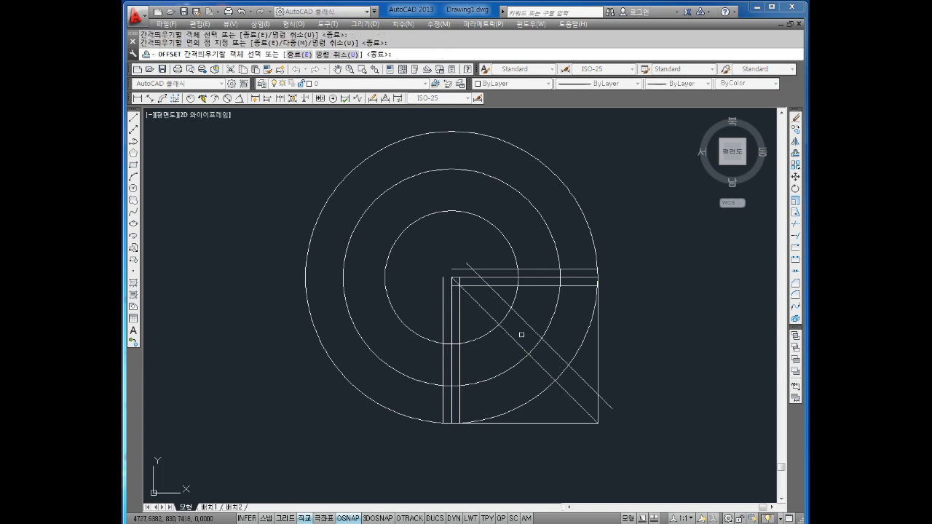
left_click(517, 340)
left_click(500, 357)
key("Escape")
key("Escape")
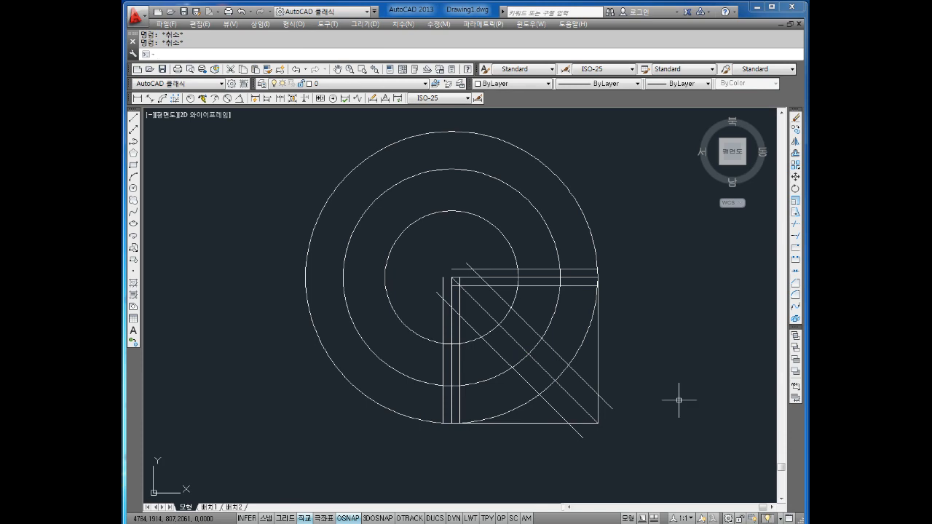
type("tr")
key("Return")
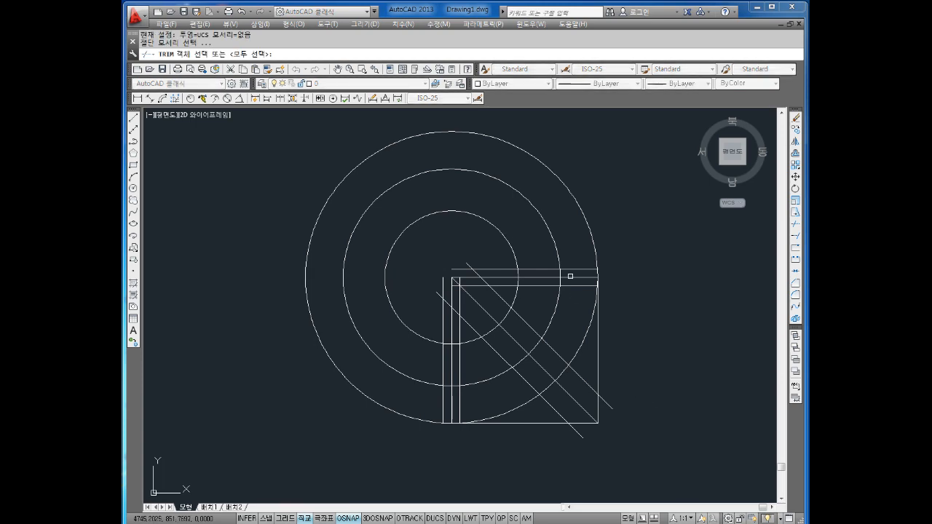
key("Escape")
key("Escape")
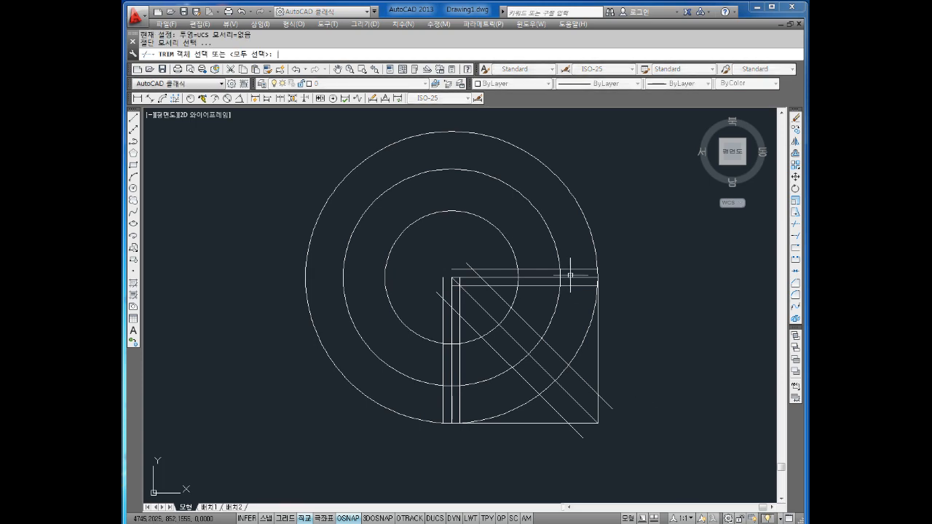
Trim the three circles between the two horizontal offset lines, using those lines as cutting edges
key("Return")
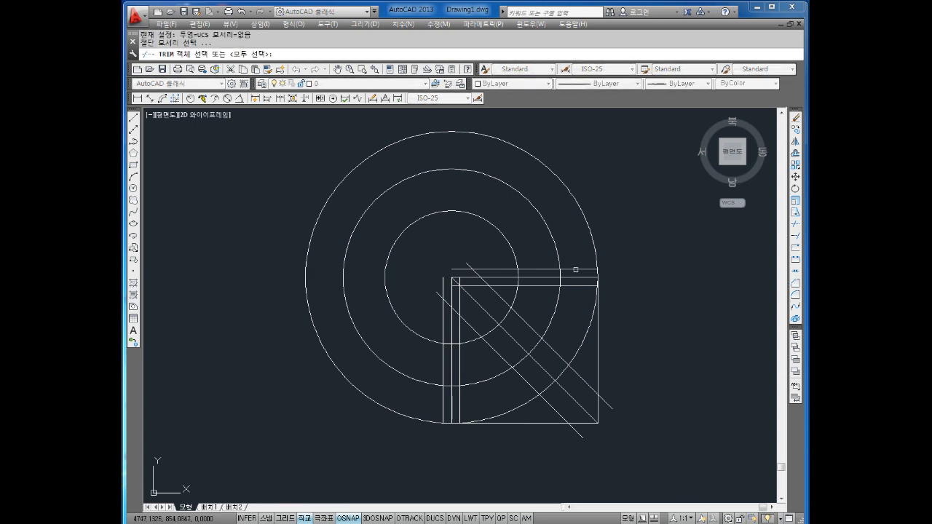
left_click(574, 269)
left_click(576, 285)
scroll(575, 283, "up", 2)
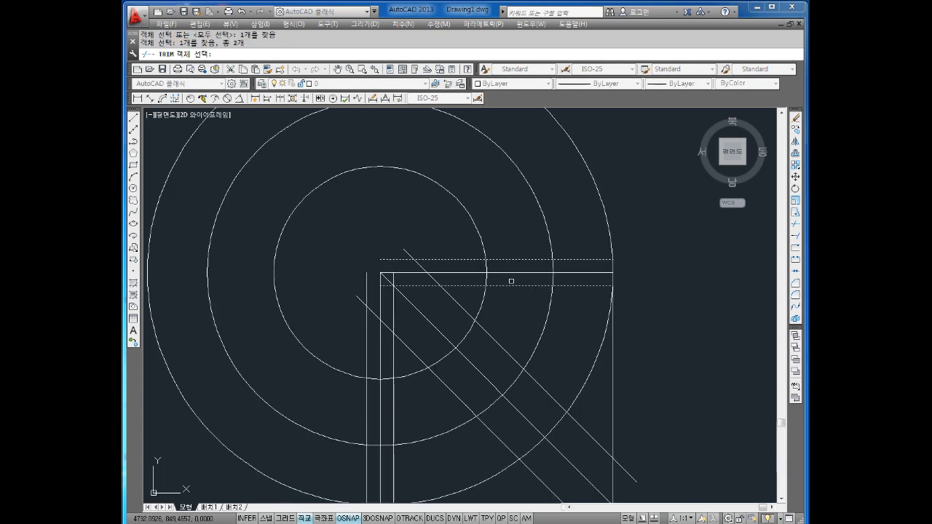
key("Return")
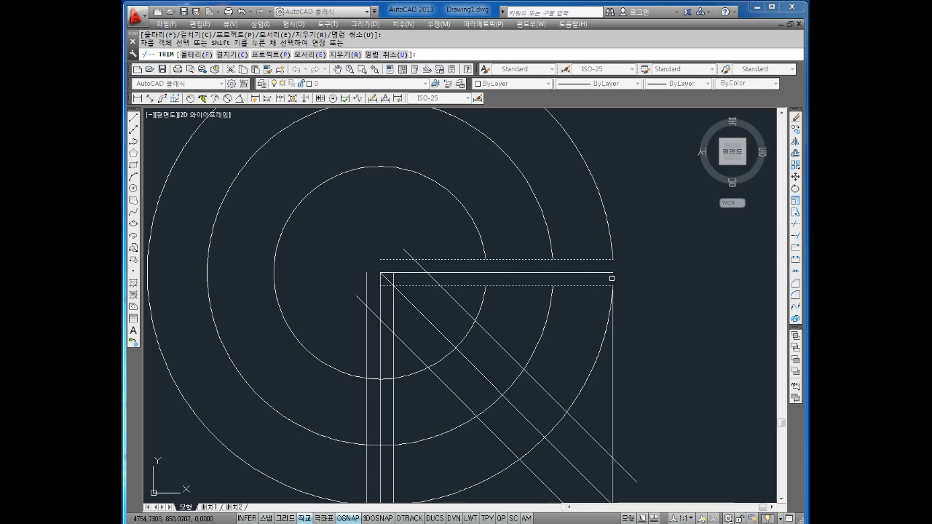
scroll(612, 299, "down", 2)
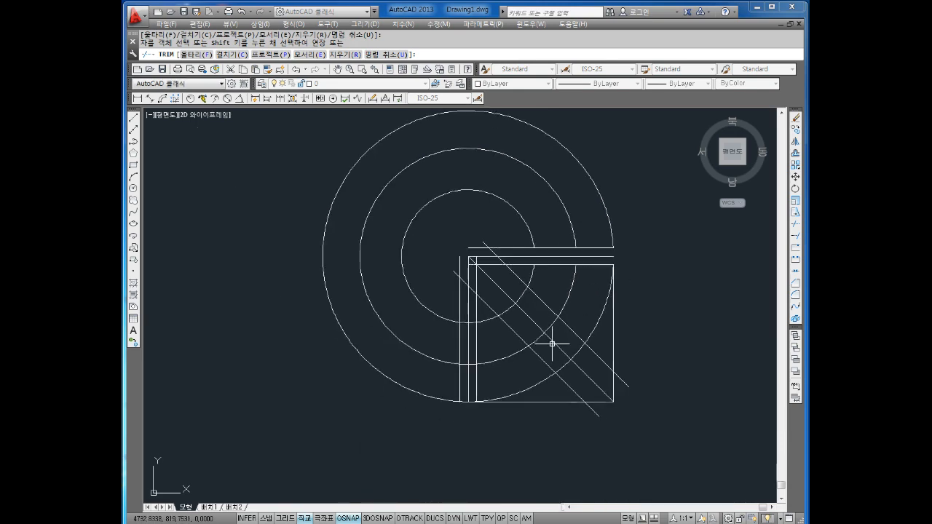
key("Escape")
key("Escape")
Trim the three circles between the two vertical offset lines, using those lines as cutting edges
type("tr")
key("Return")
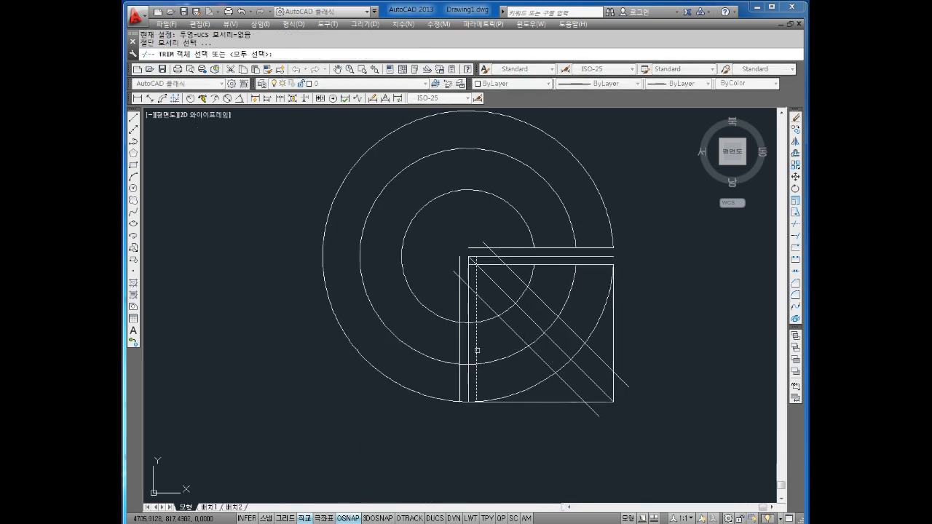
left_click(477, 349)
left_click(461, 368)
key("Return")
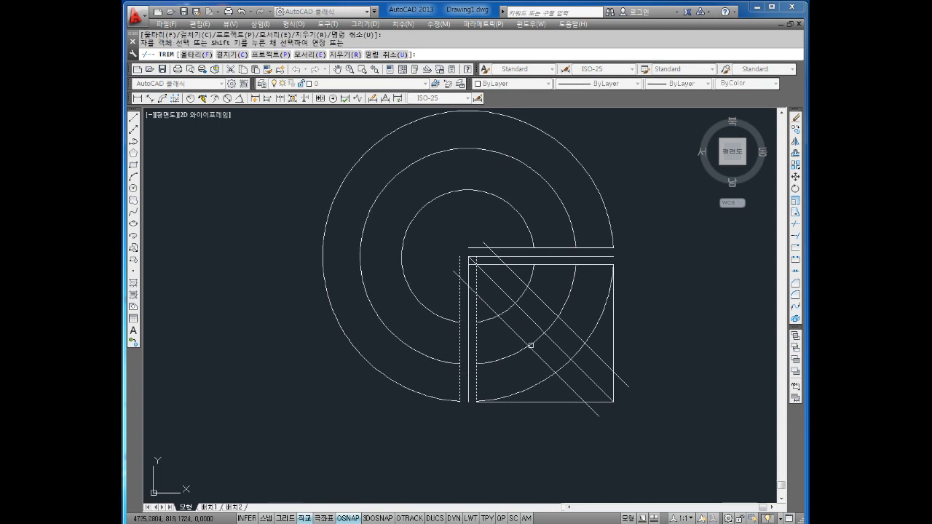
Trim away the slot lines and diagonal lines where they cross the inside of the smallest circle
key("Escape")
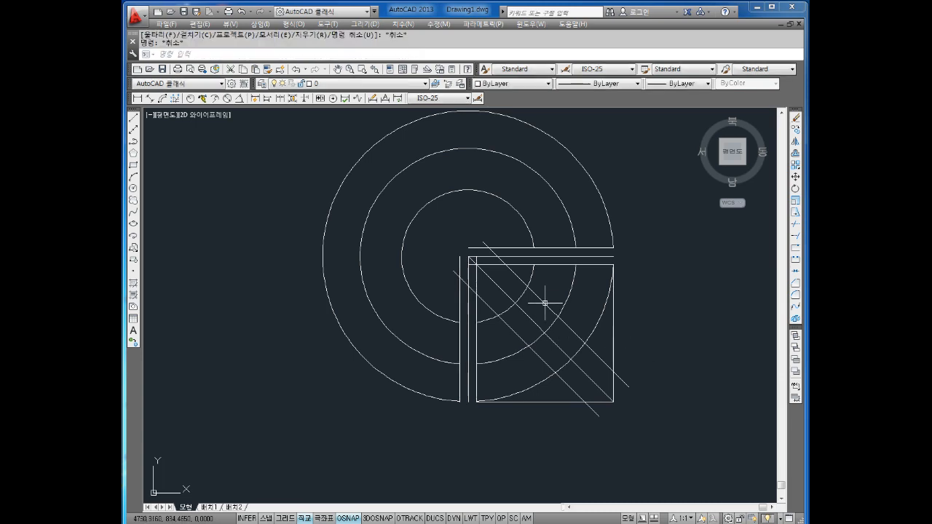
scroll(537, 285, "up", 4)
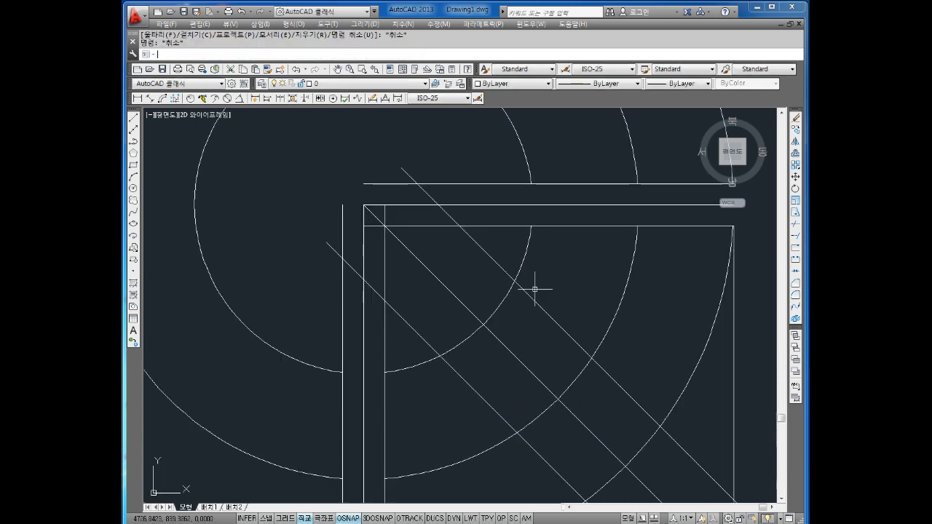
key("Return")
key("Return")
left_click(465, 150)
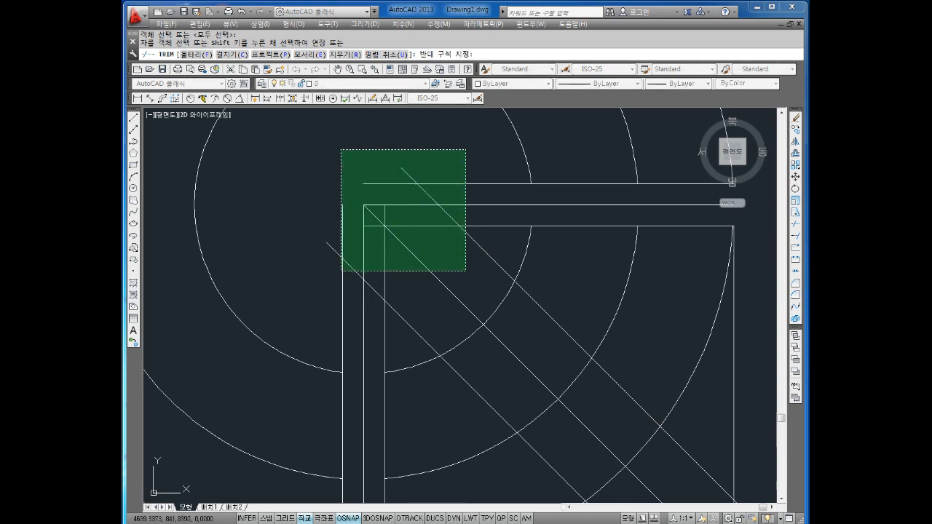
left_click(306, 326)
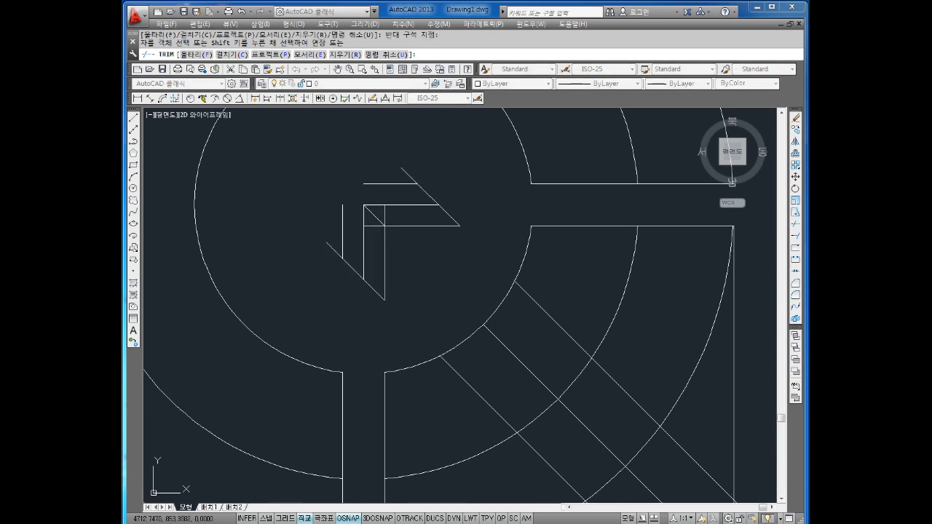
Erase the leftover line pieces around the centre of the smallest circle
key("Escape")
left_click(452, 142)
left_click(327, 298)
key("Delete")
scroll(436, 317, "down", 3)
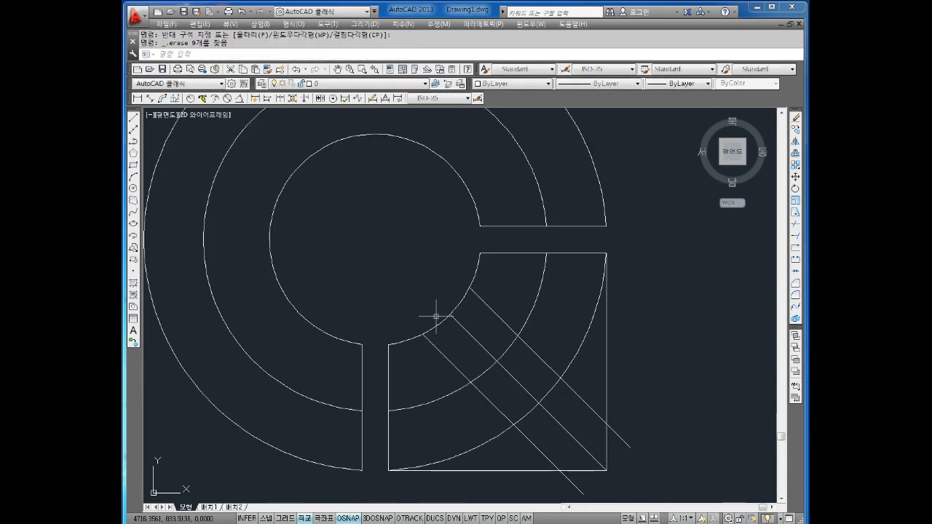
middle_click_drag(436, 316, 444, 264)
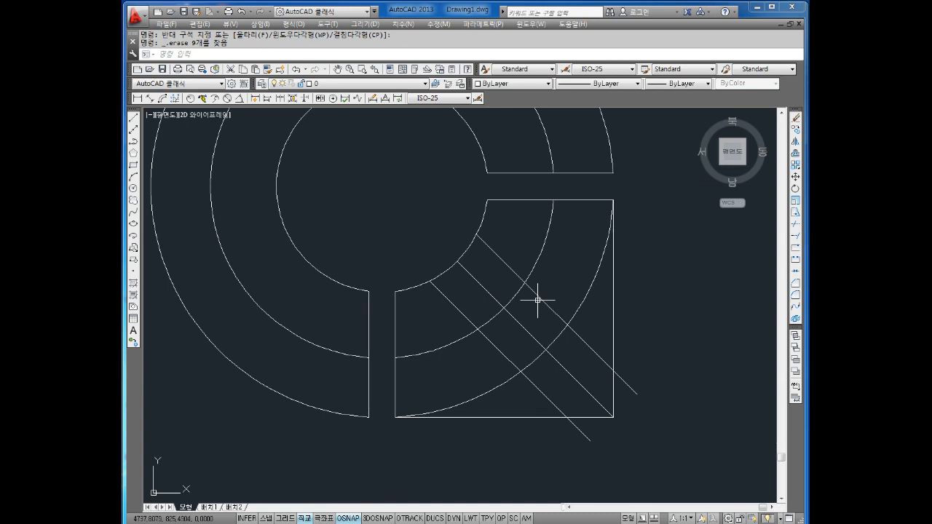
Erase the middle and outer circle arcs inside the lower-right quadrant
key("Escape")
key("Escape")
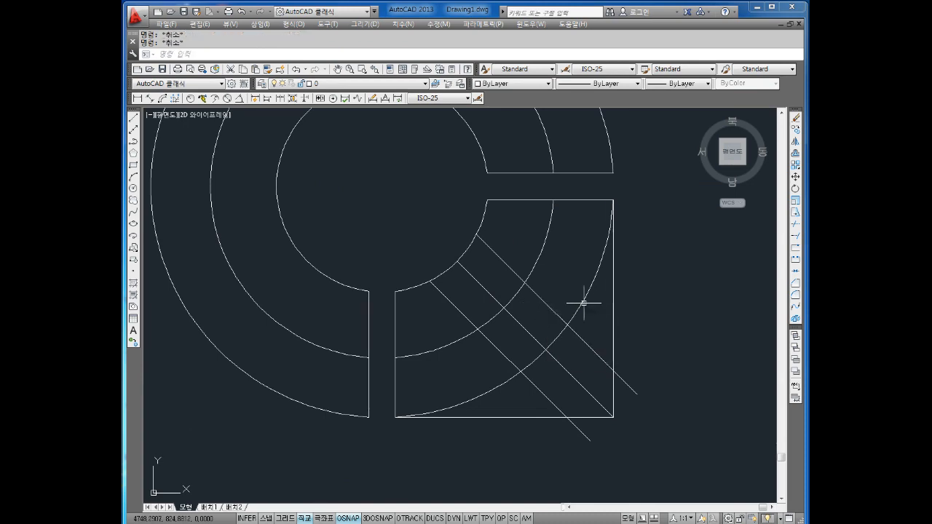
left_click(584, 304)
key("Delete")
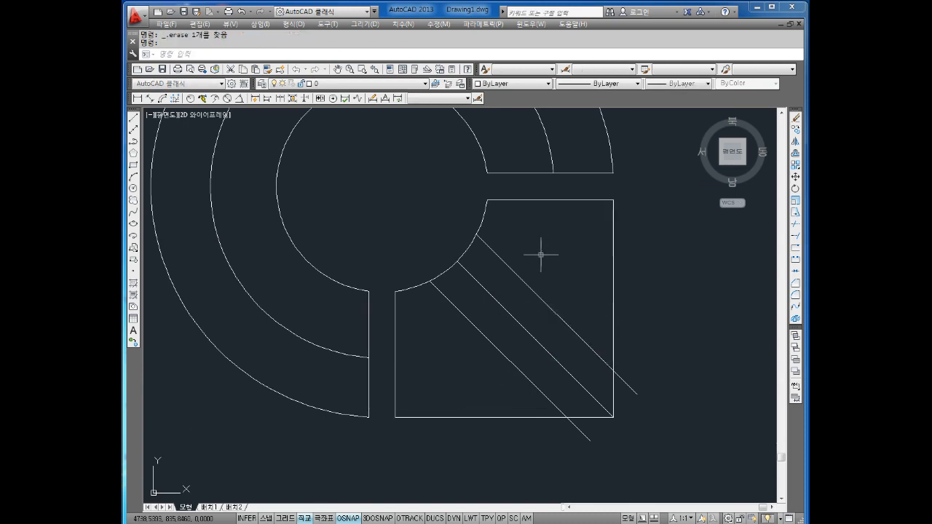
scroll(594, 269, "down", 2)
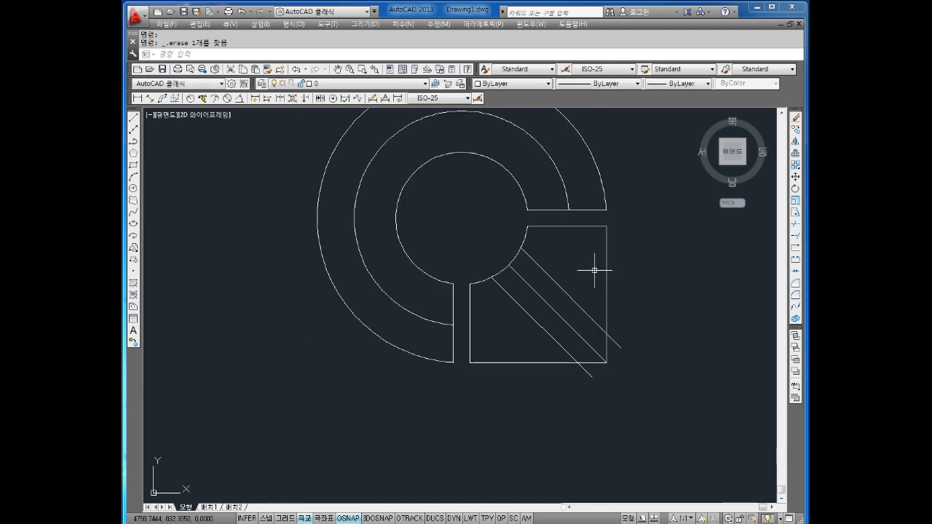
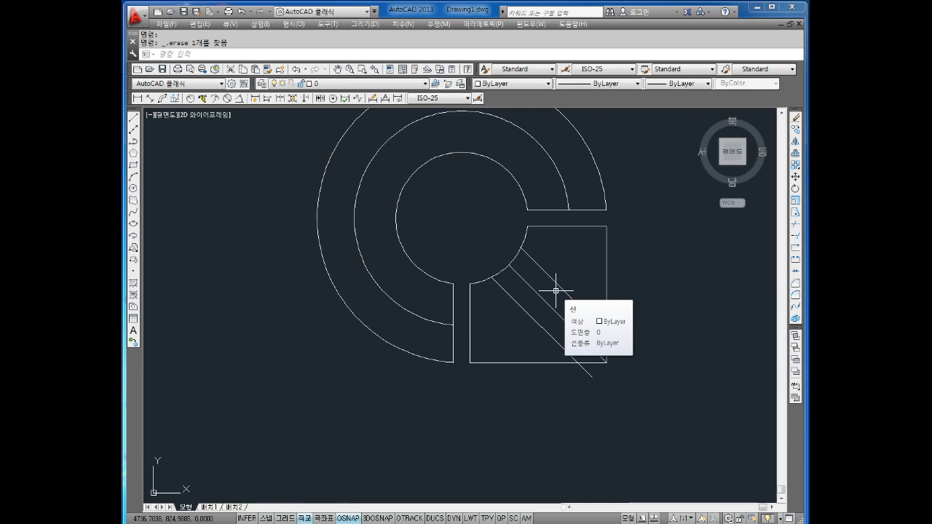
Try a vertical line down from the middle arc's end at the horizontal slot, then erase it
type("l")
key("Return")
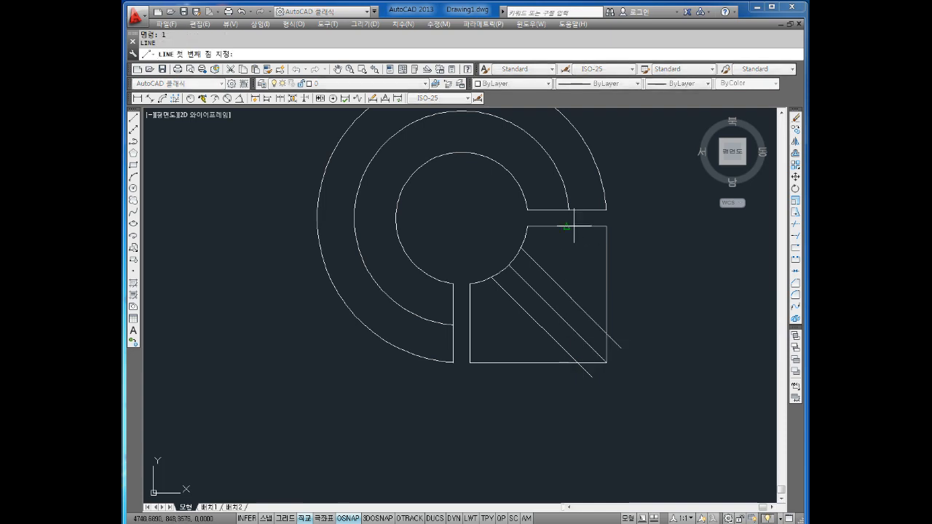
left_click(567, 210)
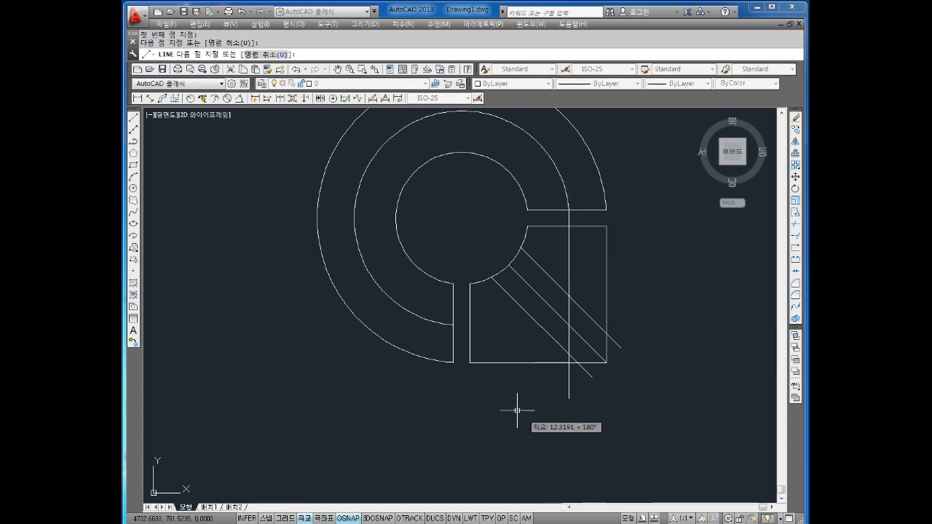
key("Return")
key("Return")
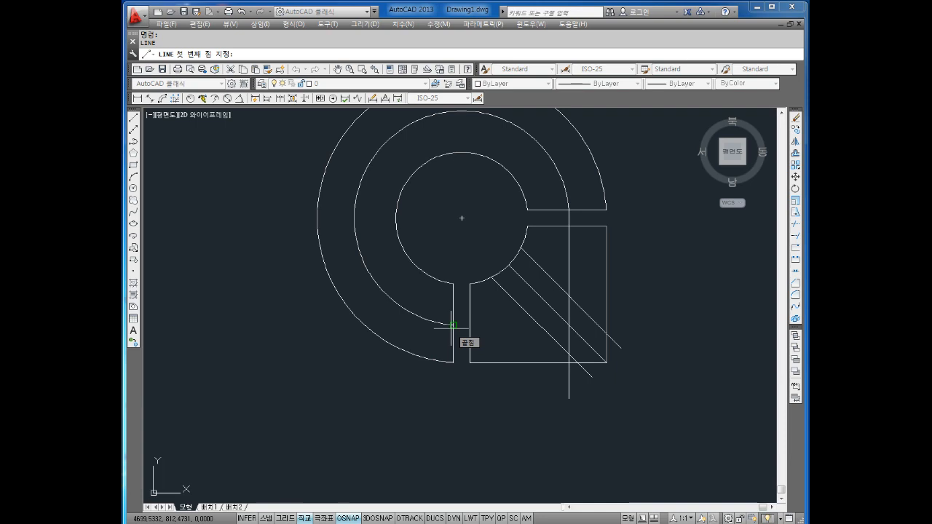
key("Escape")
left_click(569, 247)
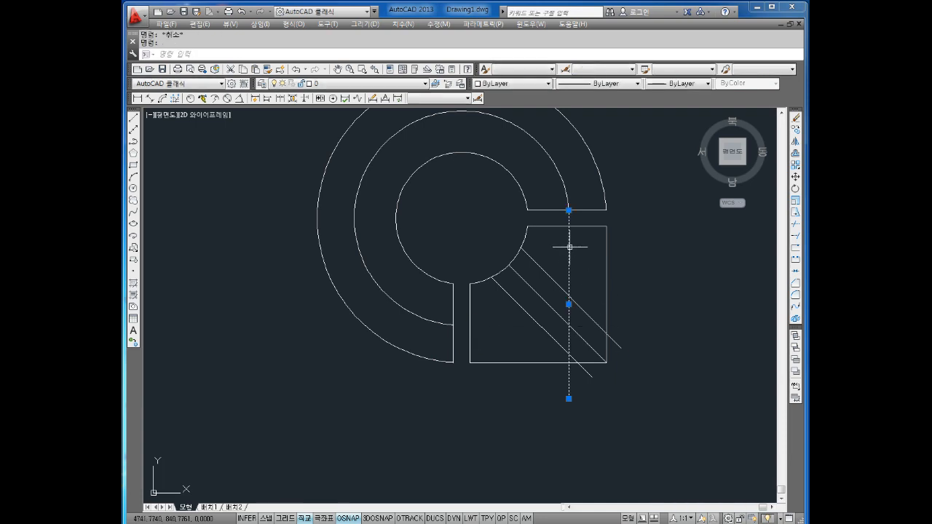
key("Delete")
key("Escape")
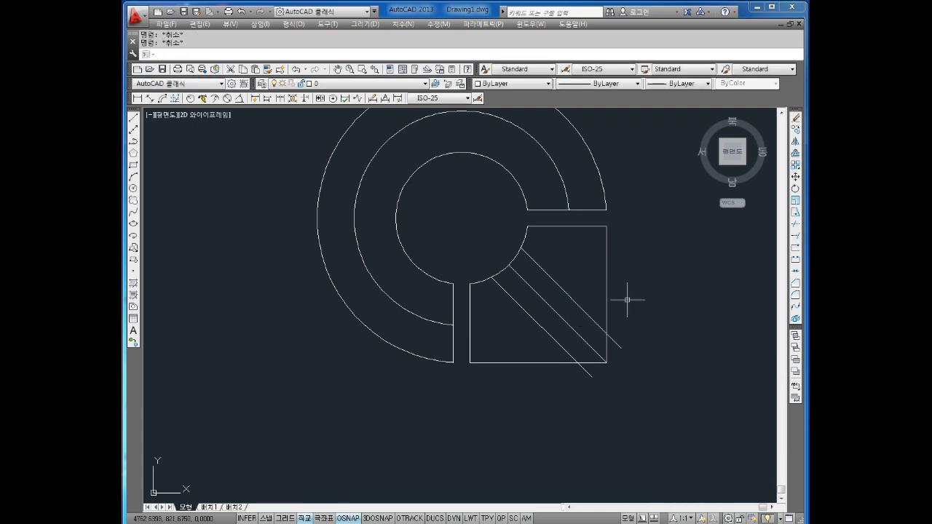
Undo the recent edits back to the state before the three circles were trimmed
type("u")
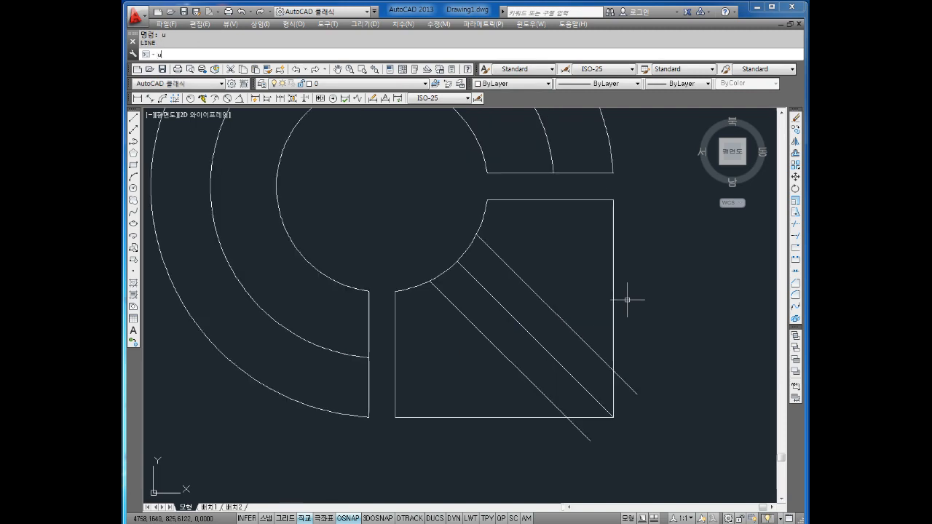
type(" u u u u  u u u u")
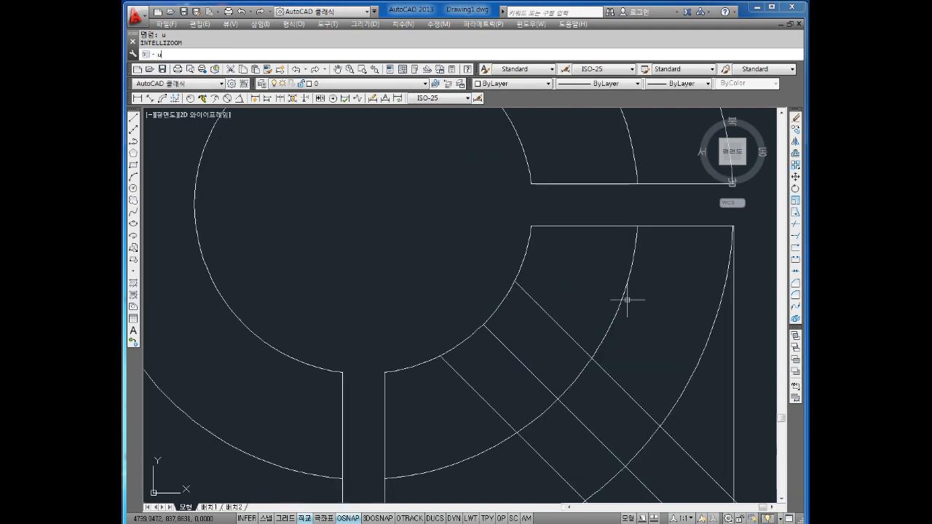
type(" uuu")
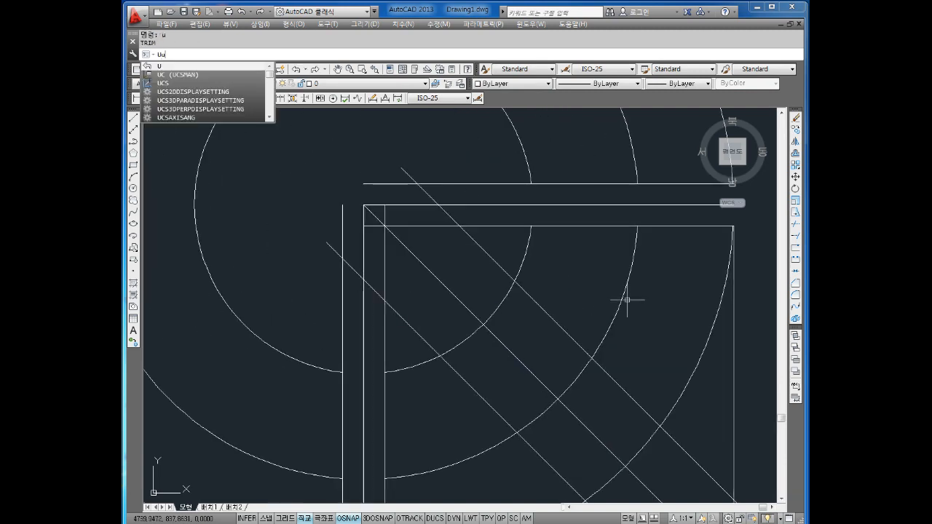
type(" u u u")
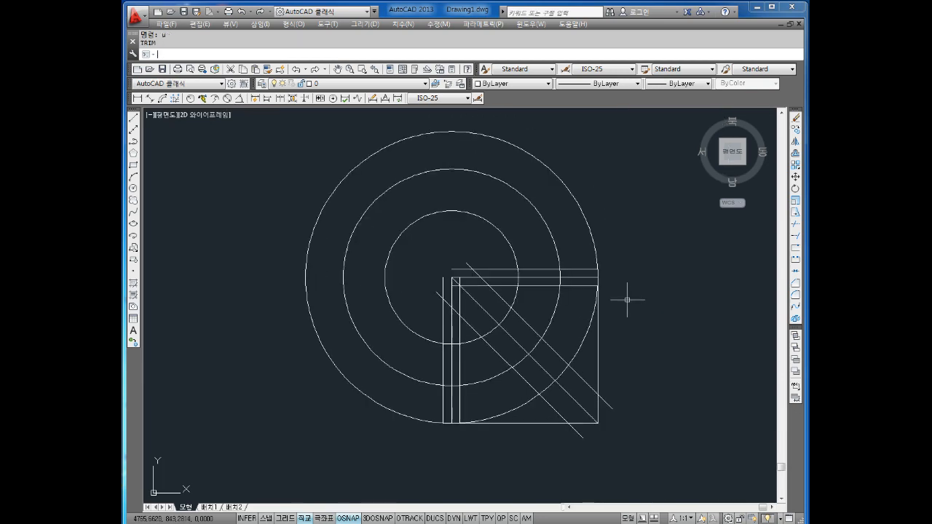
middle_click_drag(561, 308, 545, 287)
key("Escape")
key("Escape")
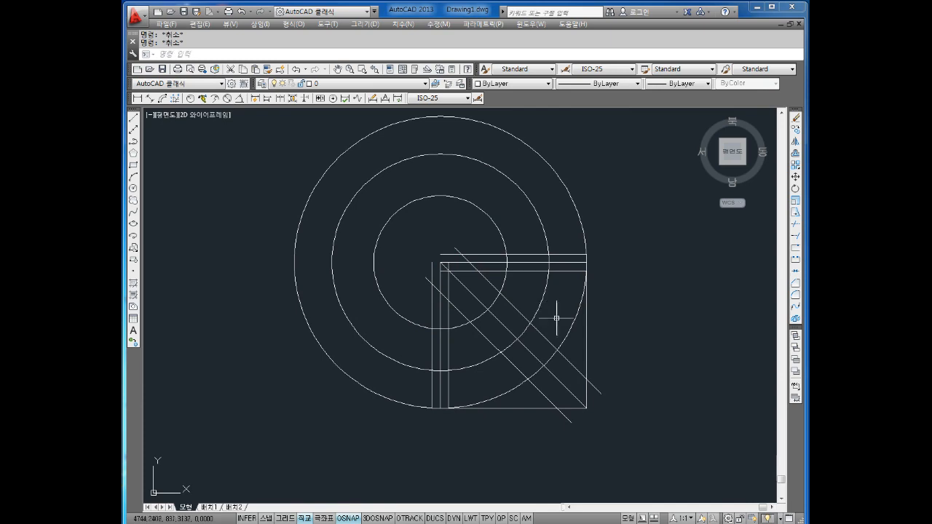
Draw a vertical line from the middle circle's right quadrant down past the square's lower edge
type("l")
key("Return")
scroll(552, 285, "up", 2)
left_click(548, 248)
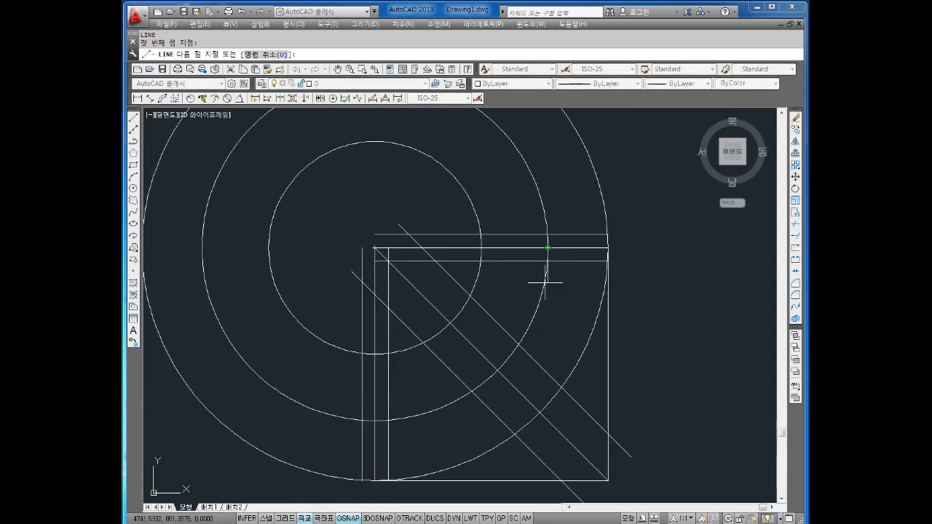
middle_click_drag(540, 357, 535, 268)
left_click(526, 454)
key("Return")
Draw a horizontal line from the middle circle's bottom quadrant to beyond the square's right edge
key("Return")
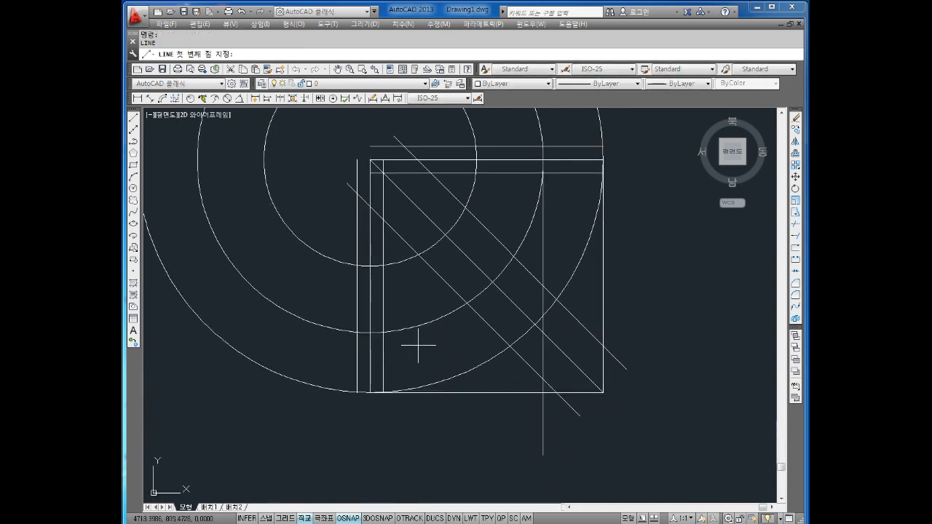
left_click(372, 333)
left_click(651, 333)
key("Escape")
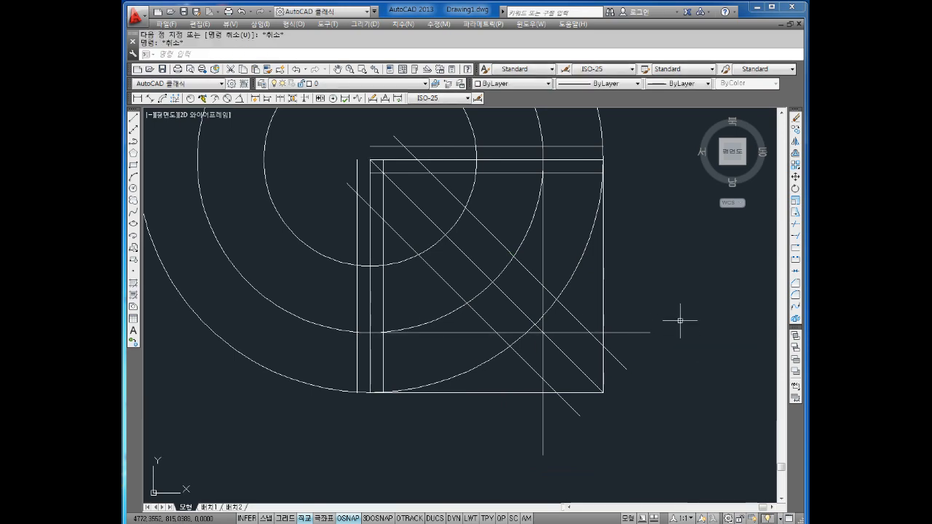
Trim the three circles between the two horizontal offset lines, using those lines as cutting edges
scroll(663, 324, "up", 2)
type("tr")
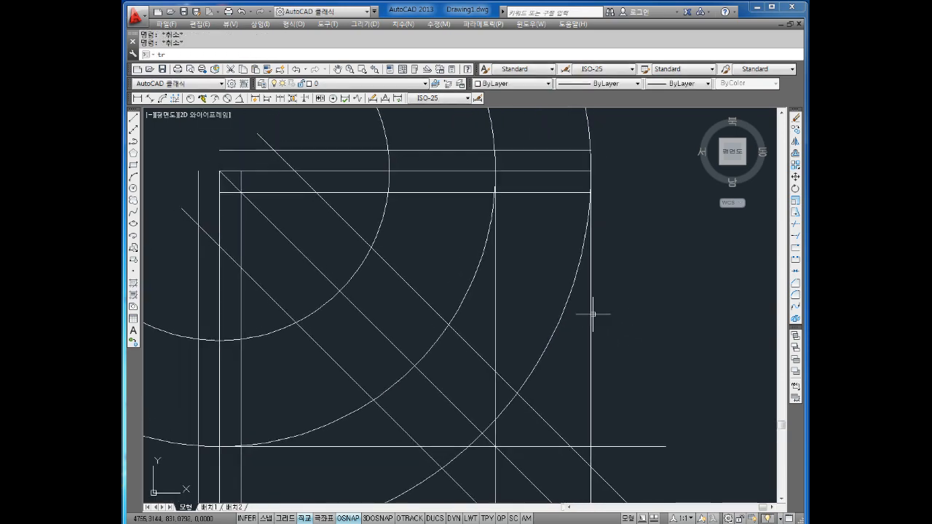
key("Return")
middle_click_drag(559, 163, 562, 204)
left_click(550, 177)
left_click(537, 201)
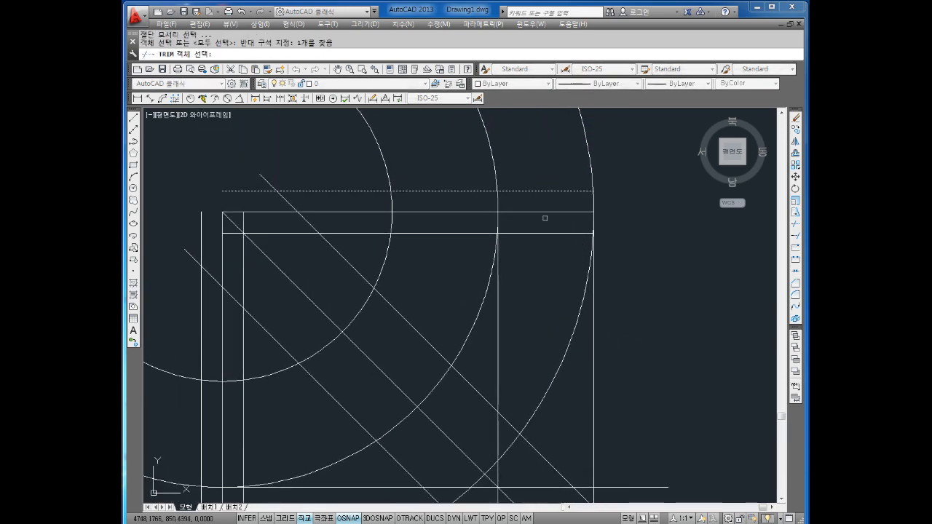
left_click(543, 233)
key("Return")
left_click(617, 205)
left_click(401, 220)
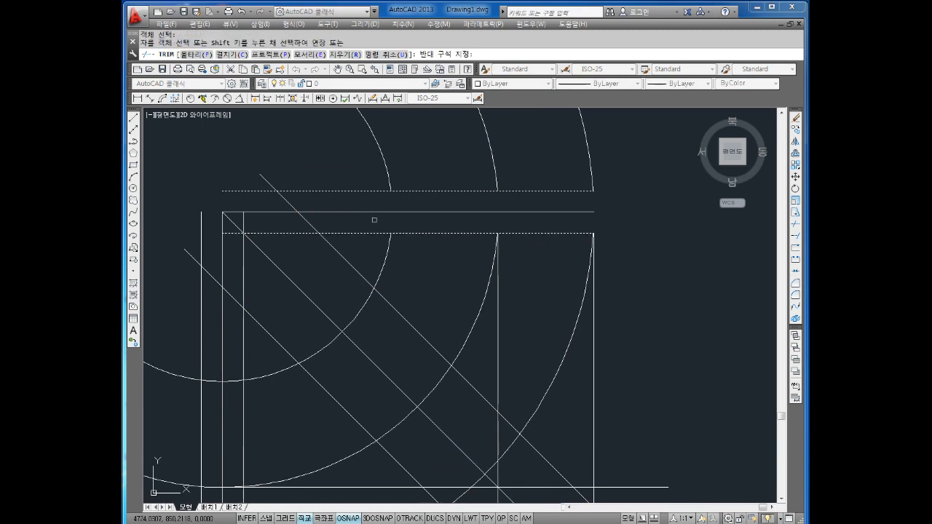
scroll(374, 220, "down", 2)
middle_click_drag(372, 219, 457, 199)
key("Return")
Trim the three circles between the two vertical offset lines, using those lines as cutting edges
key("Return")
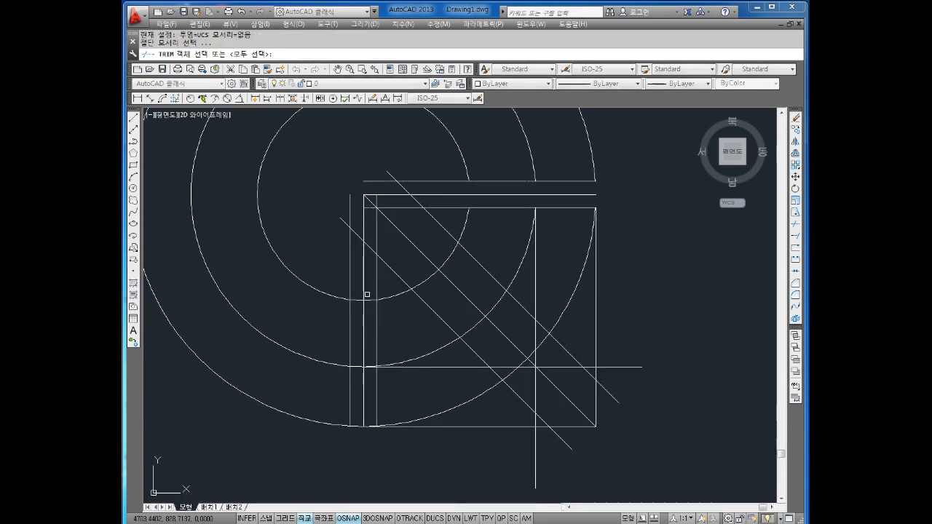
left_click(367, 294)
left_click(372, 291)
left_click(380, 282)
left_click(366, 294)
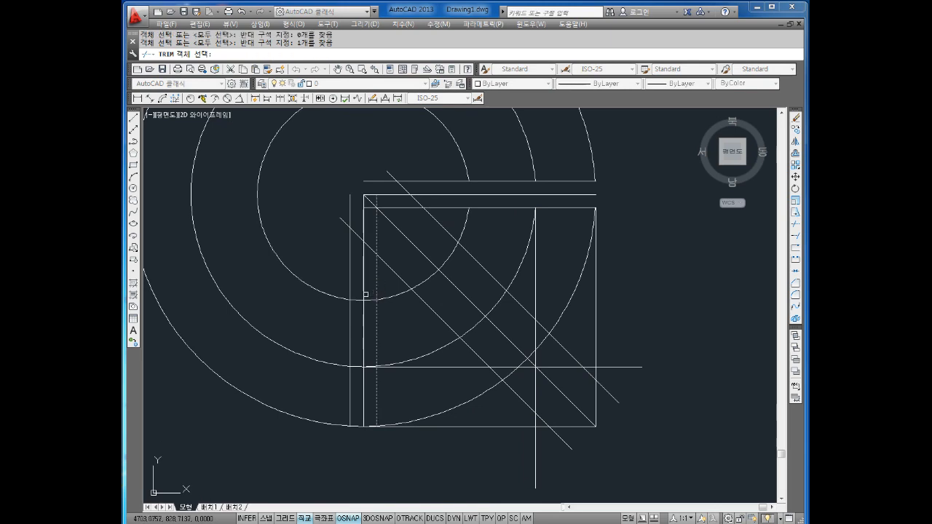
key("Return")
left_click(372, 292)
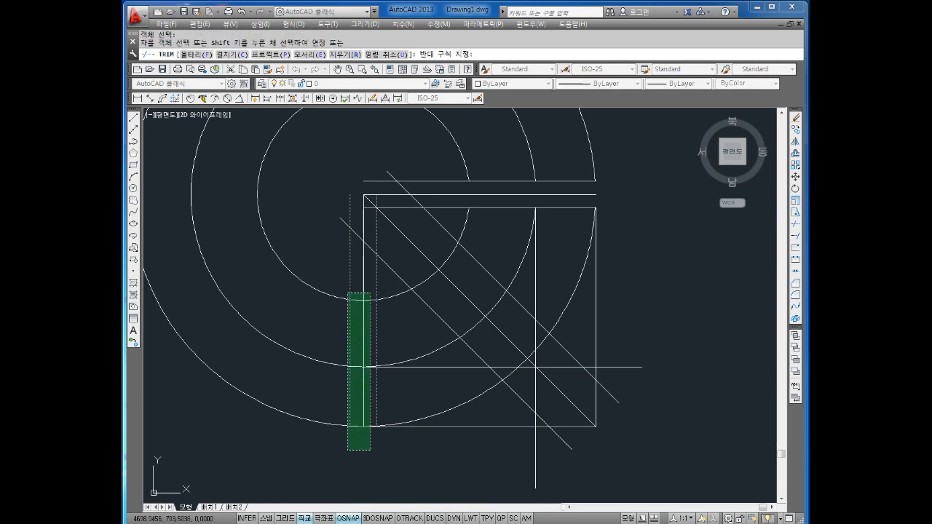
left_click(348, 450)
key("ctrl+z")
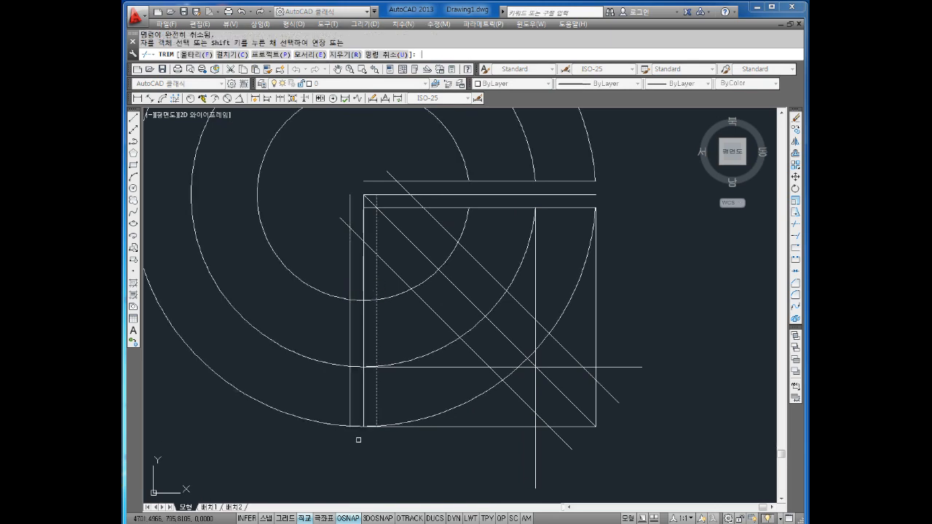
left_click(370, 292)
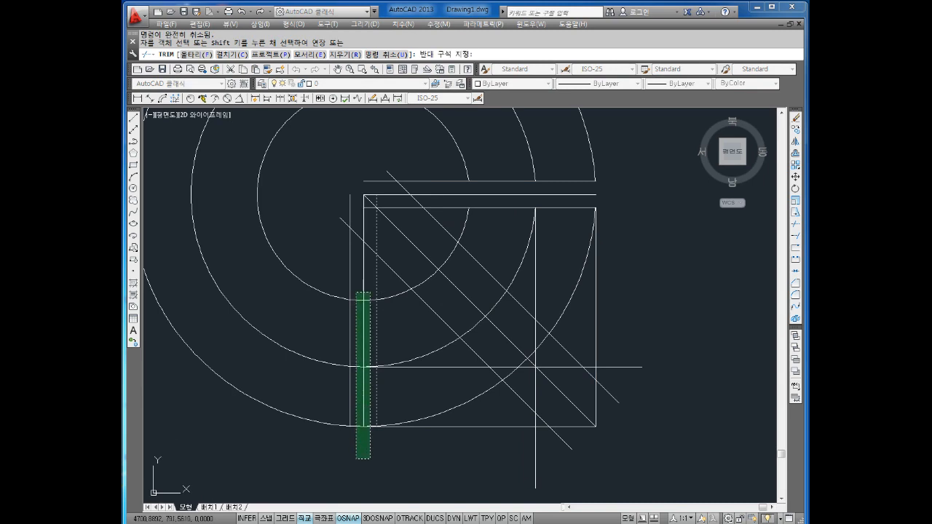
left_click(356, 462)
key("Escape")
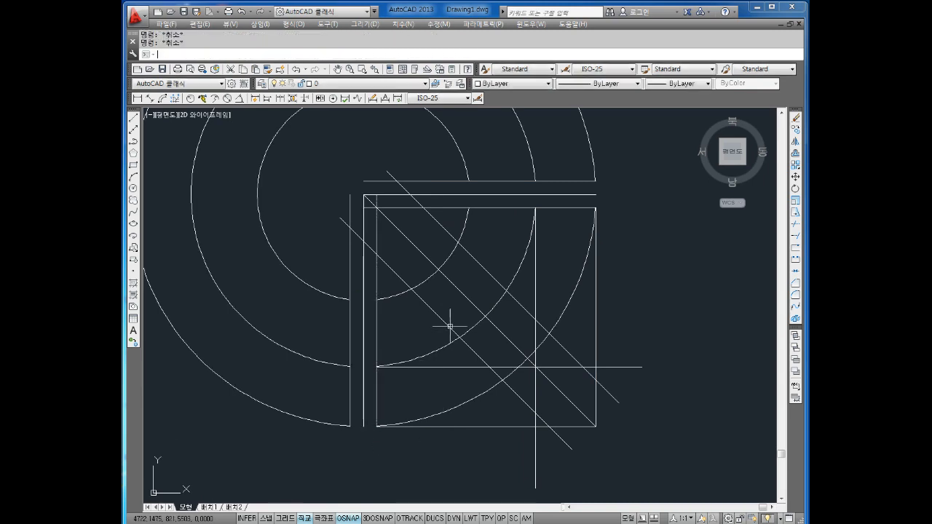
Trim the slot lines and diagonals crossing the smallest circle's interior, using all objects as cutting edges
key("Return")
left_click(421, 161)
left_click(313, 250)
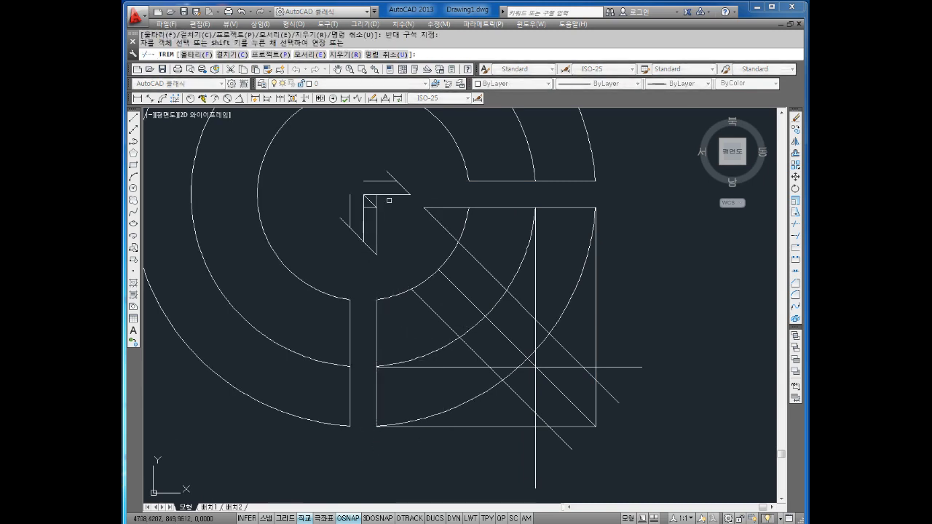
Erase the remaining line fragments around the common centre of the circles
left_click(411, 159)
left_click(340, 264)
key("Escape")
key("Escape")
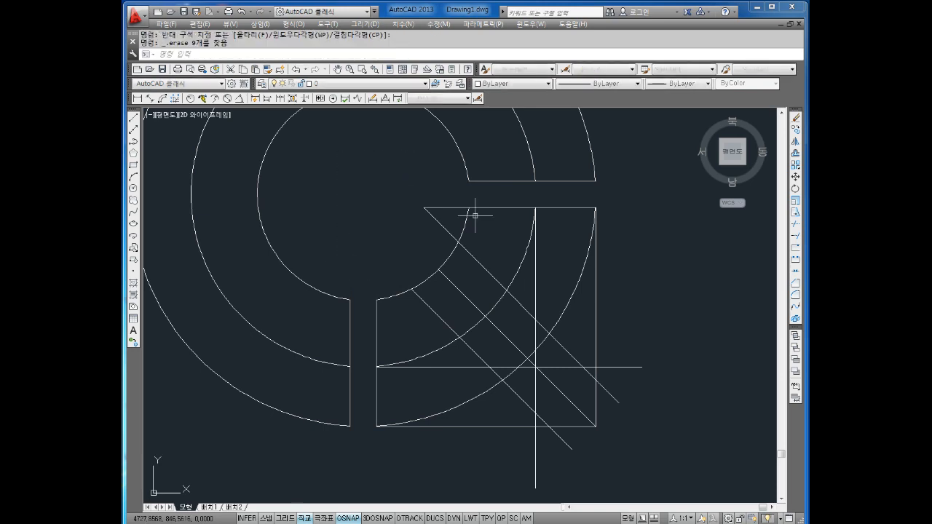
Trim the ends of the upper diagonal and the lower horizontal slot line that still protrude into the smallest circle
key("Return")
key("Return")
left_click(446, 197)
left_click(424, 240)
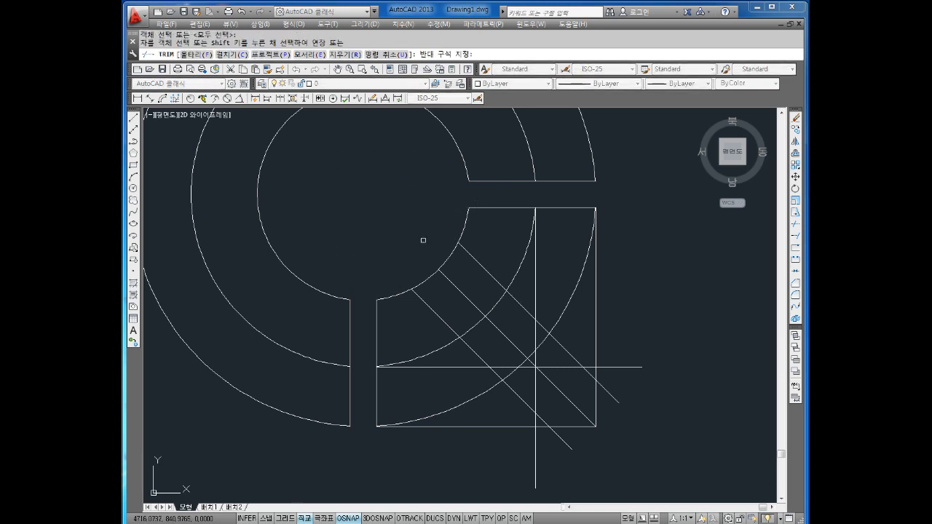
Try trimming the middle circle, the lower horizontal slot line and the smallest circle above the upper diagonal
middle_click_drag(623, 400, 608, 380)
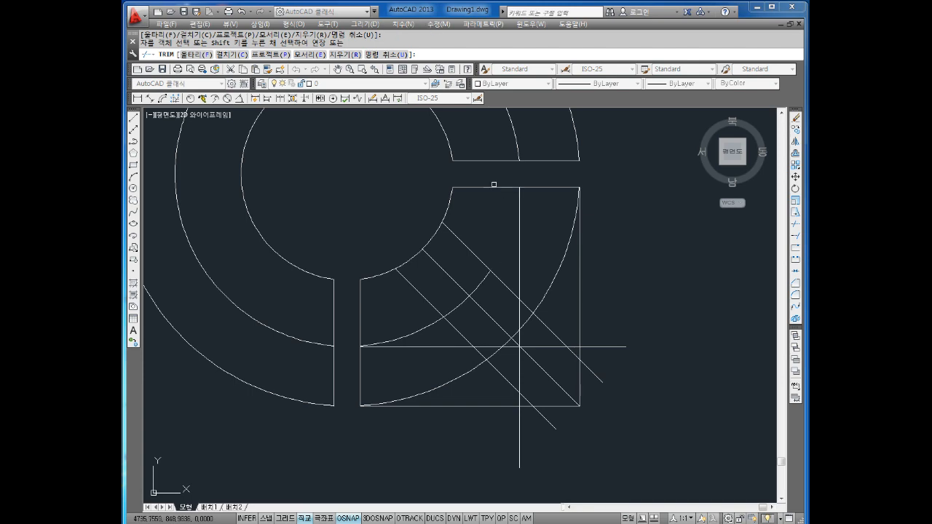
left_click(471, 182)
left_click(432, 208)
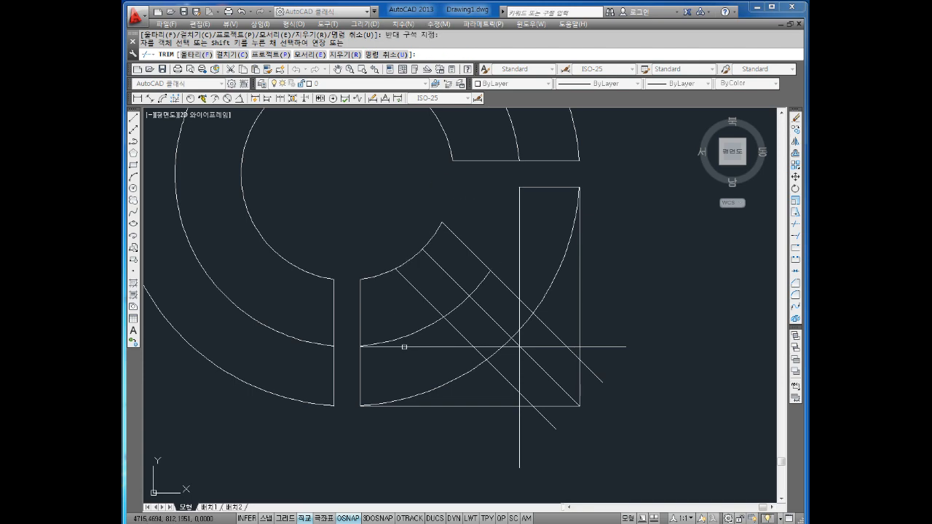
scroll(463, 301, "down", 3)
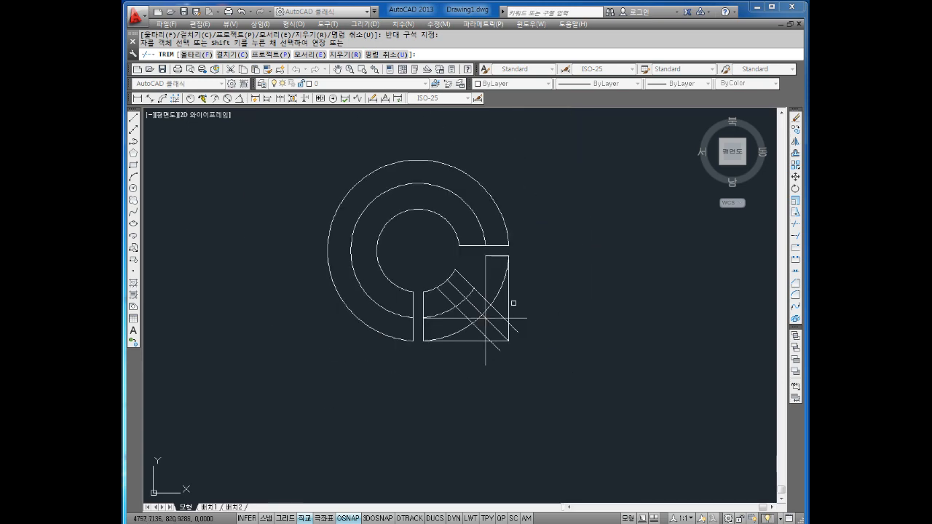
scroll(483, 279, "up", 2)
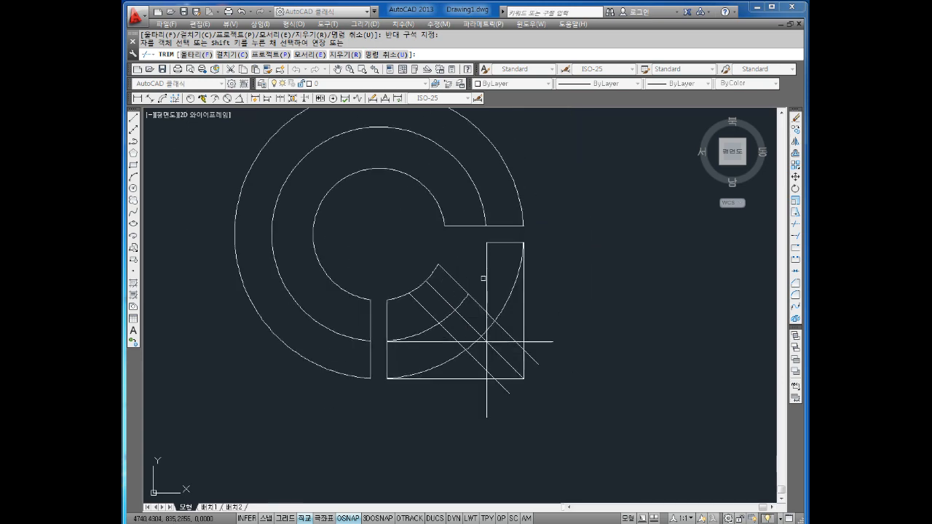
Undo the recent trims and erasures until the three concentric circles are whole again
type("u")
key("Return")
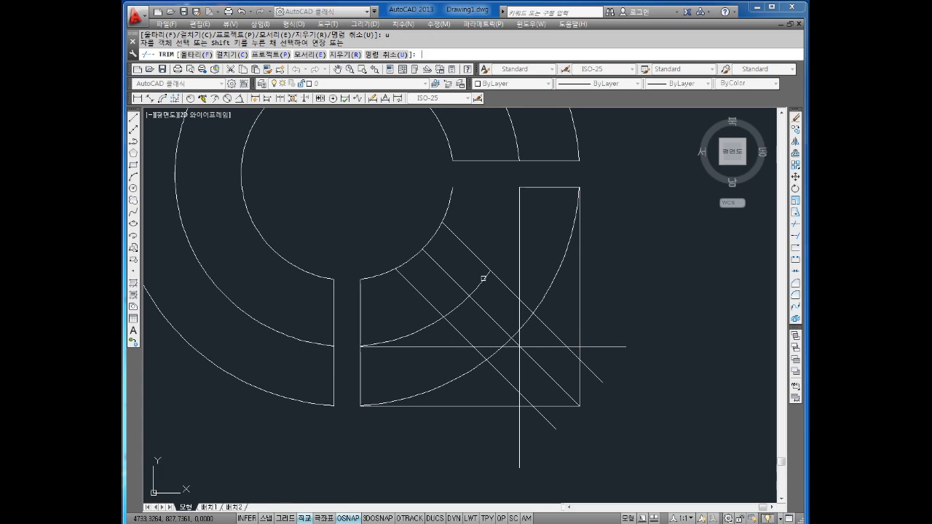
type("u")
key("Return")
type("u")
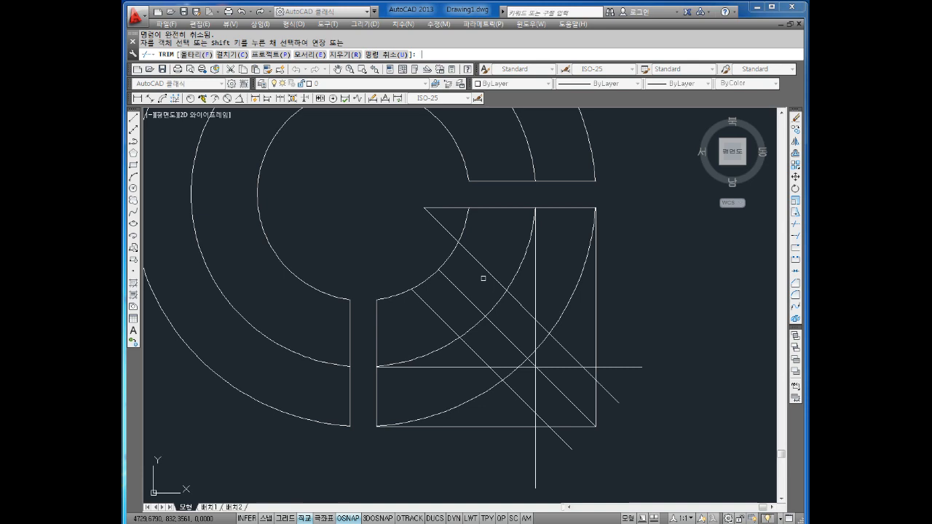
key("Escape")
type("u")
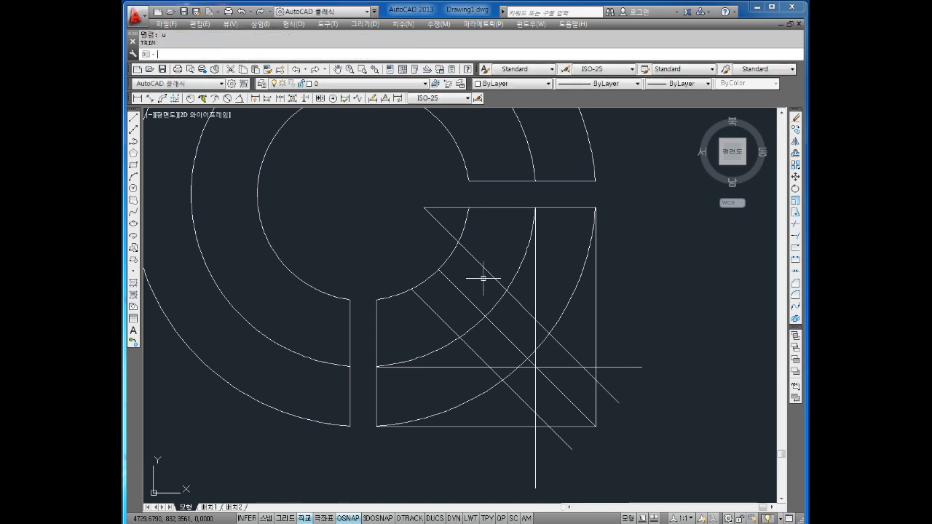
key("Return")
type("u")
key("Return")
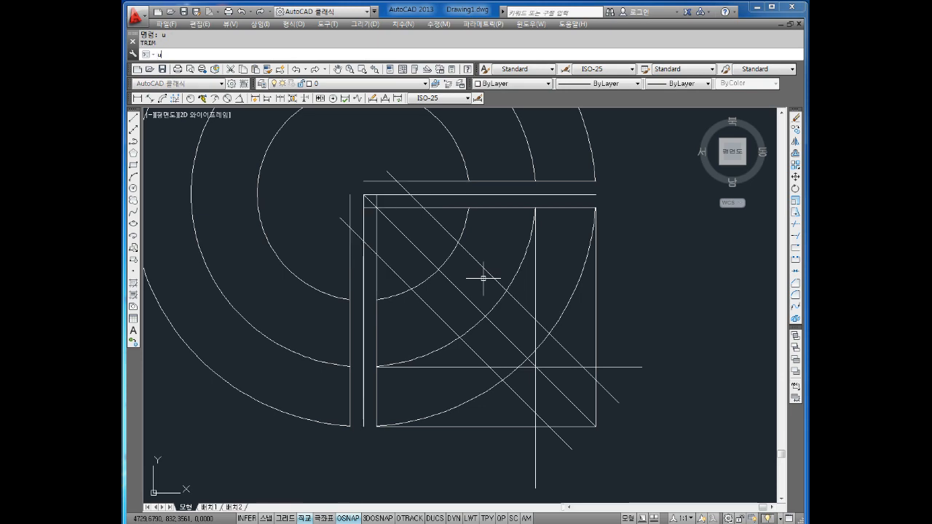
key("Return")
scroll(482, 278, "up", 2)
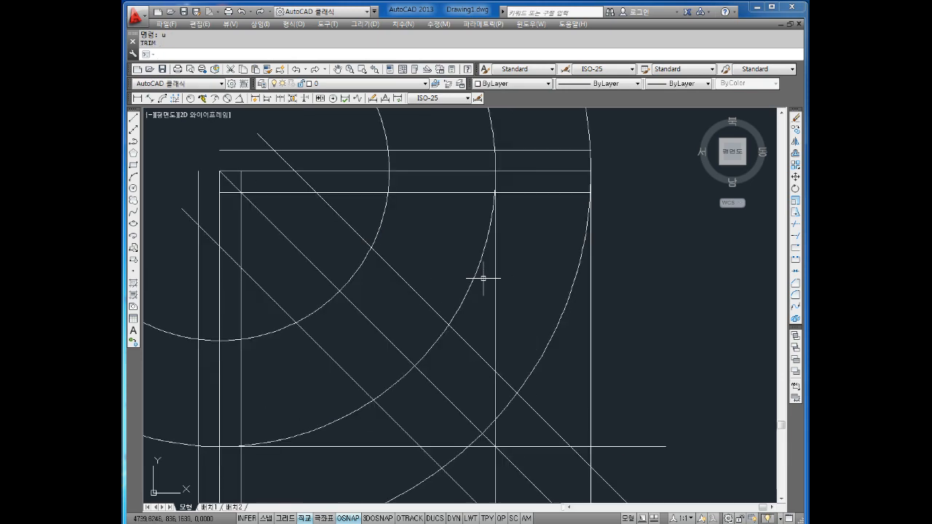
key("Escape")
key("Escape")
scroll(483, 278, "down", 2)
Trim the middle and largest circles, with the crossing centre lines, inside the horizontal and vertical slots, using all objects as cutting edges
type("tr")
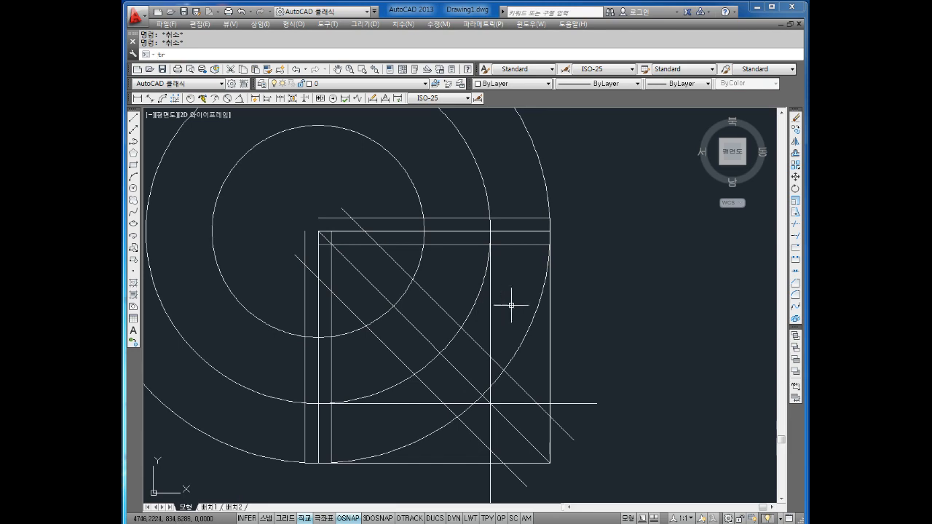
key("Return")
key("Return")
left_click(571, 228)
left_click(482, 240)
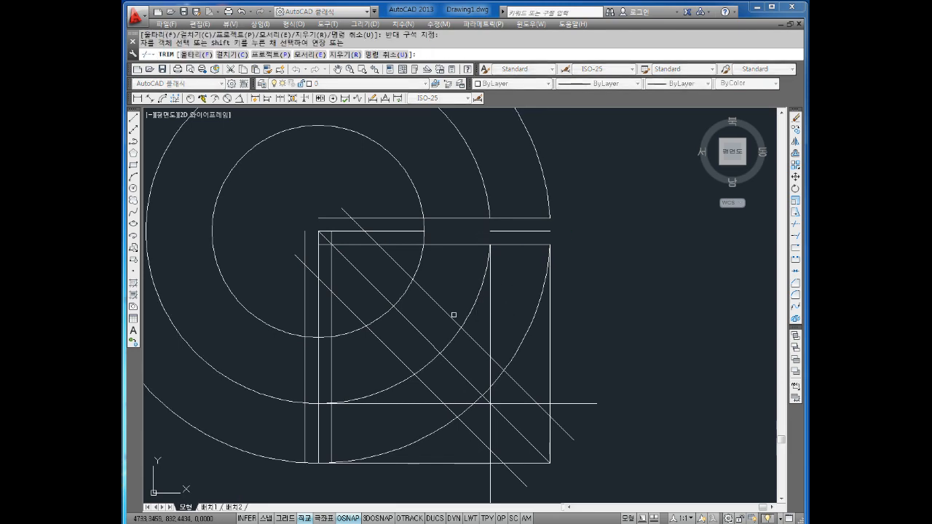
middle_click_drag(454, 315, 474, 256)
left_click(347, 333)
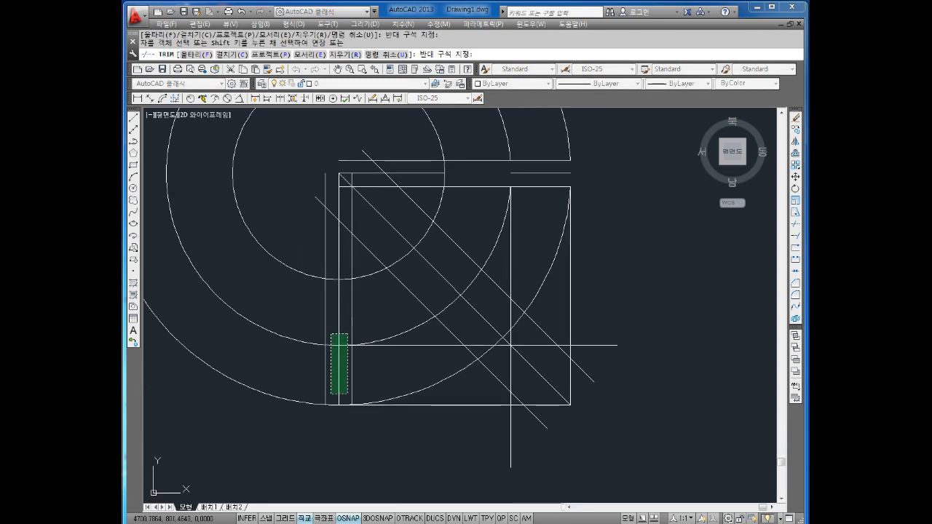
left_click(328, 412)
Trim the slot lines and diagonals crossing diagonally through the smallest circle's interior
middle_click_drag(370, 248, 391, 300)
left_click(414, 187)
left_click(324, 274)
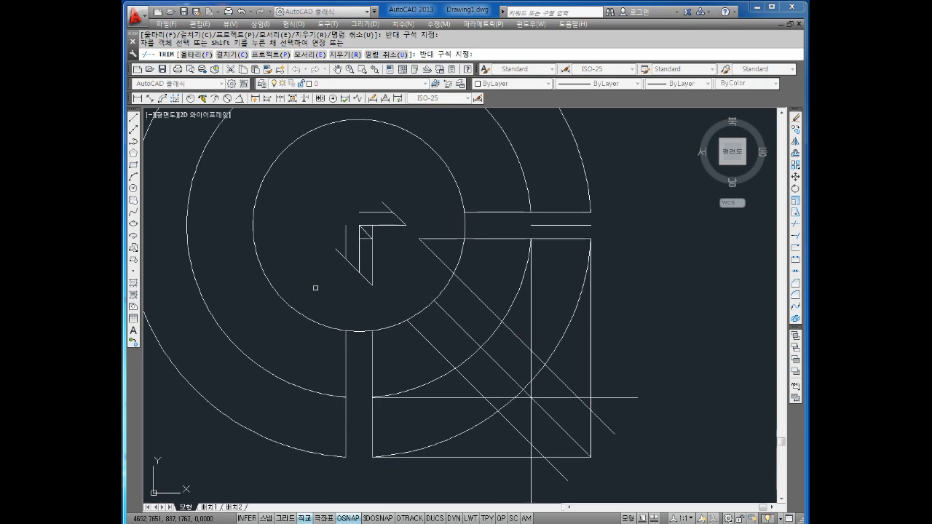
key("Escape")
Erase the leftover line fragments around the common centre inside the smallest circle
left_click(426, 187)
left_click(325, 291)
key("Delete")
middle_click_drag(454, 287, 439, 273)
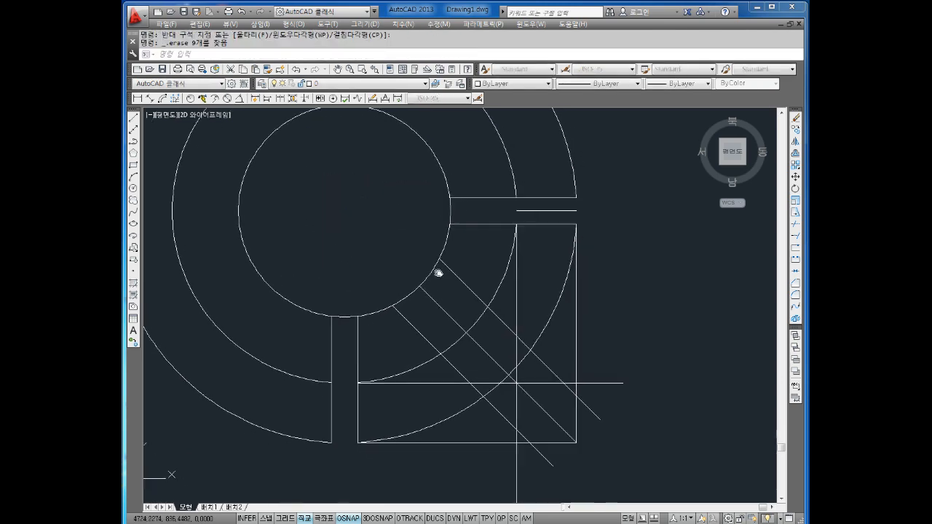
key("Escape")
key("Escape")
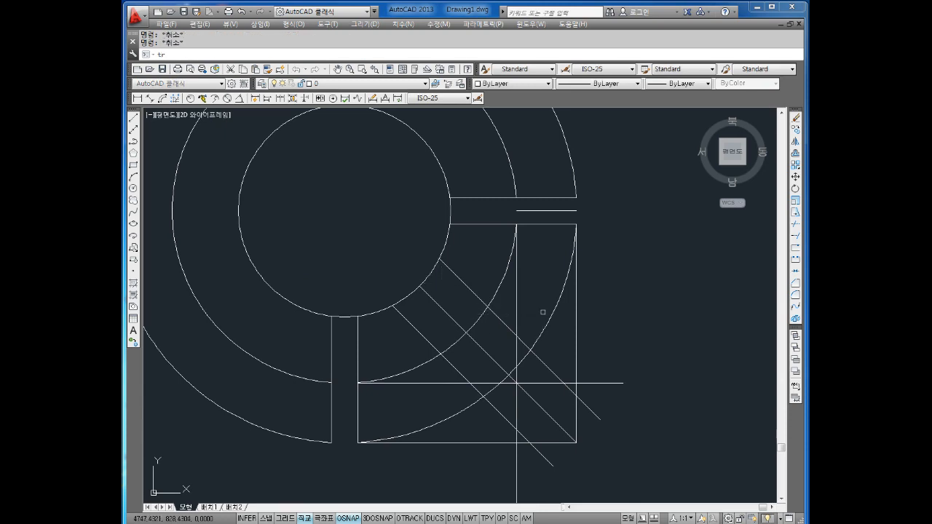
Trim the middle circle above the upper diagonal, the inner part of the lower horizontal slot line, and the smallest circle between the outer diagonals
type("tr")
key("Return")
key("Return")
left_click(510, 265)
left_click(499, 282)
left_click(491, 211)
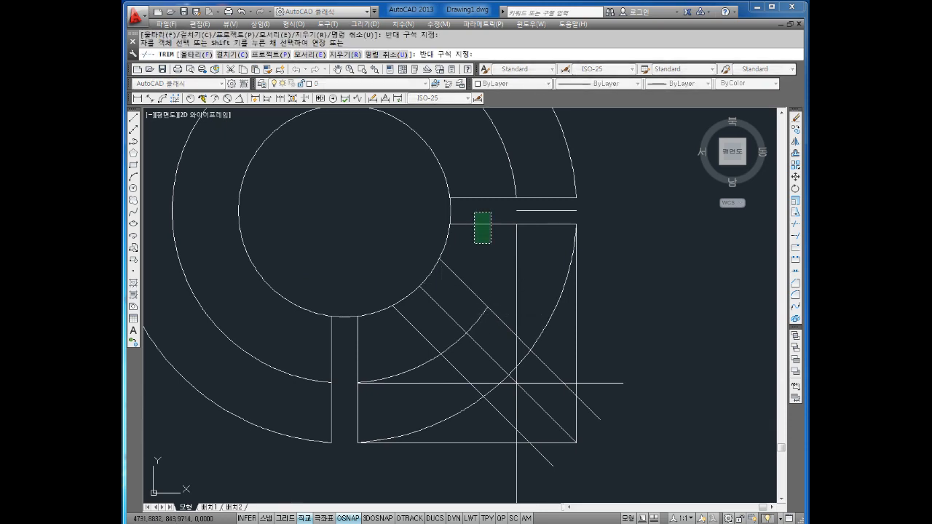
left_click(475, 243)
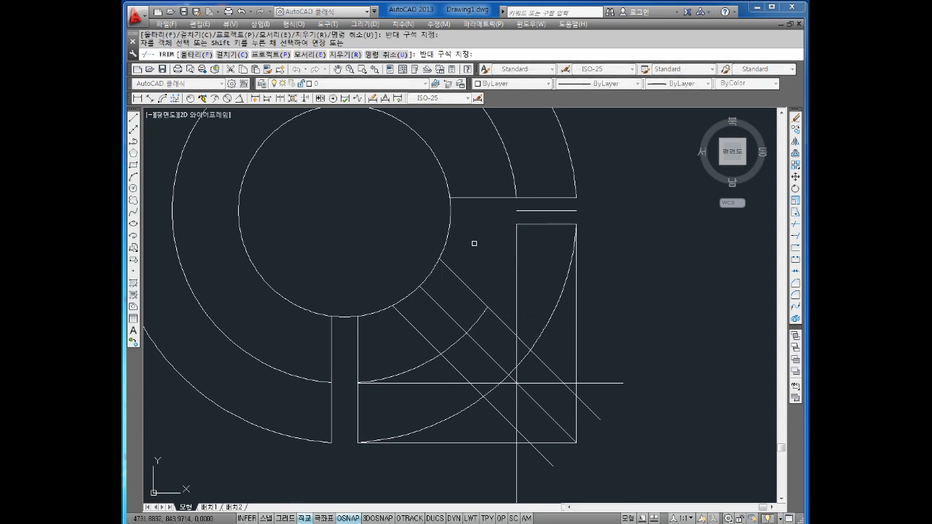
left_click(408, 301)
left_click(430, 276)
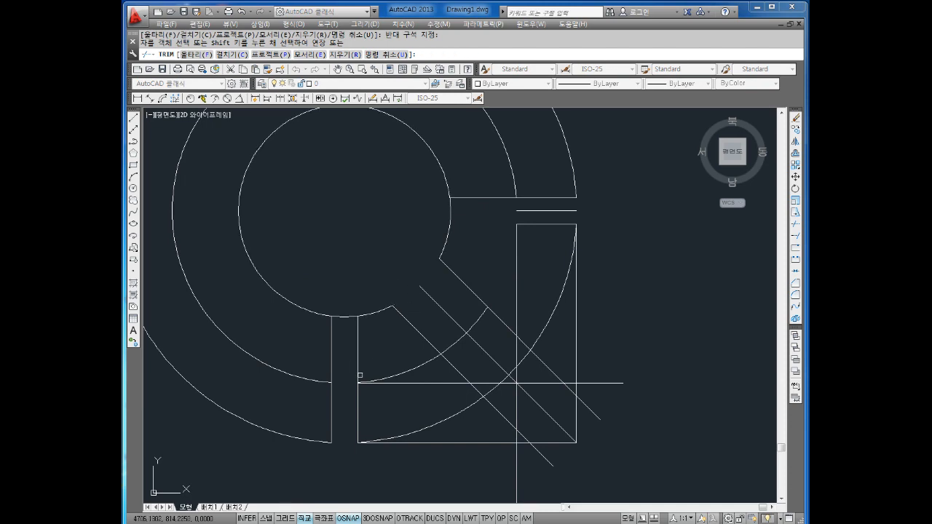
Trim the middle circle between the vertical slot and lower diagonal, and both vertical slot lines between the smallest and middle circles
middle_click_drag(427, 417, 421, 404)
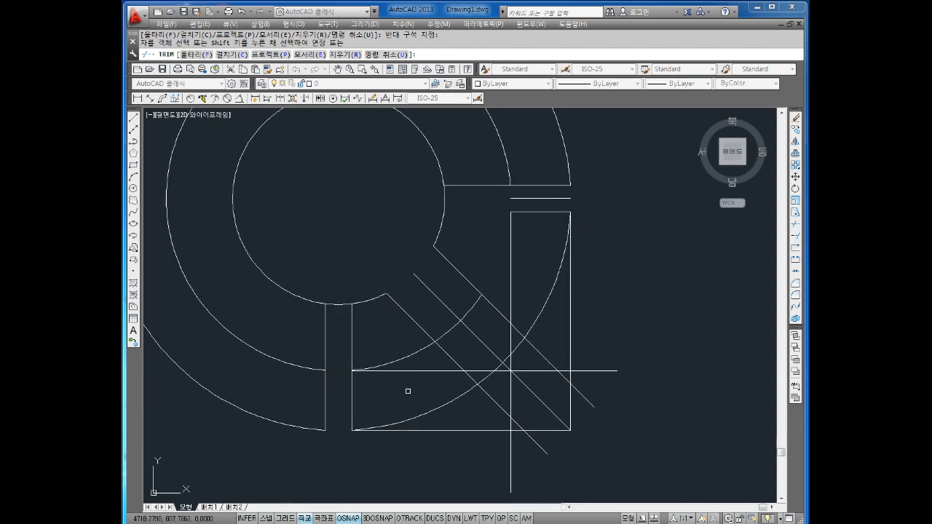
left_click(426, 353)
left_click(402, 346)
left_click(387, 329)
left_click(304, 335)
scroll(466, 213, "down", 3)
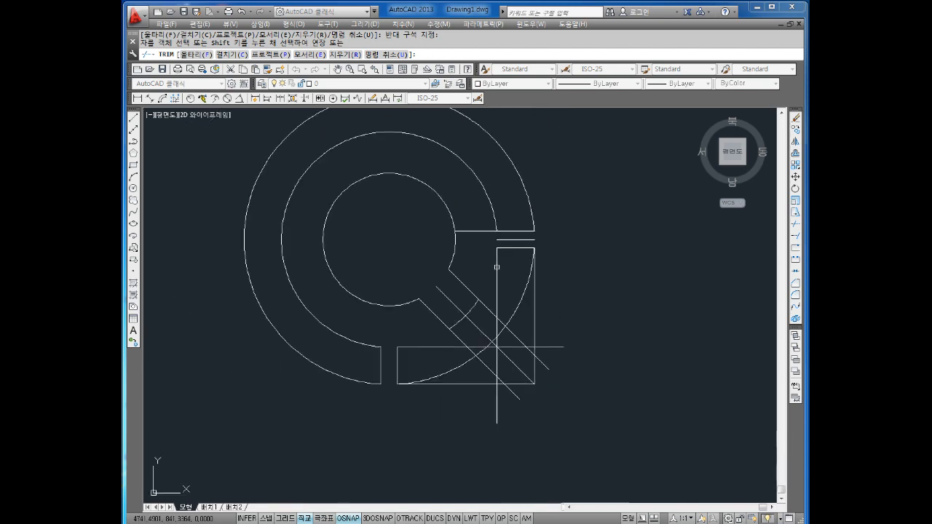
Trim the upper horizontal slot line between the smallest and middle circles, and the centre diagonal with part of the arc it crosses
left_click(474, 232)
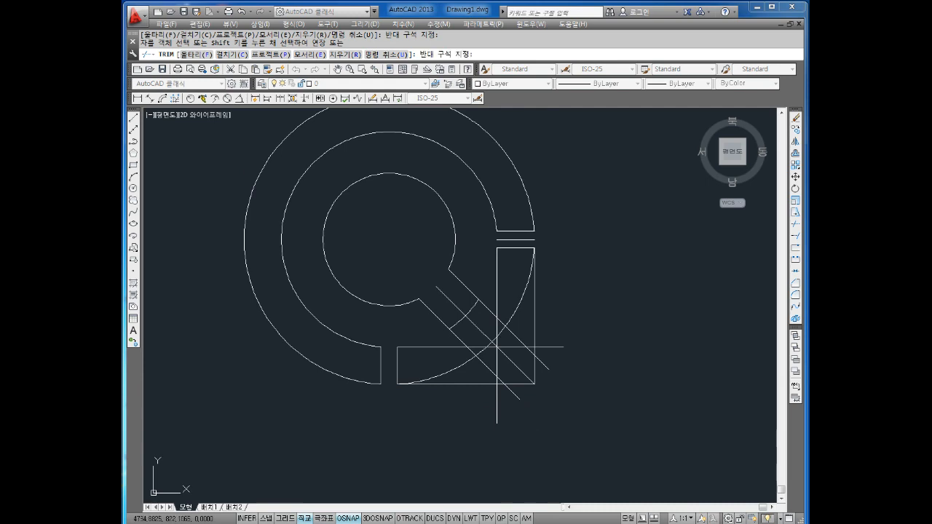
left_click(459, 319)
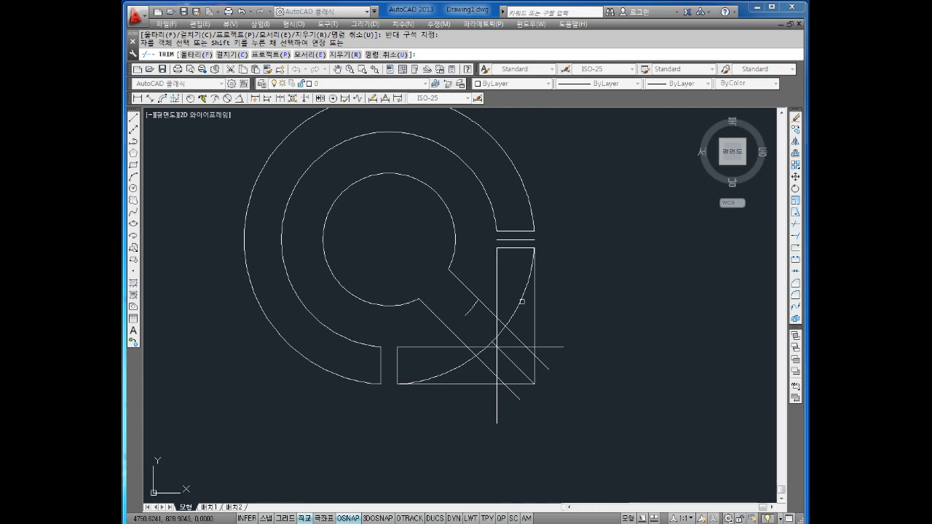
key("Escape")
Erase the largest circle's remaining arc running through the square corner
left_click(518, 309)
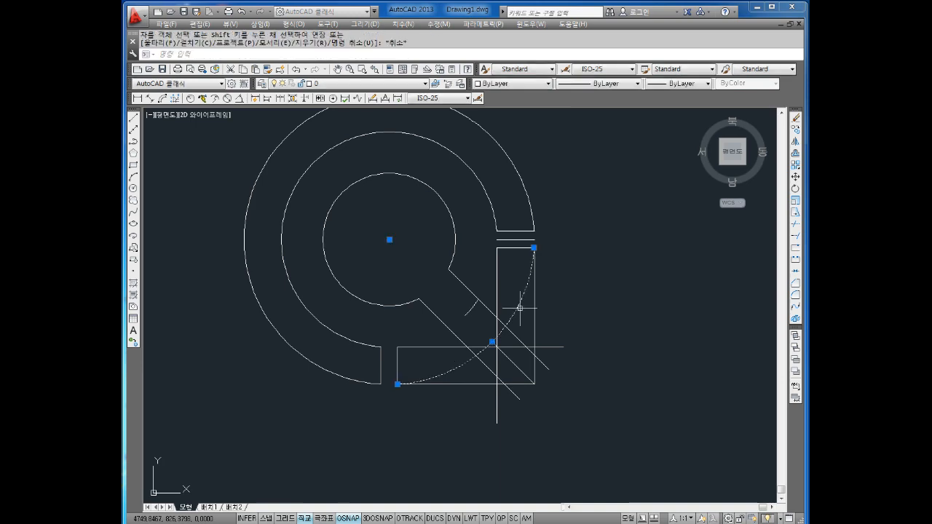
key("Delete")
key("Escape")
key("Escape")
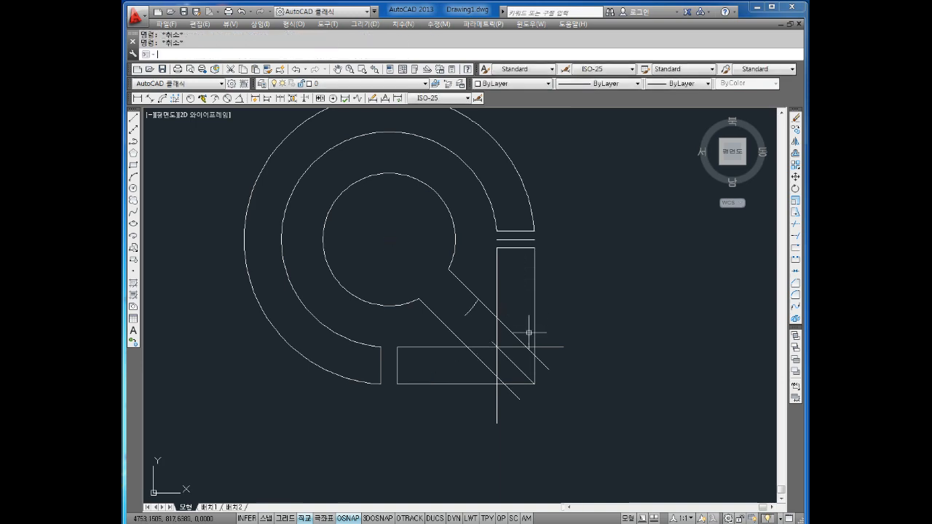
Trim the line ends protruding beyond the square corner and the diagonals and offset lines crossing inside it, using all objects as cutting edges
type("tr")
key("Return")
key("Return")
left_click(567, 301)
left_click(548, 397)
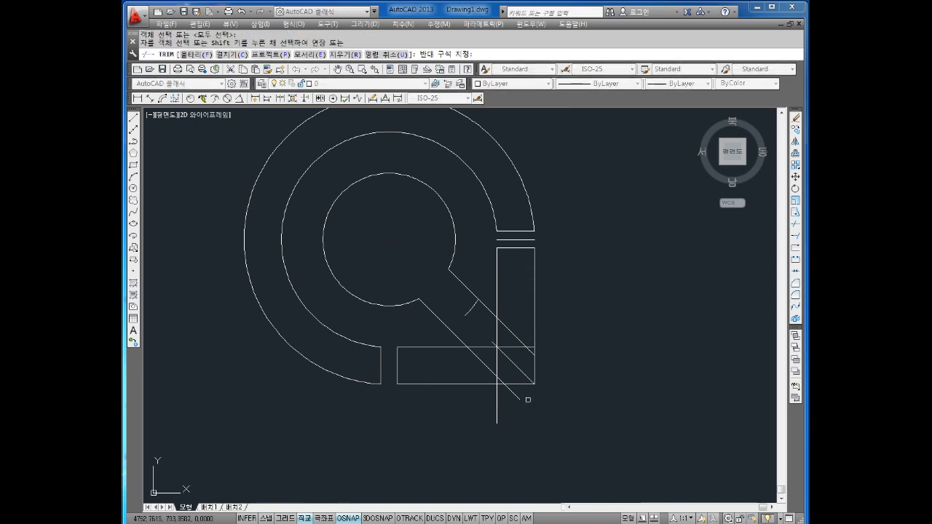
left_click(530, 392)
left_click(489, 427)
left_click(509, 370)
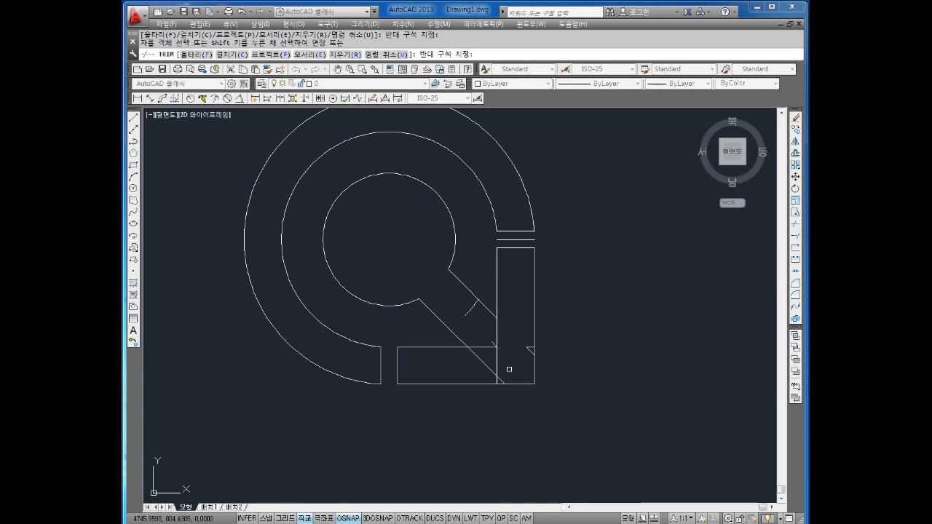
left_click(515, 354)
left_click(466, 375)
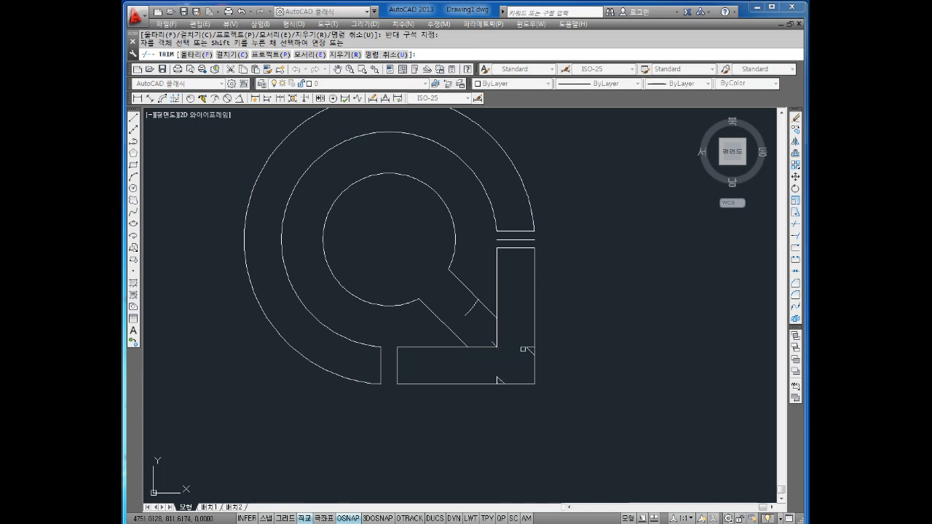
scroll(523, 350, "up", 2)
key("Escape")
Erase the two groups of small line fragments left along the outer edges of the square corner
left_click(545, 334)
left_click(523, 356)
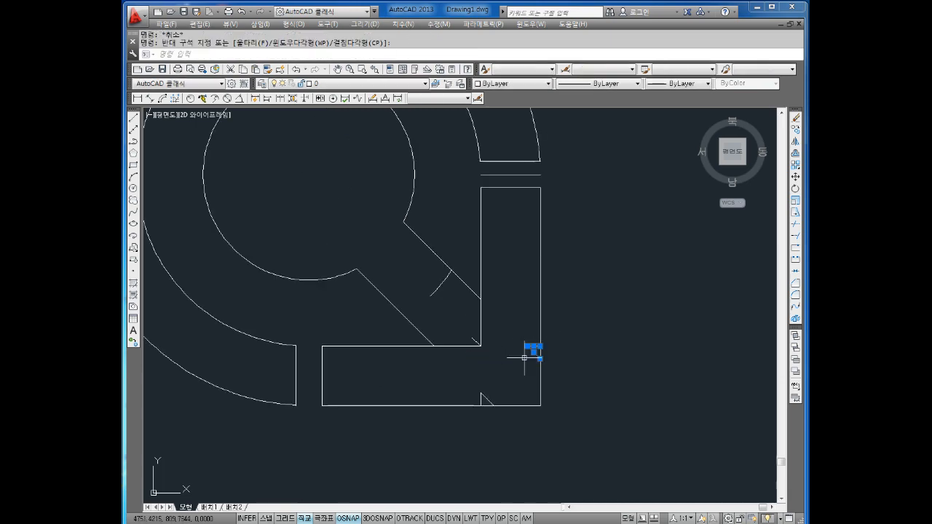
key("Delete")
left_click(509, 377)
left_click(470, 401)
key("Delete")
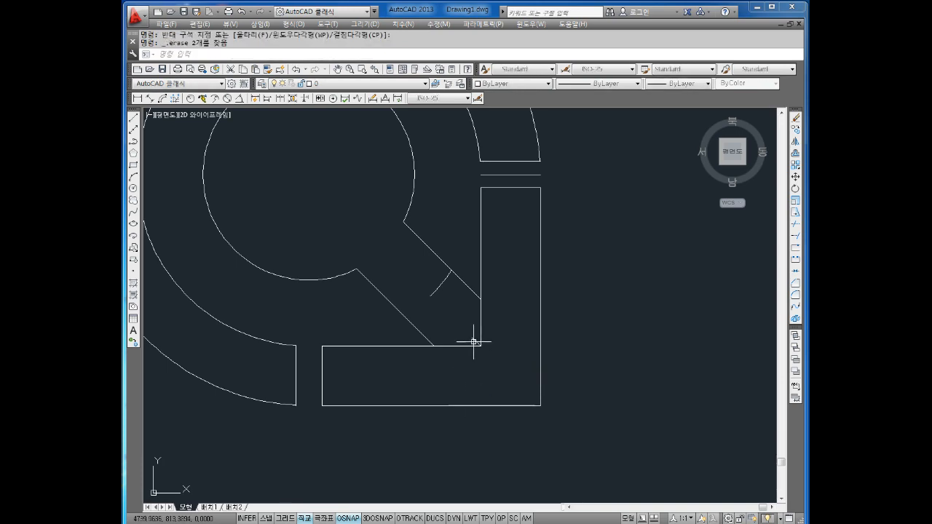
Erase the short centre-diagonal stub at the inner corner and the arc remnant between the two outer diagonals
left_click(475, 342)
key("Delete")
left_click(452, 306)
left_click(427, 278)
key("Delete")
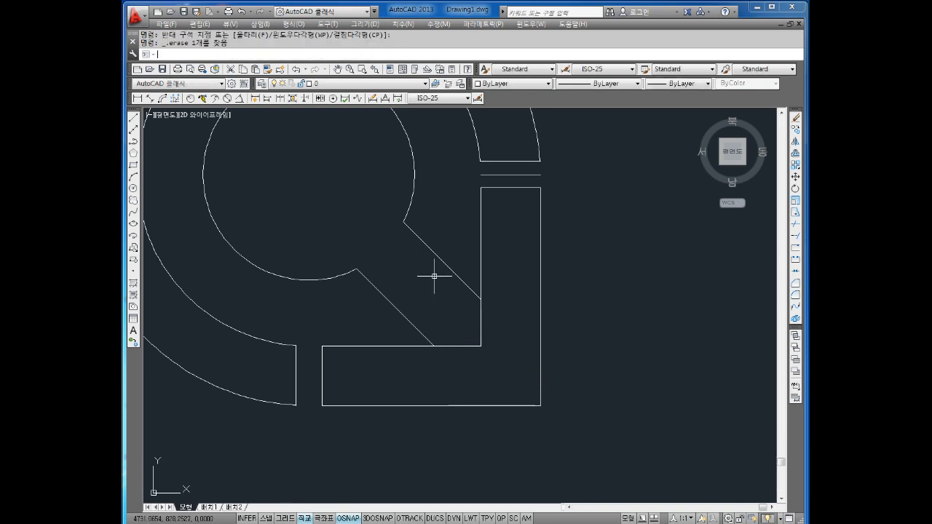
key("Escape")
key("Escape")
Trim the two inner corner lines between the diagonals to open the diagonal slot into the square corner
type("tr")
key("space")
key("space")
left_click(507, 331)
left_click(470, 356)
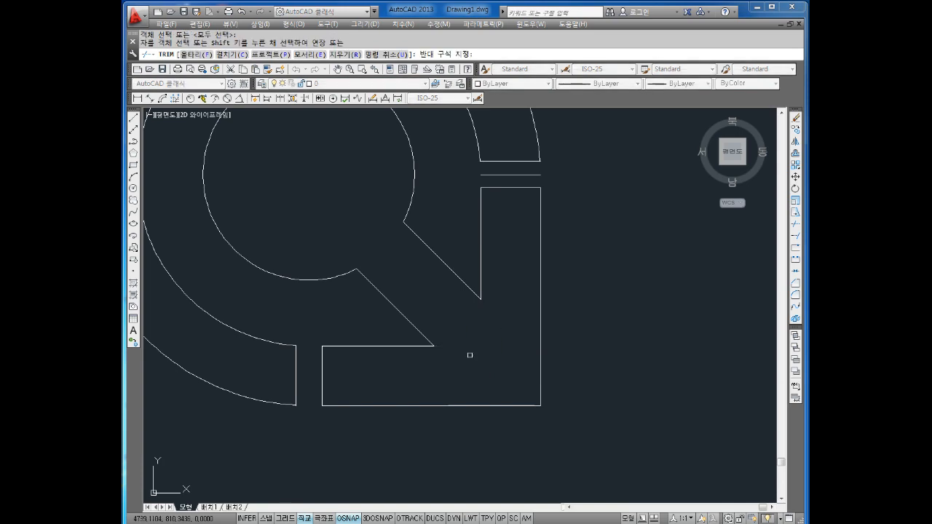
key("Escape")
Erase the leftover centre line segment inside the horizontal slot
scroll(477, 374, "down", 2)
scroll(543, 258, "down", 2)
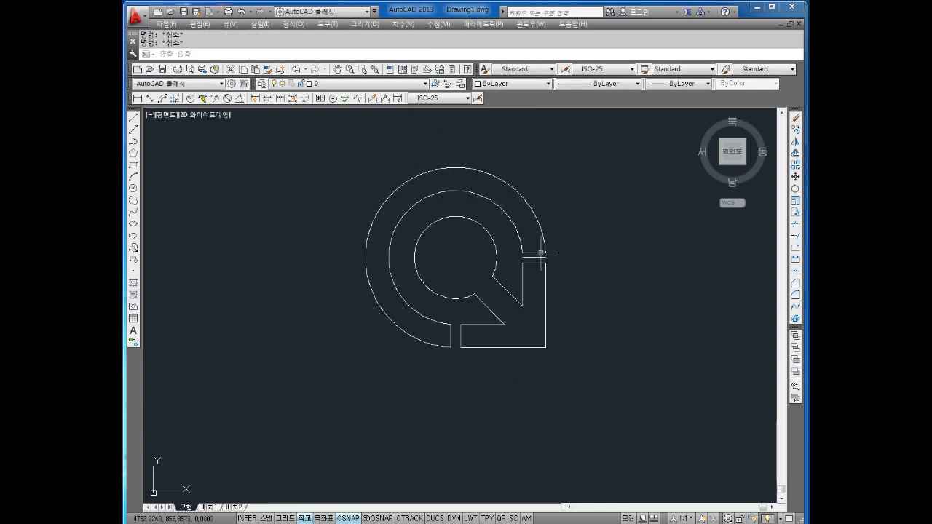
left_click(537, 257)
key("Delete")
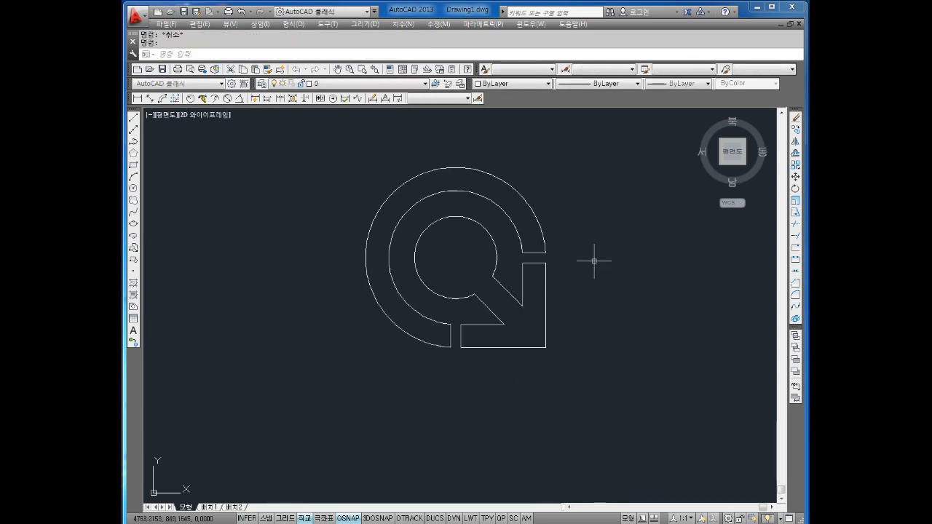
middle_click_drag(509, 294, 507, 307)
scroll(507, 308, "up", 2)
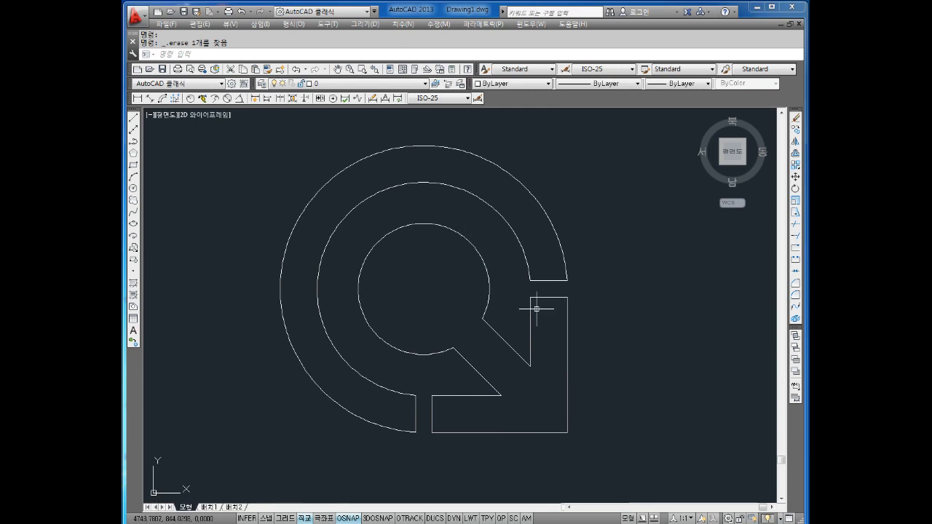
key("Escape")
key("Escape")
scroll(550, 314, "down", 2)
mouse_move(563, 316)
middle_mouse_down()
mouse_move(546, 333)
mouse_move(493, 316)
mouse_move(358, 310)
middle_mouse_up()
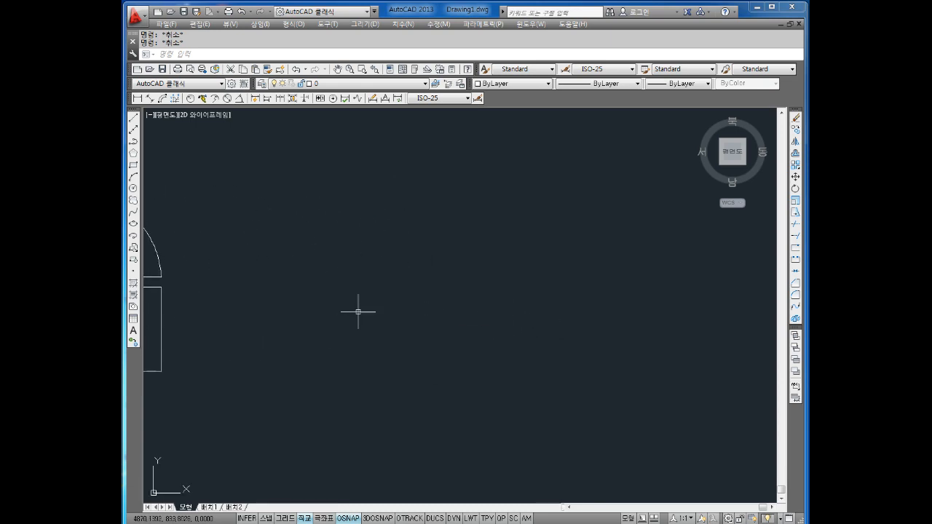
Draw a horizontal base line 120 units long in the empty area beside the finished part
type("l")
key("Return")
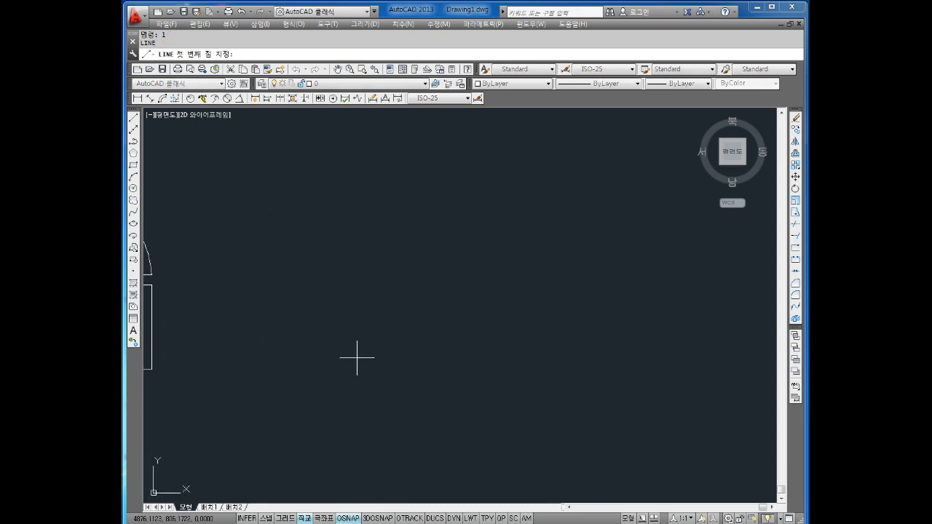
left_click(346, 363)
type("1")
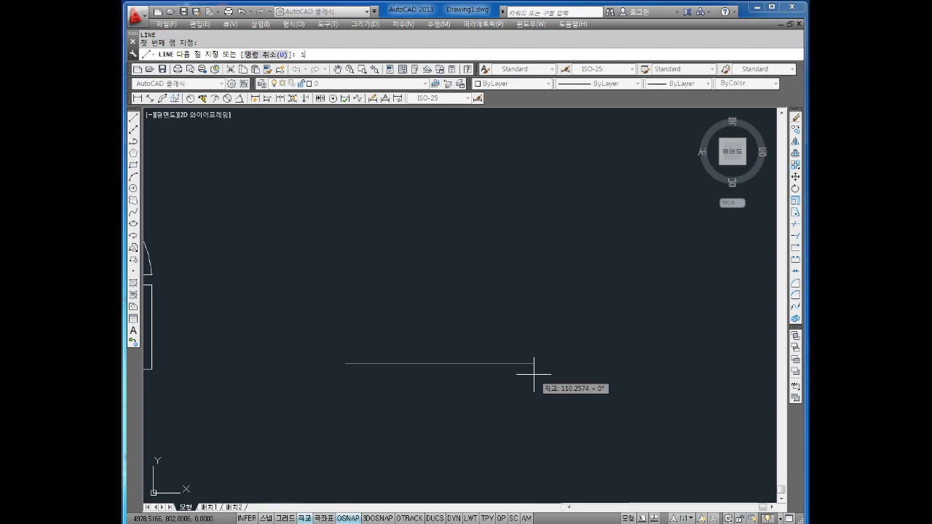
type("20")
key("Return")
key("Escape")
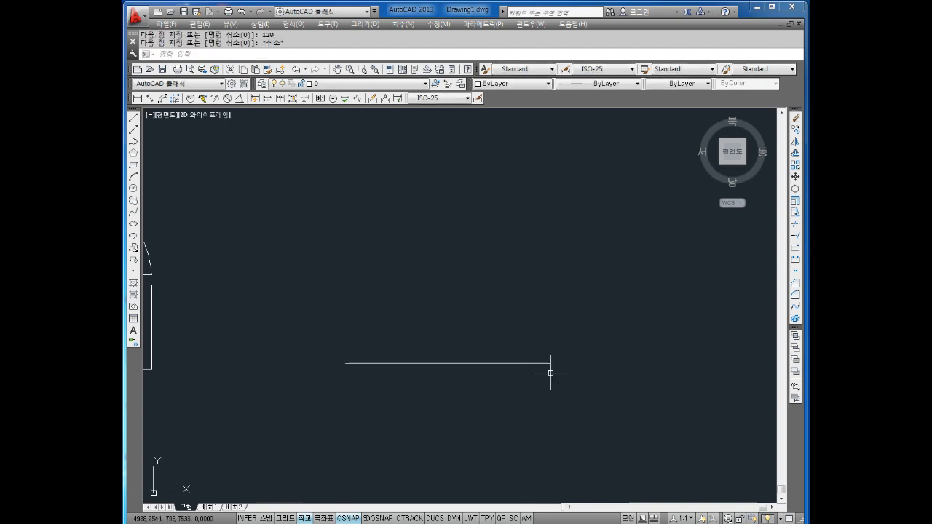
key("Escape")
key("Escape")
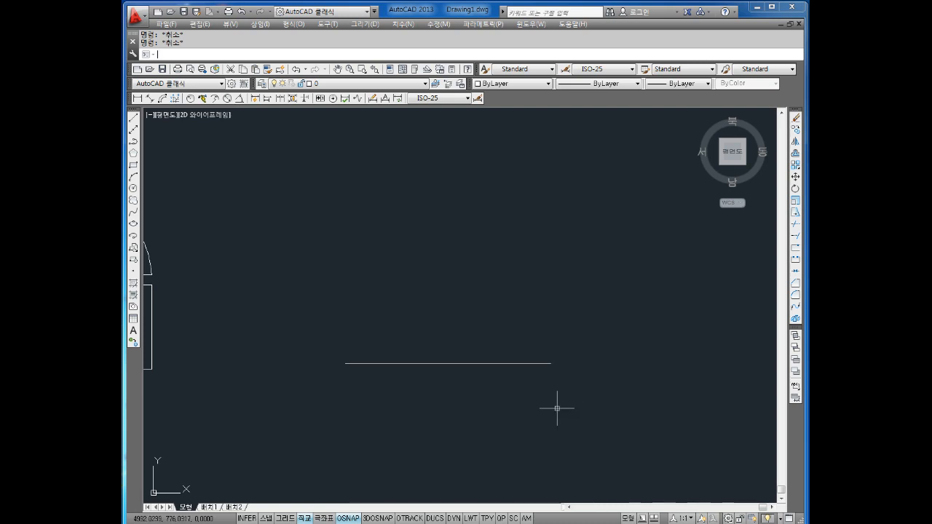
Offset the 120-unit base line 10 units upward
type("o")
key("Return")
type("10")
key("Return")
left_click(495, 363)
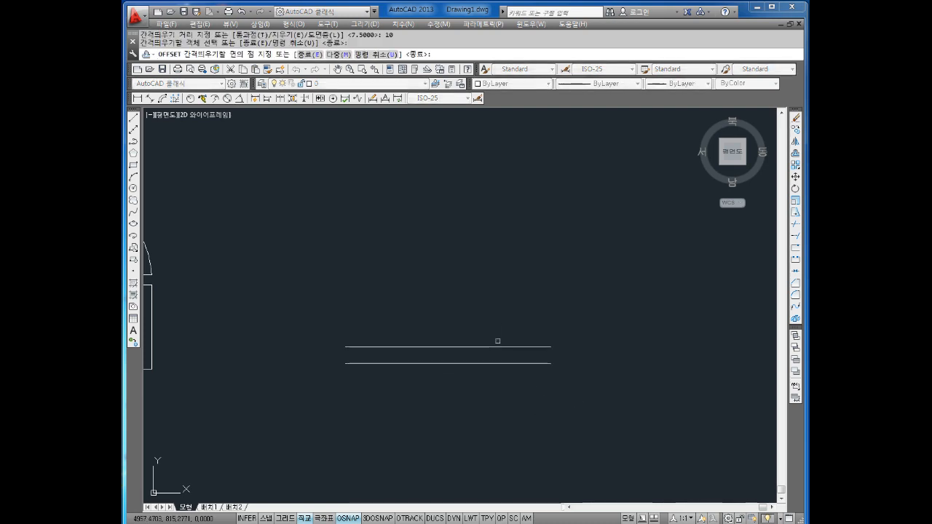
left_click(498, 341)
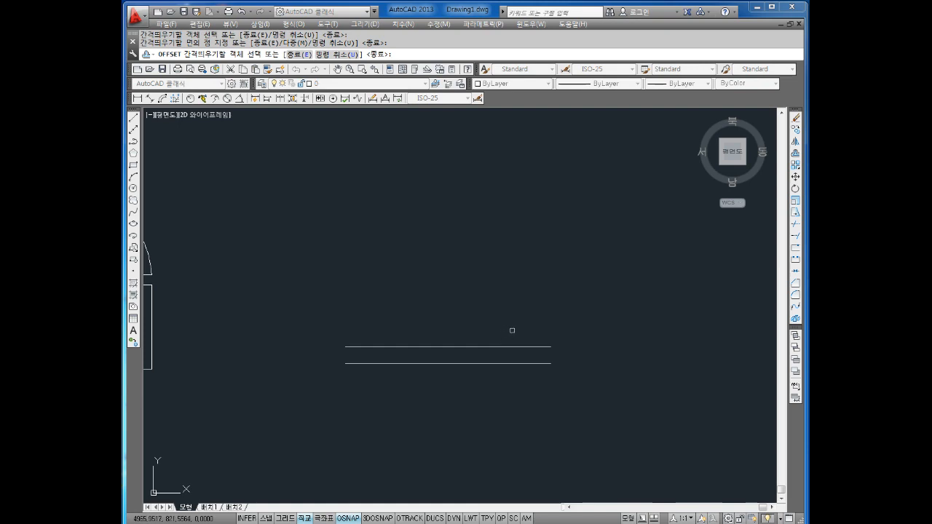
key("Return")
Draw a vertical centre line upward from the base line's midpoint, extending well above the base strip
type("l")
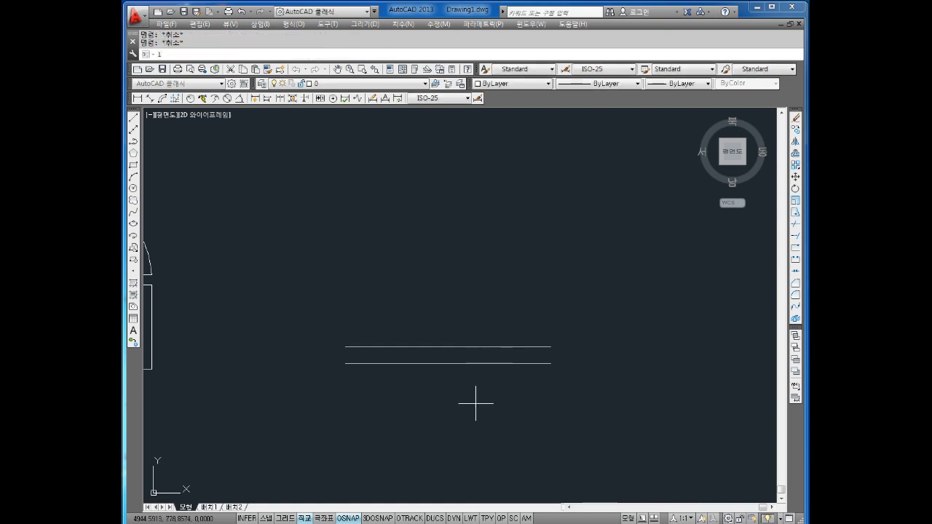
key("Return")
left_click(448, 365)
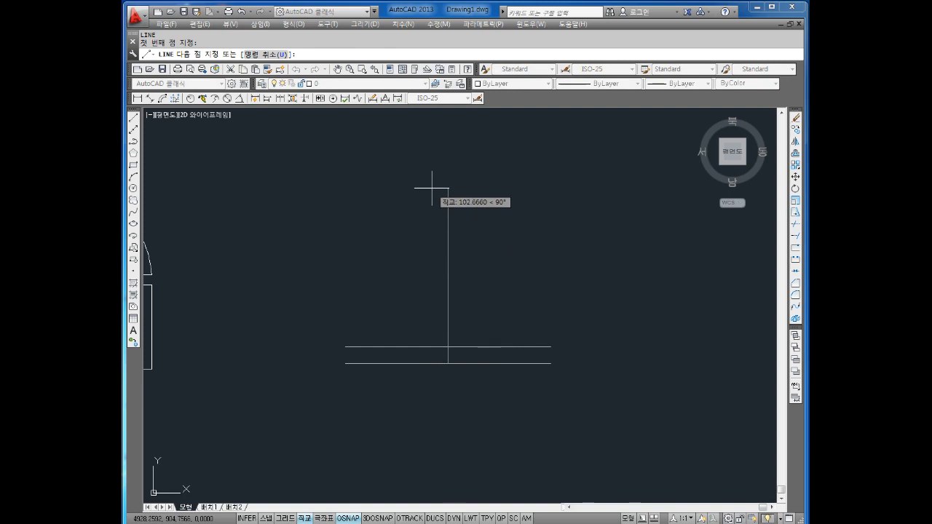
left_click(430, 146)
key("Escape")
key("Escape")
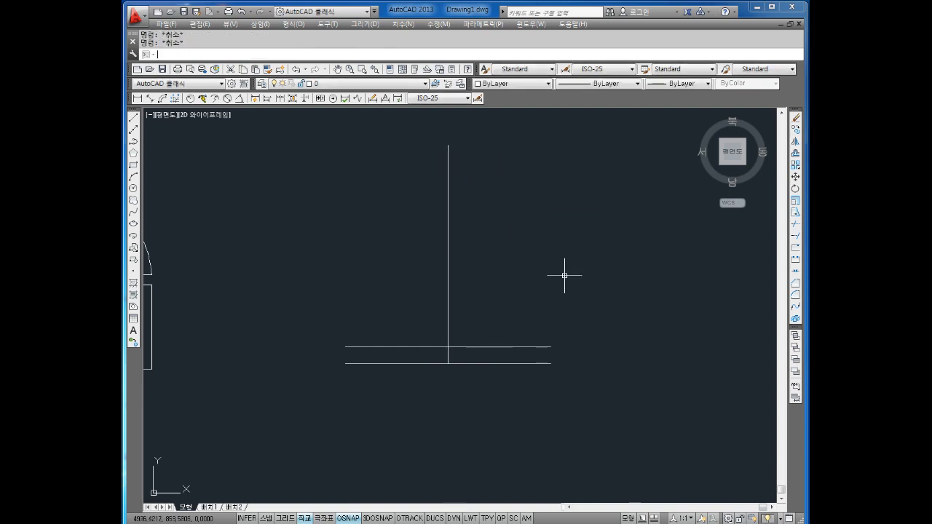
Offset the vertical centre line 20 units to both sides
type("o")
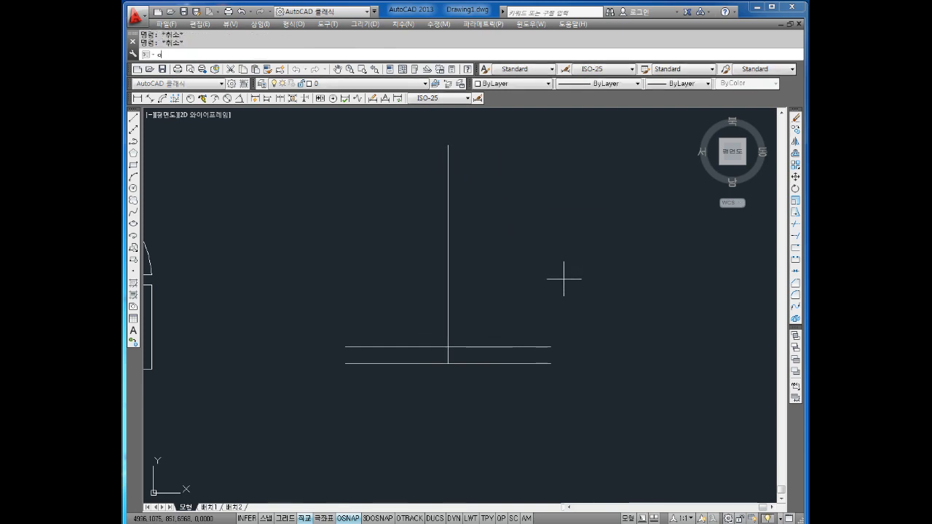
key("Return")
type("20")
key("Return")
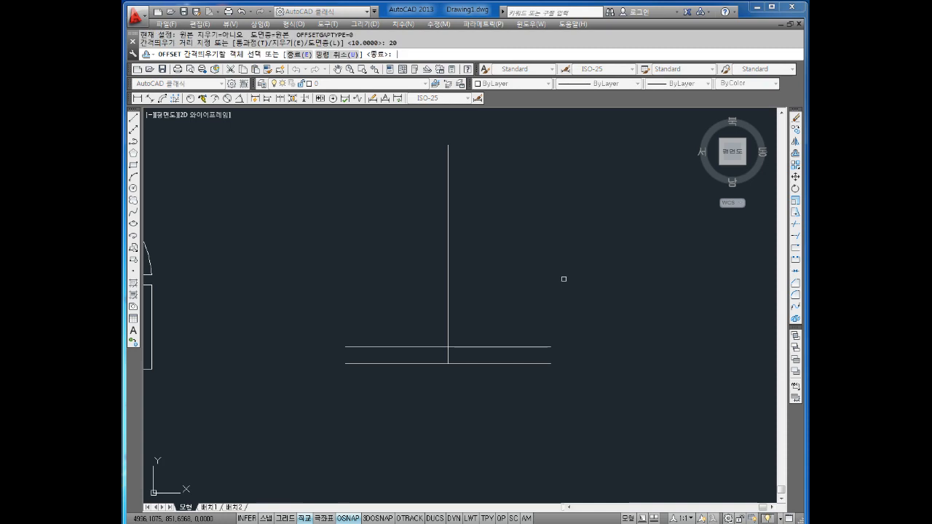
left_click(448, 312)
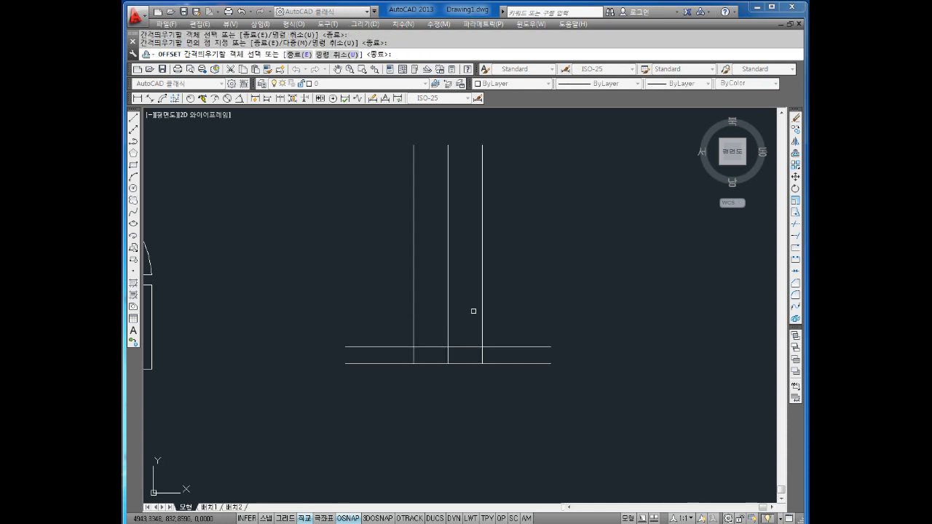
key("Escape")
key("Escape")
key("Escape")
Offset the two outer vertical lines 10 units outward, away from the centre line
type("o")
key("Return")
type("10")
key("Return")
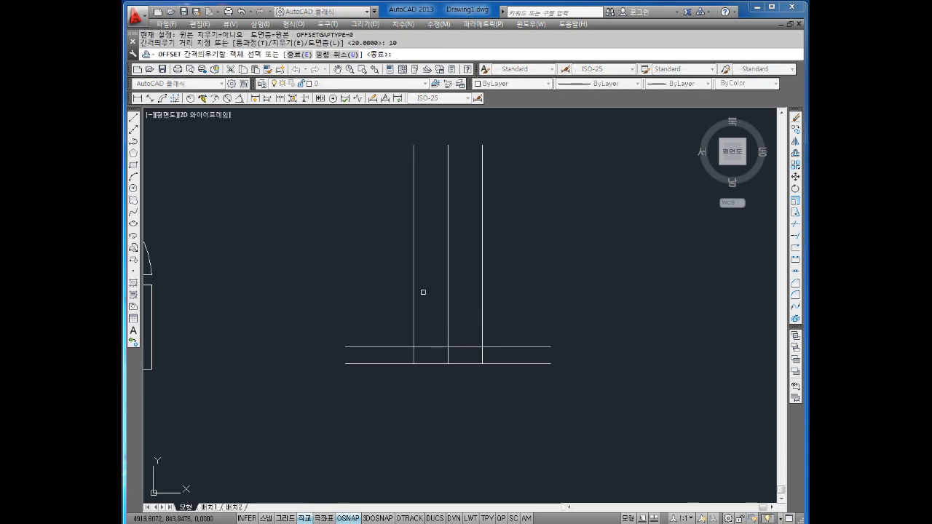
left_click(412, 300)
left_click(401, 298)
left_click(482, 295)
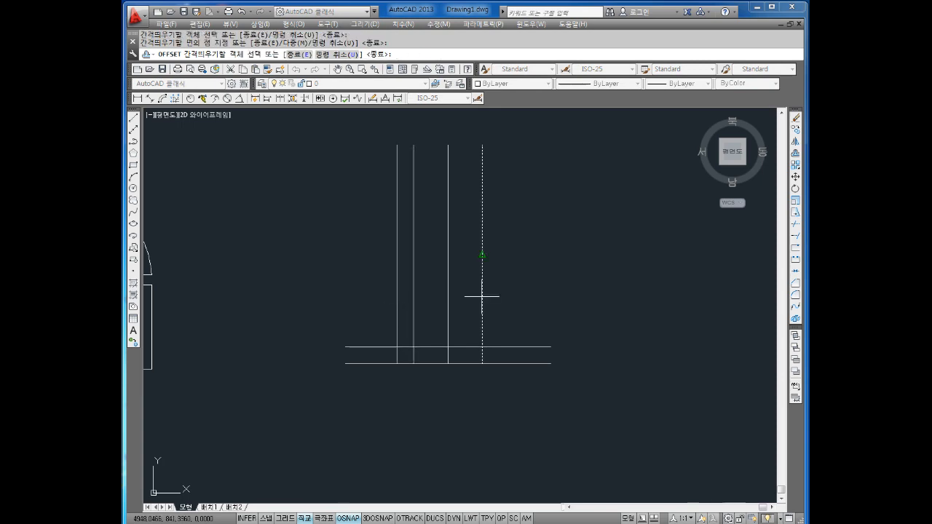
left_click(494, 298)
key("Escape")
Close both ends of the base strip with short vertical lines joining its two horizontal edges
type("l")
key("Return")
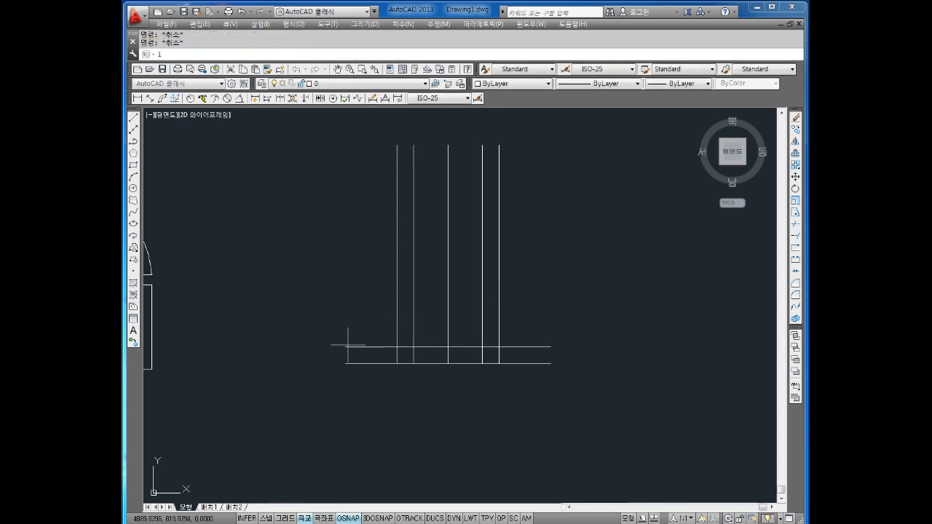
left_click(346, 347)
left_click(345, 363)
key("Escape")
key("Escape")
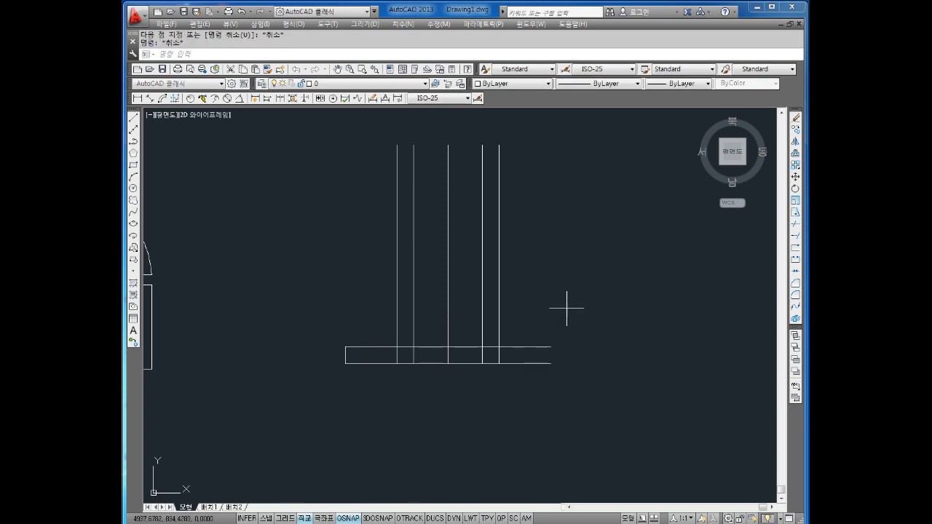
key("Return")
left_click(551, 363)
left_click(552, 347)
key("Escape")
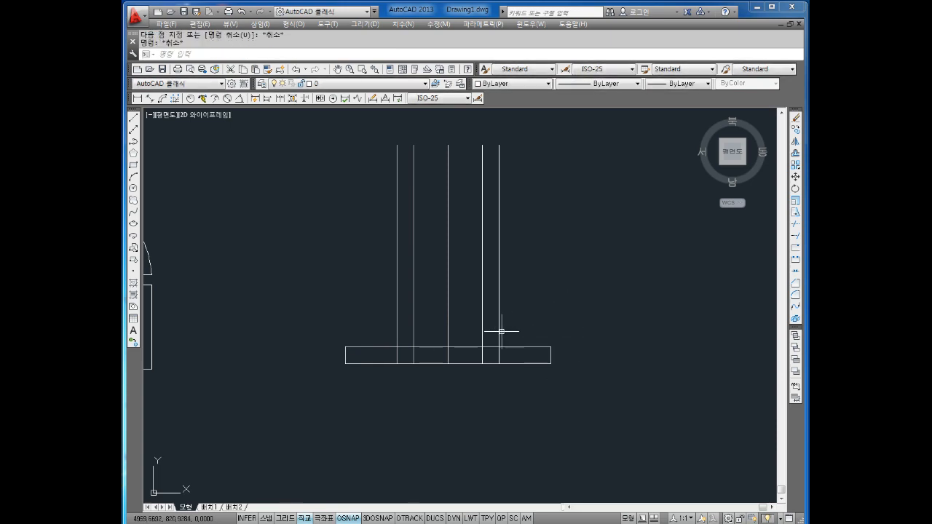
Trim the vertical lines inside the base strip and its upper edge between each pair of closely spaced uprights
scroll(464, 341, "up", 4)
type("tyr")
key("Escape")
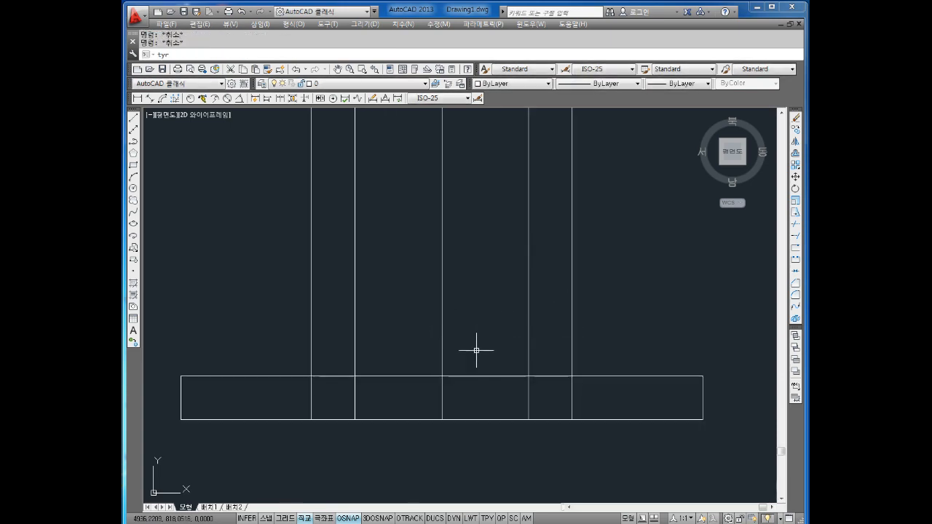
type("tr")
key("Return")
key("Return")
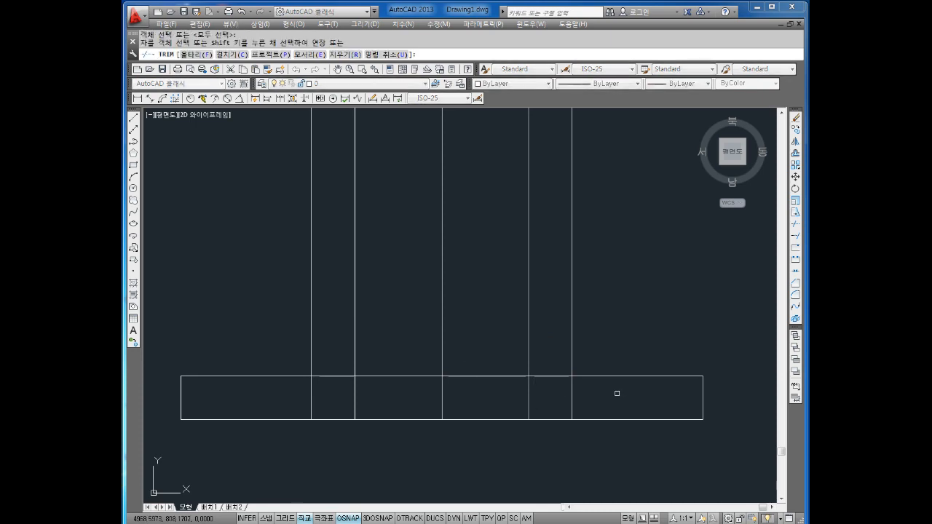
left_click(614, 390)
left_click(296, 399)
left_click(329, 377)
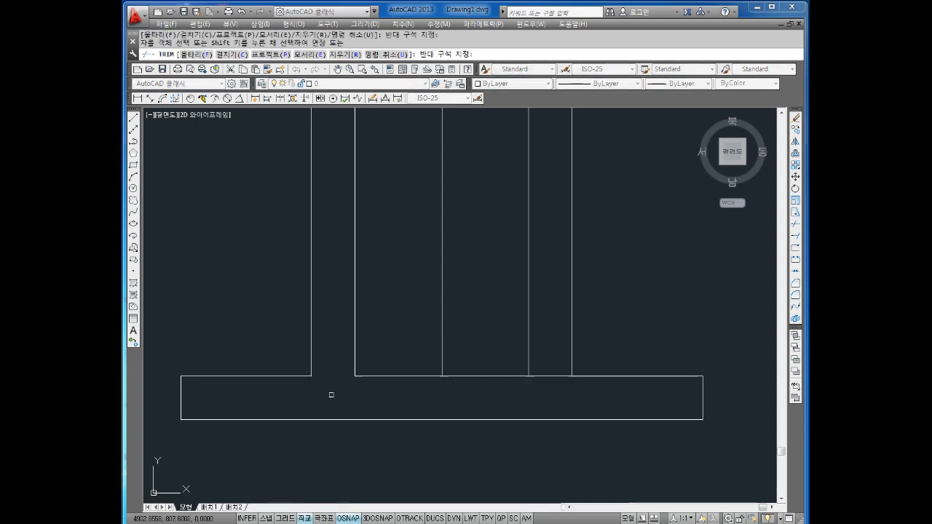
left_click(546, 376)
key("Escape")
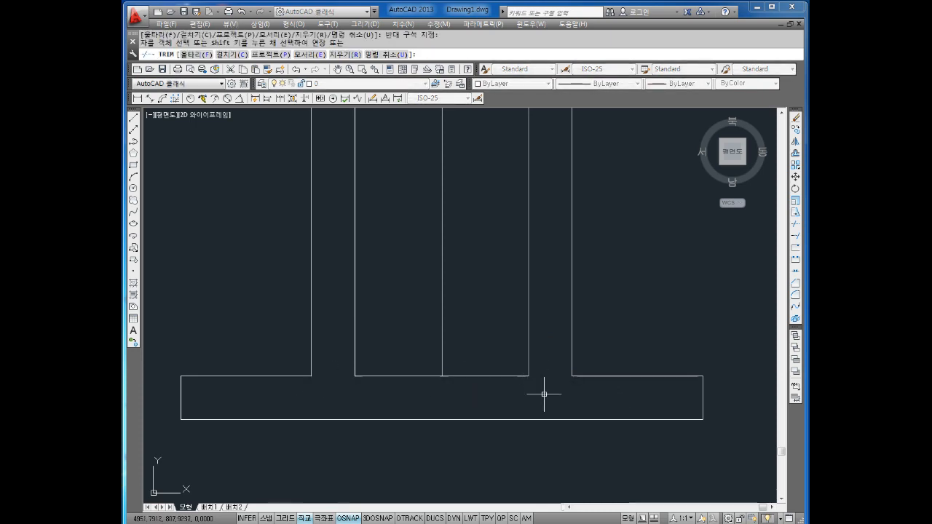
Offset the base's upper-left edge segment 60 units upward
scroll(546, 391, "down", 4)
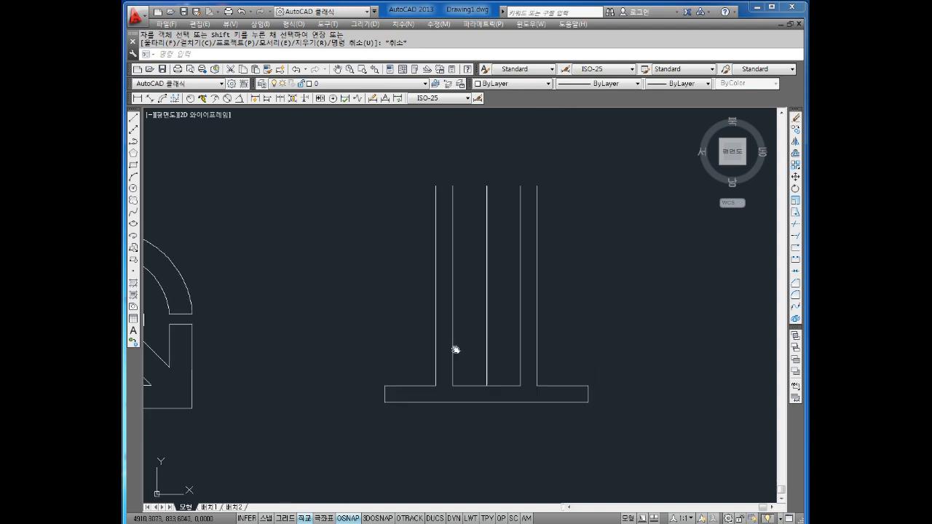
type("o")
key("Return")
type("60")
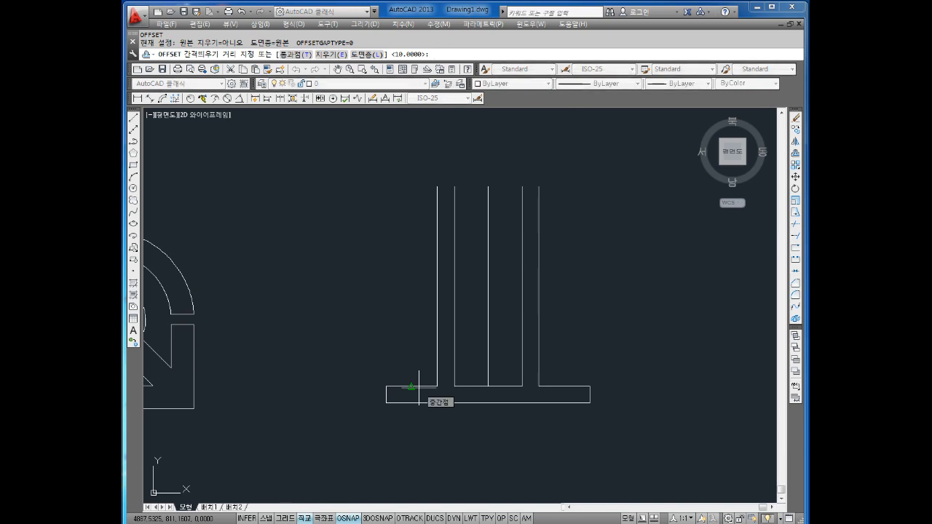
key("Return")
left_click(401, 387)
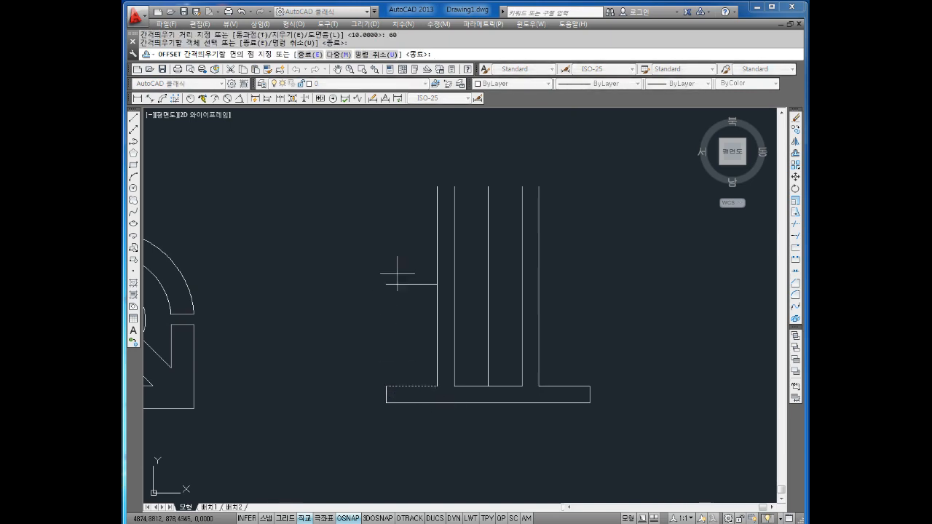
left_click(397, 268)
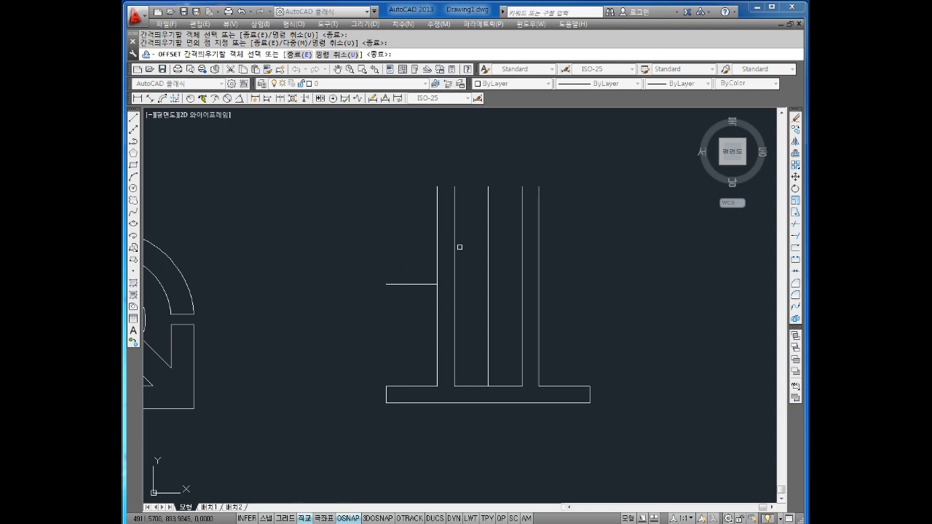
scroll(423, 249, "up", 4)
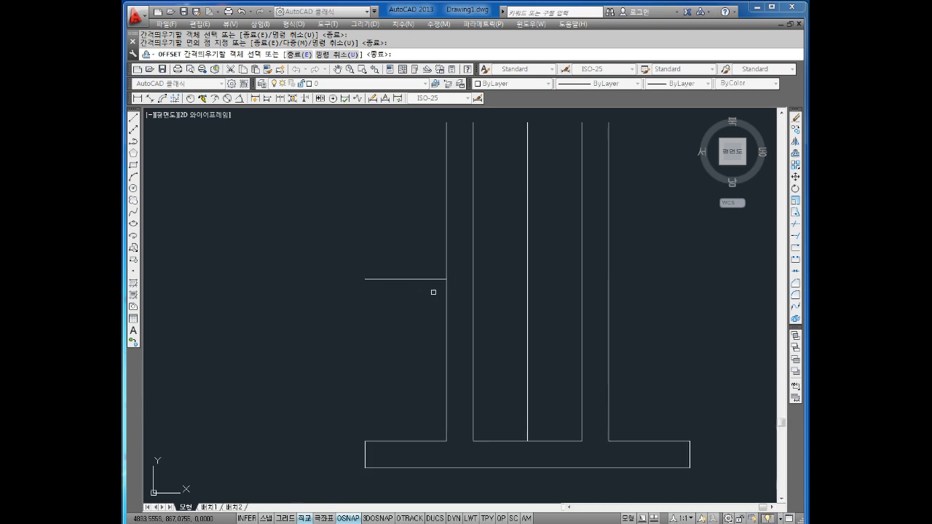
key("Escape")
key("Escape")
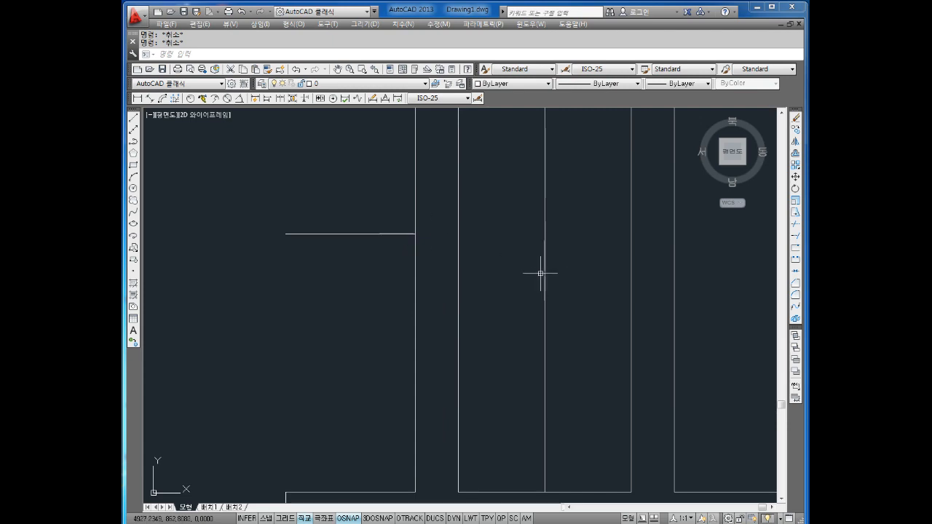
Draw a 50-unit line at -45° from where the raised horizontal line meets the leftmost upright
type("l")
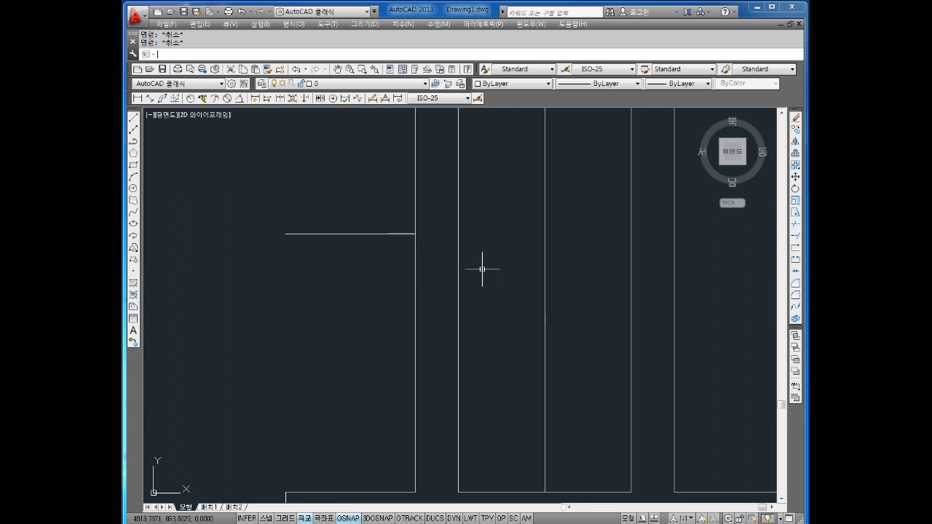
key("Return")
left_click(414, 233)
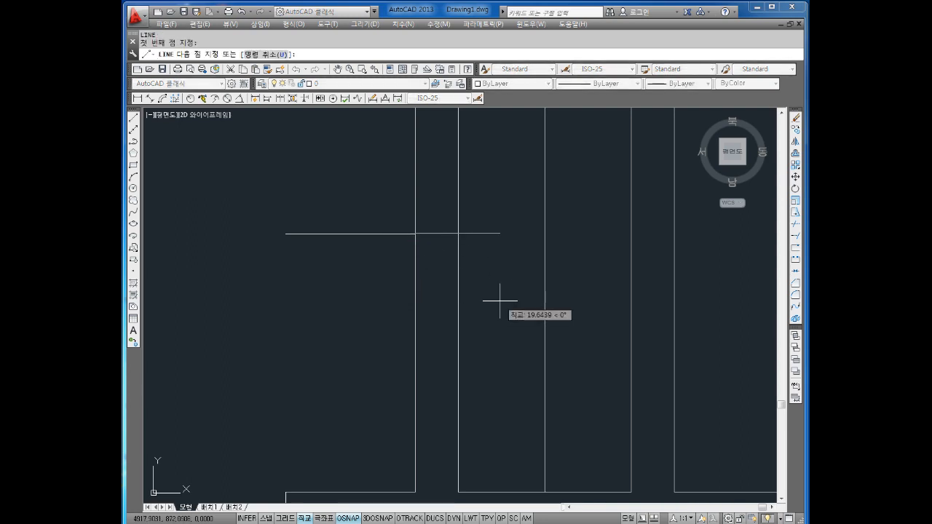
type("@50<-45")
key("Return")
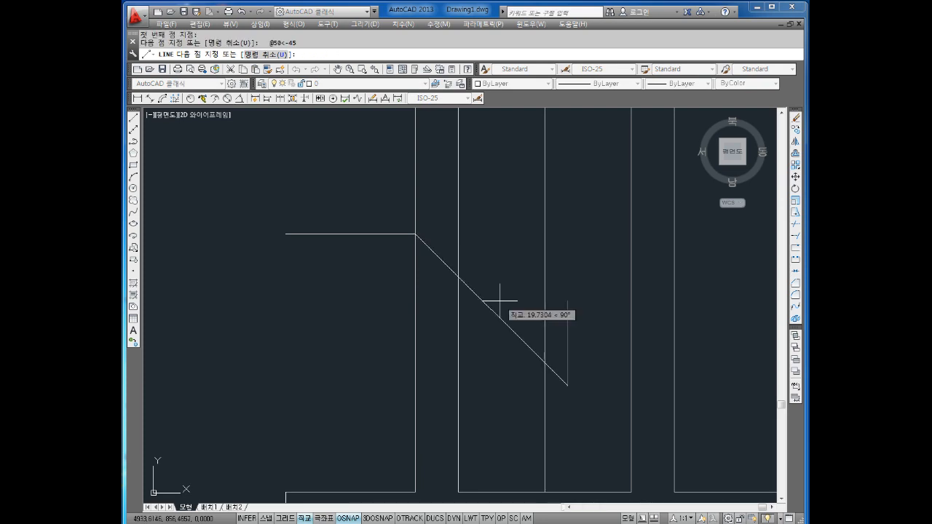
key("Escape")
key("Escape")
scroll(502, 299, "down", 4)
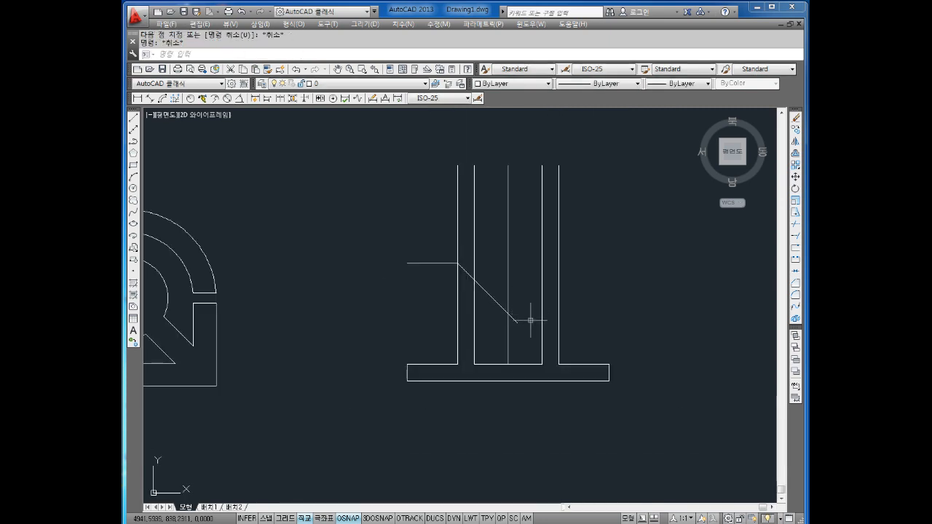
Draw a 50-unit line at 135° from the same intersection on the leftmost upright, extending the diagonal up and outward
scroll(472, 273, "up", 2)
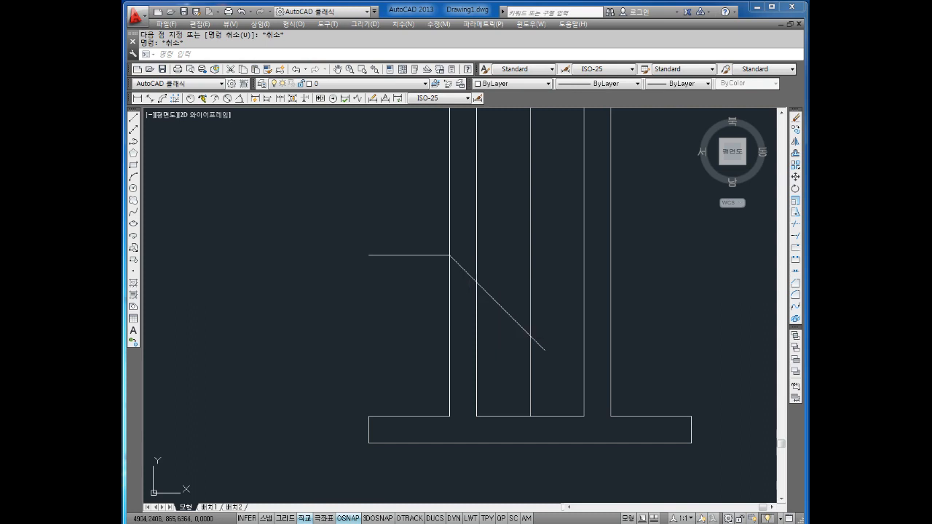
key("Escape")
key("Return")
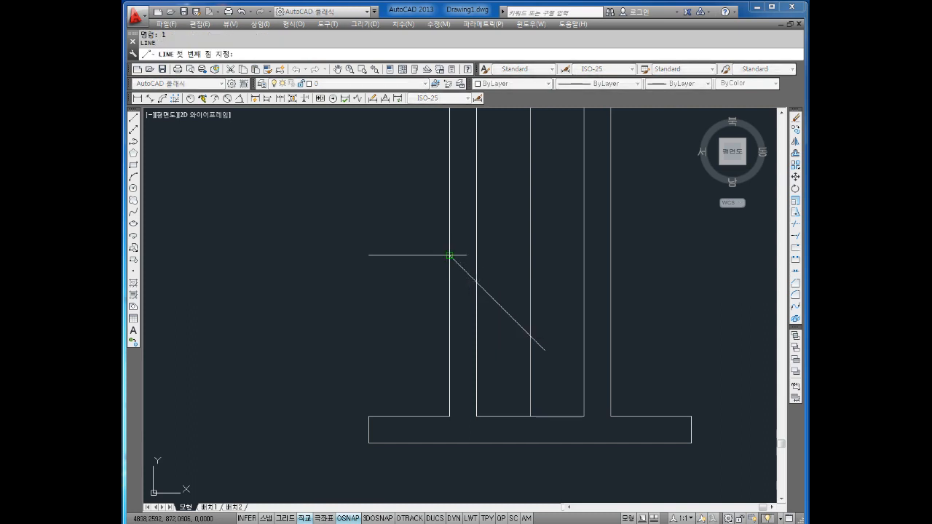
left_click(449, 256)
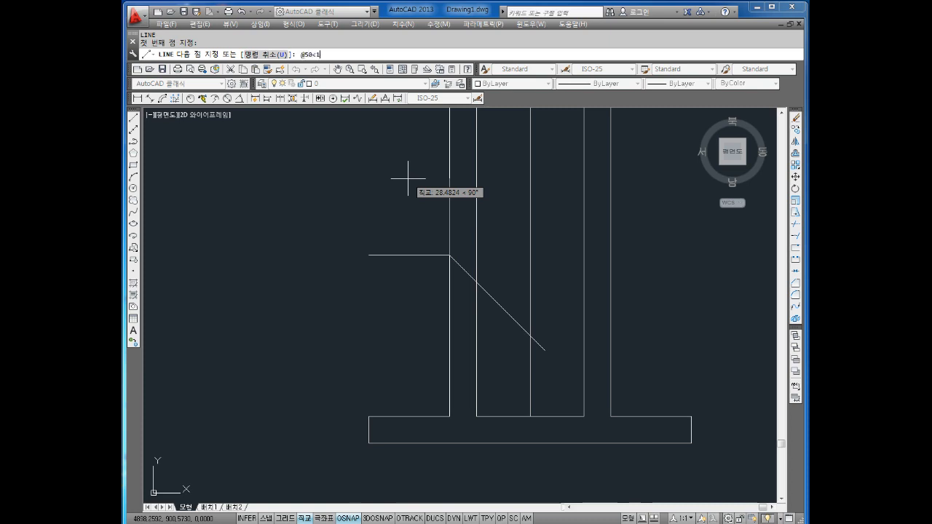
type("35")
key("Return")
key("Escape")
key("Escape")
middle_click_drag(500, 211, 469, 204)
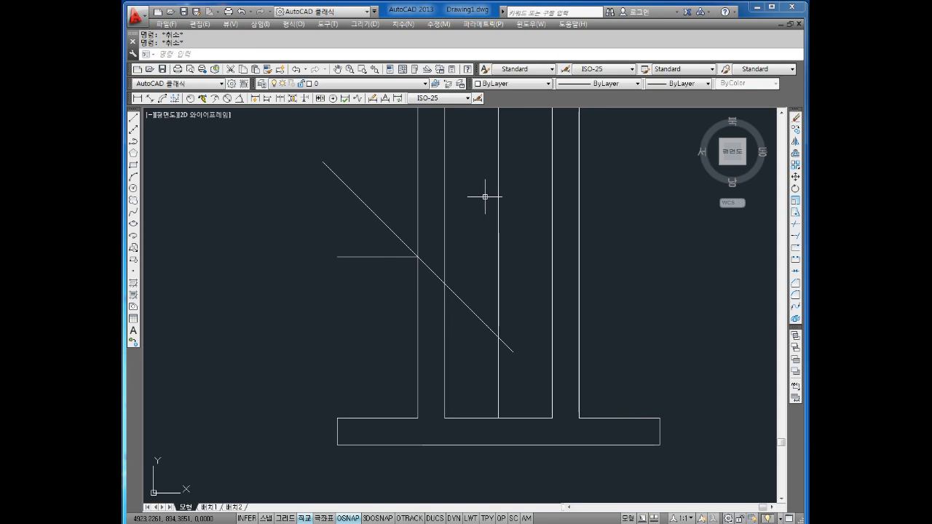
Delete the horizontal helper line that meets the leftmost upright at the diagonal
mouse_move(549, 194)
middle_mouse_down()
mouse_move(518, 196)
mouse_move(467, 228)
middle_mouse_up()
scroll(518, 195, "down", 1)
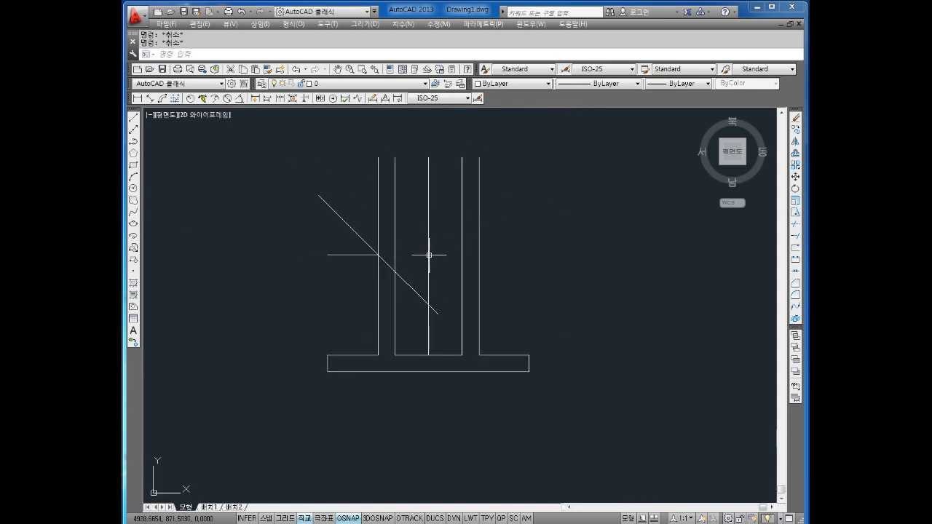
scroll(370, 294, "up", 2)
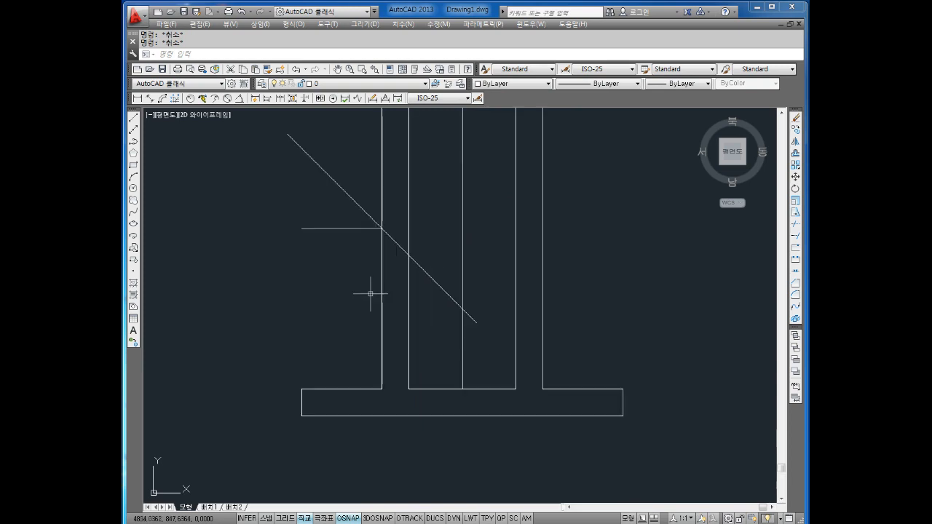
left_click(328, 228)
key("Delete")
left_click(342, 185)
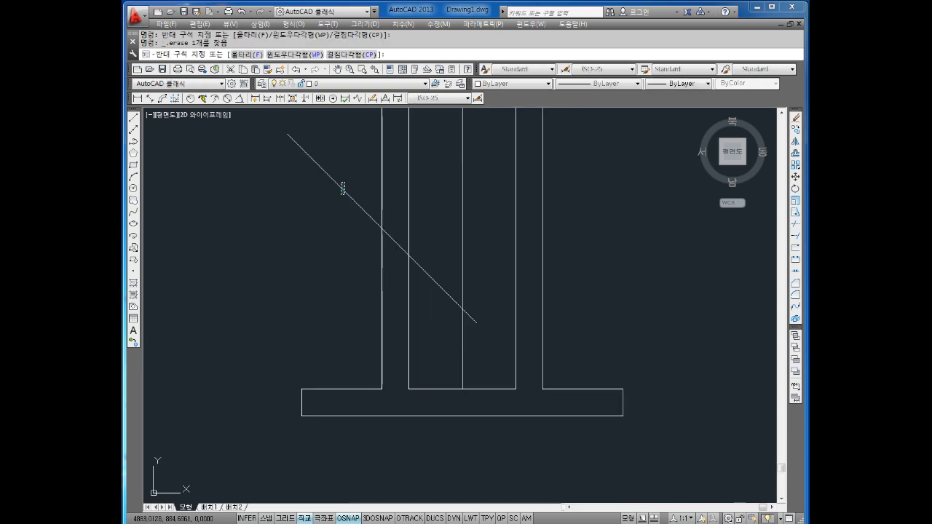
left_click(332, 221)
key("Escape")
key("Escape")
left_click(436, 279)
left_click(435, 294)
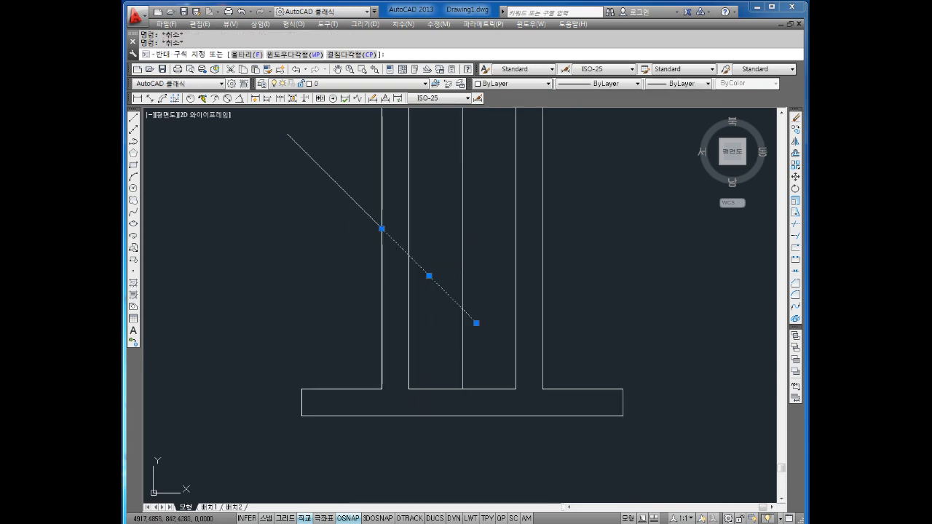
key("Escape")
Offset both collinear diagonal segments 10 units toward the upper right
middle_click_drag(451, 270, 426, 290)
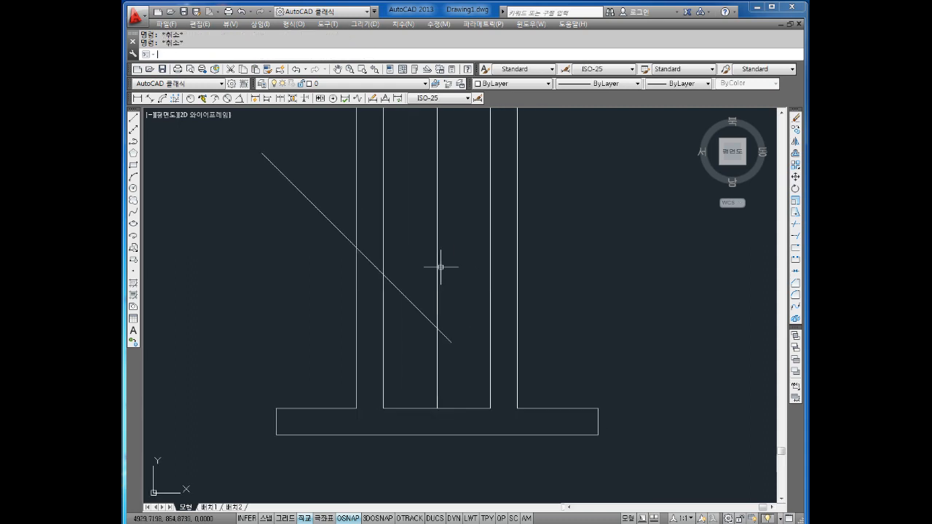
type("o")
key("Return")
type("10")
key("Return")
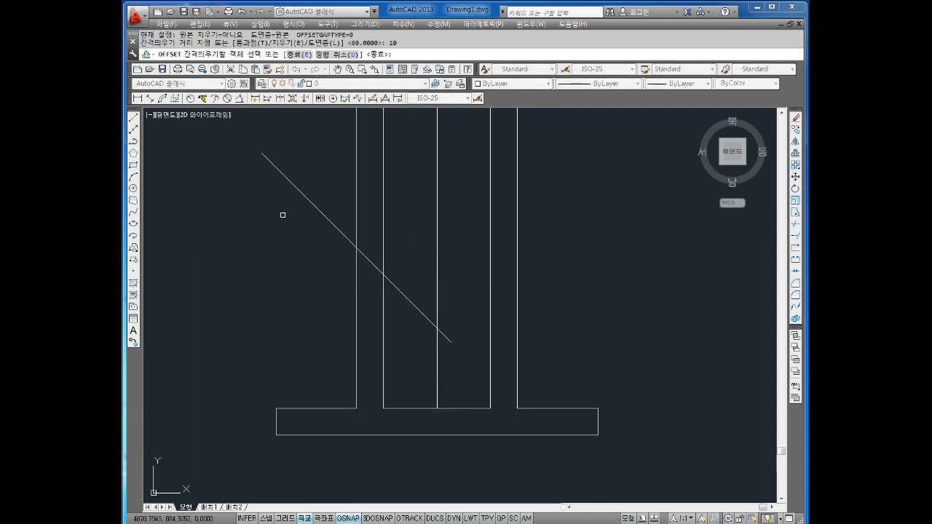
left_click(301, 191)
left_click(416, 240)
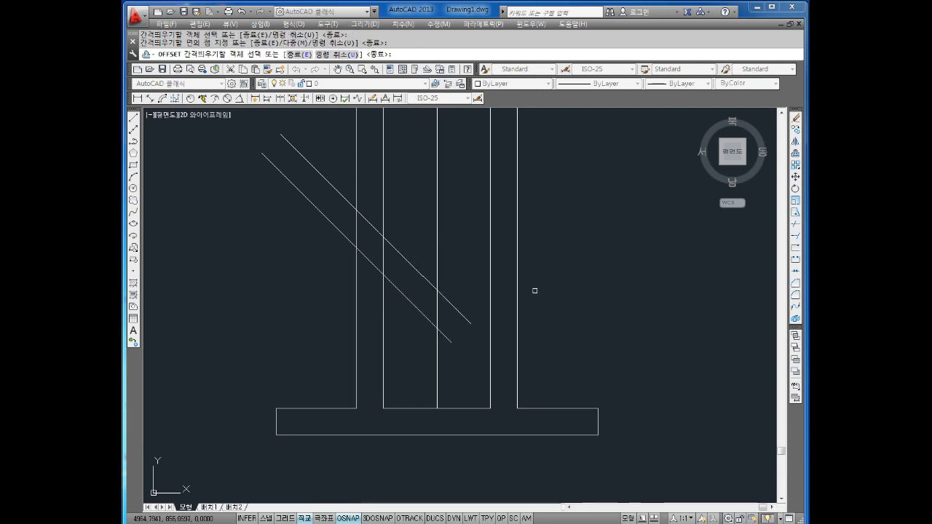
key("Escape")
key("Escape")
Trim the ends of both parallel diagonals that extend past the central vertical line
type("tr")
key("space")
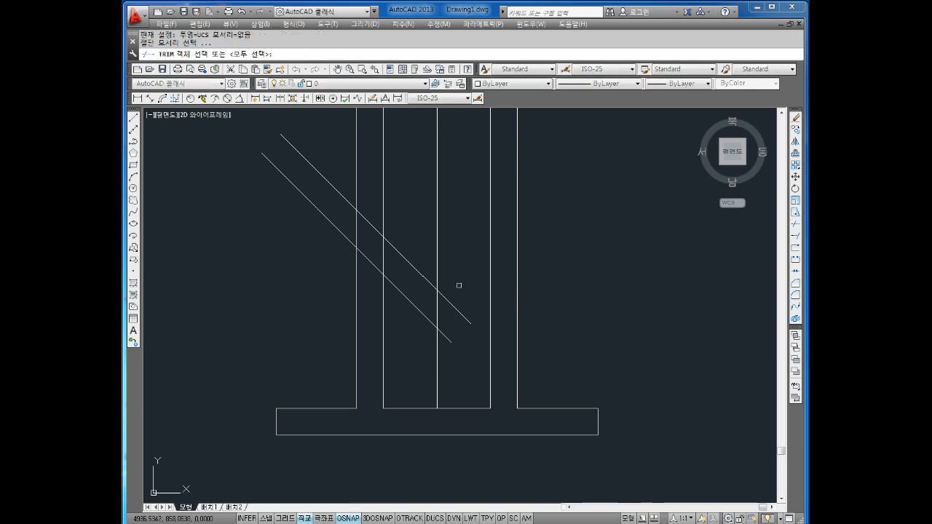
key("space")
left_click(464, 286)
left_click(453, 339)
middle_click_drag(444, 246, 462, 284)
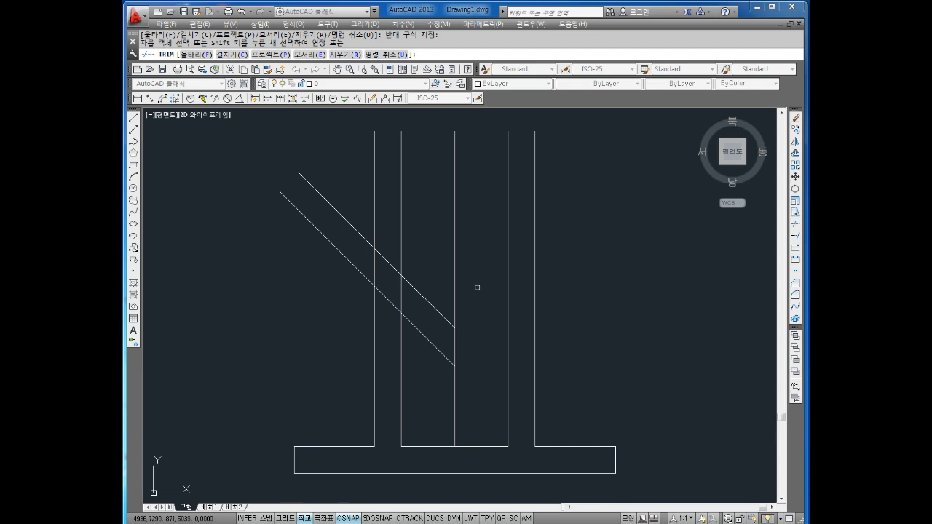
scroll(459, 280, "down", 3)
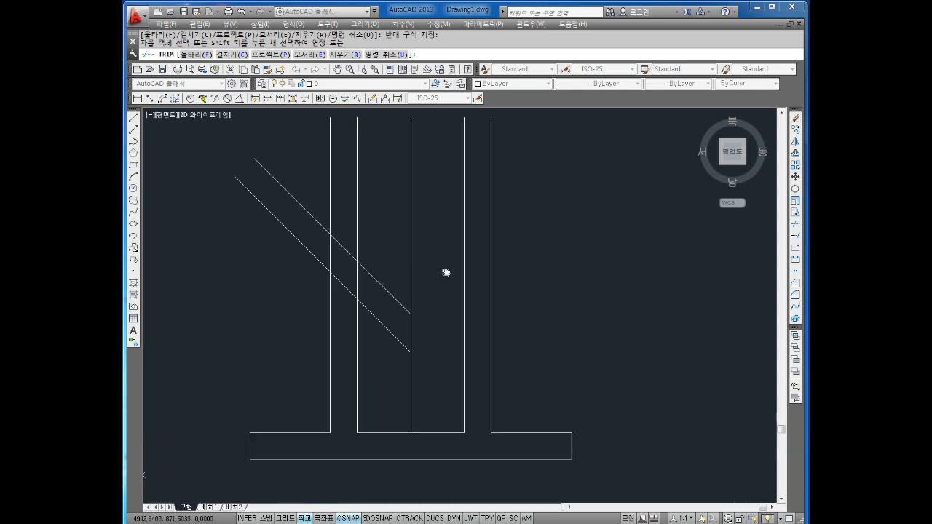
key("Escape")
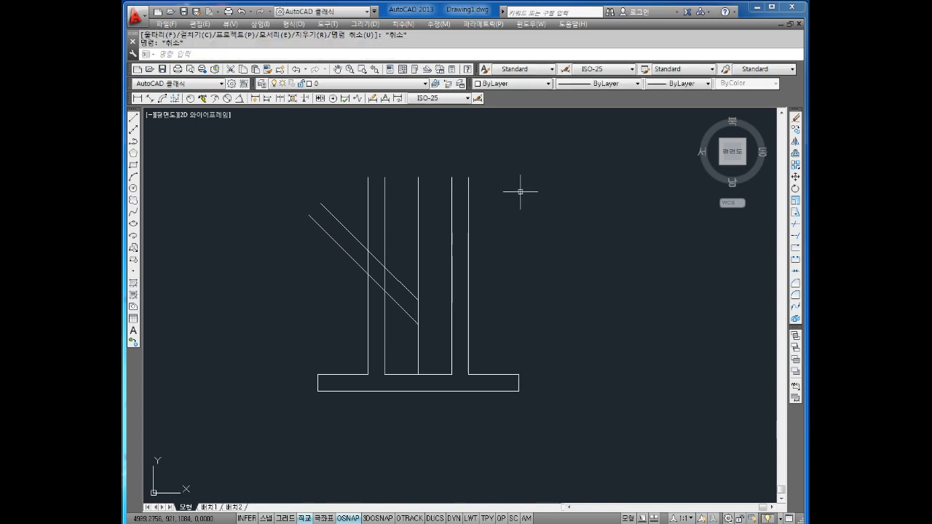
key("Escape")
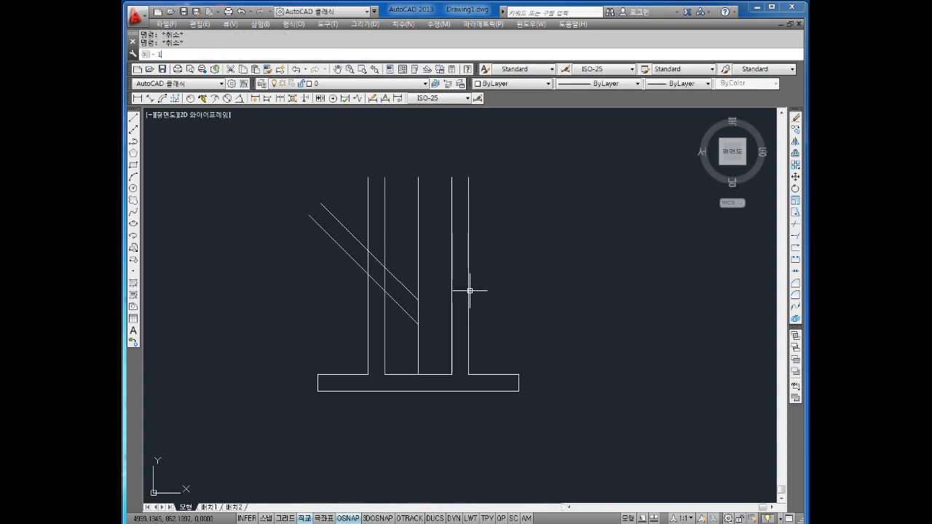
Draw a 60-unit line at 45° from the lower diagonal's end on the central vertical line
type("l")
key("Return")
left_click(419, 324)
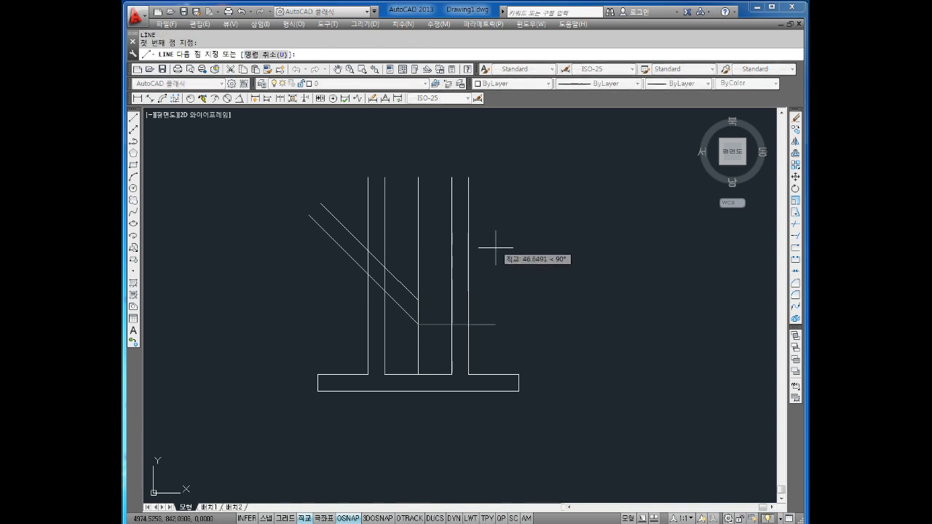
type("@")
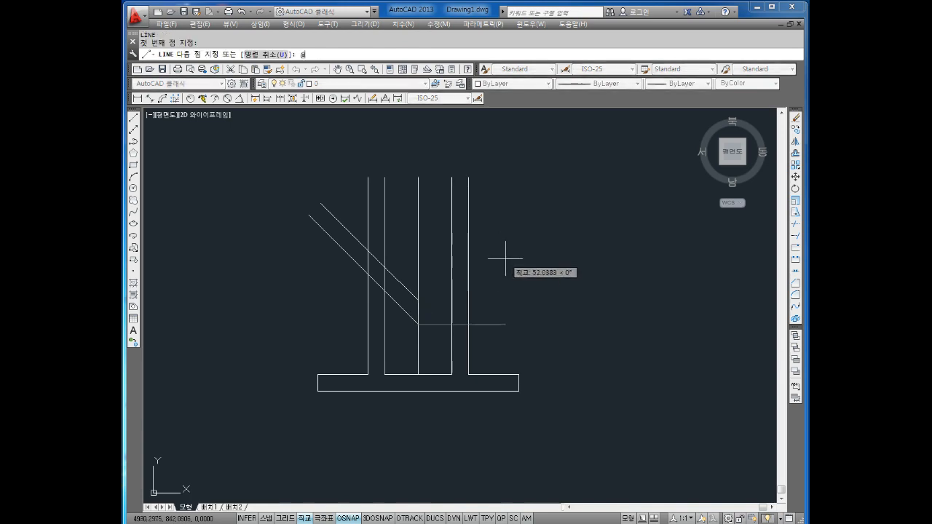
type("60<45")
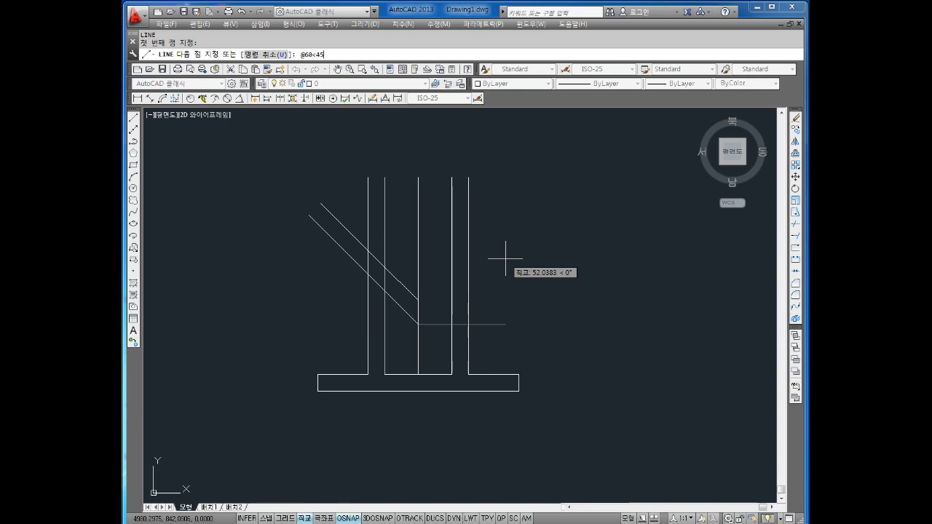
key("Return")
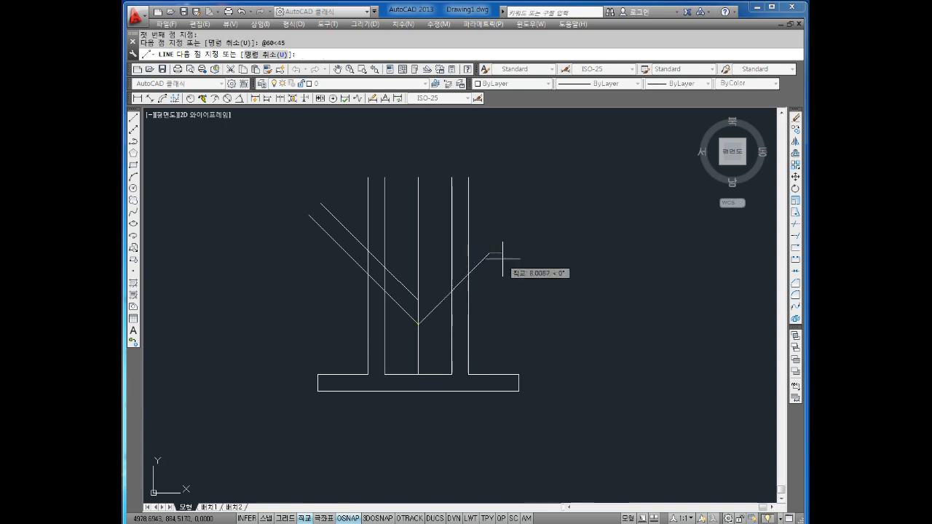
scroll(477, 258, "up", 2)
mouse_move(477, 258)
middle_mouse_down()
mouse_move(502, 265)
mouse_move(502, 282)
middle_mouse_up()
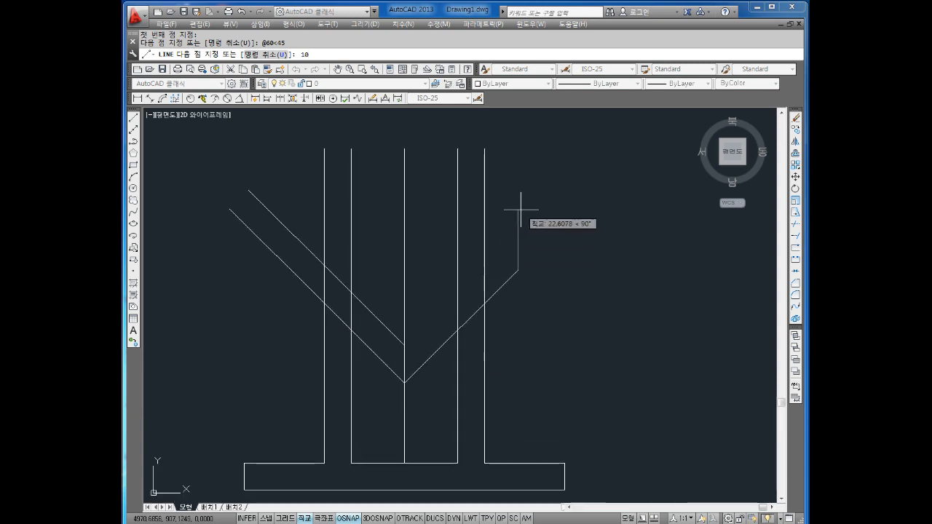
key("Escape")
key("Escape")
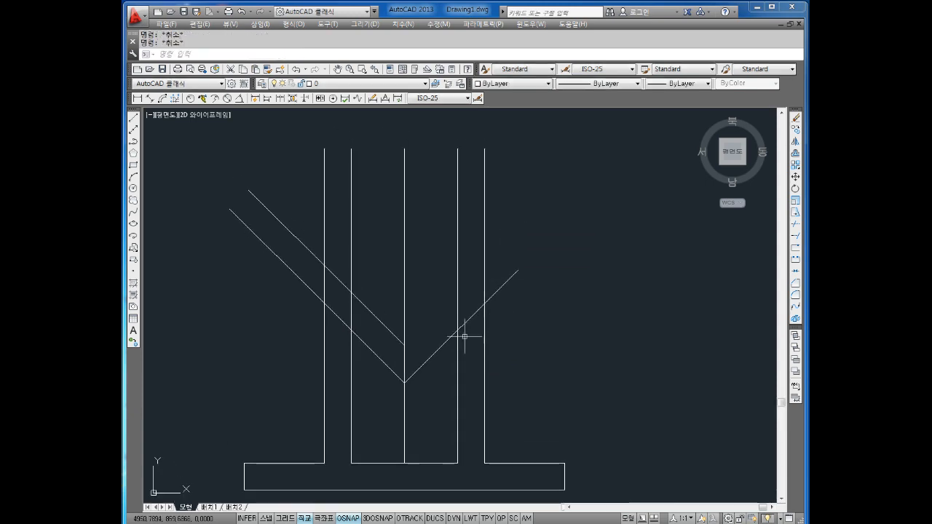
middle_click_drag(451, 321, 458, 299)
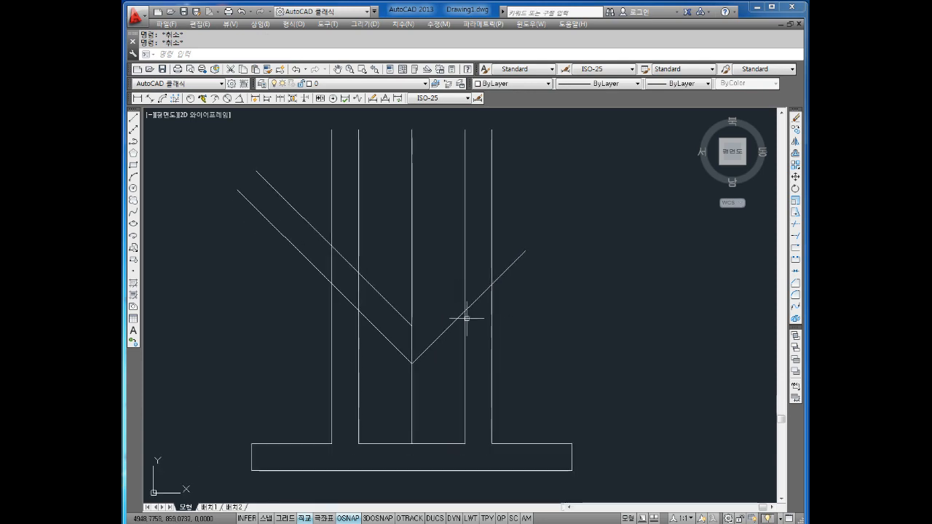
left_click(445, 344)
left_click(442, 328)
key("Escape")
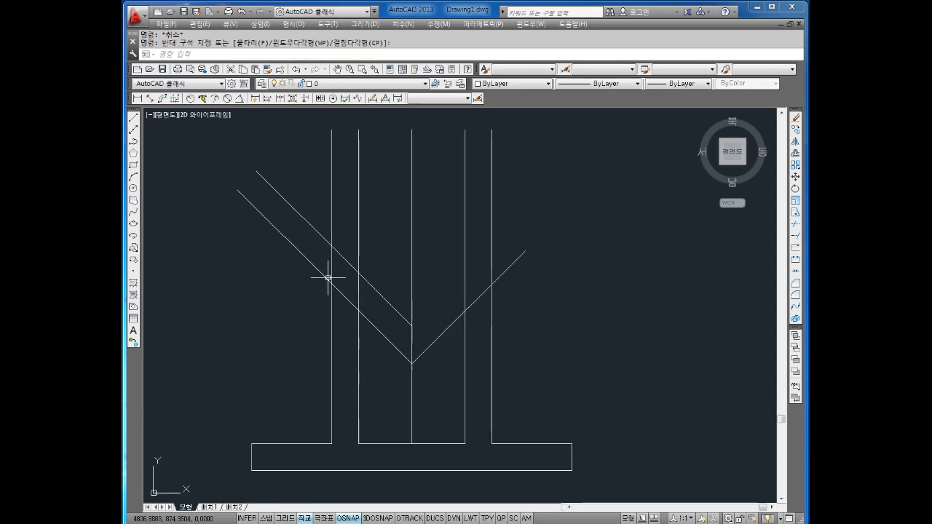
Draw a horizontal line outward to the left from where the lower diagonal crosses the leftmost upright
type("l")
key("Return")
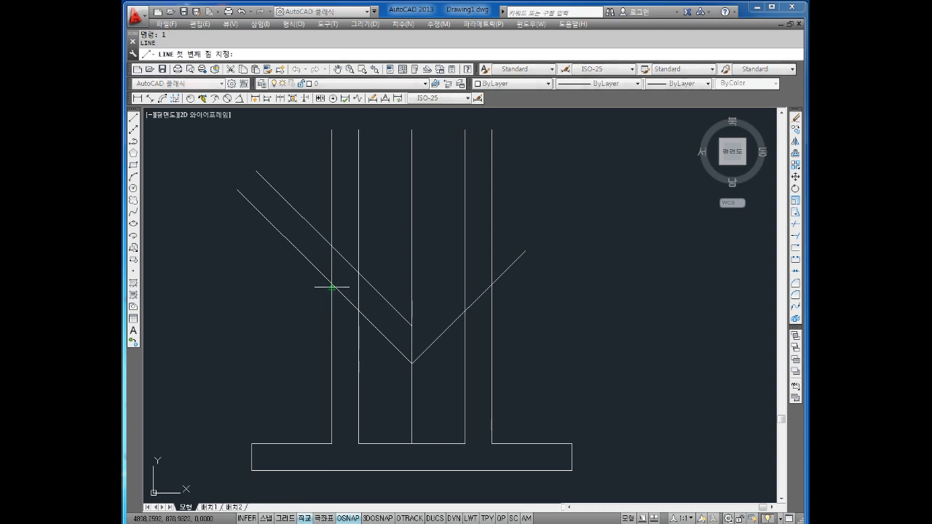
left_click(332, 284)
left_click(259, 280)
key("Escape")
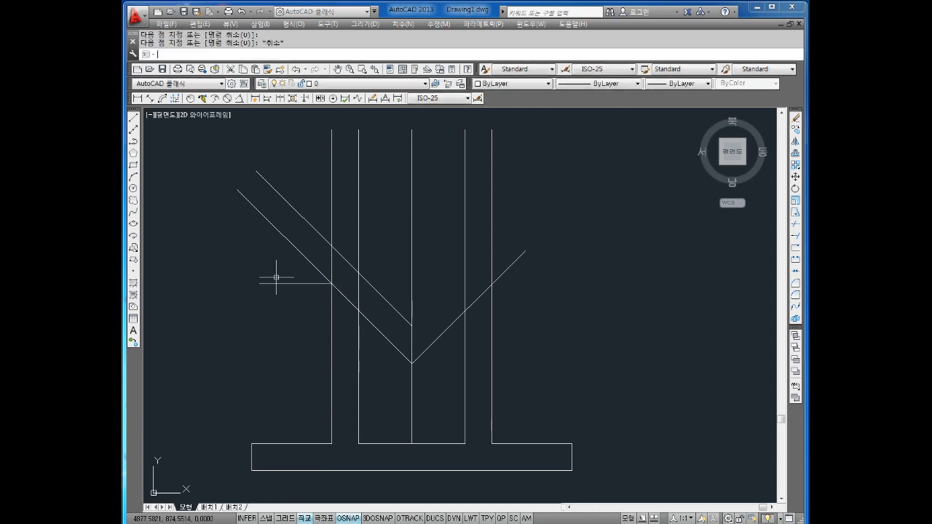
Change the colour of the short horizontal reference line beside the leftmost upright to yellow
left_click(276, 278)
left_click(270, 304)
left_click(512, 83)
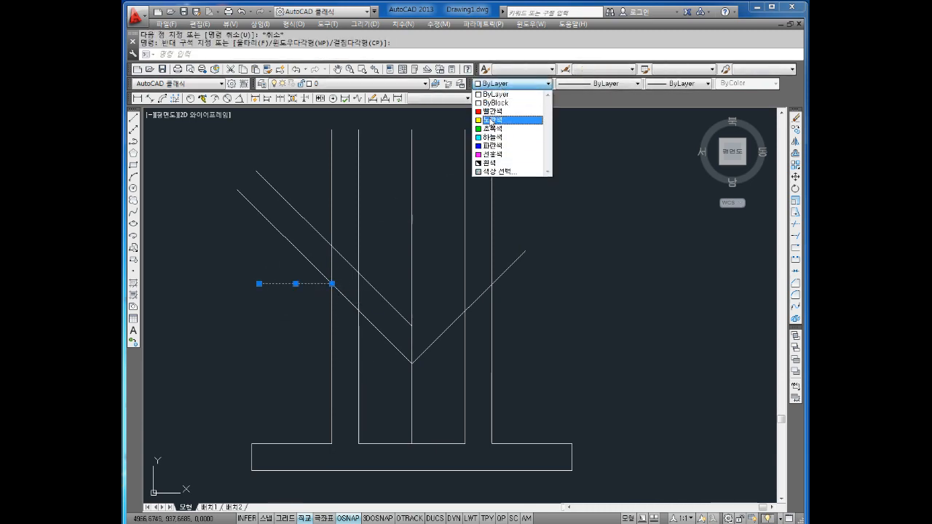
left_click(492, 120)
key("Escape")
key("Escape")
left_click(303, 252)
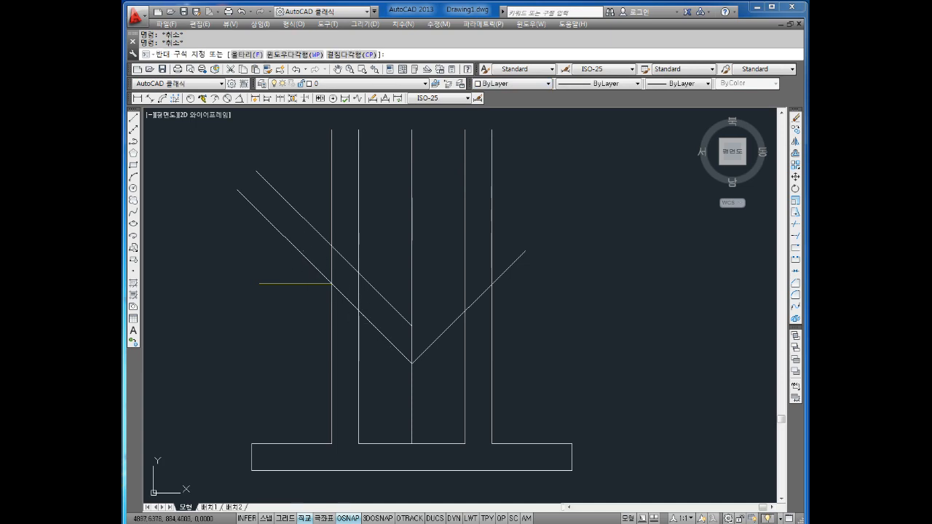
left_click(276, 254)
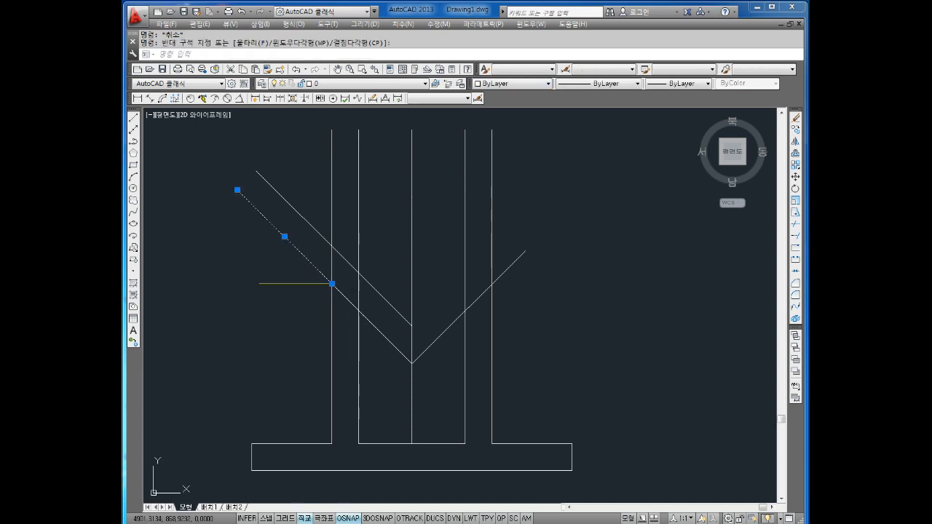
key("Escape")
left_click(387, 324)
left_click(375, 359)
key("Escape")
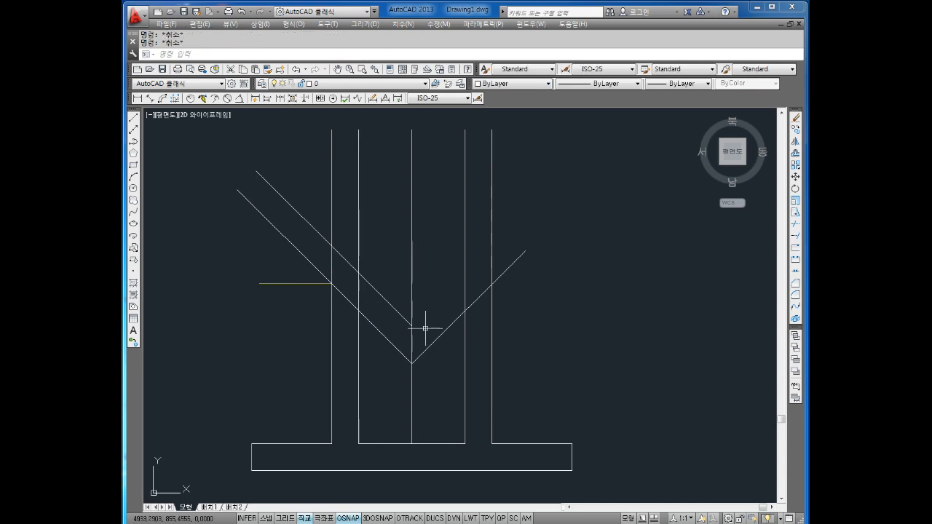
Draw a 60-unit line at 45° from the upper diagonal's end on the central vertical line
type("l")
key("Return")
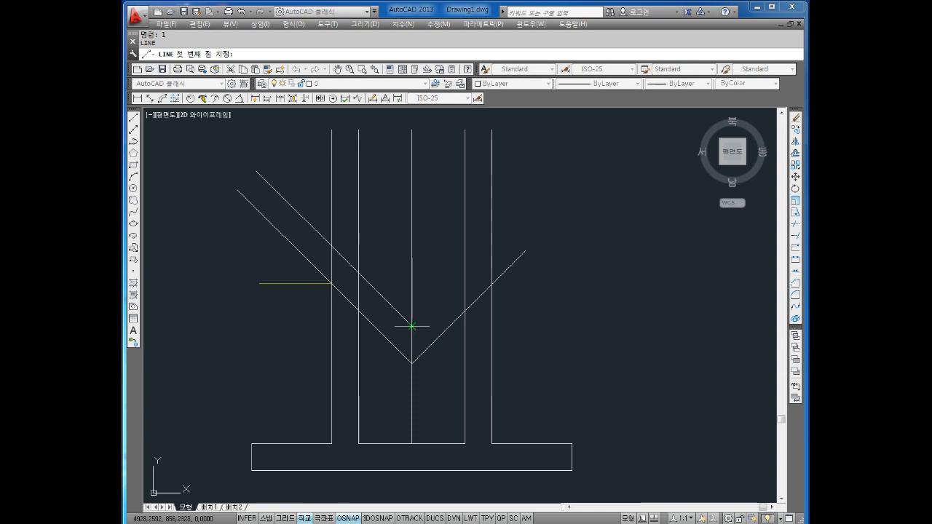
left_click(413, 327)
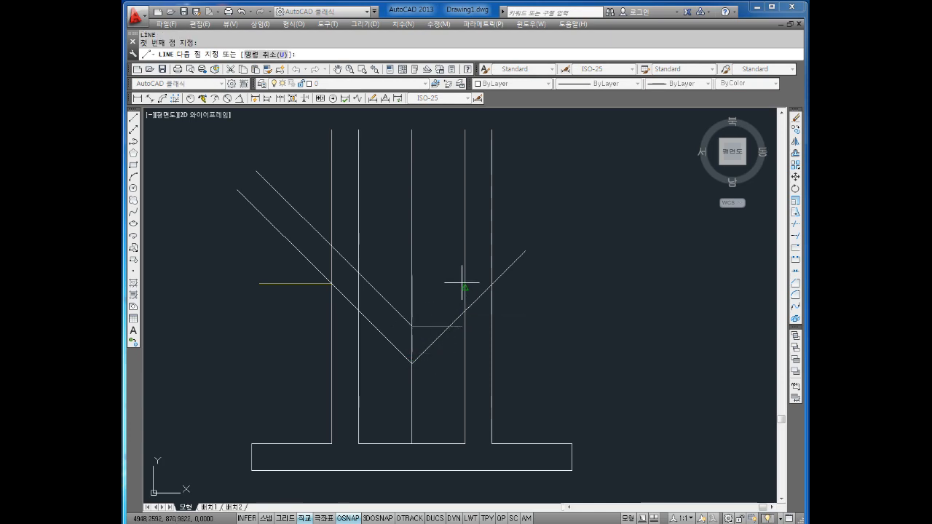
type("@60<45")
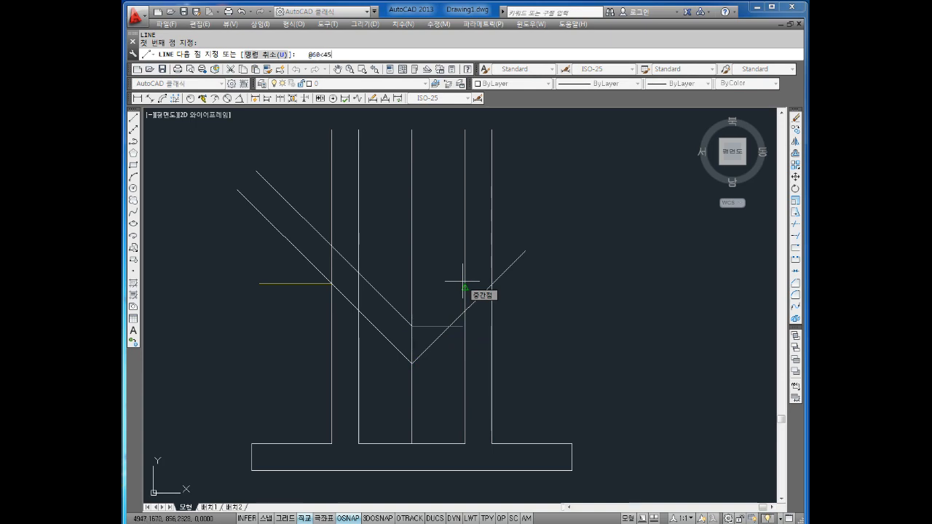
key("Return")
key("Escape")
key("Escape")
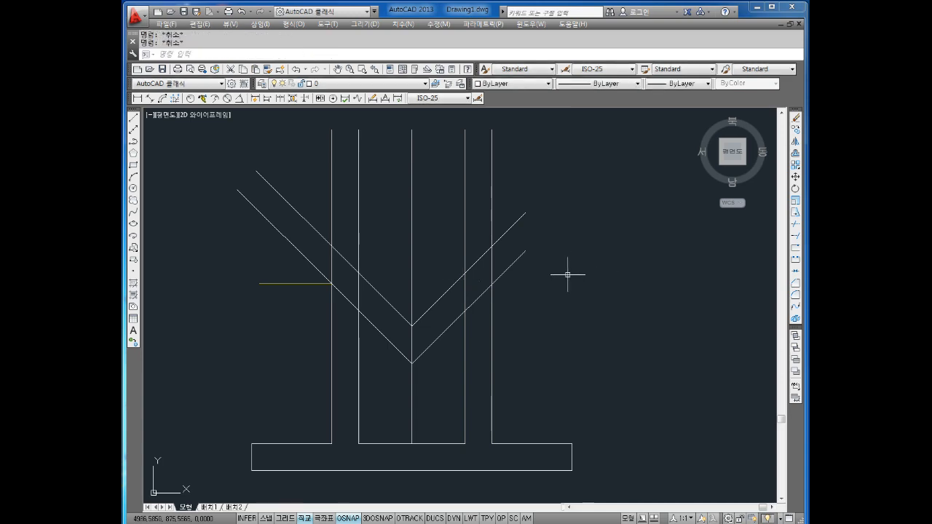
Close the outer end of the right-hand diagonal arm with a vertical line between its two endpoints
key("space")
left_click(528, 251)
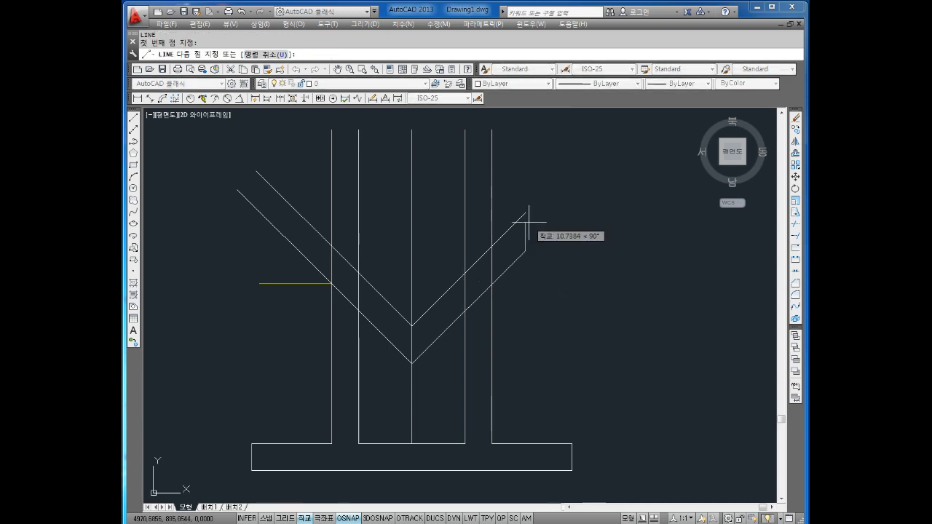
left_click(526, 214)
key("Escape")
key("Escape")
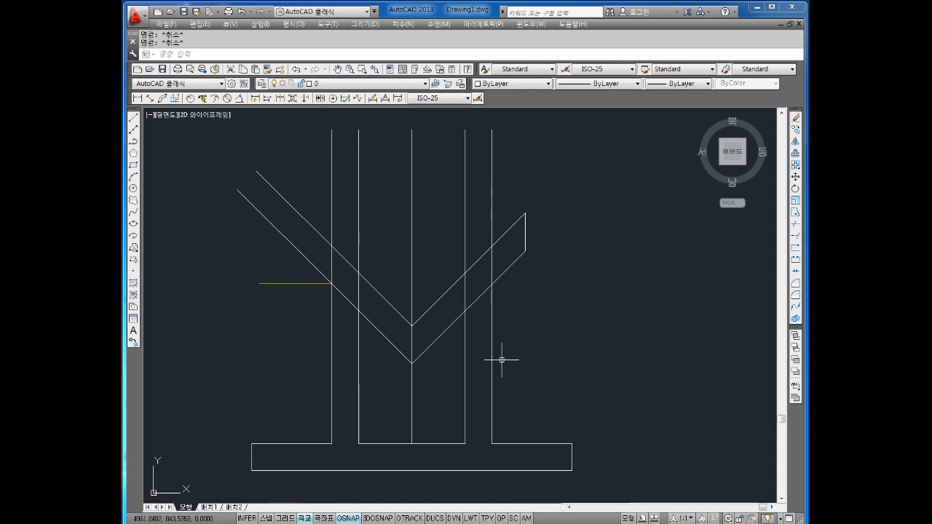
Offset the right-hand arm's lower diagonal 60 units toward the upper left, across the left-hand arm
left_click(436, 339)
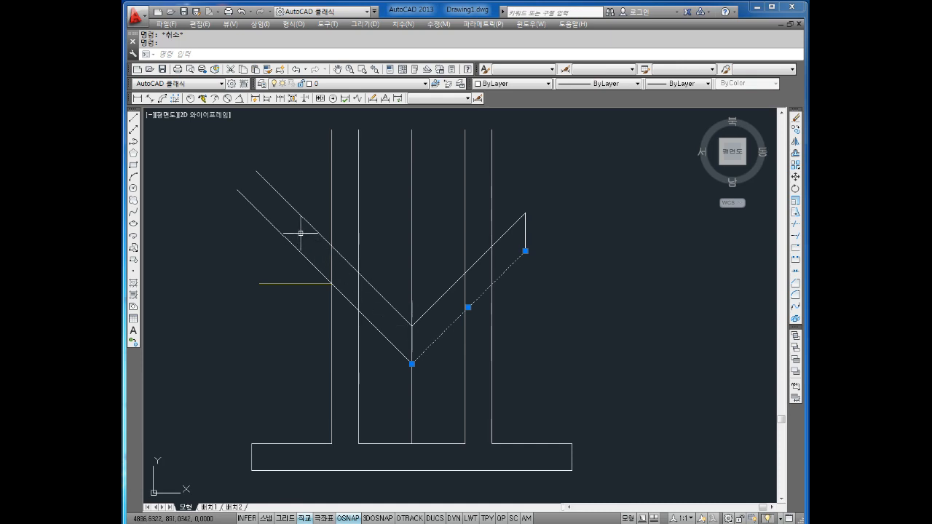
key("Escape")
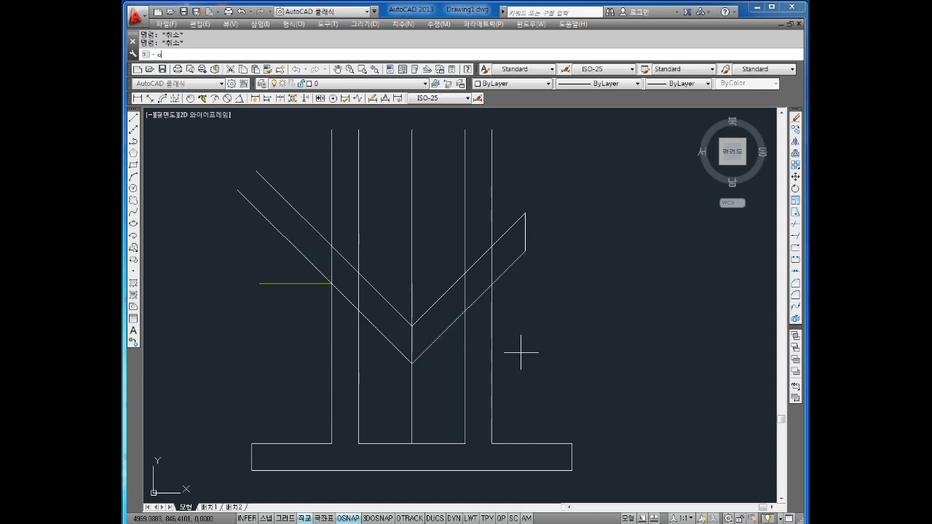
type("o")
key("Return")
type("60")
key("Return")
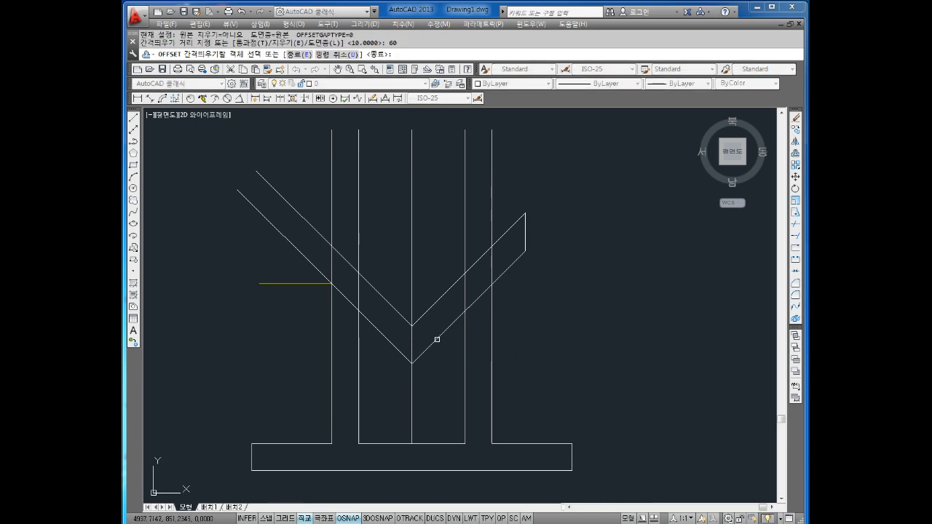
left_click(437, 338)
left_click(386, 259)
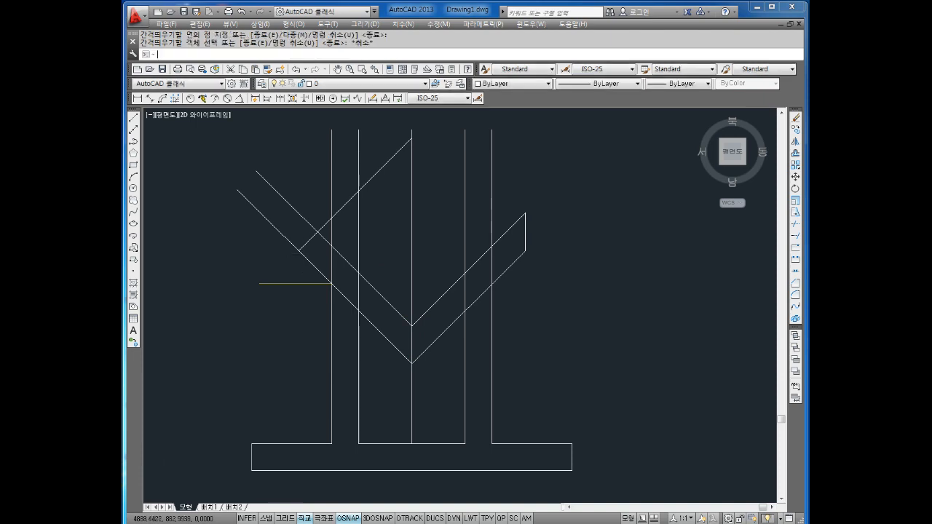
key("Escape")
Draw a vertical line upward from where the offset diagonal meets the left-hand arm's lower edge, past its upper edge
type("l")
key("Return")
scroll(302, 250, "up", 3)
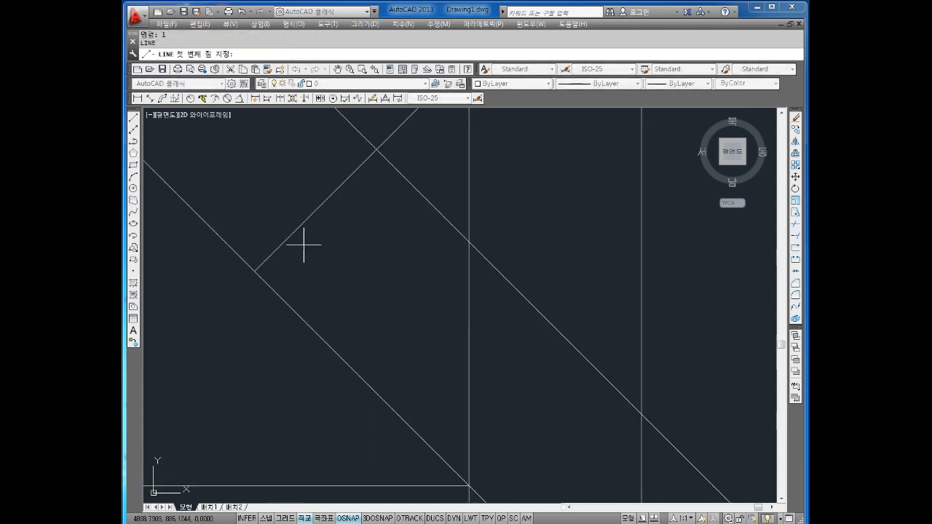
left_click(299, 250)
scroll(299, 250, "down", 3)
left_click(271, 138)
key("Escape")
key("Escape")
key("Escape")
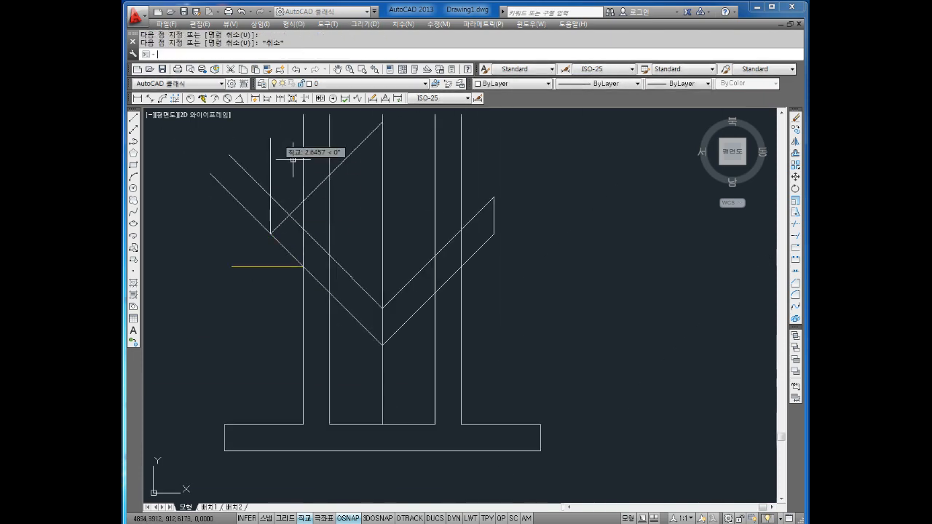
Trim the left-hand arm's diagonals beyond the new vertical line and the part of that line above the arm
type("tr")
key("Return")
key("Return")
left_click(254, 151)
left_click(250, 171)
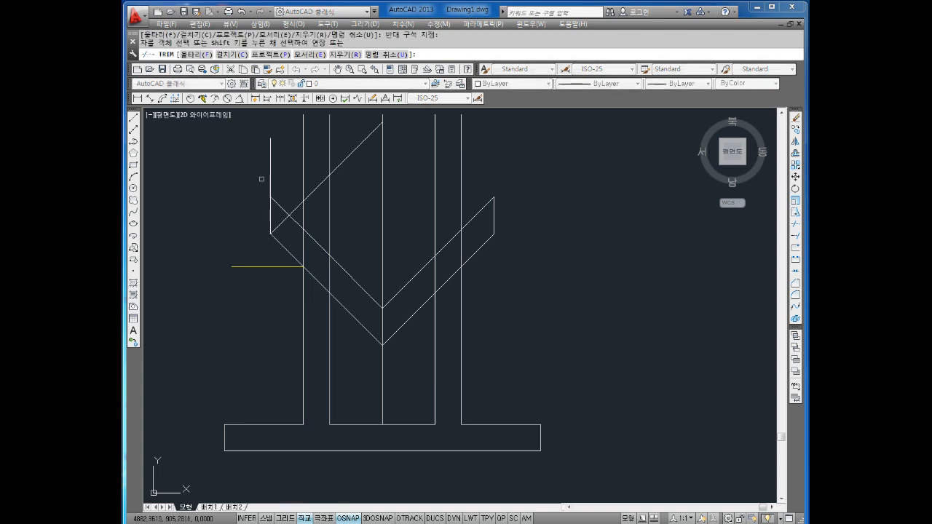
left_click(271, 156)
key("Escape")
middle_click_drag(360, 192, 381, 218)
key("Escape")
key("Escape")
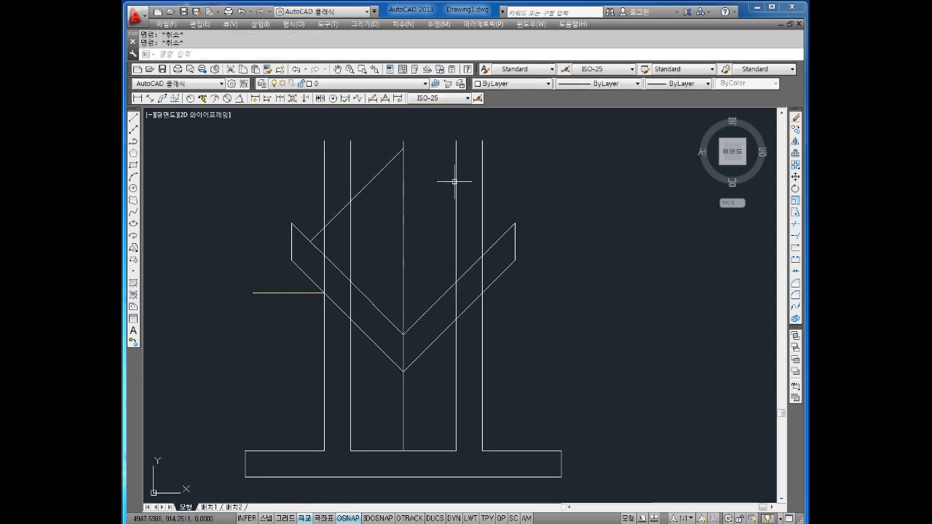
Trim away the upright lines and the centre line where they pass through the V-shaped arms
type("tr")
key("space")
key("space")
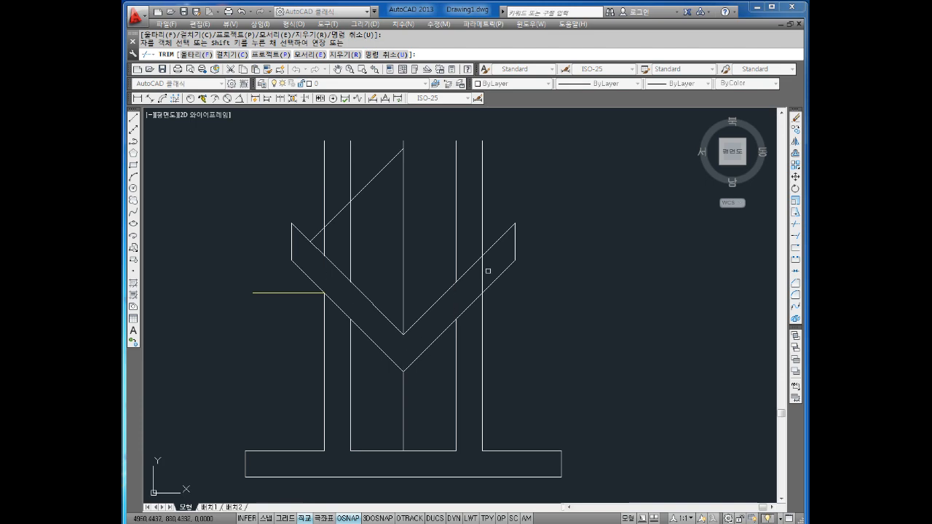
key("Escape")
Erase the leftover upright, centre and offset diagonal lines above the V
left_click(509, 114)
left_click(317, 178)
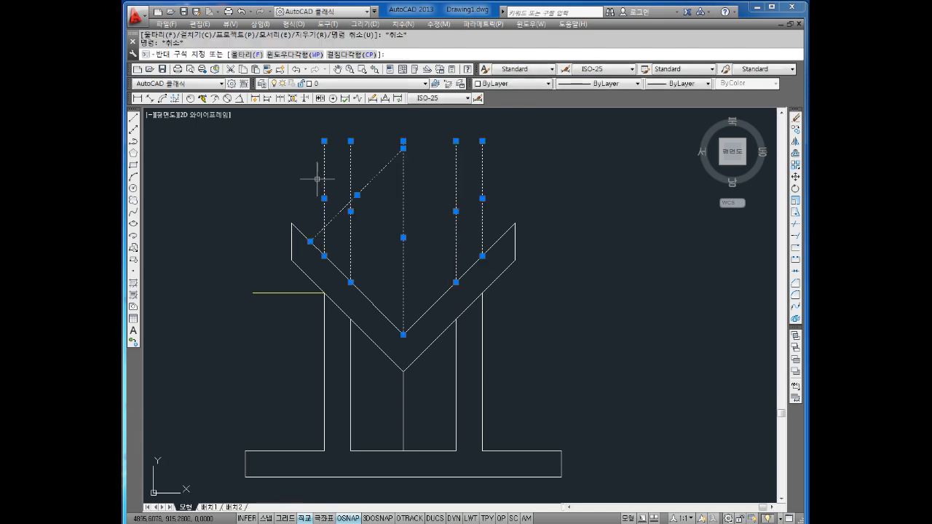
key("Delete")
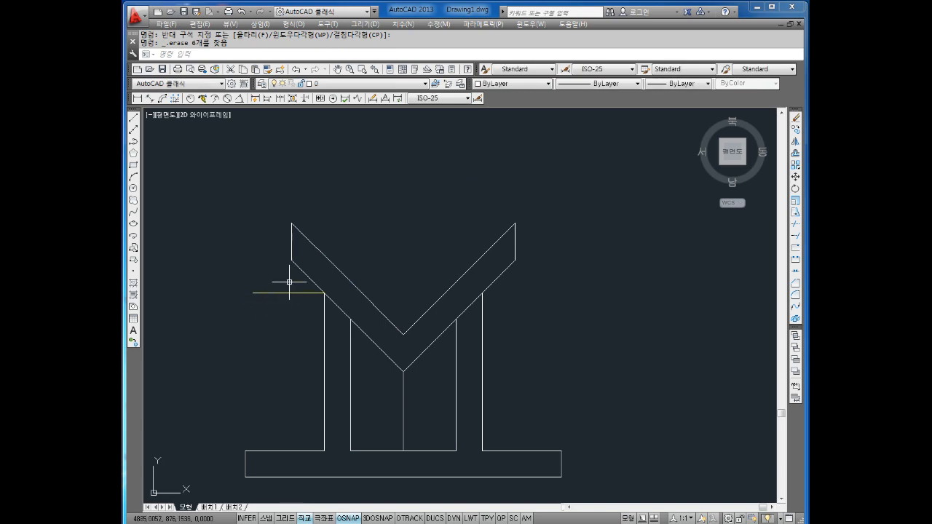
Trim the lower diagonals between the paired lines of both uprights so the uprights open into the arms
type("tr")
key("Return")
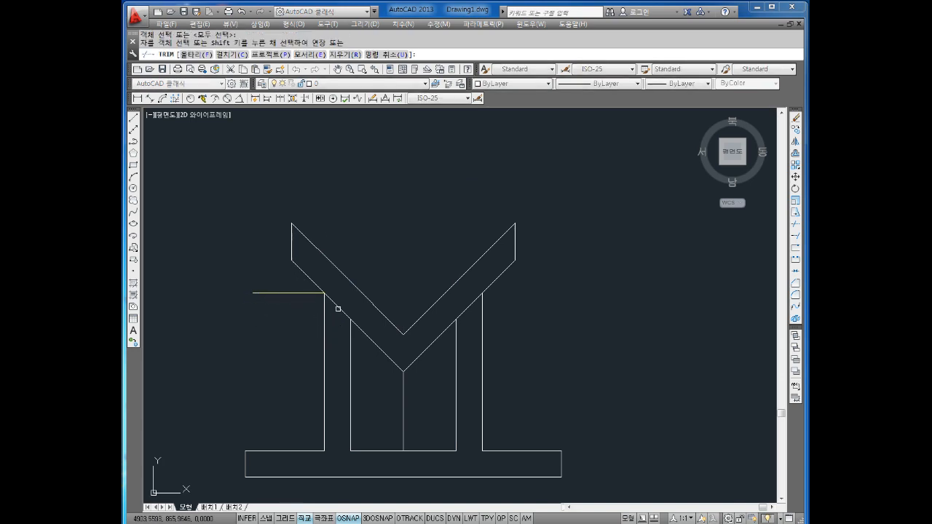
key("Return")
left_click(335, 322)
left_click(352, 295)
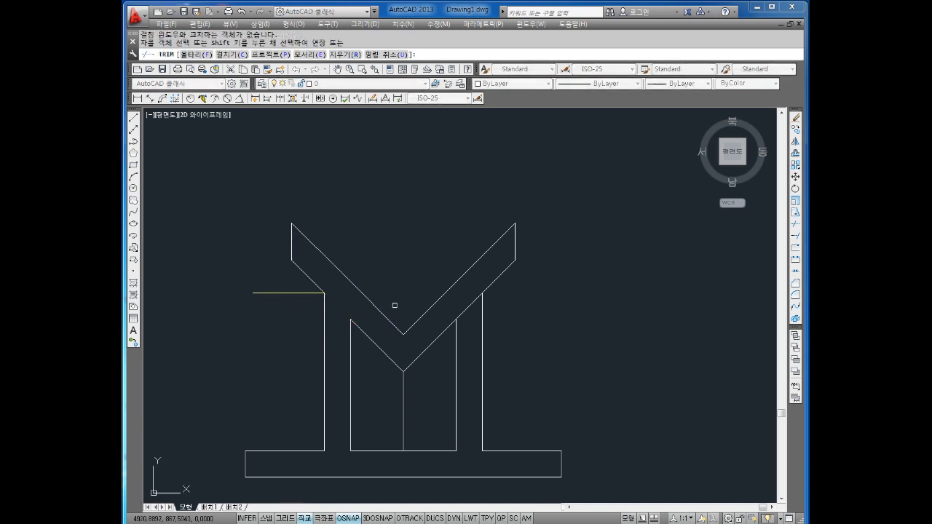
left_click(463, 317)
left_click(456, 300)
key("Escape")
Erase the remaining centre line inside the part and the yellow horizontal reference line
left_click(406, 418)
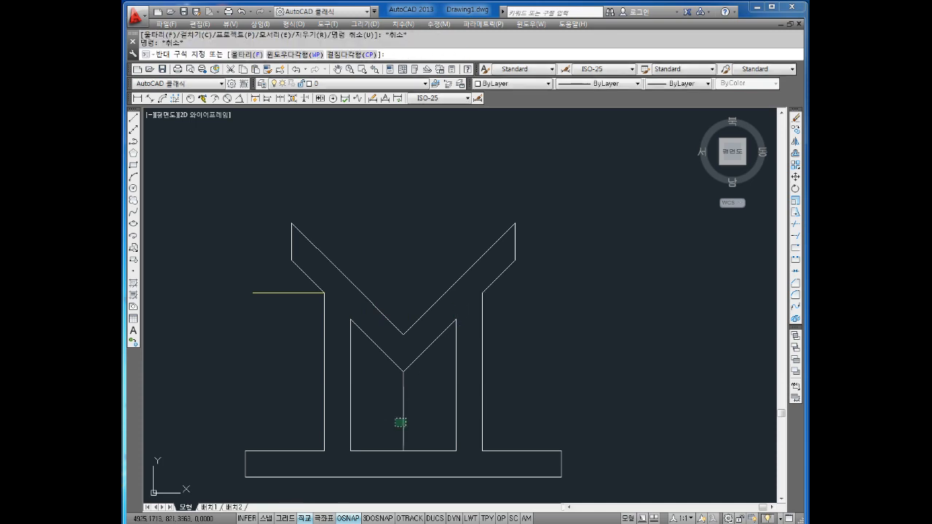
left_click(389, 429)
key("Delete")
left_click(295, 280)
left_click(251, 318)
key("Delete")
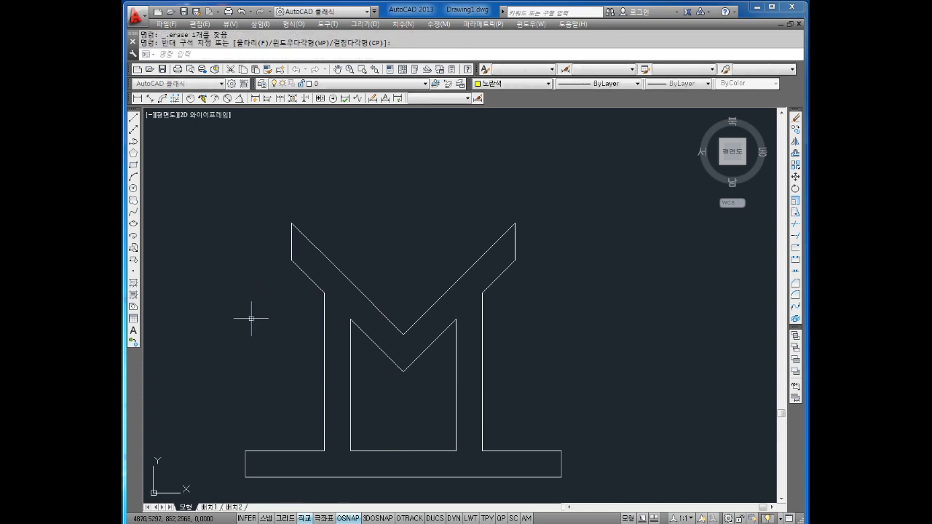
Examine the overall outline of the finished V-armed part
middle_click_drag(250, 318, 257, 271)
scroll(350, 308, "down", 4)
scroll(370, 264, "up", 2)
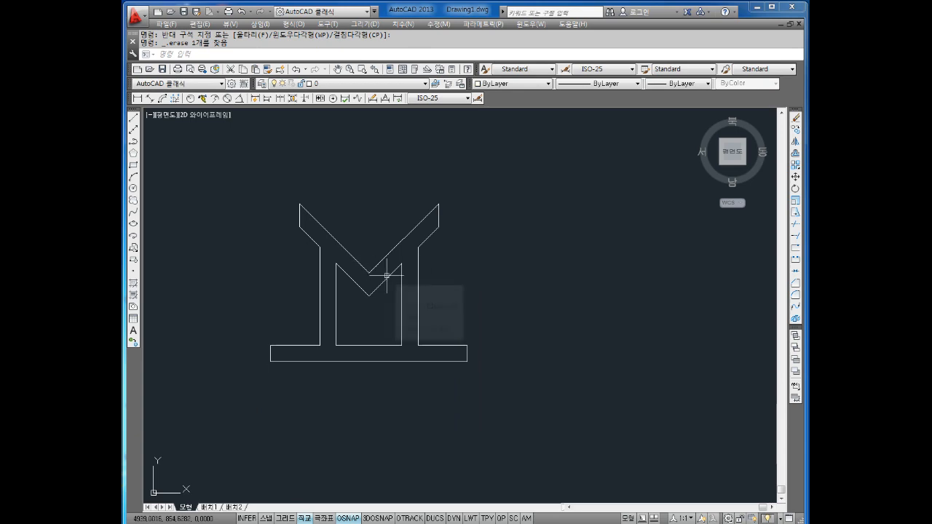
middle_click_drag(376, 278, 410, 273)
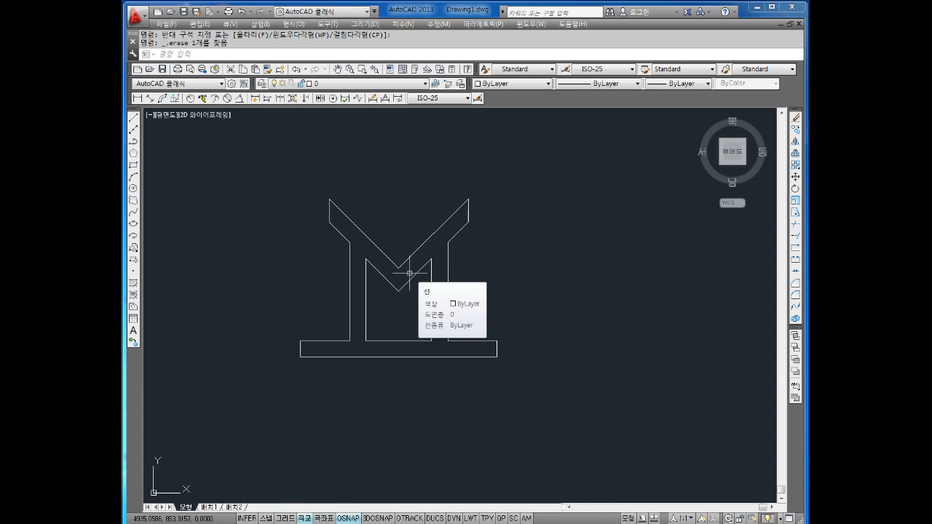
key("Escape")
key("Escape")
scroll(427, 274, "up", 2)
middle_click_drag(512, 277, 578, 289)
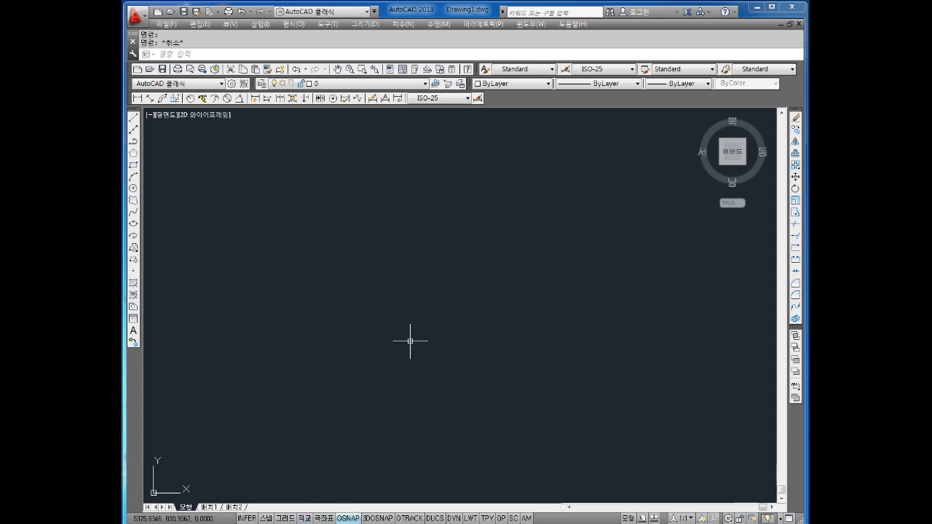
Draw a circle with a diameter of 48 in an empty area of the drawing
key("Escape")
type("d")
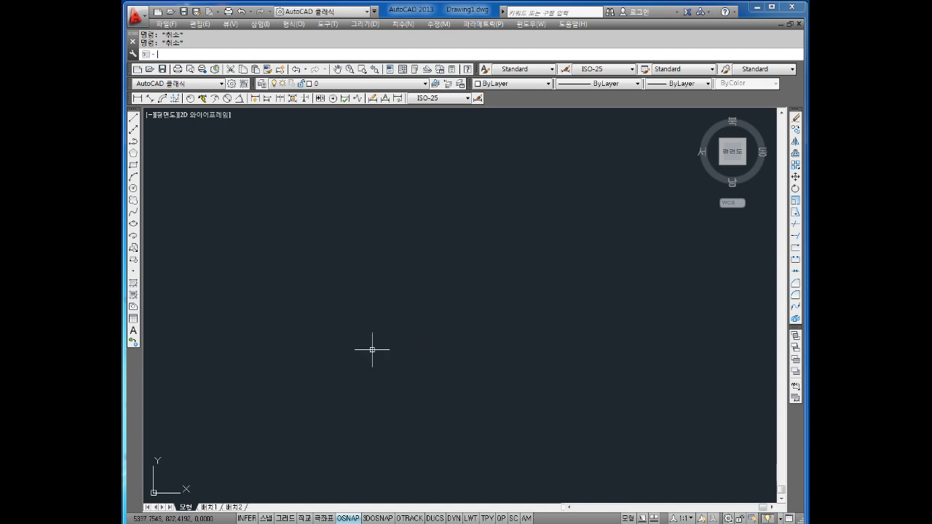
key("Return")
left_click(379, 333)
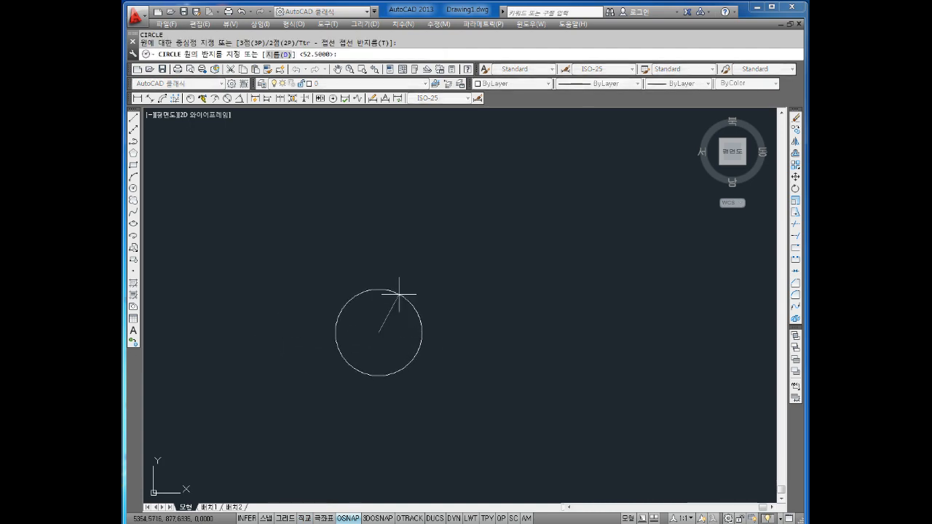
type("d")
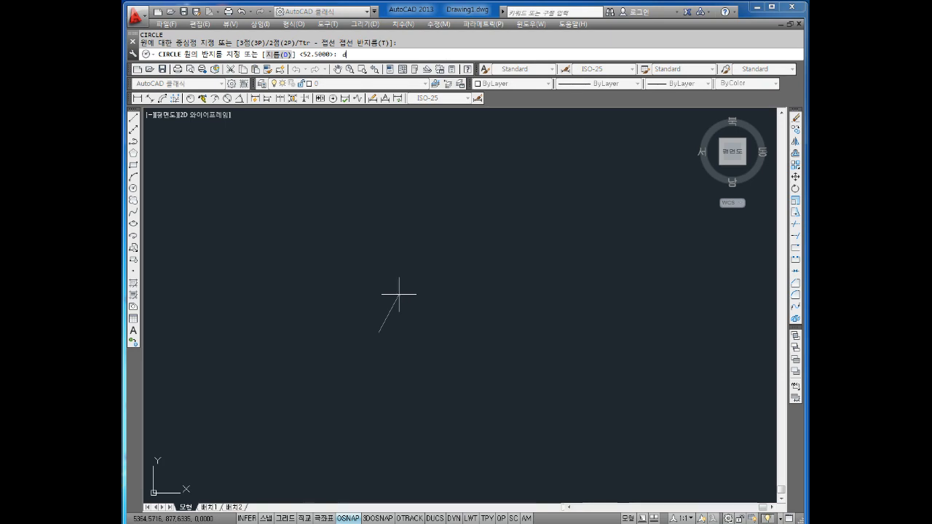
key("Return")
type("41")
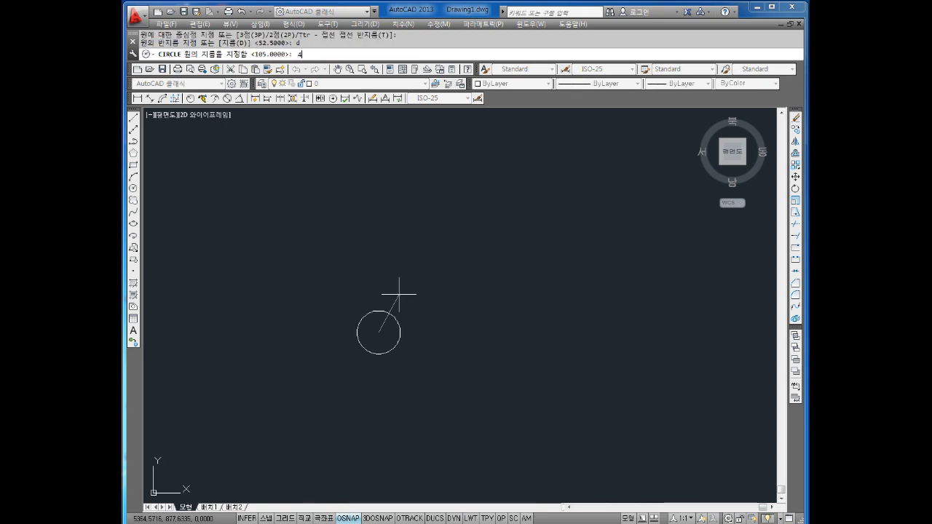
key("Escape")
key("Escape")
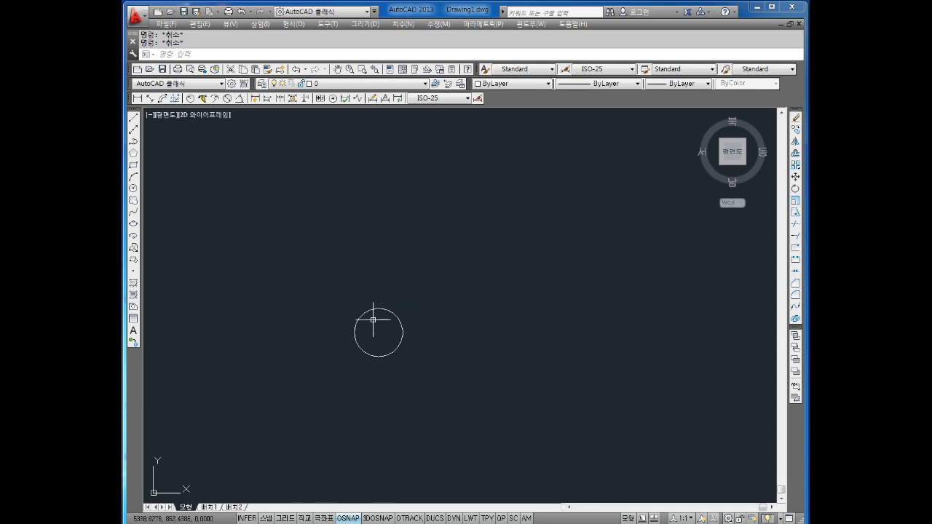
Offset the circle 8 units outward to form a concentric ring
scroll(375, 312, "up", 5)
middle_click_drag(378, 301, 381, 282)
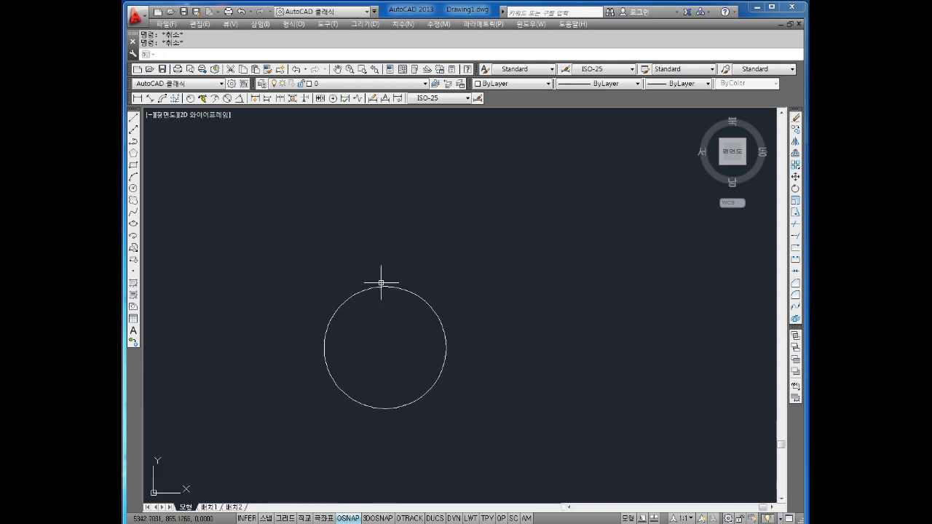
type("o")
key("Return")
type("8")
key("Return")
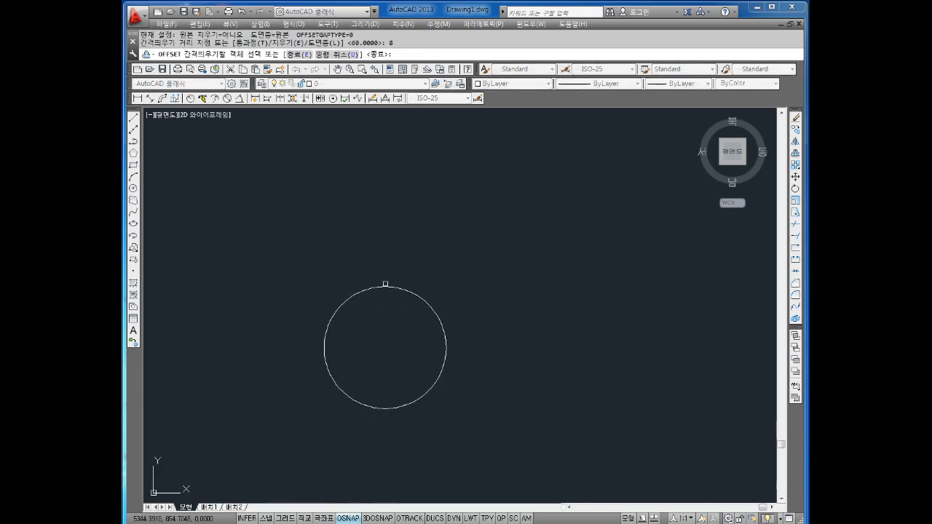
left_click(386, 284)
left_click(429, 238)
key("Escape")
key("Escape")
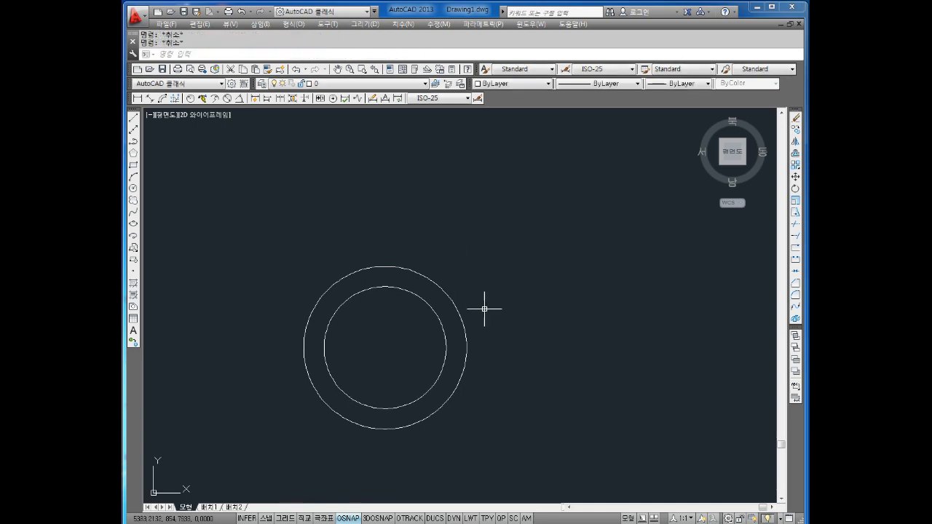
Draw an 86-unit horizontal line to the right from the centre of the concentric circles, with ortho mode on
middle_click_drag(485, 309, 458, 286)
type("l")
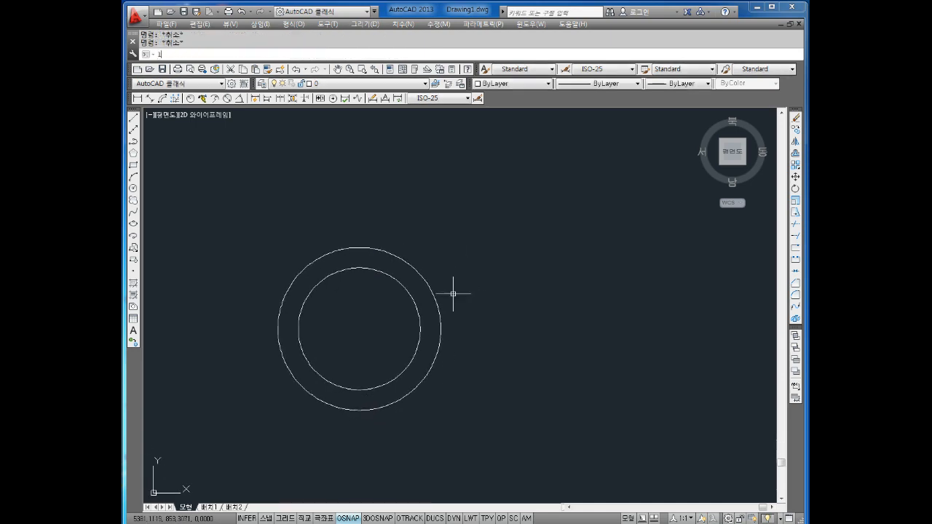
key("Return")
left_click(365, 329)
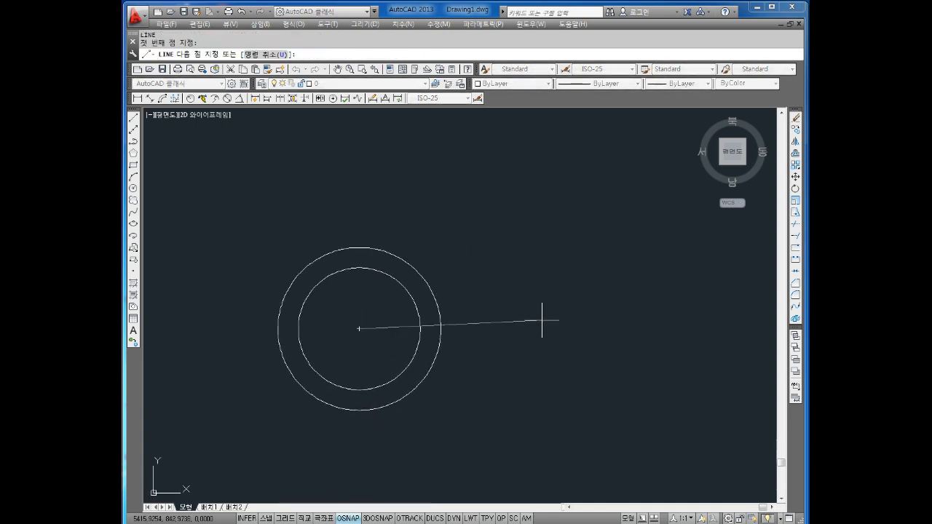
key("F8")
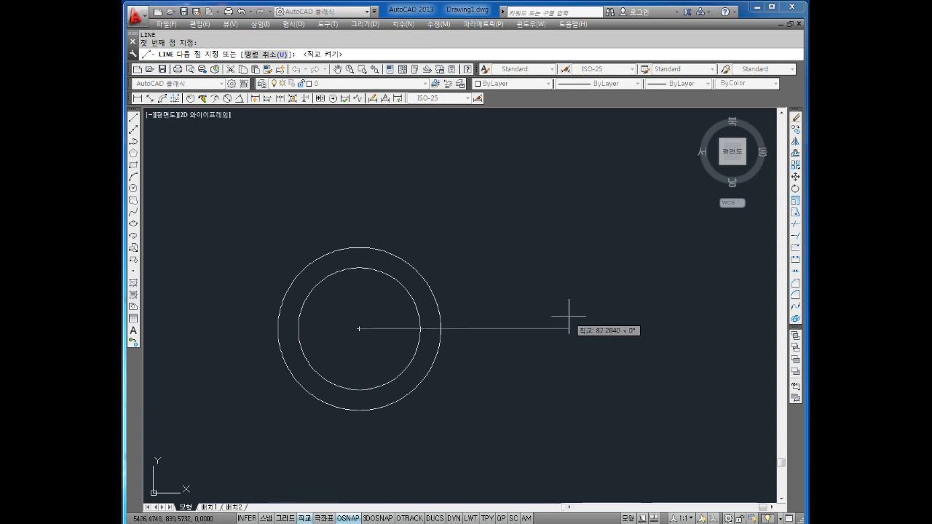
key("Return")
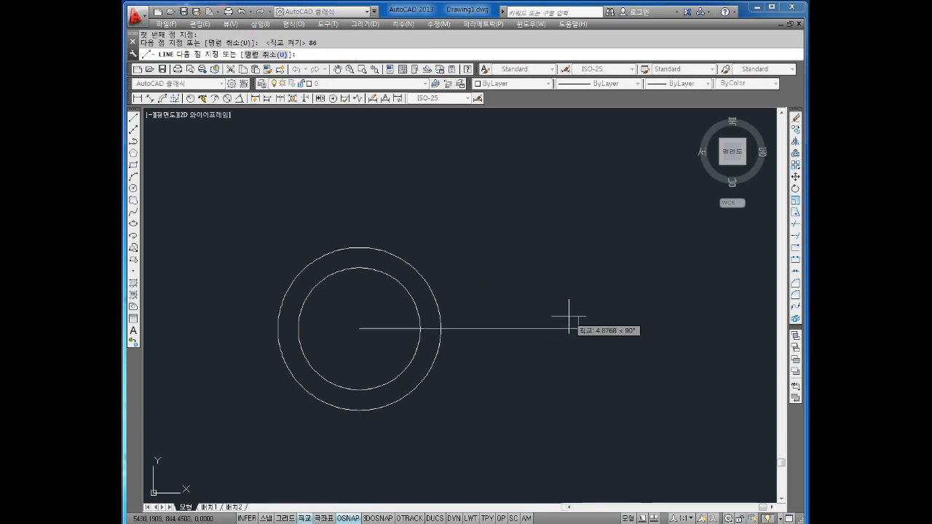
key("Escape")
key("Escape")
key("Escape")
Draw a circle with a diameter of 48 centred on the right end of the horizontal line
middle_click_drag(605, 343, 588, 343)
type("c")
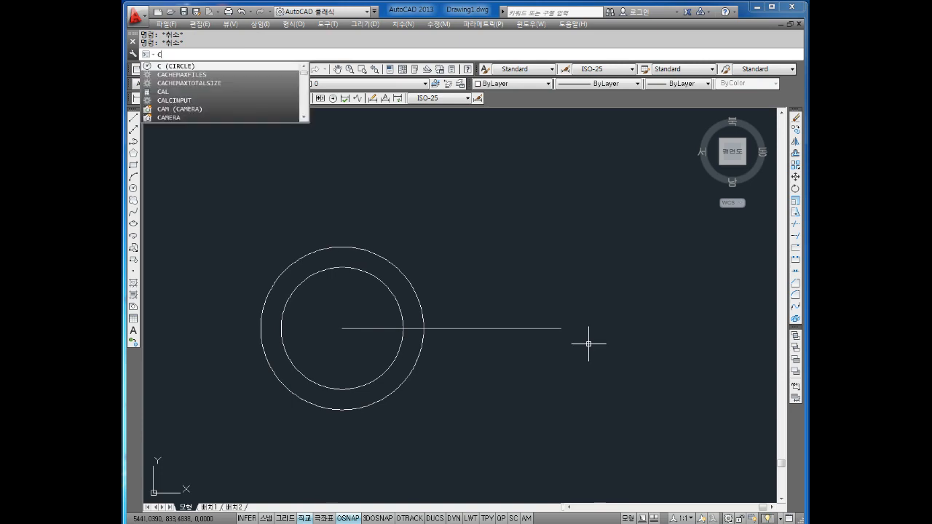
key("Return")
left_click(561, 328)
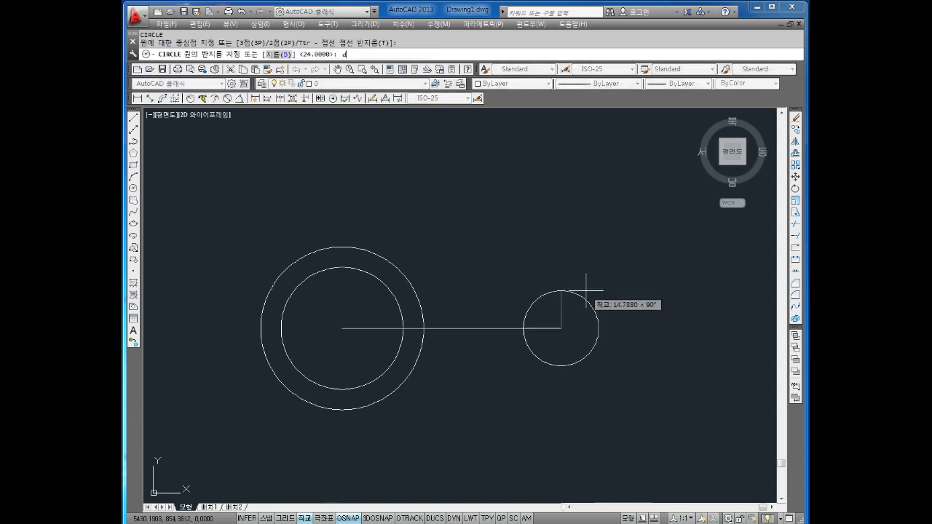
type("d")
key("Return")
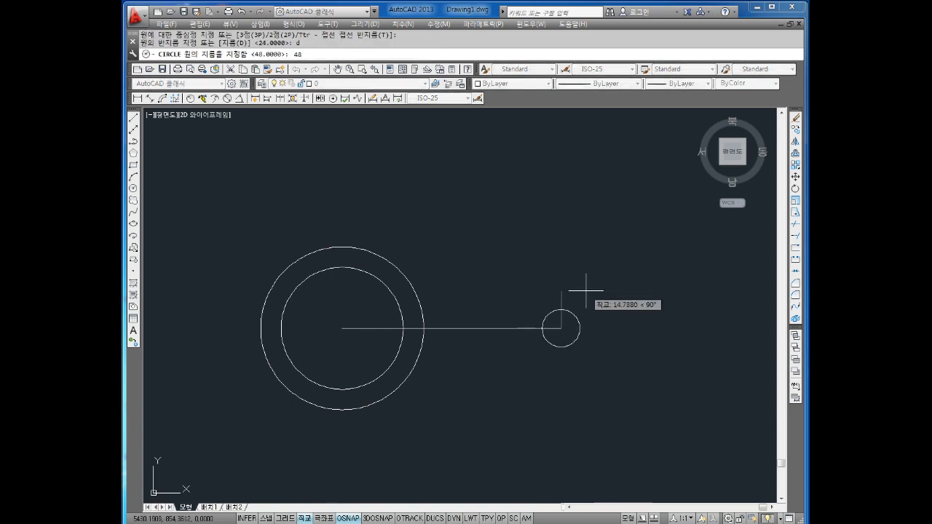
type("48")
key("Return")
key("Escape")
key("Escape")
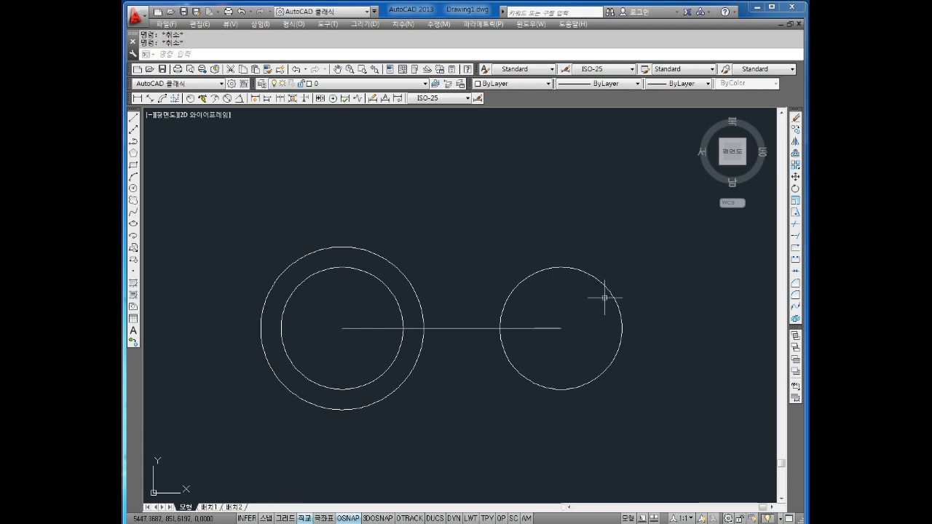
Offset the right-hand 48-diameter circle 8 units outward to form a concentric ring
type("o")
key("Return")
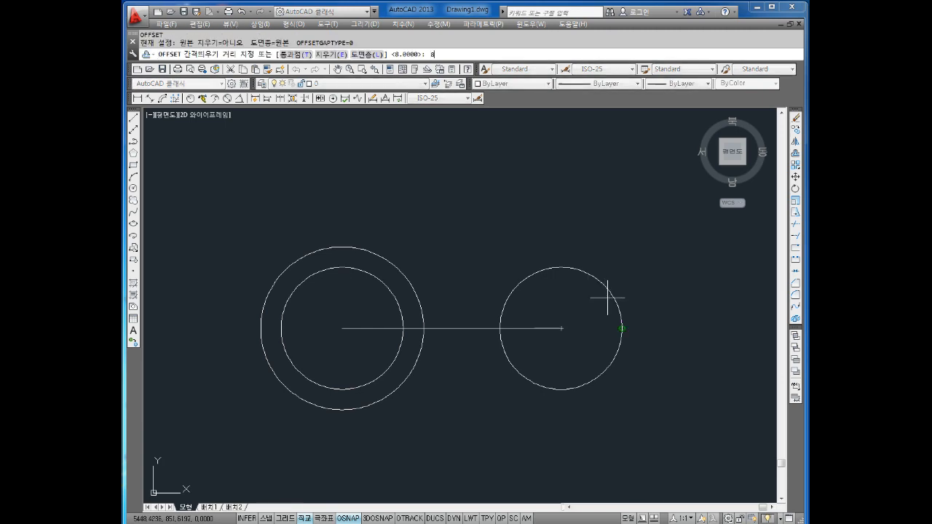
type("8")
key("Return")
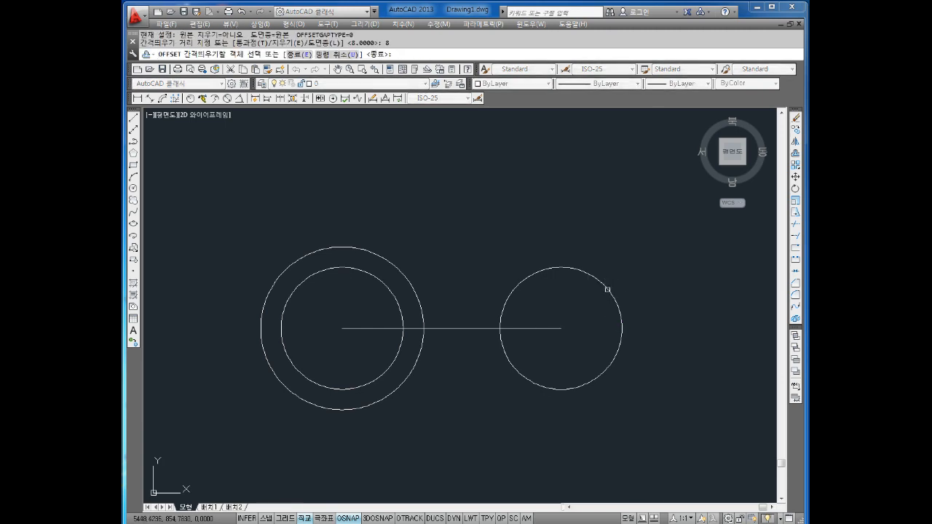
left_click(607, 289)
left_click(622, 254)
key("Escape")
key("Escape")
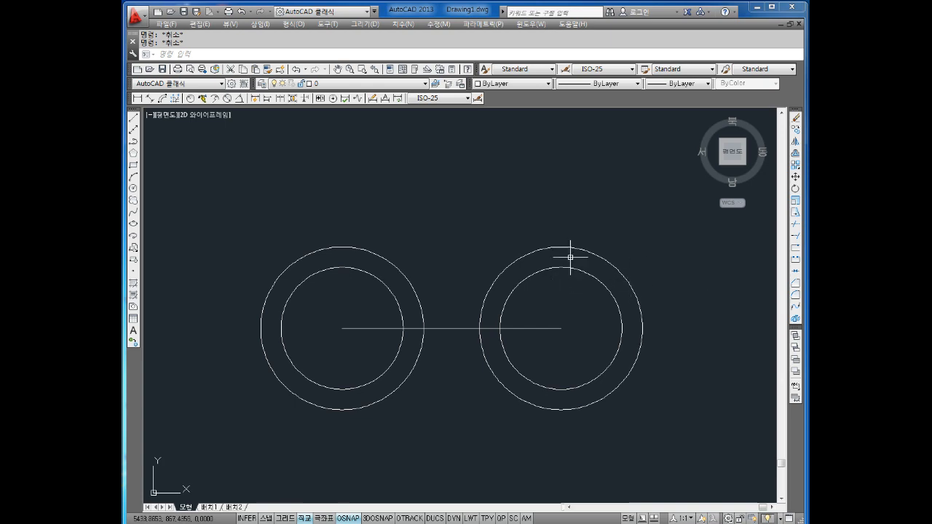
Draw a vertical line from the top quadrant to the bottom quadrant of the right-hand outer circle
scroll(565, 251, "down", 1)
scroll(556, 264, "up", 1)
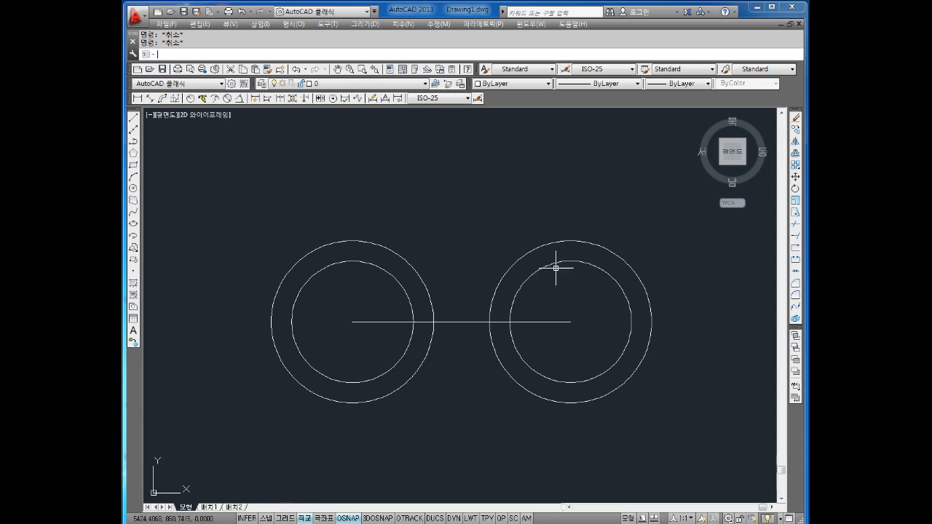
type("l")
key("Return")
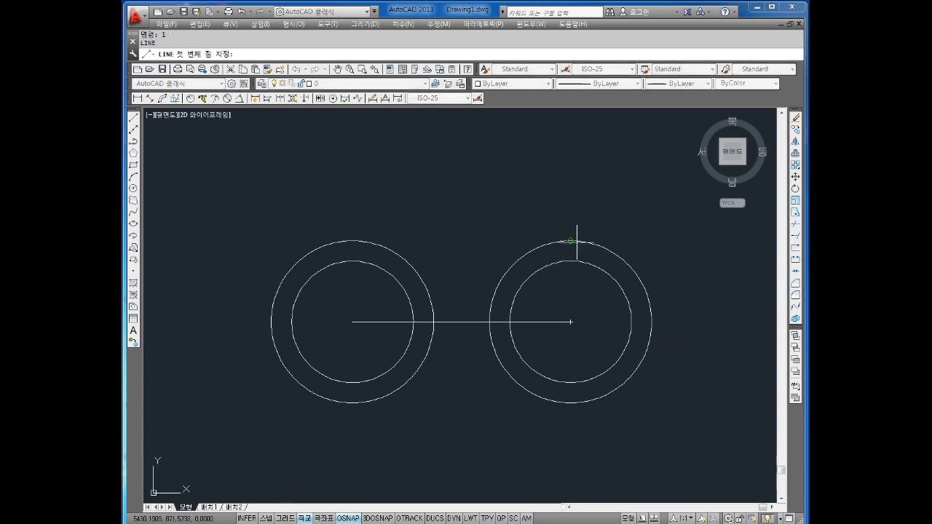
left_click(572, 240)
left_click(572, 402)
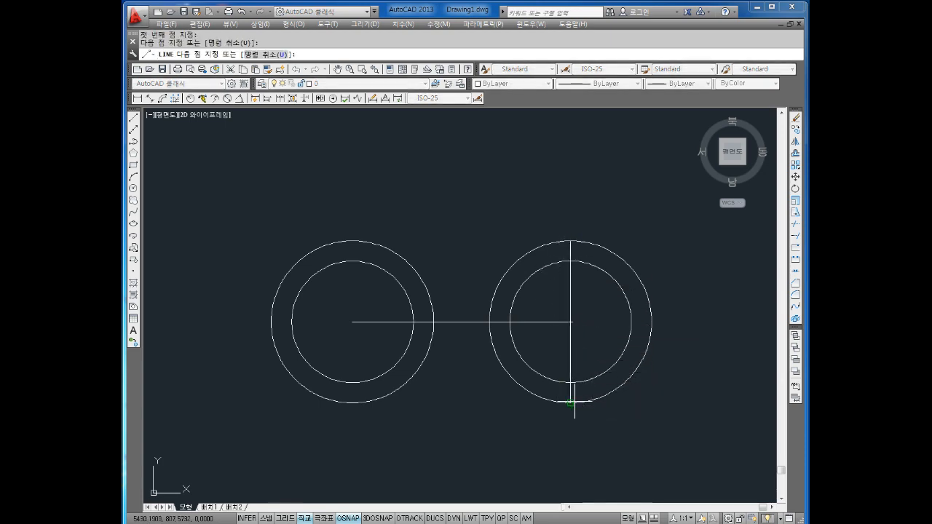
key("Escape")
key("Escape")
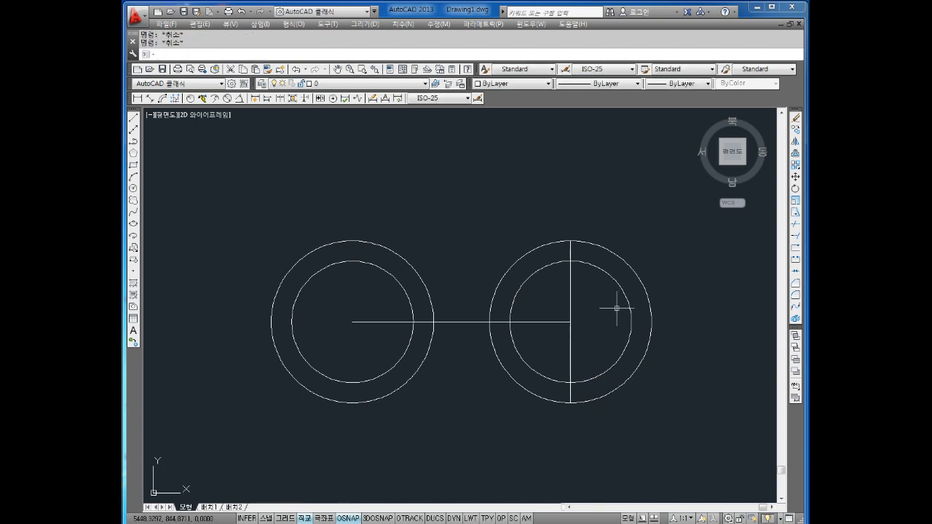
Change the colour of the horizontal and vertical centre lines to yellow
left_click(587, 314)
left_click(518, 175)
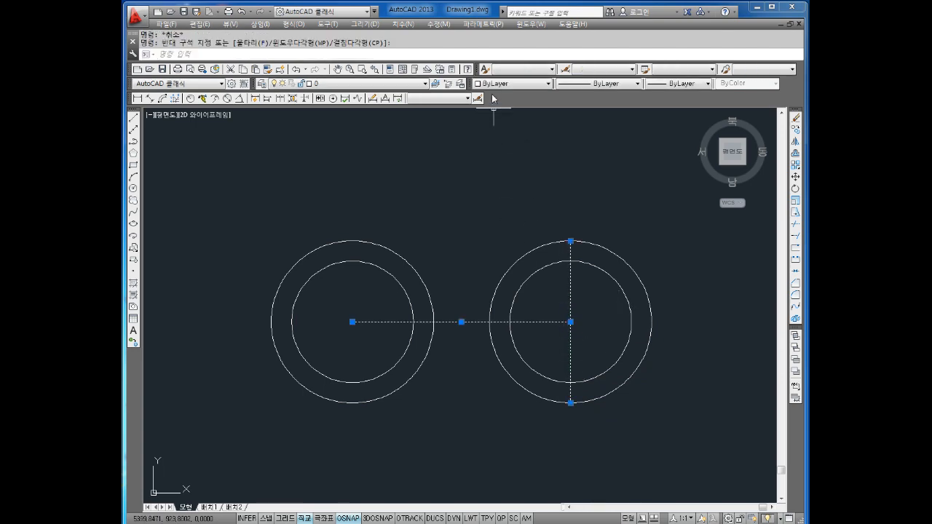
left_click(512, 83)
left_click(495, 123)
key("Escape")
key("Escape")
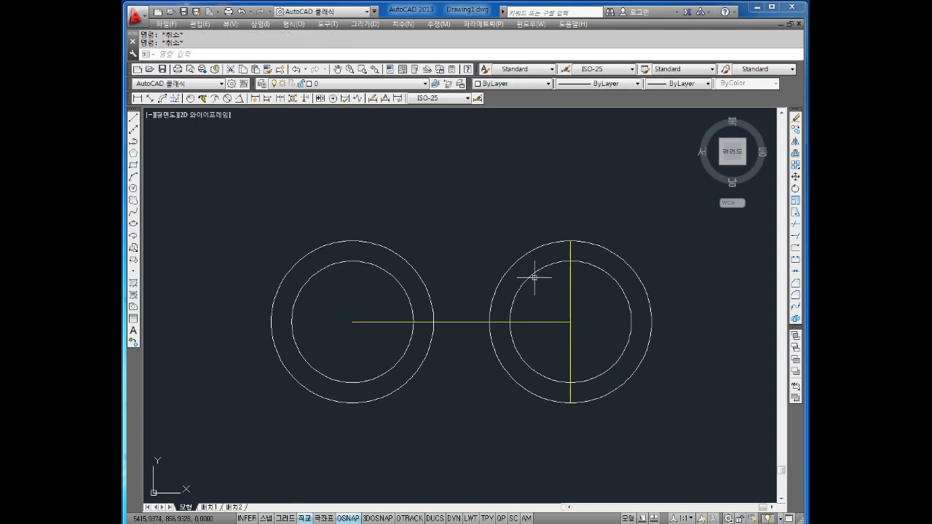
Offset the horizontal centre line 10 units downward
scroll(466, 302, "up", 2)
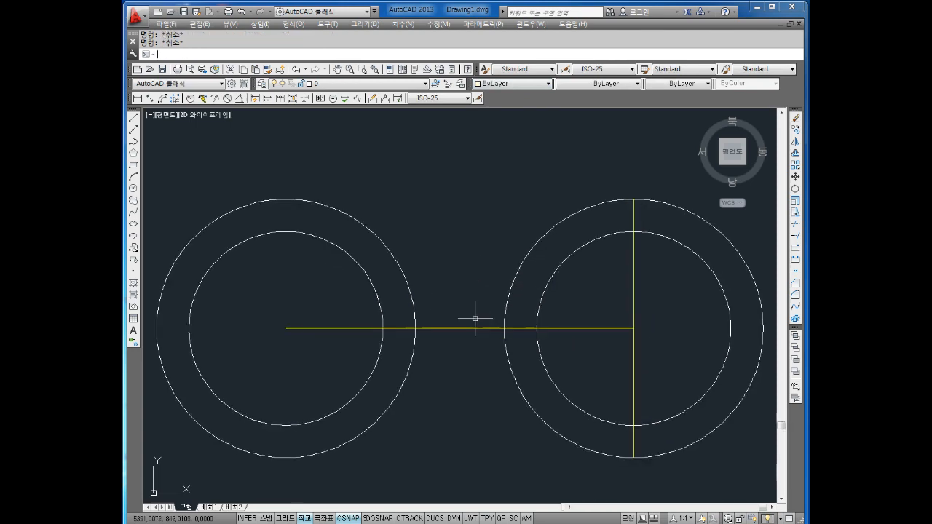
type("o")
key("Return")
type("1")
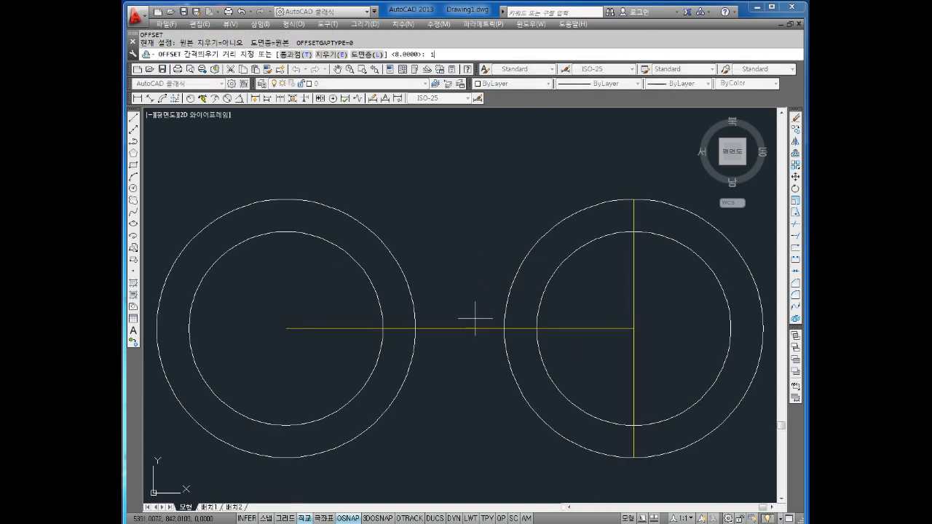
type("0")
key("Return")
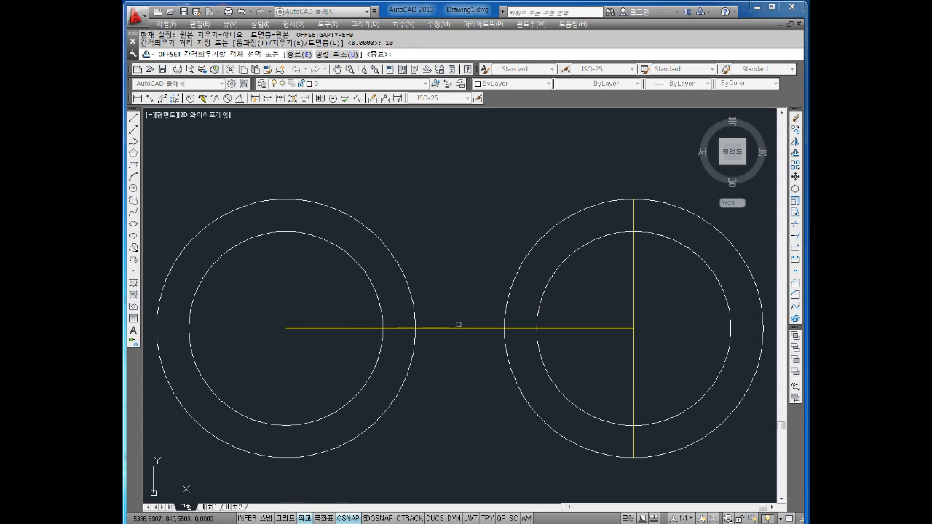
left_click(458, 328)
left_click(514, 366)
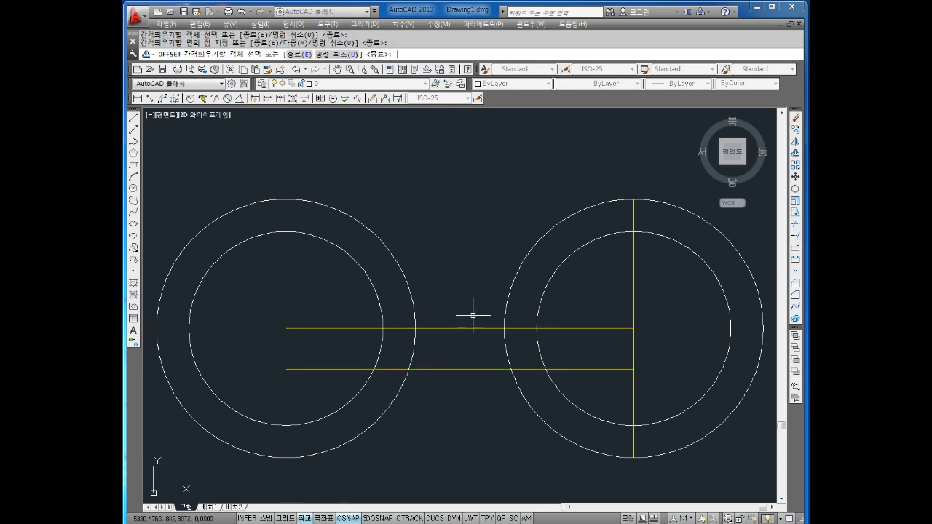
key("Escape")
key("Escape")
type("l")
key("Return")
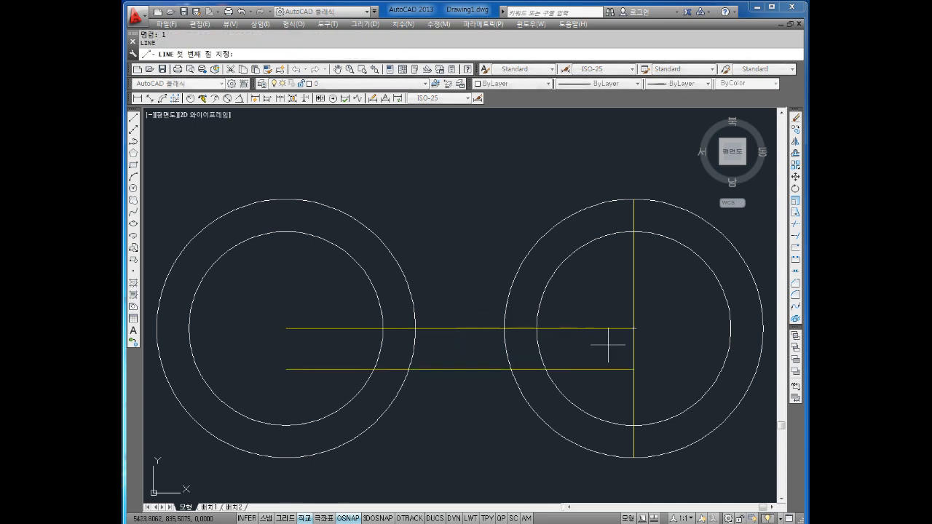
key("Escape")
key("Escape")
Start an Offset with a distance of 42 units
type("o")
key("Return")
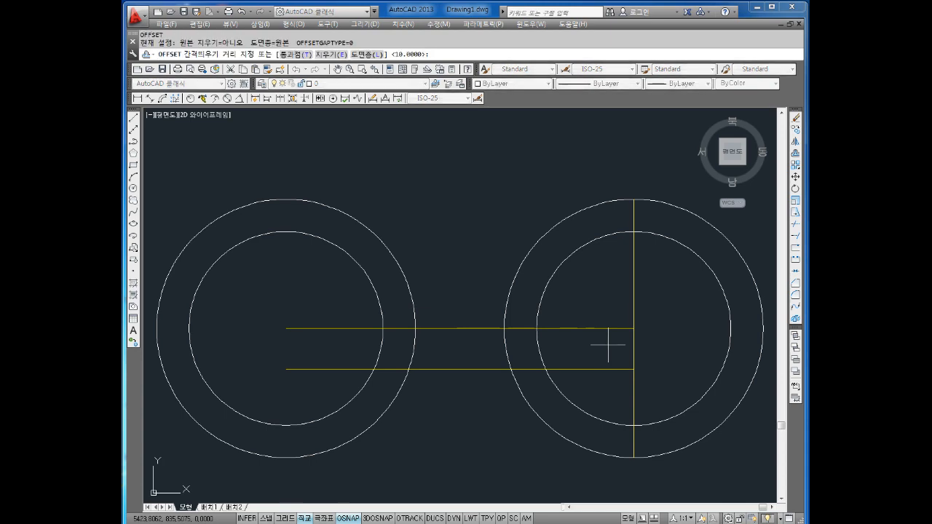
key("Return")
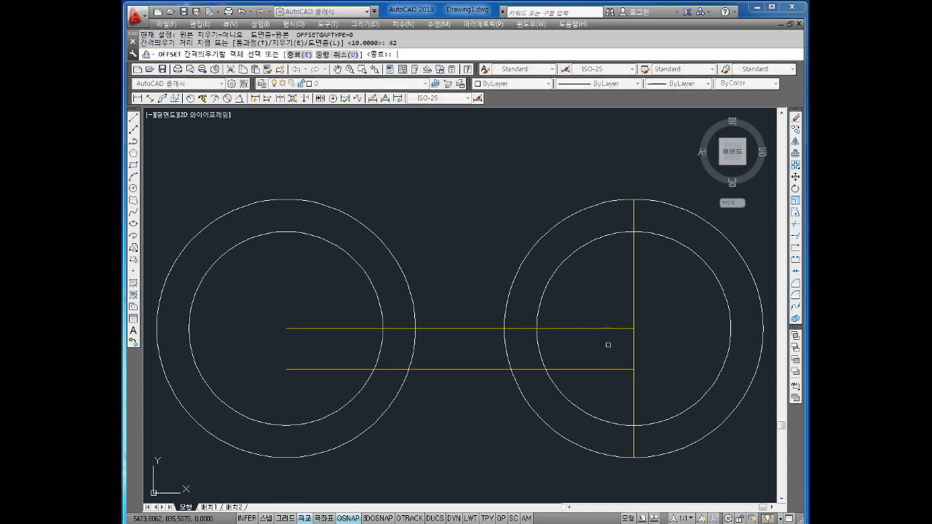
Offset the vertical centerline of the right-hand circles 42 units to the left
left_click(633, 300)
left_click(537, 287)
key("Escape")
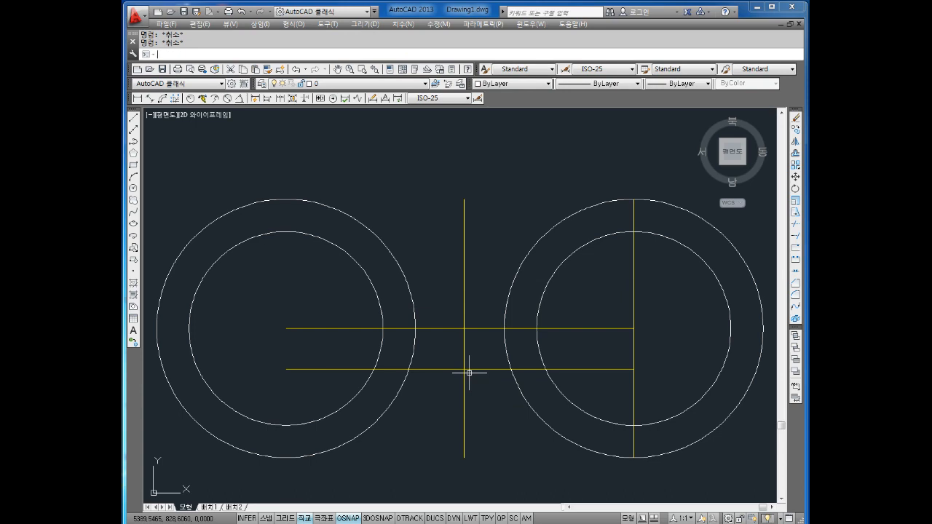
Draw a circle of radius 6 centred where the offset vertical line crosses the lower horizontal line
type("c")
key("Return")
left_click(464, 370)
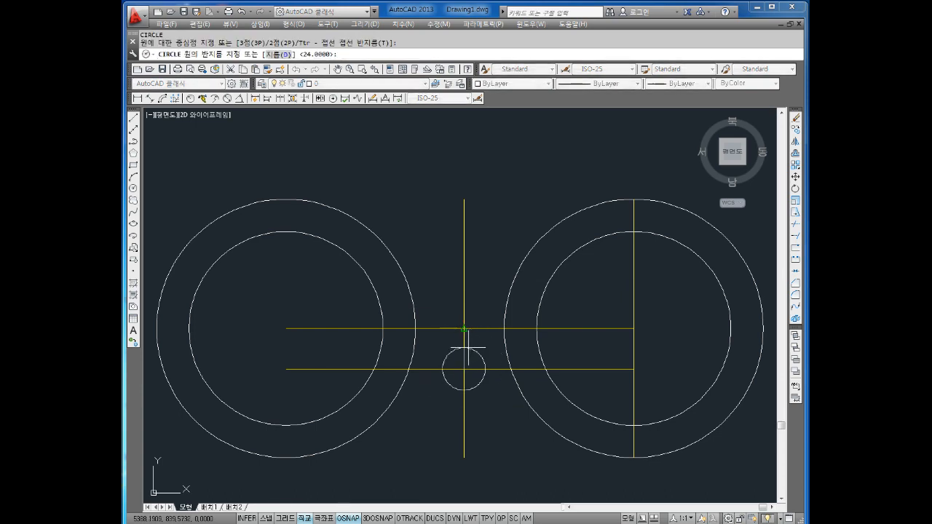
type("6")
key("Return")
key("Escape")
key("Escape")
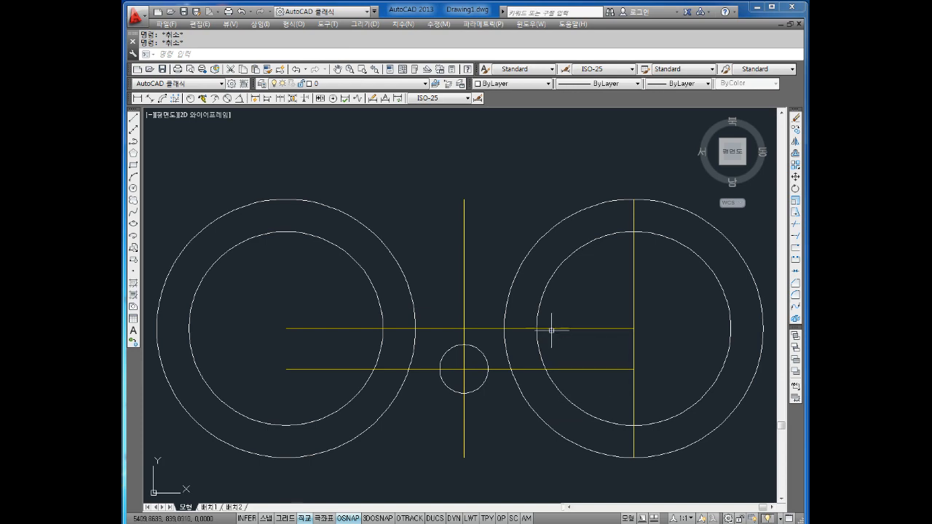
middle_click_drag(586, 283, 522, 284)
scroll(513, 321, "down", 4)
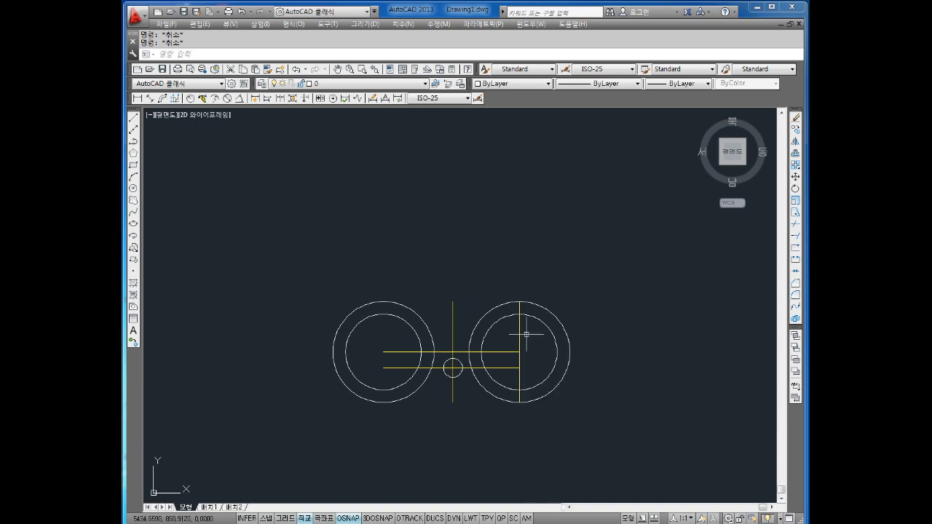
key("Return")
type("92")
key("Return")
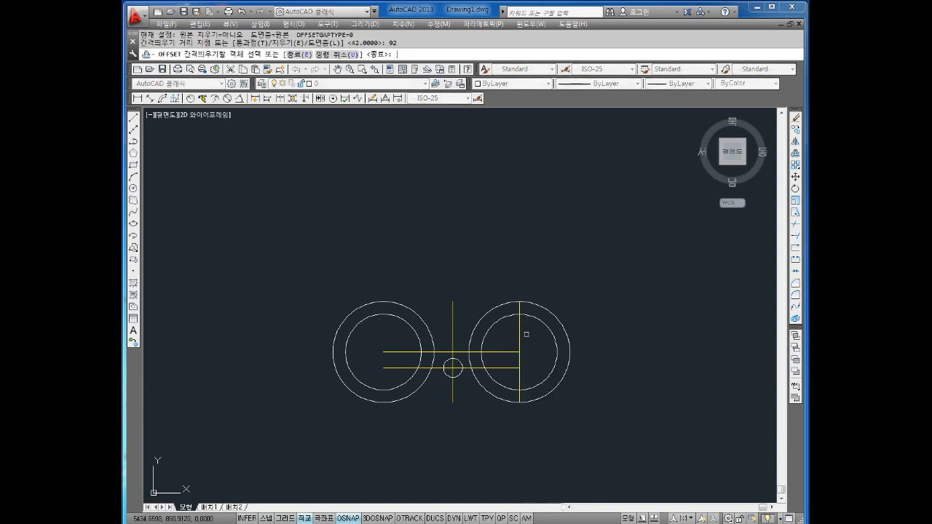
scroll(533, 341, "up", 2)
key("Escape")
Delete the lower horizontal line and the vertical construction line running through the small circle
left_click(500, 385)
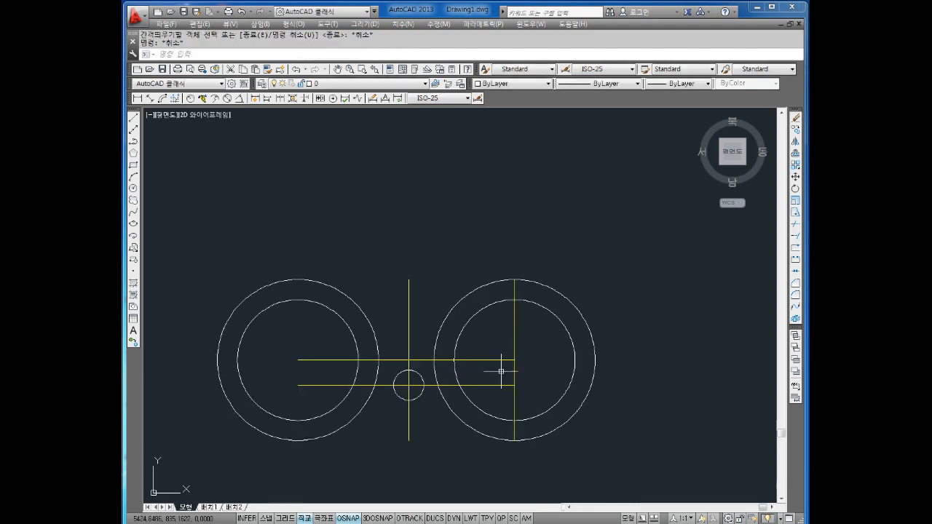
key("Delete")
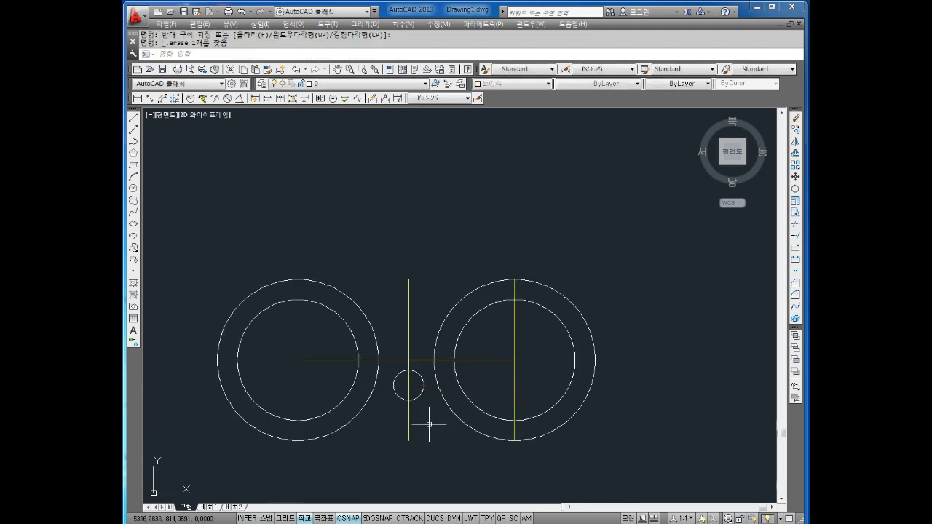
left_click(433, 421)
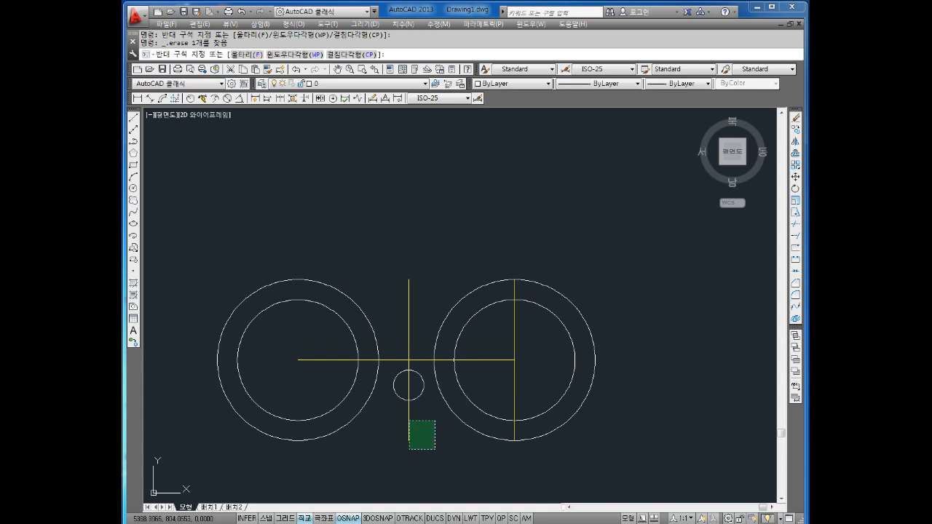
left_click(408, 446)
key("Delete")
key("Escape")
Offset the horizontal centerline between the two pairs of circles 92 units upward
type("o")
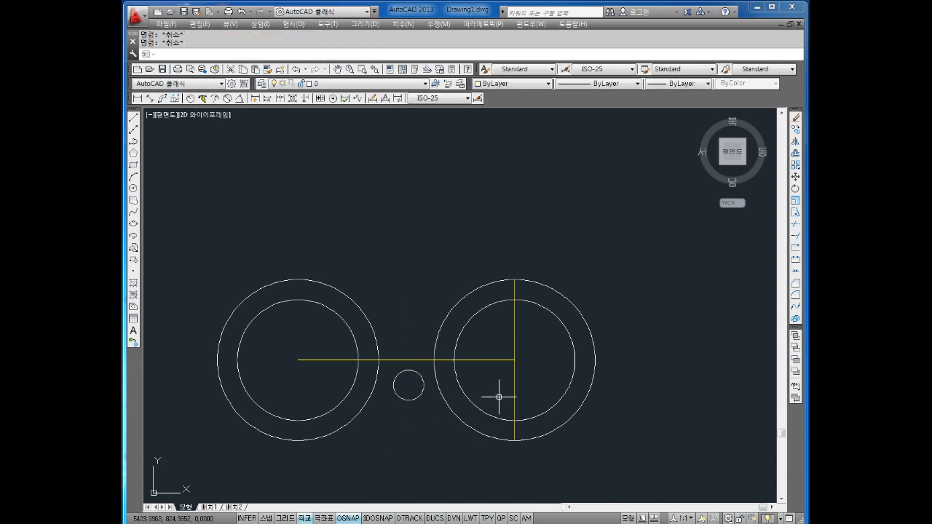
key("Return")
type("92")
key("Return")
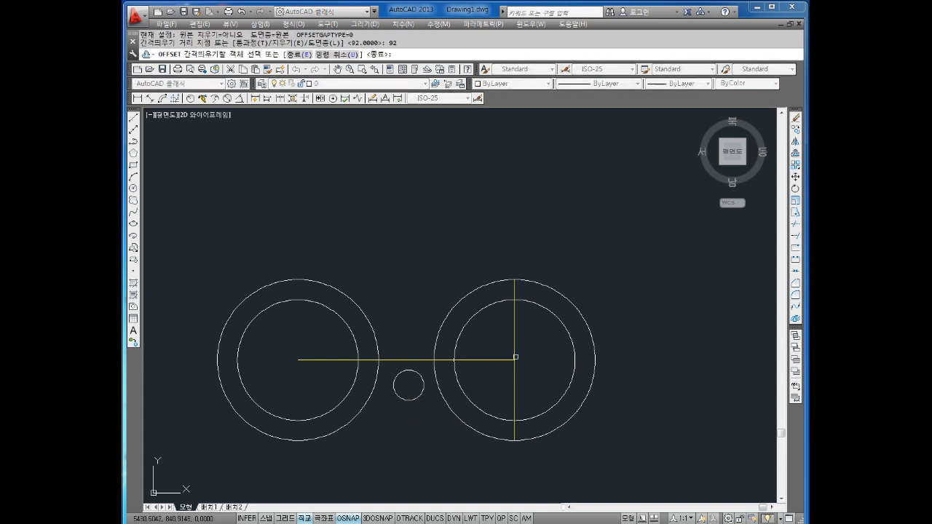
left_click(496, 362)
left_click(486, 211)
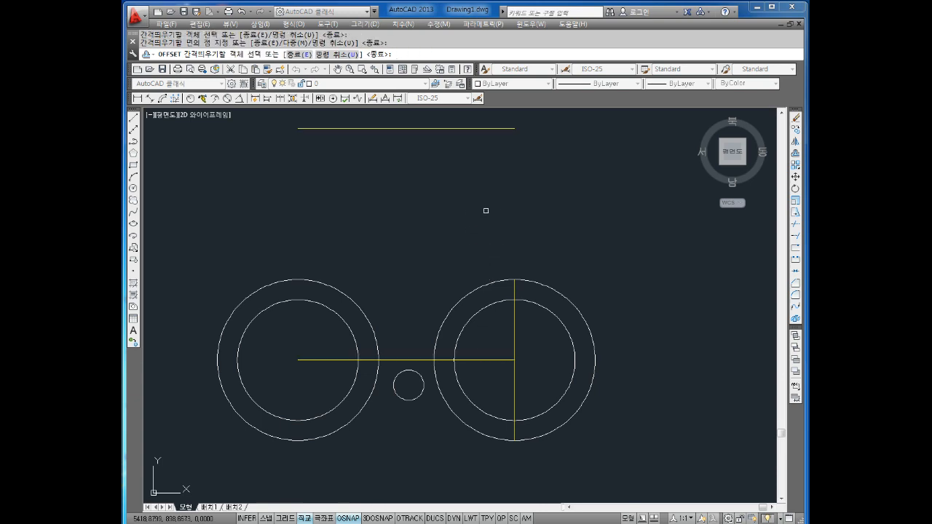
middle_click_drag(503, 189, 503, 273)
key("Escape")
key("Escape")
left_click(515, 370)
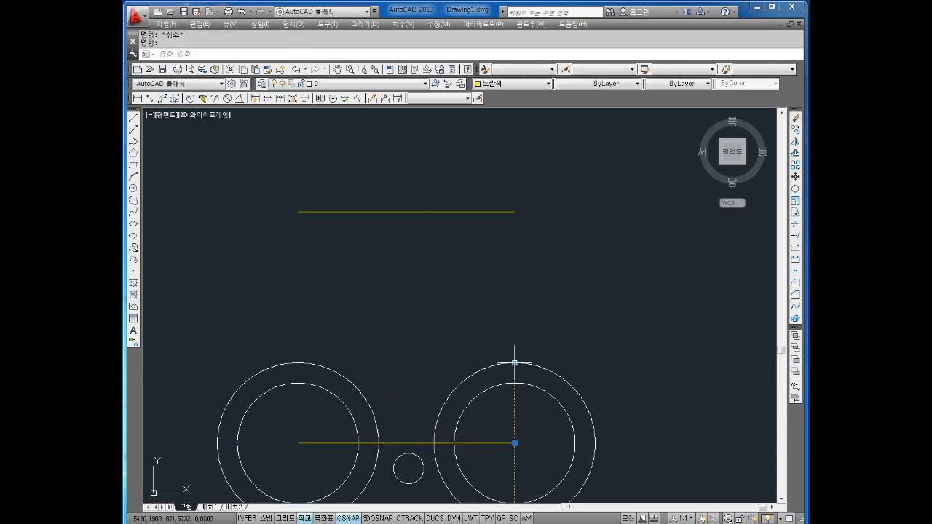
left_click(515, 362)
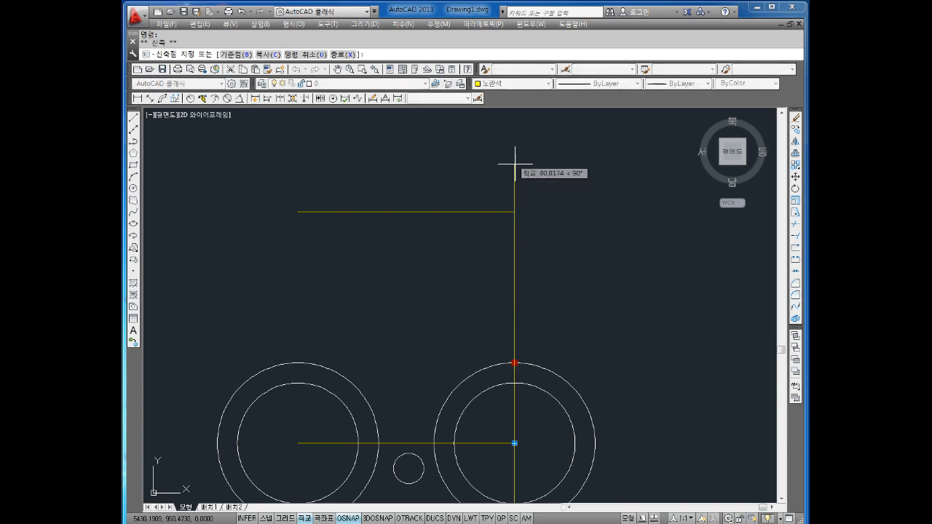
key("Escape")
key("Escape")
Stretch the upper end of the right-hand circles' vertical centerline to the right endpoint of the upper horizontal line
scroll(546, 333, "up", 3)
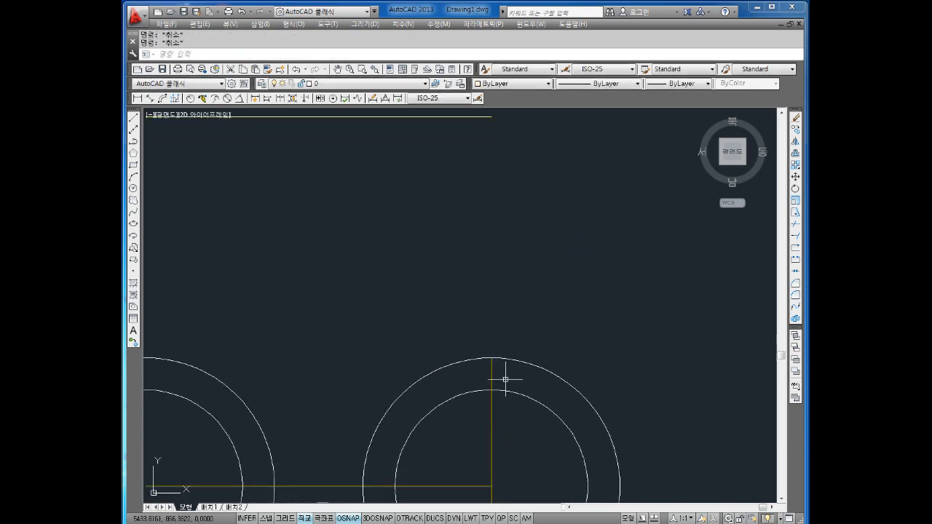
left_click(491, 368)
middle_click_drag(551, 350, 549, 334)
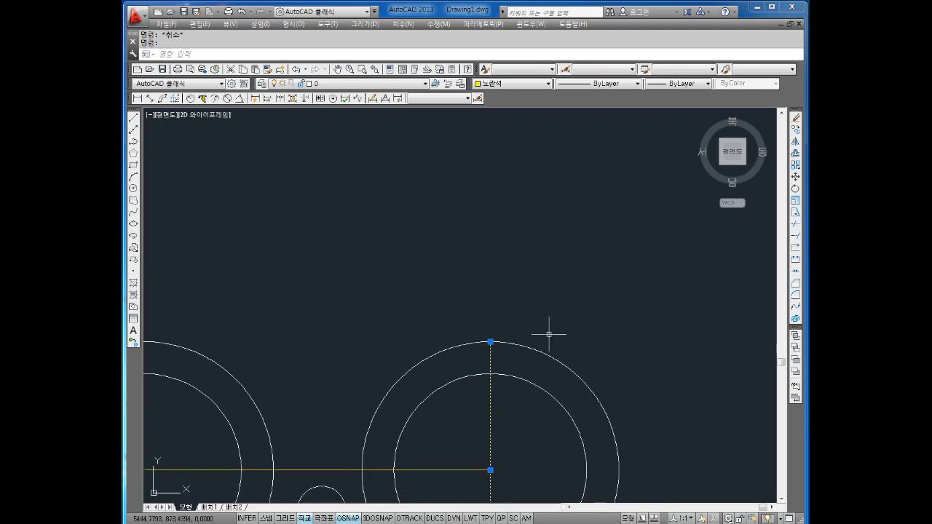
left_click(491, 341)
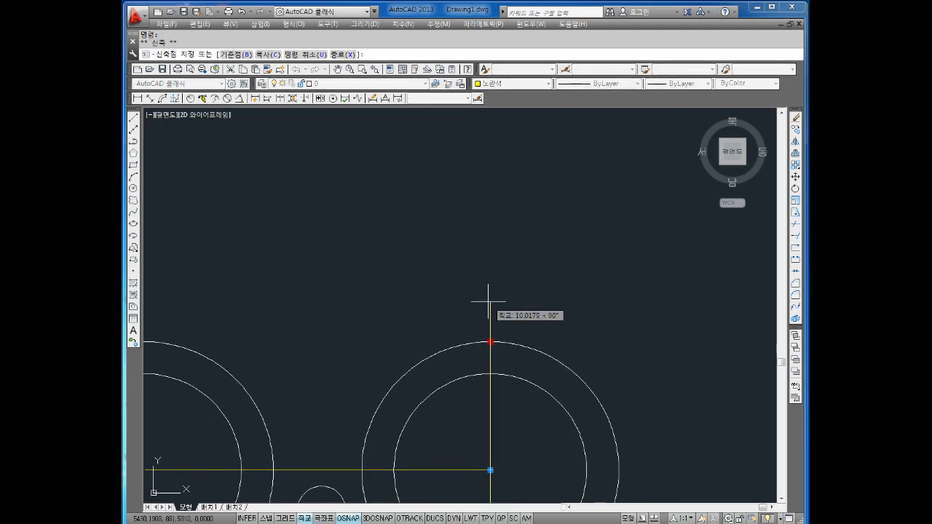
scroll(488, 300, "down", 4)
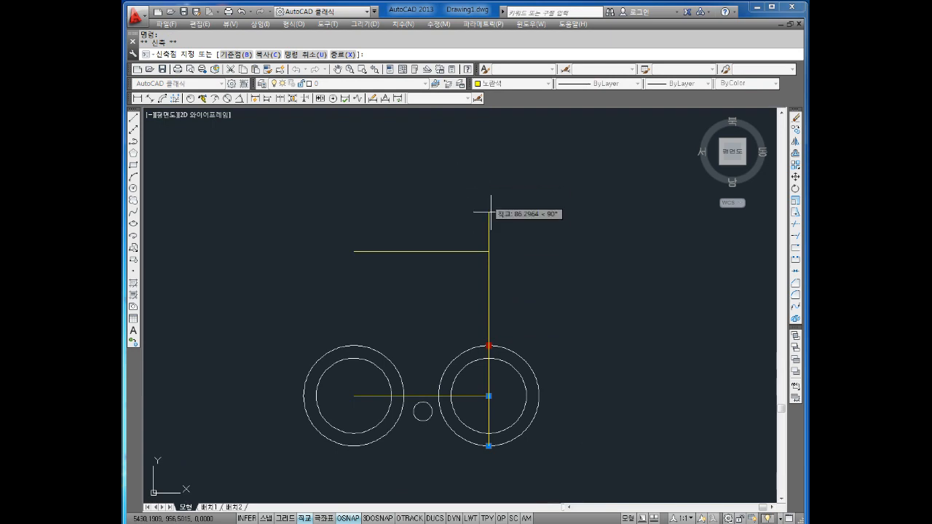
left_click(488, 251)
key("Escape")
key("Escape")
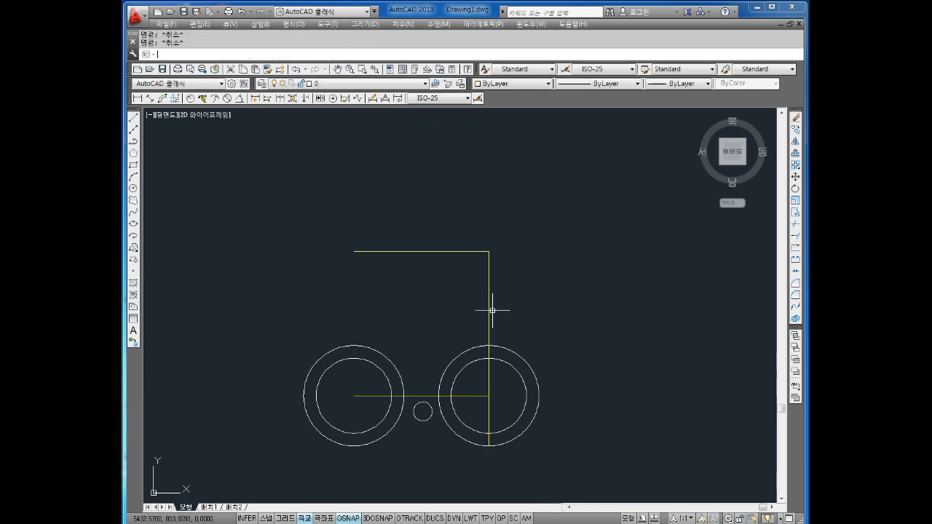
Offset the extended vertical centerline 18 units to the left
middle_click_drag(491, 308, 506, 270)
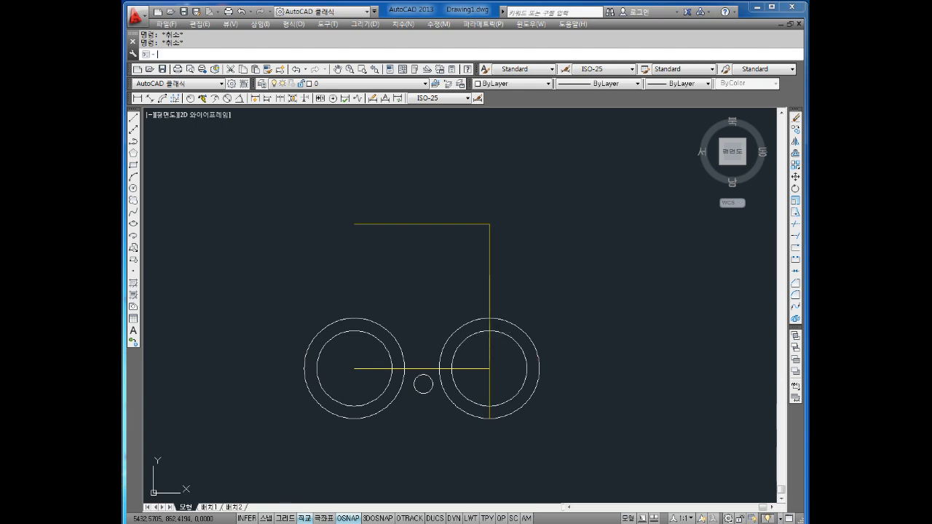
type("o")
key("Return")
type("18")
key("Return")
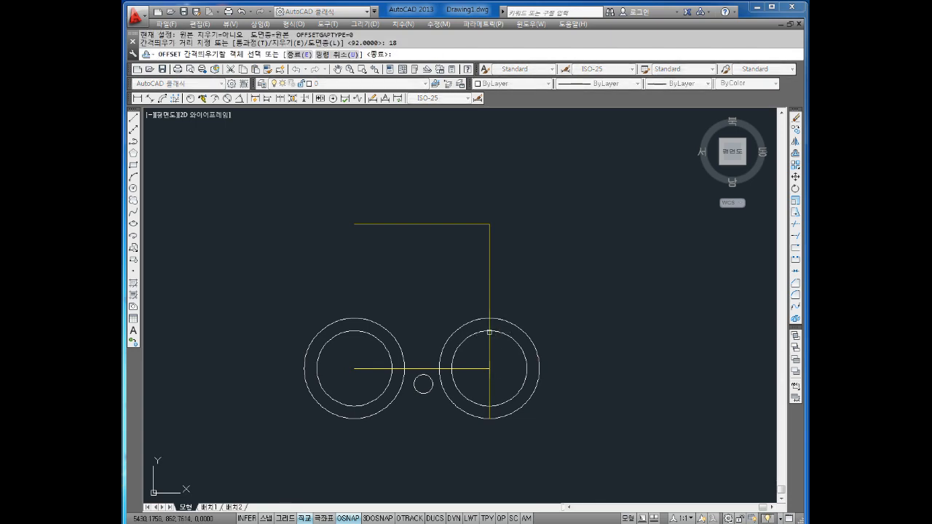
left_click(487, 288)
left_click(464, 290)
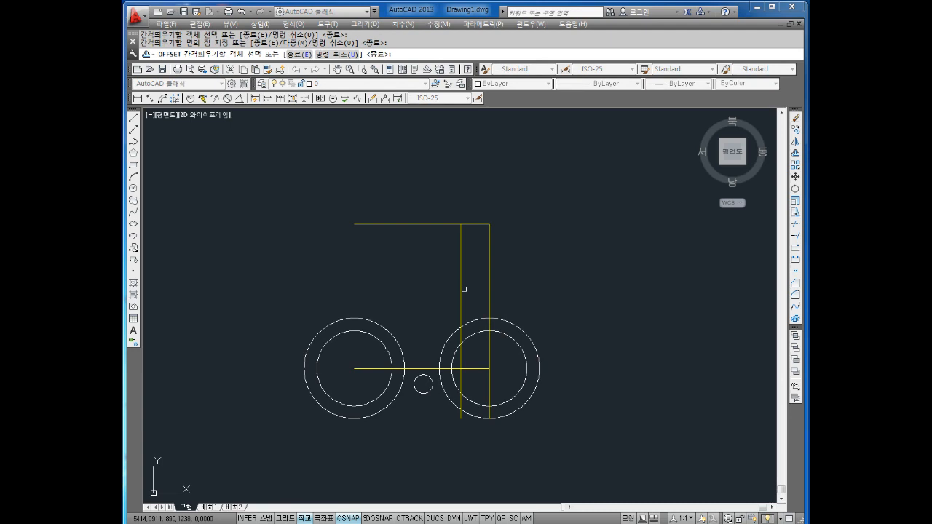
scroll(506, 244, "up", 2)
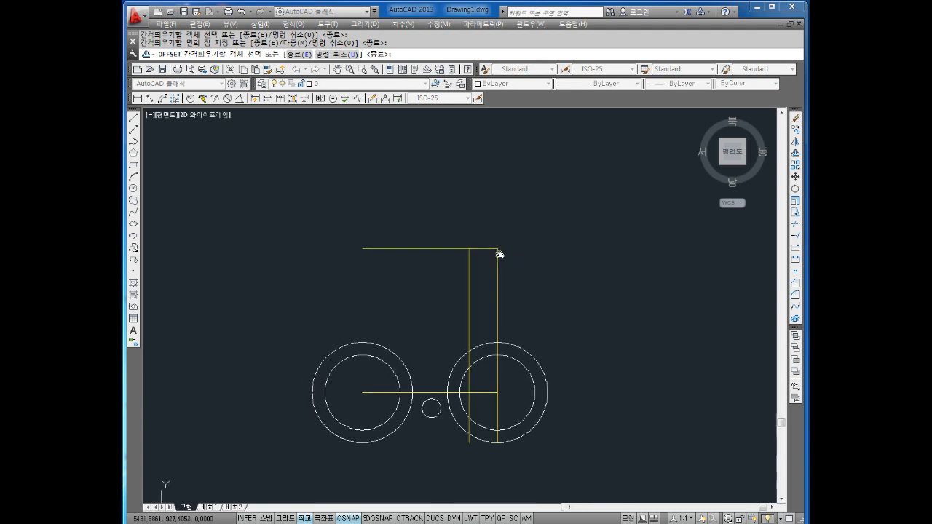
key("Escape")
key("Escape")
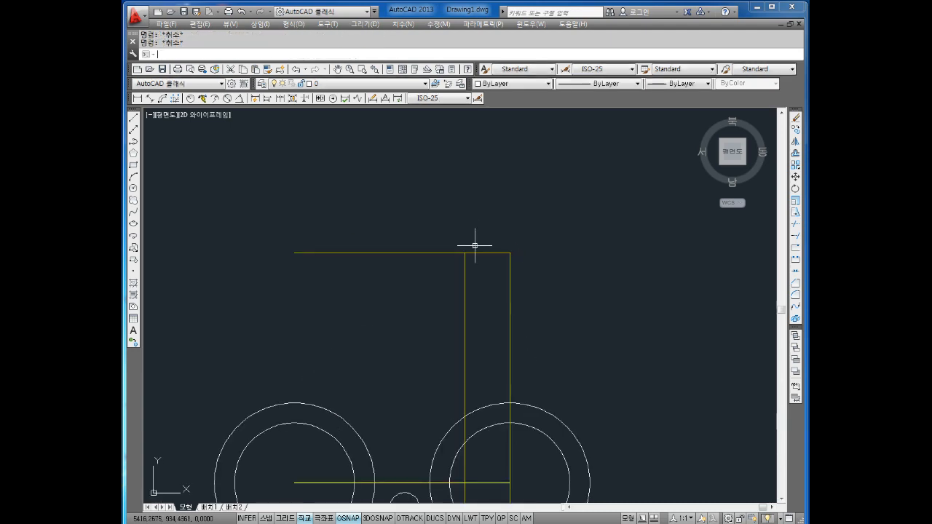
Draw a circle of diameter 28 centred where the left offset vertical line meets the upper horizontal line
type("c")
key("Return")
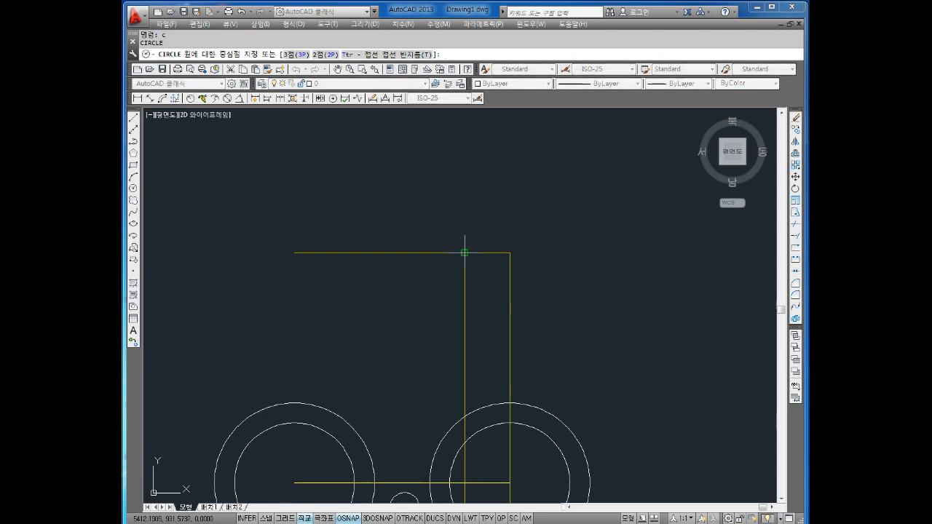
left_click(464, 252)
type("28")
key("Return")
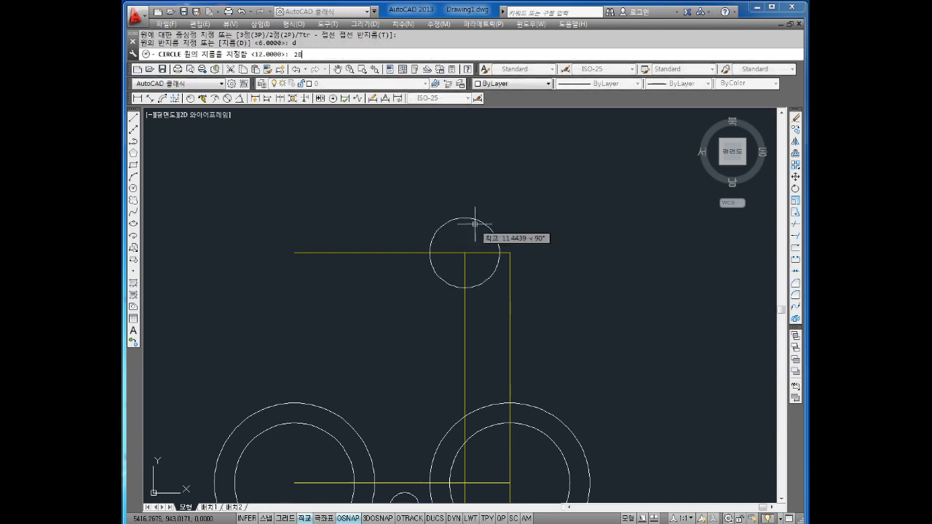
key("Escape")
key("Escape")
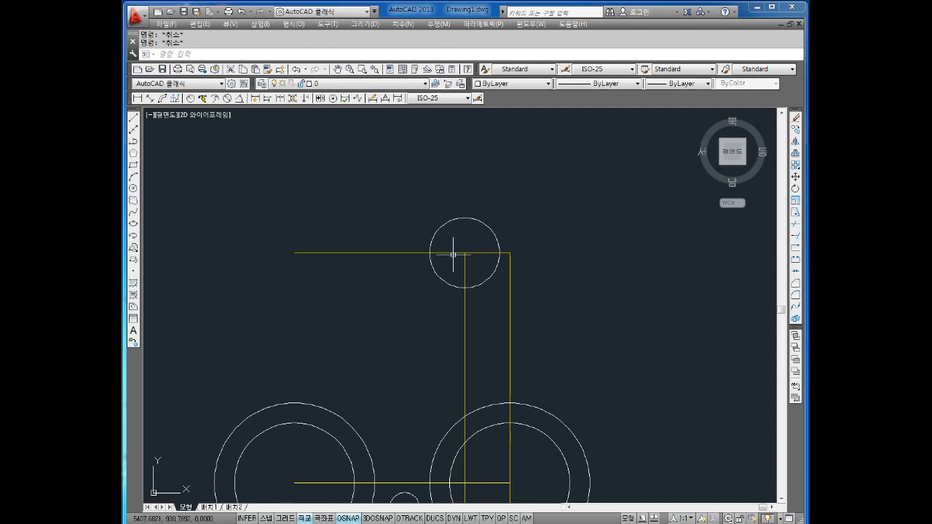
Delete the upper horizontal construction line running through the new upper circle
mouse_move(453, 254)
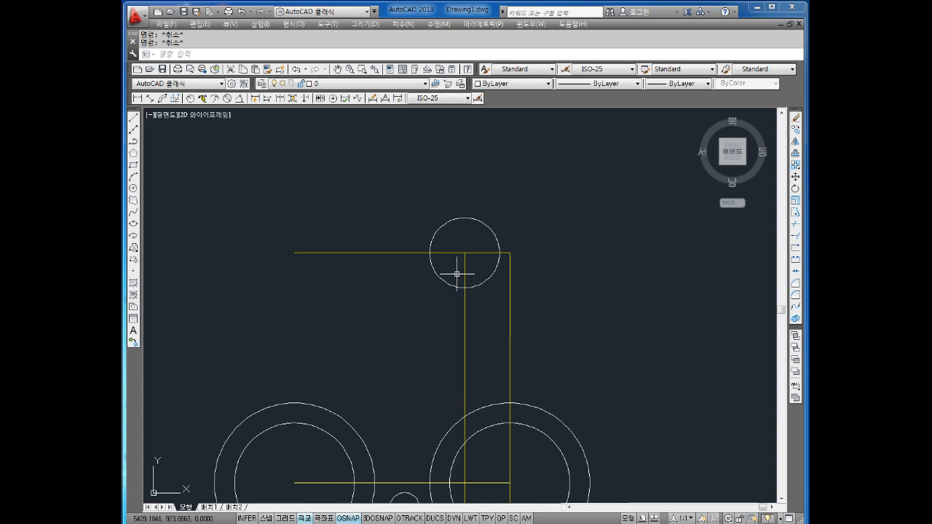
scroll(475, 264, "down", 2)
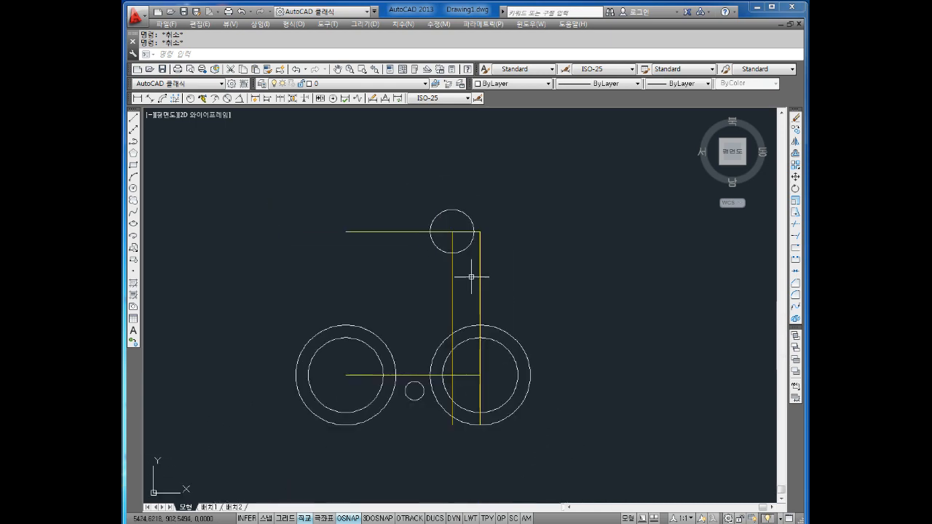
left_click(416, 210)
left_click(375, 252)
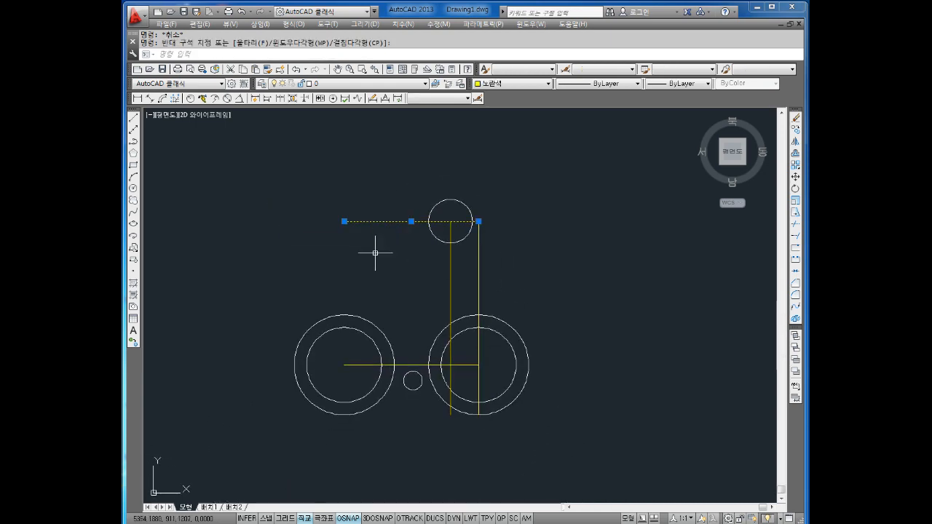
key("Delete")
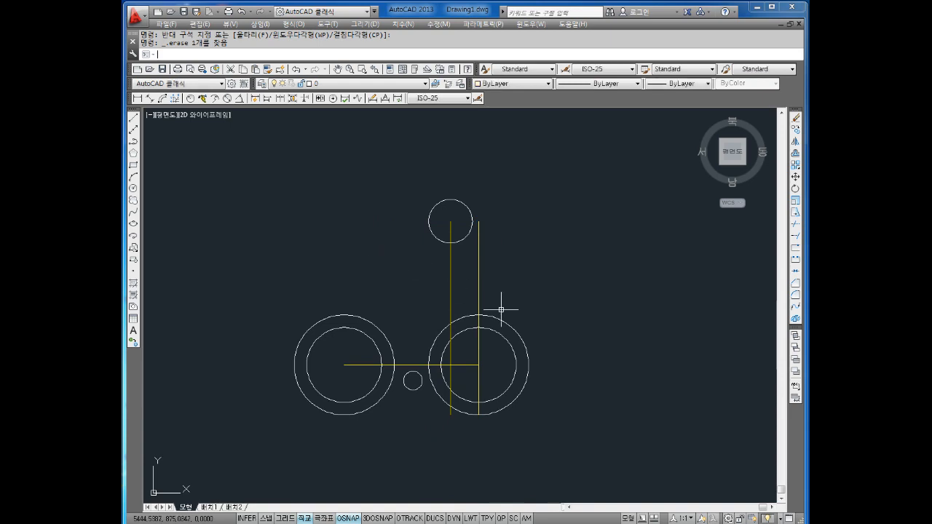
Offset the horizontal centerline between the two pairs of circles 46 units upward
type("o")
key("Return")
type("46")
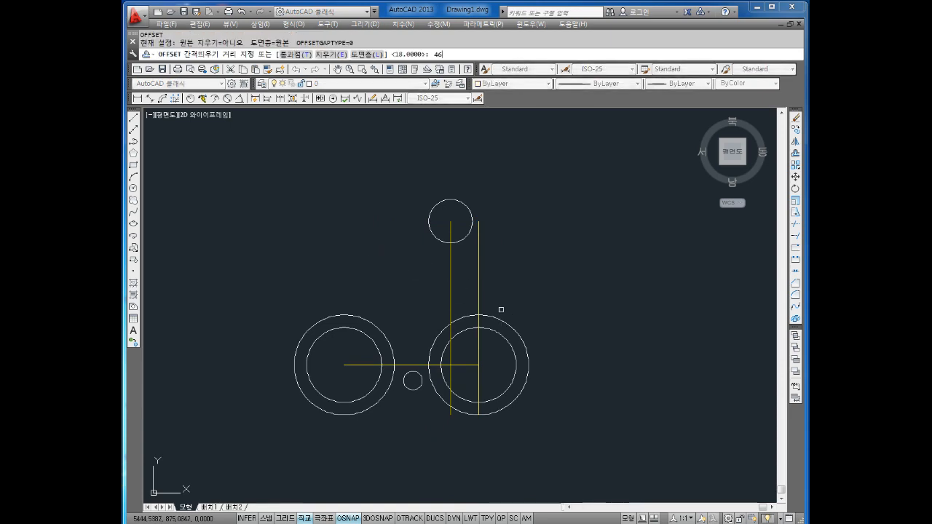
key("Return")
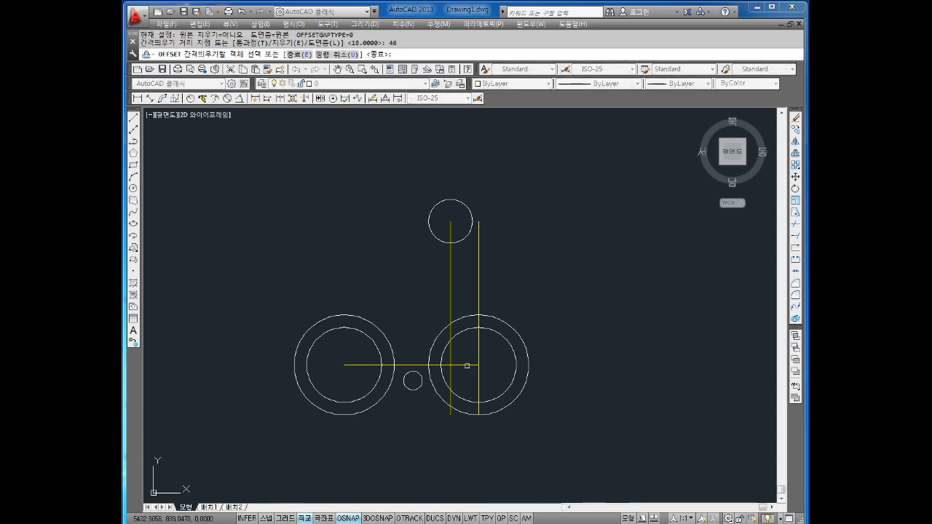
left_click(467, 366)
left_click(467, 272)
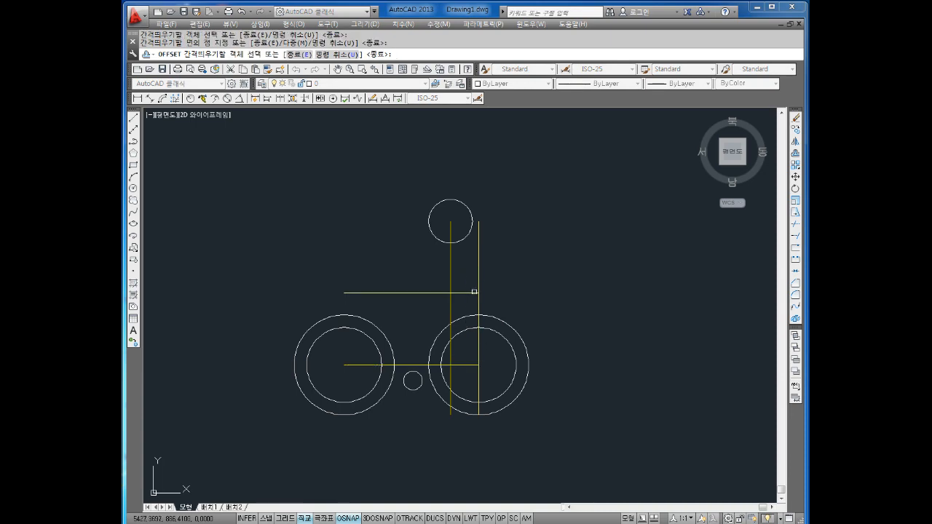
scroll(474, 292, "up", 4)
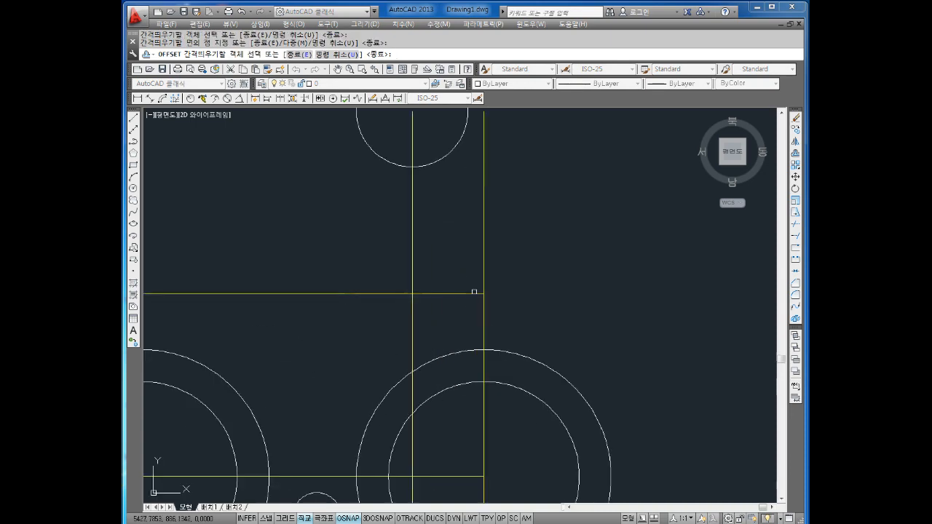
middle_click_drag(484, 303, 503, 306)
scroll(509, 302, "up", 2)
key("Escape")
key("Escape")
key("Escape")
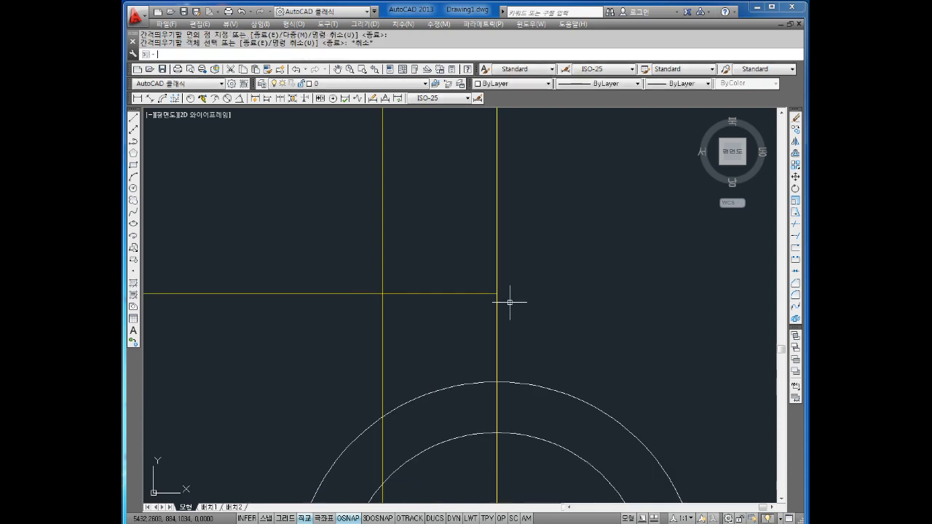
Draw a circle of radius 6 centred where the right vertical construction line meets the new upper horizontal line
type("c")
key("Return")
key("Escape")
type("c")
key("Return")
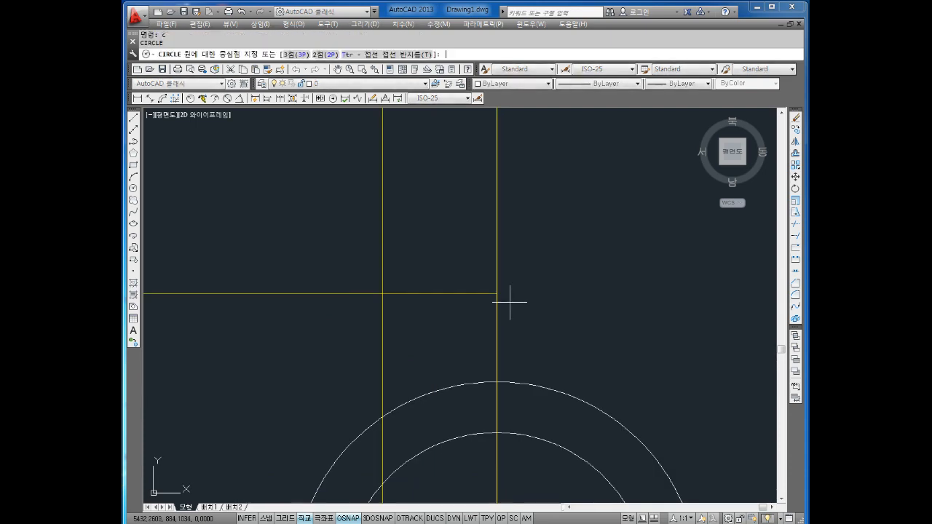
left_click(496, 293)
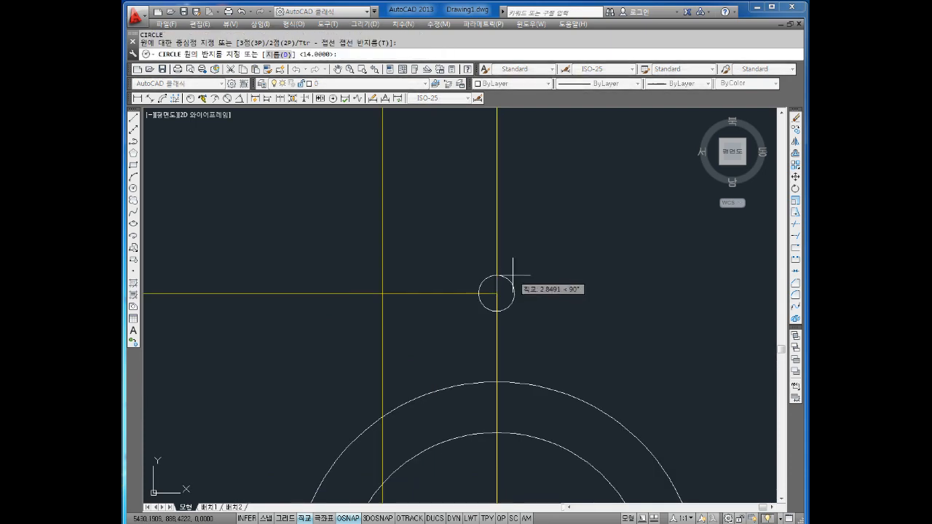
type("6")
key("Return")
key("Escape")
key("Escape")
scroll(517, 301, "down", 6)
middle_click_drag(529, 287, 520, 279)
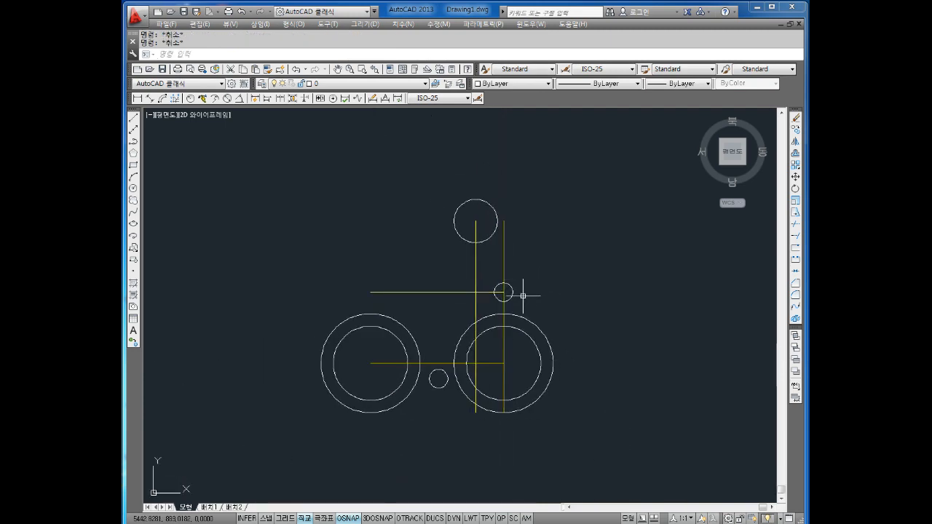
scroll(476, 298, "up", 2)
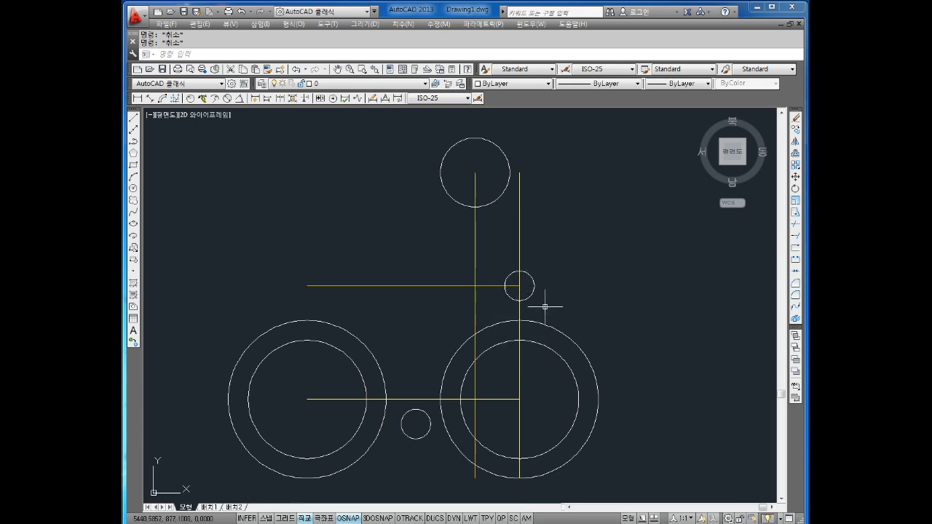
Delete the two vertical and two horizontal yellow construction lines, leaving only the circles
left_click(541, 225)
key("Escape")
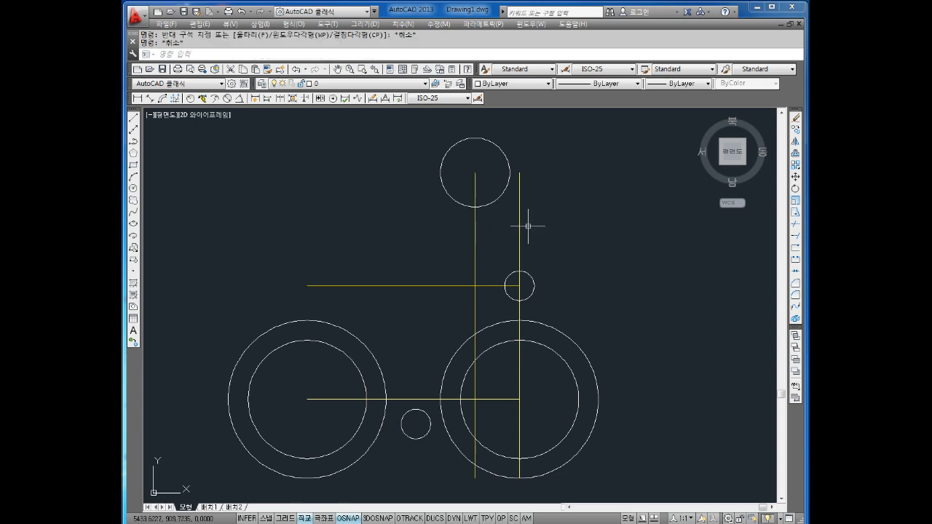
left_click(546, 217)
left_click(465, 237)
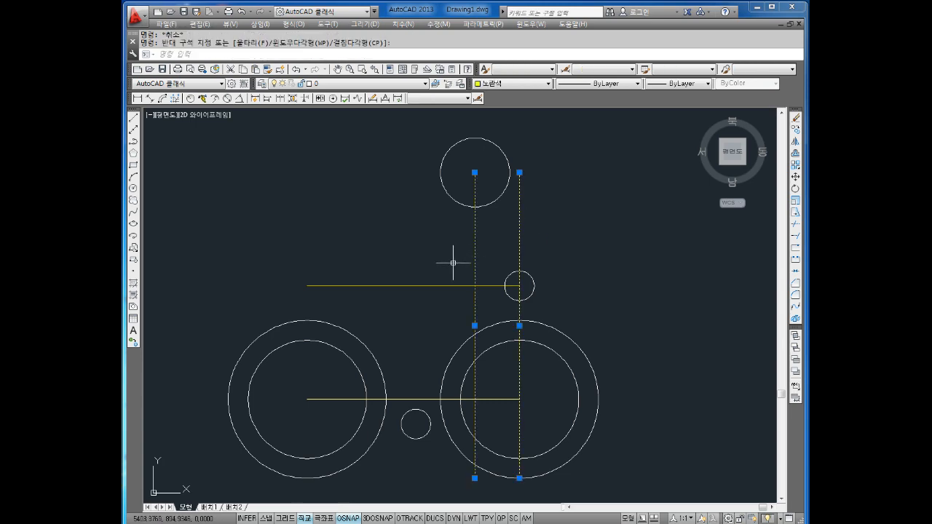
key("Delete")
left_click(443, 263)
left_click(427, 300)
key("Delete")
left_click(421, 377)
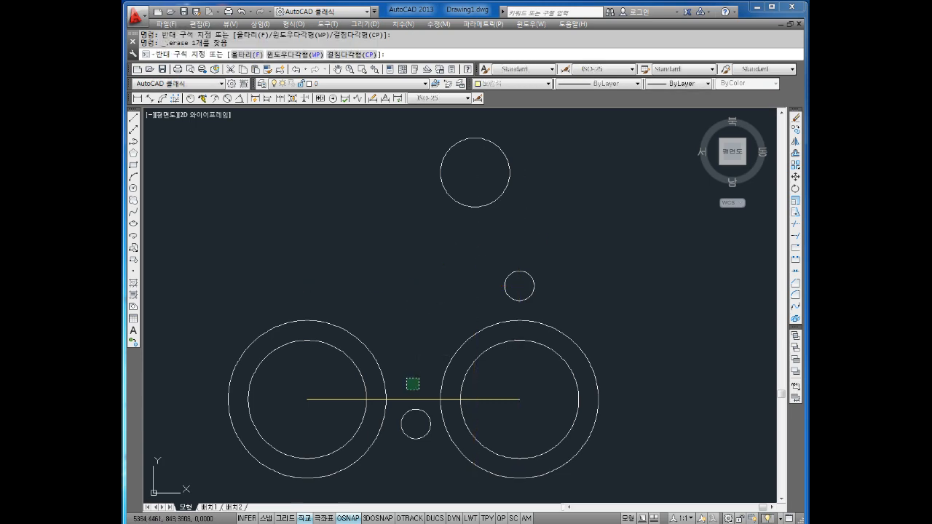
left_click(405, 404)
key("Delete")
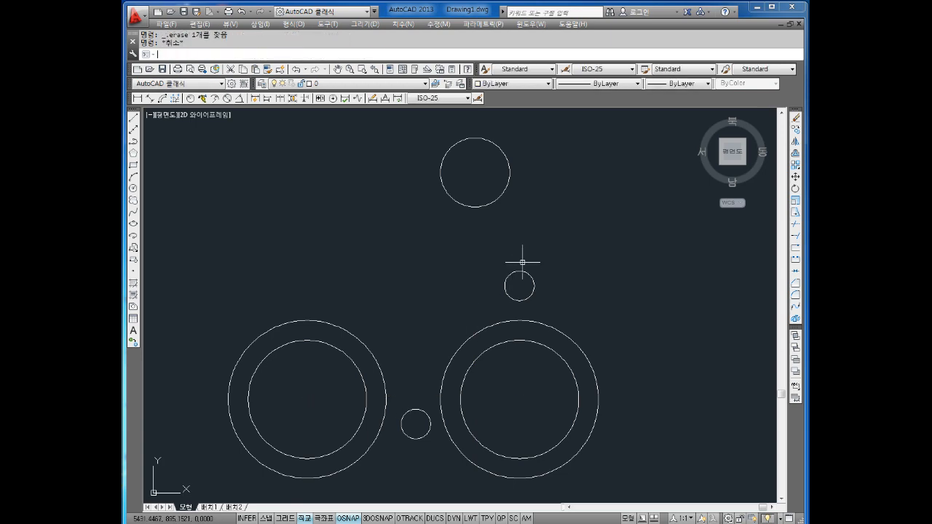
Draw a horizontal line 18 units to the left from the top quadrant of the small upper circle
type("l")
key("Return")
scroll(530, 273, "up", 4)
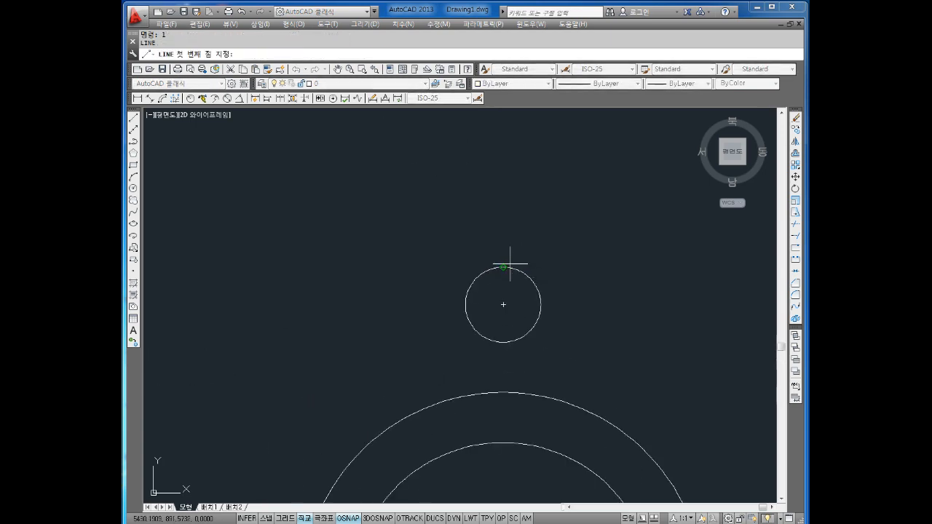
left_click(504, 268)
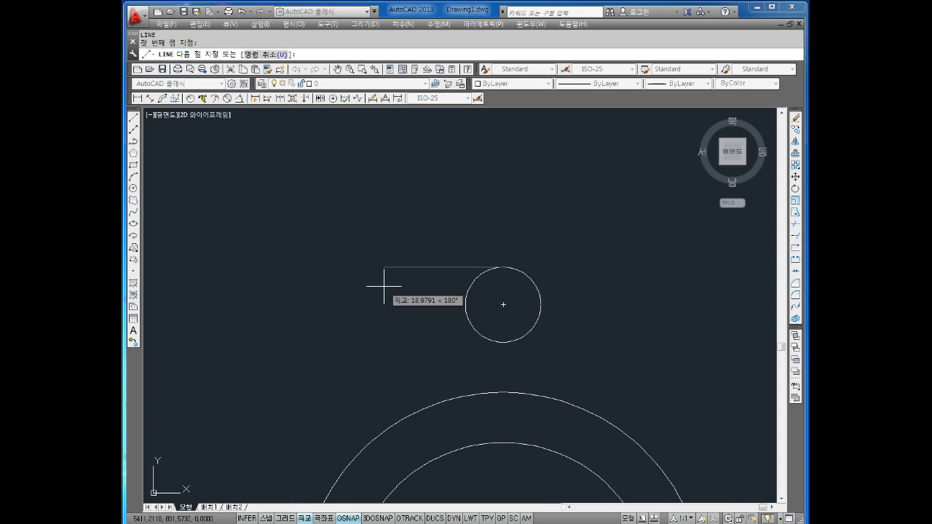
type("18")
key("Return")
scroll(382, 284, "down", 4)
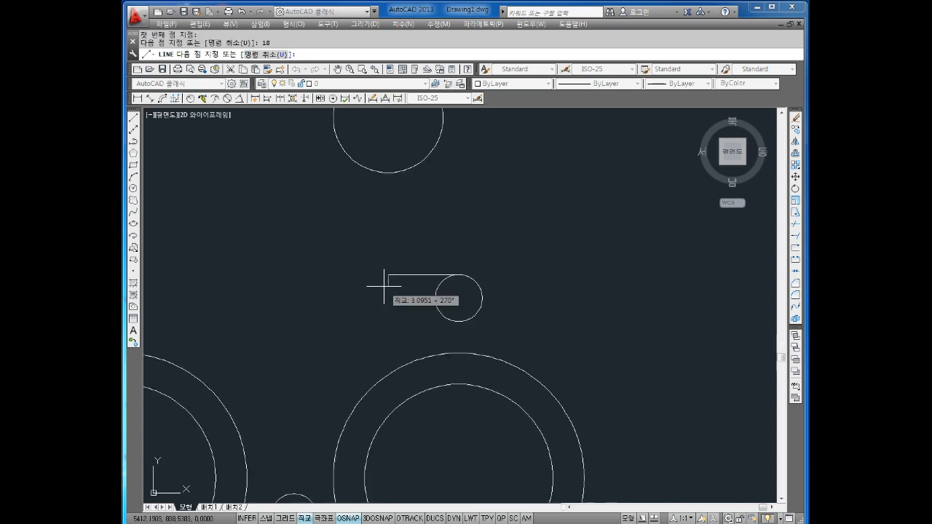
key("F8")
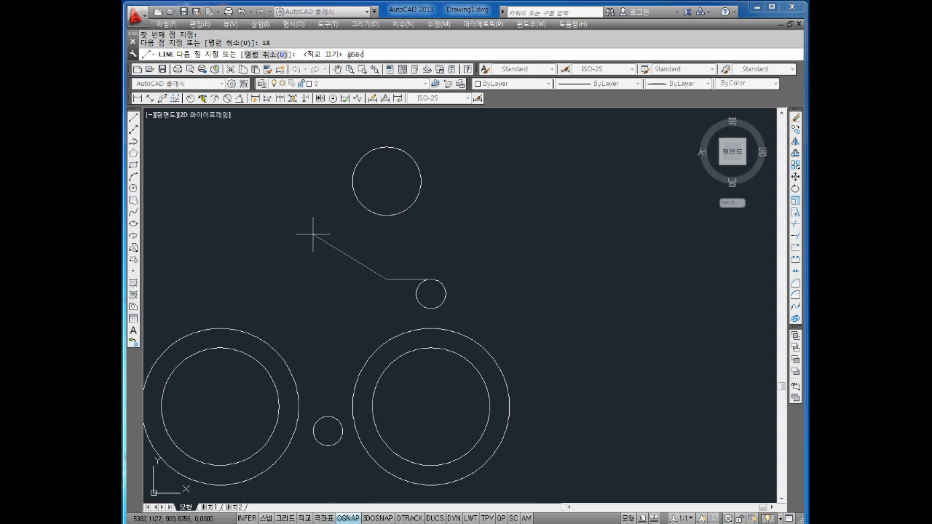
type("120")
key("Return")
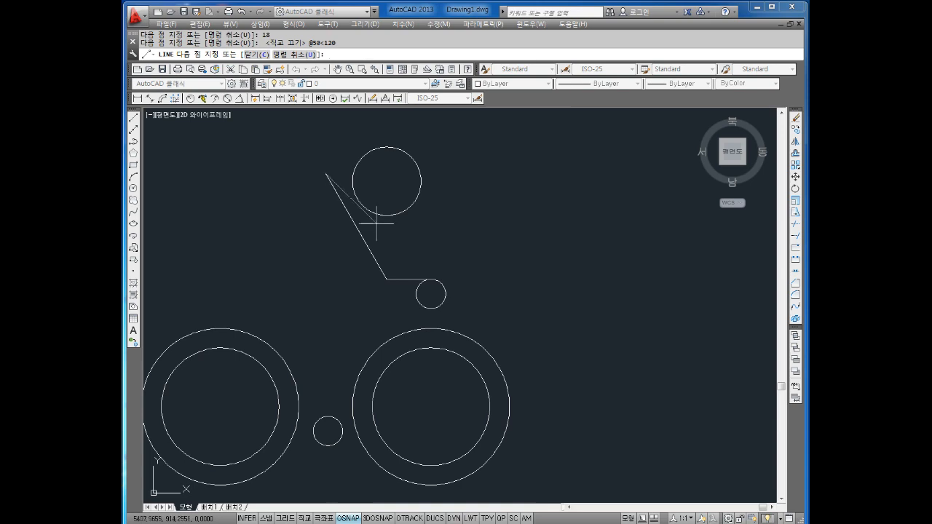
key("Escape")
key("Escape")
Offset the slanted line 11 units toward the lower left
left_click(375, 261)
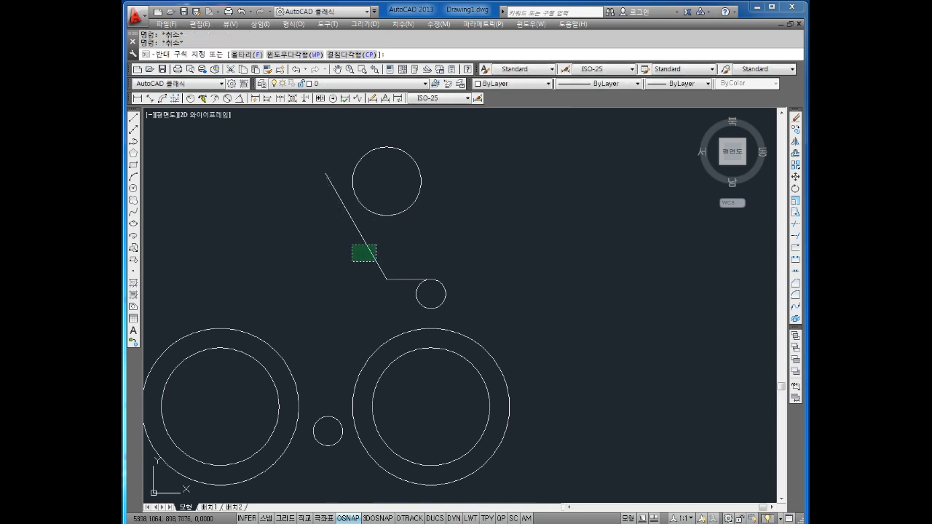
left_click(352, 245)
key("Escape")
type("c")
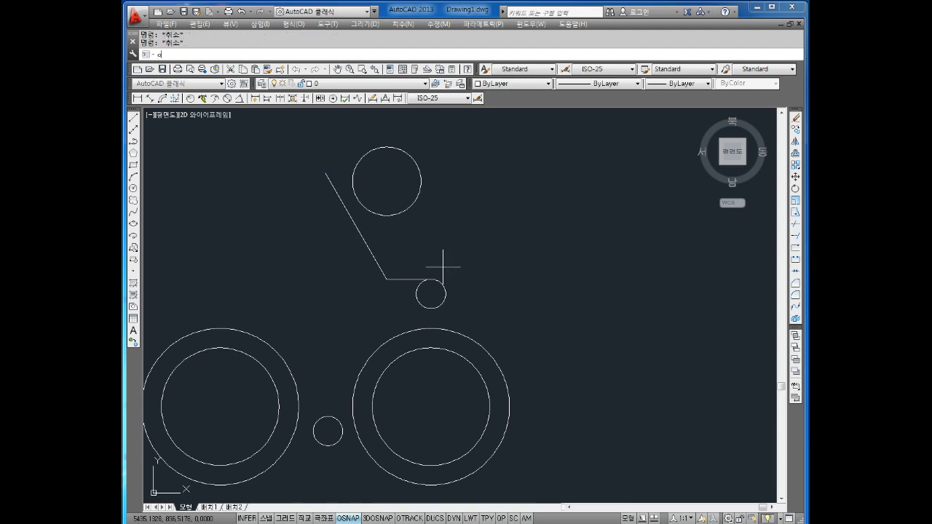
key("Return")
type("11")
key("Return")
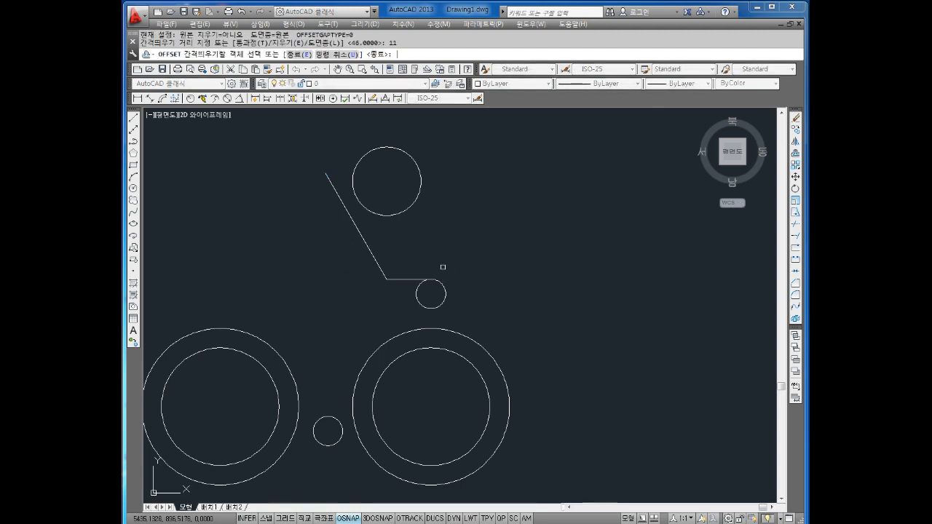
left_click(372, 256)
left_click(365, 324)
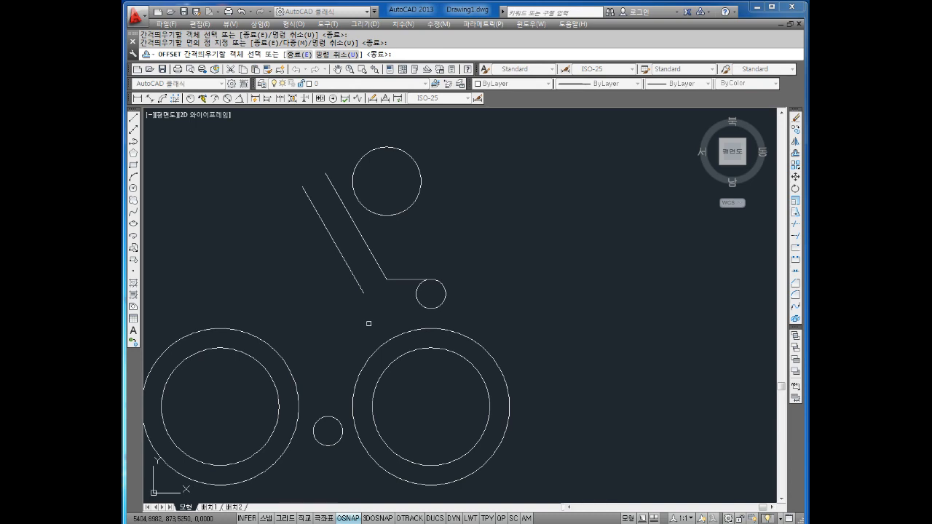
scroll(387, 305, "up", 4)
scroll(393, 307, "down", 4)
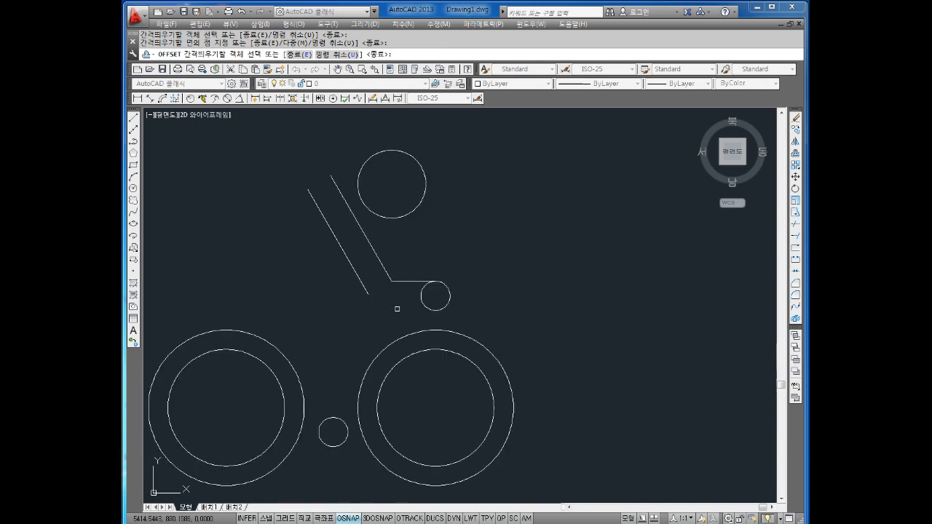
key("Escape")
key("Escape")
With ortho mode on, draw a horizontal line leftward from the small upper circle's bottom quadrant, past the offset slanted line's lower end
type("i")
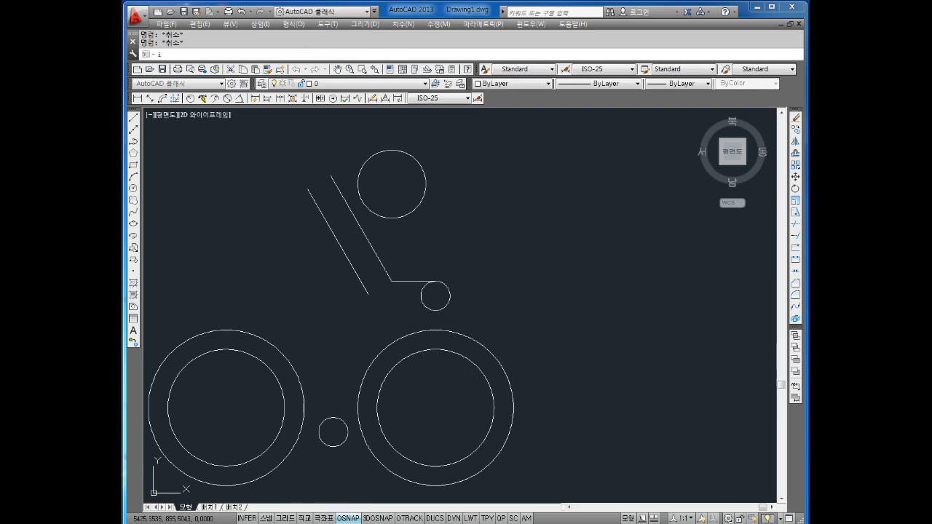
key("Return")
key("Escape")
type("l")
key("Return")
left_click(436, 311)
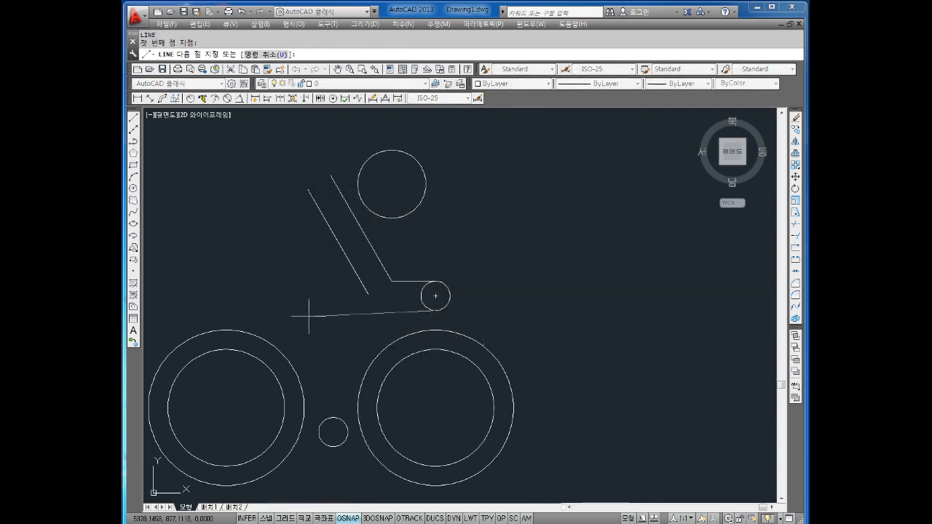
key("F8")
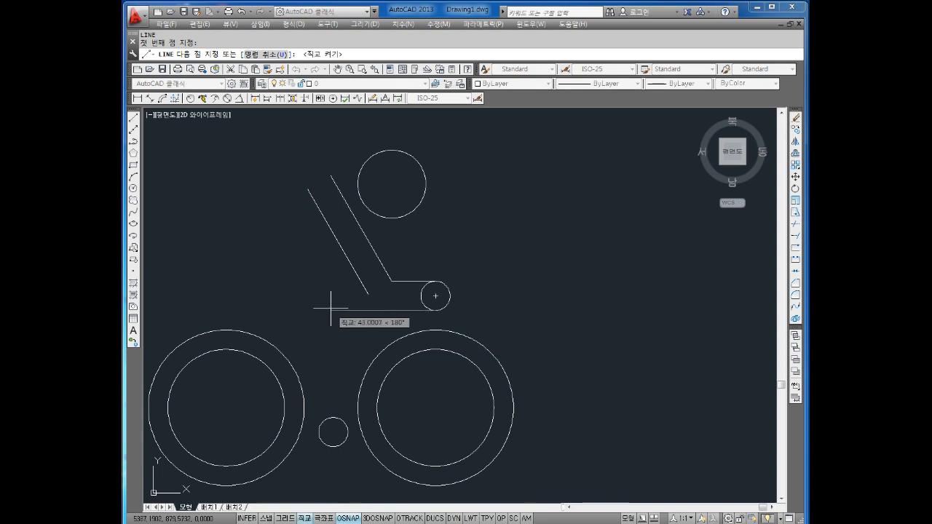
left_click(340, 309)
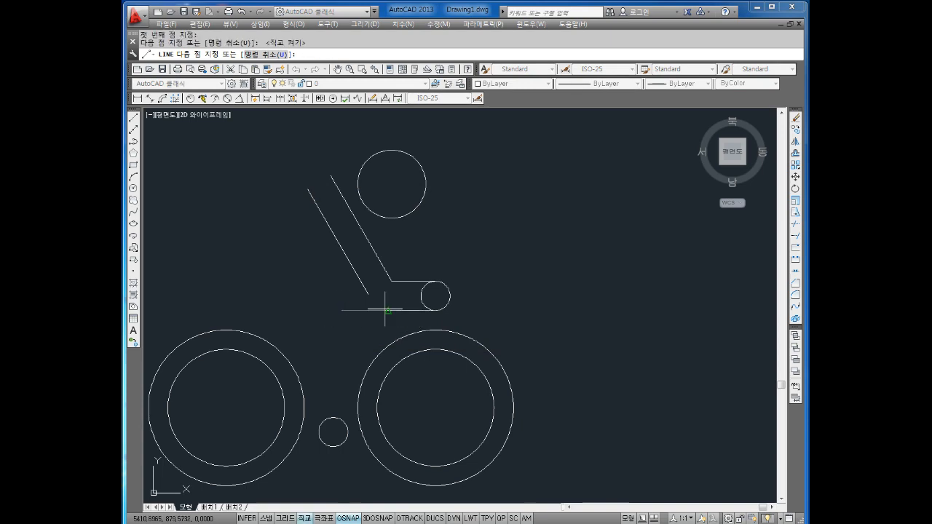
key("Escape")
key("Escape")
Try to stretch the offset slanted line's lower end onto the lower horizontal line by its grip
scroll(390, 309, "up", 3)
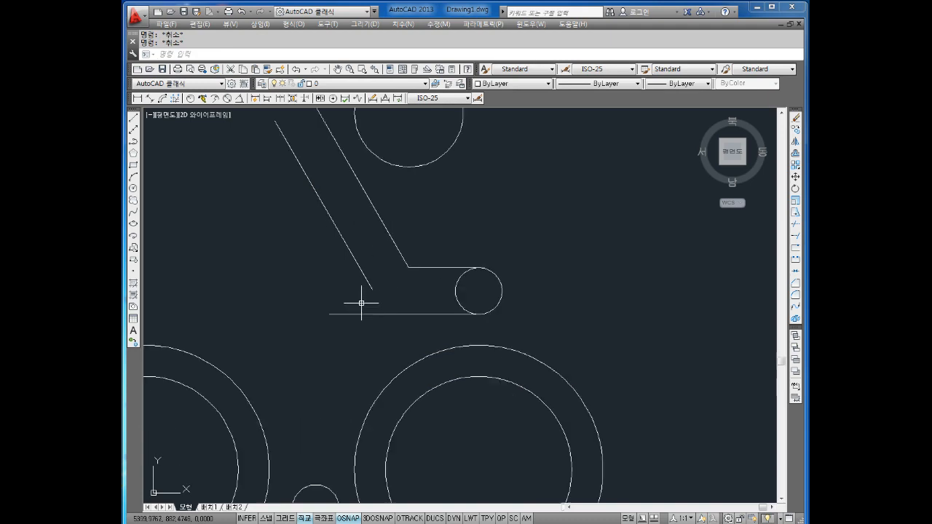
left_click(369, 266)
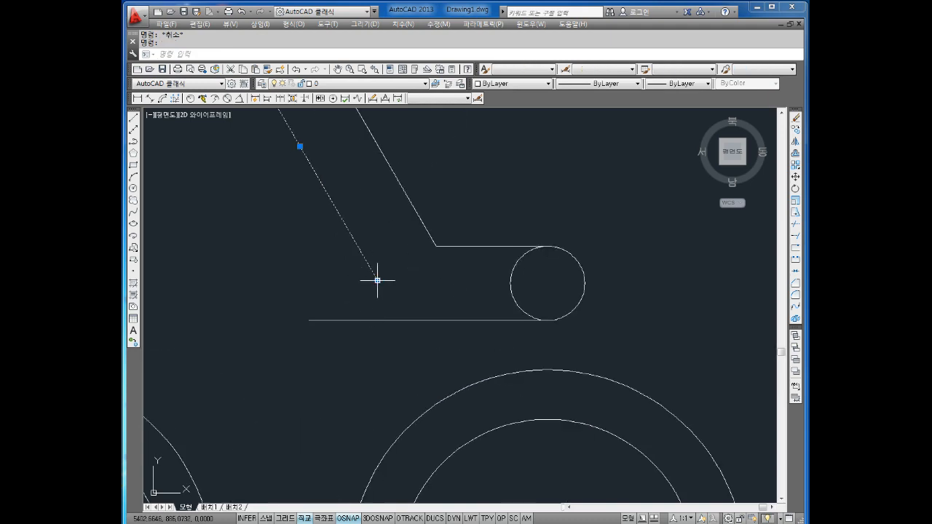
left_click(377, 281)
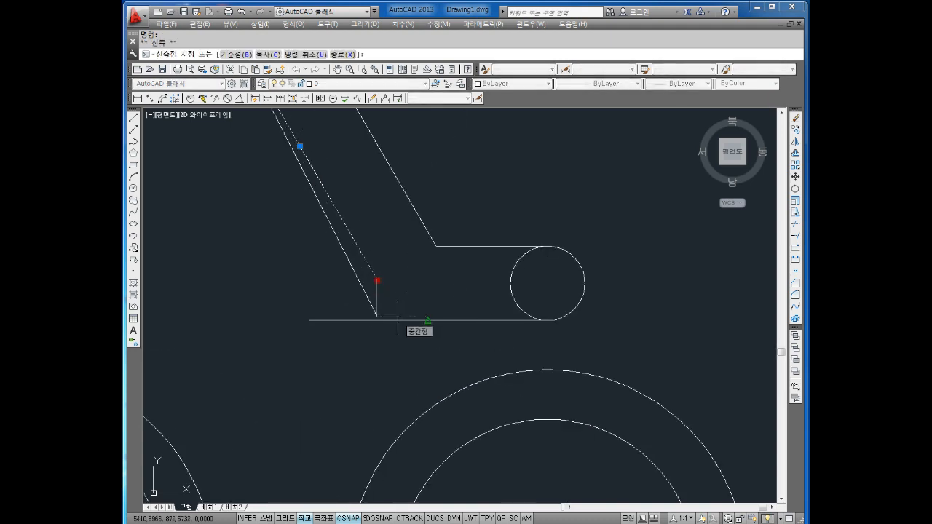
key("F8")
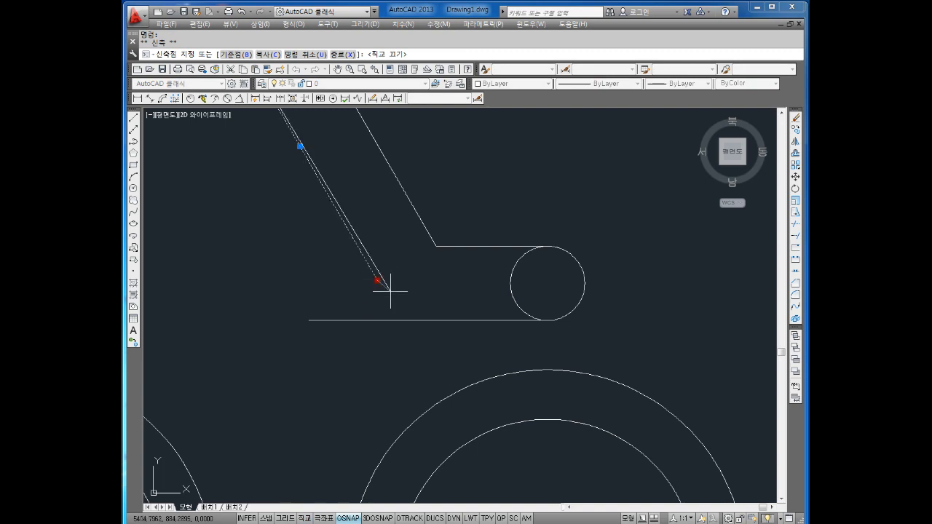
key("Escape")
key("Escape")
Create a multiline text box to the right of the drawing with text height 10 and yellow colour
scroll(396, 291, "down", 4)
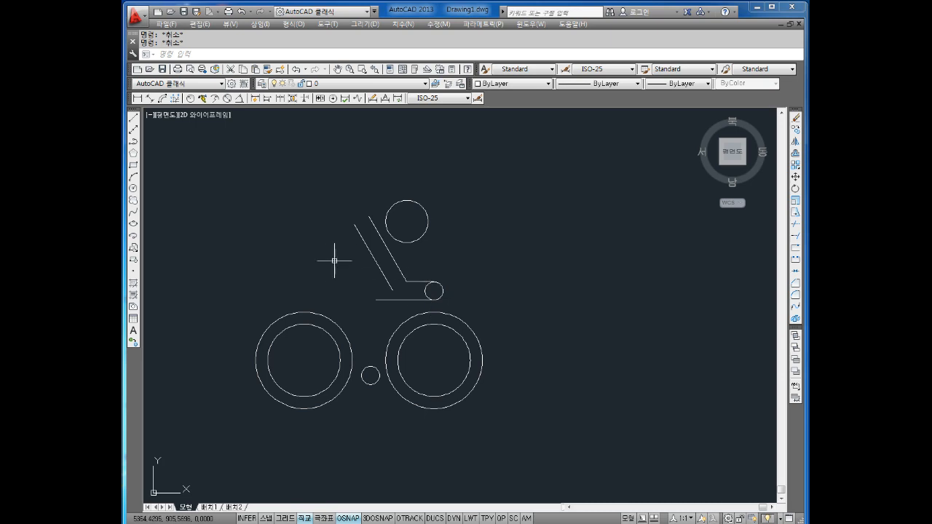
middle_click_drag(397, 292, 354, 293)
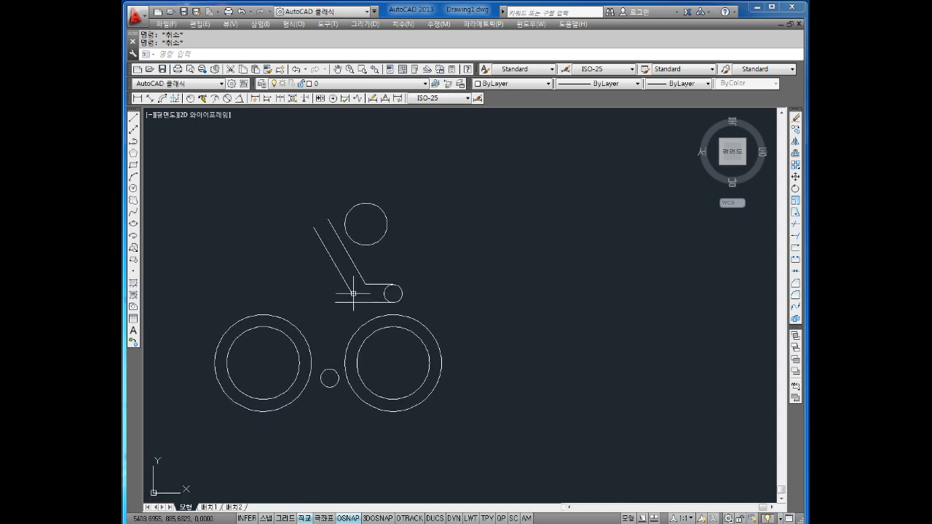
left_click(133, 330)
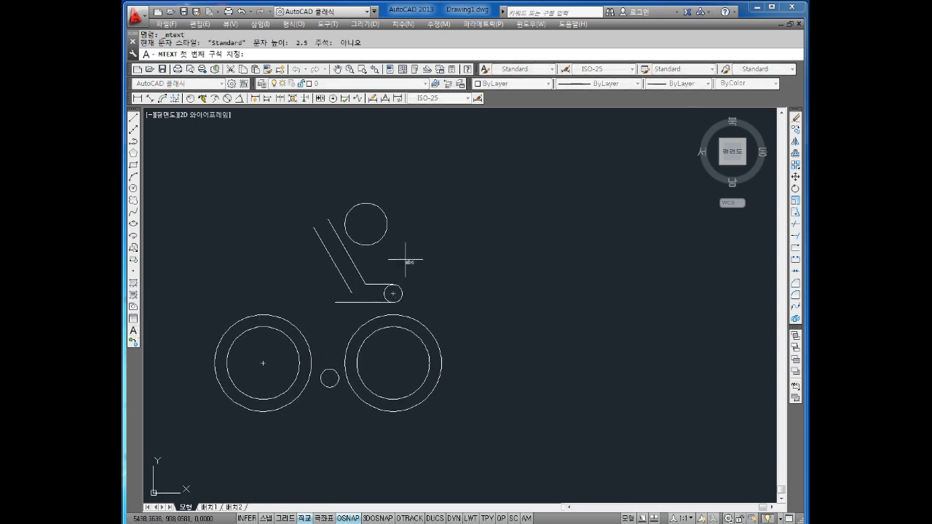
left_click(465, 199)
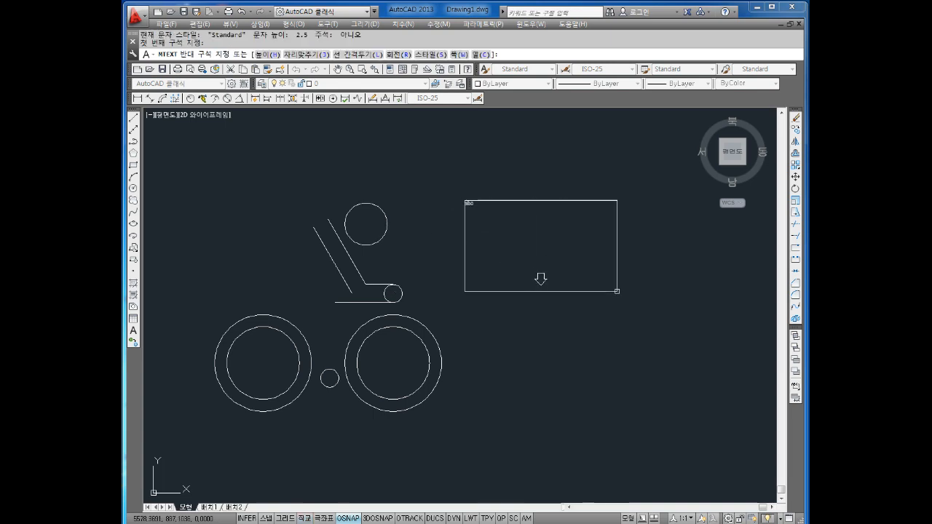
left_click(619, 293)
left_click_drag(508, 134, 430, 155)
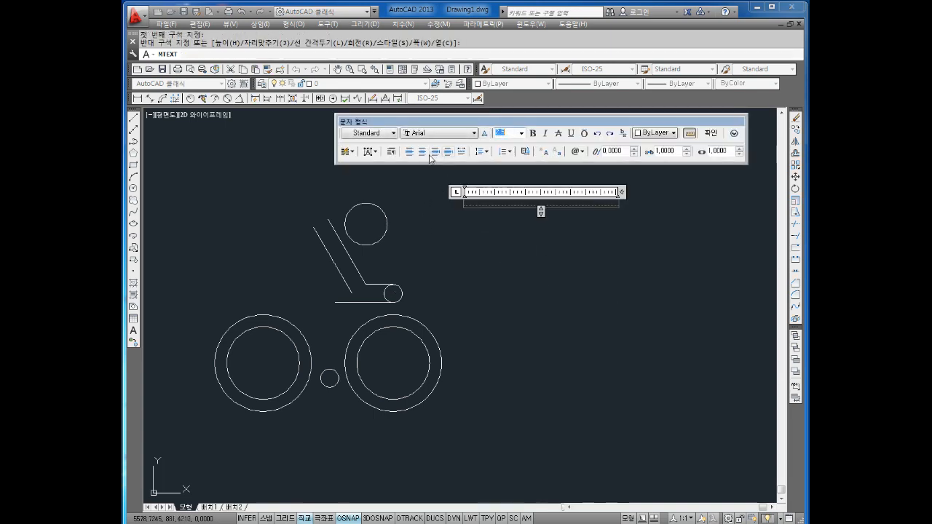
type("10")
left_click(656, 132)
left_click(651, 165)
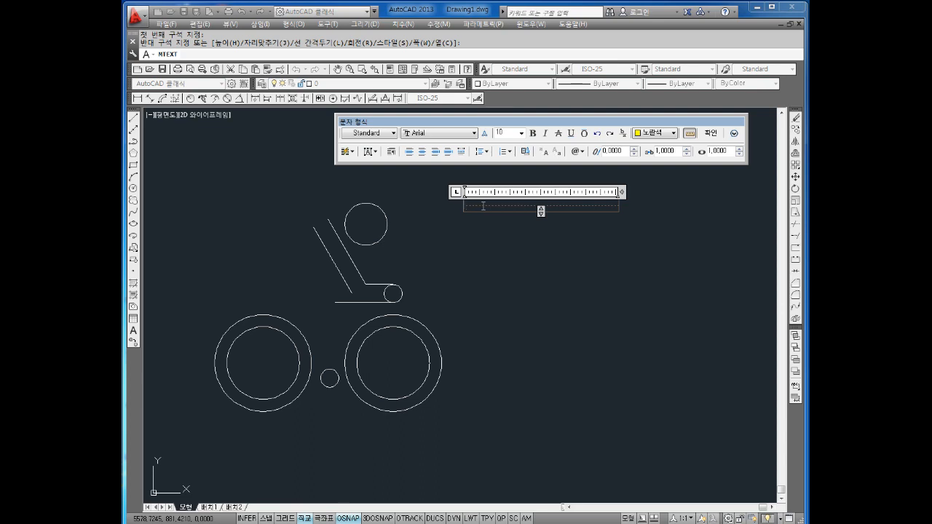
Enter the note "ex : 선늘리기" in the text box and finish the text
type("ex")
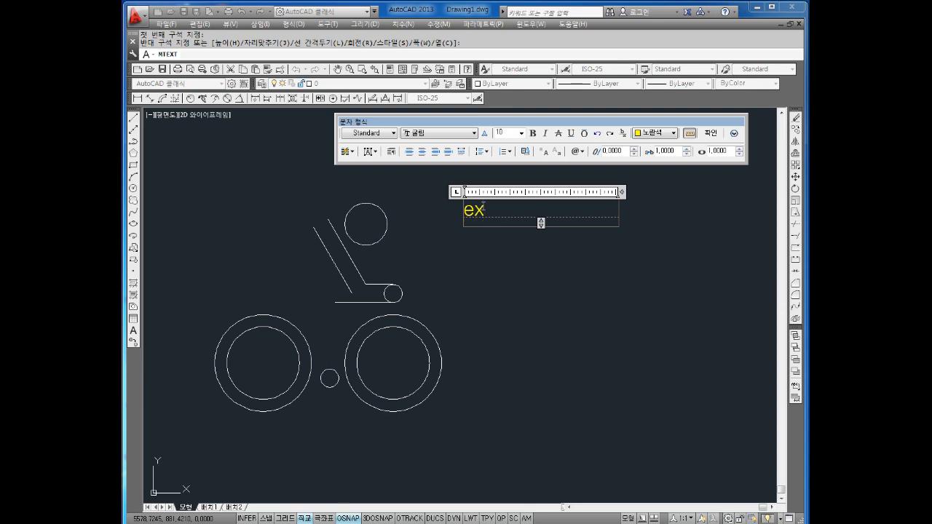
type(" : 선ㄴ")
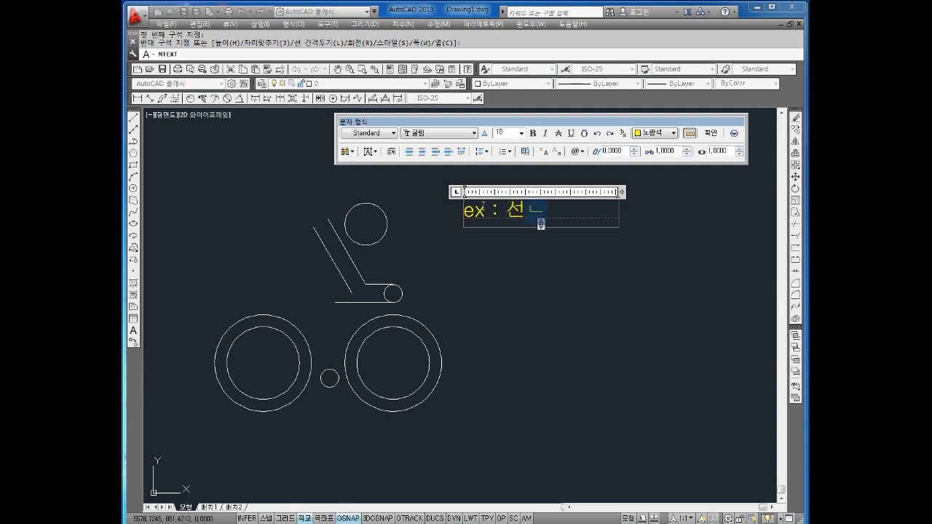
type("늘리기")
left_click(547, 323)
scroll(508, 256, "up", 2)
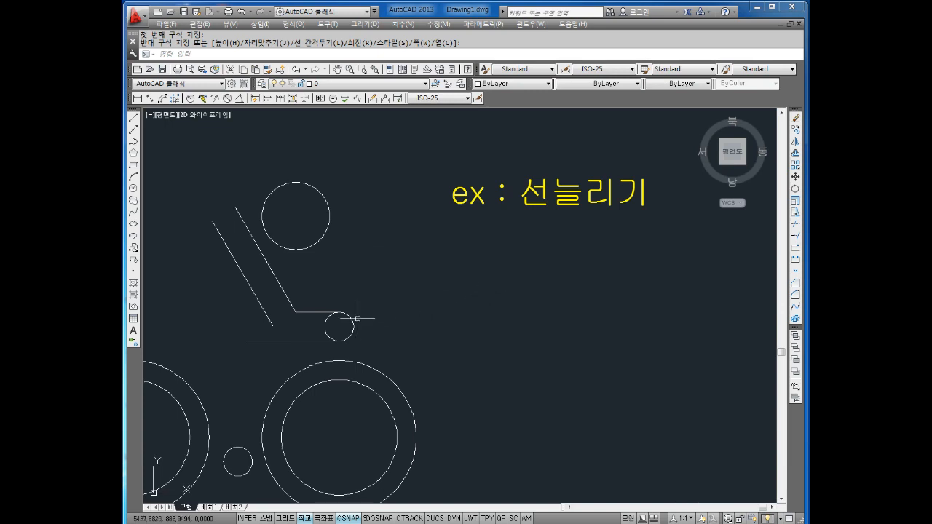
scroll(356, 319, "up", 2)
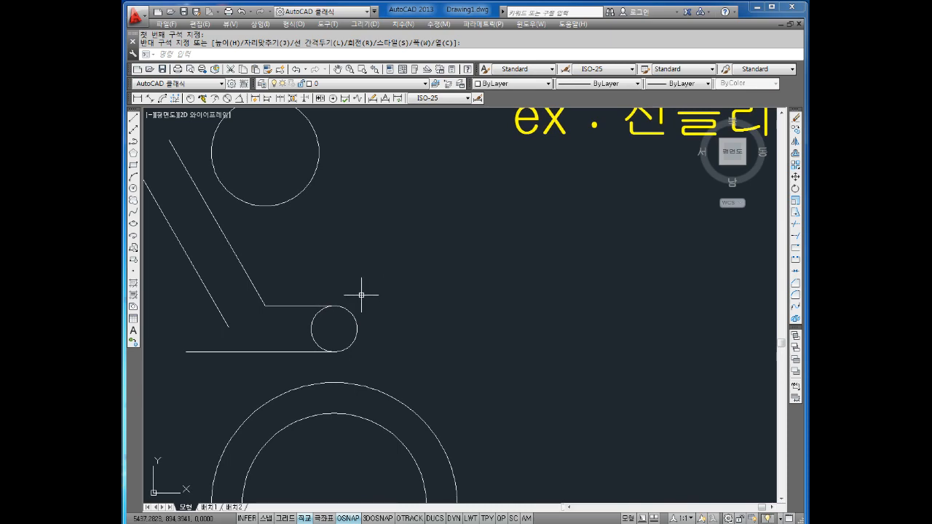
scroll(418, 299, "down", 2)
key("Escape")
key("Escape")
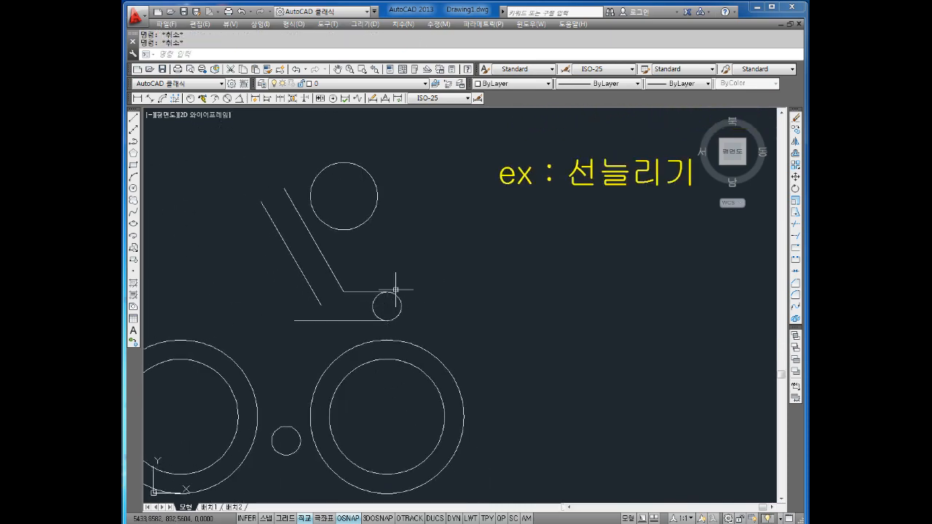
scroll(362, 312, "up", 2)
scroll(362, 313, "down", 3)
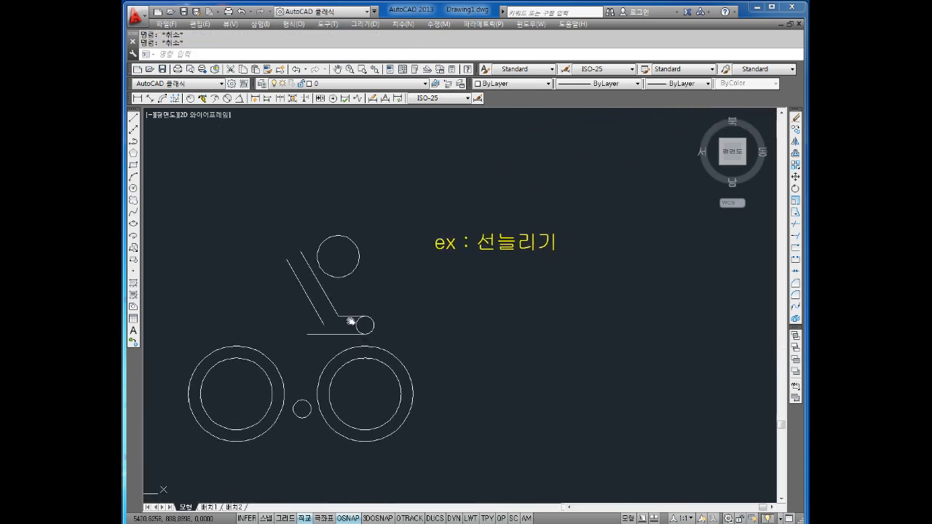
scroll(348, 334, "up", 2)
left_click(333, 339)
left_click(321, 355)
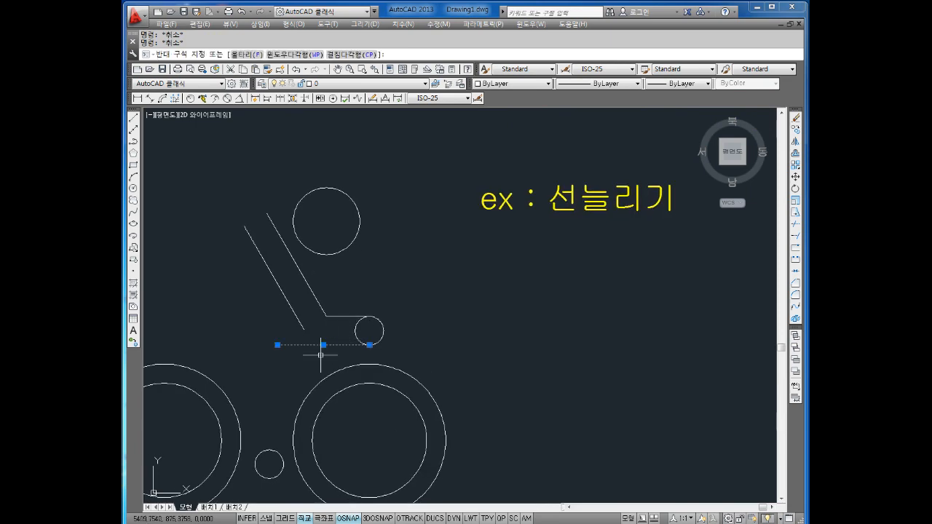
key("Escape")
left_click(333, 332)
left_click(325, 351)
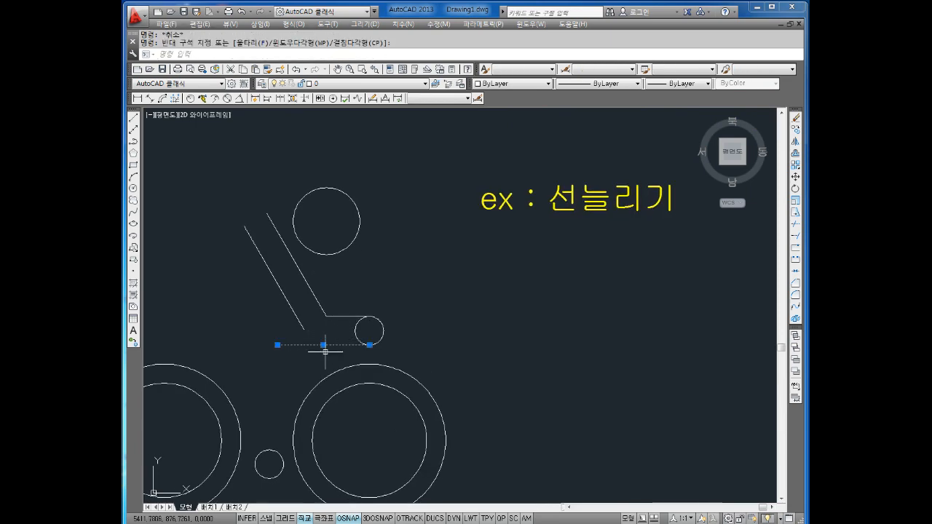
key("Escape")
left_click(291, 307)
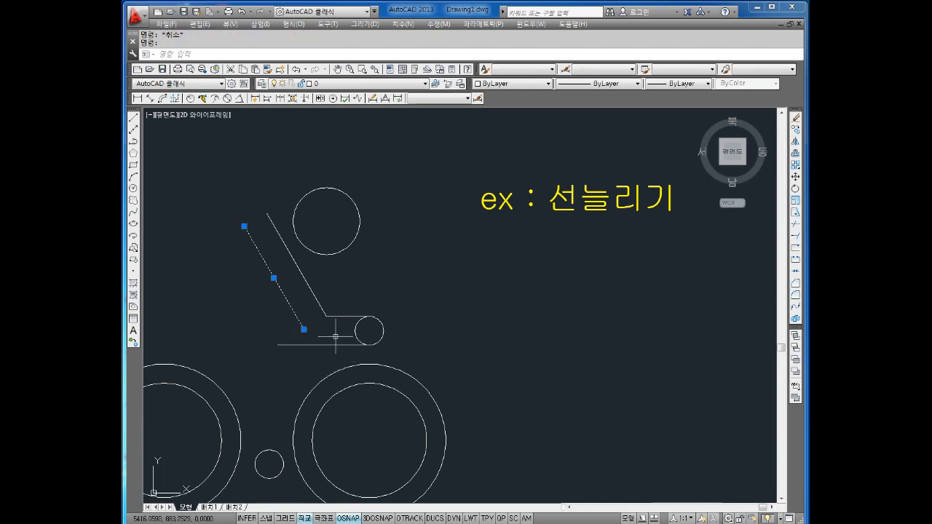
key("Escape")
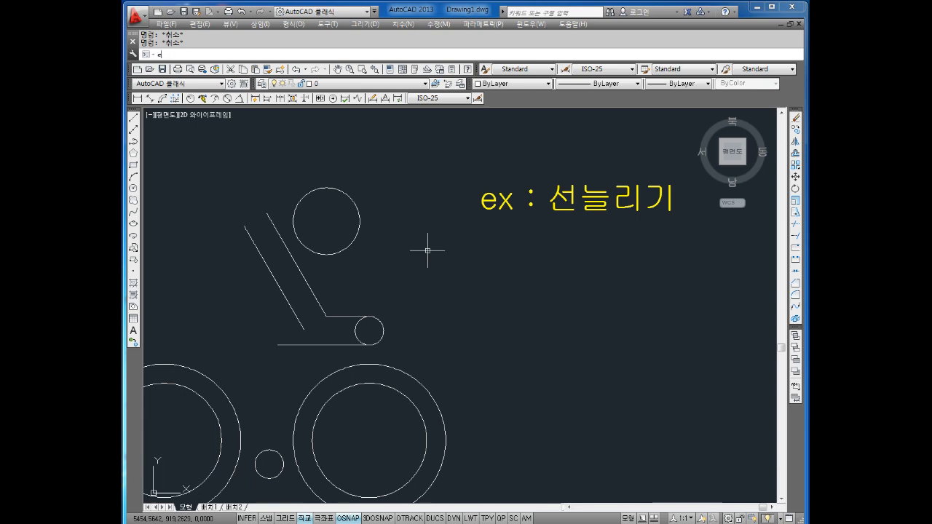
Extend the offset slanted line's lower end to the lower horizontal line, using that horizontal line as the boundary
key("Return")
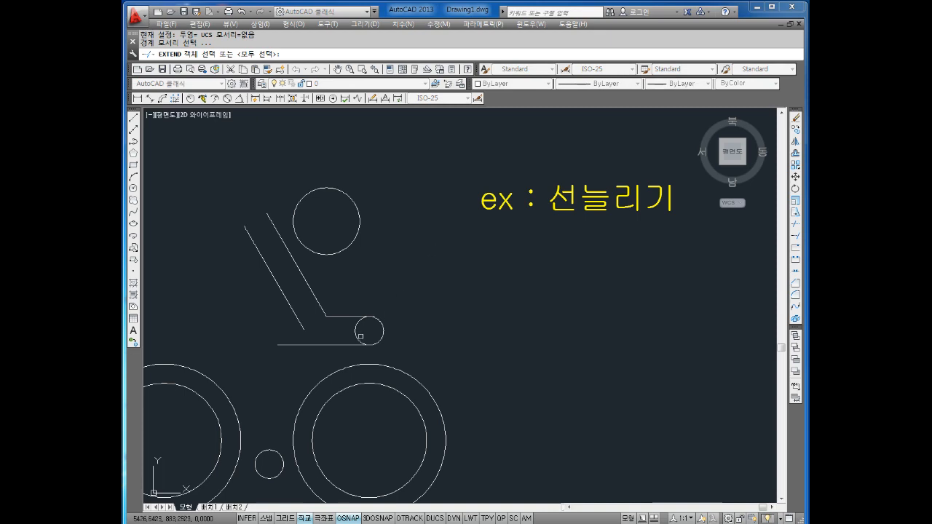
scroll(334, 352, "up", 3)
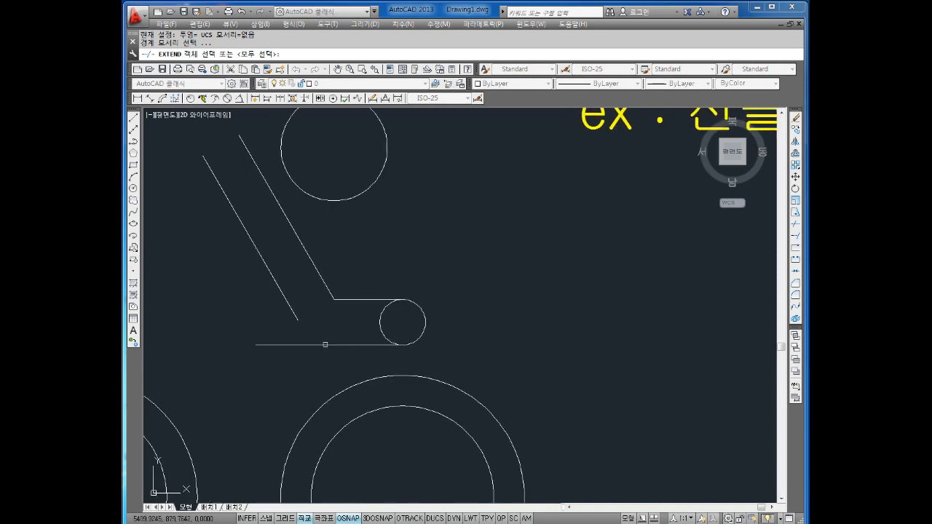
left_click(324, 345)
key("Return")
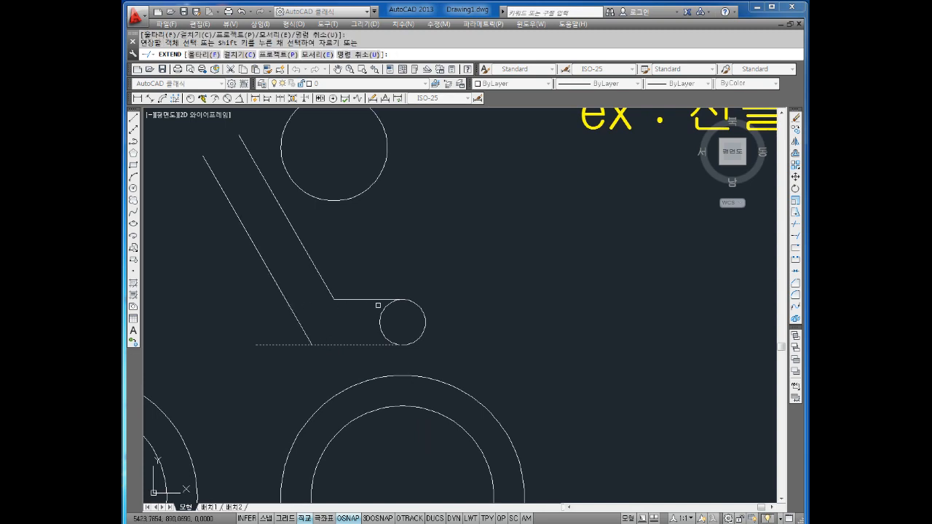
scroll(379, 303, "down", 4)
scroll(357, 316, "up", 4)
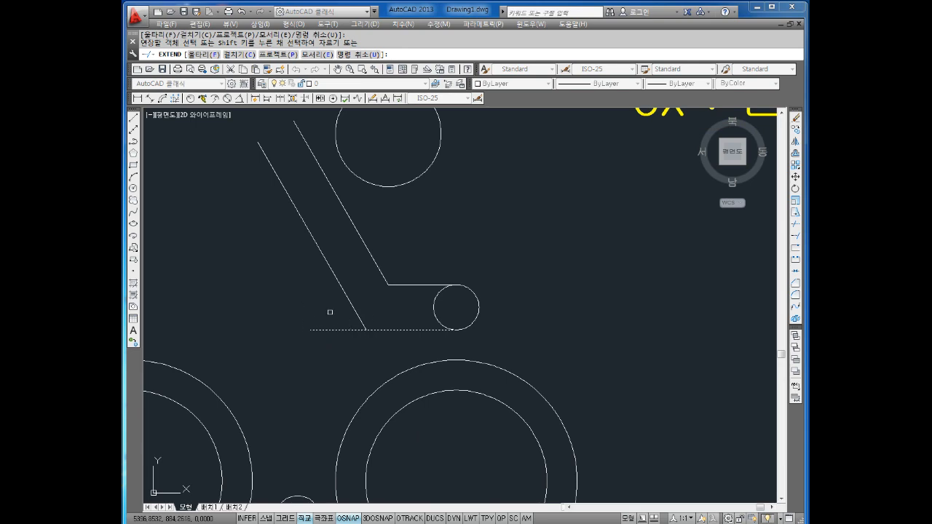
scroll(330, 315, "down", 2)
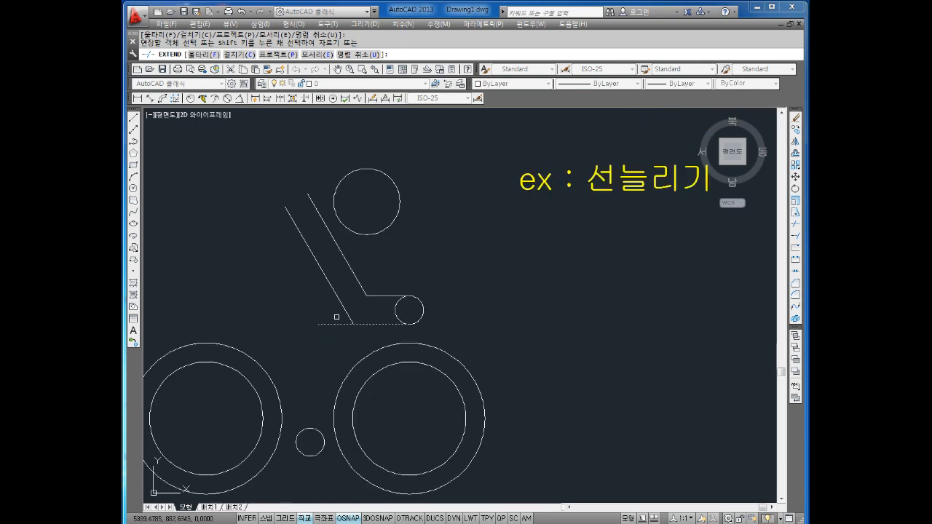
key("Escape")
key("Escape")
middle_click_drag(516, 237, 447, 257)
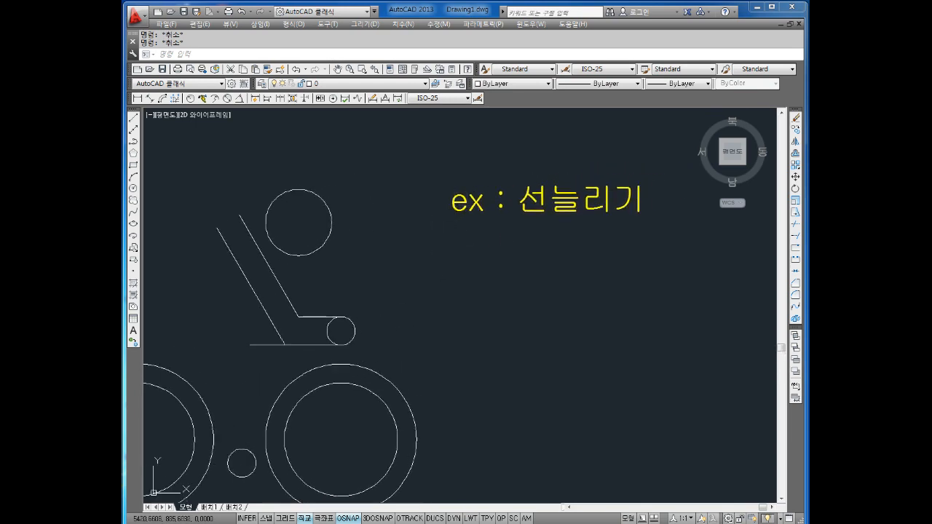
scroll(270, 339, "up", 2)
type("tr")
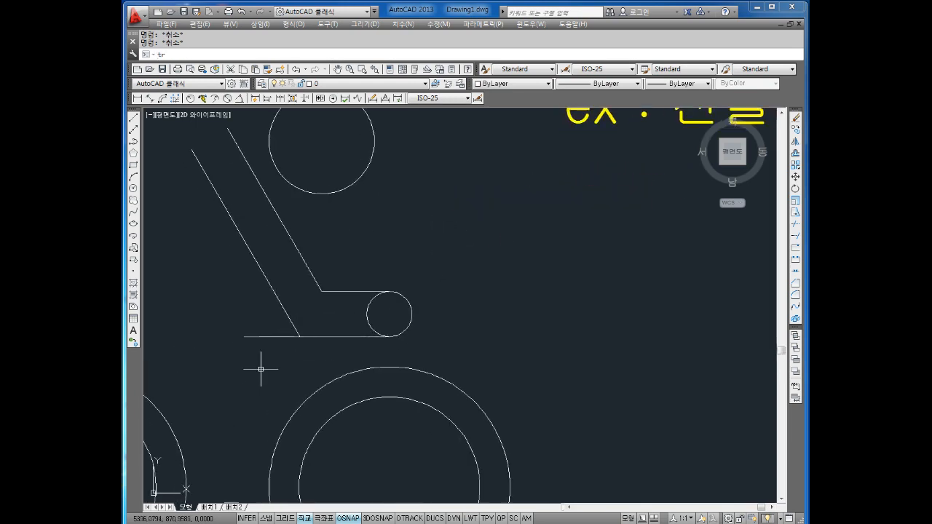
key("space")
key("space")
key("Escape")
key("Escape")
key("Escape")
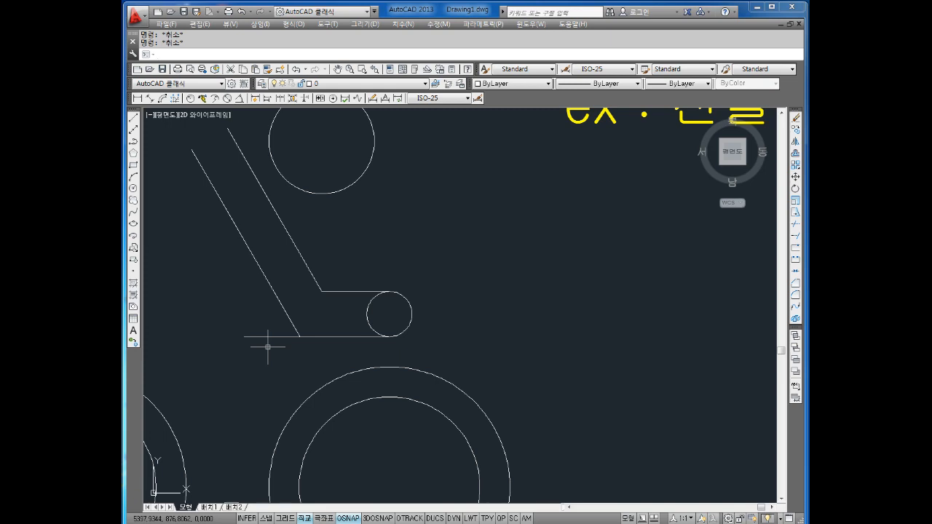
Trim the part of the lower horizontal line that overhangs beyond the offset slanted line's lower end
type("tr")
key("space")
key("space")
left_click(262, 324)
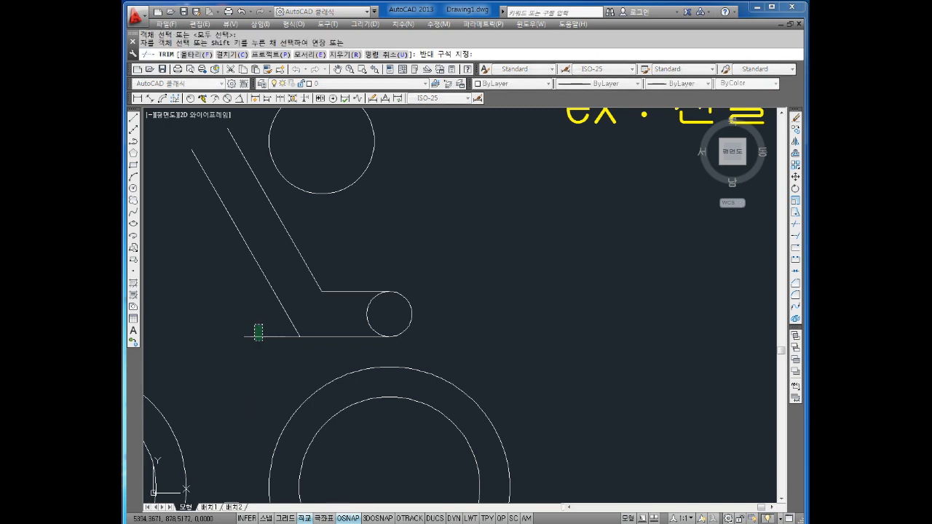
left_click(254, 340)
key("Escape")
scroll(333, 298, "down", 4)
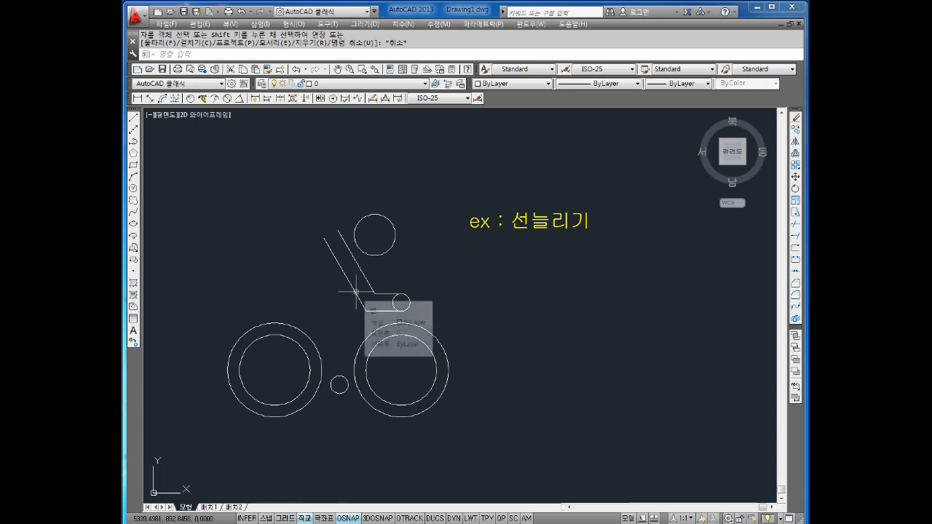
middle_click_drag(317, 292, 337, 295)
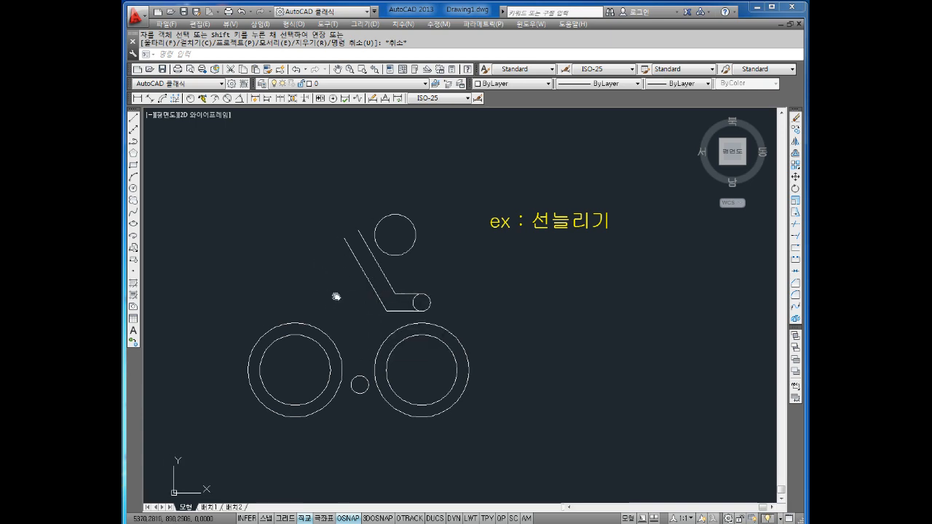
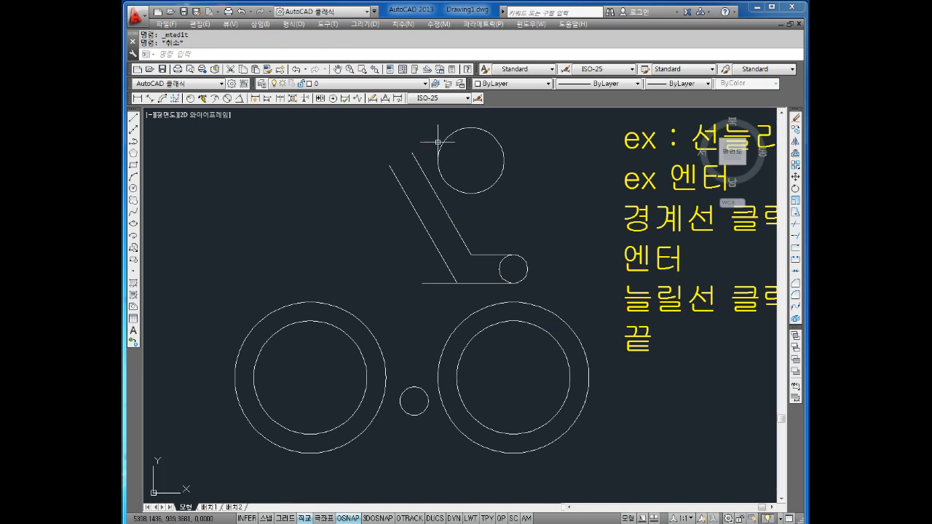
Change the colour of the large outer circle on the drawing's left side to cyan
middle_click_drag(407, 144, 450, 173)
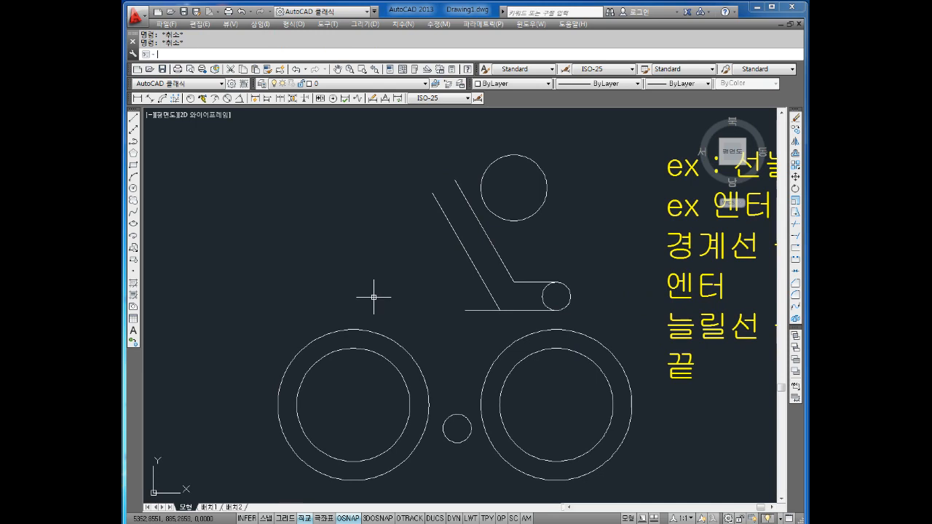
left_click(378, 332)
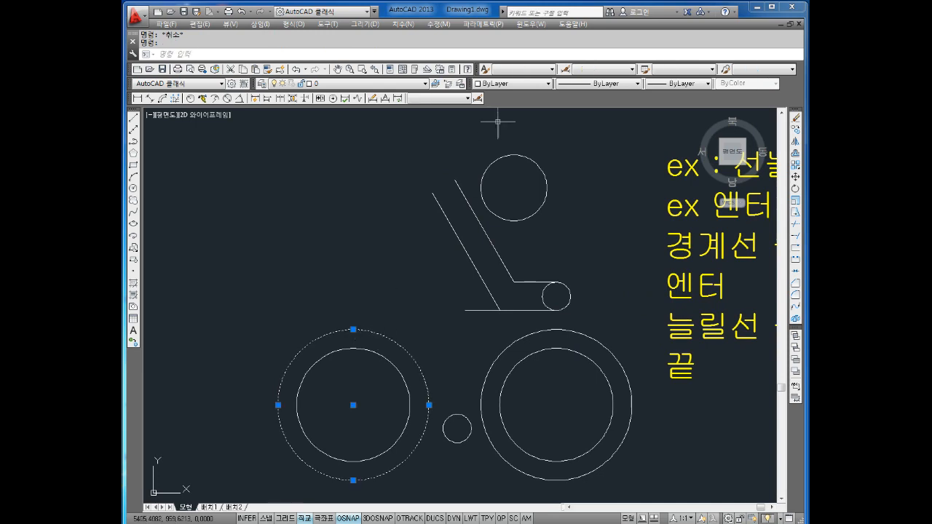
left_click(510, 83)
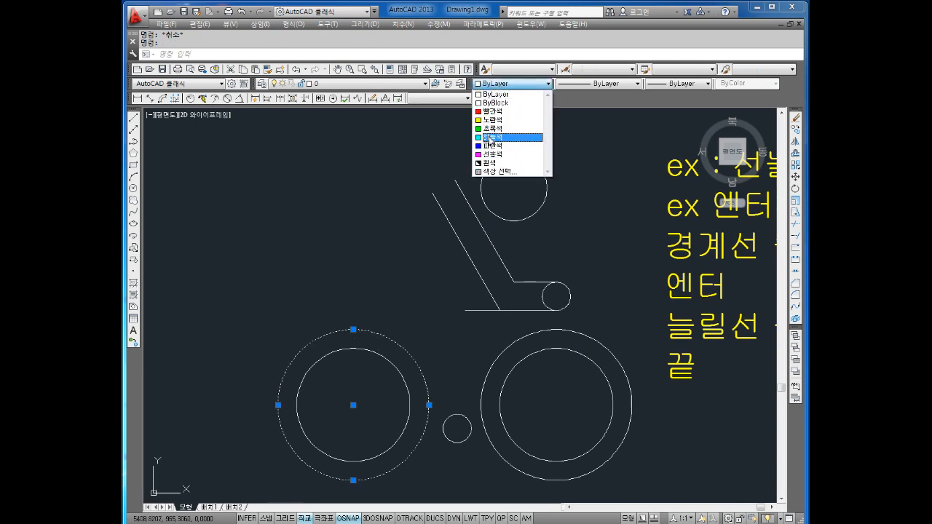
left_click(495, 136)
key("Escape")
key("Escape")
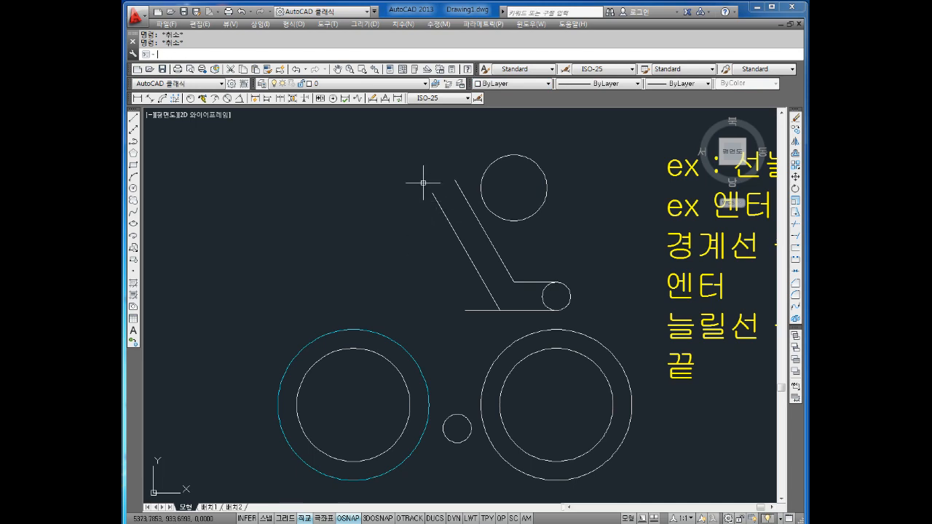
With ortho mode off, draw a slanted line from above the cyan circle up to just above the offset slanted line's upper end
key("space")
key("Escape")
type("l")
key("space")
left_click(335, 270)
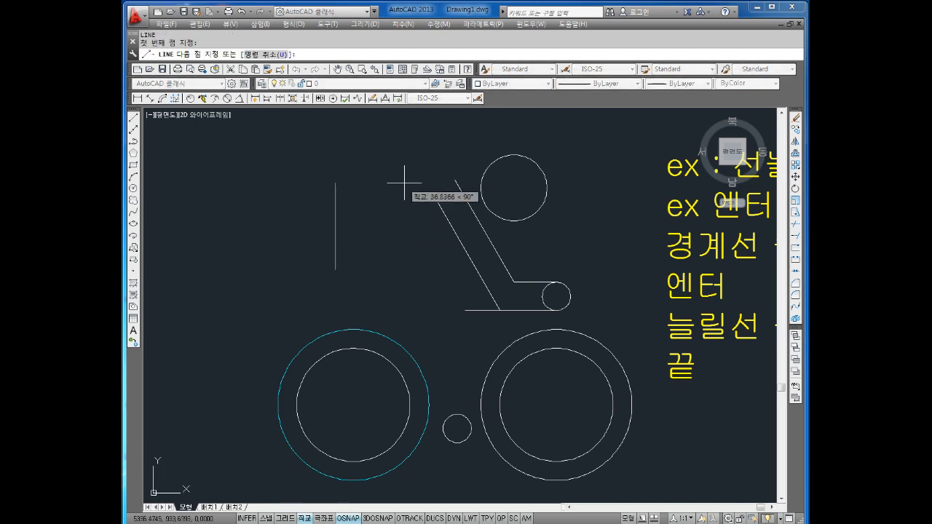
left_click(444, 157)
key("Escape")
key("Escape")
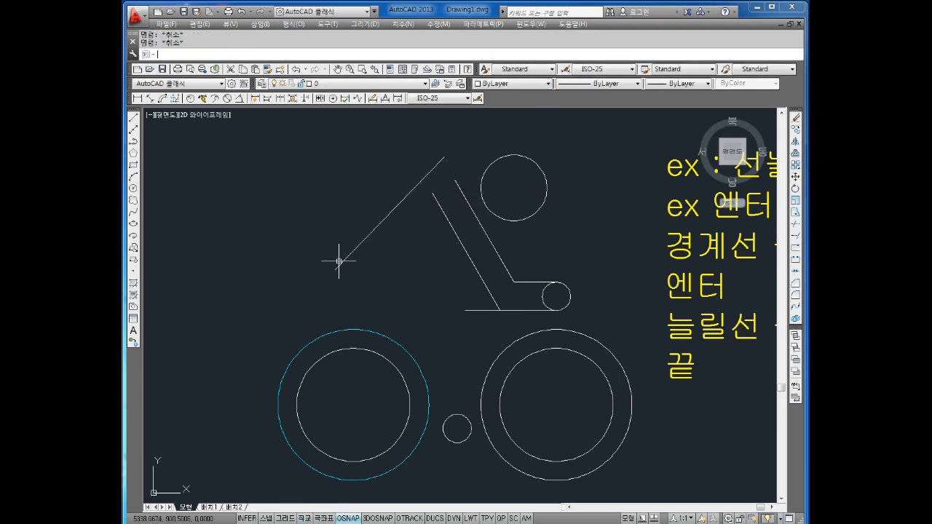
Draw a line tangent to the cyan circle's upper left side, up to a point above the two parallel slanted lines
left_click(335, 271)
key("Escape")
key("Return")
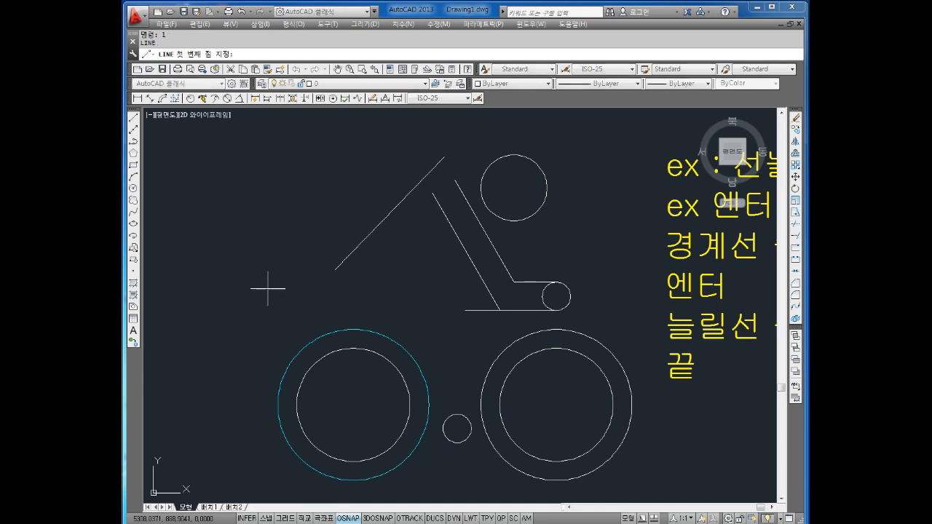
right_click(269, 288, "shift")
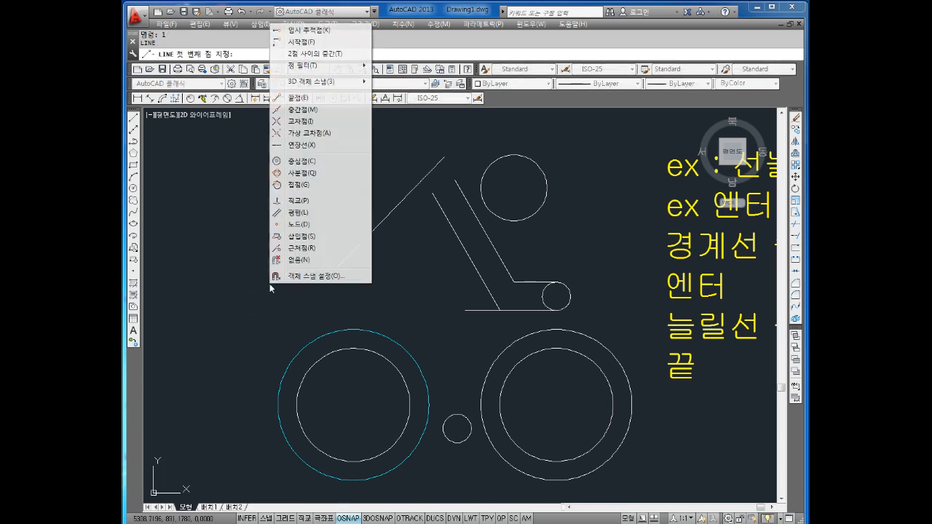
left_click(298, 185)
left_click(304, 356)
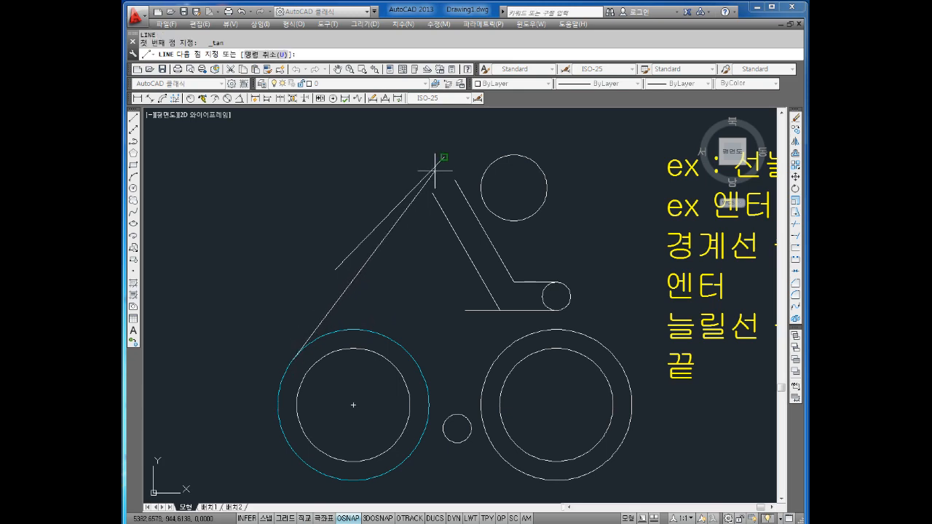
left_click(472, 139)
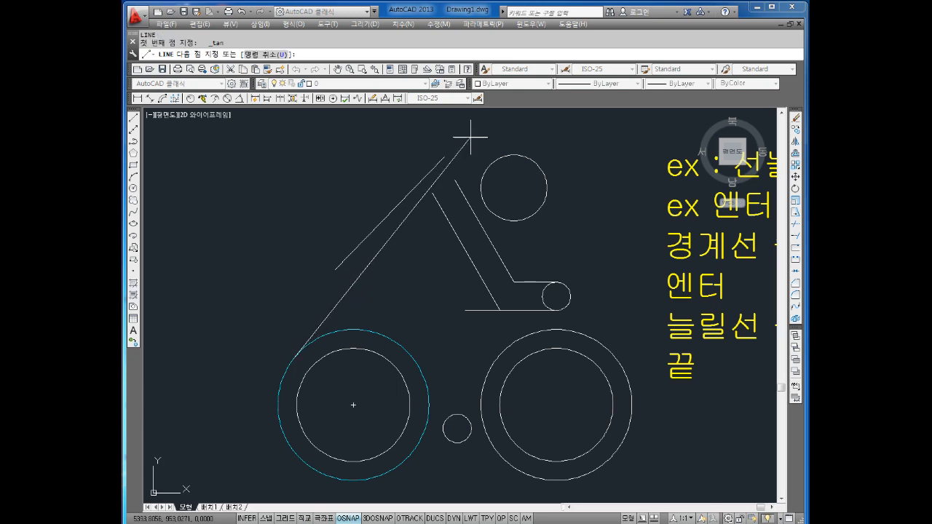
key("Escape")
Delete the free slanted line that does not touch the cyan circle
left_click(378, 216)
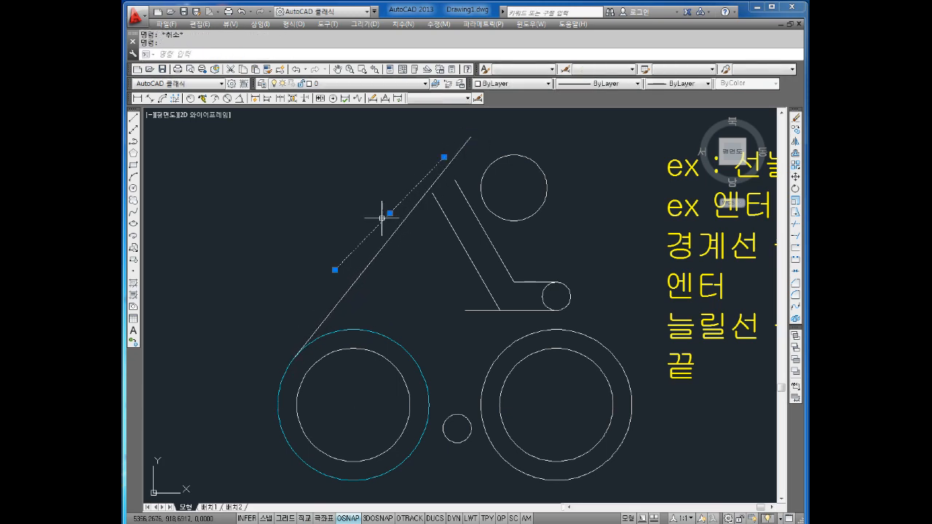
key("Delete")
key("Escape")
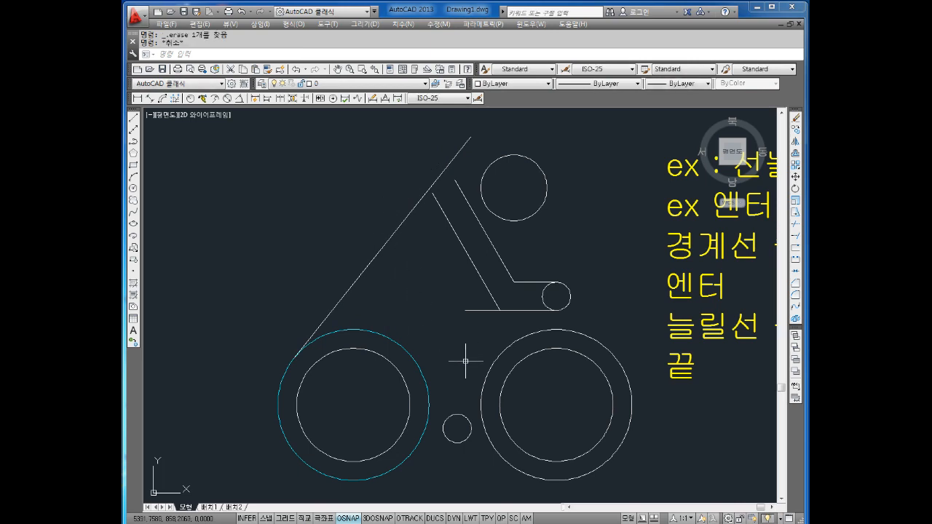
key("Escape")
Delete the long line tangent to the cyan circle
left_click(391, 236)
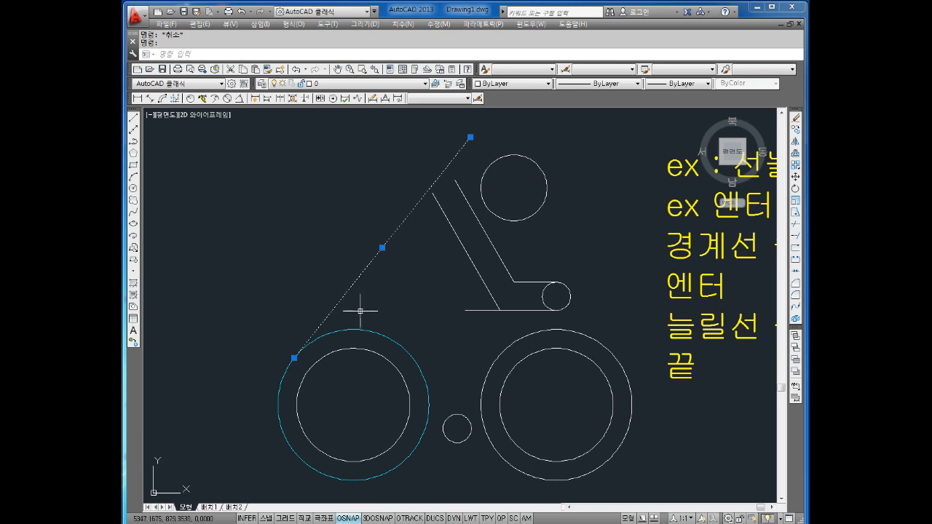
key("Escape")
scroll(427, 208, "up", 3)
scroll(416, 214, "down", 6)
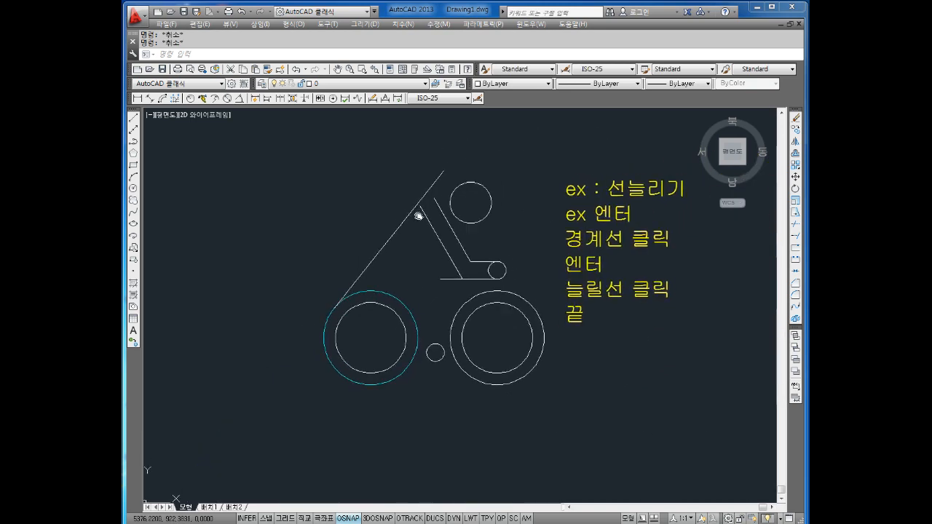
scroll(406, 228, "up", 1)
left_click(399, 226)
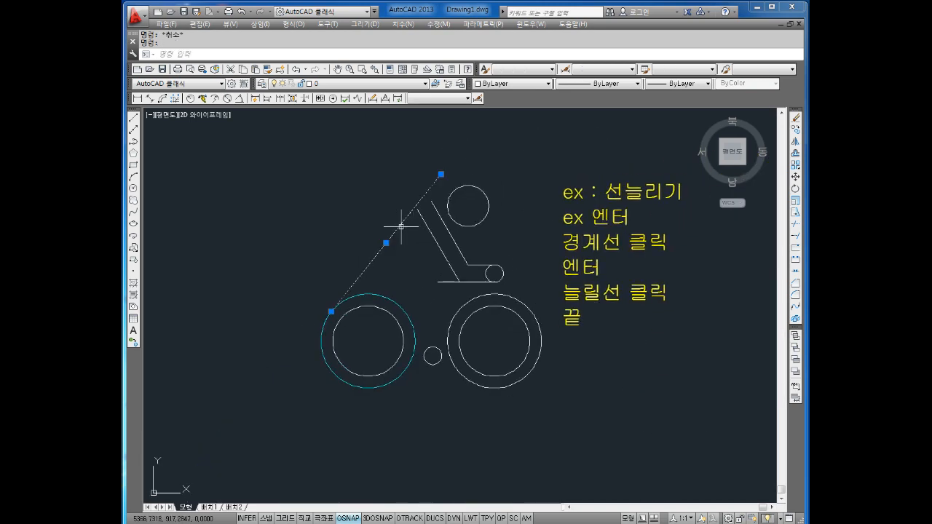
key("Delete")
scroll(437, 207, "up", 4)
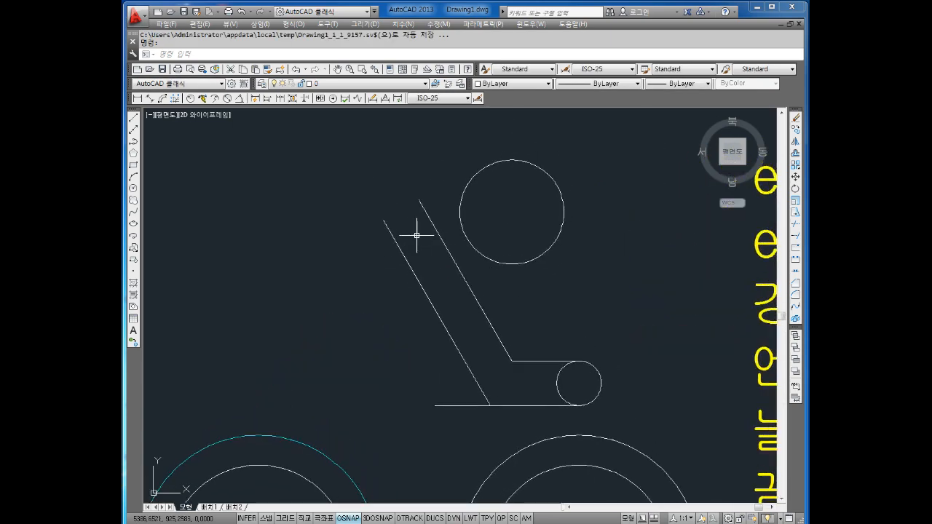
With ortho mode on, draw a vertical line from the inner slanted line's lower end up into the upper circle
middle_click_drag(457, 227, 437, 231)
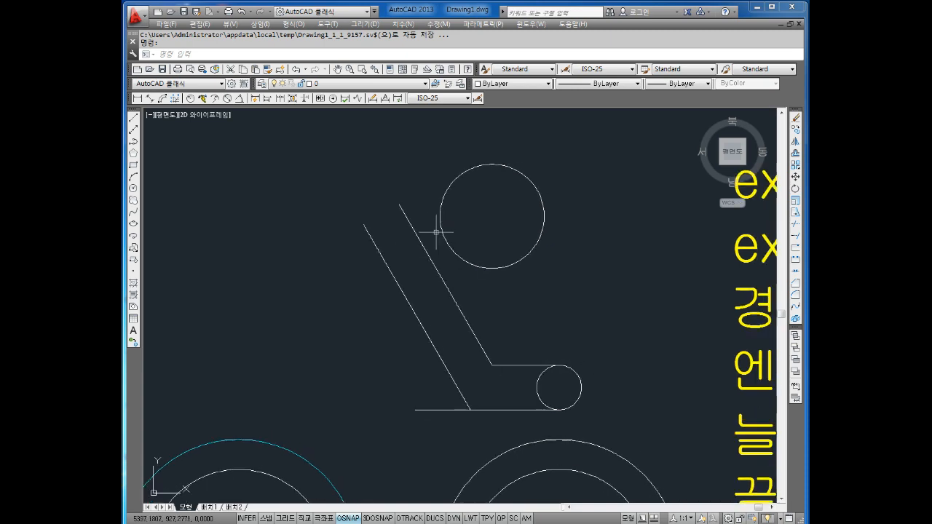
key("Escape")
key("Escape")
type("l")
key("Return")
left_click(499, 360)
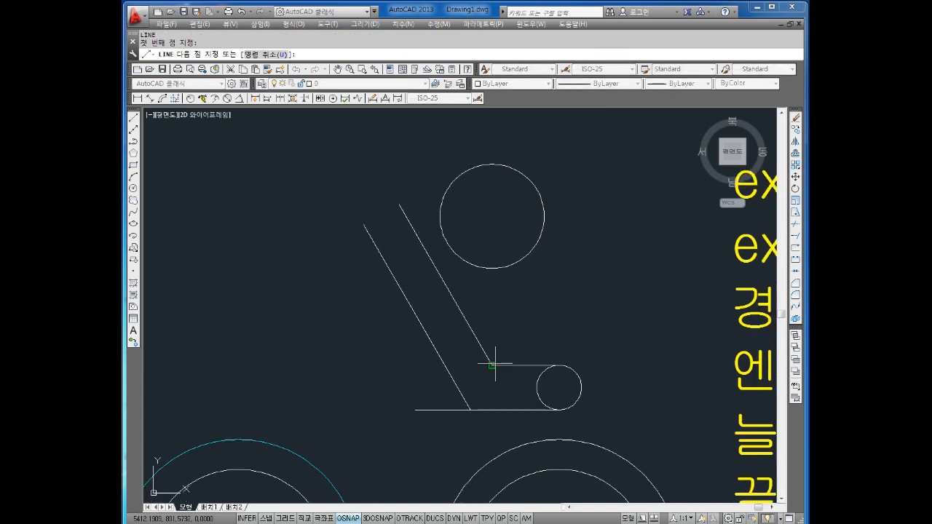
key("F8")
left_click(499, 186)
key("Escape")
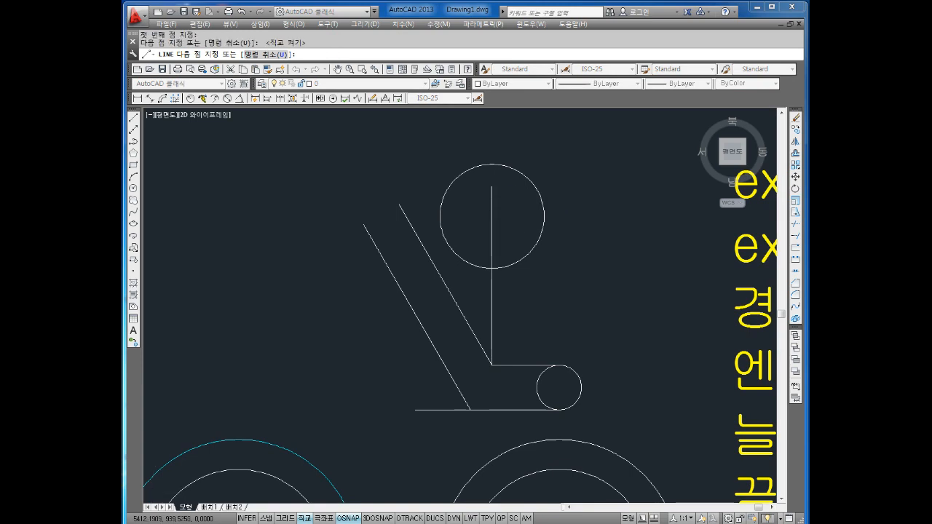
Change the colour of the vertical line through the upper circle to red
left_click(493, 214)
left_click(548, 84)
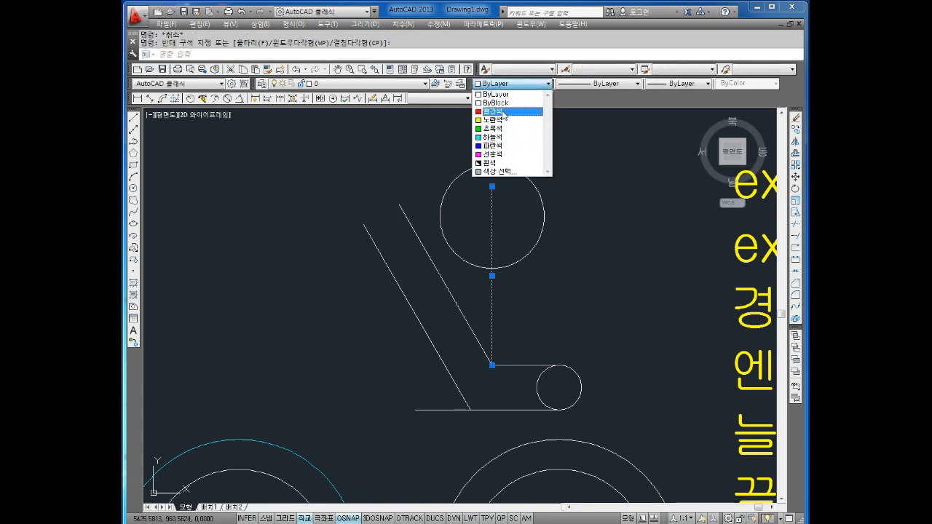
left_click(501, 112)
key("Escape")
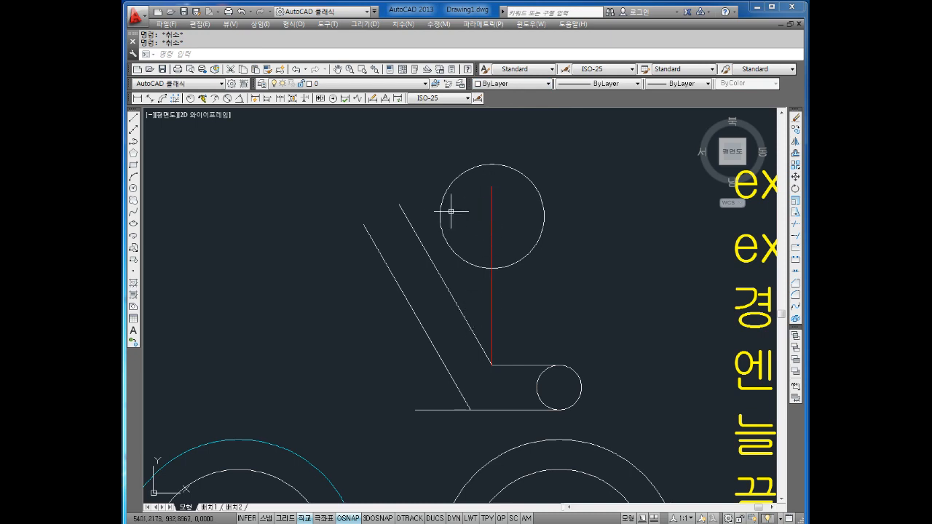
Draw a horizontal line from the inner slanted line's upper end across the red line inside the upper circle
key("Escape")
type("l")
key("Return")
left_click(400, 204)
left_click(517, 205)
key("Escape")
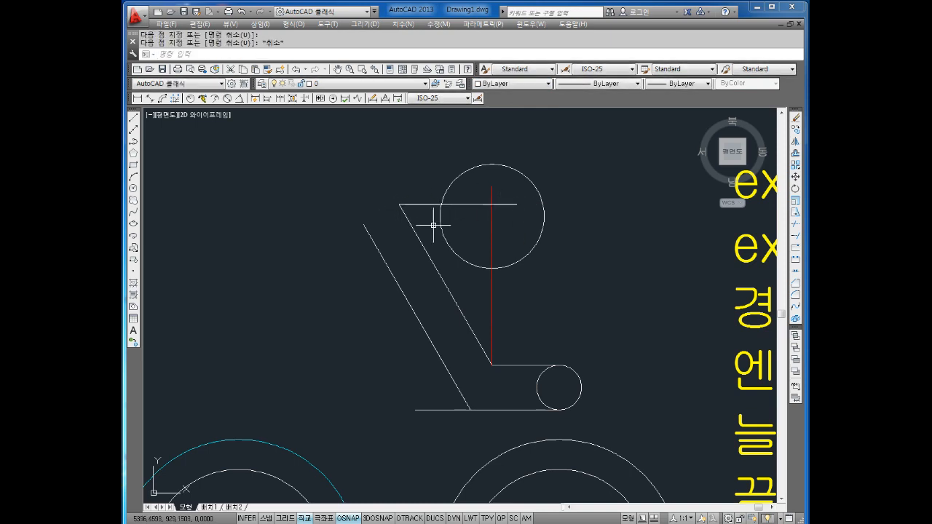
key("Escape")
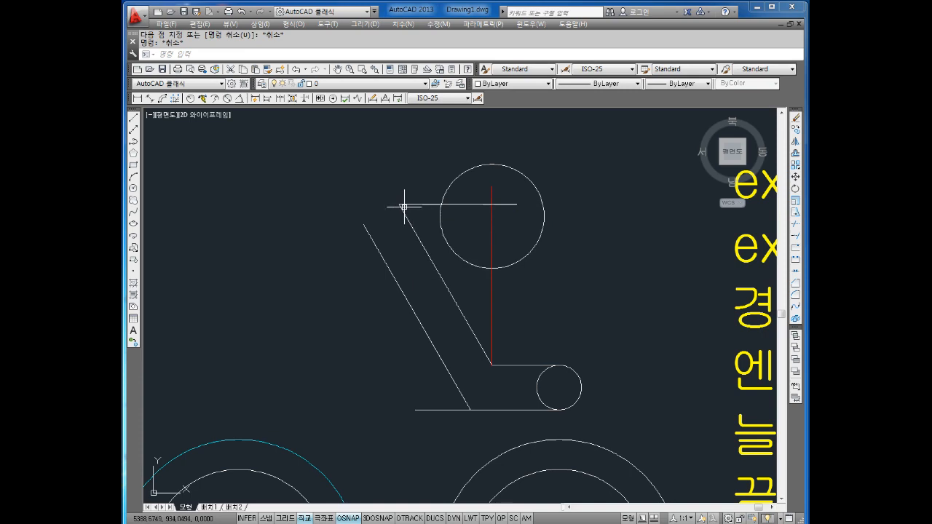
Draw a vertical line straight down from the inner slanted line's upper end, crossing the outer slanted line
type("l")
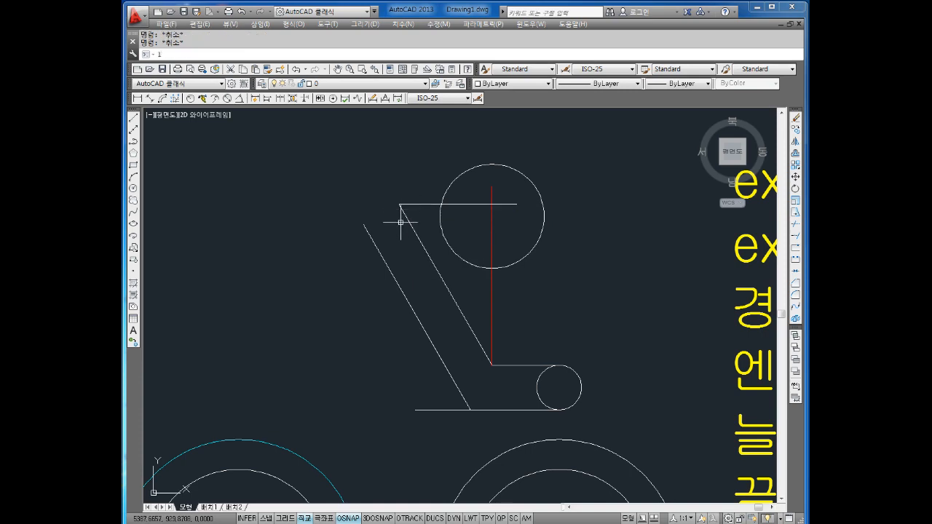
key("Return")
left_click(399, 204)
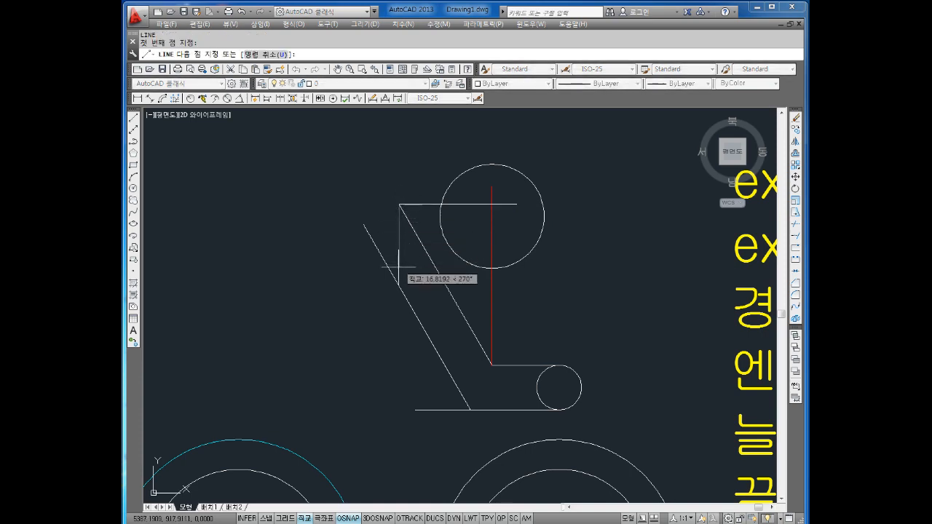
left_click(399, 380)
key("Escape")
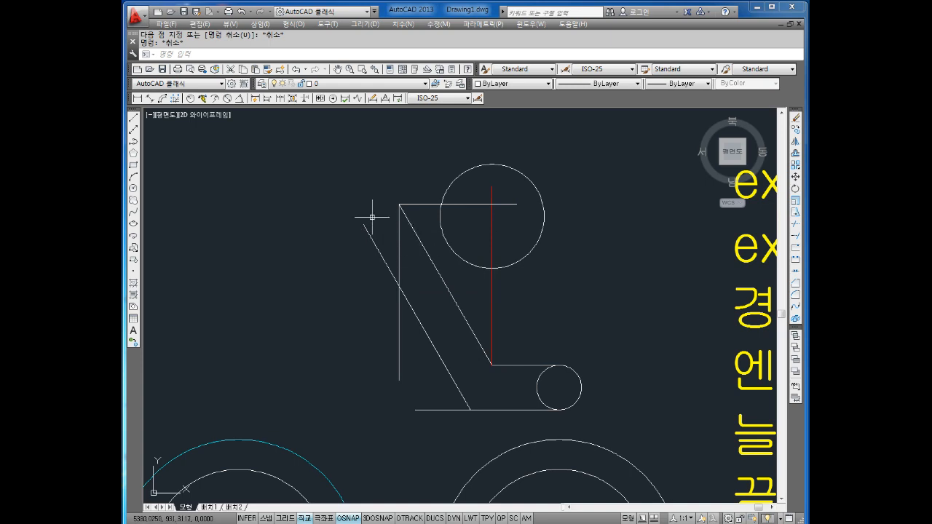
Stretch the white vertical line's lower end straight down to just above the small circle between the two large circles
scroll(394, 232, "down", 4)
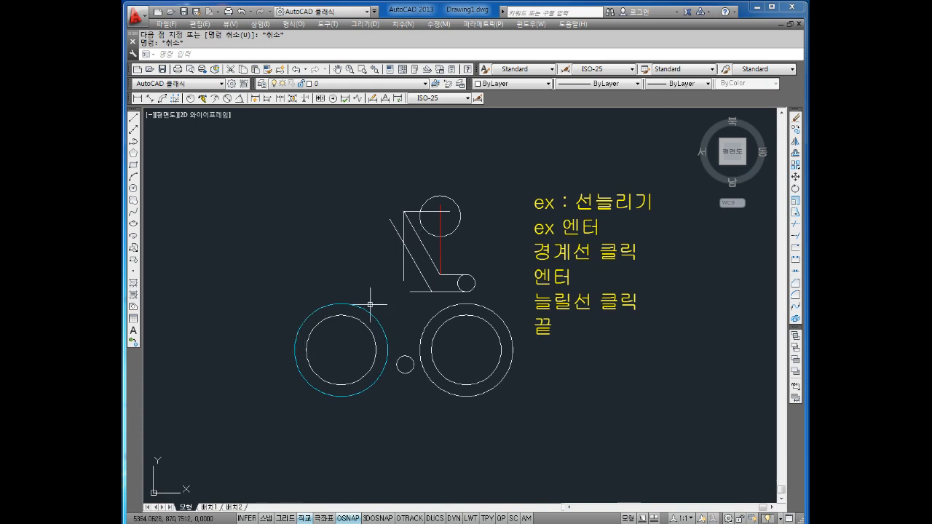
key("Escape")
left_click(406, 267)
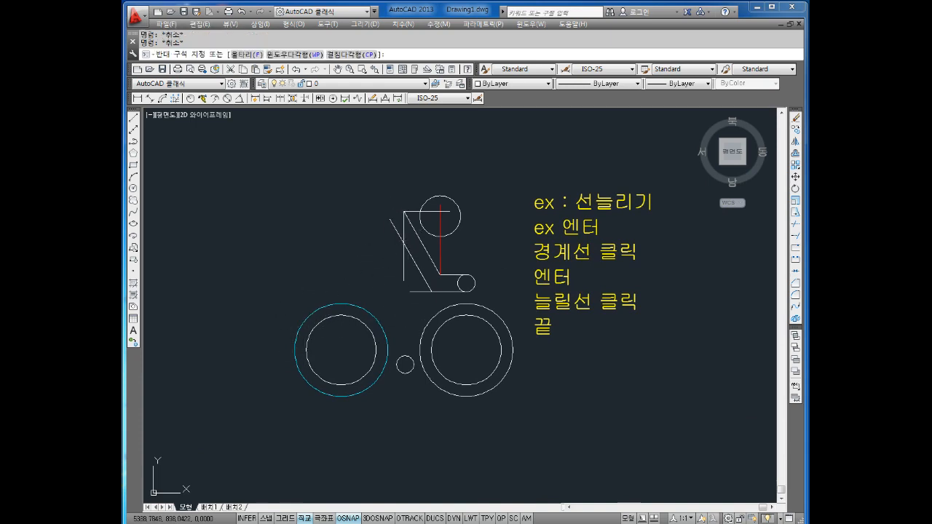
left_click(387, 243)
left_click(404, 279)
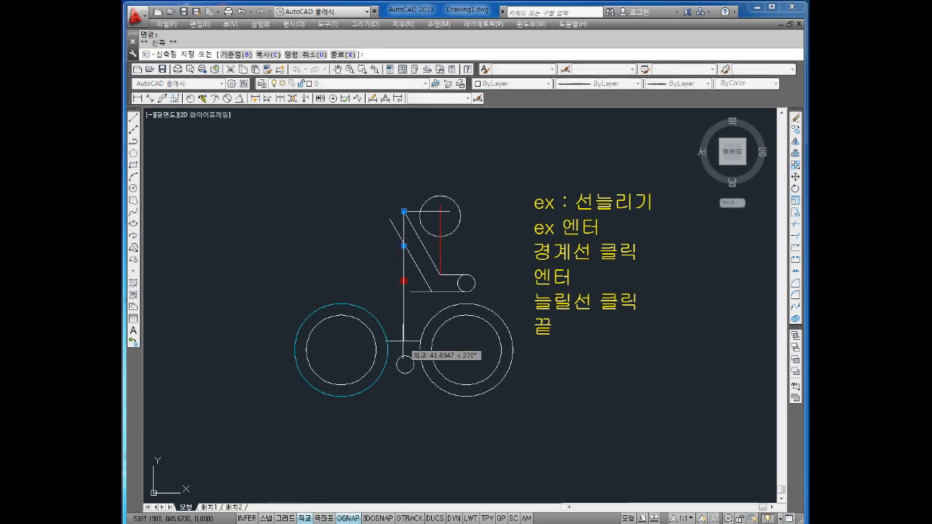
key("Escape")
Draw a horizontal line about 80 units long from beyond the white vertical line across the cyan circle's upper part
type("l")
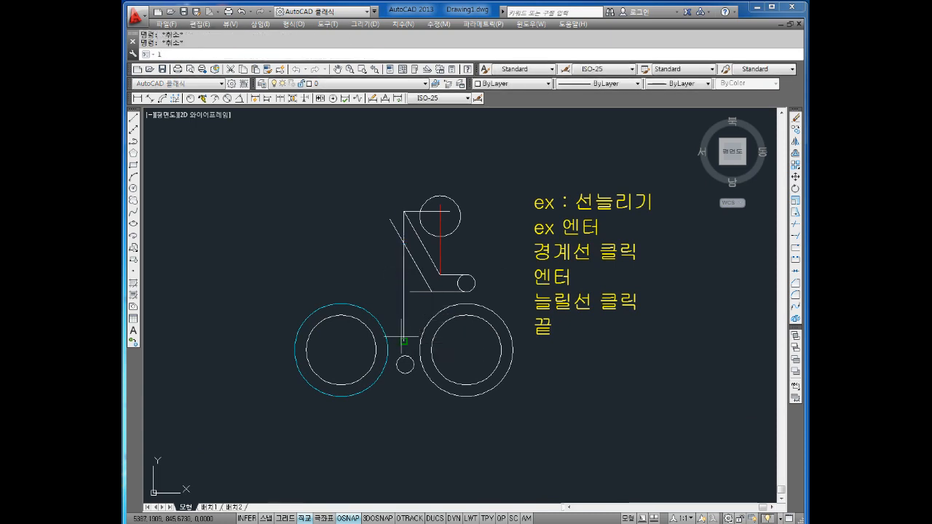
key("Return")
left_click(415, 311)
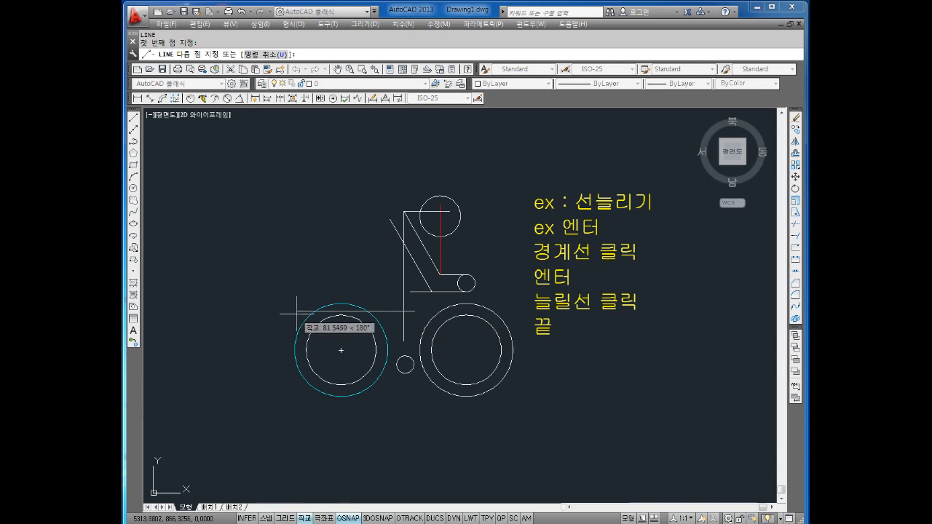
left_click(301, 311)
key("Escape")
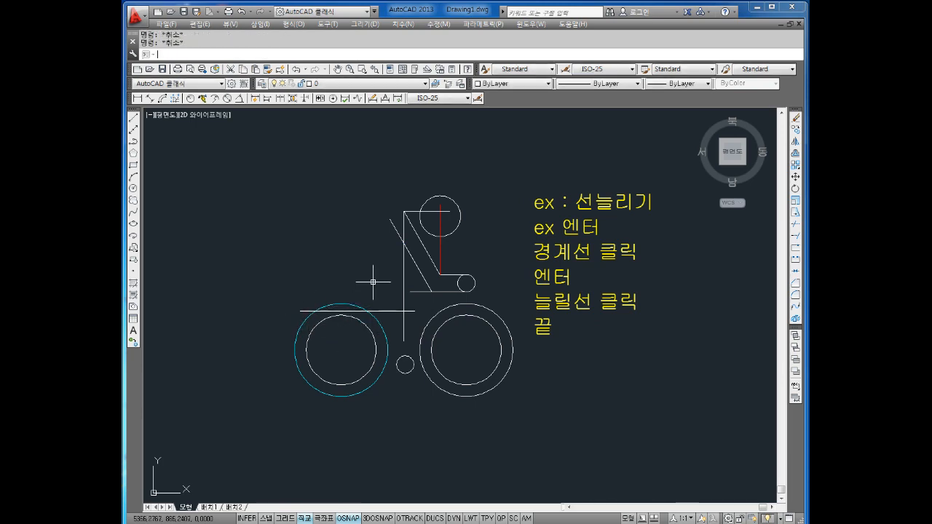
Draw a slanted line from where the horizontal line crosses the cyan circle's upper left to the inner slanted line's upper end
type("l")
key("Return")
left_click(315, 311)
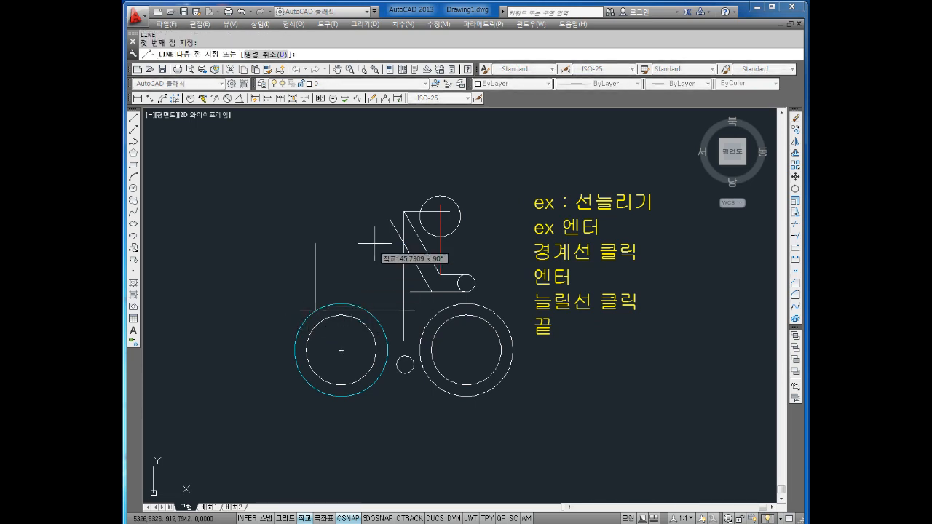
left_click(404, 212)
key("Escape")
scroll(399, 240, "up", 4)
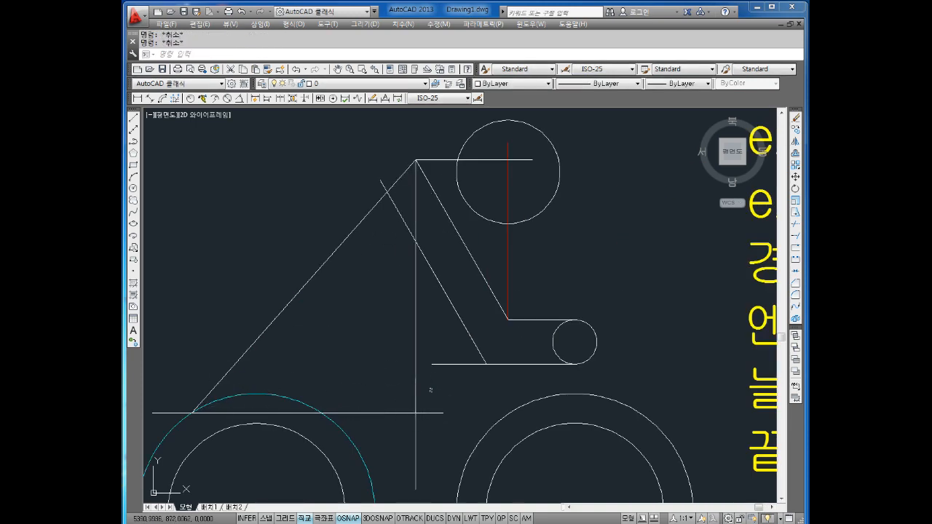
Delete the horizontal line across the cyan circle and the long white vertical line
left_click(430, 386)
left_click(412, 427)
key("Delete")
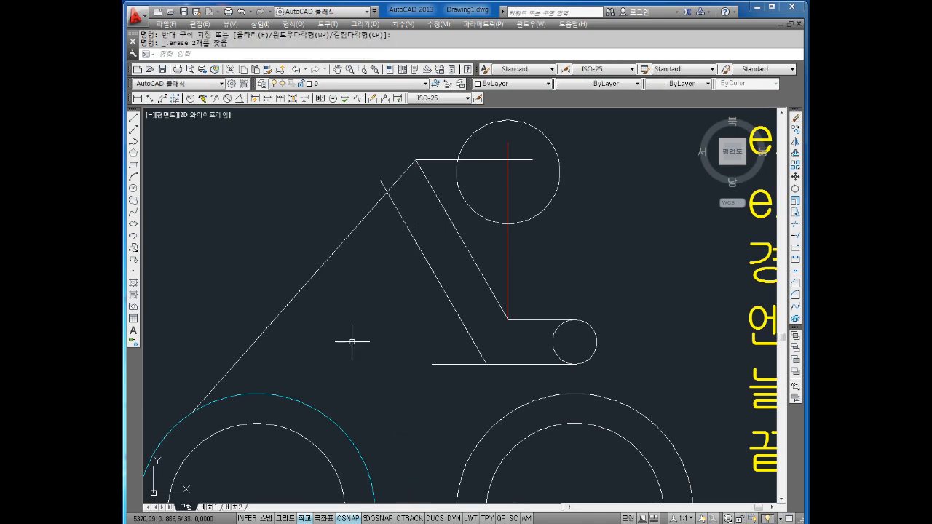
Delete the slanted line joining the cyan circle to the inner slanted line's upper end
middle_click_drag(352, 342, 354, 324)
scroll(360, 300, "down", 2)
key("Escape")
left_click(362, 298)
left_click(338, 271)
key("Delete")
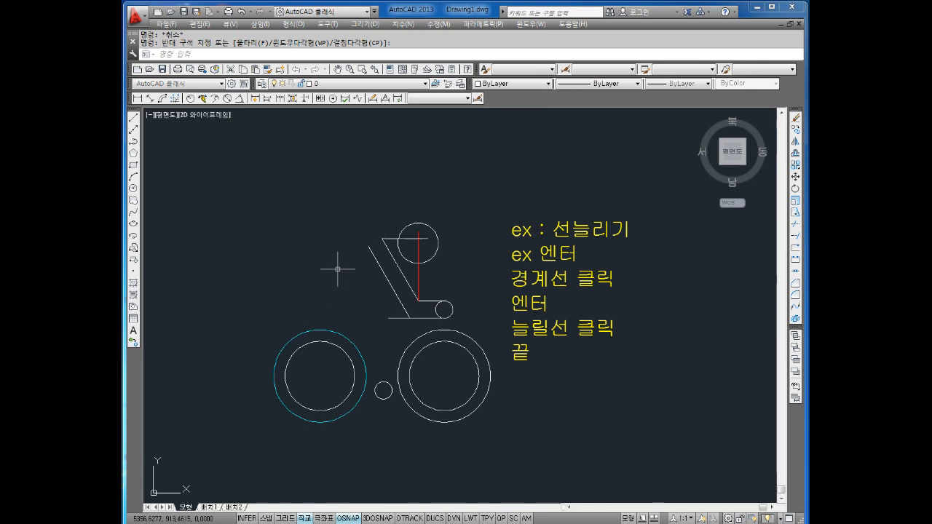
Delete the red vertical line and the horizontal line running through the upper circle
left_click(418, 278)
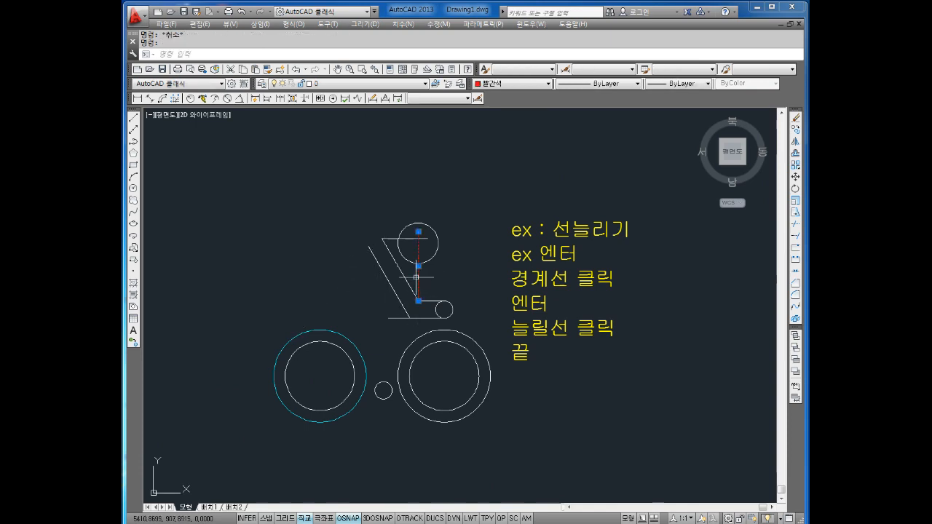
key("Delete")
left_click(414, 237)
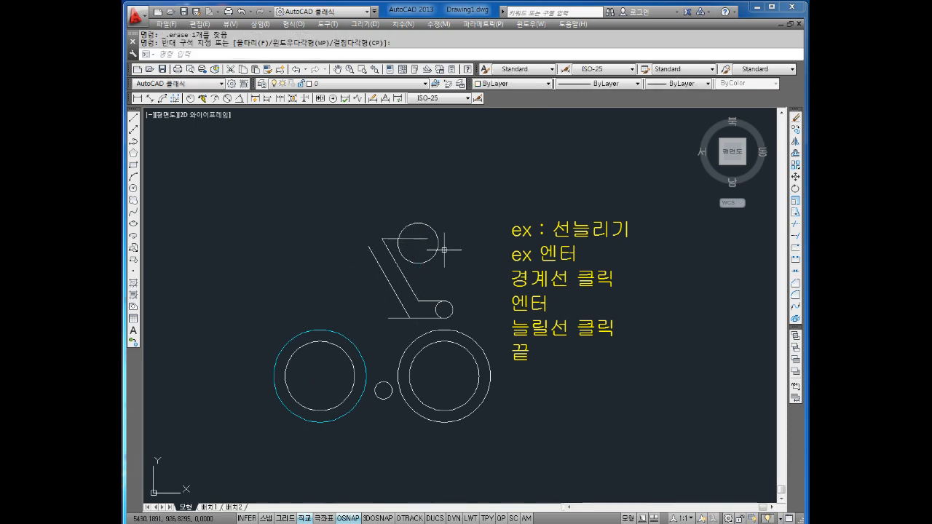
left_click(424, 234)
left_click(410, 248)
key("Delete")
Trim the lower horizontal line's overhang beyond the outer slanted line
middle_click_drag(403, 293, 432, 264)
type("tr")
key("Return")
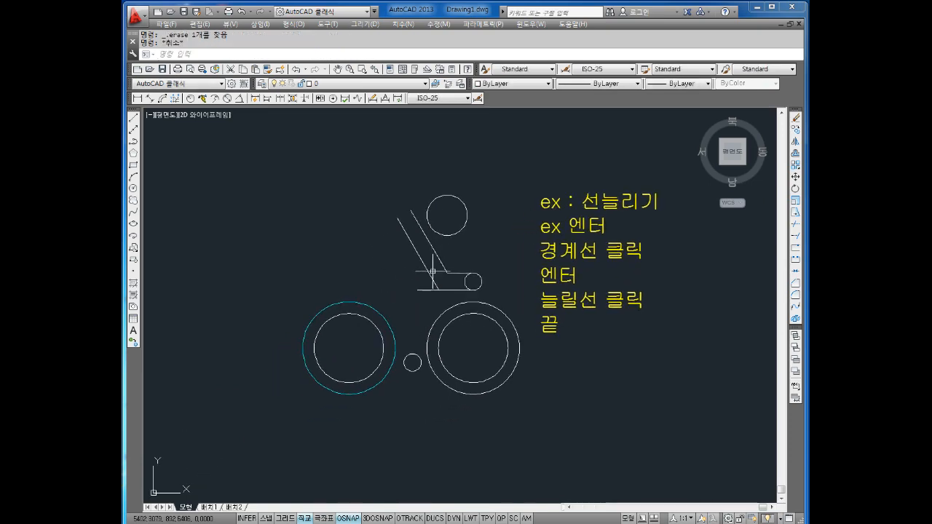
key("Return")
left_click(420, 290)
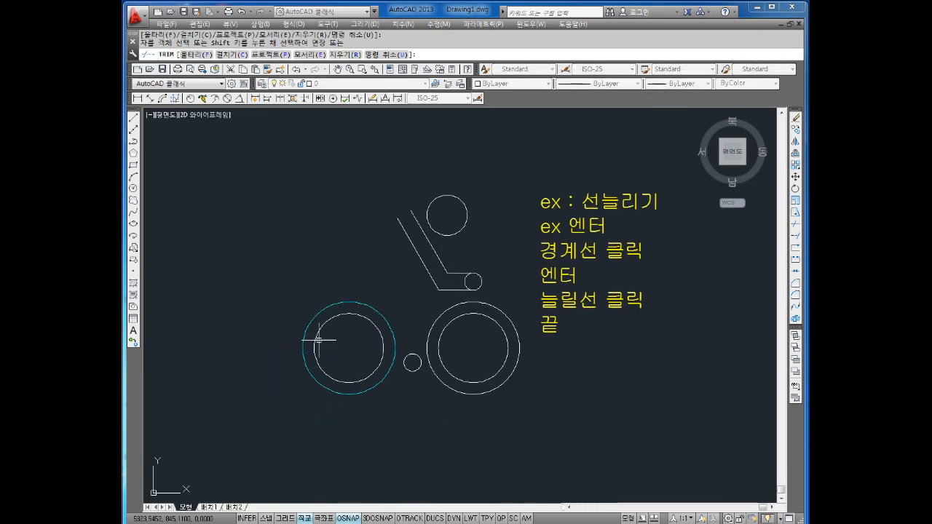
key("Escape")
Draw a line 100 units long at 45°, tangent to the cyan circle's upper left side
scroll(319, 328, "up", 2)
middle_click_drag(349, 301, 361, 290)
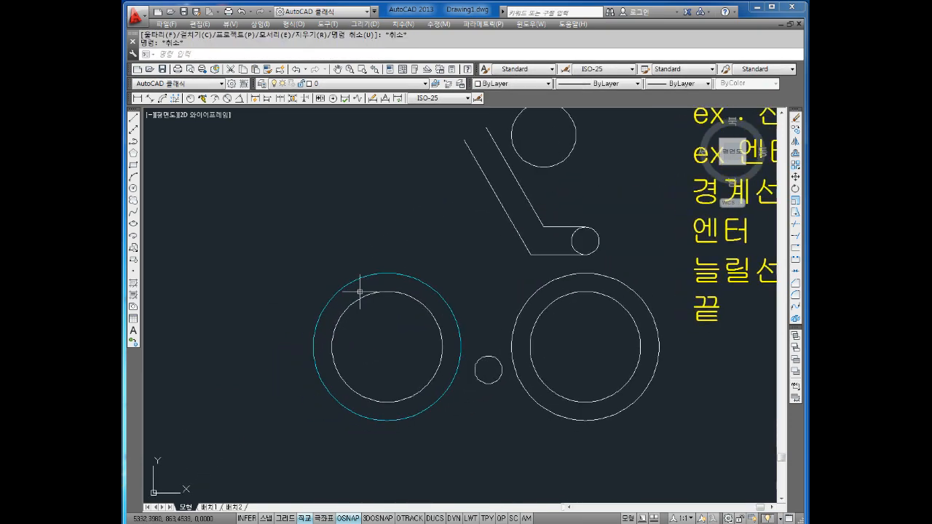
key("Escape")
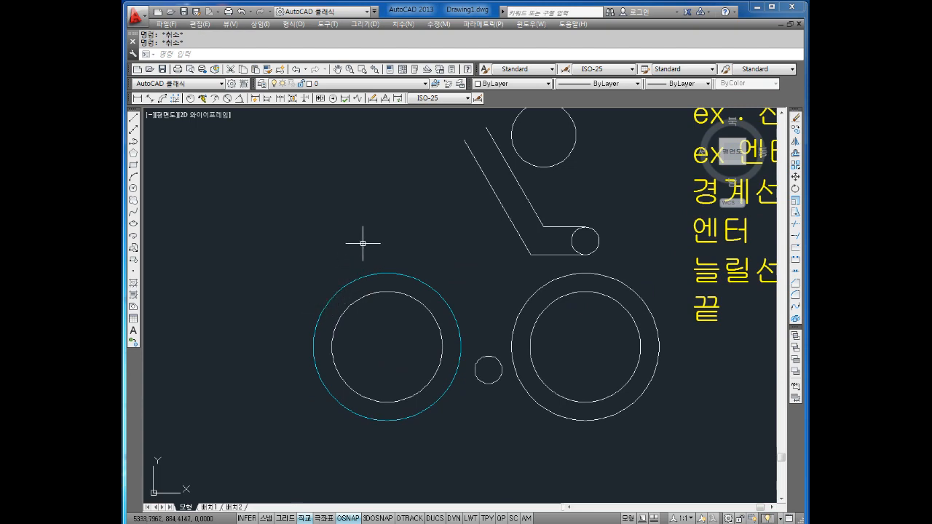
middle_click_drag(403, 257, 408, 289)
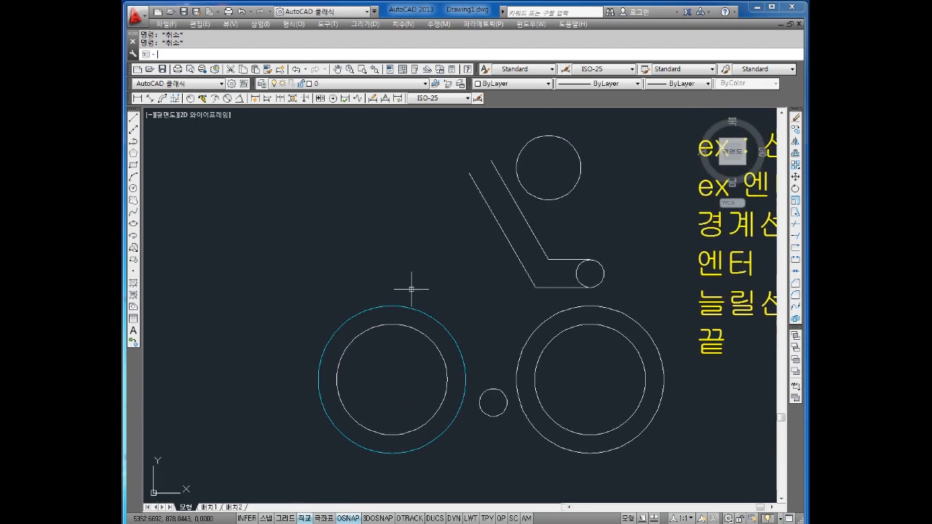
type("l")
key("Return")
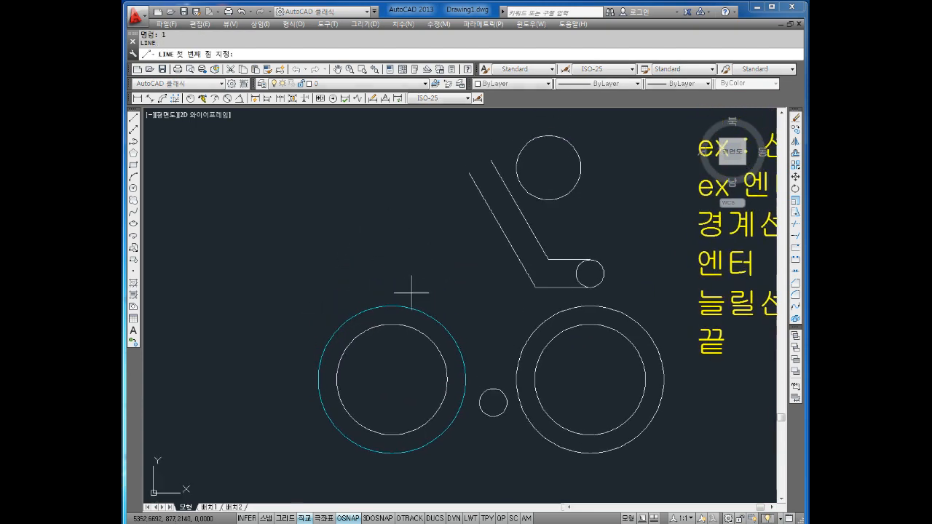
right_click(325, 248, "shift")
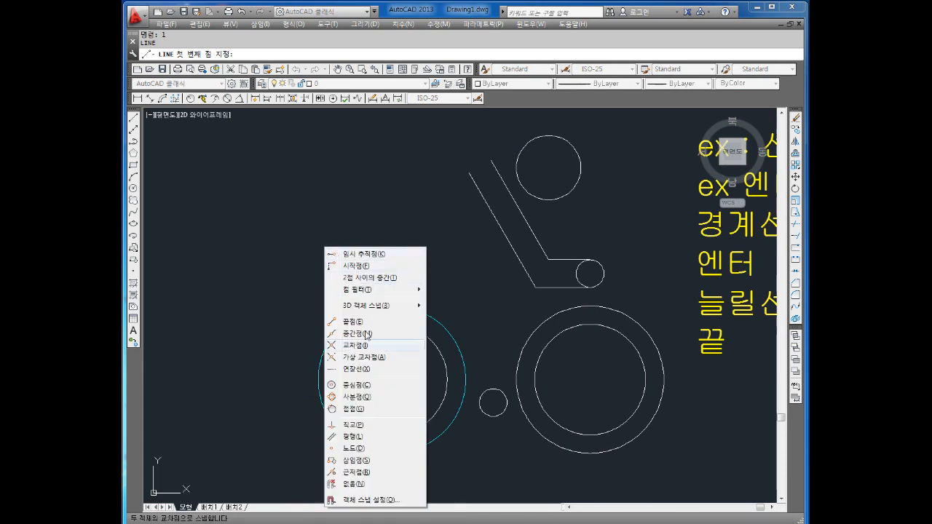
left_click(351, 409)
left_click(333, 337)
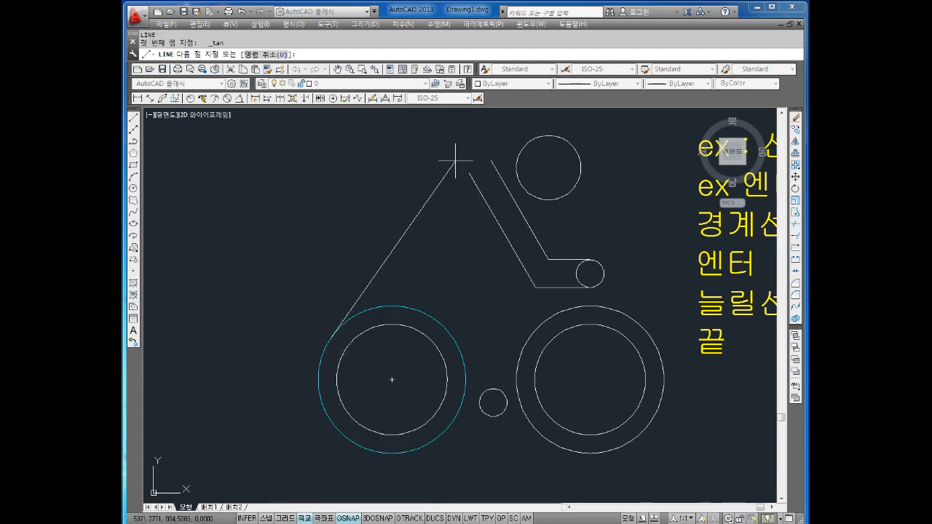
type("@100")
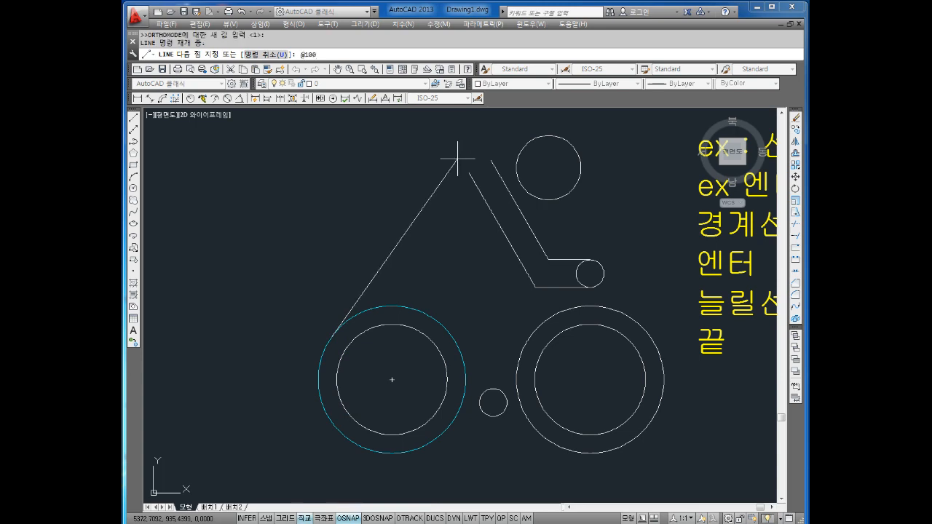
key("Return")
key("Escape")
key("Escape")
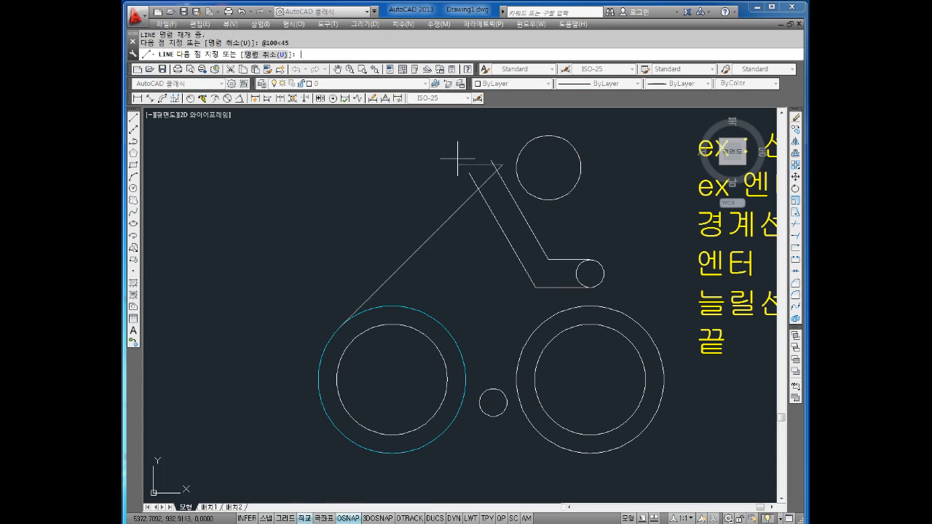
Dimension the angle between the 45° line and the right-hand slanted line, placing the dimension arc below their intersection
middle_click_drag(493, 294, 447, 315)
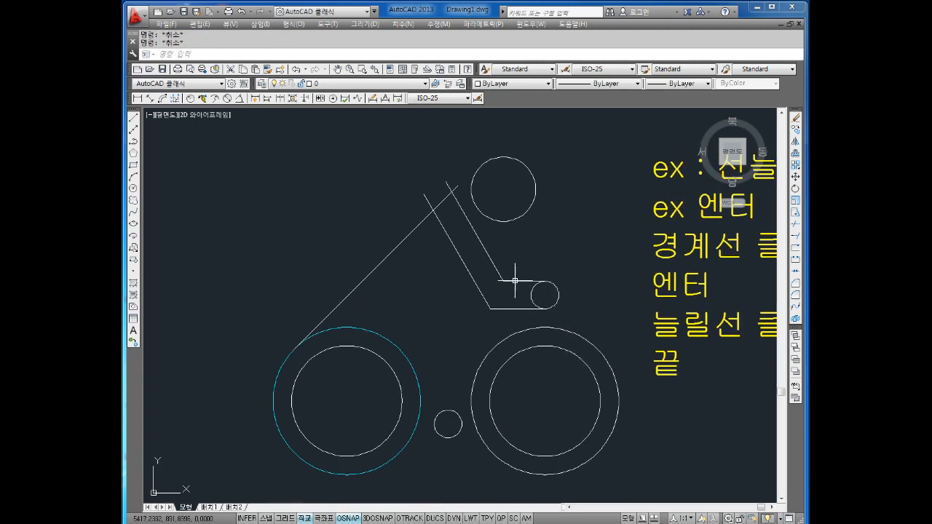
scroll(422, 245, "up", 2)
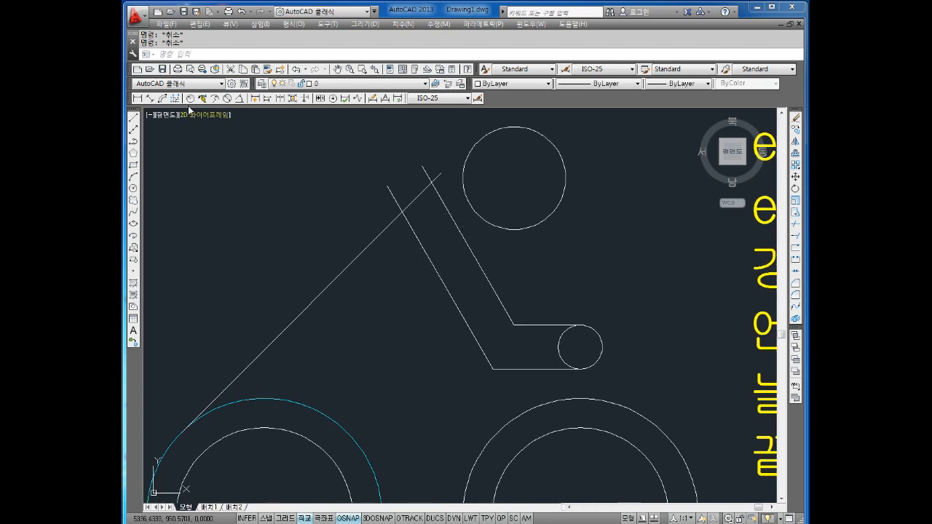
left_click(237, 99)
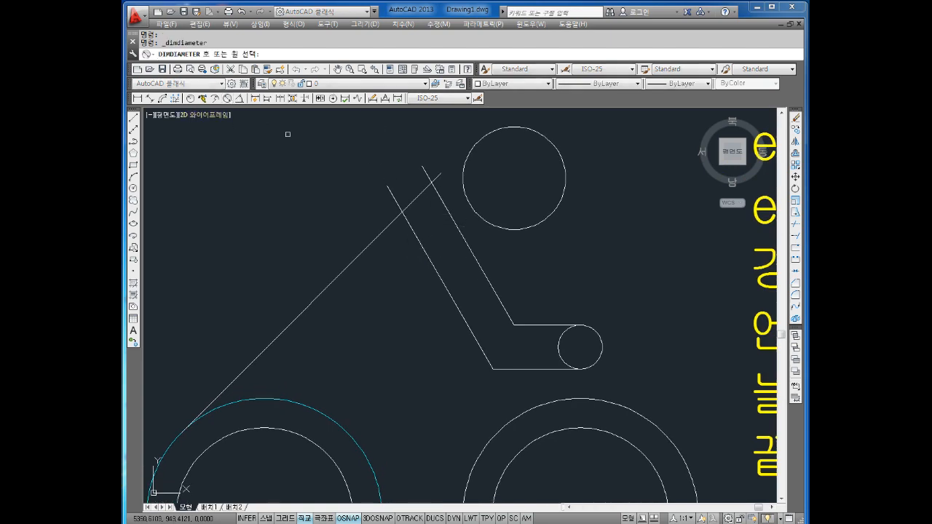
left_click(392, 211)
left_click(453, 219)
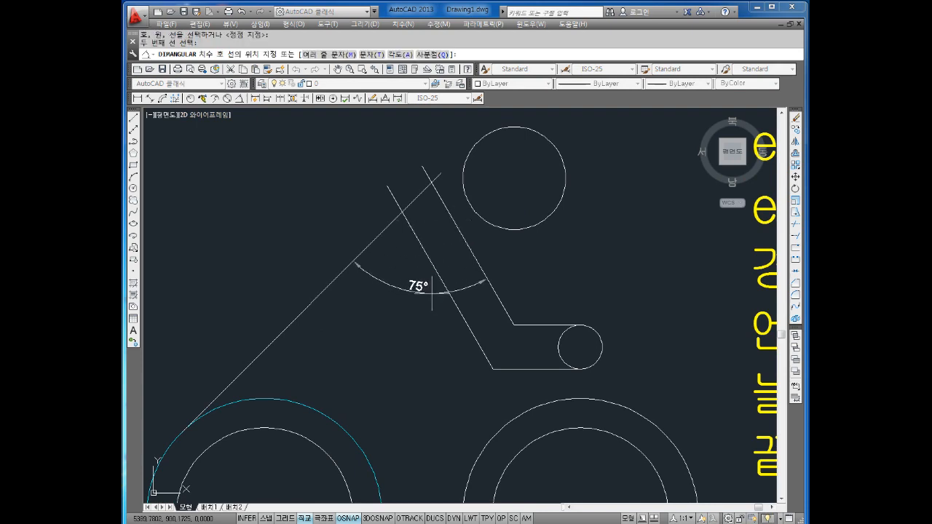
left_click(432, 320)
Dimension the angle between the right-hand slanted line and the upper horizontal line that meets the small circle
key("space")
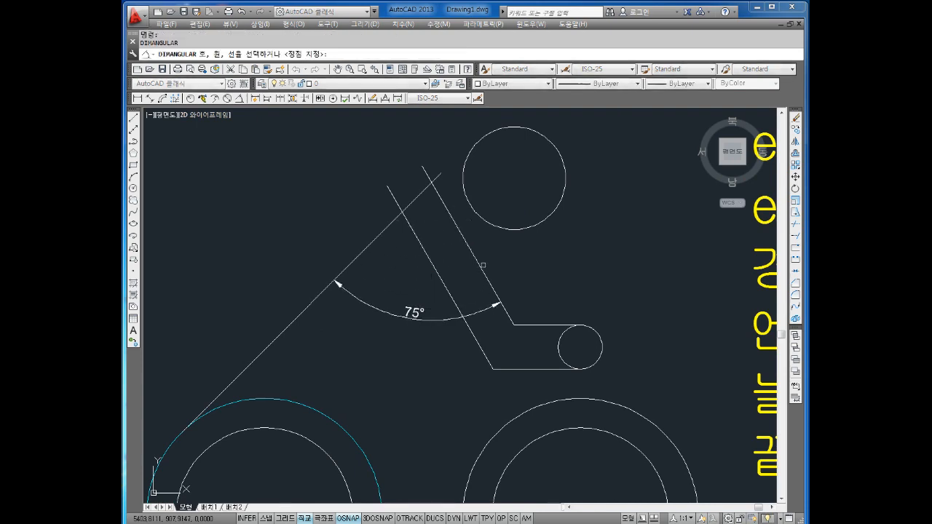
left_click(481, 265)
left_click(537, 323)
left_click(552, 256)
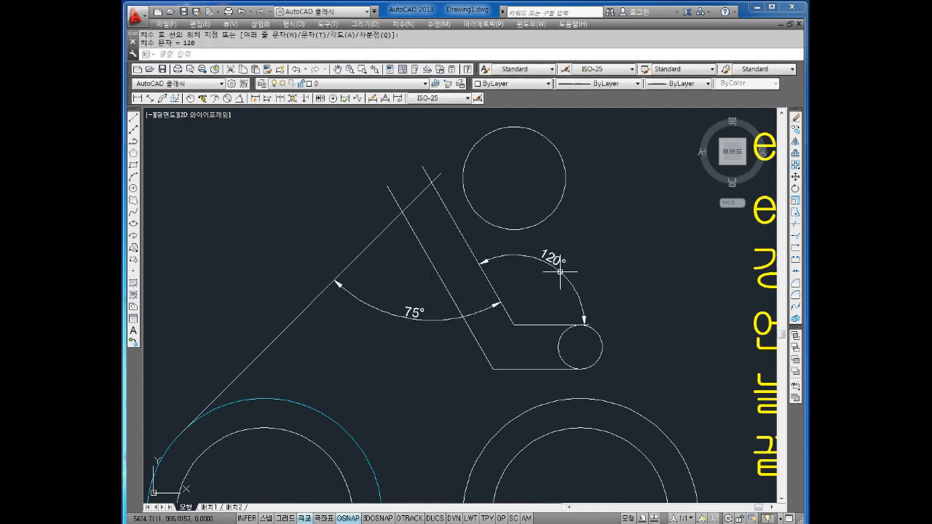
scroll(485, 267, "down", 2)
key("space")
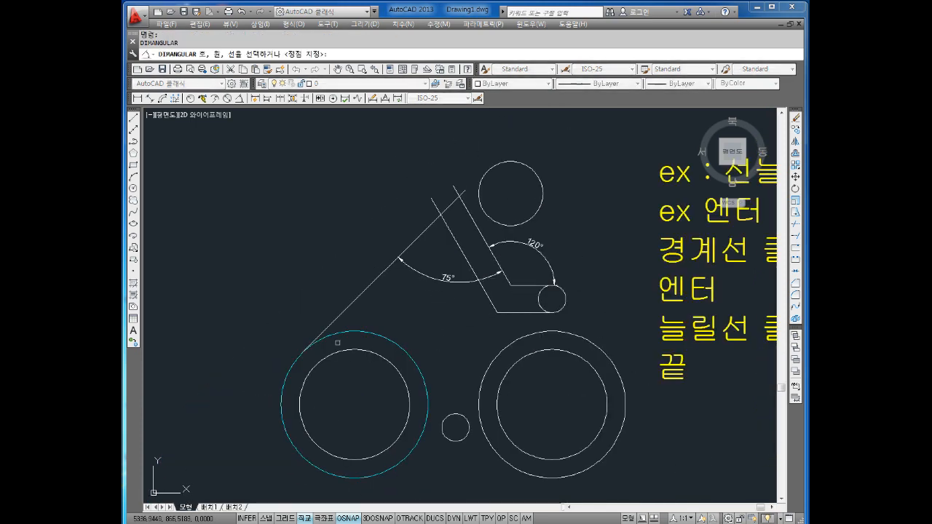
key("Escape")
Draw a horizontal reference line rightward from the 45° line's tangent point, ending beyond the cyan circle's right side
type("l")
key("Return")
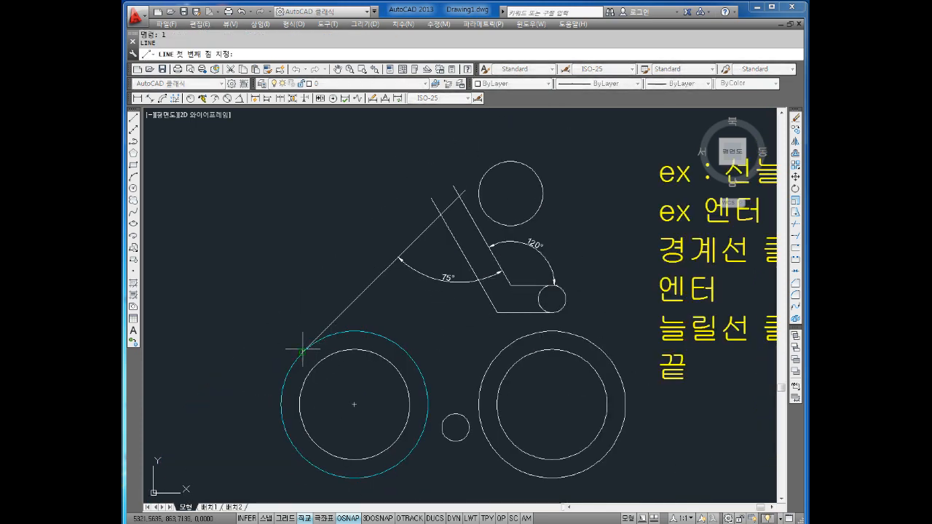
left_click(304, 352)
left_click(466, 352)
key("Escape")
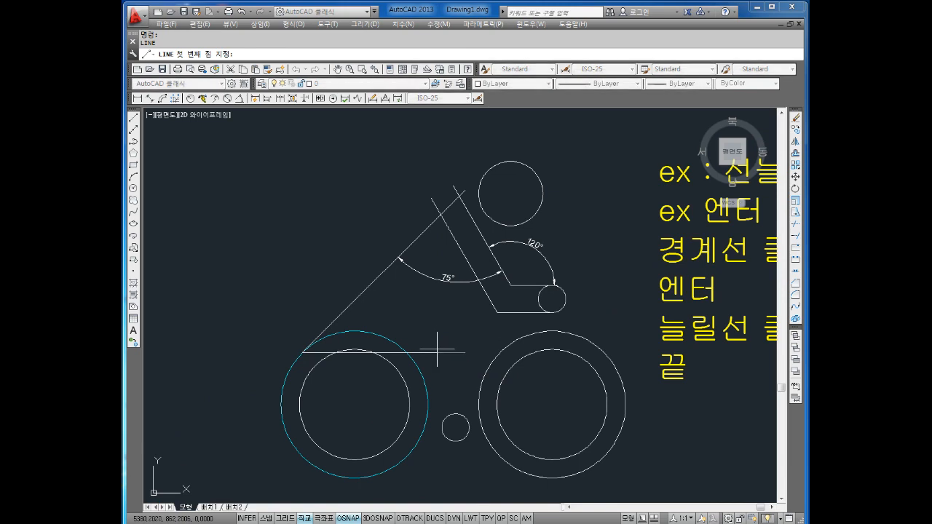
key("Escape")
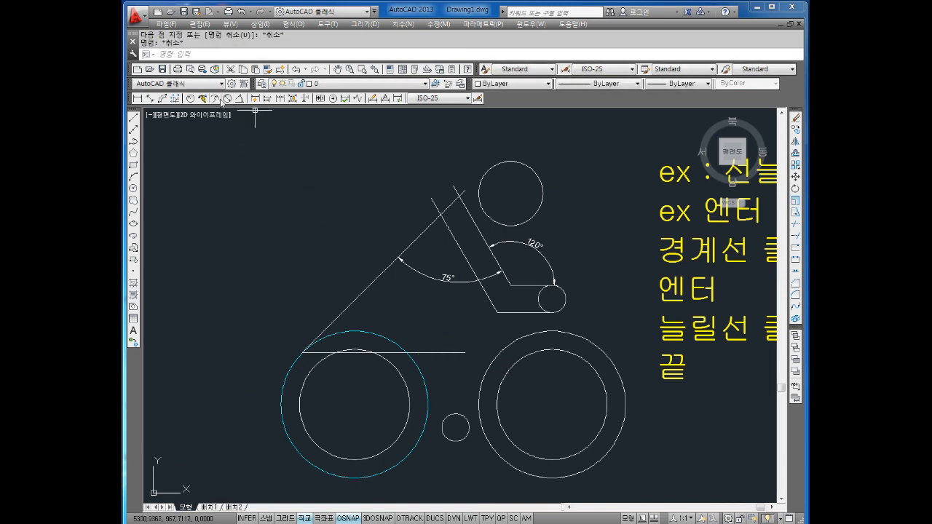
Dimension the angle between the tangent line and the horizontal reference line drawn from its lower end
left_click(245, 102)
left_click(364, 292)
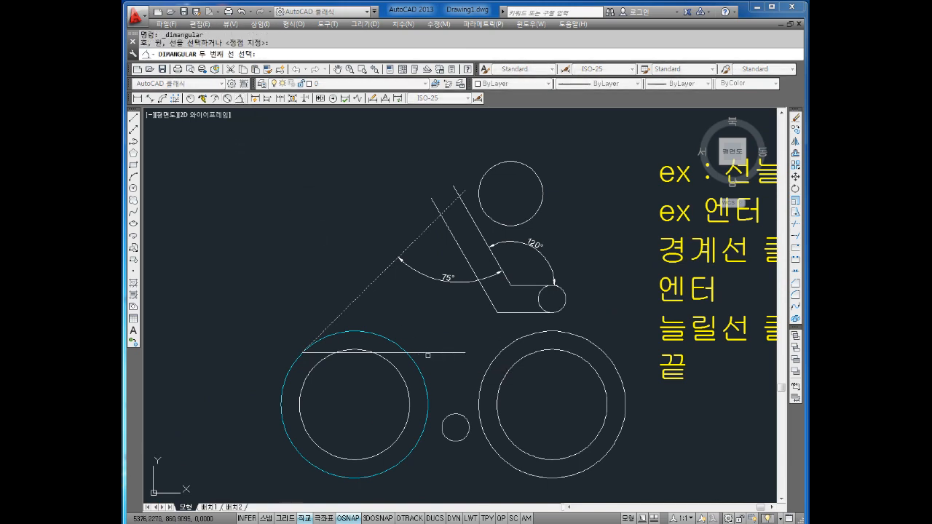
left_click(430, 351)
left_click(425, 310)
key("Escape")
key("Escape")
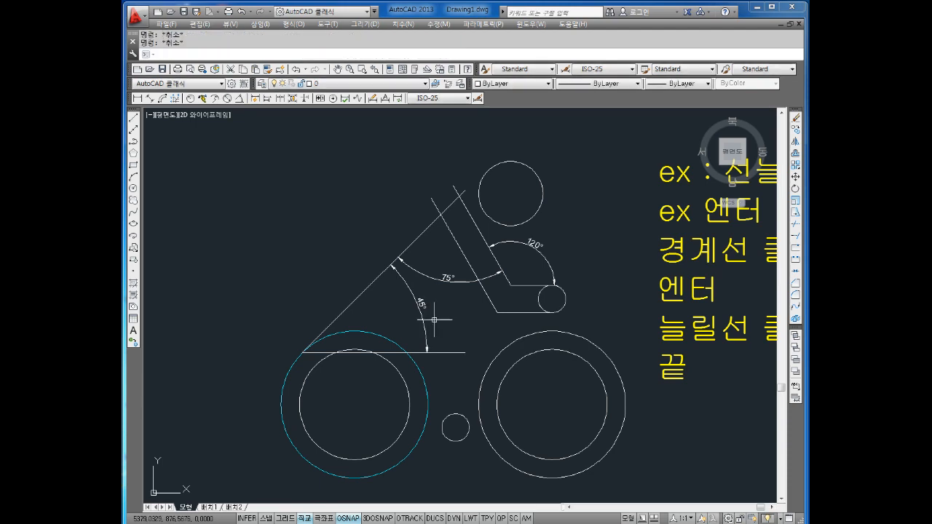
Delete the angular dimension at the tangent point and the horizontal reference line crossing the cyan circle
left_click(422, 308)
key("Delete")
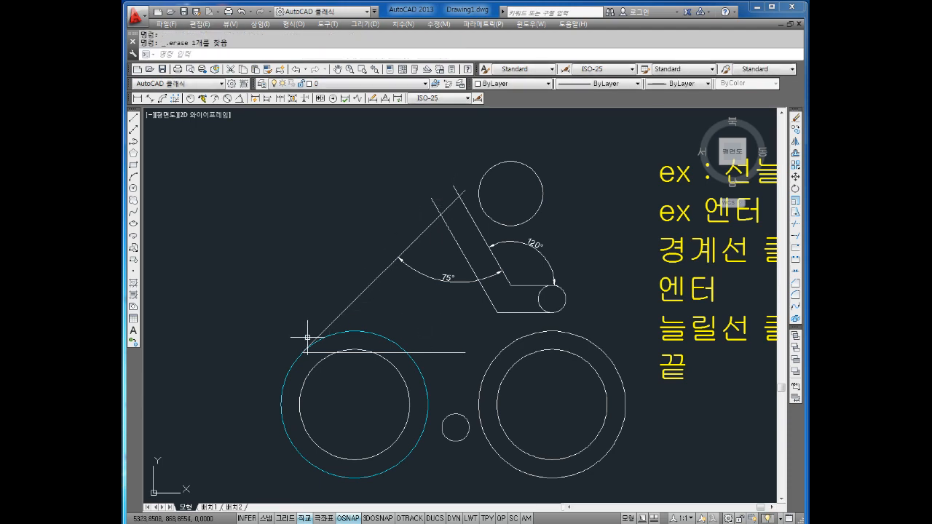
key("Escape")
key("Escape")
left_click(462, 340)
left_click(445, 366)
key("Delete")
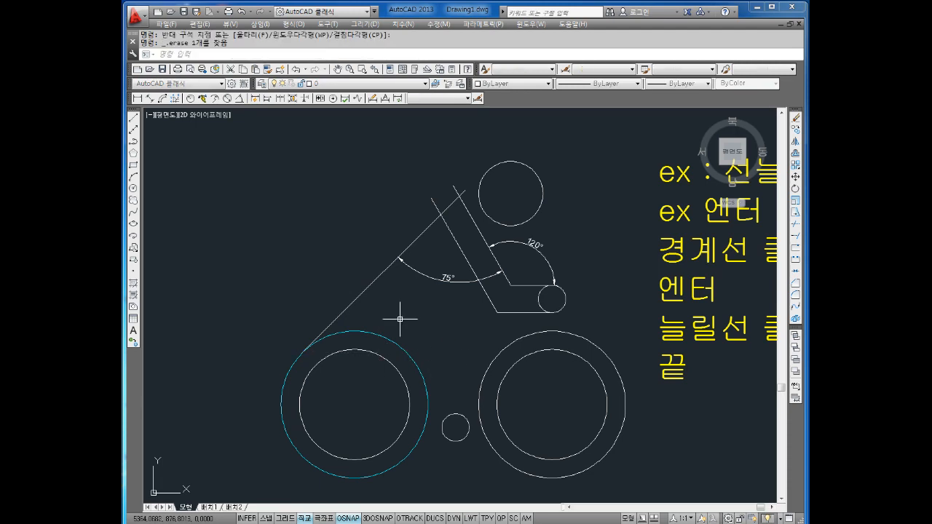
left_click(384, 300)
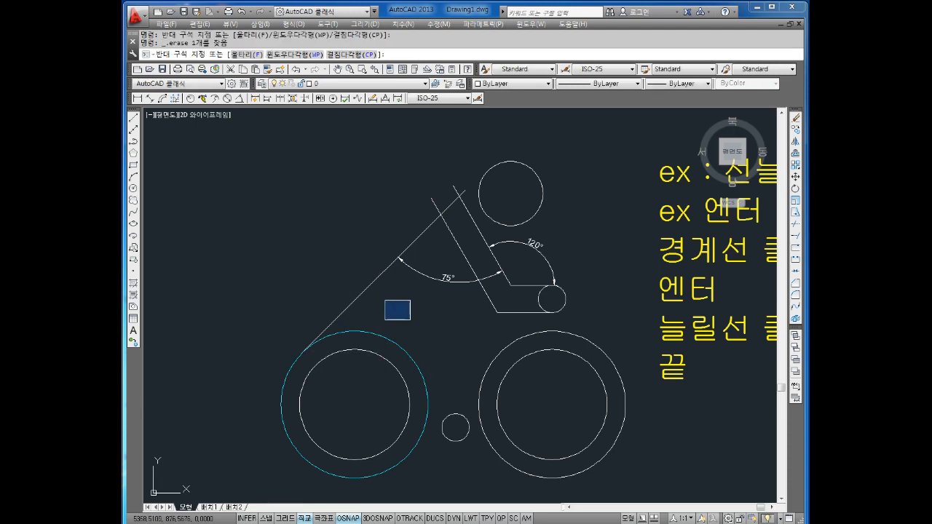
left_click(409, 316)
key("Escape")
key("Escape")
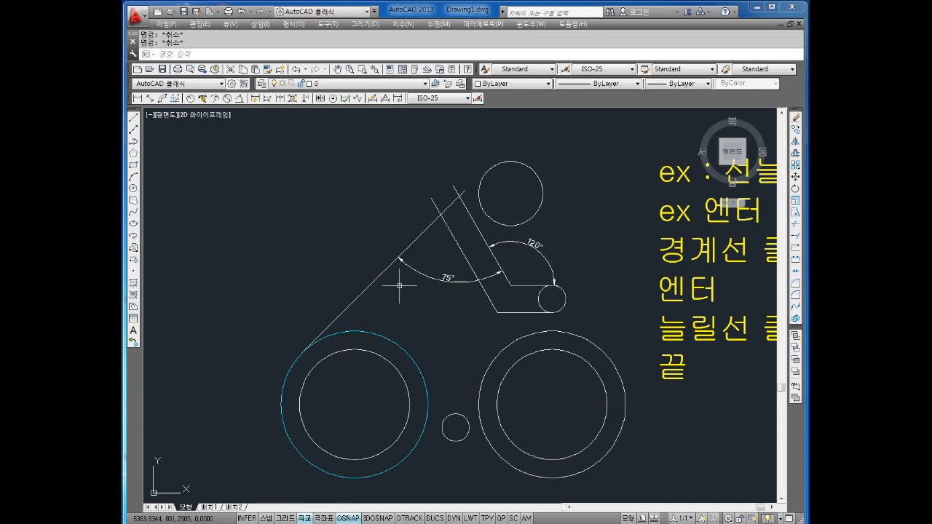
Delete the two remaining angular dimensions, 75° and 120°, attached to the right-hand slanted line
middle_click_drag(393, 268, 391, 260)
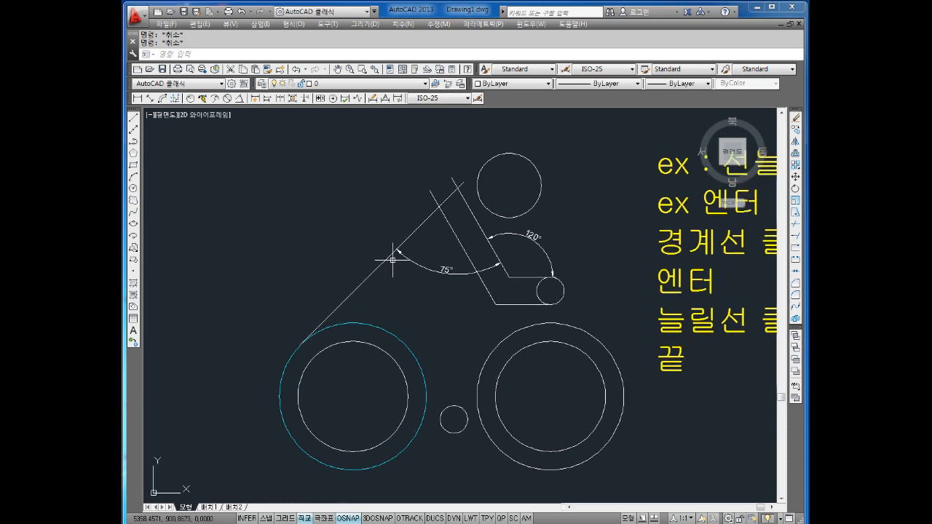
left_click(447, 256)
left_click(428, 295)
key("Delete")
left_click(543, 232)
left_click(522, 248)
key("Delete")
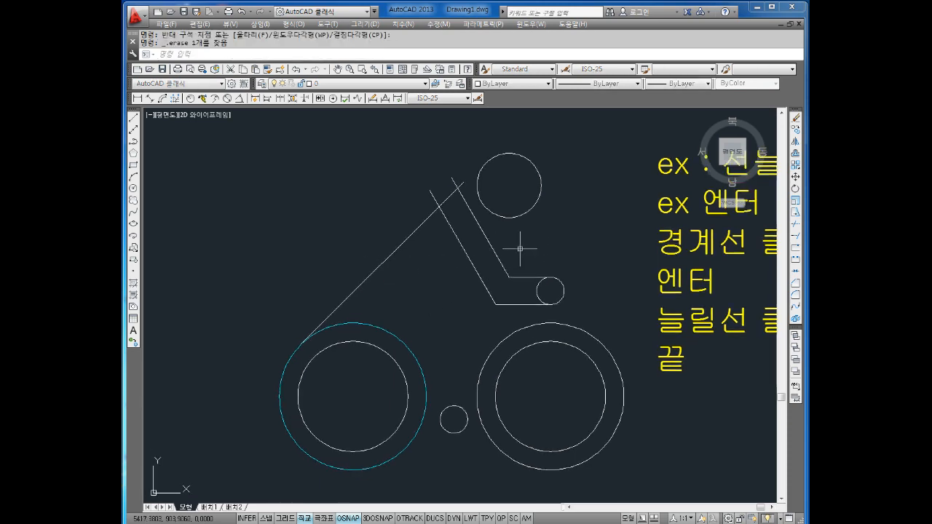
key("Escape")
key("Escape")
Offset the 45° tangent line by 32 towards the lower right, through the cyan circle's centre
type("o")
key("Return")
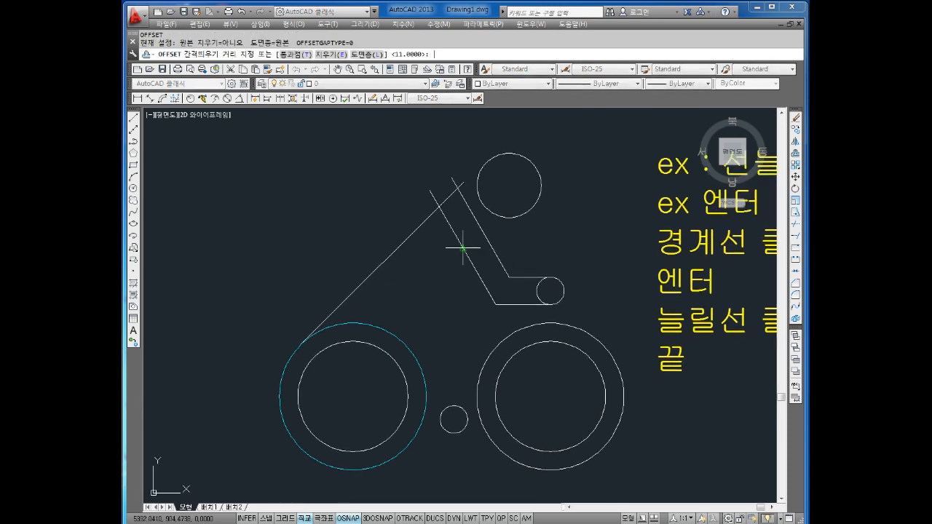
type("32")
key("Return")
left_click(402, 242)
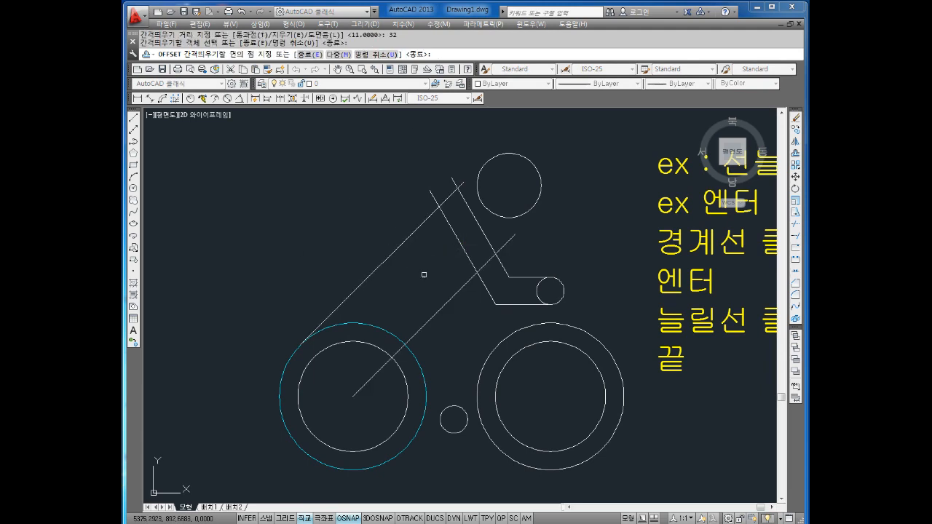
left_click(476, 288)
key("Escape")
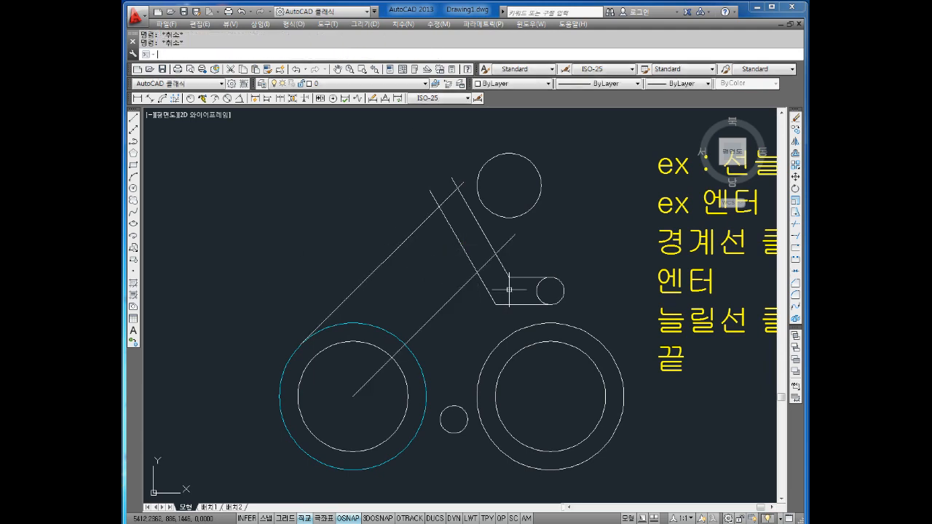
Trim the overhanging ends of both 45° lines and both slanted lines, and remove the left-hand slanted line's segment between the 45° lines
type("tr")
key("Return")
key("Return")
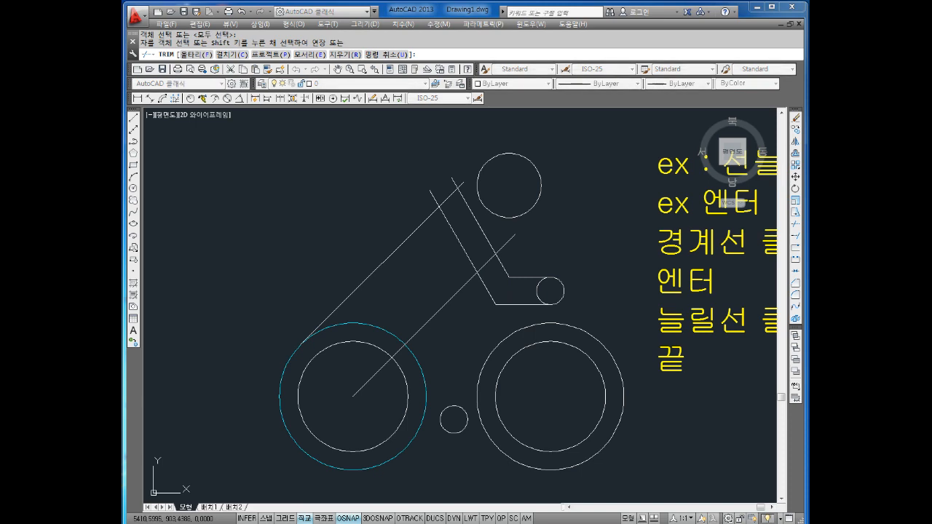
left_click(500, 234)
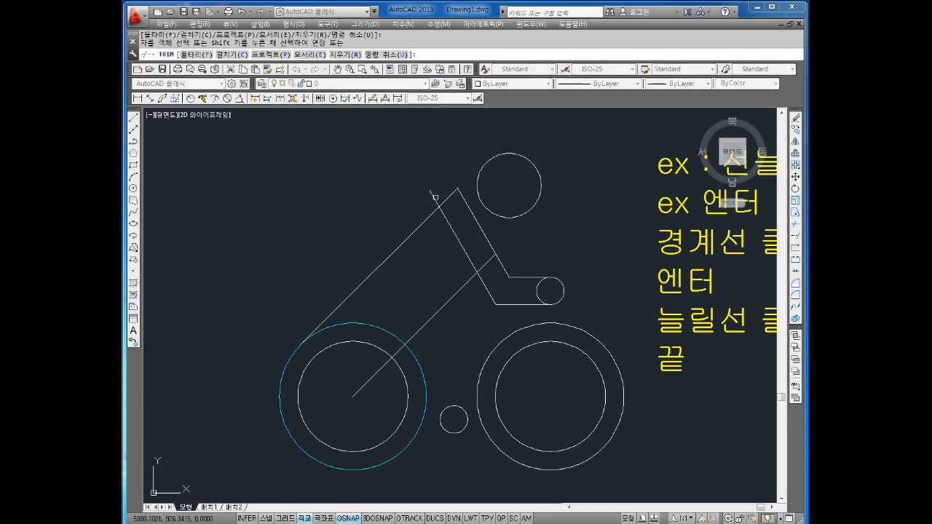
left_click(466, 248)
key("Escape")
key("Escape")
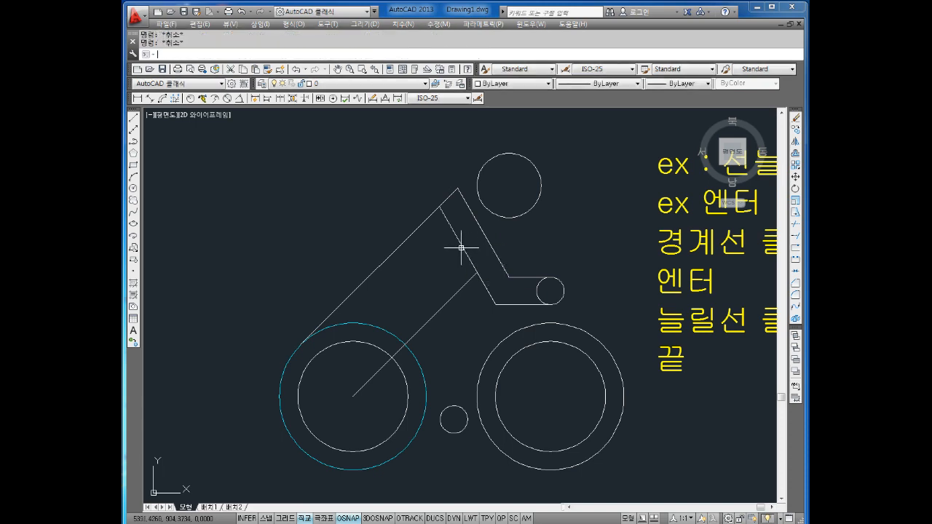
left_click(461, 247)
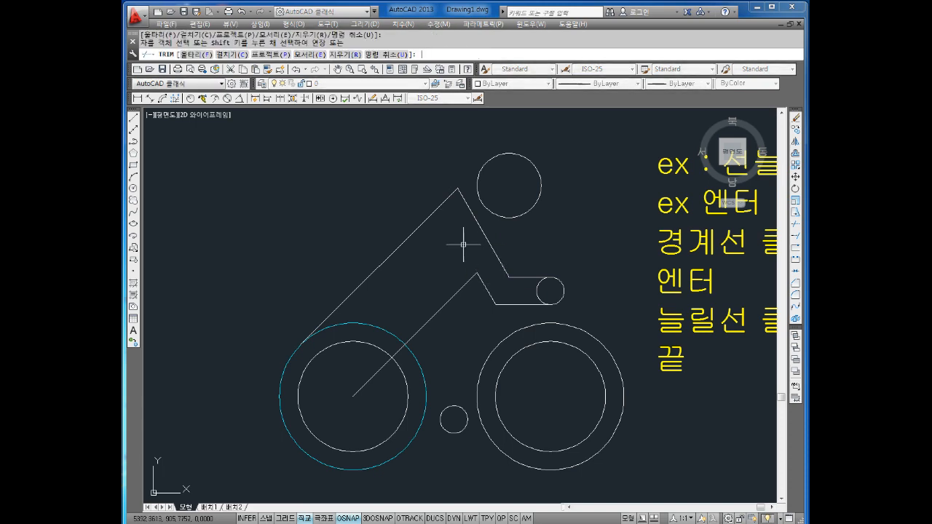
key("Delete")
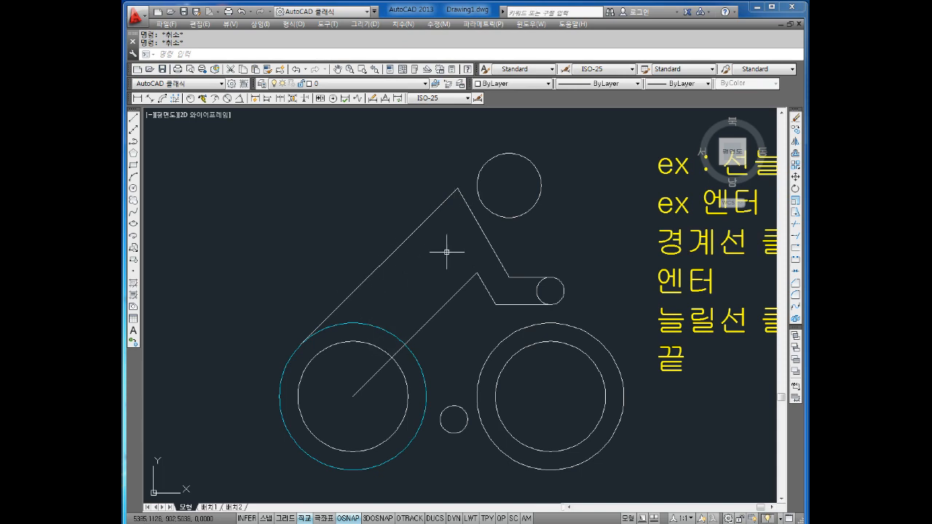
Fillet the top corner between the upper 45° line and the right-hand slanted line with radius 10
key("Return")
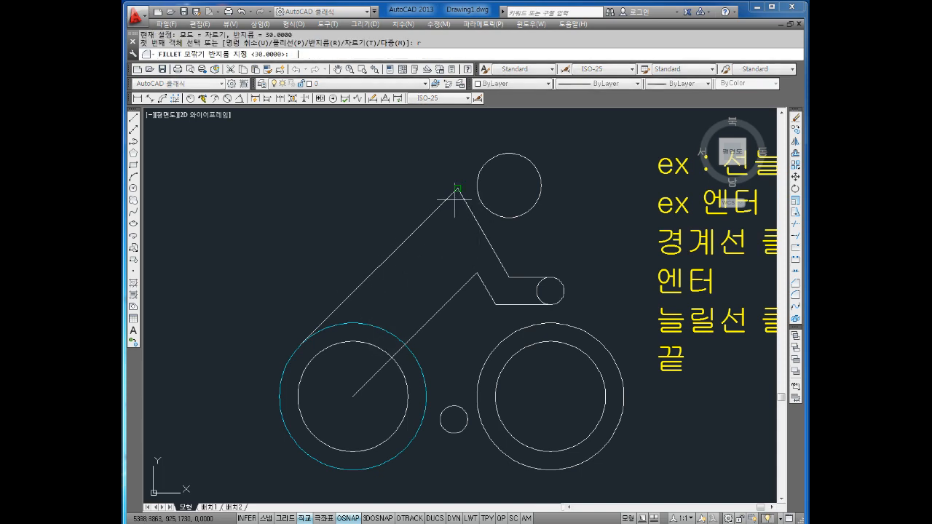
type("r")
key("Return")
type("10")
key("Return")
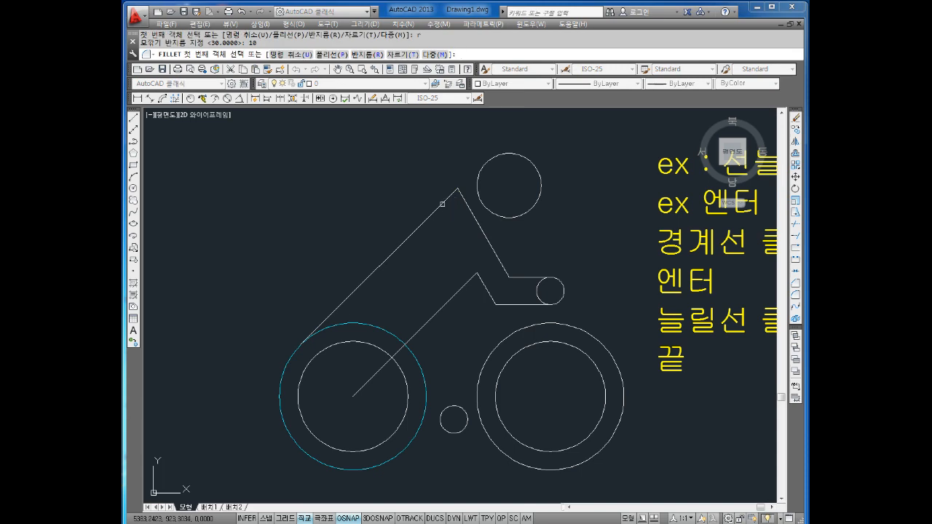
left_click(448, 204)
left_click(469, 208)
key("Escape")
key("Escape")
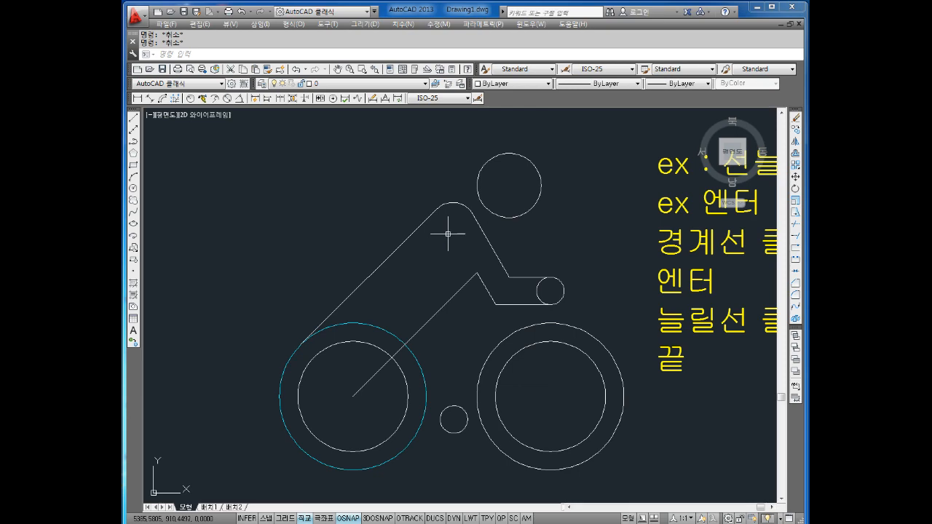
Draw a horizontal line leftward from the centre of the small circle at the arm's end, past the upper 45° line
middle_click_drag(486, 249, 426, 233)
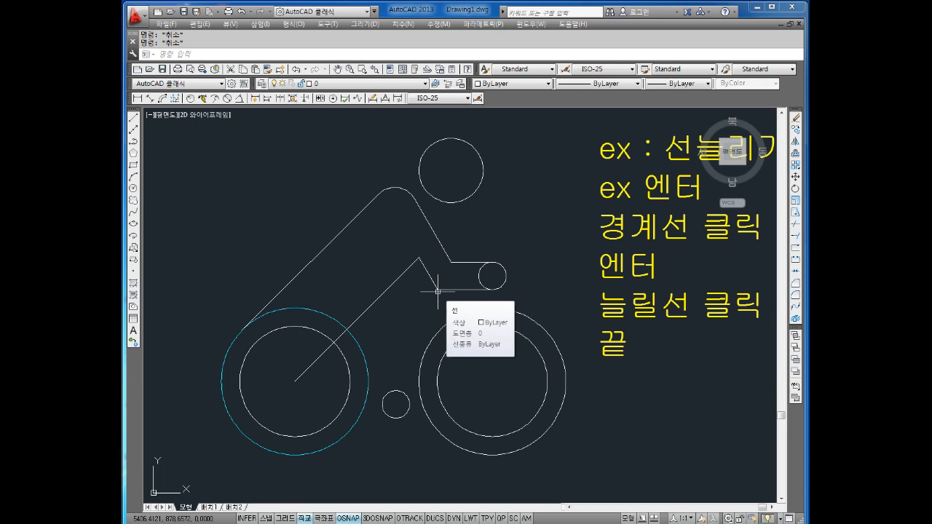
type("l")
key("Return")
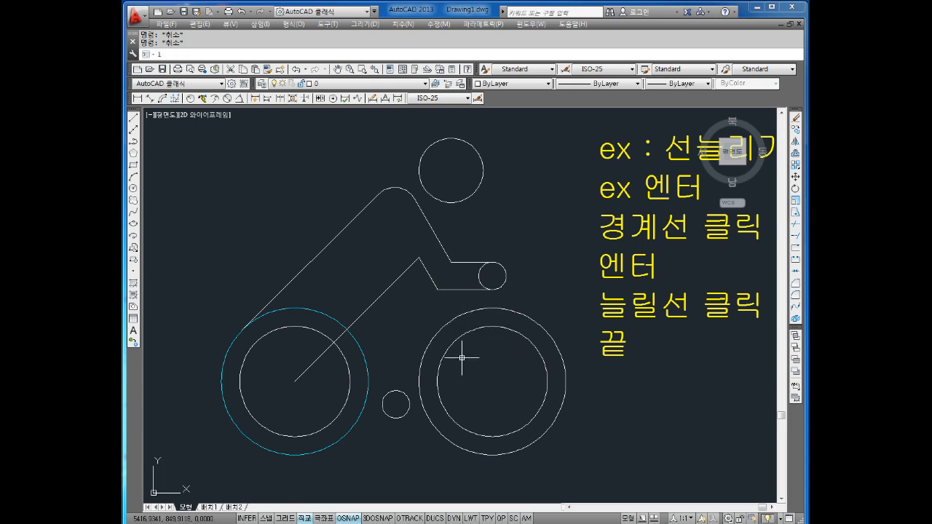
left_click(492, 276)
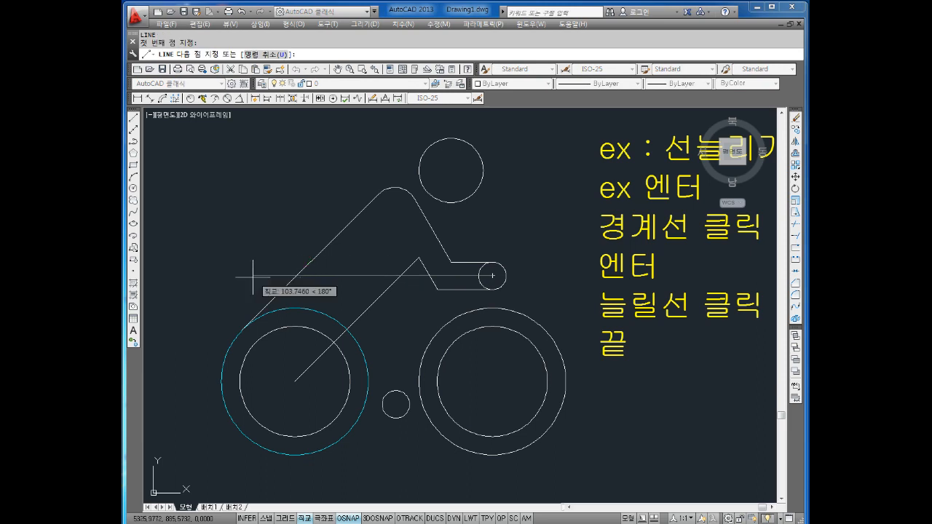
key("Escape")
key("Escape")
key("Escape")
Change the colour of the horizontal line through the small circle's centre to yellow
left_click(335, 270)
left_click(320, 290)
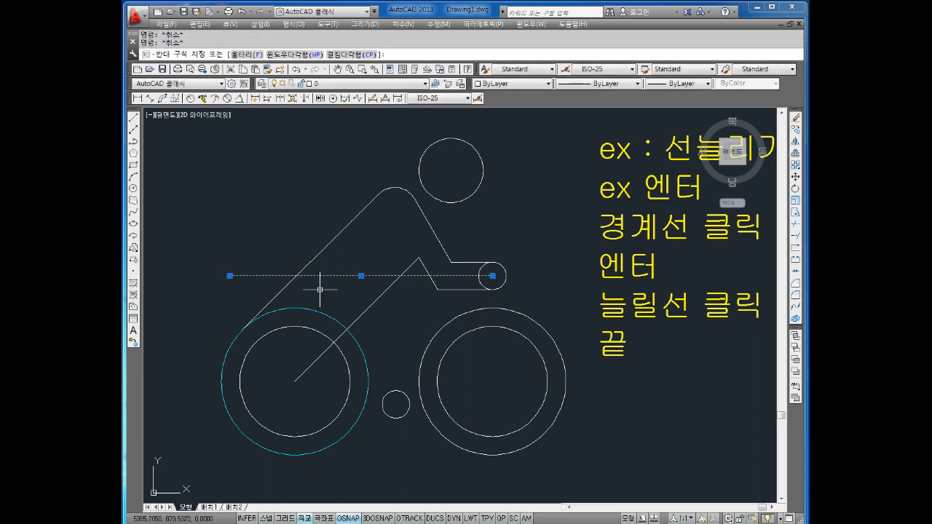
left_click(487, 86)
left_click(493, 120)
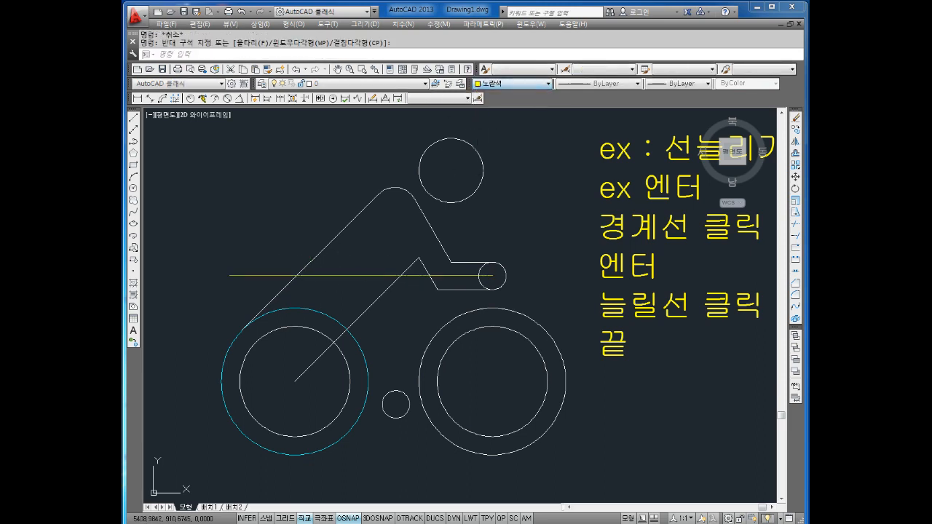
key("Escape")
scroll(323, 300, "up", 2)
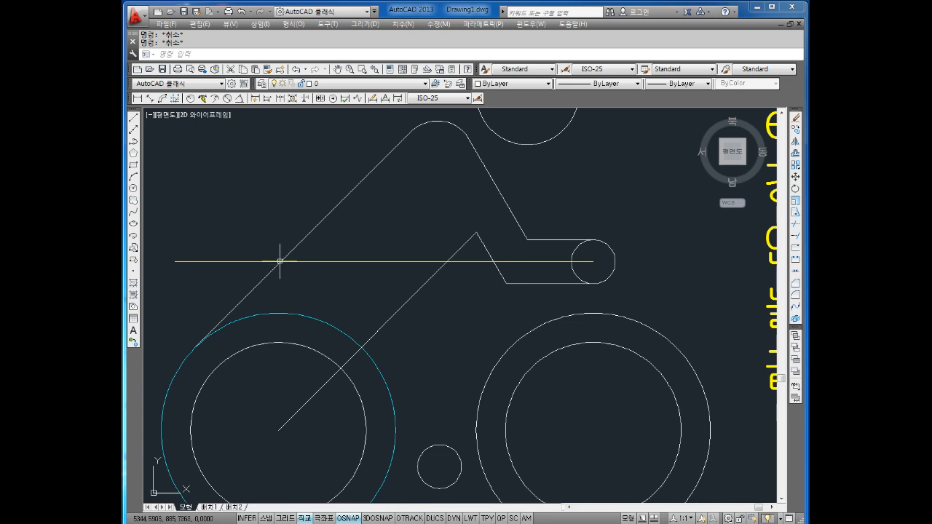
Draw a 50-unit line sloping down-right at 45° from where the yellow horizontal line crosses the upper 45° line
mouse_move(370, 317)
middle_mouse_down()
mouse_move(391, 296)
mouse_move(411, 295)
middle_mouse_up()
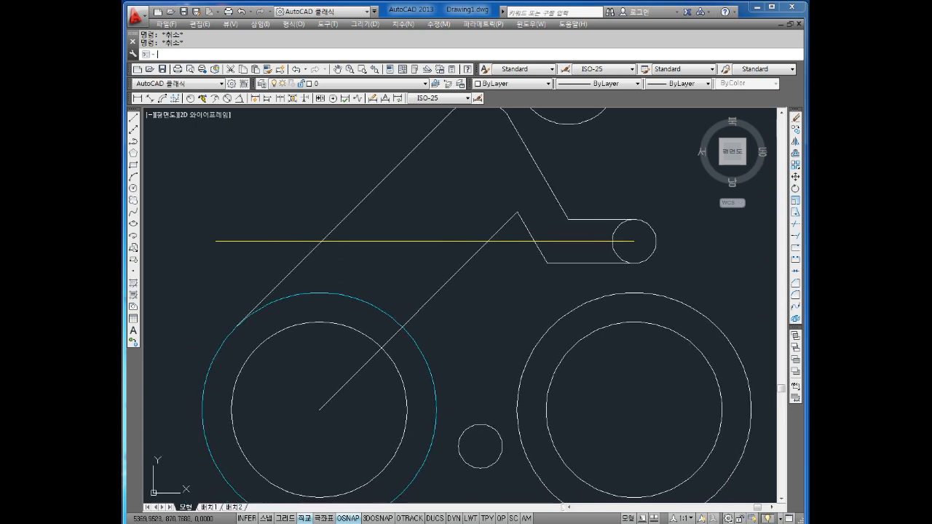
key("Return")
left_click(325, 242)
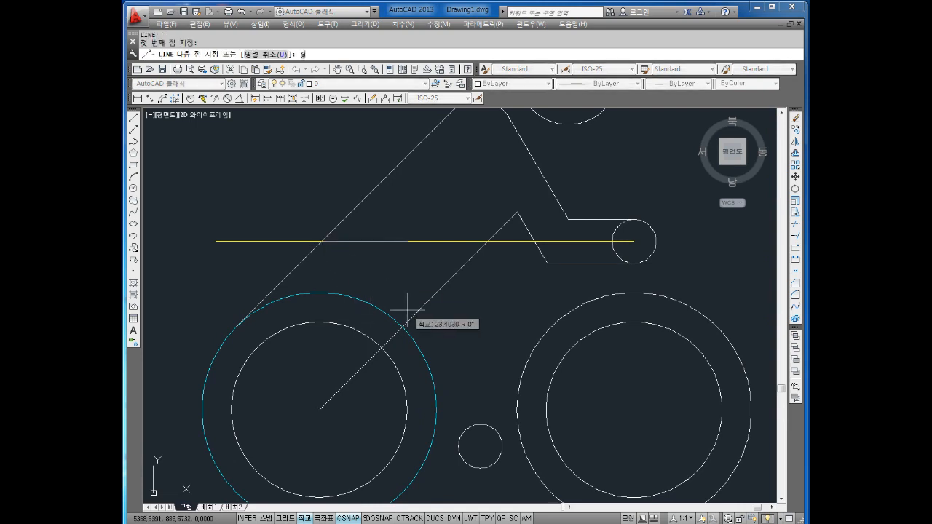
type("@50<")
key("Return")
key("Escape")
key("Escape")
scroll(460, 340, "down", 2)
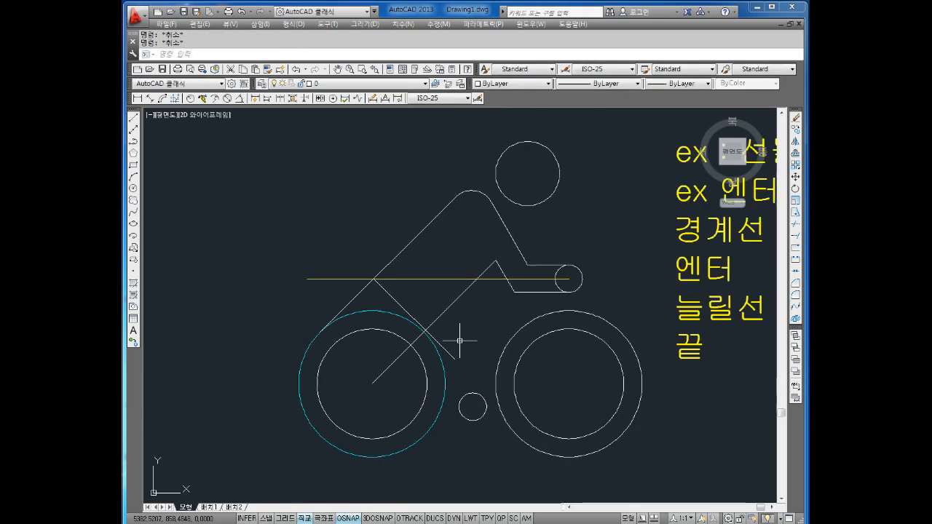
Trim off the part of the upper 45° line that extends below its junction with the new 50-unit line
scroll(522, 347, "up", 2)
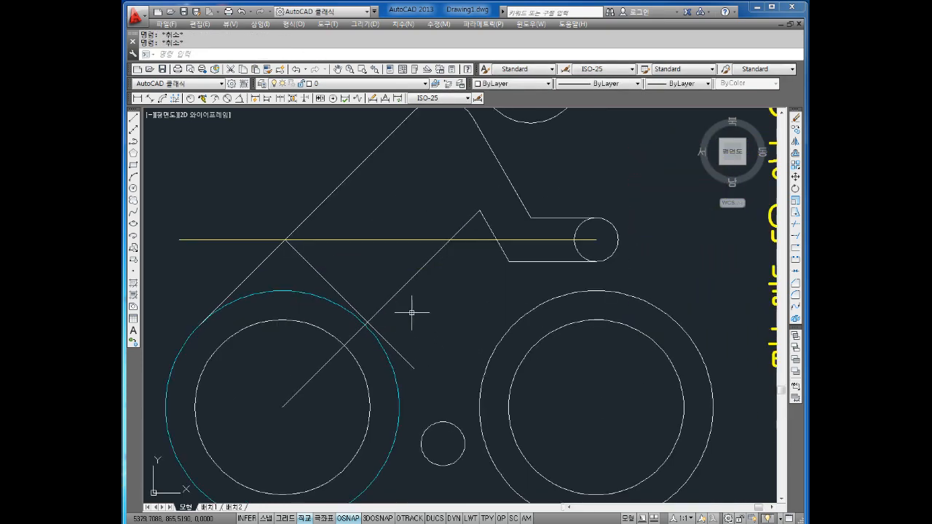
middle_click_drag(350, 275, 365, 262)
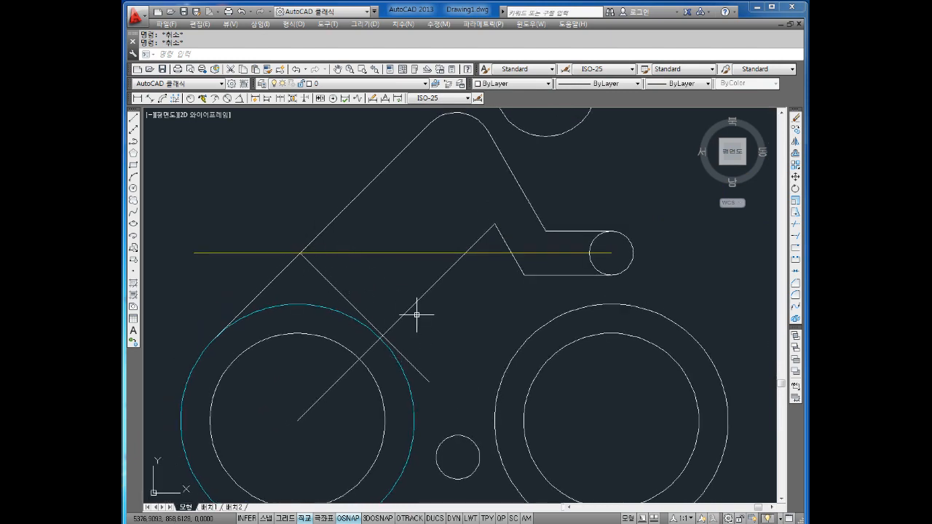
type("tr")
key("Return")
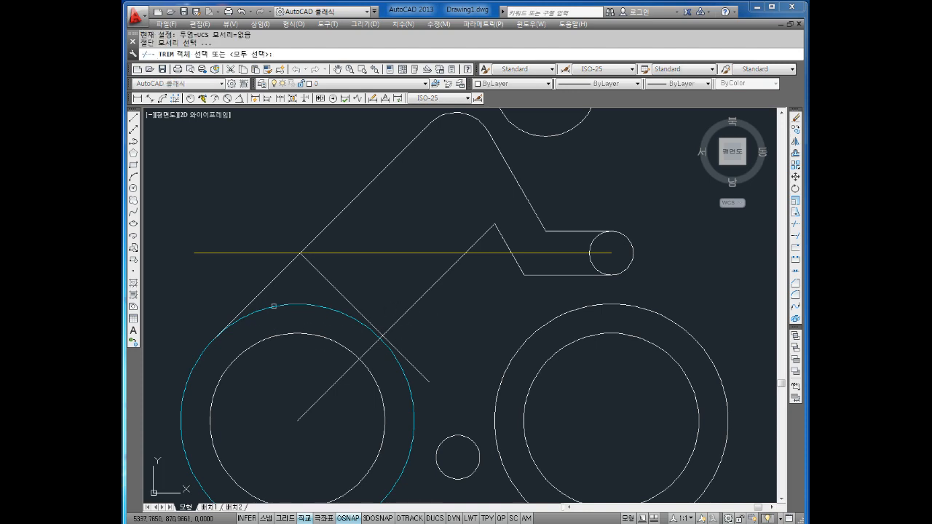
key("Return")
left_click(274, 306)
left_click(254, 281)
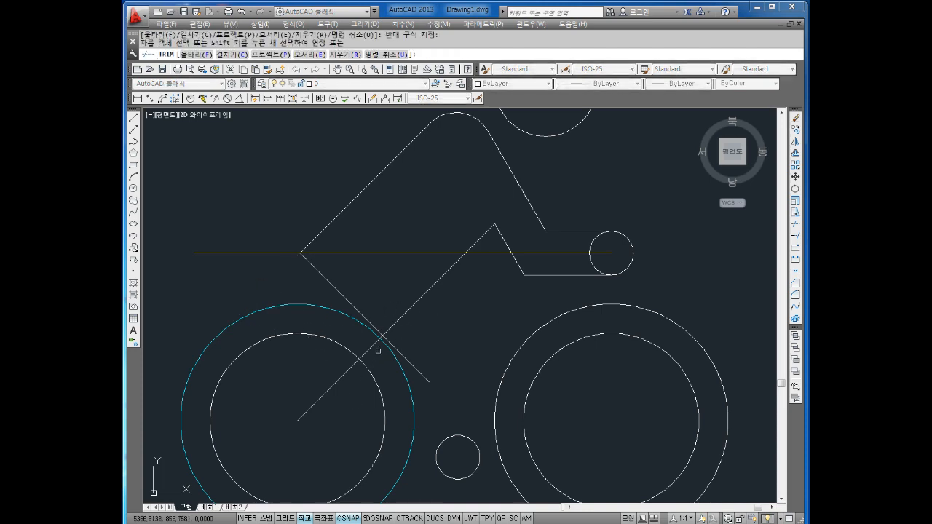
key("Escape")
Delete the yellow horizontal construction line through the small circle at the arm's end
left_click(337, 252)
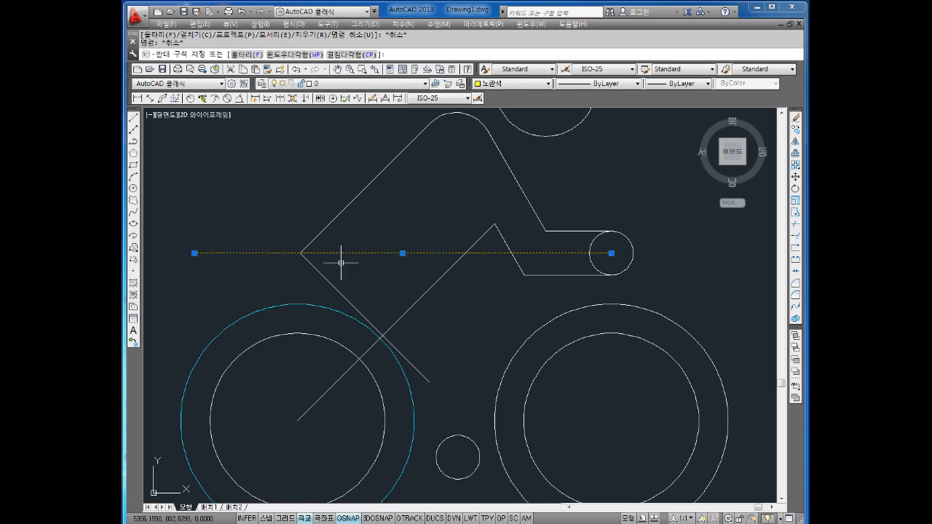
key("Delete")
key("Escape")
key("Escape")
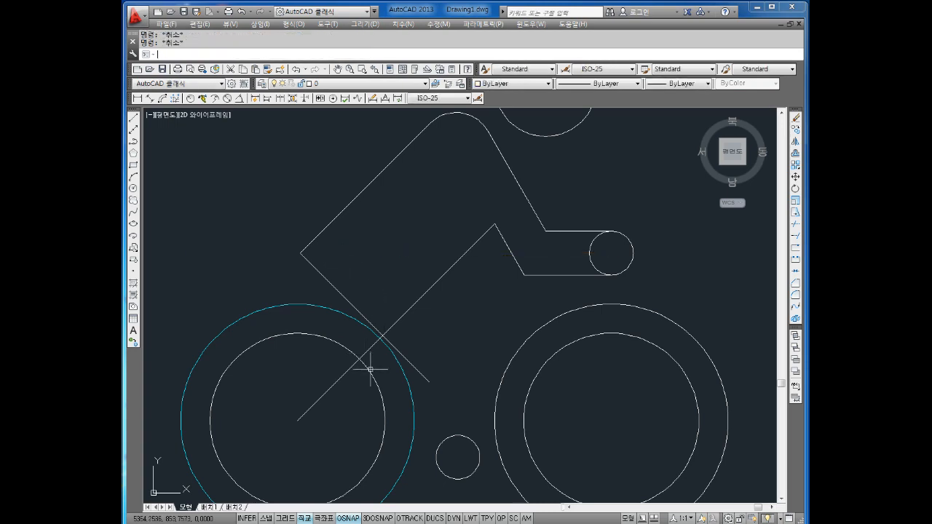
Trim the lower 45° line back to the 50-unit sloping line, removing the part inside the left-hand wheel
type("tr")
key("Return")
left_click(423, 350)
left_click(414, 381)
key("Return")
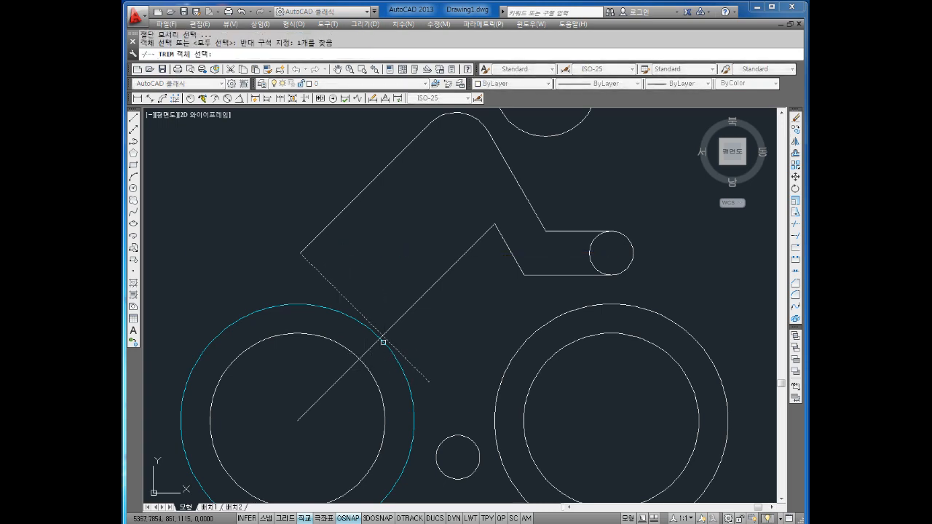
left_click(378, 340)
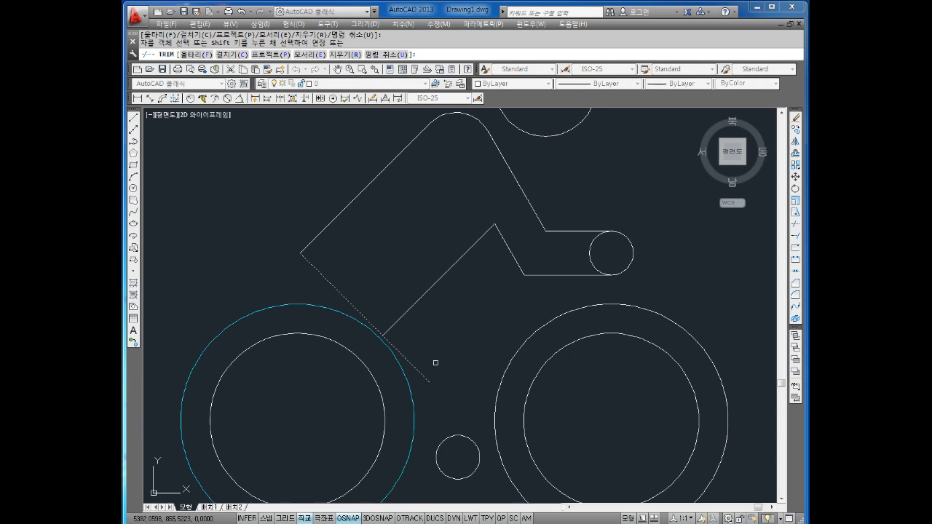
key("Escape")
key("Escape")
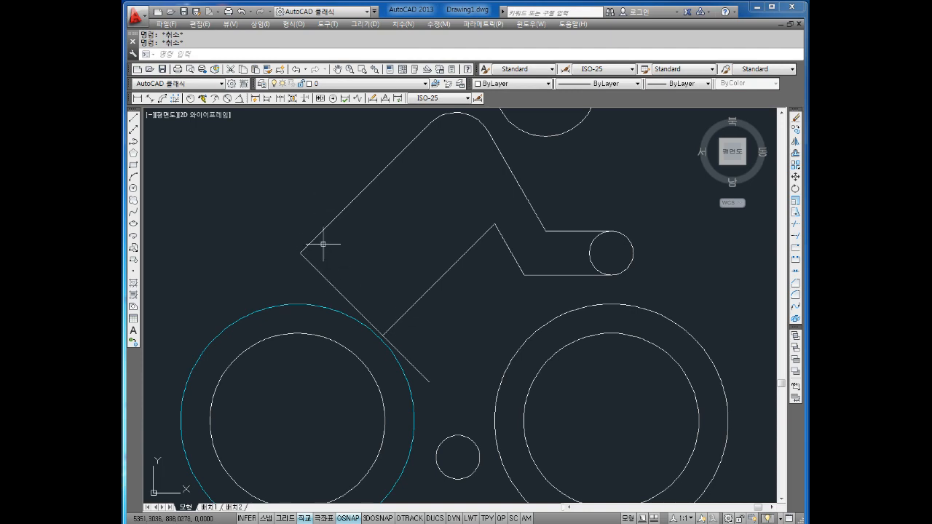
Fillet the corner between the upper 45° line and the 50-unit sloping line with radius 10
type("f")
key("Return")
type("r")
key("Return")
type("10")
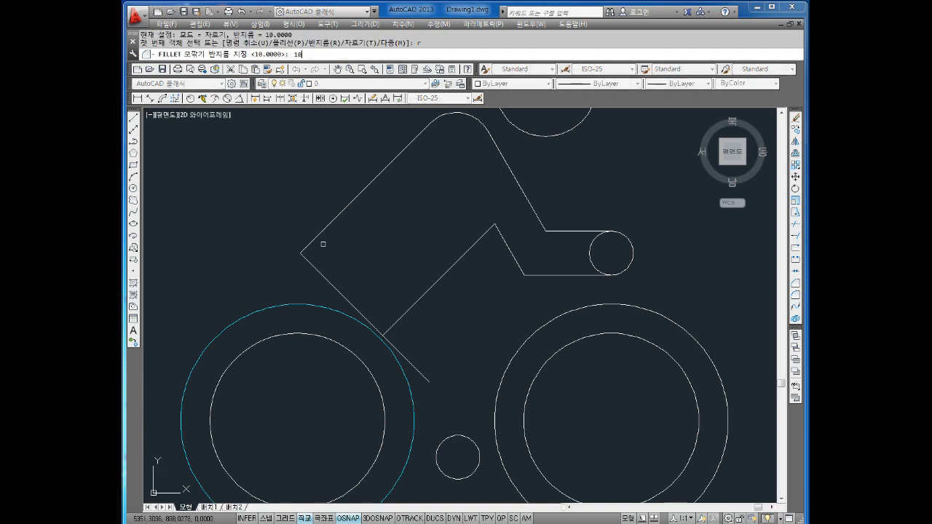
key("Return")
left_click(324, 231)
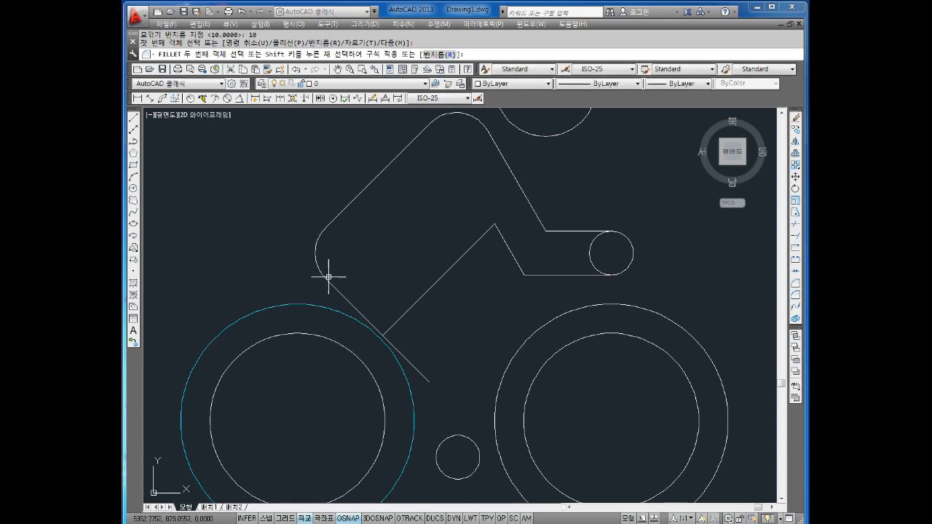
key("Escape")
key("Escape")
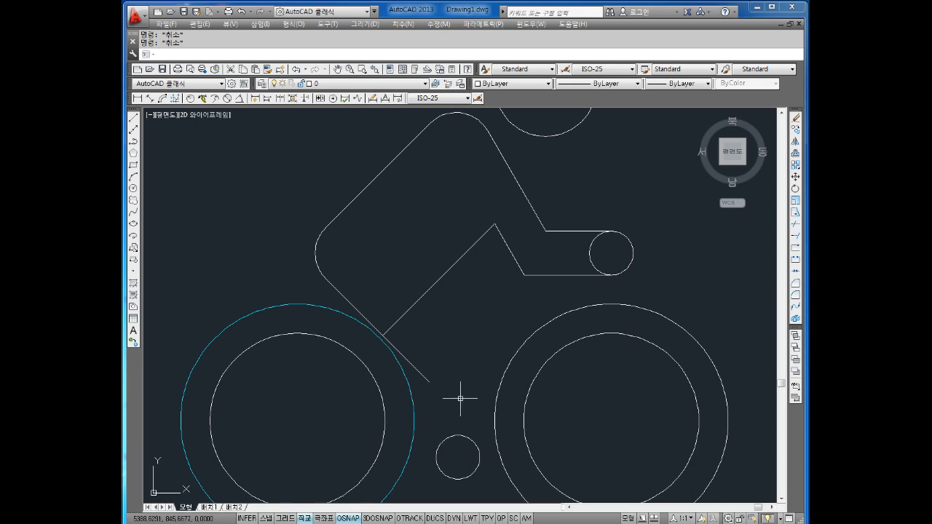
Draw a vertical line upward from the left quadrant of the small circle between the two wheels
type("l")
key("Return")
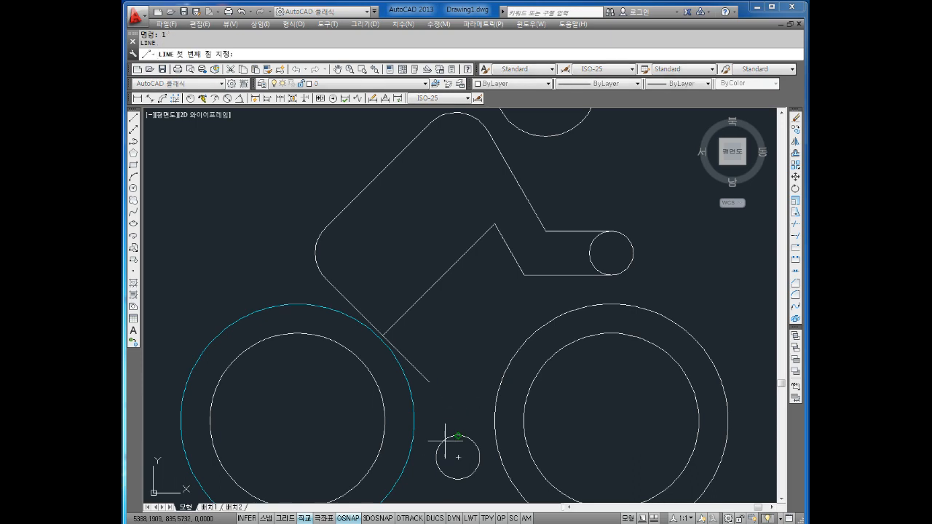
left_click(436, 457)
left_click(442, 332)
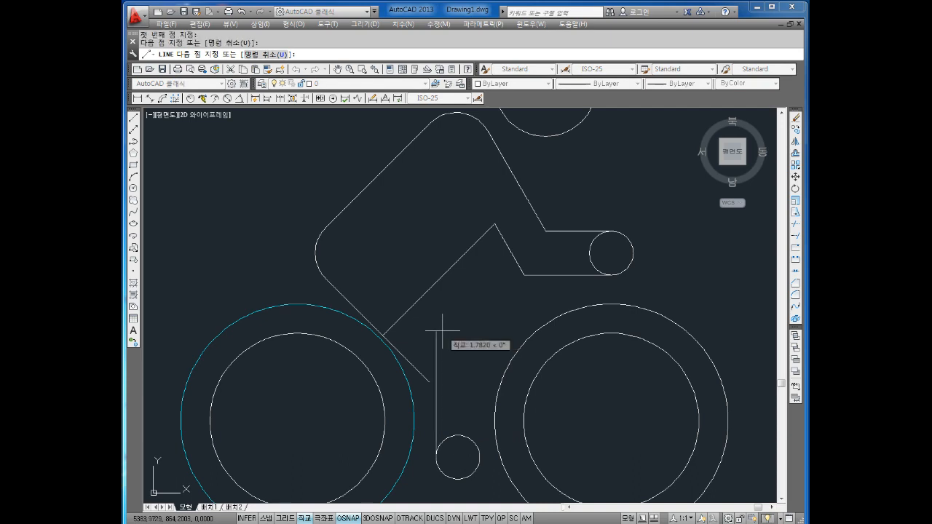
key("Escape")
key("Escape")
Offset the down-sloping back line toward the upper right and the vertical line to its right, both by 12
type("o")
key("Return")
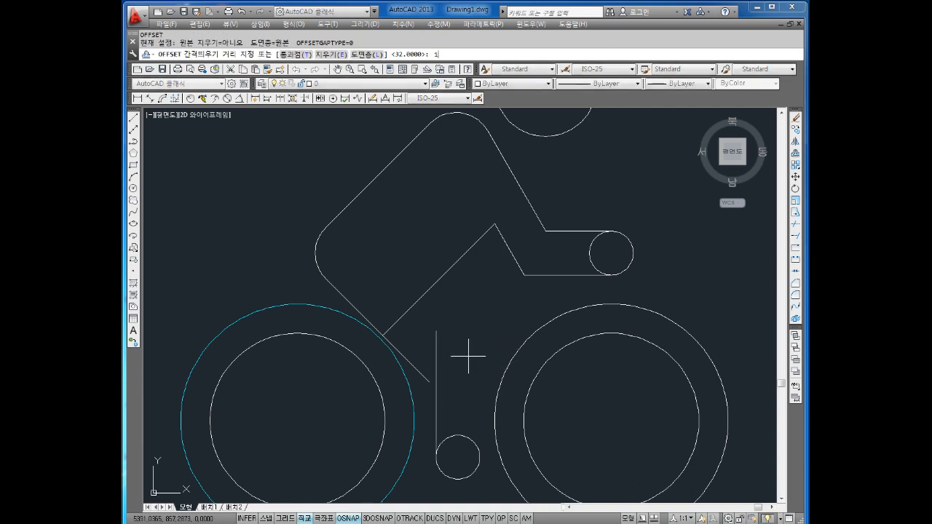
type("12")
key("Return")
left_click(420, 377)
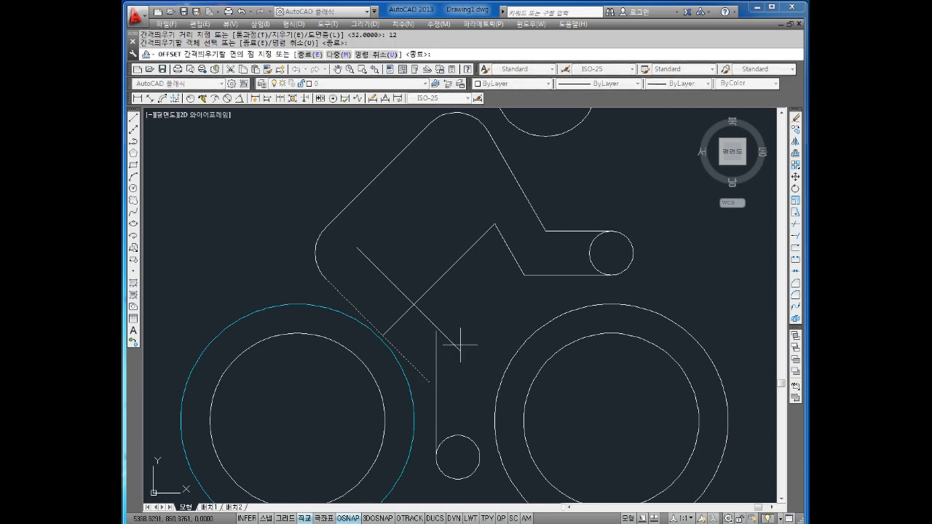
left_click(454, 340)
left_click(435, 393)
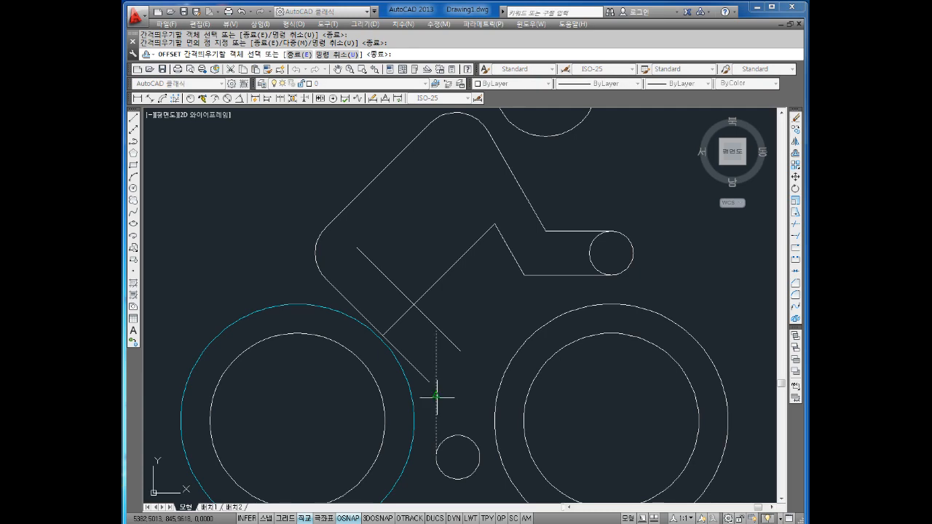
left_click(485, 355)
key("Escape")
scroll(497, 395, "down", 2)
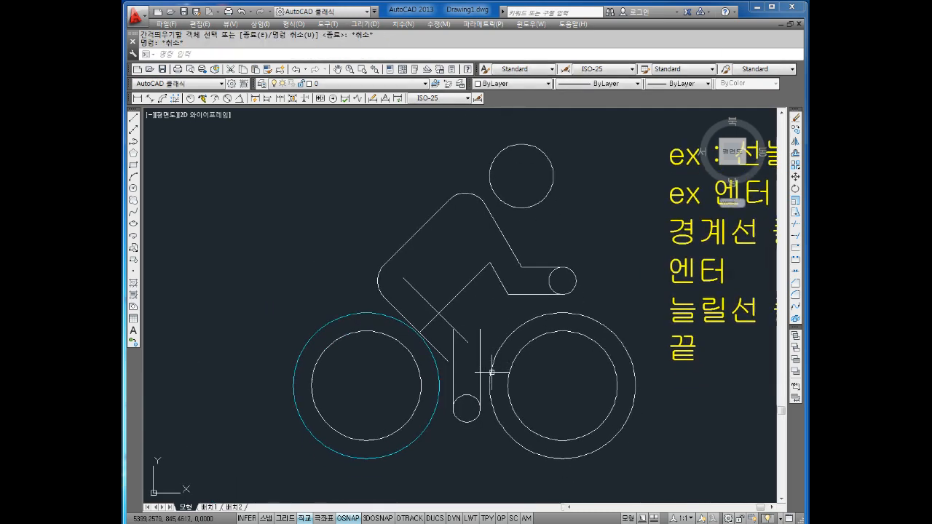
Join the offset sloping line and the right-hand vertical line into a sharp corner with a radius 0 fillet
scroll(491, 372, "up", 2)
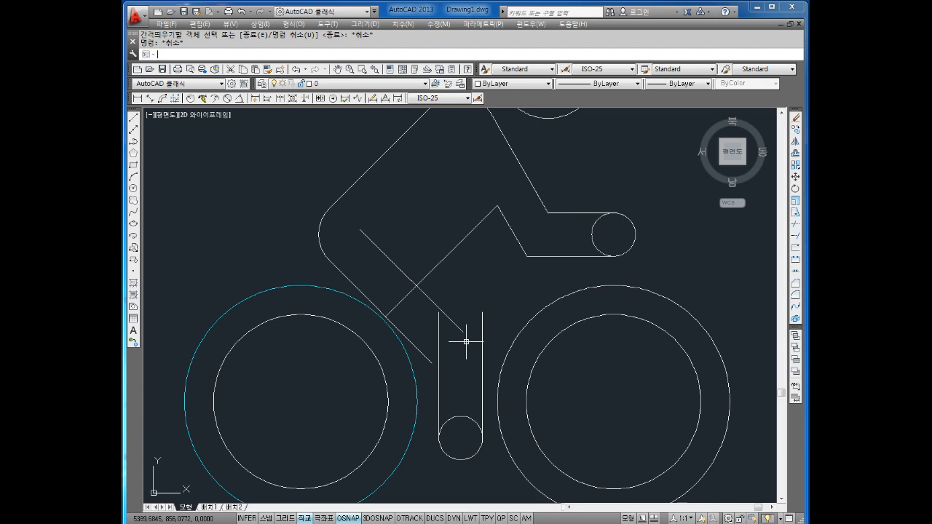
key("Escape")
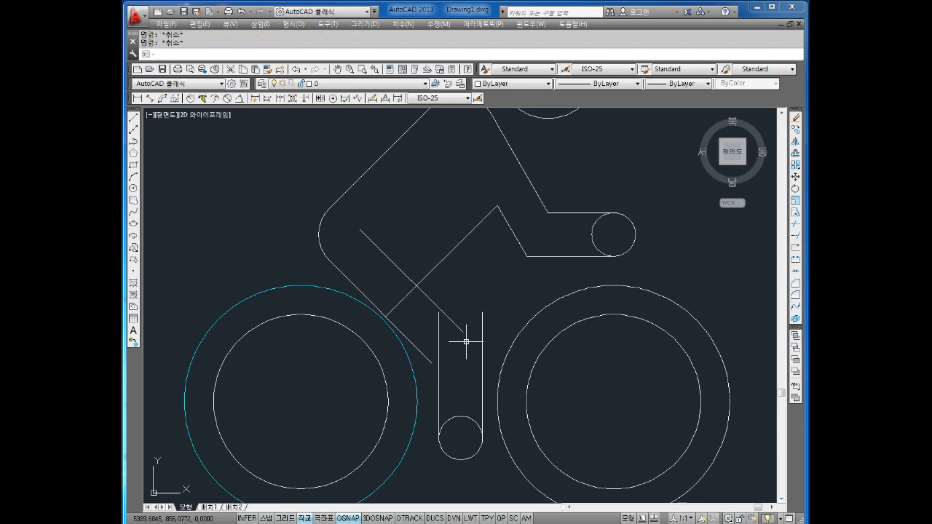
key("Return")
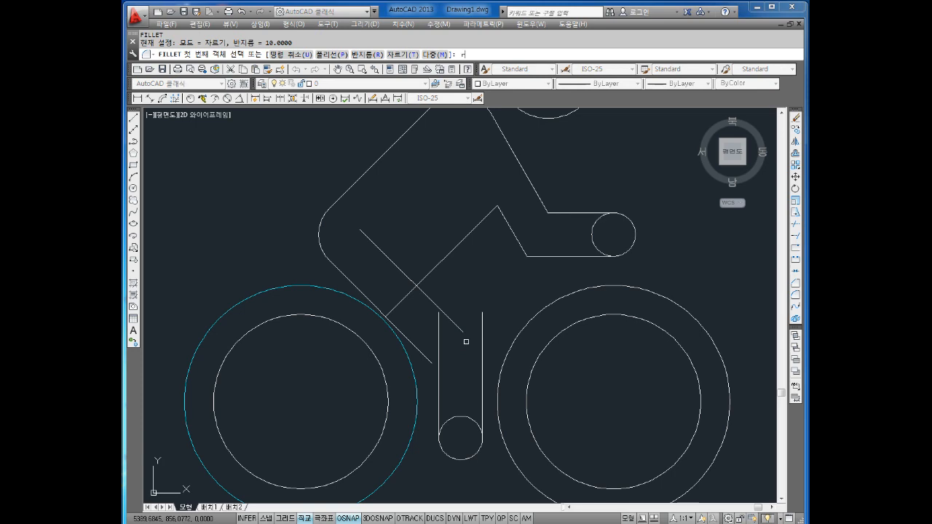
key("Return")
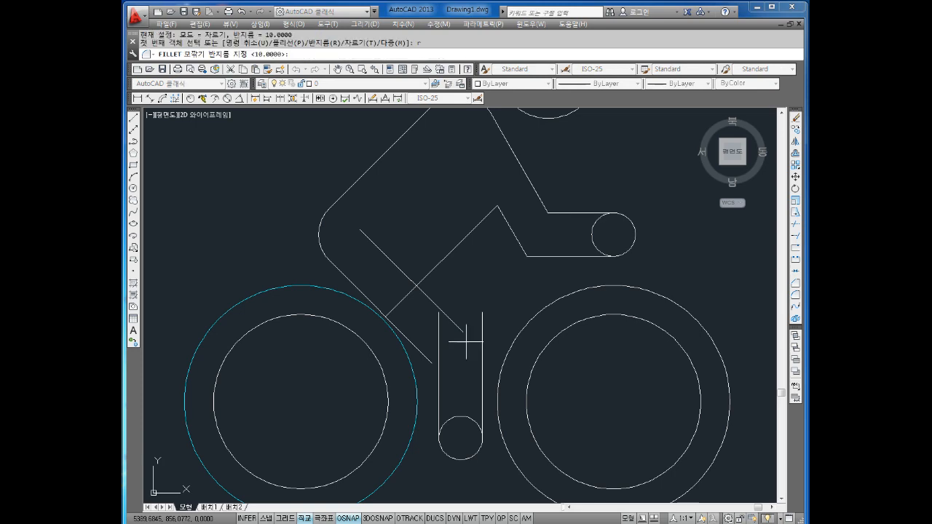
type("0")
key("Return")
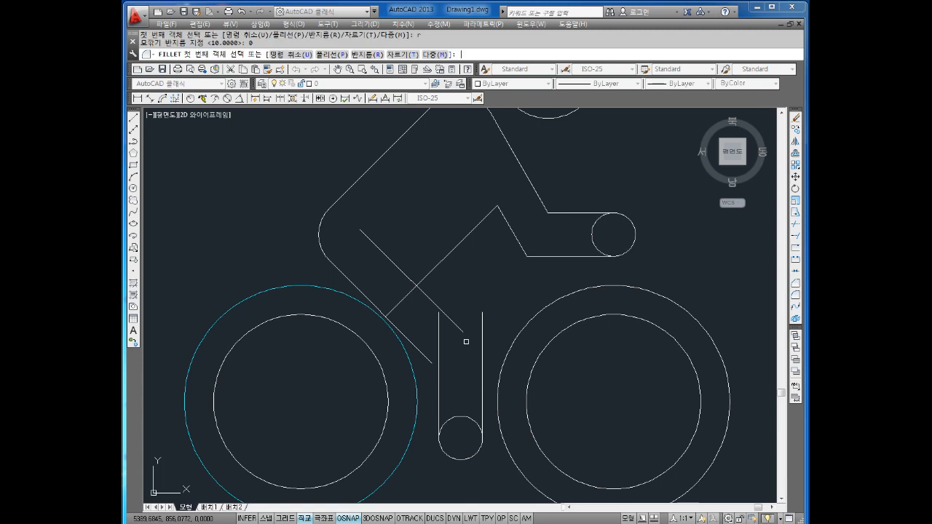
left_click(460, 332)
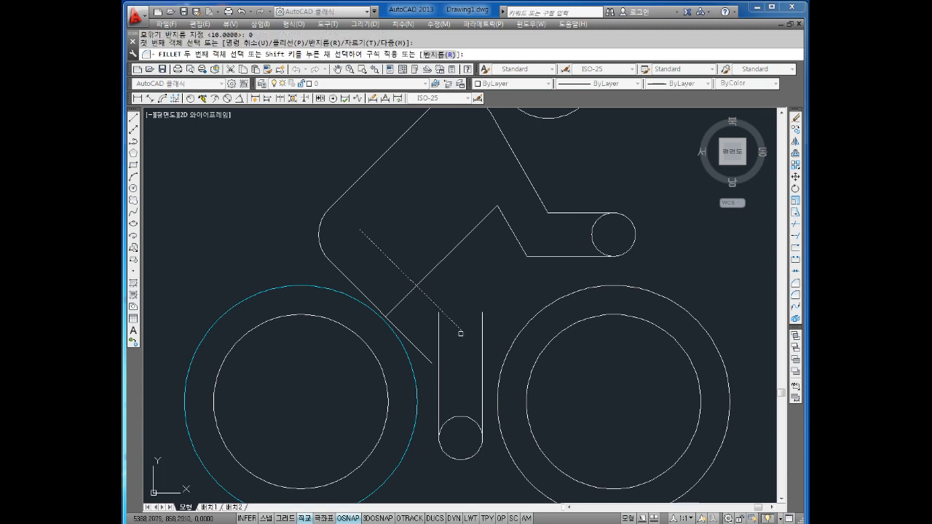
left_click(483, 365)
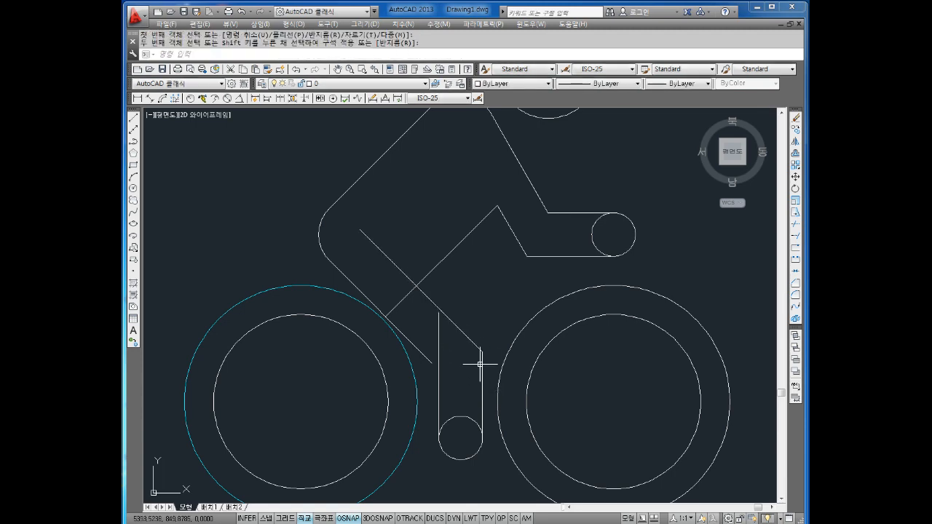
Join the original sloping line and the left-hand vertical line into a sharp corner with a radius 0 fillet
key("space")
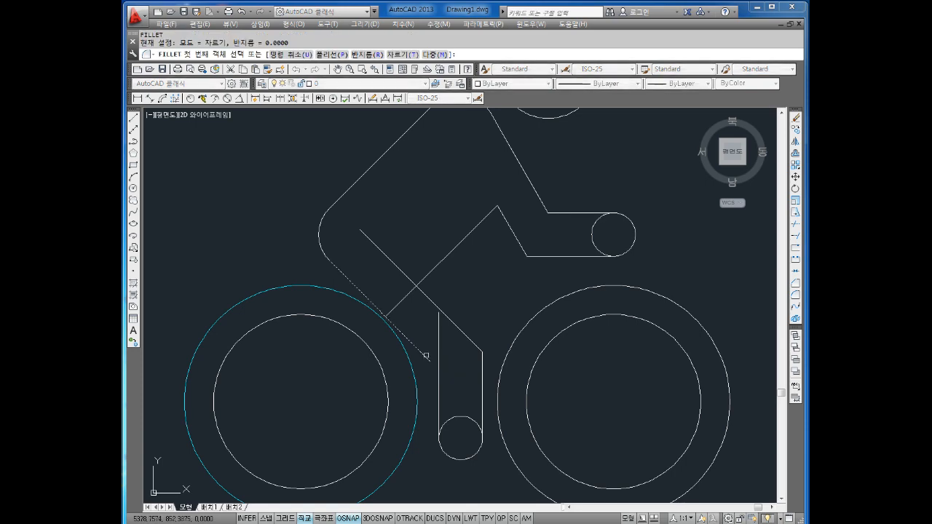
left_click(425, 356)
left_click(438, 376)
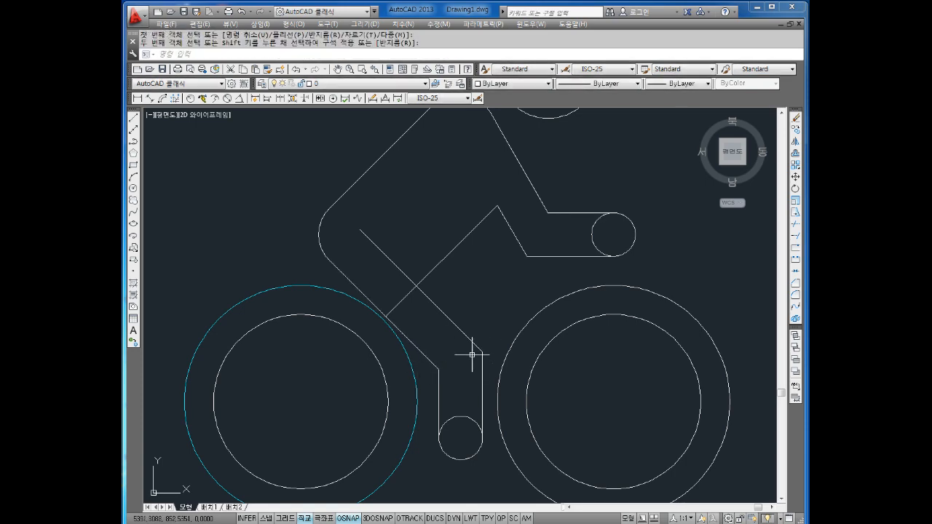
key("space")
key("Escape")
key("Escape")
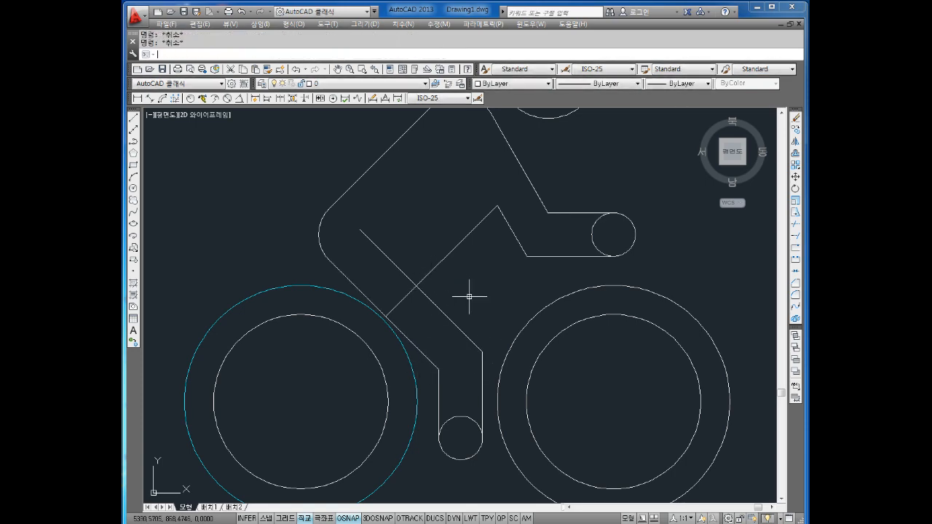
Undo both sharp-corner fillets between the sloping and vertical leg lines
type("u")
key("Return")
type("u")
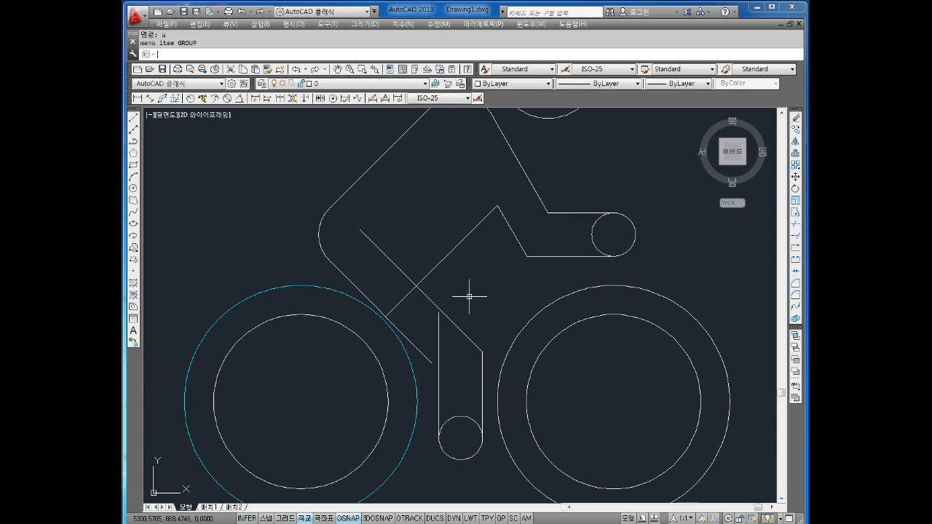
key("Return")
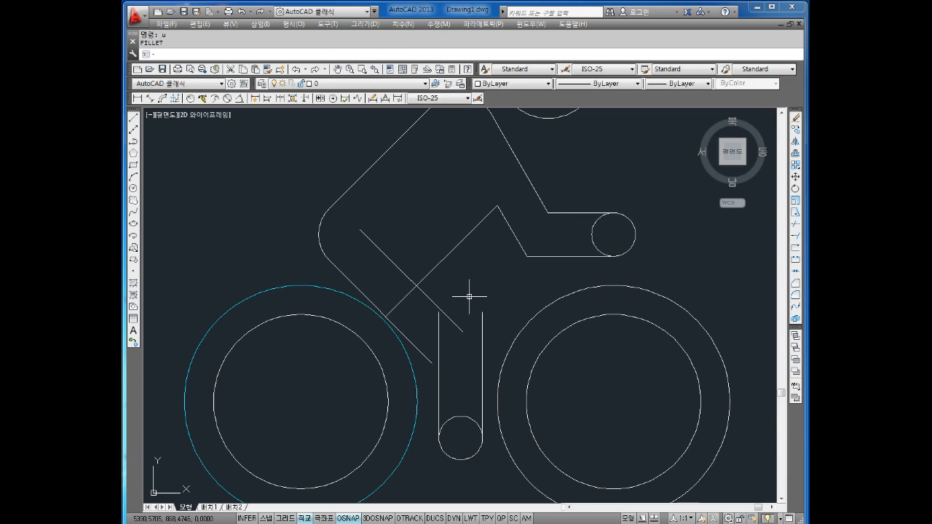
key("Escape")
Join the upper down-sloping leg line and the right-hand vertical line into a sharp corner with a radius 0 fillet
type("f")
key("Return")
type("r")
key("Return")
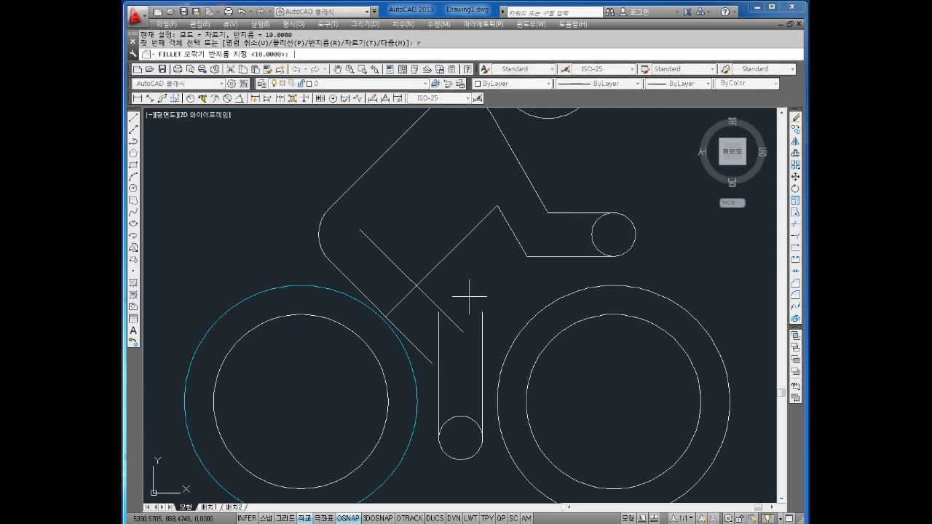
type("0")
key("Return")
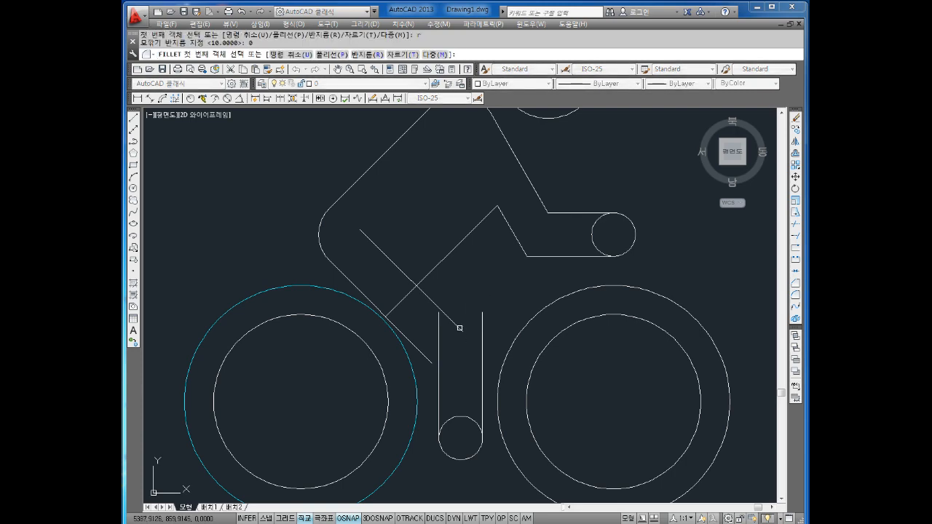
left_click(459, 328)
left_click(483, 356)
Fillet the lower down-sloping leg line and the left-hand vertical line into a sharp corner at radius 0
key("Return")
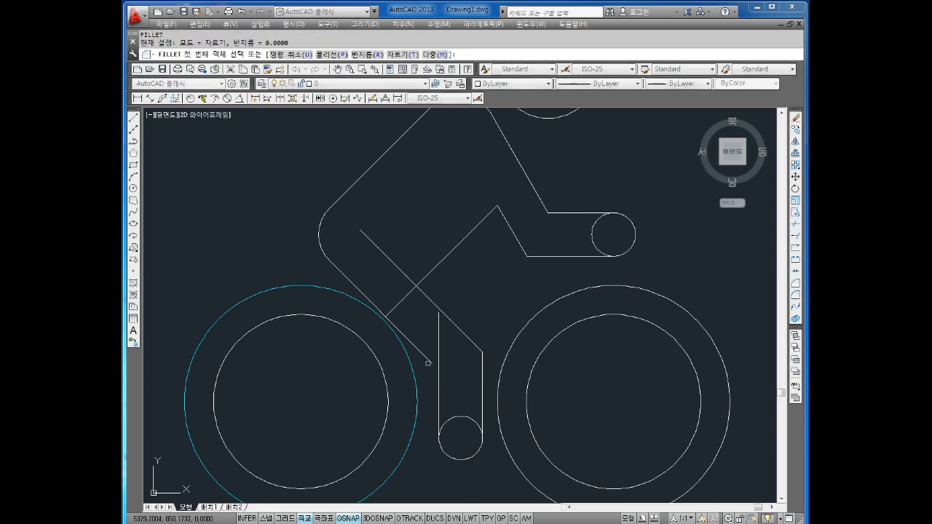
left_click(430, 358)
left_click(438, 387)
Join the 45° inner torso line and the upper down-sloping leg line into a sharp corner with a radius 0 fillet
key("Return")
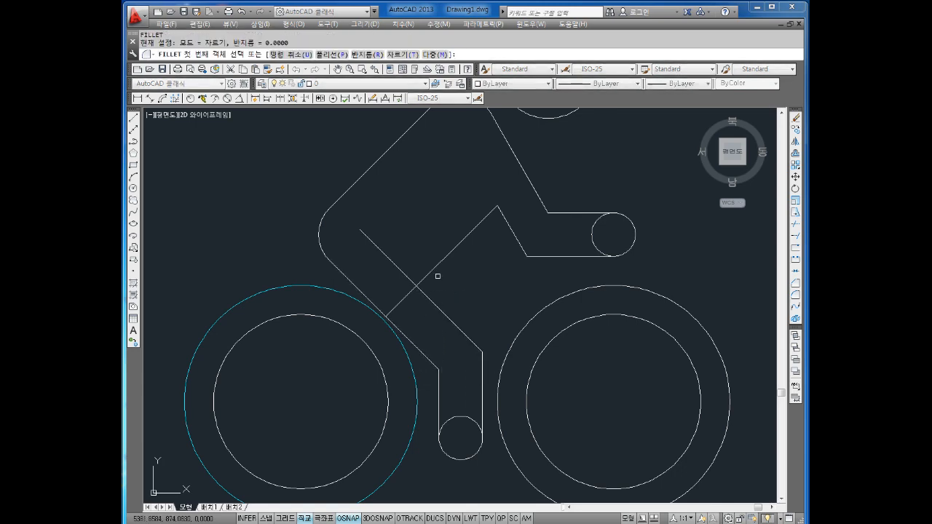
left_click(434, 268)
key("Escape")
key("Escape")
scroll(470, 292, "down", 4)
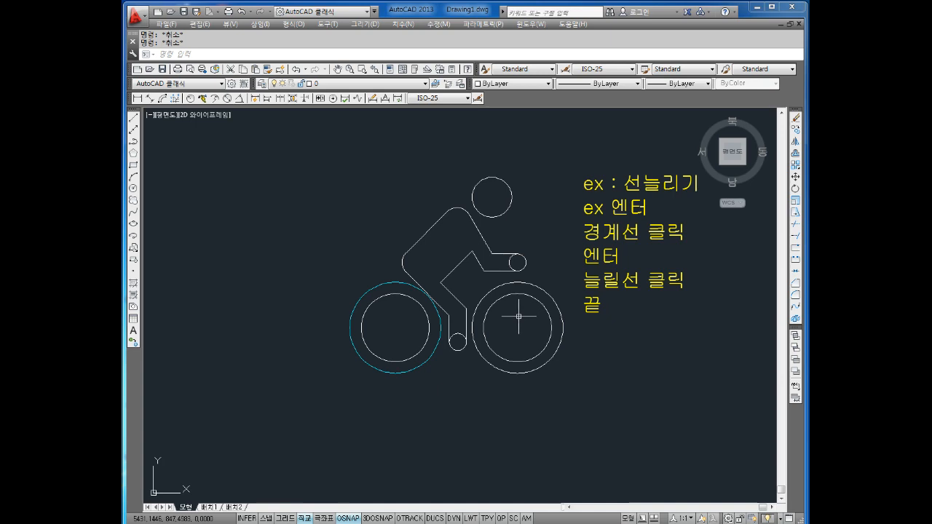
Change the color of the left wheel's outer circle to ByLayer
scroll(442, 182, "up", 2)
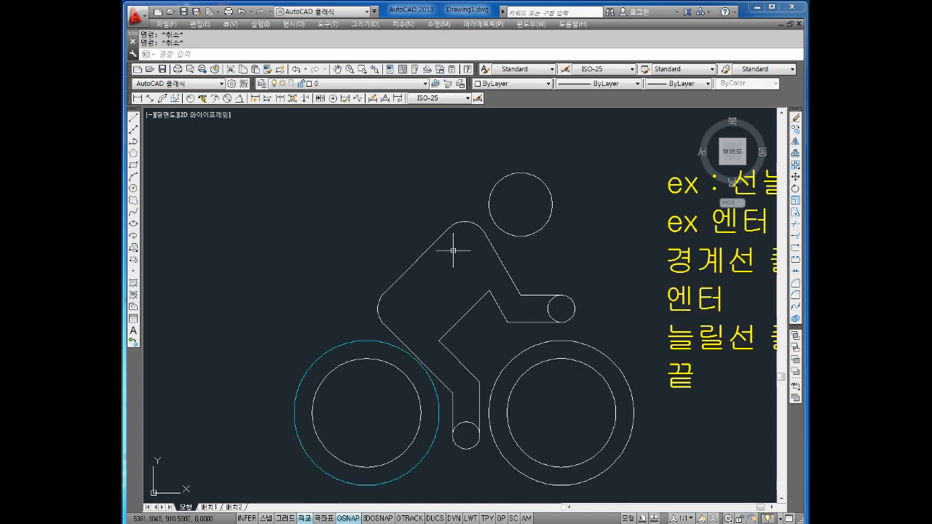
middle_click_drag(474, 383, 471, 371)
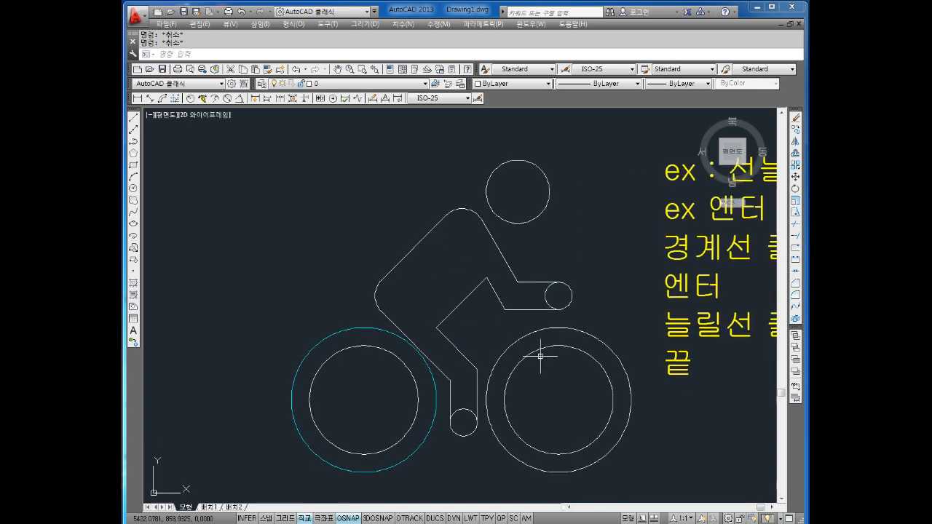
left_click(360, 330)
left_click(549, 83)
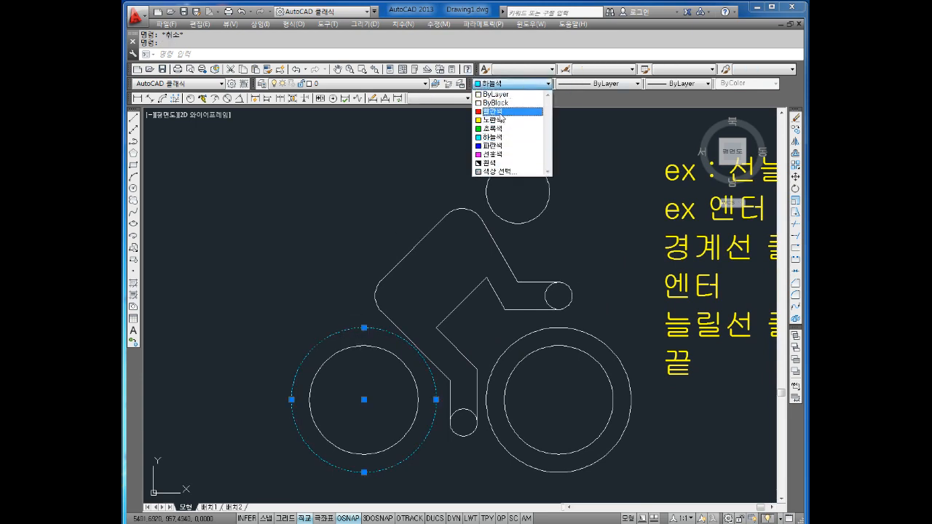
left_click(496, 94)
key("Escape")
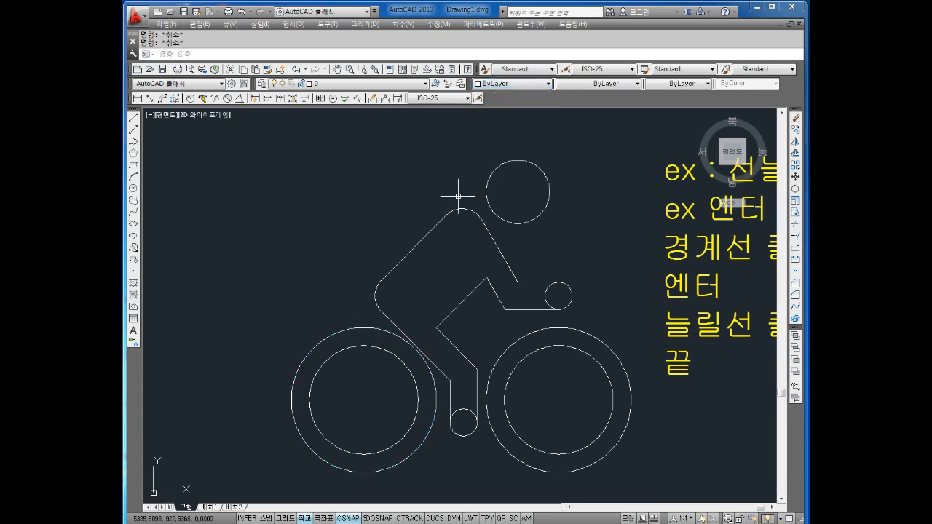
Delete the 45° back line together with the rounded shoulder arc and the rounded hip arc
left_click(445, 220)
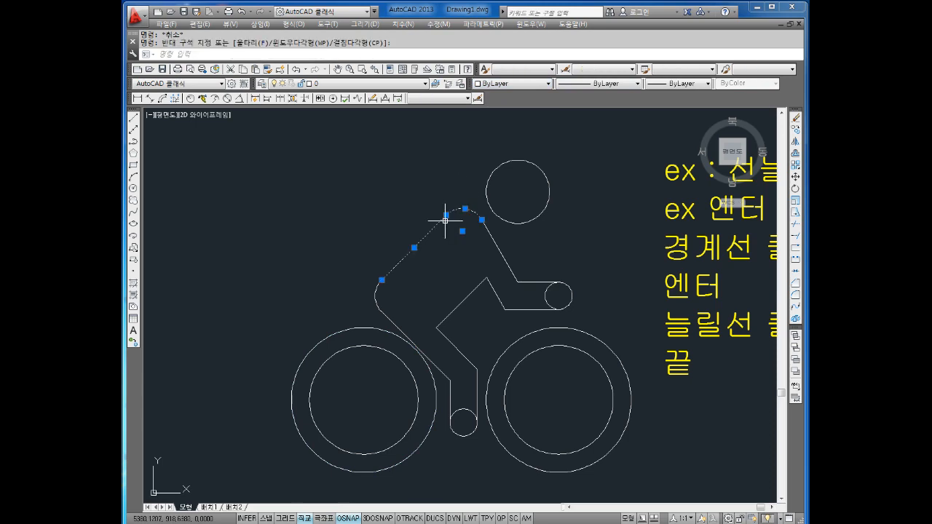
key("Delete")
left_click(436, 263)
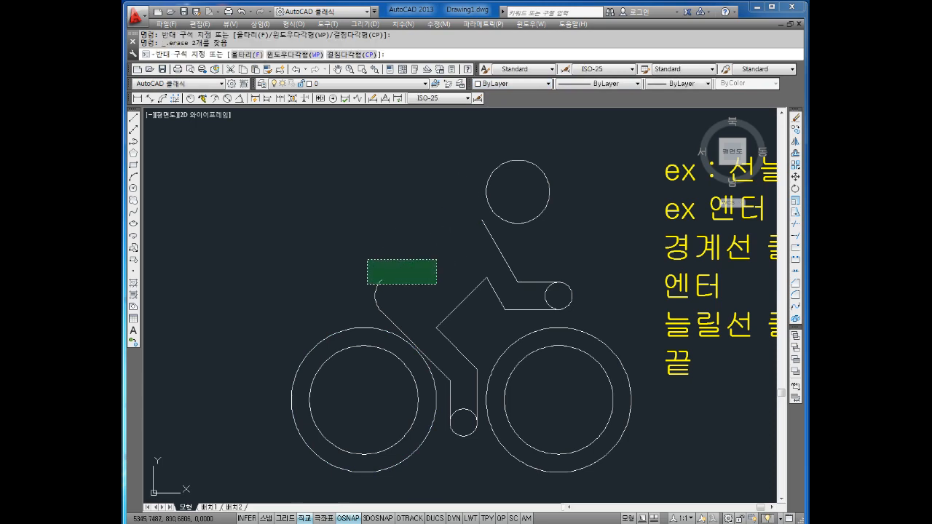
left_click(367, 284)
key("Delete")
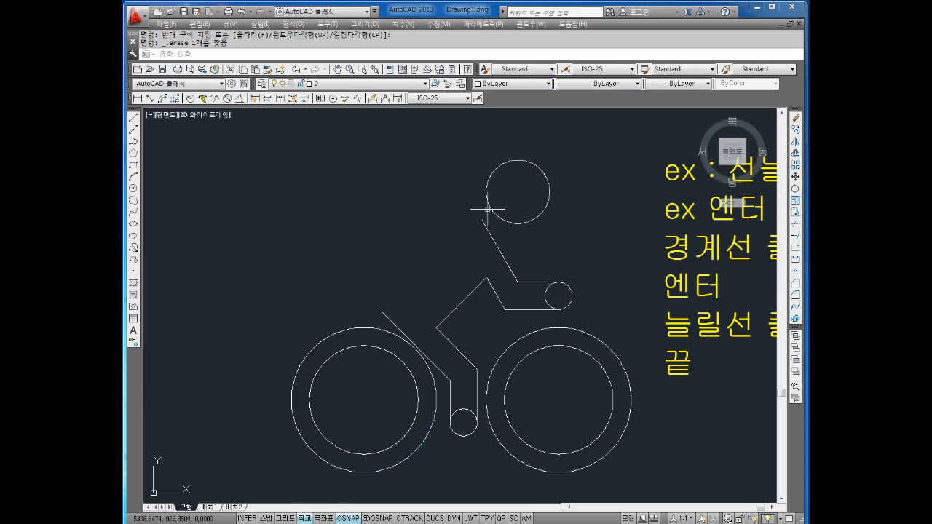
key("Escape")
key("Escape")
type("l")
key("Return")
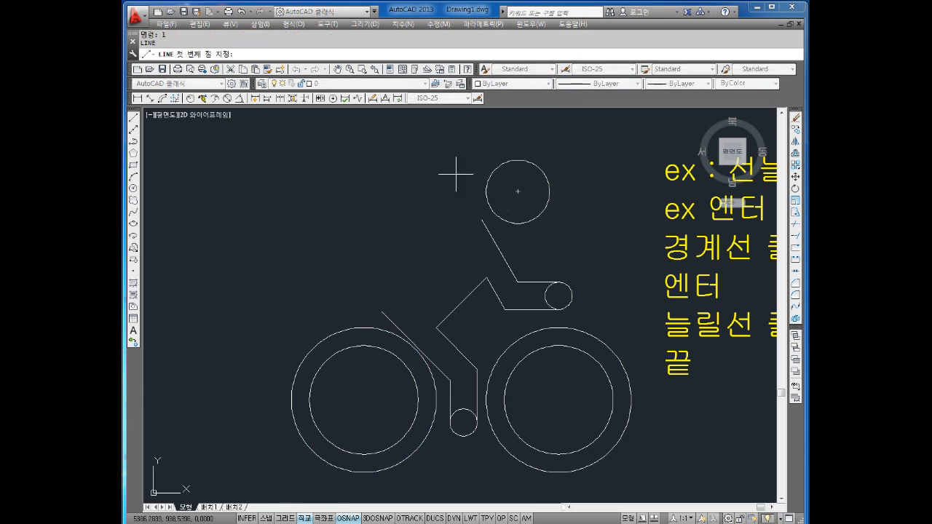
right_click(423, 157, "shift")
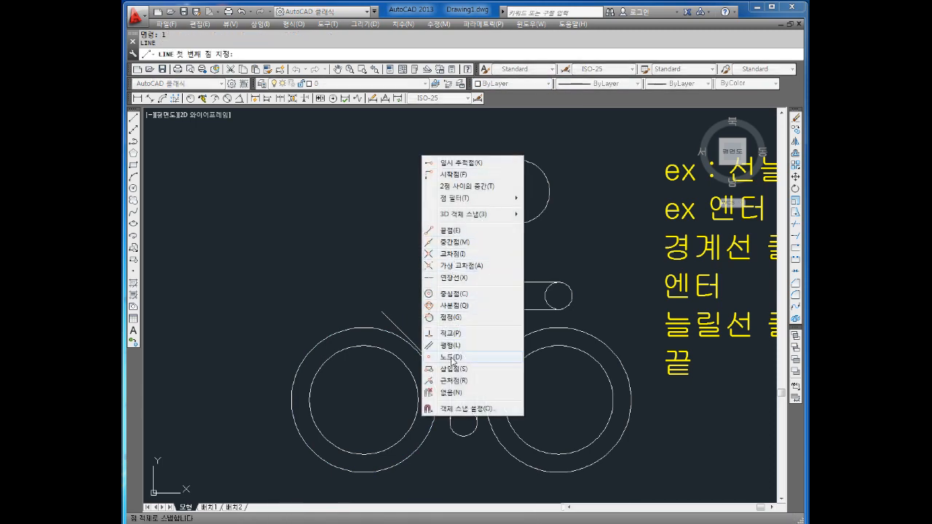
left_click(448, 317)
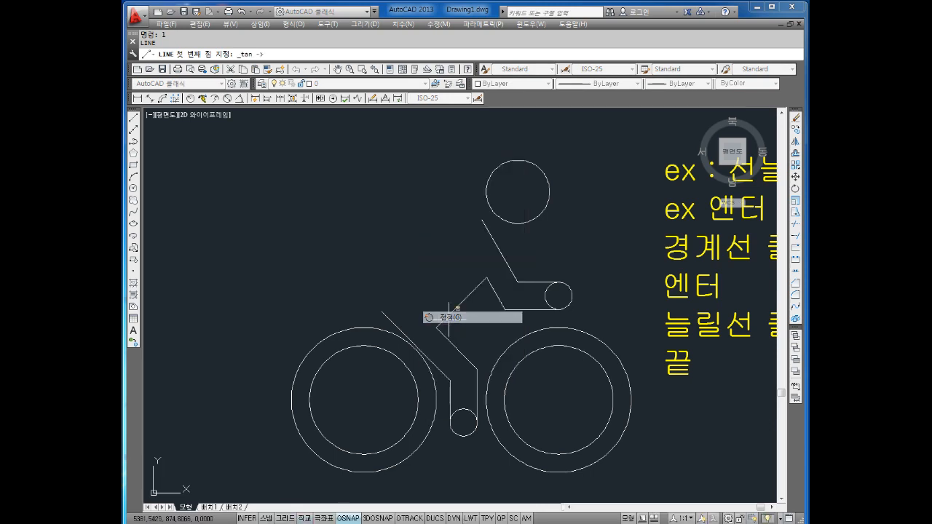
left_click(492, 163)
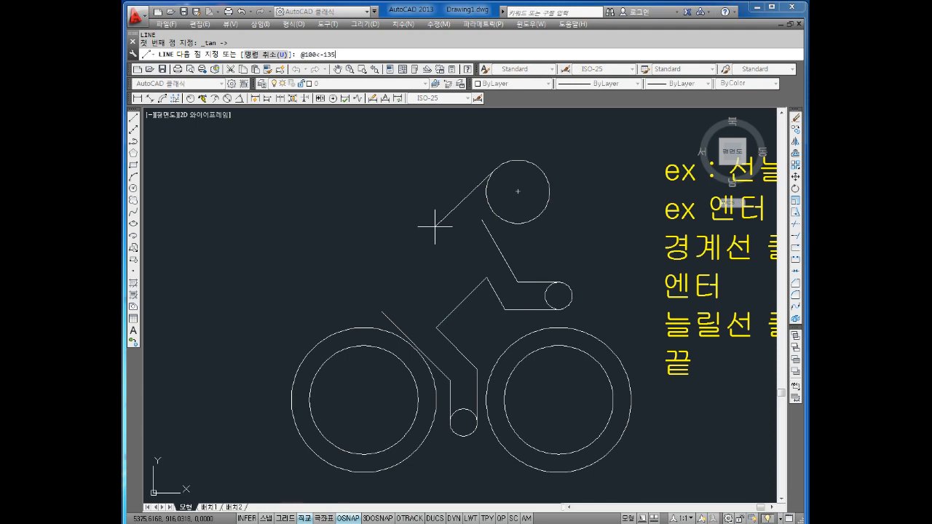
key("Return")
key("Escape")
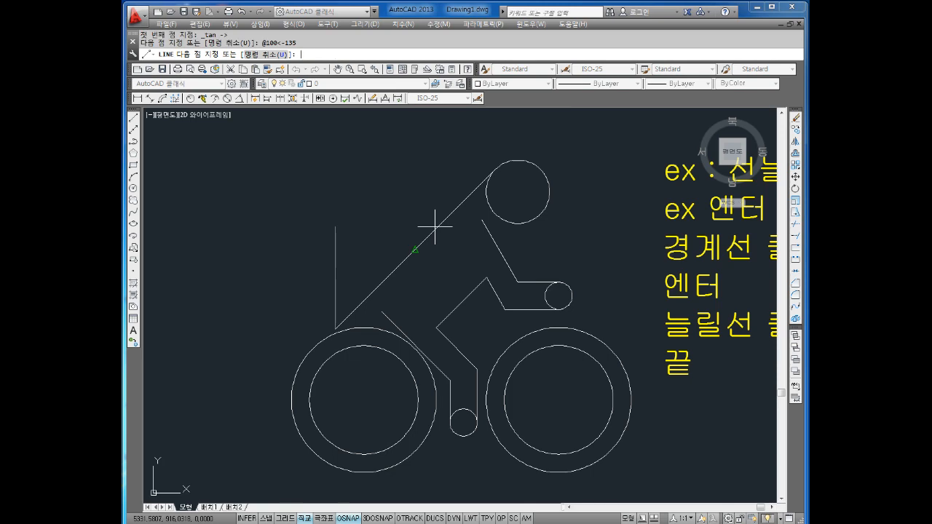
key("Escape")
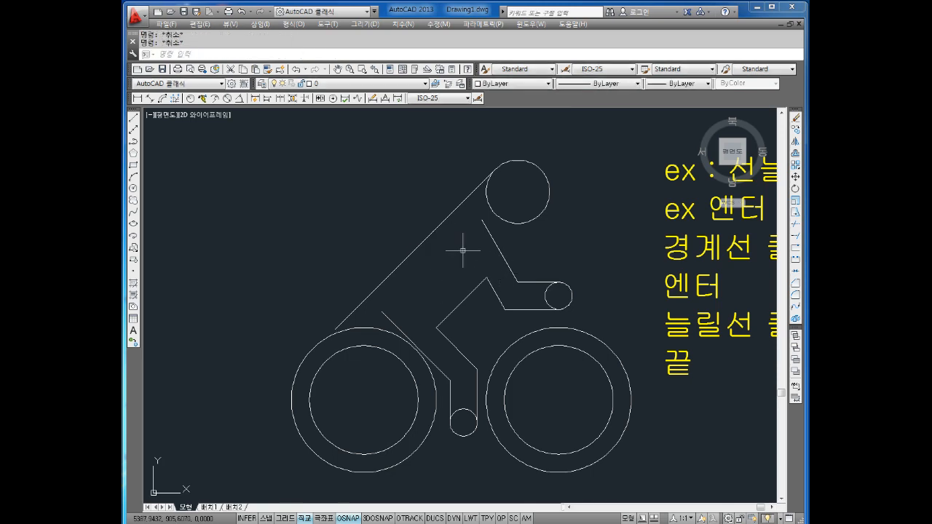
Join the upper arm line and the new back line into a sharp shoulder corner with a radius 0 fillet
type("f")
key("Return")
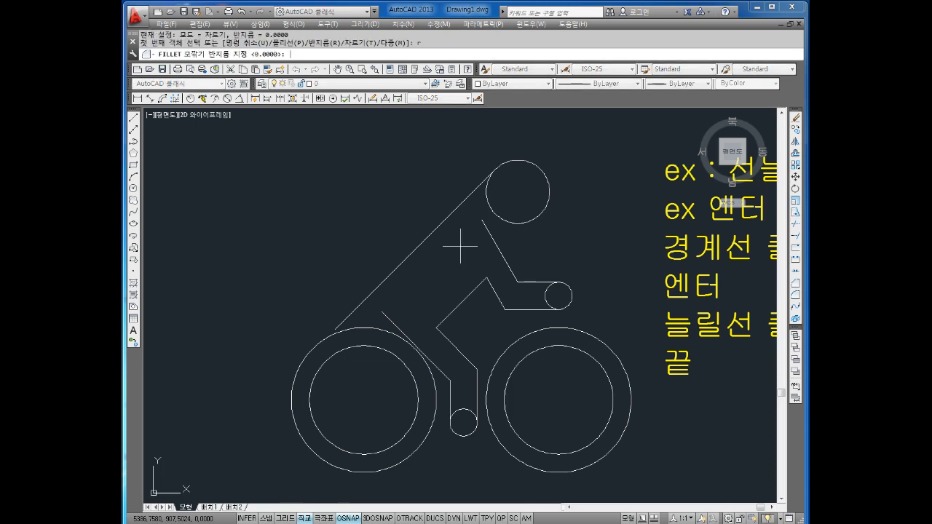
type("r")
key("Return")
type("0")
key("Return")
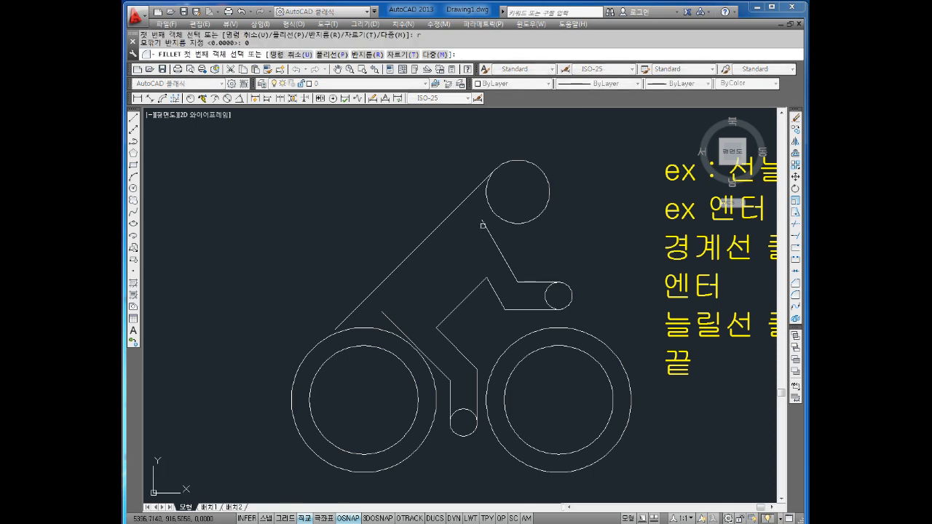
left_click(482, 225)
left_click(450, 215)
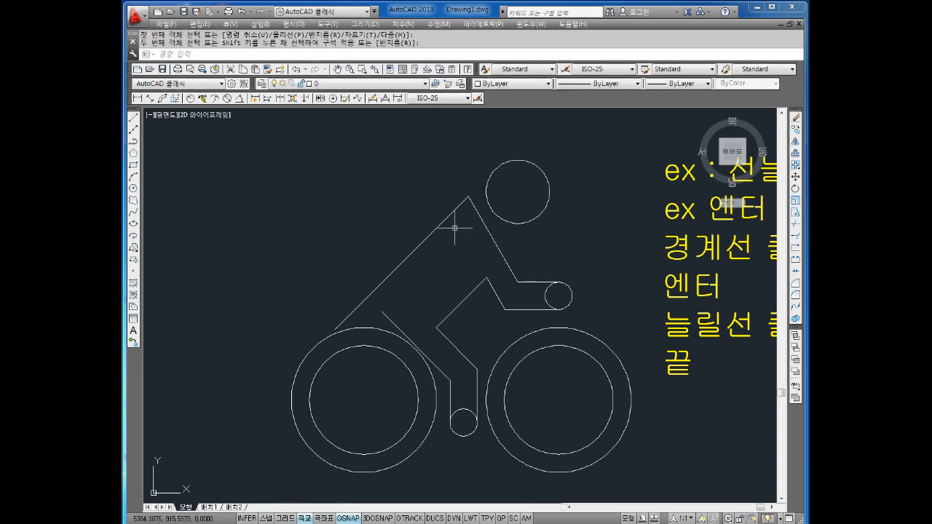
Round the shoulder corner between the back line and the upper arm line with a radius 10 fillet
key("Escape")
key("Escape")
type("f")
key("Return")
type("r")
key("Return")
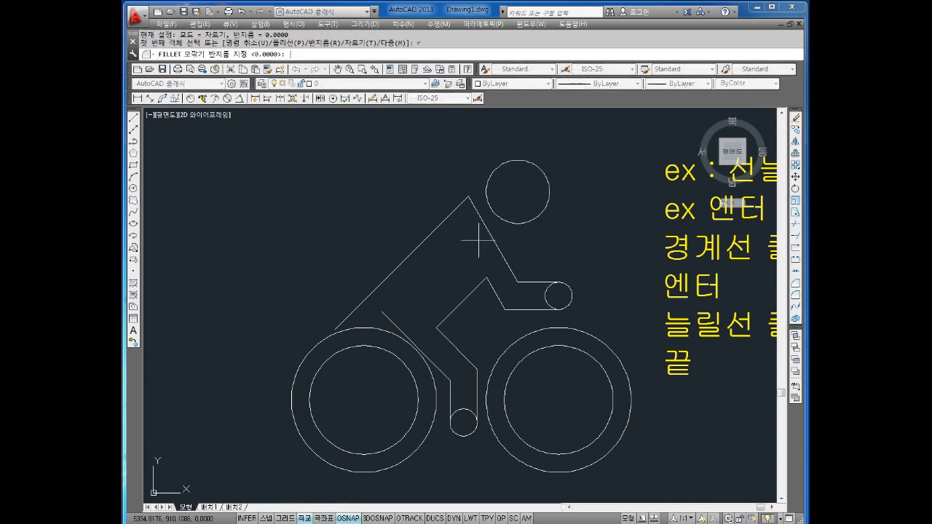
type("10")
key("Return")
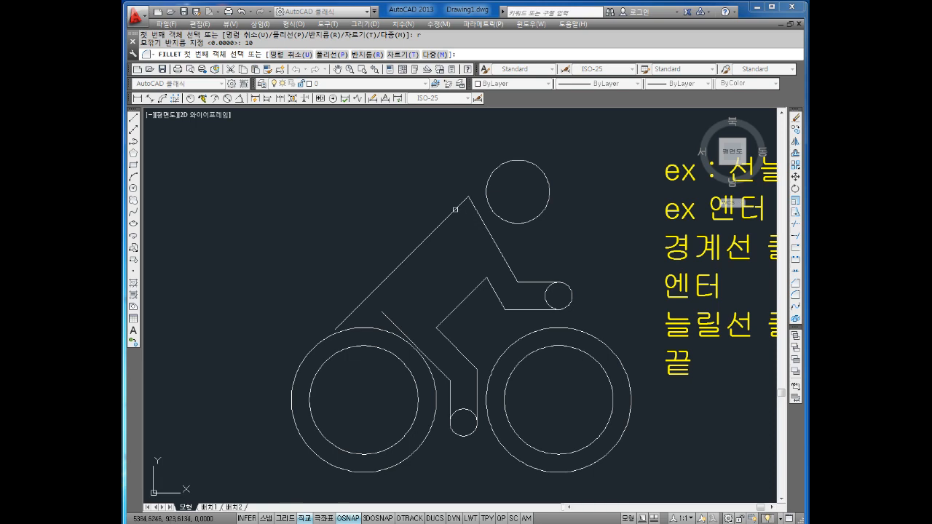
left_click(455, 209)
left_click(477, 208)
key("Escape")
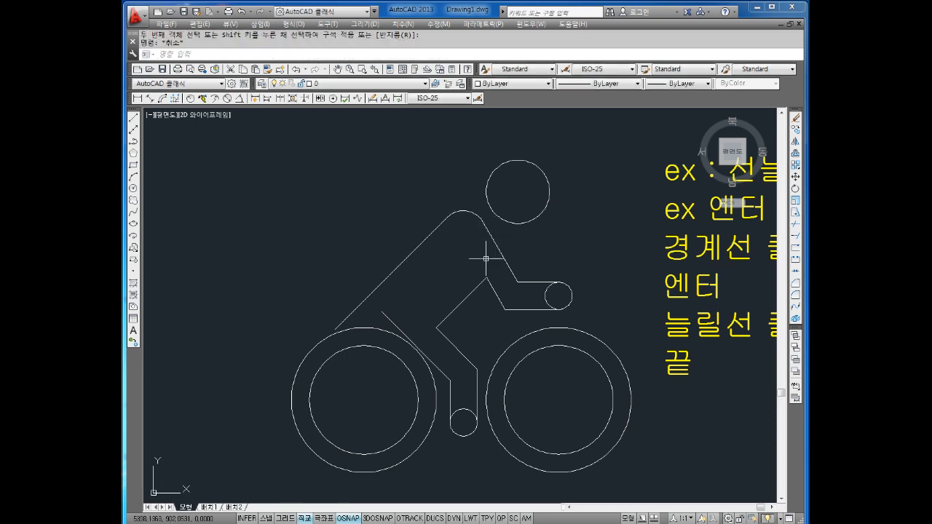
Draw a horizontal construction line from the hand circle's center leftward past the back line
type("kl")
key("Return")
key("Escape")
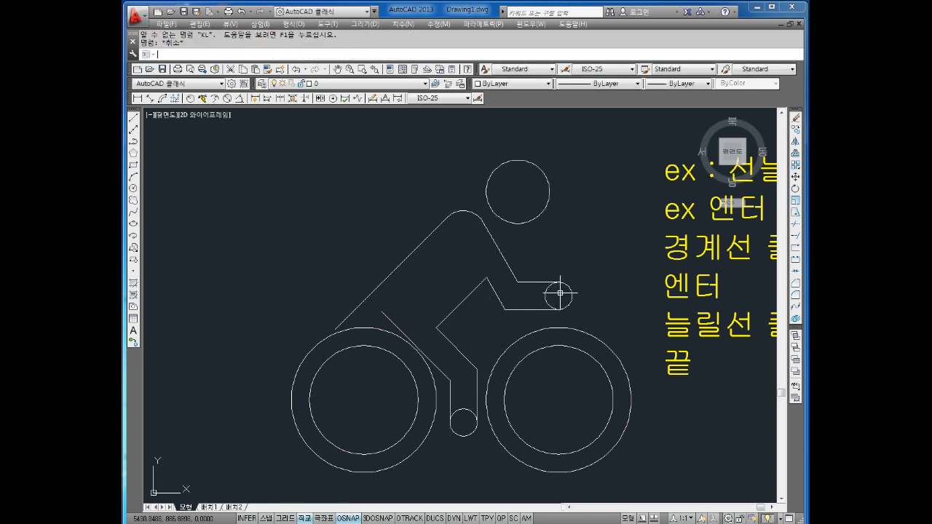
type("l")
key("Return")
left_click(559, 295)
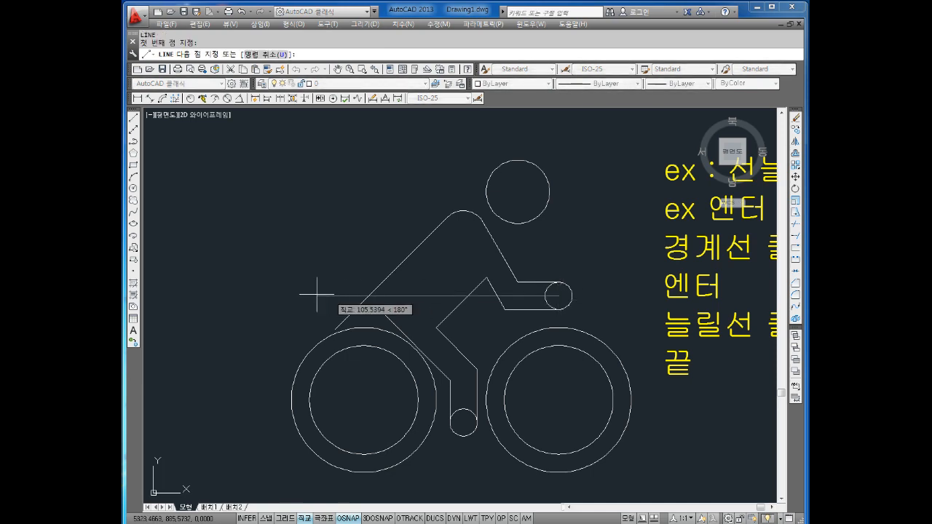
left_click(302, 295)
key("Escape")
key("Escape")
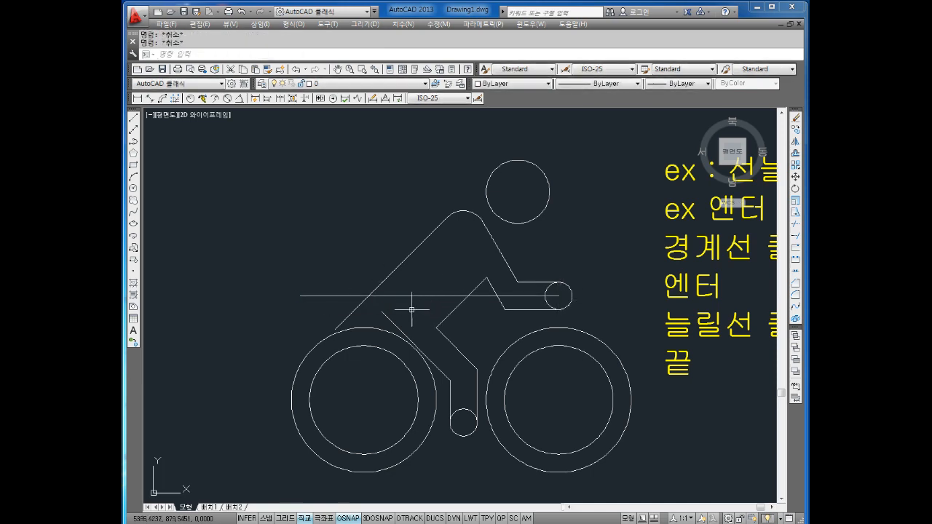
left_click(436, 369)
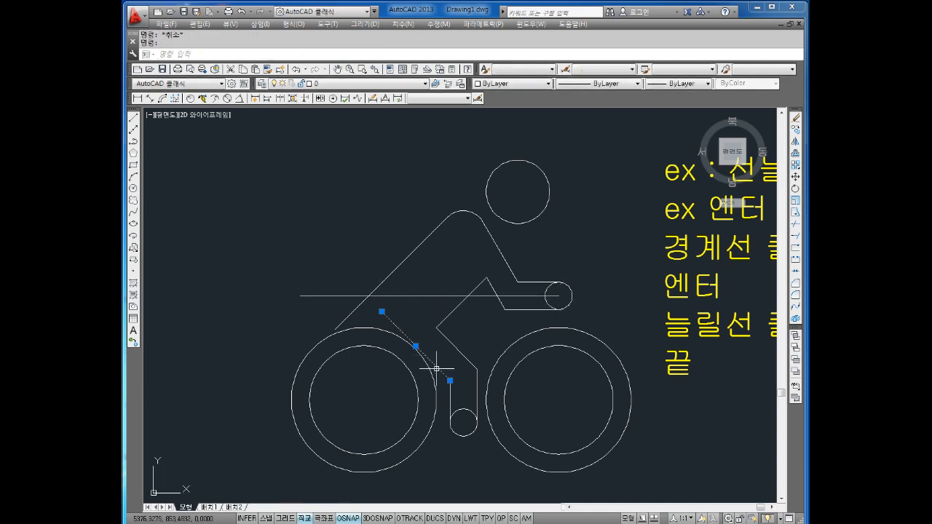
key("Delete")
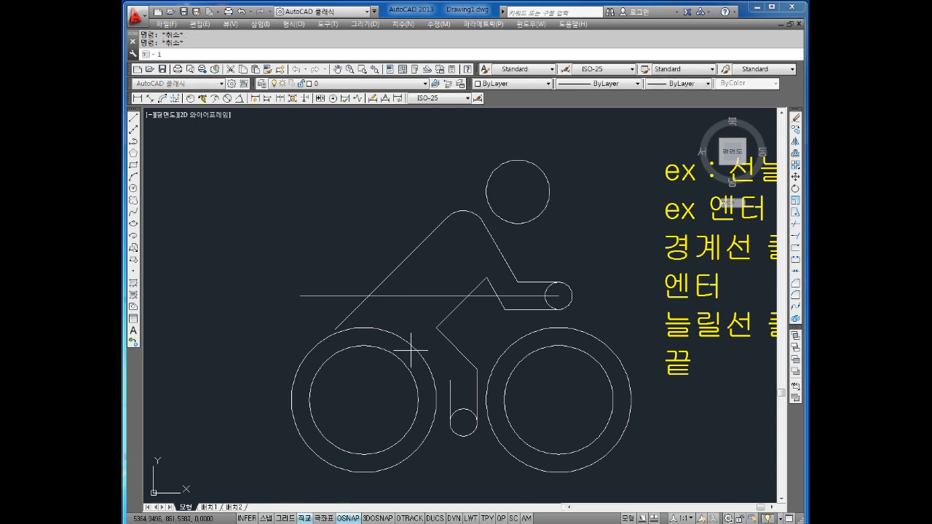
key("Return")
left_click(368, 296)
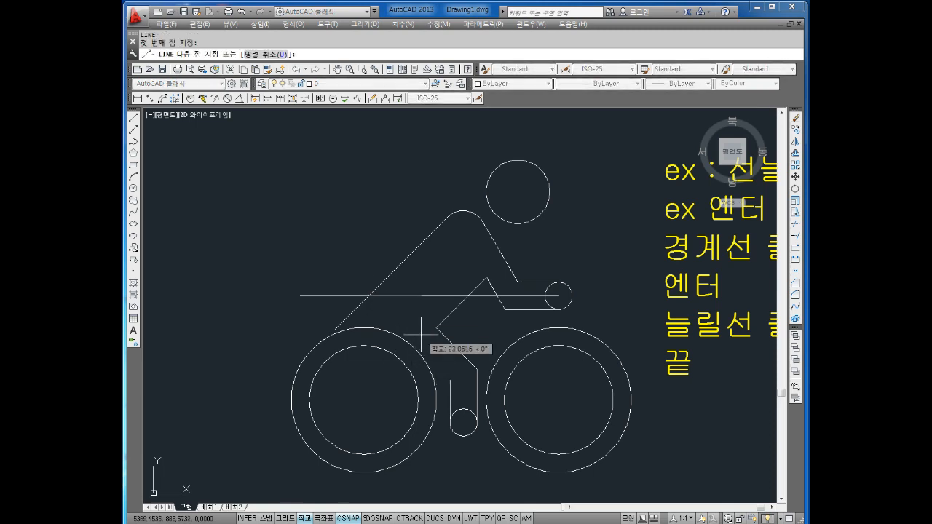
type("@50<-45")
key("Return")
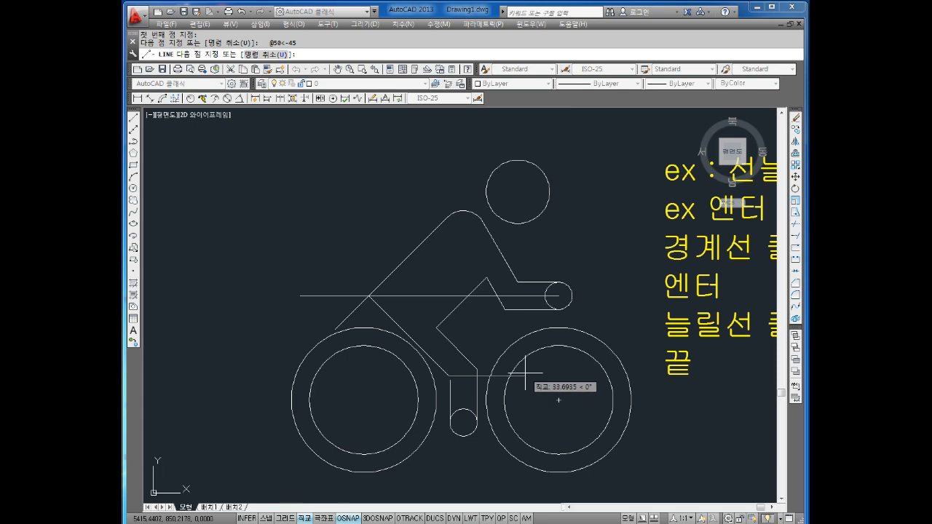
key("Escape")
Round the hip corner between the back line and the down-sloping leg line with a radius 10 fillet
scroll(526, 370, "up", 2)
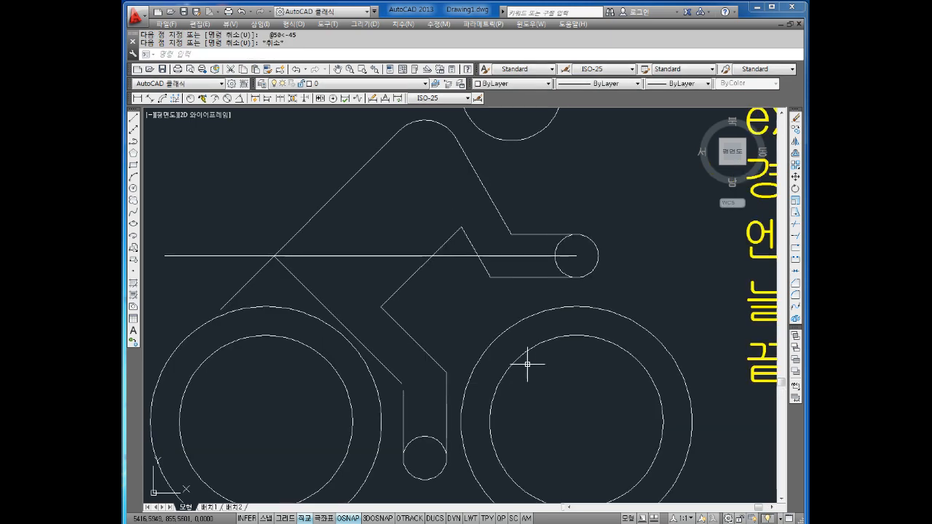
scroll(527, 364, "down", 2)
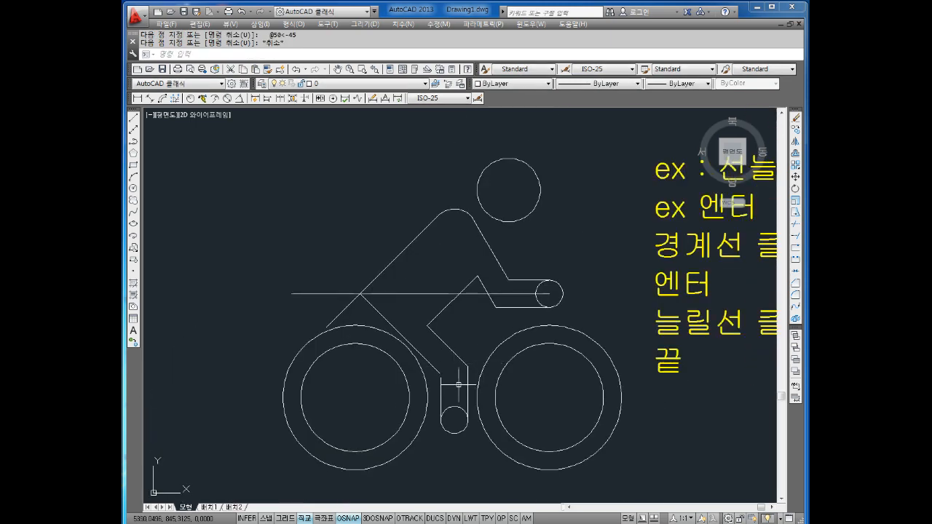
key("Escape")
key("Escape")
key("Return")
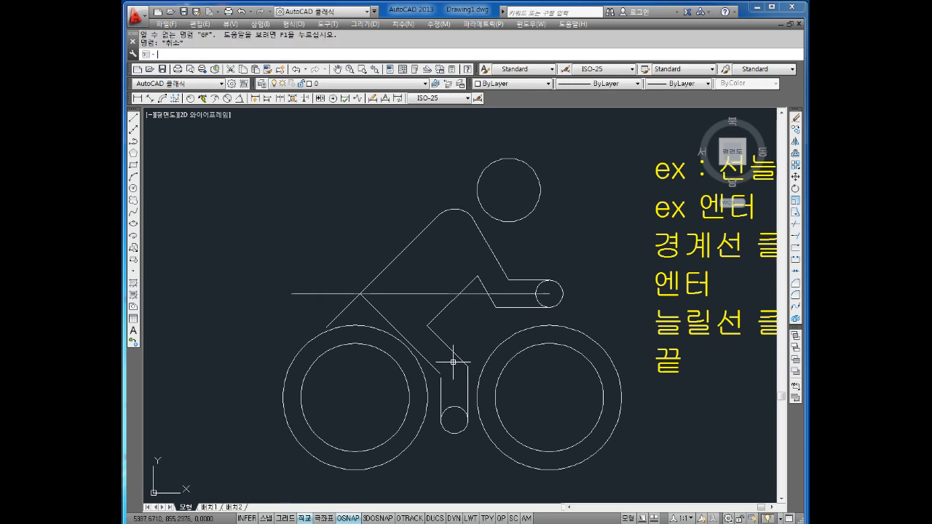
type("r")
key("Return")
type("10")
key("Return")
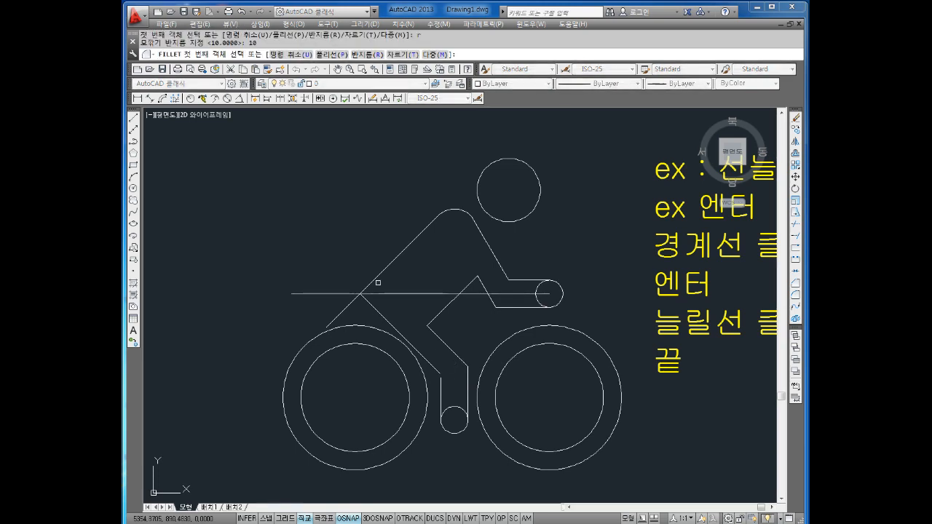
left_click(376, 279)
left_click(375, 307)
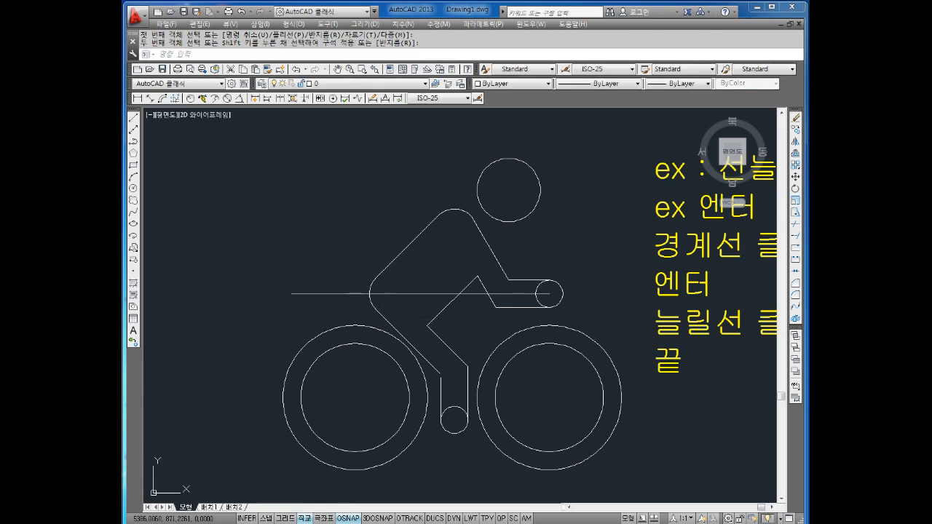
Join the down-sloping leg line and the rear vertical leg line into a sharp knee corner with a radius 0 fillet
key("Escape")
key("Escape")
scroll(453, 342, "up", 2)
type("f")
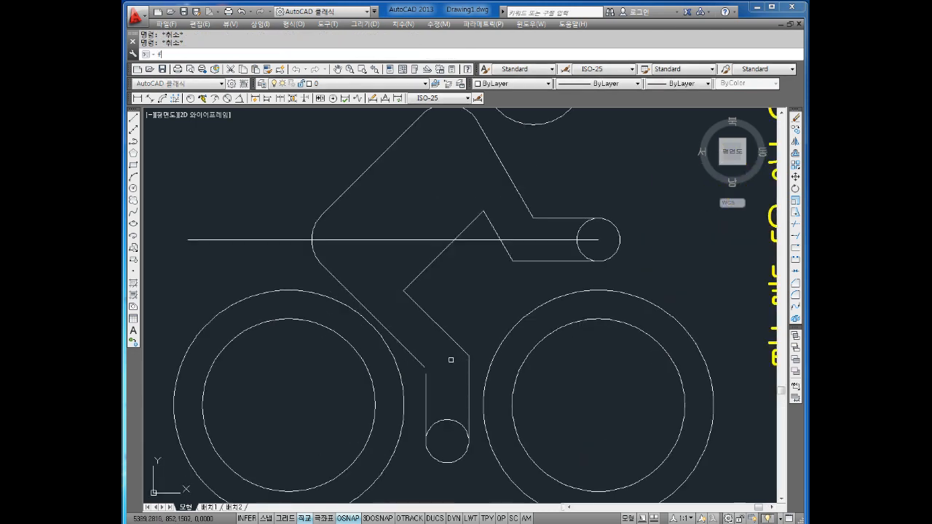
key("Return")
type("r")
key("Return")
type("0")
key("Return")
left_click(421, 363)
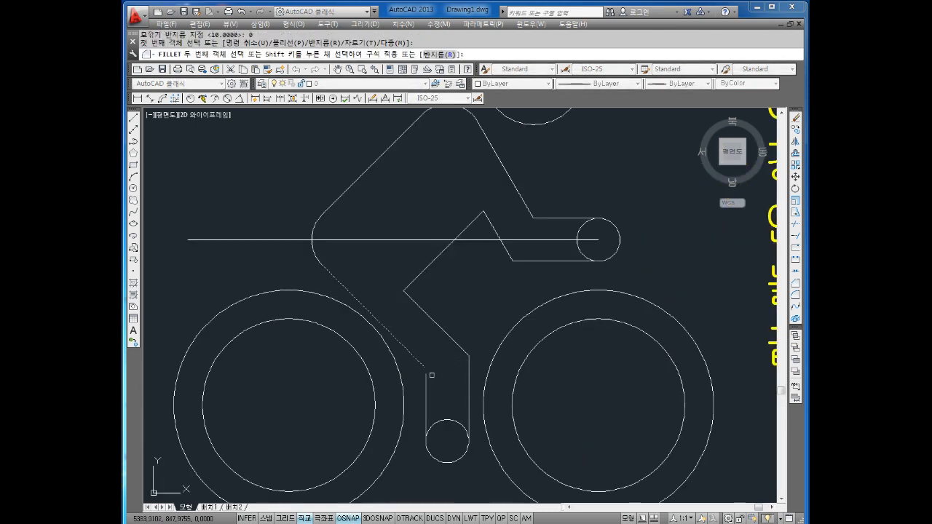
left_click(428, 383)
key("Escape")
key("Escape")
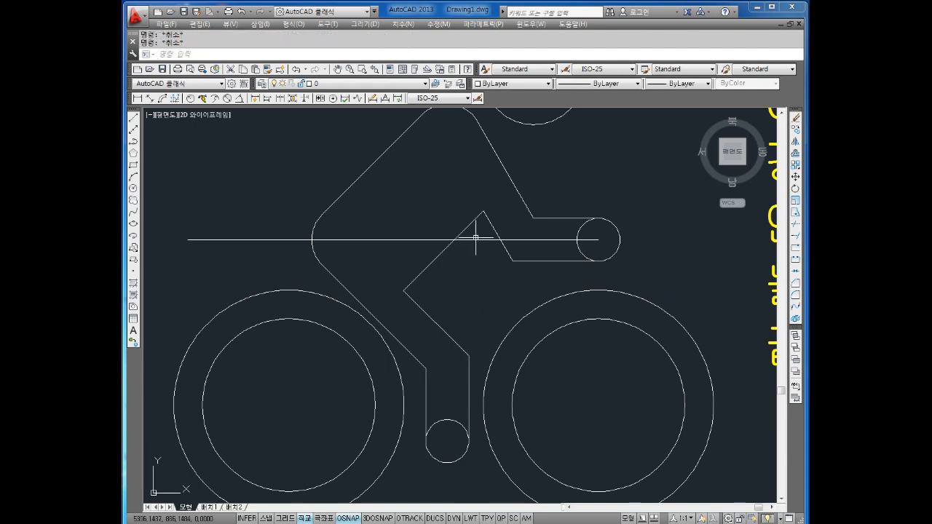
Delete the horizontal construction line running through the hand circle's center
left_click(475, 239)
key("Delete")
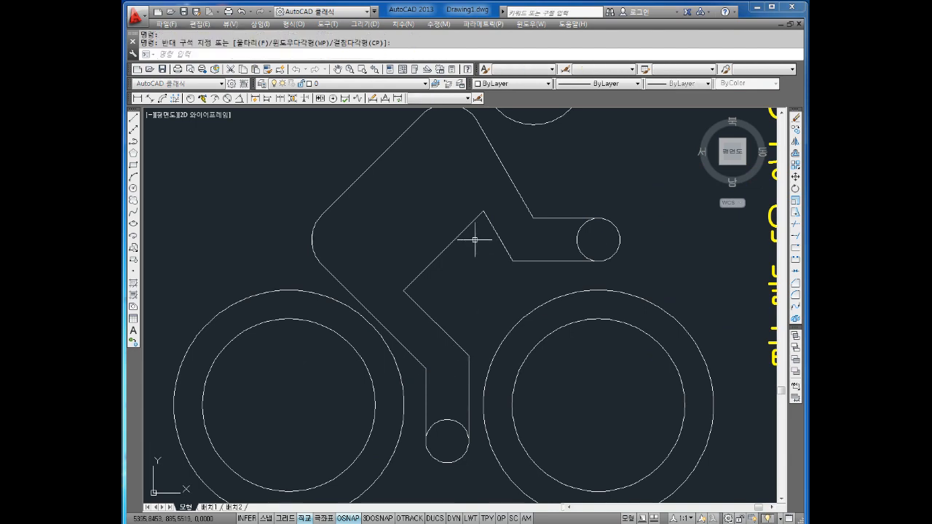
scroll(498, 246, "down", 4)
key("Escape")
key("Escape")
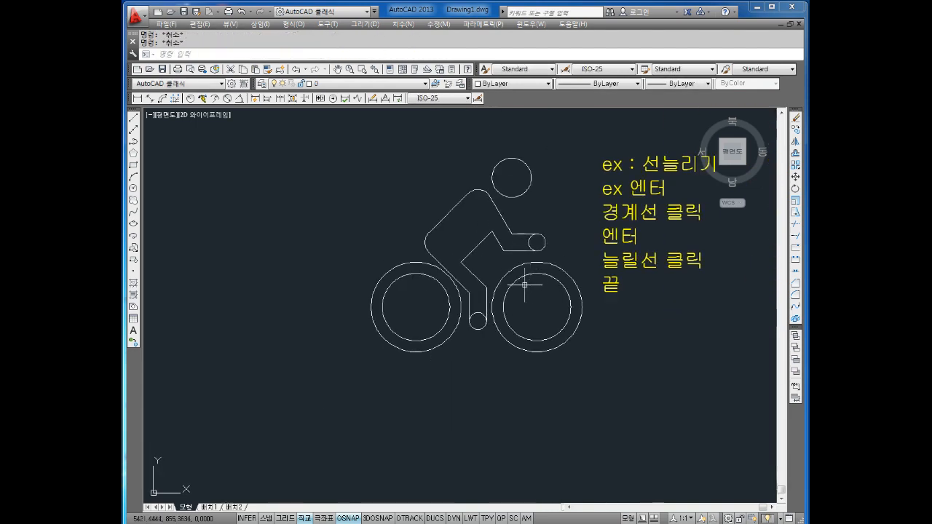
Trim the inner arcs of the hand and foot circles so the arm and leg end in rounded tips
middle_click_drag(538, 241, 526, 258)
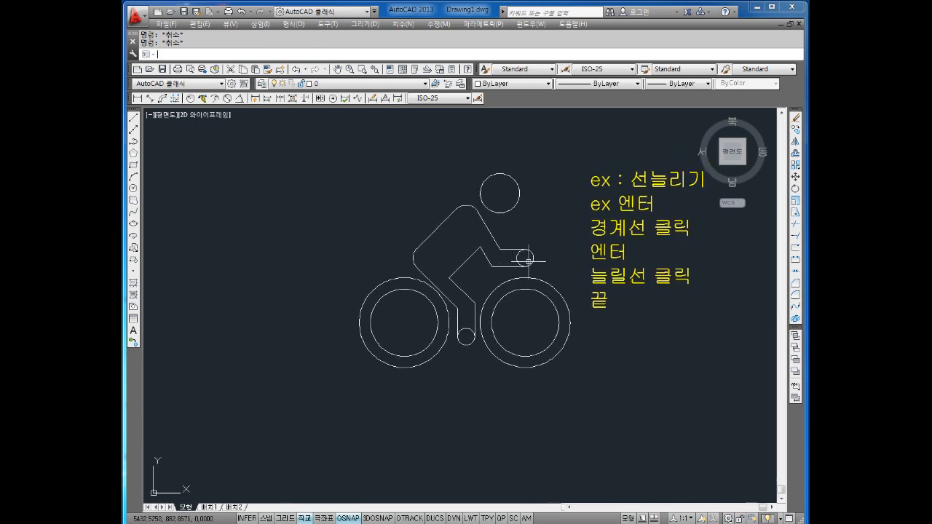
type("tr")
key("Return")
key("Return")
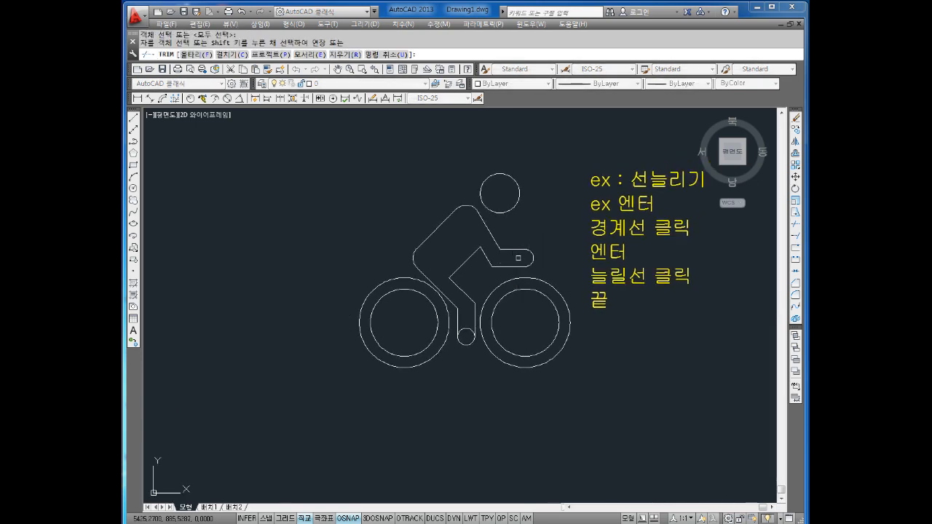
key("Escape")
scroll(514, 217, "up", 2)
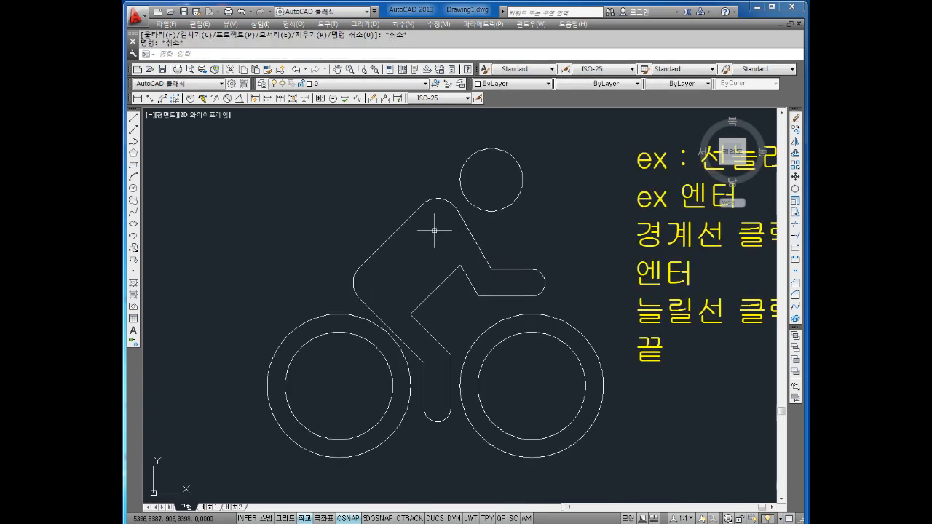
key("Escape")
type("l")
key("Return")
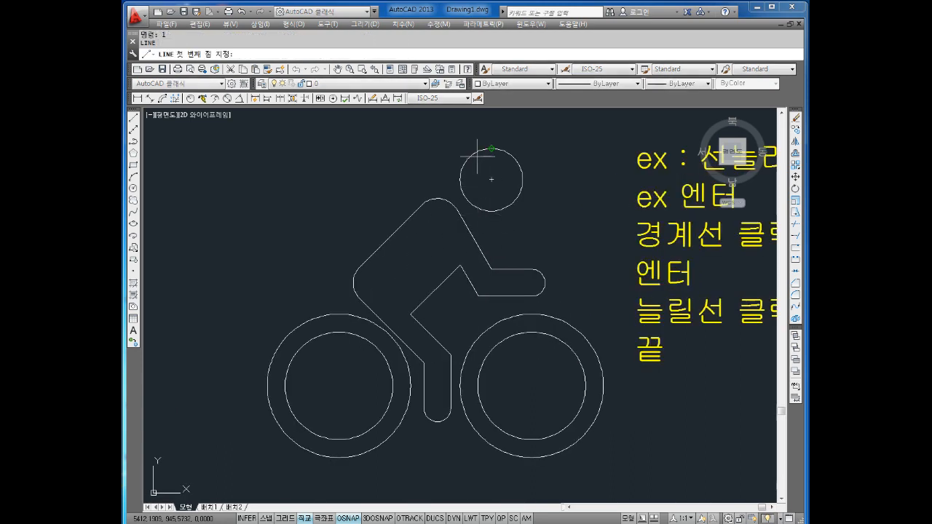
right_click(448, 147, "shift")
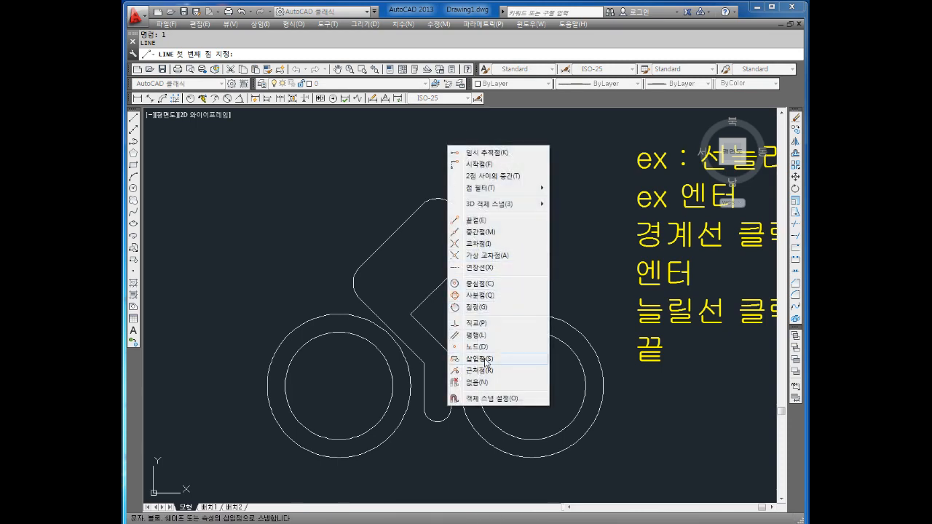
left_click(479, 308)
left_click(467, 153)
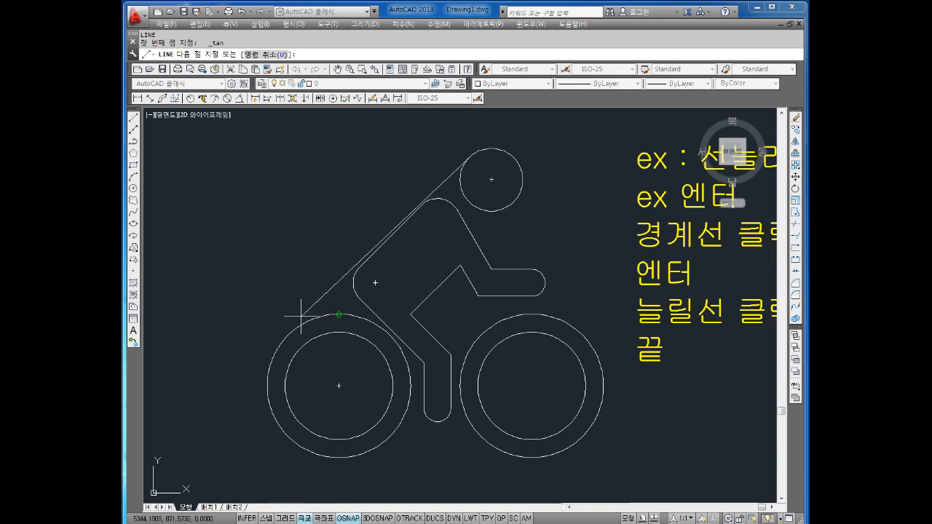
key("Escape")
scroll(443, 324, "down", 1)
middle_click_drag(490, 314, 488, 294)
scroll(447, 332, "up", 1)
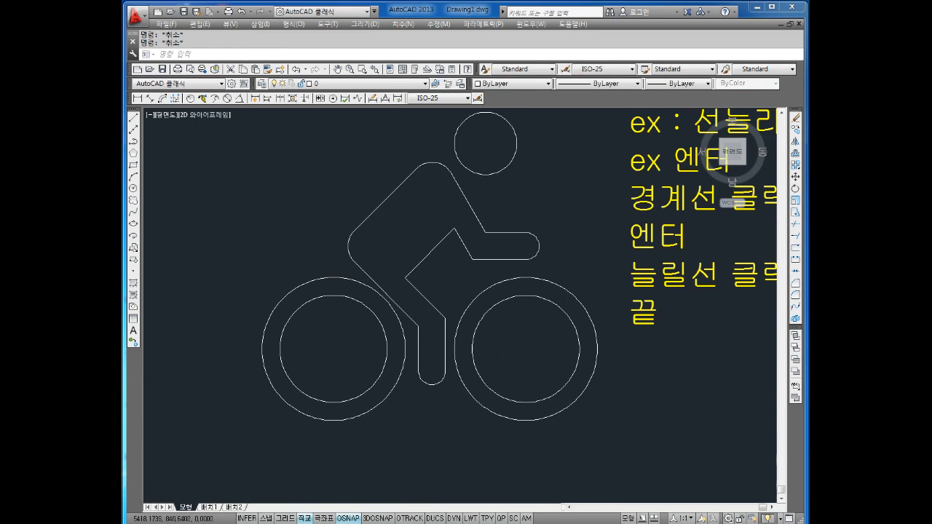
scroll(514, 328, "down", 2)
scroll(501, 320, "up", 1)
middle_click_drag(504, 320, 508, 300)
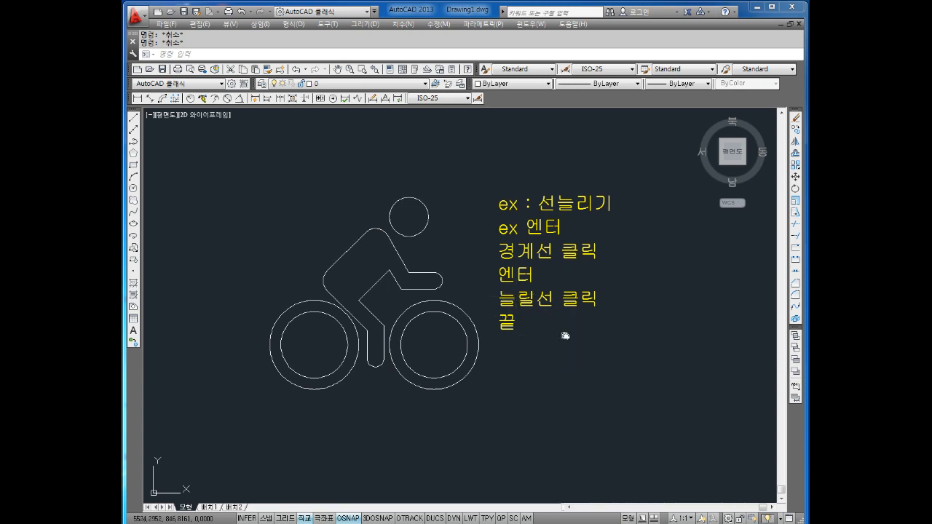
Draw a circle of radius 82.5 in an empty area well to the right of the cyclist figure and notes
middle_click_drag(558, 308, 514, 291)
middle_click_drag(620, 286, 514, 283)
middle_click_drag(593, 274, 431, 277)
scroll(581, 281, "down", 1)
scroll(456, 279, "down", 1)
middle_click_drag(531, 279, 418, 278)
middle_click_drag(495, 277, 351, 275)
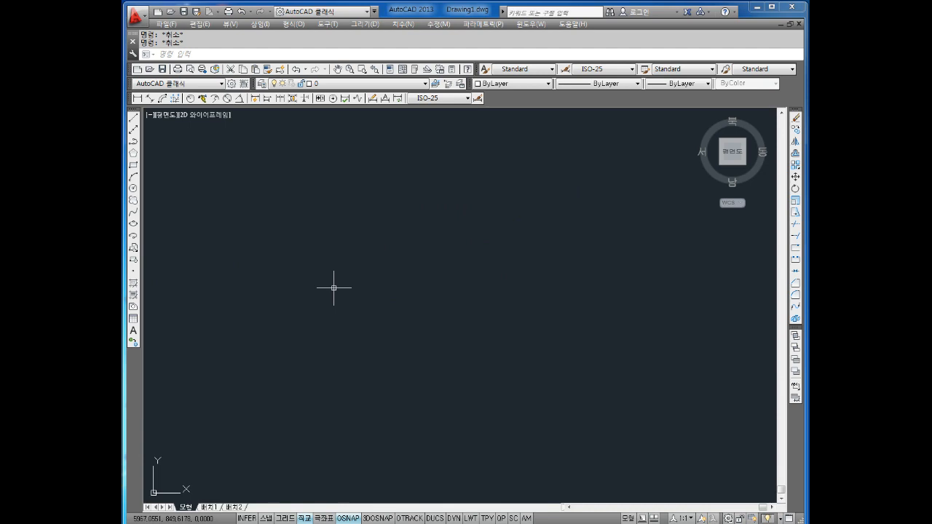
type("c")
key("Return")
left_click(432, 288)
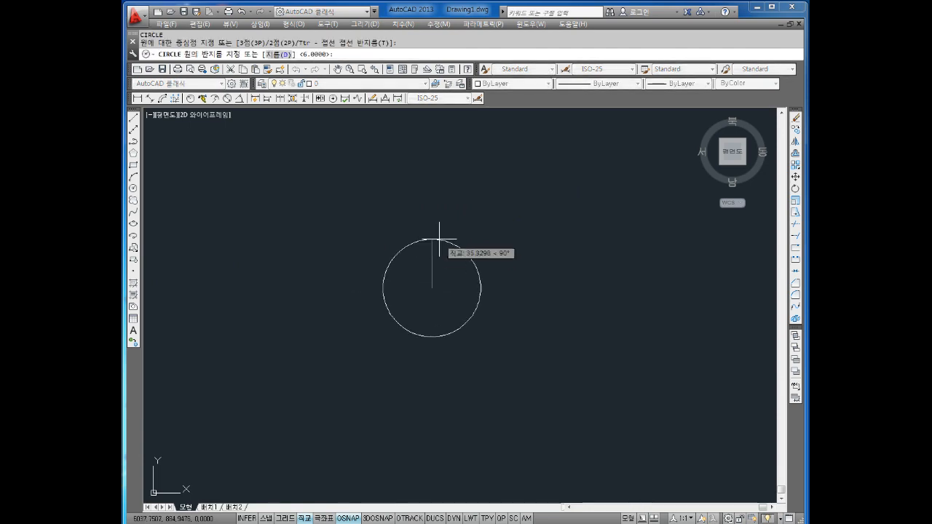
type("82.5")
key("Return")
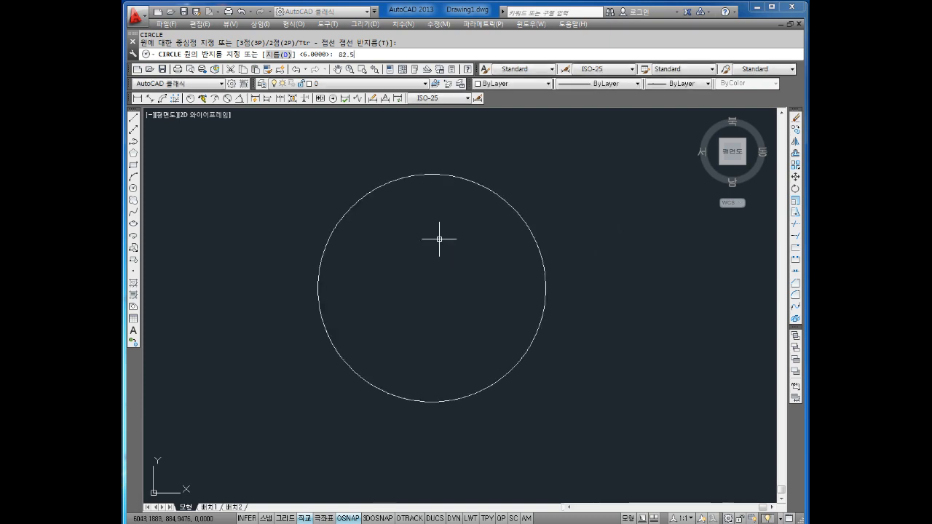
key("Escape")
key("Escape")
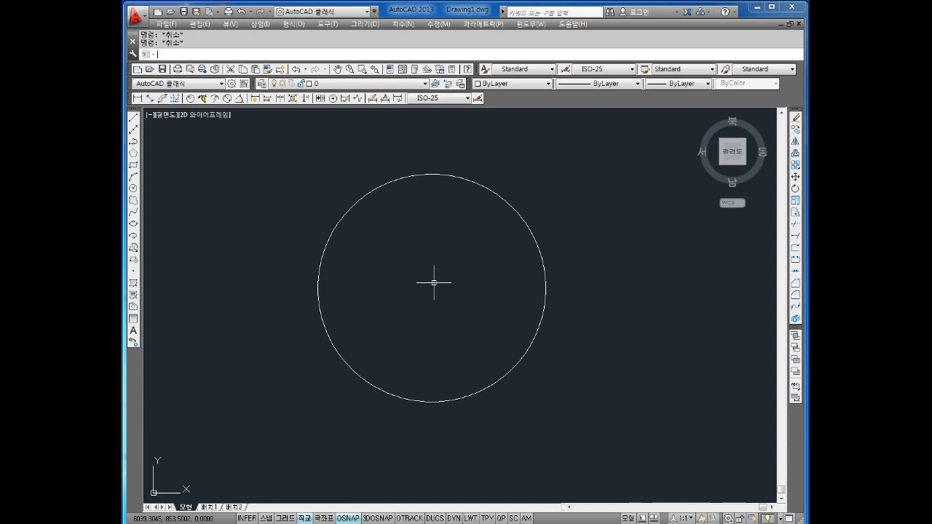
Draw a horizontal line across the circle between its left and right quadrant points
type("l")
key("Return")
left_click(318, 288)
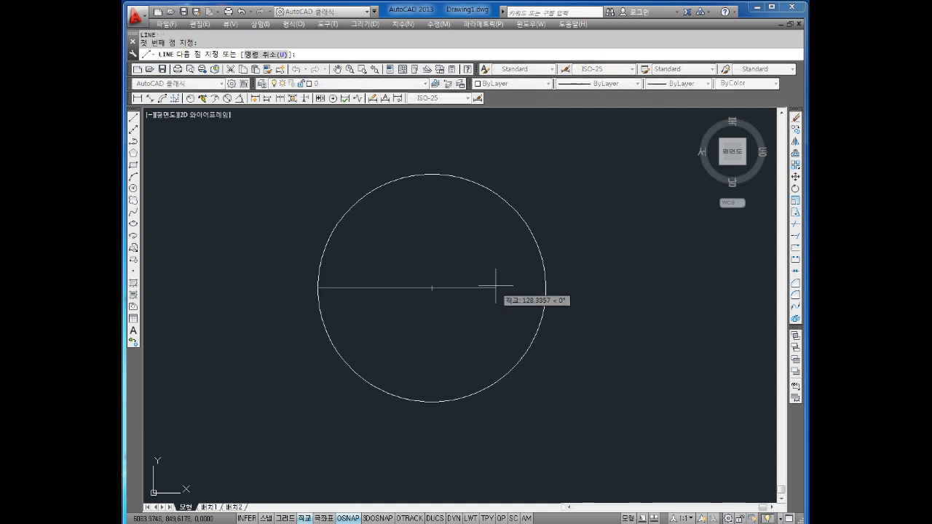
left_click(546, 288)
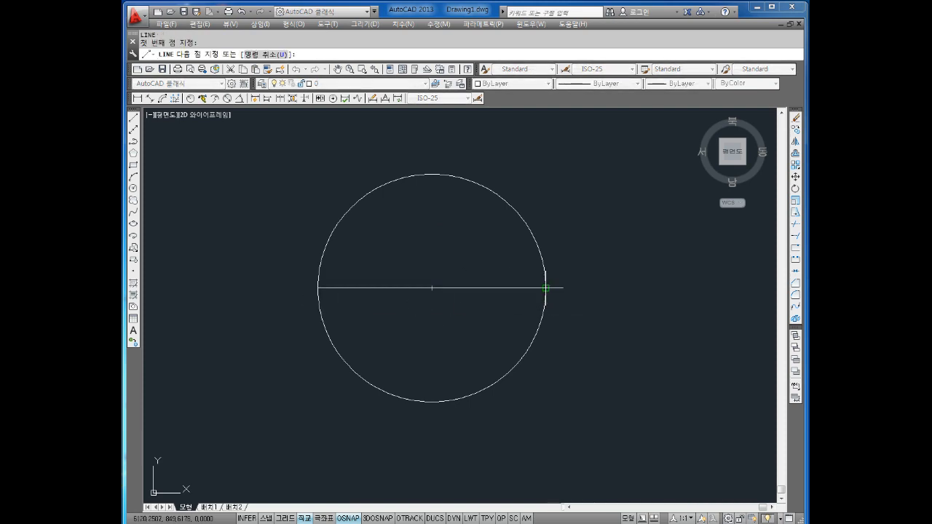
key("Escape")
Change the color of the horizontal diameter line to yellow
left_click(510, 287)
left_click(474, 311)
left_click(492, 84)
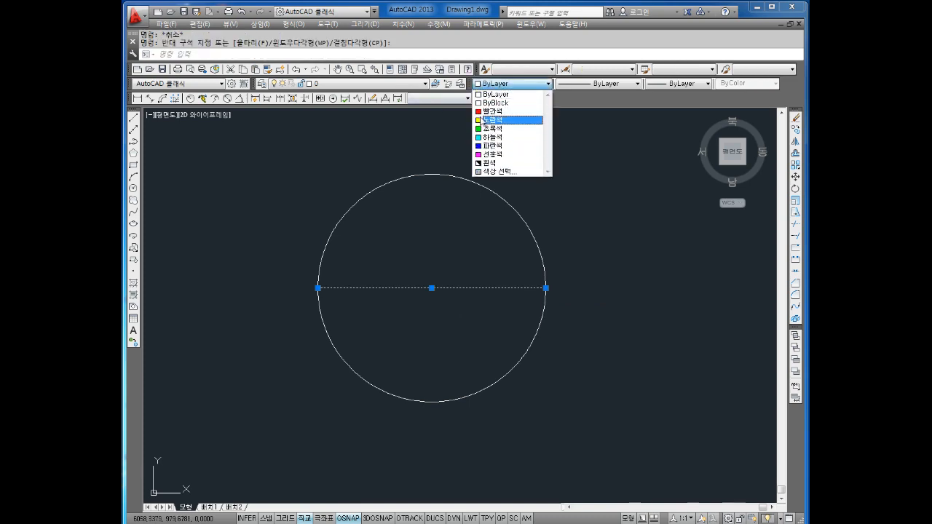
left_click(486, 120)
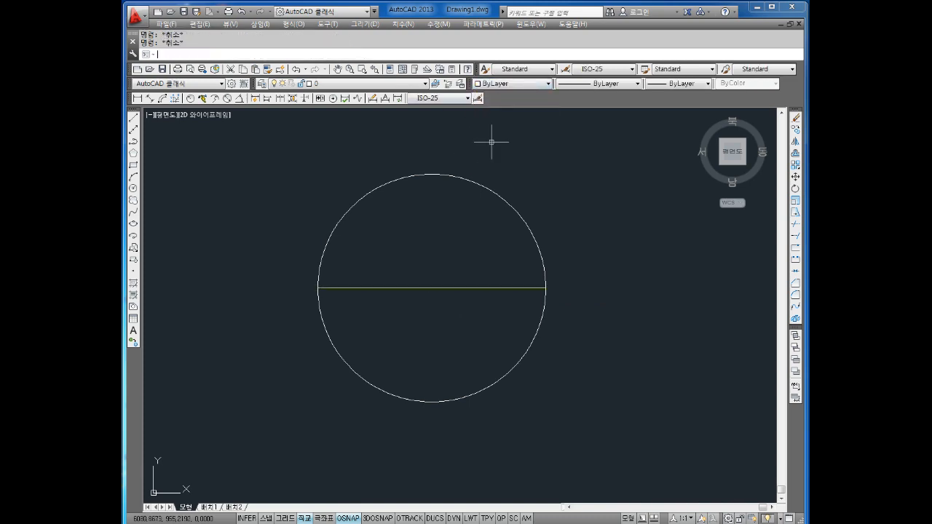
Offset the yellow diameter line upward by 18
type("o")
key("Return")
type("18")
key("Return")
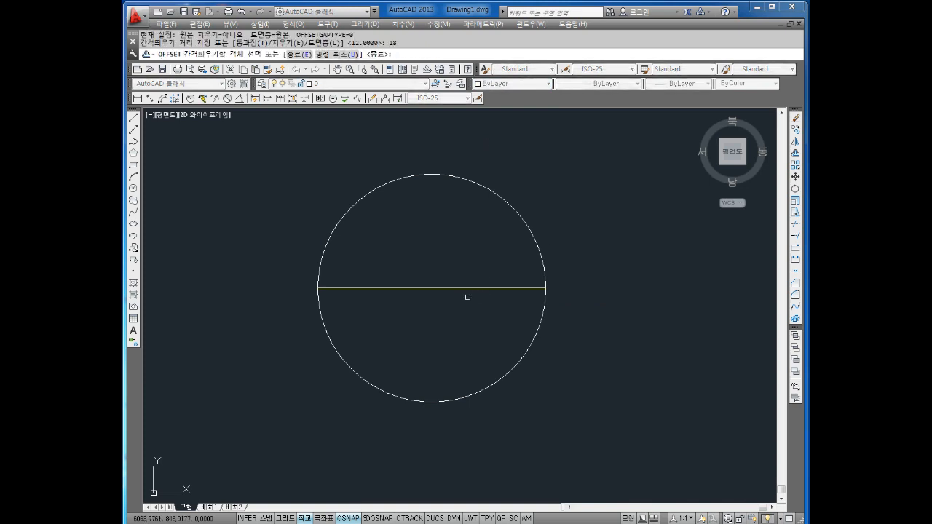
left_click(462, 288)
left_click(457, 265)
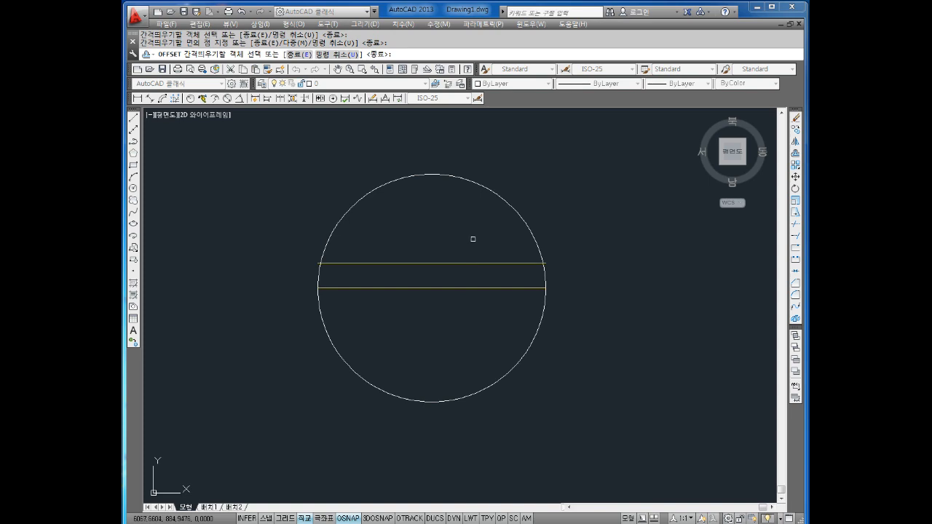
key("Escape")
key("Escape")
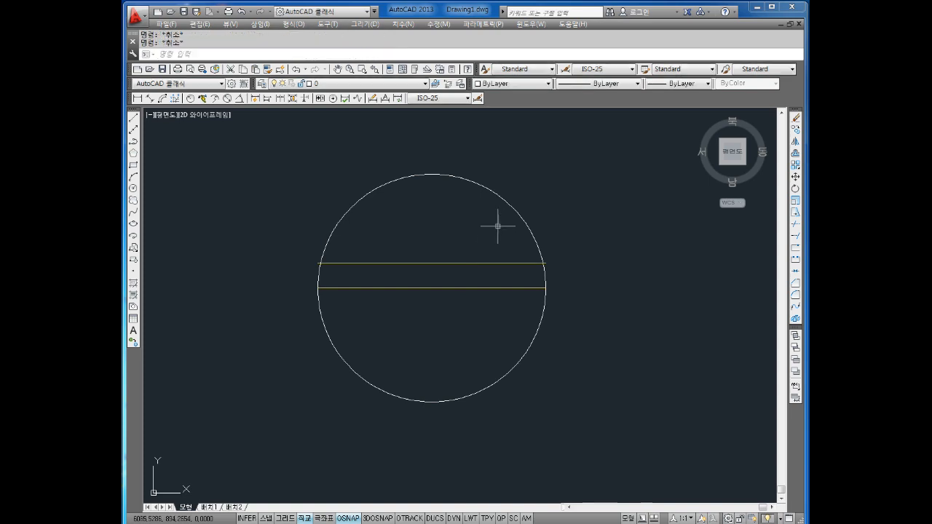
Draw a horizontal line from the circle's top quadrant point rightward past the circle's right side
type("l")
key("Return")
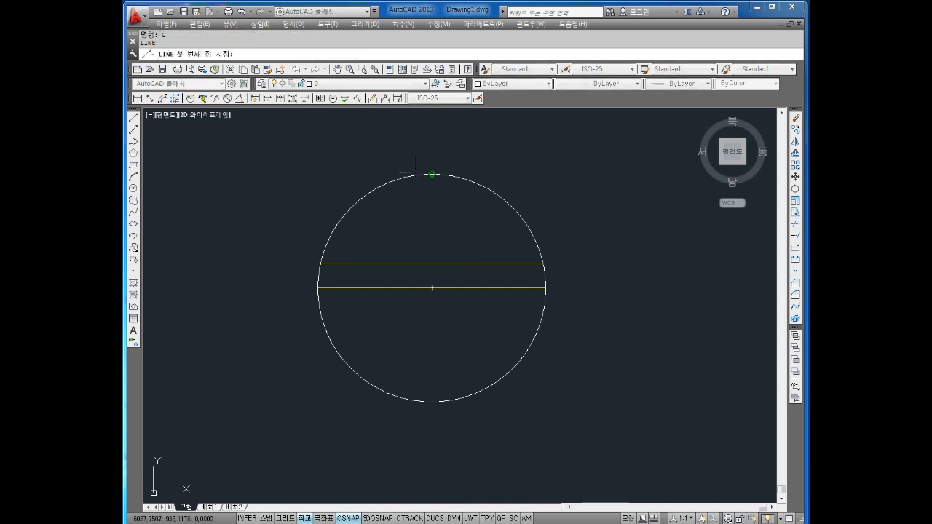
left_click(432, 175)
left_click(638, 175)
key("Escape")
key("Escape")
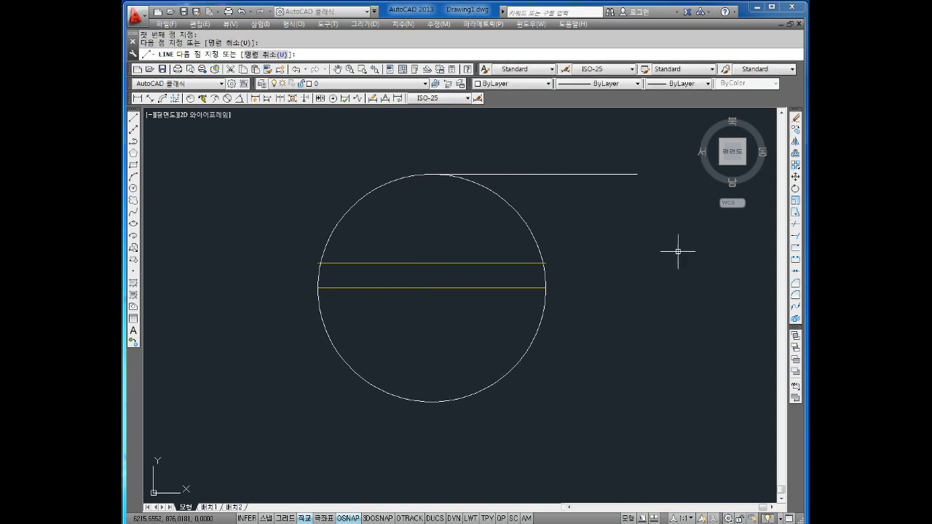
Offset the horizontal line at the circle's top downward by 150
type("o")
key("Return")
type("150")
key("Return")
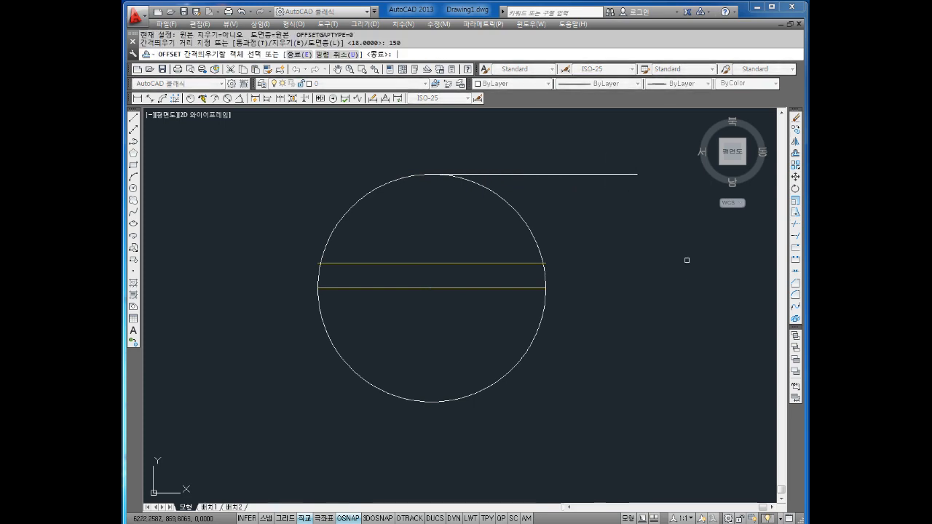
left_click(598, 175)
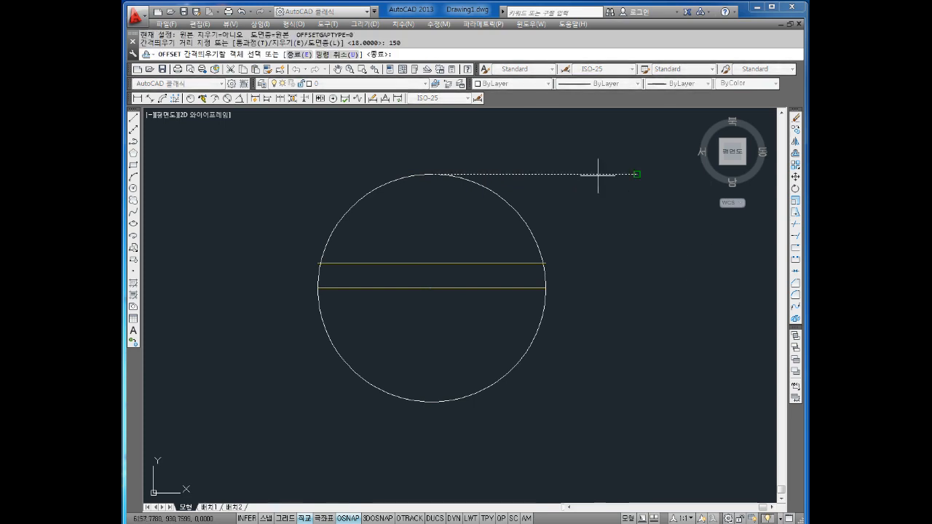
left_click(571, 426)
key("Escape")
Stretch the left end of the lower offset line horizontally past the circle's left side
left_click(432, 381)
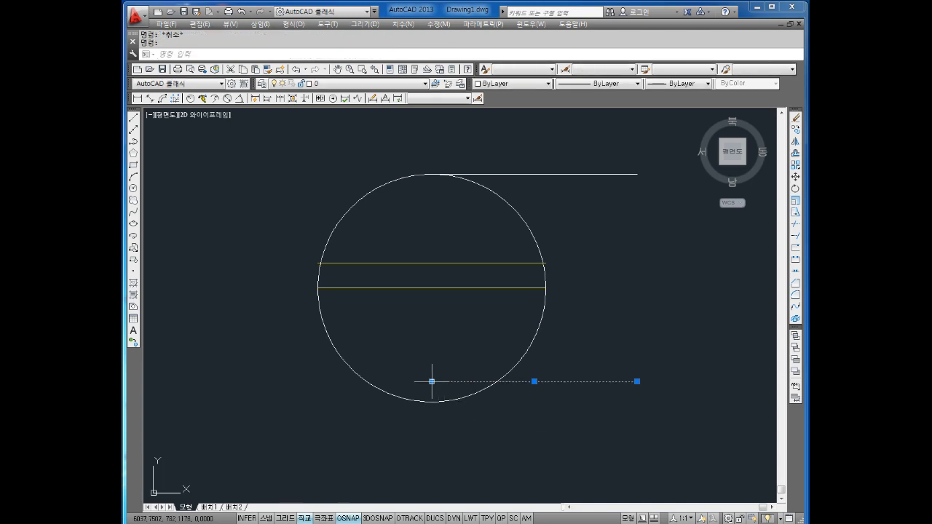
left_click(432, 381)
left_click(267, 381)
key("Escape")
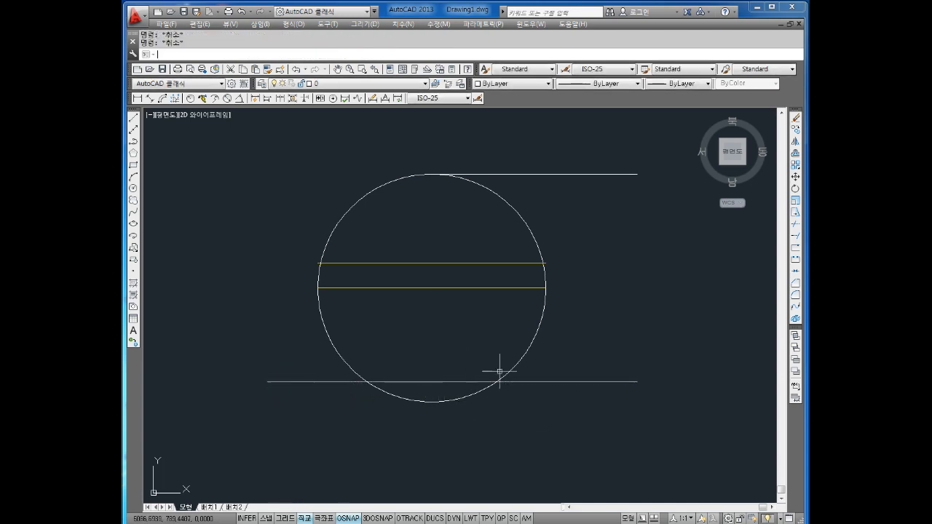
Trim the circle's right side between the lower yellow line and the bottom horizontal line, and both sides between the two yellow lines
type("tr")
key("space")
key("space")
left_click(589, 321)
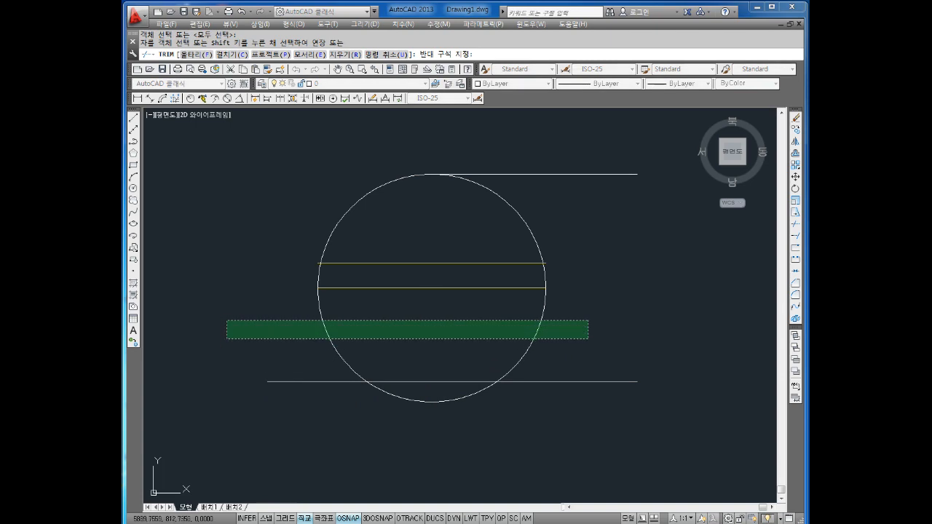
left_click(226, 339)
left_click(584, 263)
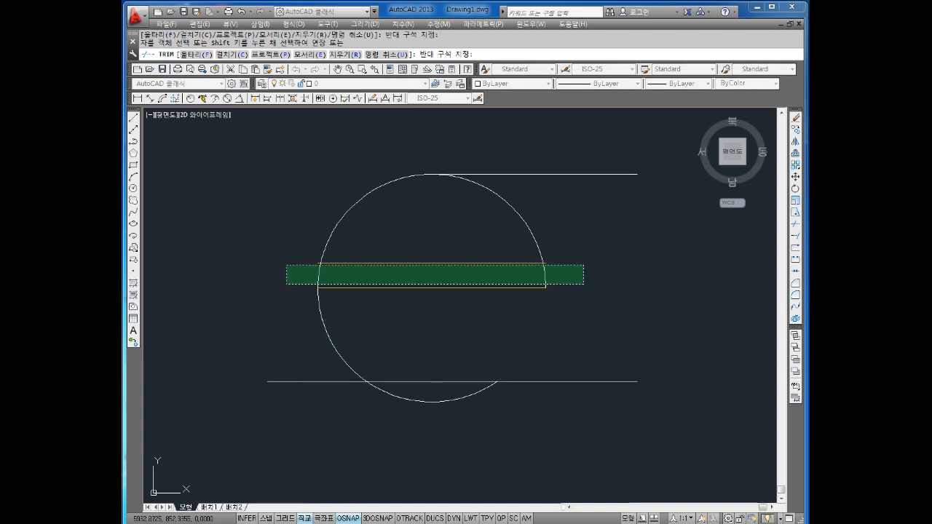
left_click(286, 289)
left_click(332, 271)
left_click(281, 282)
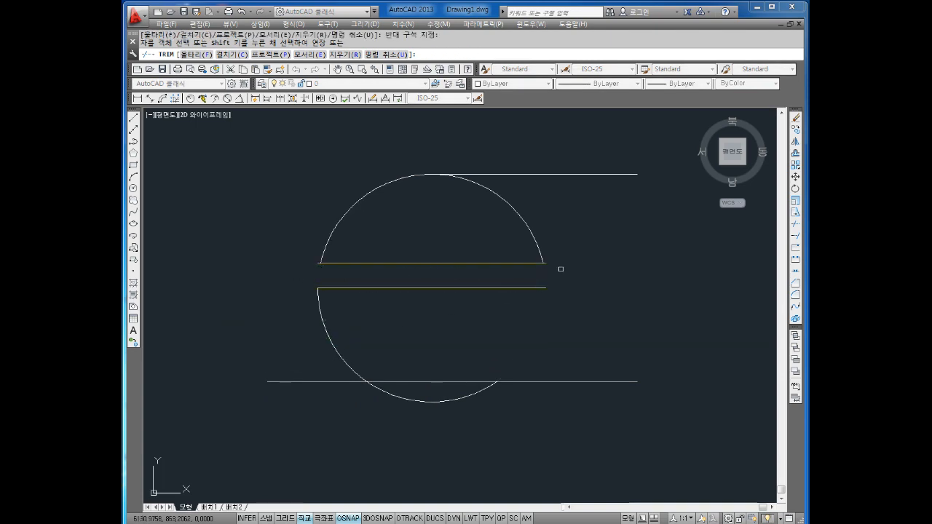
Trim both ends of the upper yellow line where they overhang the upper arc
scroll(555, 264, "up", 3)
left_click(516, 258)
left_click(513, 271)
scroll(508, 289, "down", 2)
middle_click_drag(493, 290, 515, 285)
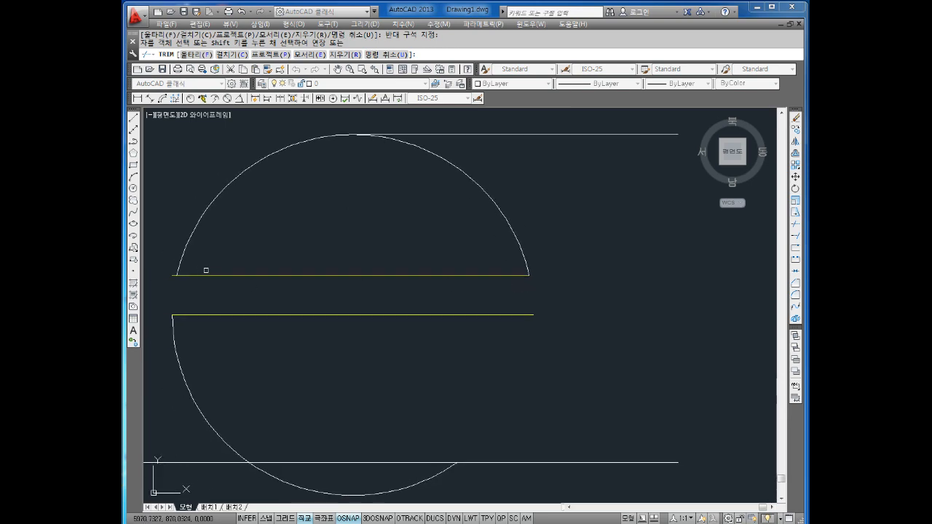
middle_click_drag(206, 271, 259, 271)
left_click(224, 264)
left_click(220, 276)
key("Escape")
Change the color of the yellow line closing the upper arc to ByLayer
left_click(304, 261)
left_click(295, 287)
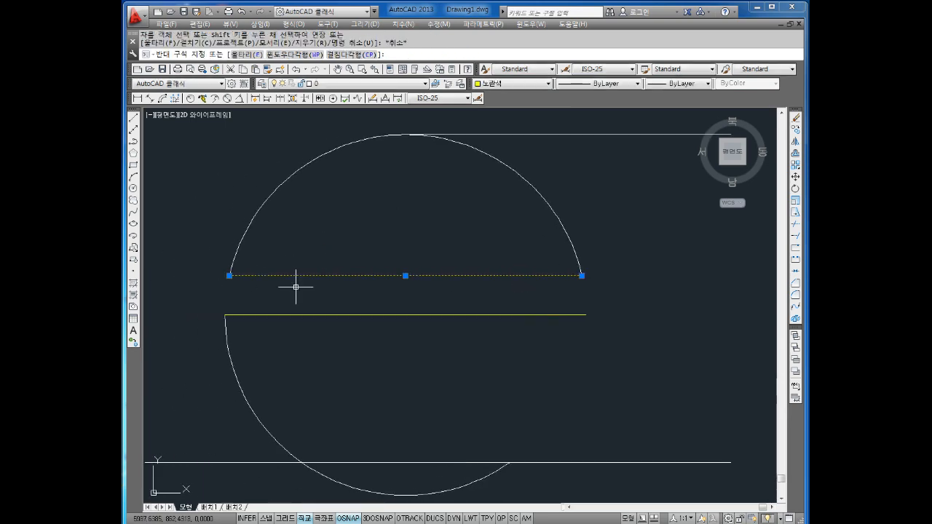
left_click(510, 83)
left_click(495, 91)
key("Escape")
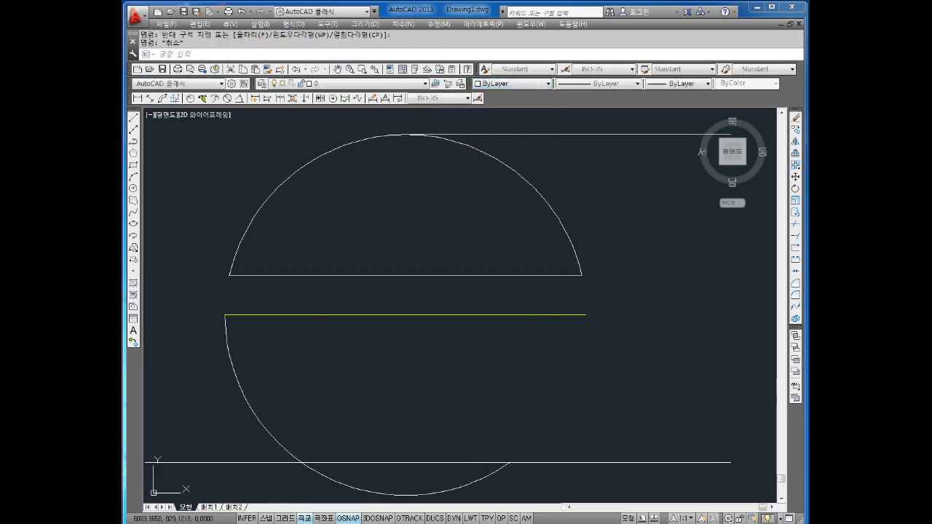
key("Escape")
Draw a vertical line about 188 long from the upper arc's top quadrant point down past the lower arc
scroll(575, 222, "down", 2)
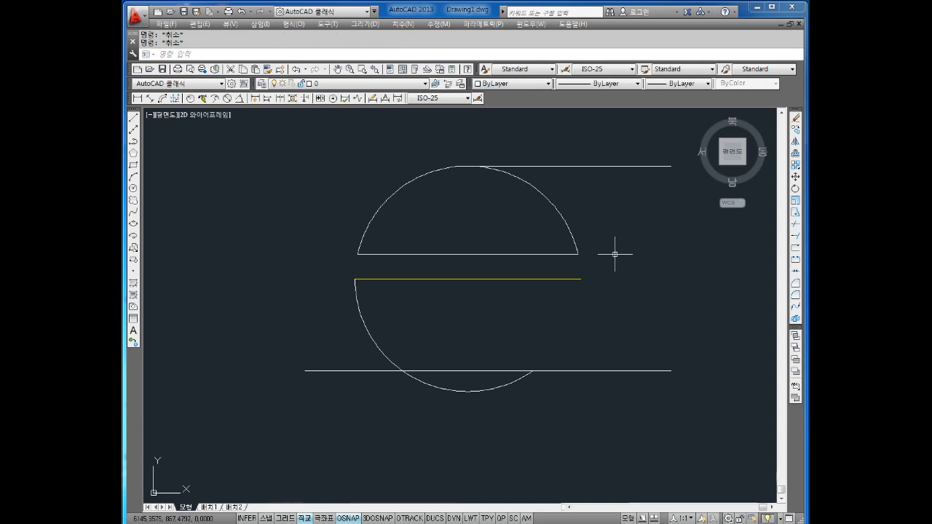
middle_click_drag(615, 254, 614, 254)
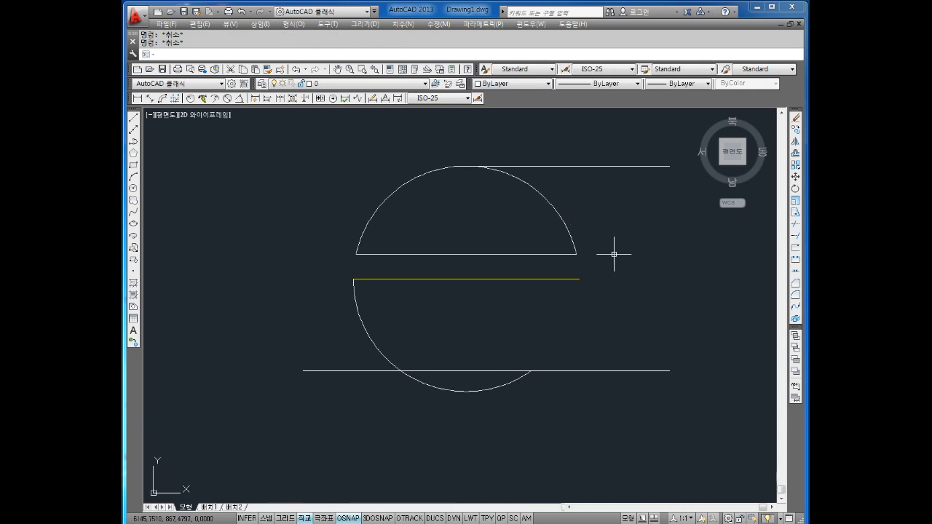
type("l")
key("Return")
left_click(466, 167)
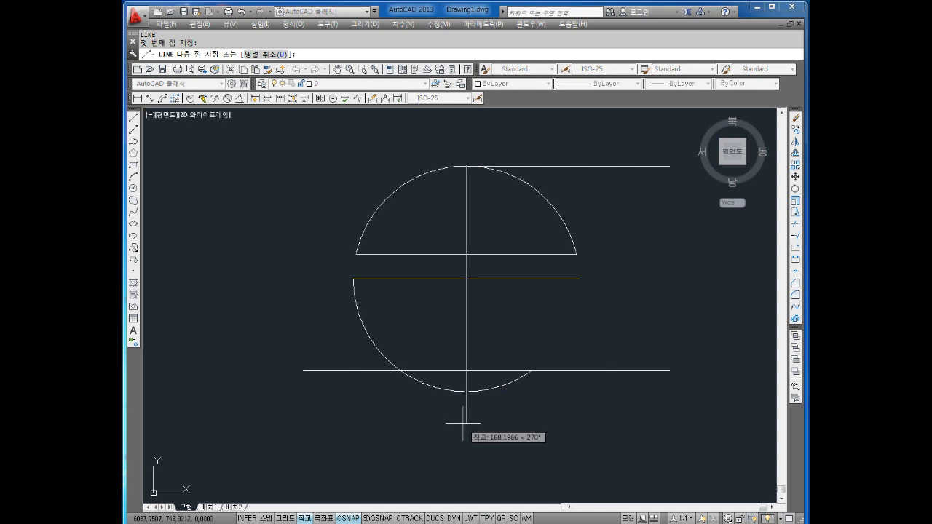
left_click(464, 423)
key("Escape")
key("Escape")
Trim the vertical line's lower end and the left half of the arc below the bottom horizontal line
type("t")
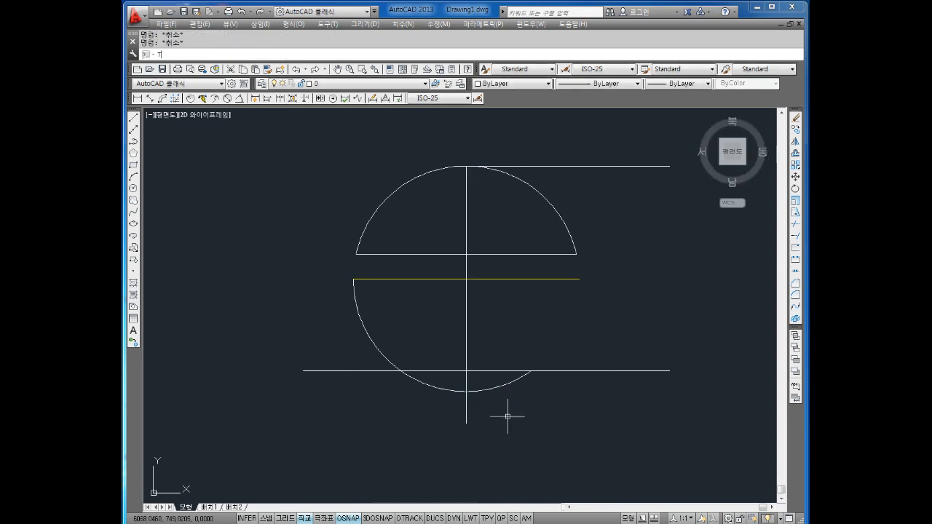
type("r")
key("Return")
key("Return")
left_click(546, 389)
left_click(420, 417)
left_click(466, 416)
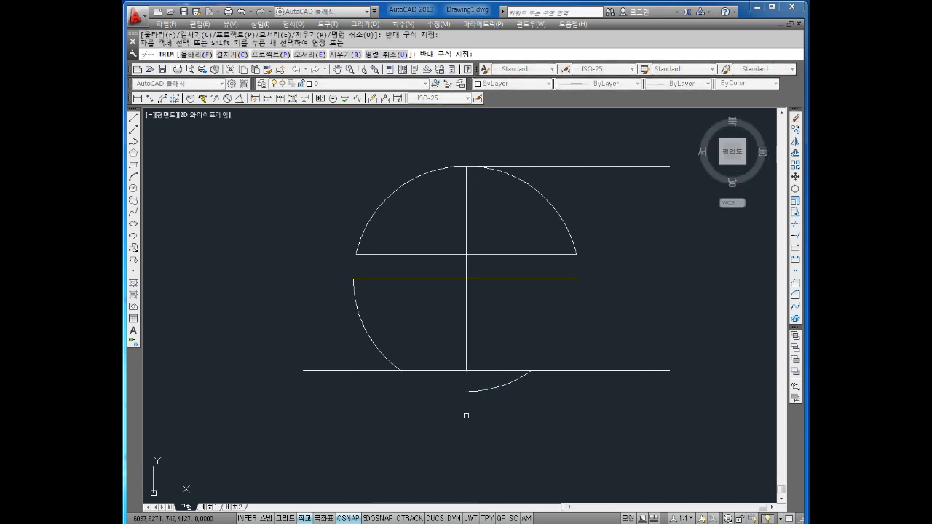
left_click(304, 321)
key("Escape")
Delete the two leftover circle arcs, one at the lower left and one below the bottom horizontal line
left_click(405, 320)
left_click(281, 335)
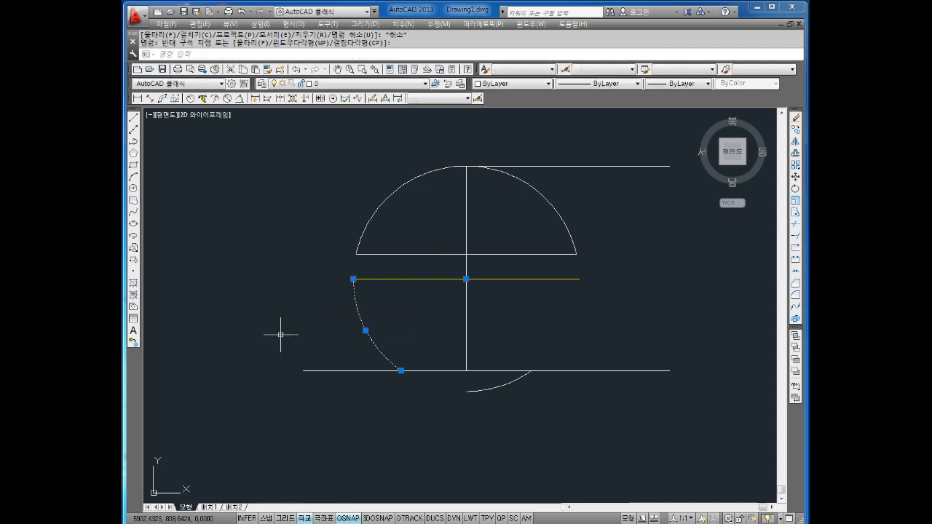
key("Delete")
left_click(496, 389)
left_click(486, 412)
key("Delete")
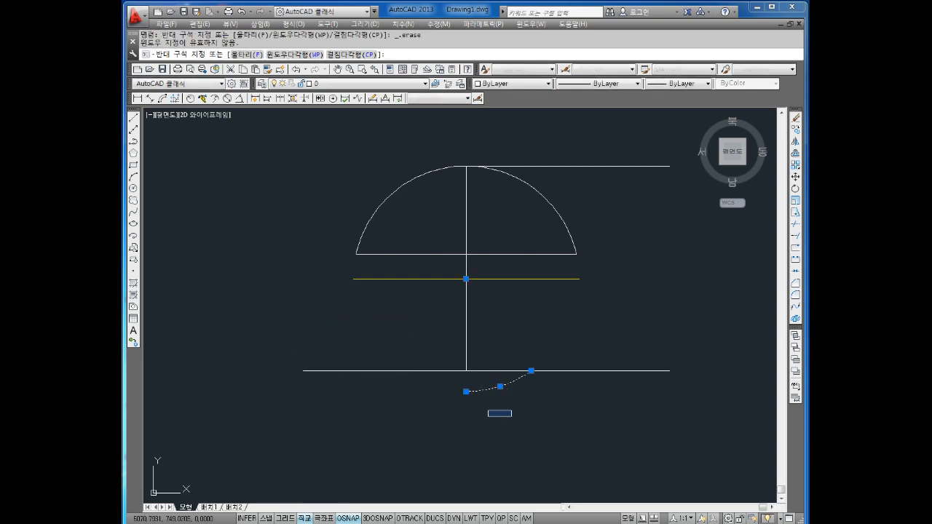
key("Escape")
left_click(499, 388)
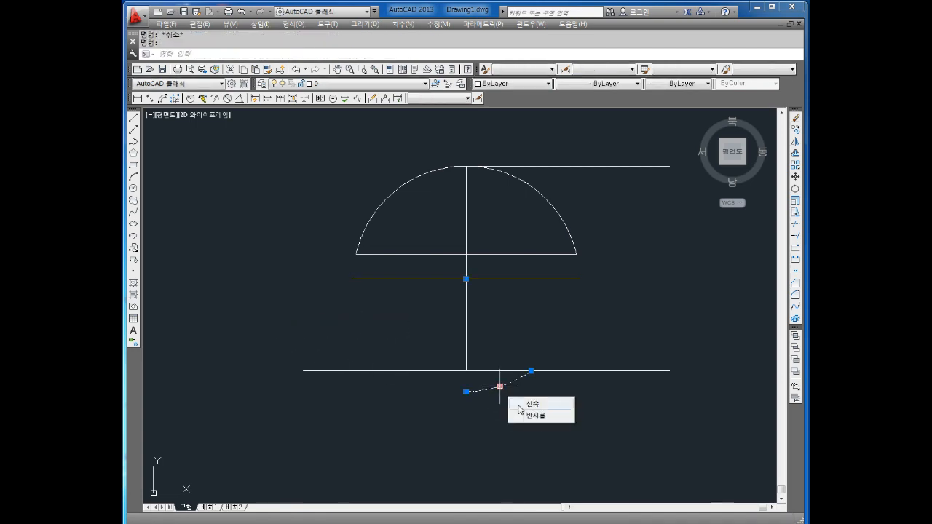
key("Escape")
left_click(480, 390)
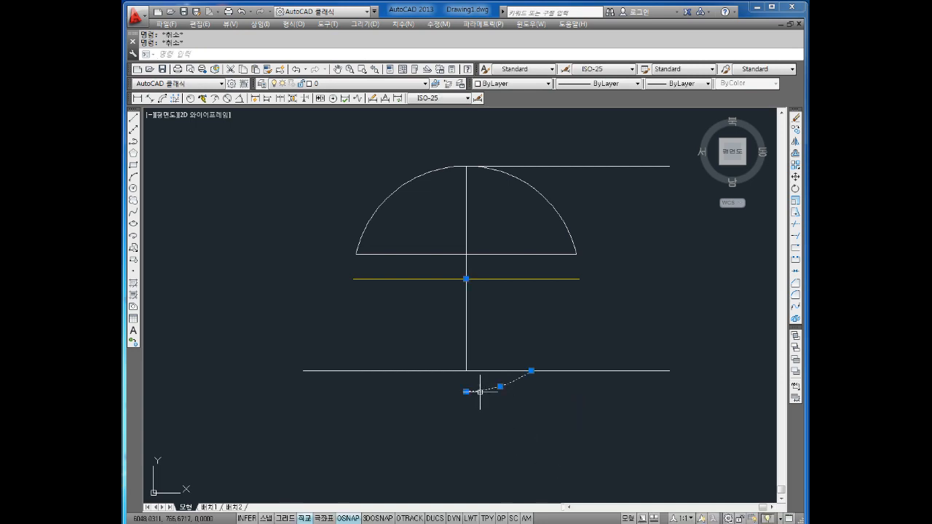
key("Delete")
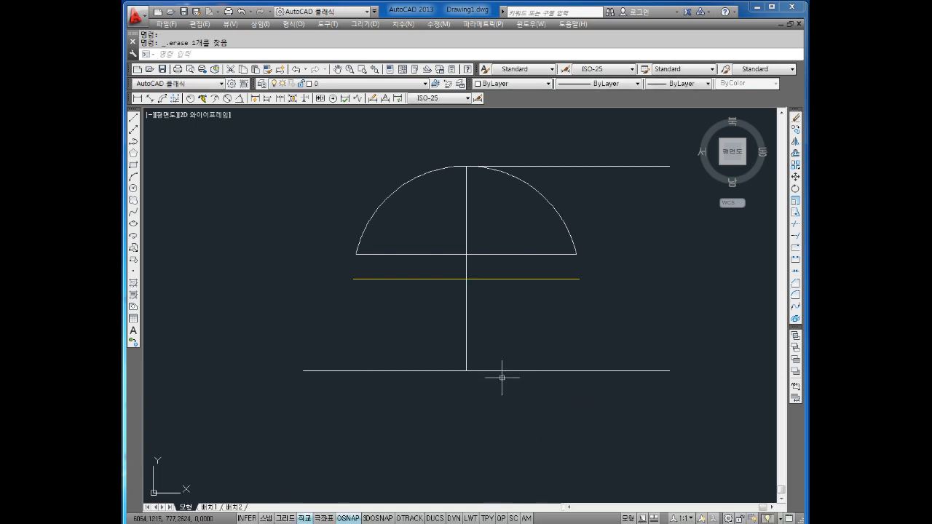
Offset the vertical center line by 6 to both sides
type("o")
key("Return")
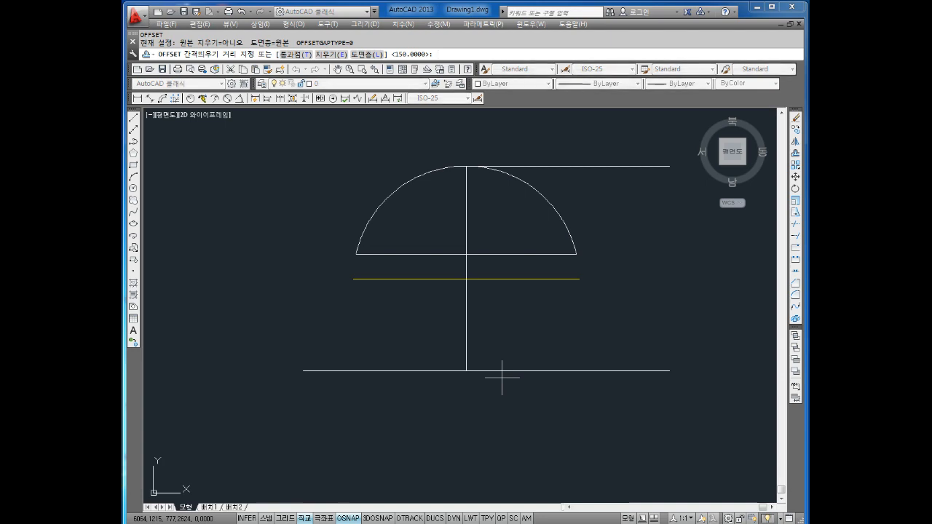
type("6")
key("Return")
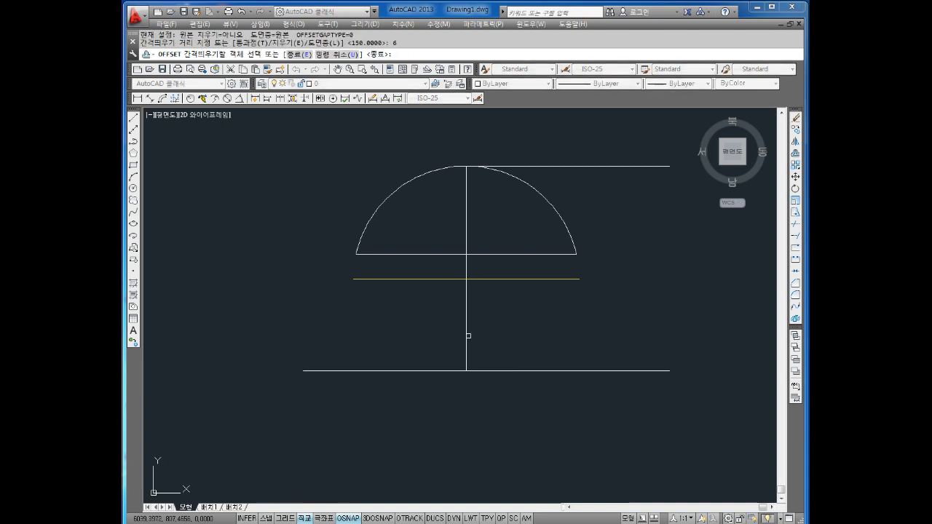
left_click(475, 339)
left_click(466, 334)
left_click(433, 339)
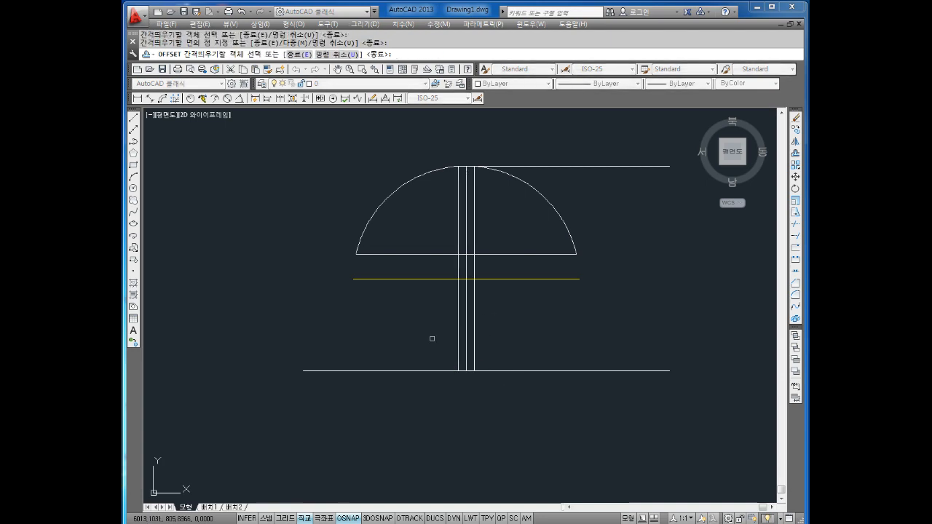
key("Escape")
key("Escape")
key("Escape")
Offset the bottom horizontal line upward by 7.5
type("o")
key("Return")
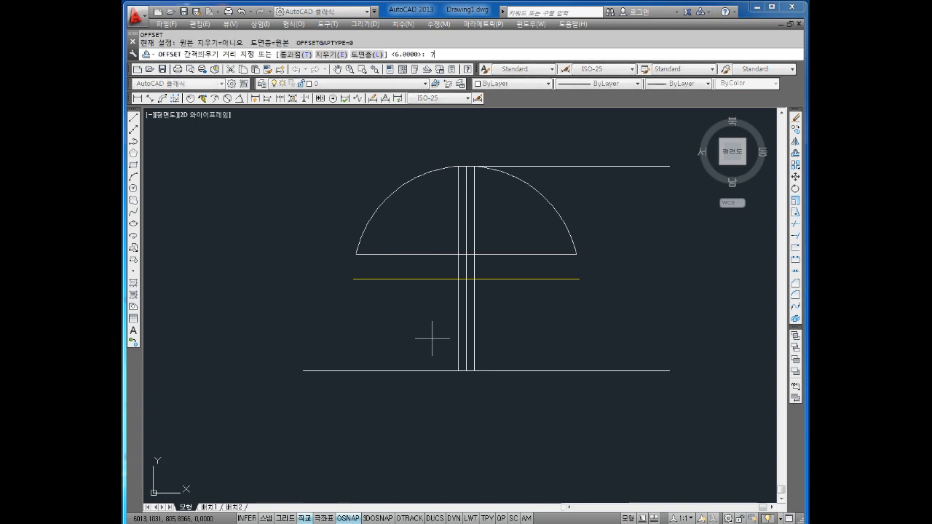
type("7.5")
key("Return")
left_click(490, 370)
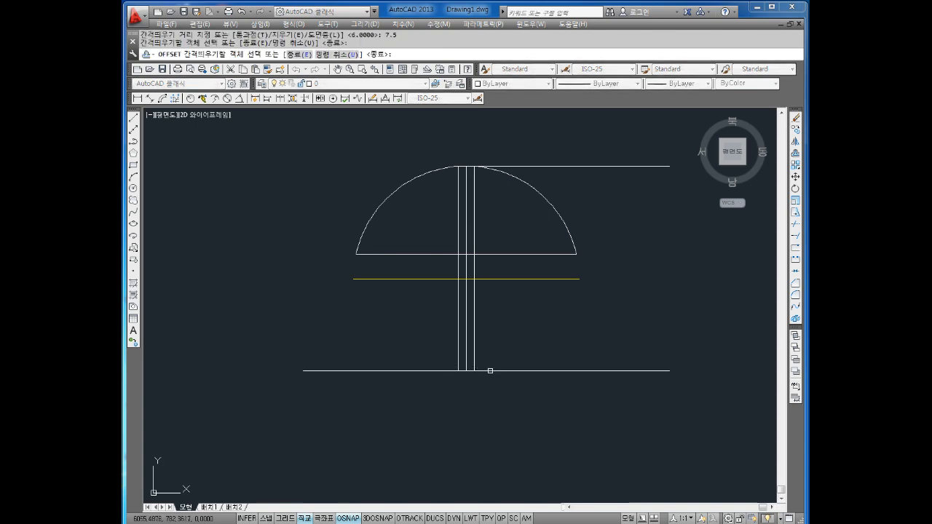
left_click(484, 338)
scroll(485, 370, "up", 4)
scroll(488, 354, "down", 2)
key("Return")
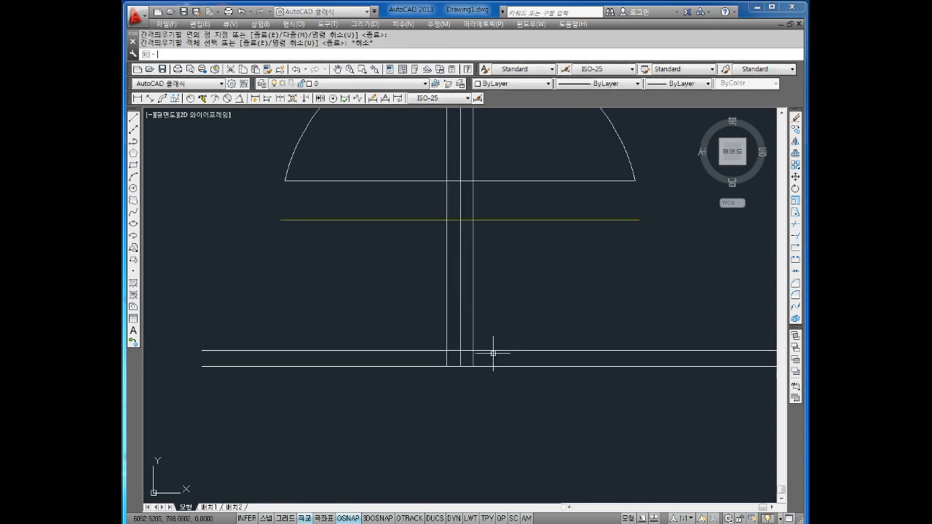
Trim both bottom horizontal lines back to the two outer vertical lines
type("tr")
key("Return")
key("Return")
left_click(574, 314)
left_click(519, 395)
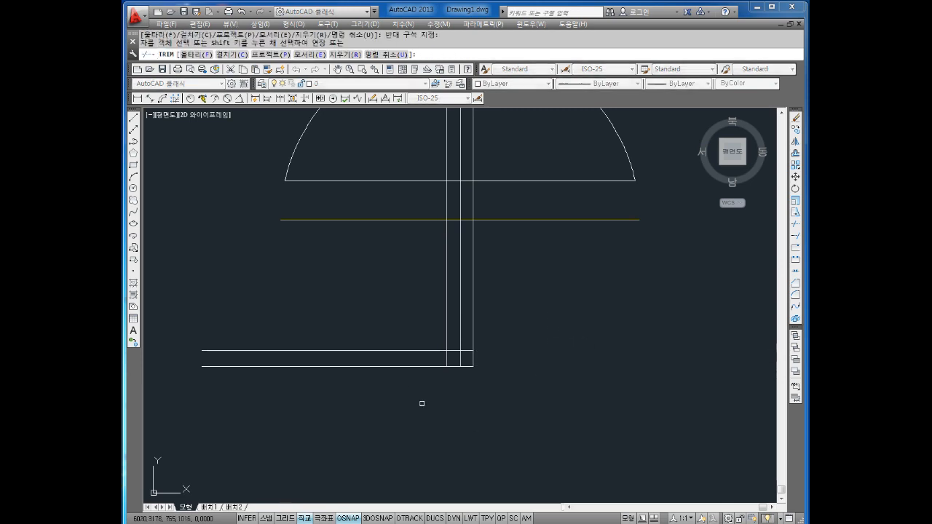
left_click(389, 329)
left_click(356, 400)
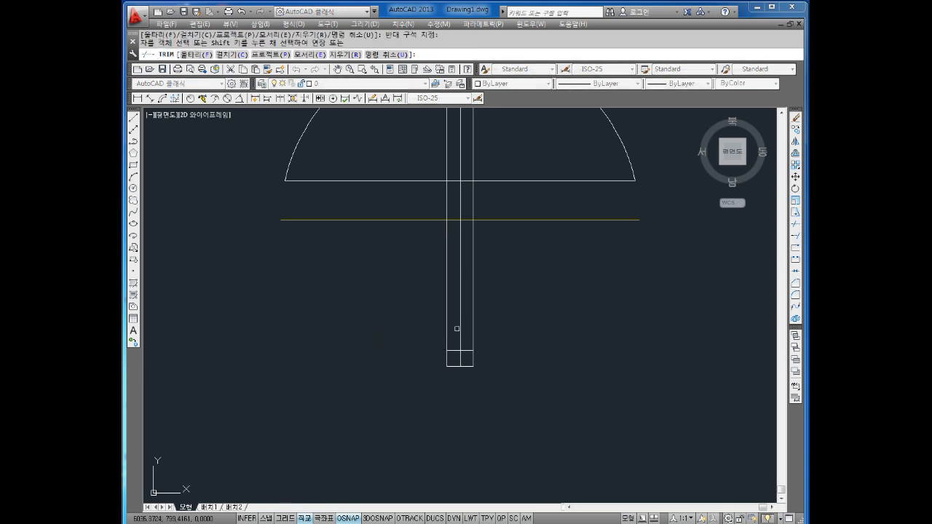
scroll(470, 343, "up", 4)
key("Return")
Offset the vertical center line by 1.5 to both sides
type("o")
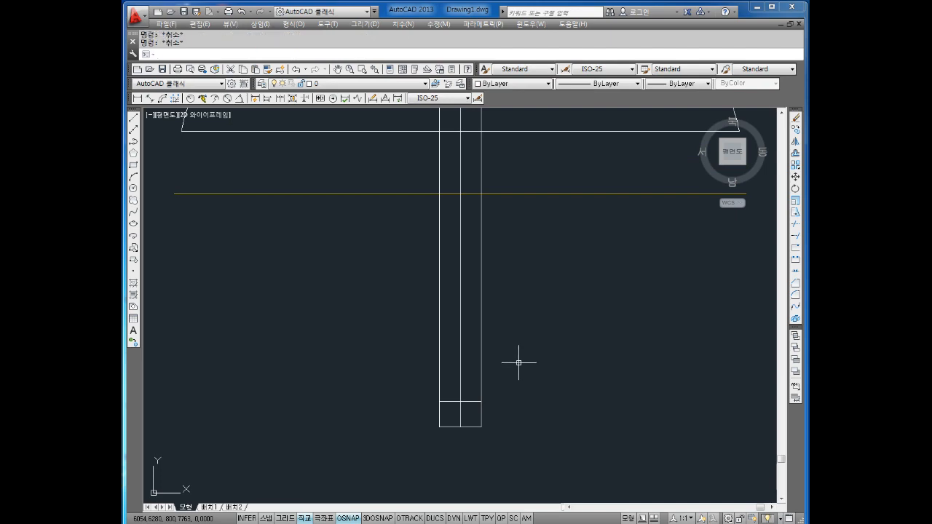
key("Return")
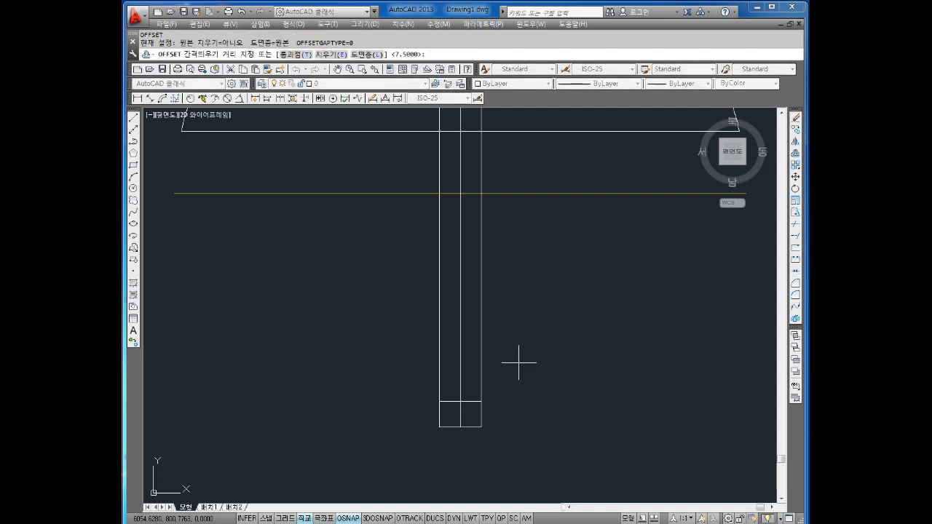
type("1.5")
key("Return")
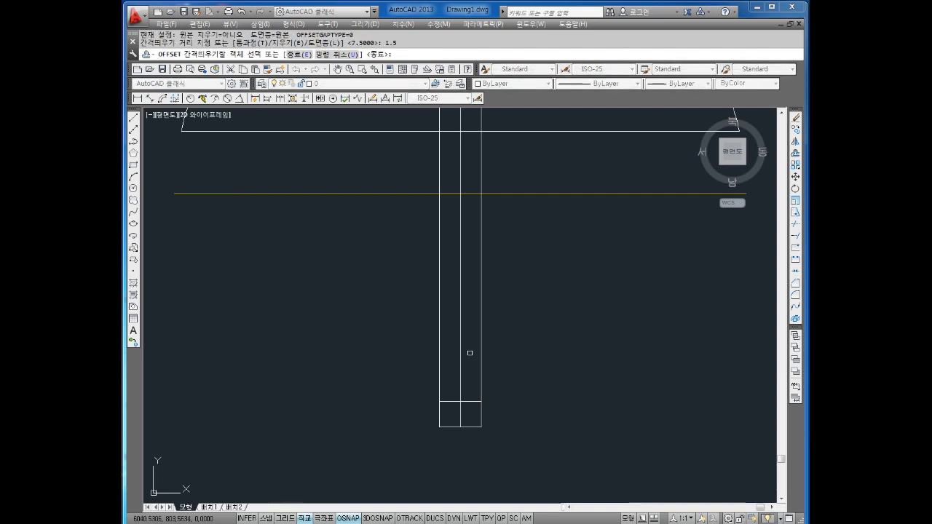
left_click(461, 350)
left_click(466, 354)
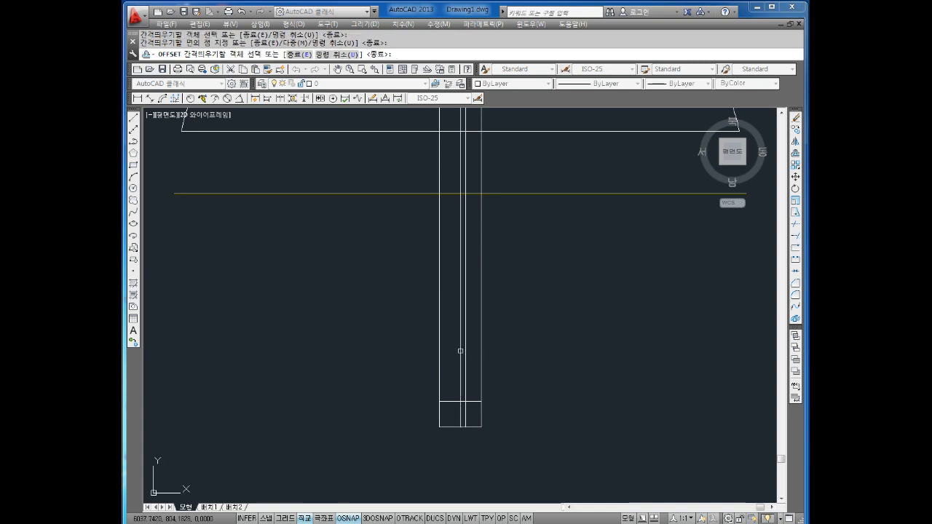
left_click(460, 351)
left_click(452, 352)
key("Escape")
key("Escape")
Try trimming all vertical lines above the small bottom rectangle, and undo that trim
type("t")
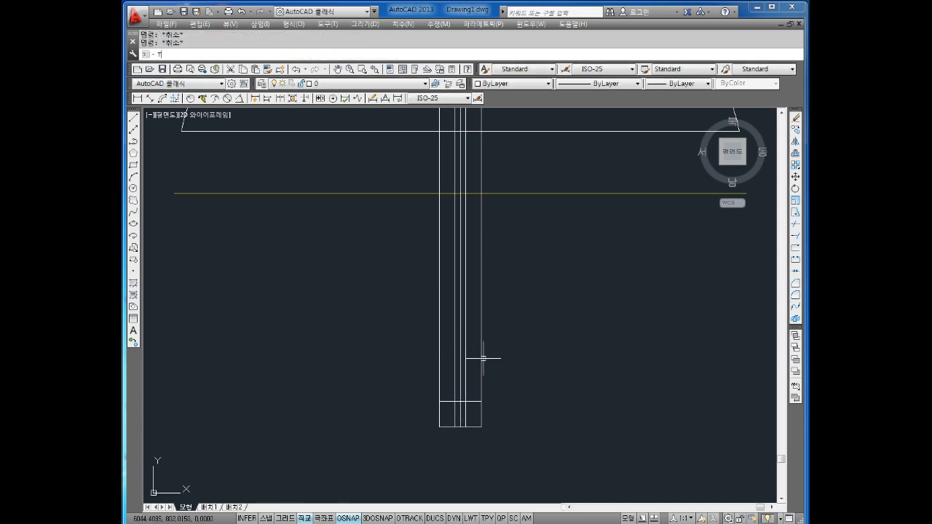
type("r")
key("Return")
key("Return")
left_click(496, 364)
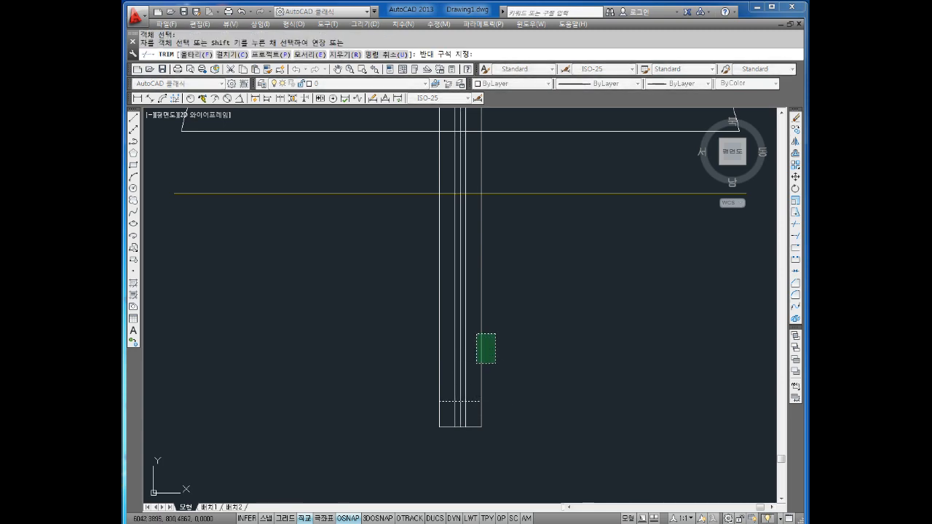
left_click(477, 334)
left_click(441, 352)
scroll(426, 378, "down", 6)
scroll(455, 324, "up", 4)
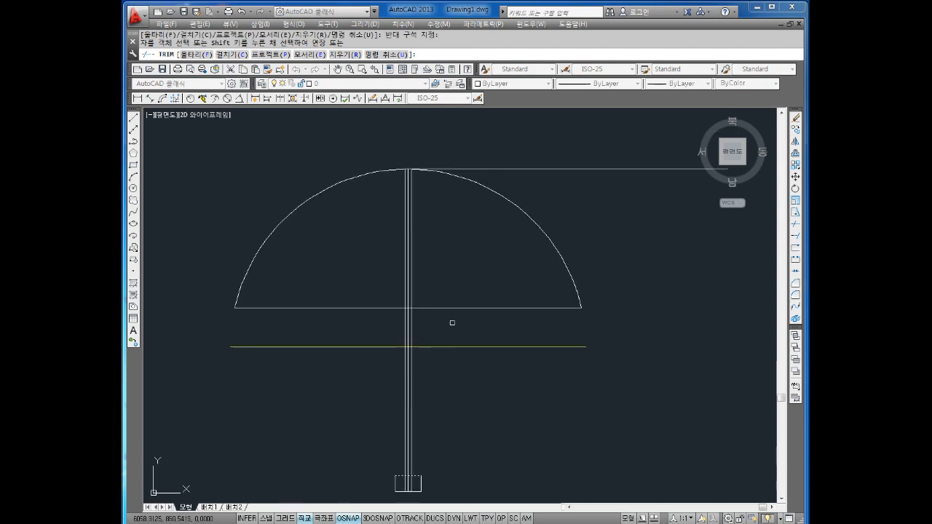
left_click(442, 258)
left_click(376, 297)
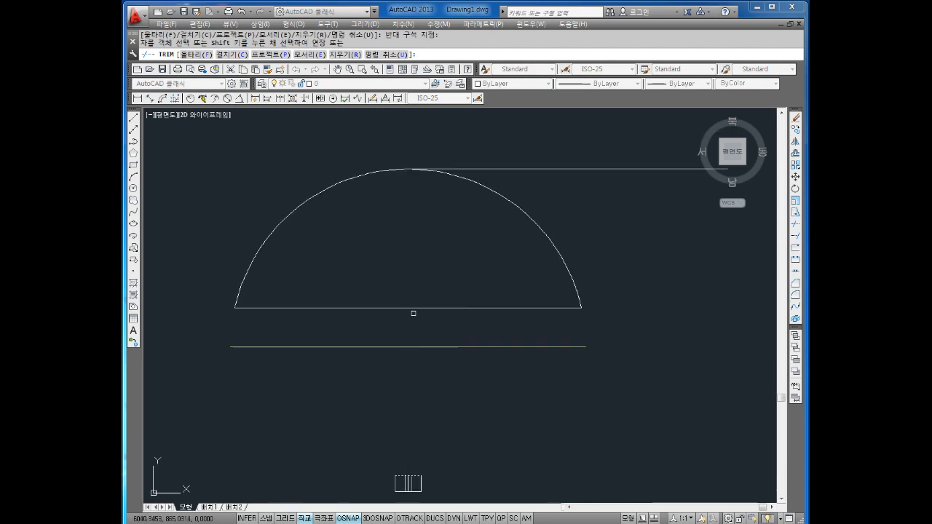
key("Escape")
key("Escape")
middle_click_drag(470, 408, 473, 318)
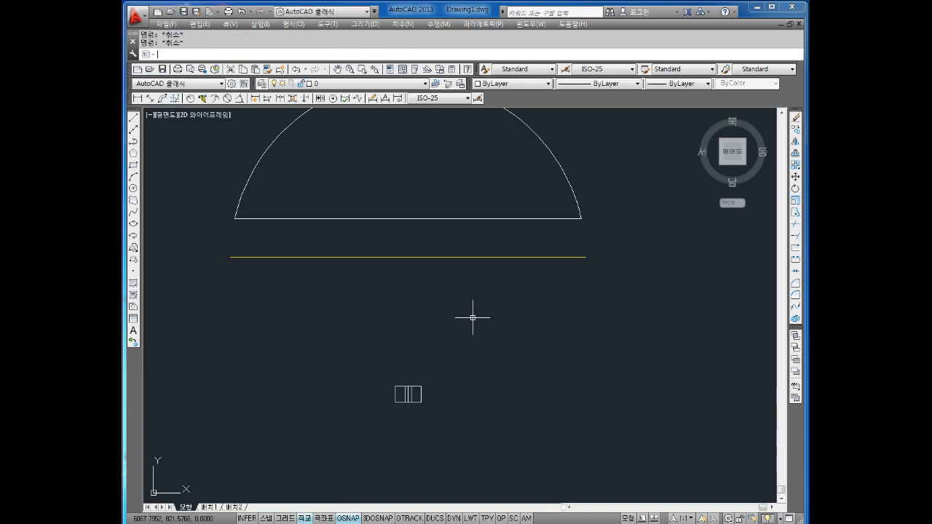
key("ctrl+z")
key("ctrl+z")
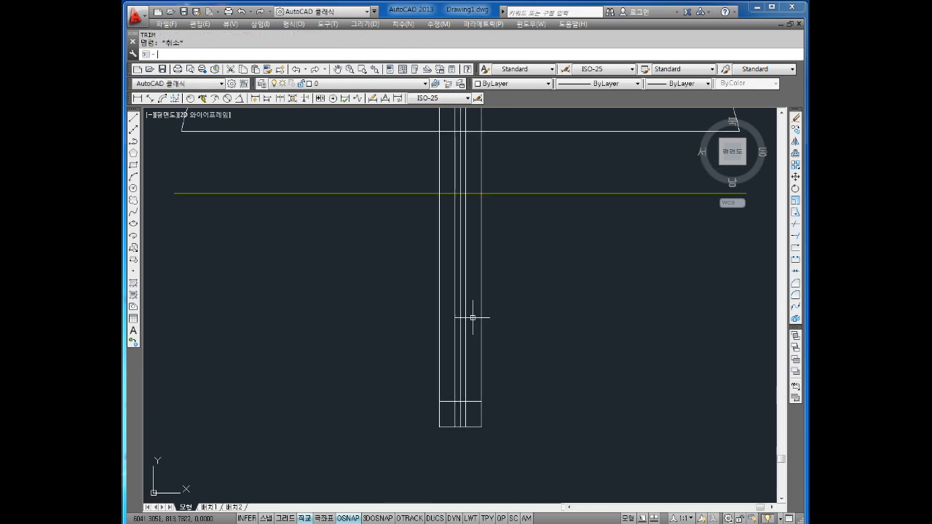
Trim the two outer vertical lines between the small bottom rectangle and the yellow horizontal line
key("Escape")
type("tr")
key("space")
key("space")
left_click(496, 310)
left_click(477, 346)
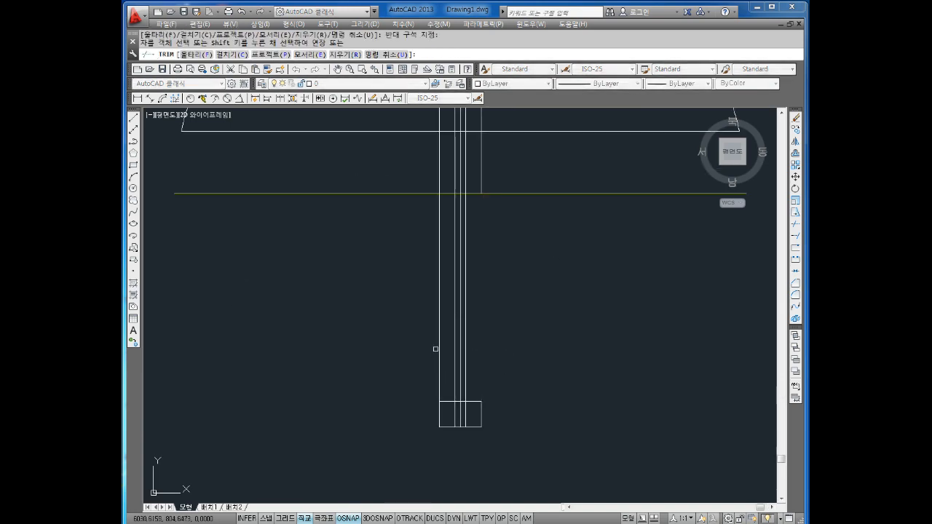
left_click(440, 337)
left_click(440, 367)
middle_click_drag(423, 311, 408, 355)
key("Escape")
key("Escape")
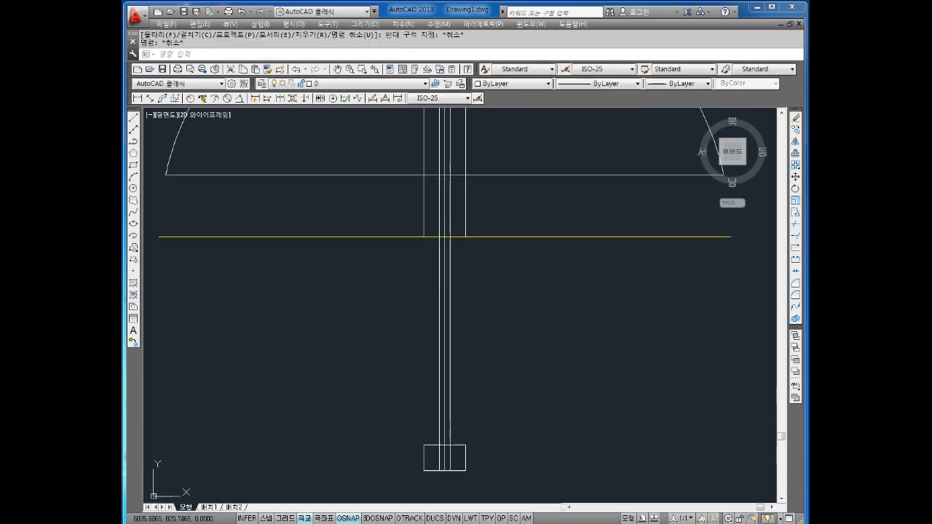
middle_click_drag(460, 235, 468, 306)
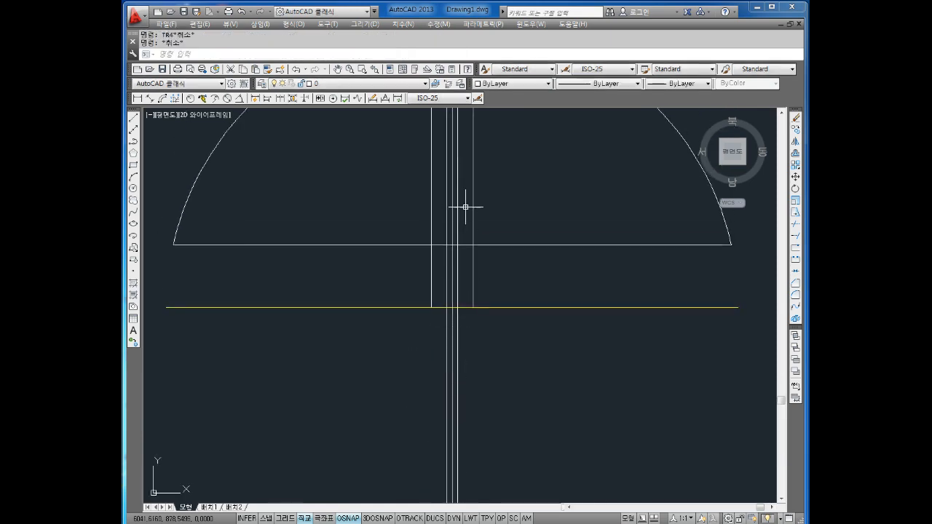
type("tr")
key("space")
left_click(512, 160)
left_click(383, 208)
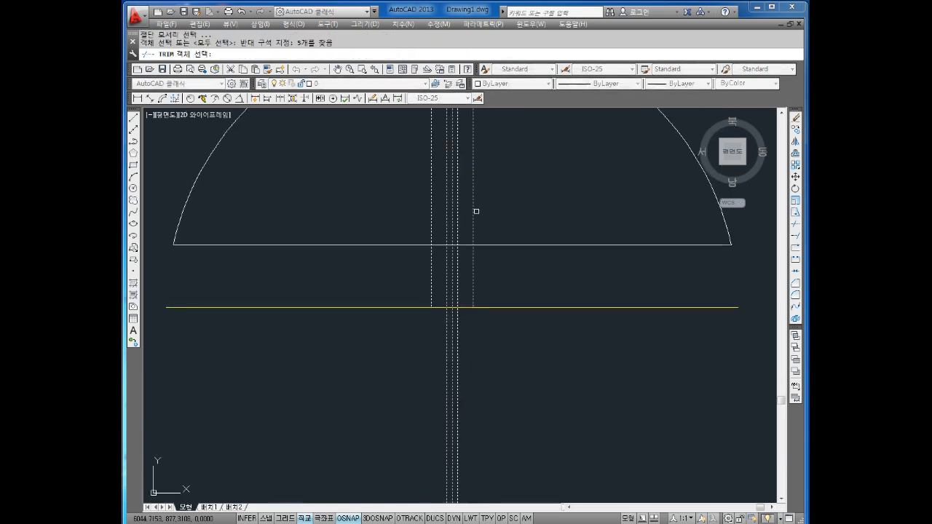
key("Escape")
key("Escape")
Trim all vertical lines above the dome's horizontal base line
type("tr")
key("space")
key("space")
left_click(512, 167)
left_click(408, 204)
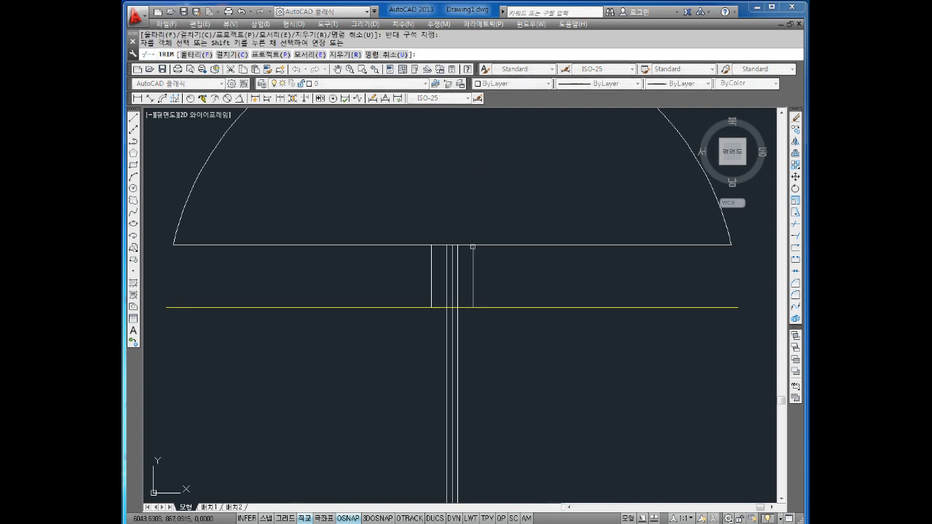
key("Escape")
Erase the two leftover outer vertical segments between the dome's base and the yellow line
left_click(474, 278)
key("Delete")
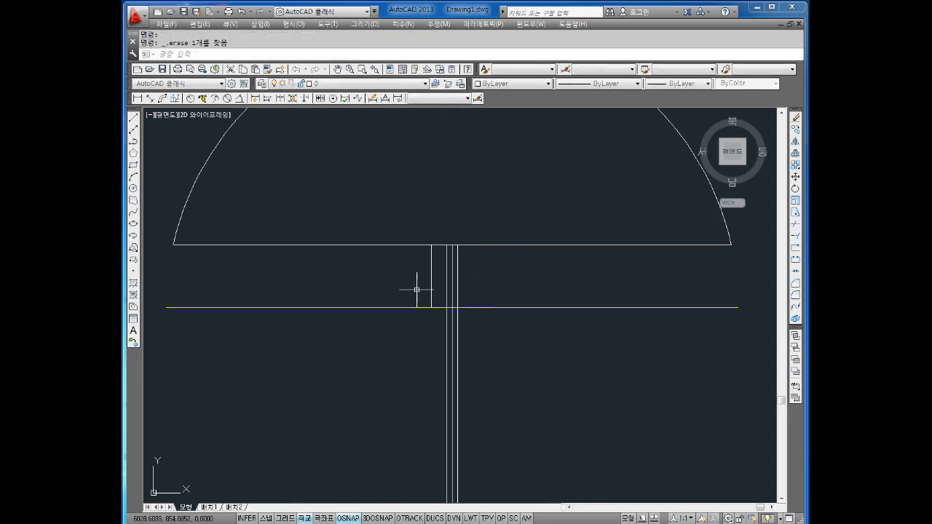
scroll(432, 272, "down", 2)
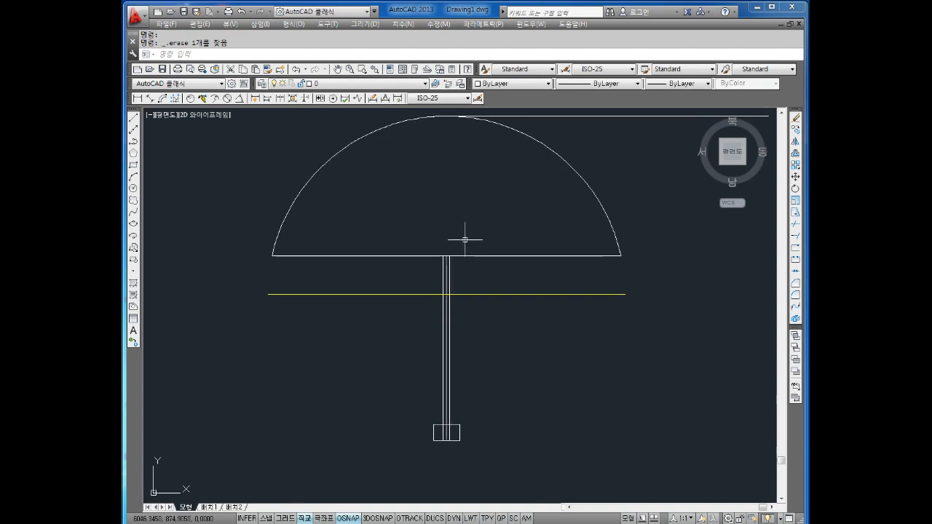
Trim away the part of the dome's base line that lies between the two shaft edges
scroll(472, 268, "up", 2)
key("Escape")
key("Escape")
scroll(453, 249, "up", 3)
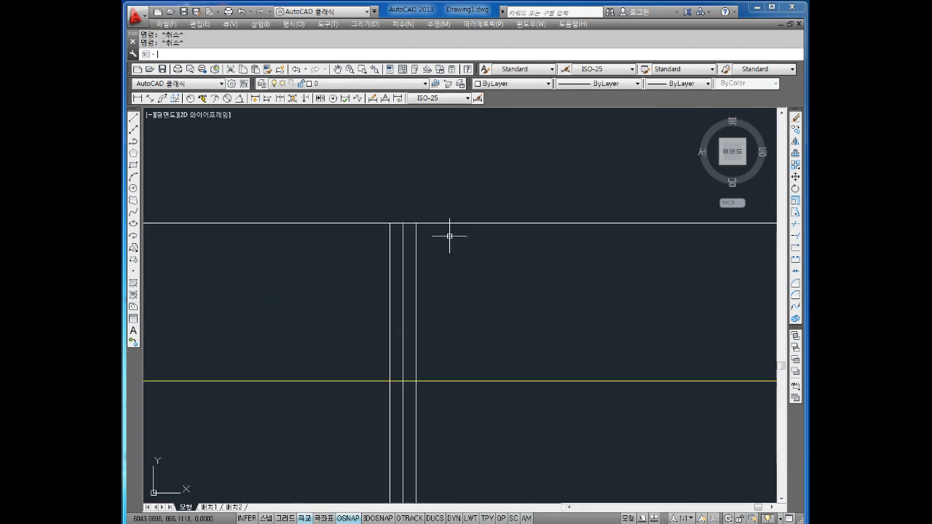
type("tr")
key("Return")
key("Return")
scroll(410, 217, "up", 2)
left_click(410, 220)
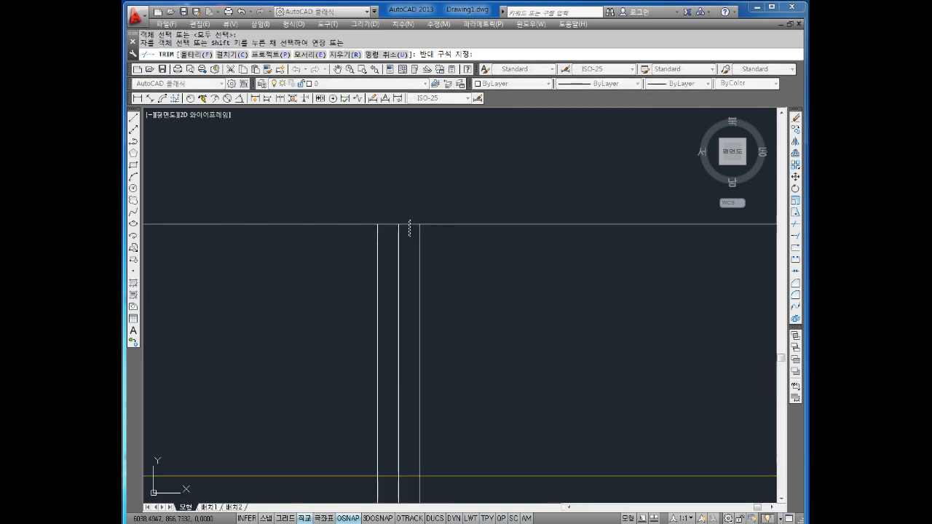
left_click(409, 230)
scroll(392, 249, "down", 3)
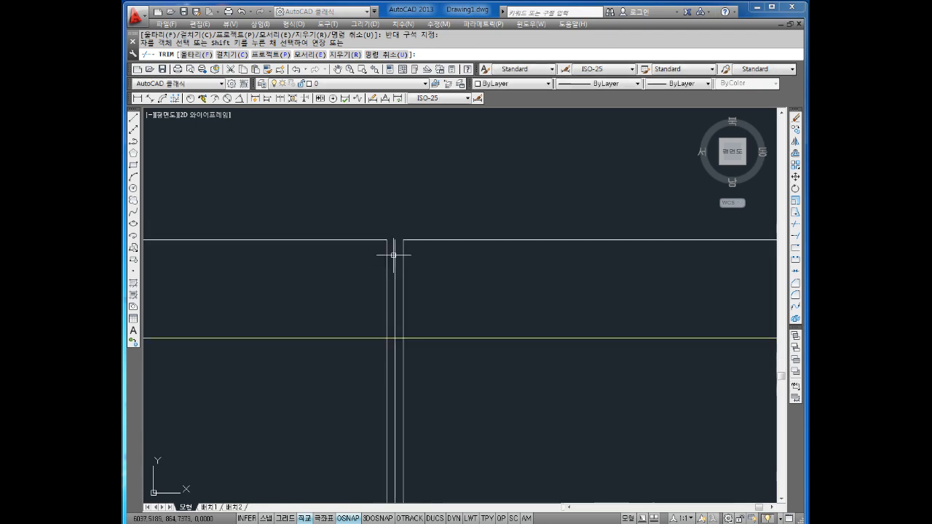
key("Escape")
Erase the center line inside the shaft and the leftover horizontal line at the dome's top
left_click(394, 254)
key("Delete")
scroll(453, 285, "down", 3)
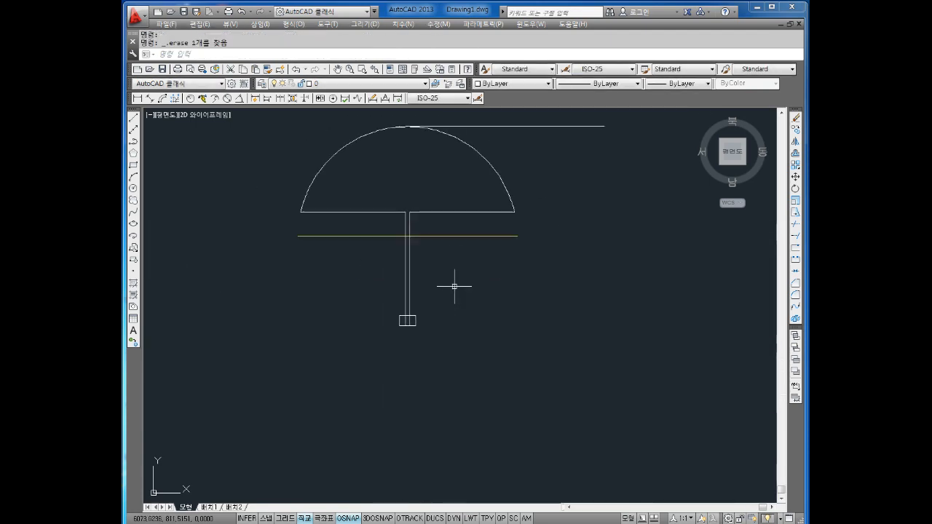
key("Escape")
left_click(533, 191)
left_click(509, 162)
key("Delete")
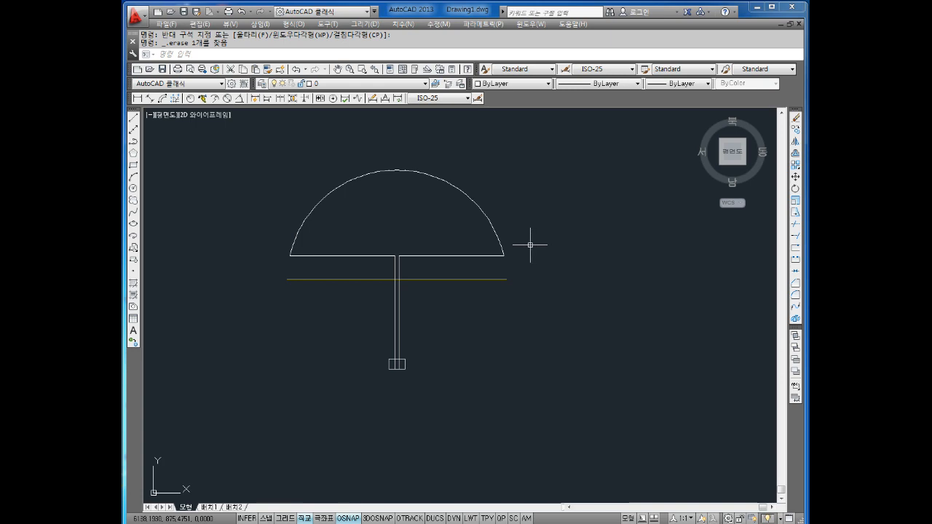
Draw a circle of radius 33 centered on the midpoint of the yellow horizontal line
scroll(390, 244, "up", 4)
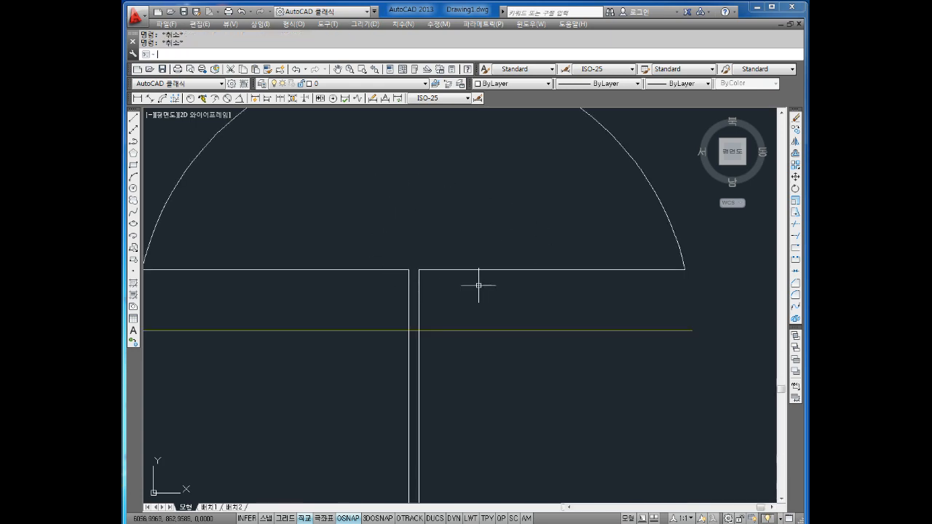
type("c")
key("Return")
scroll(470, 298, "up", 2)
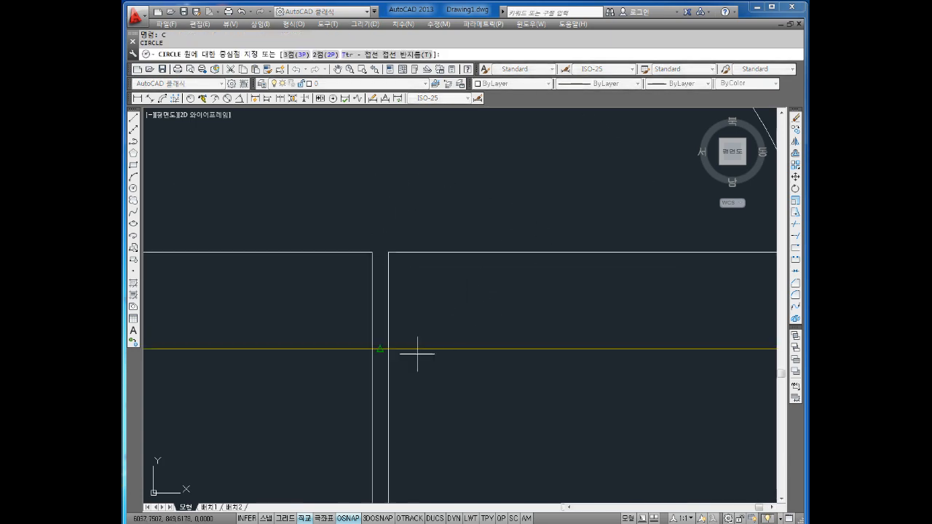
left_click(381, 348)
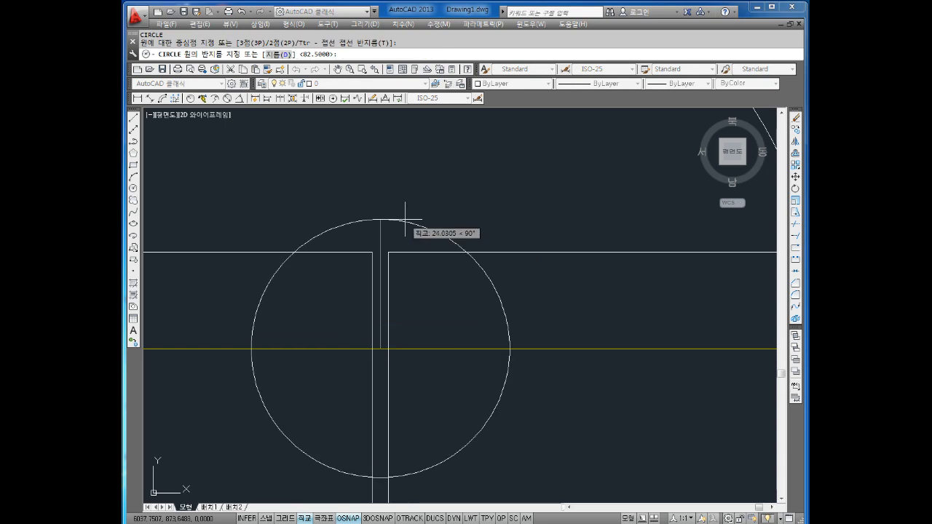
type("33")
key("Return")
scroll(406, 214, "down", 7)
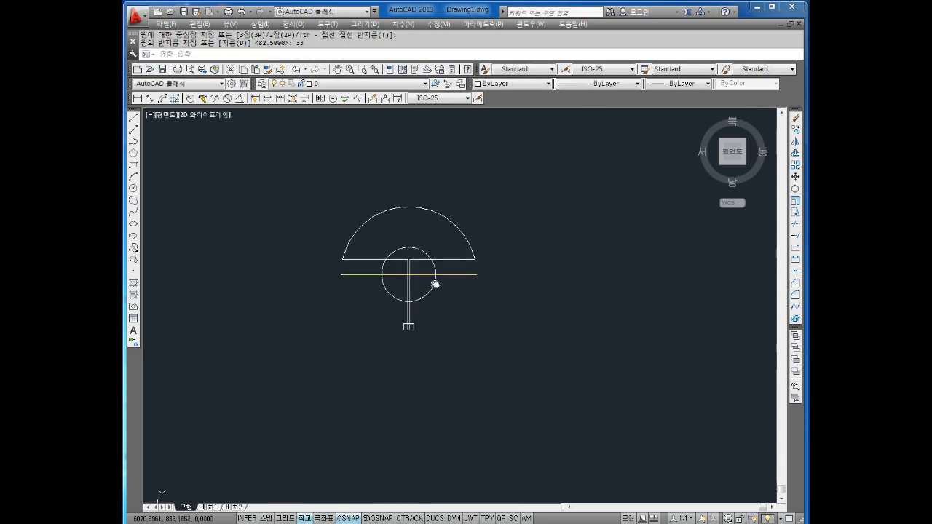
Start a linear dimension from the left end of the dome's base line
scroll(451, 295, "up", 4)
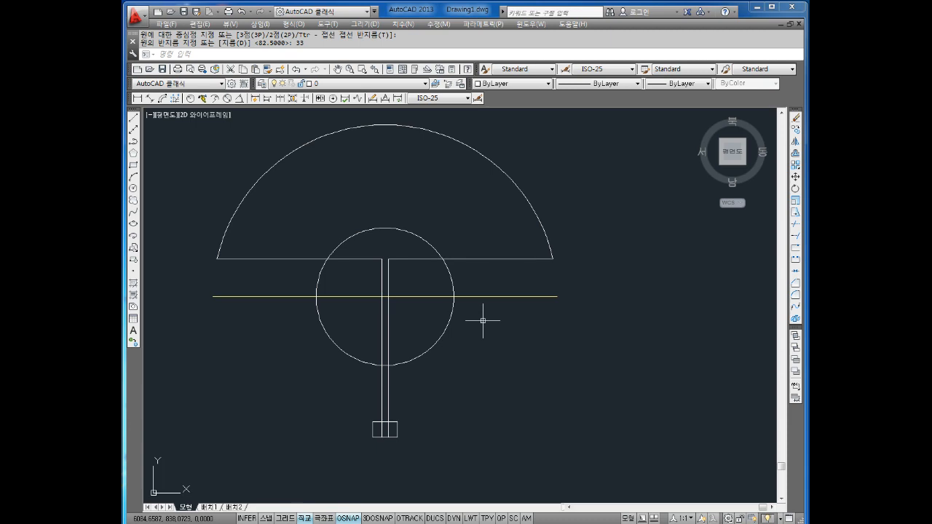
key("Escape")
key("Escape")
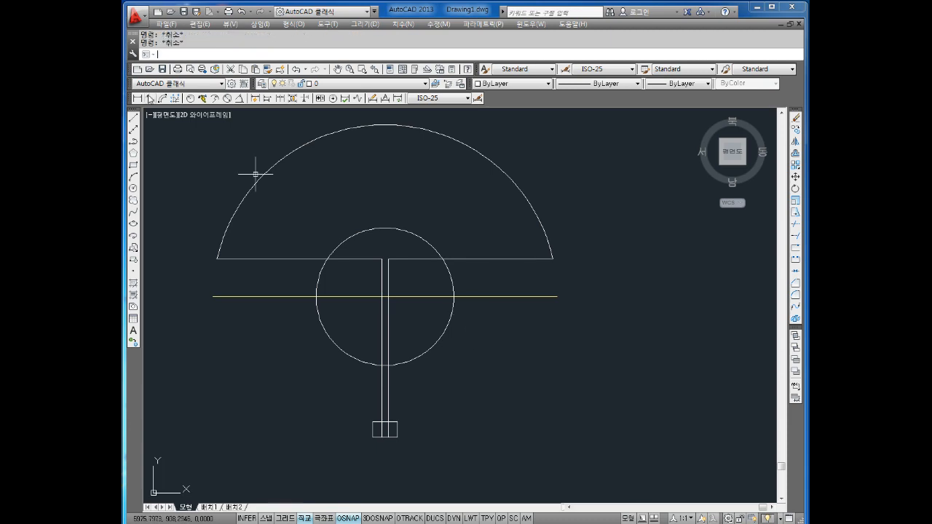
left_click(137, 98)
left_click(217, 258)
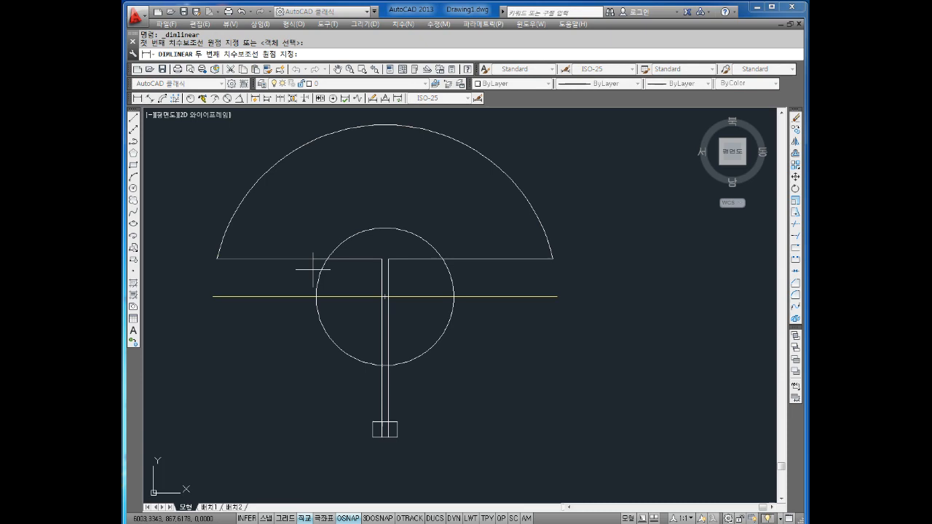
Measure the width of the umbrella canopy's straight base between its two corners
left_click(553, 259)
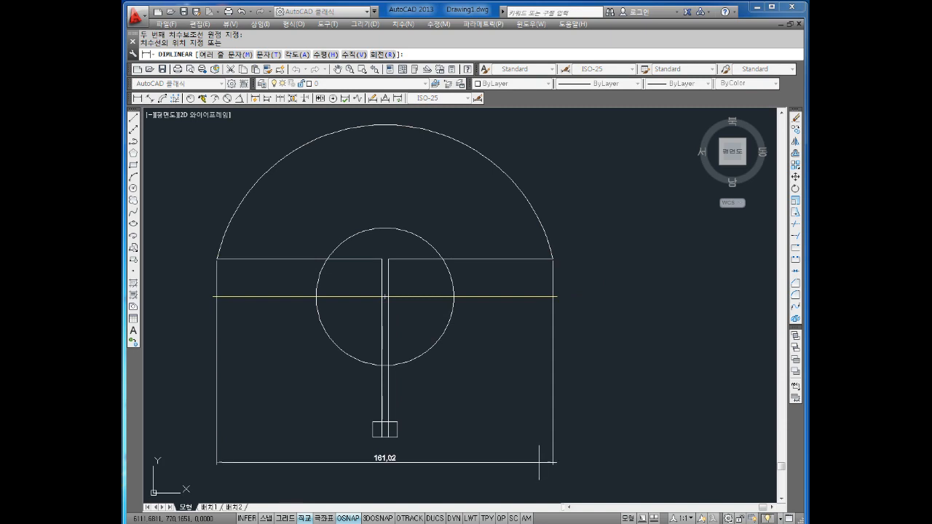
key("Escape")
key("Escape")
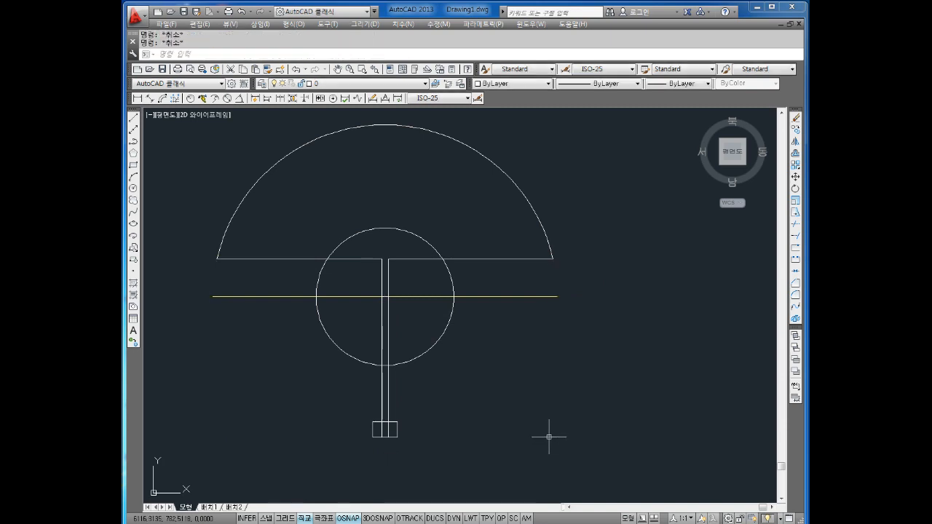
middle_click_drag(467, 352, 481, 354)
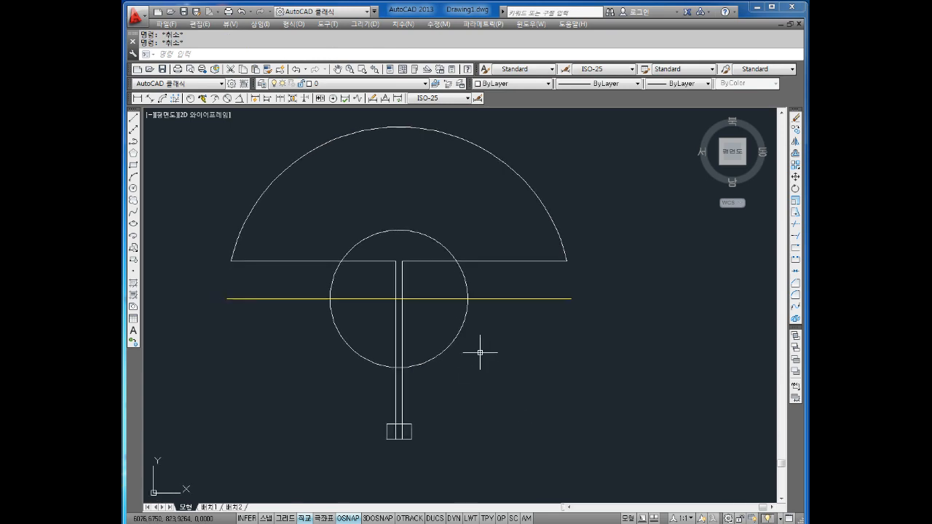
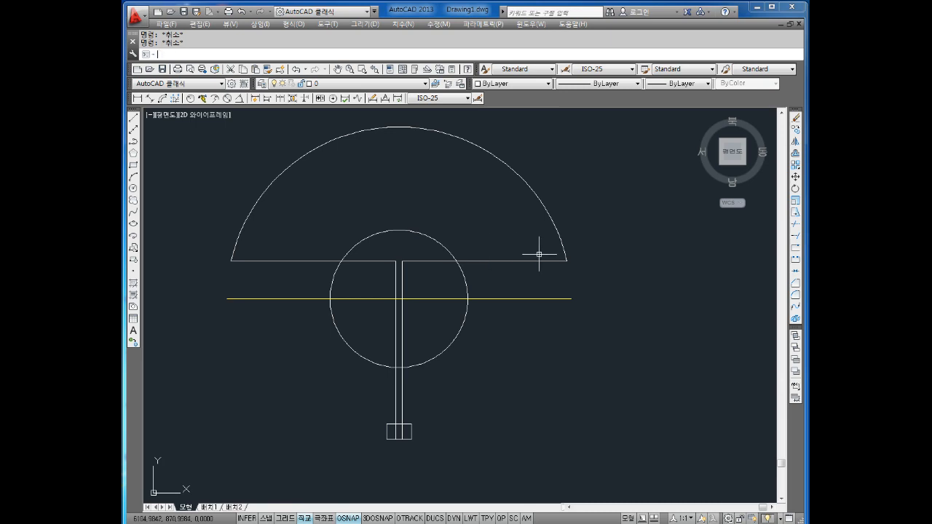
Trim the two shaft lines inside the small rectangle at the lower end of the shaft
type("tr")
key("space")
key("space")
scroll(409, 413, "up", 2)
left_click(405, 443)
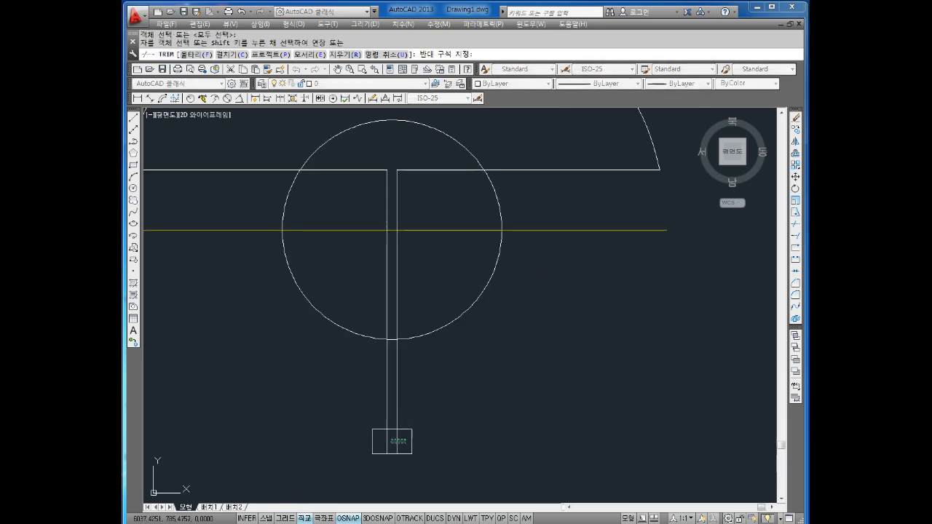
left_click(379, 436)
scroll(450, 345, "down", 4)
scroll(451, 322, "up", 2)
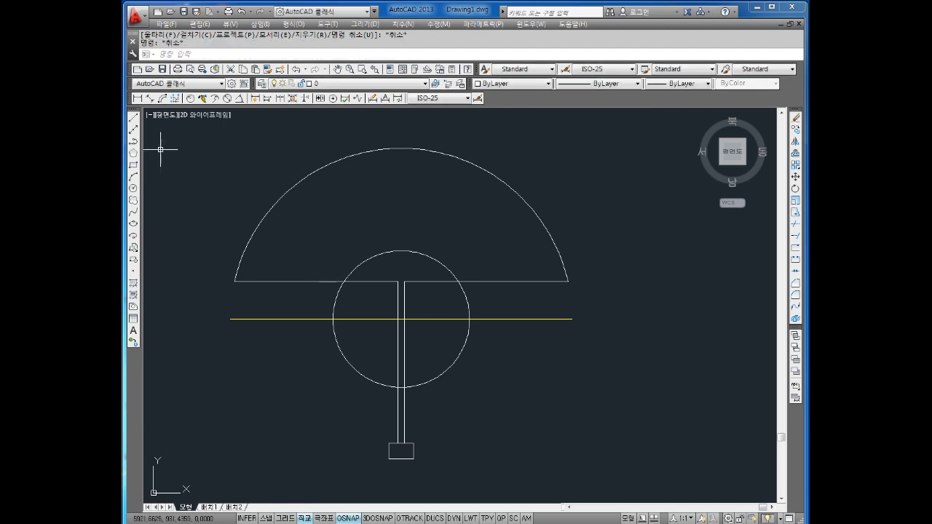
Add a horizontal linear dimension across the canopy's base corners, placed above the arc
left_click(137, 98)
left_click(234, 279)
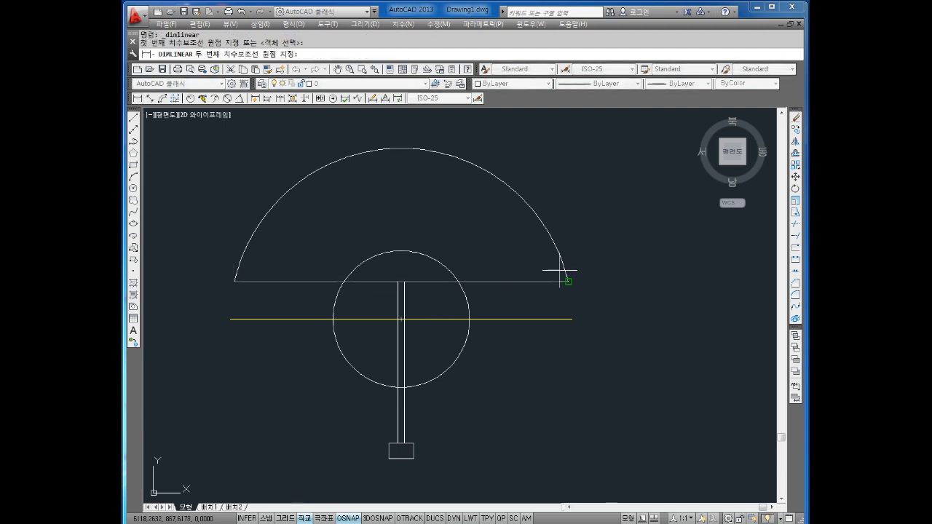
left_click(569, 278)
left_click(522, 136)
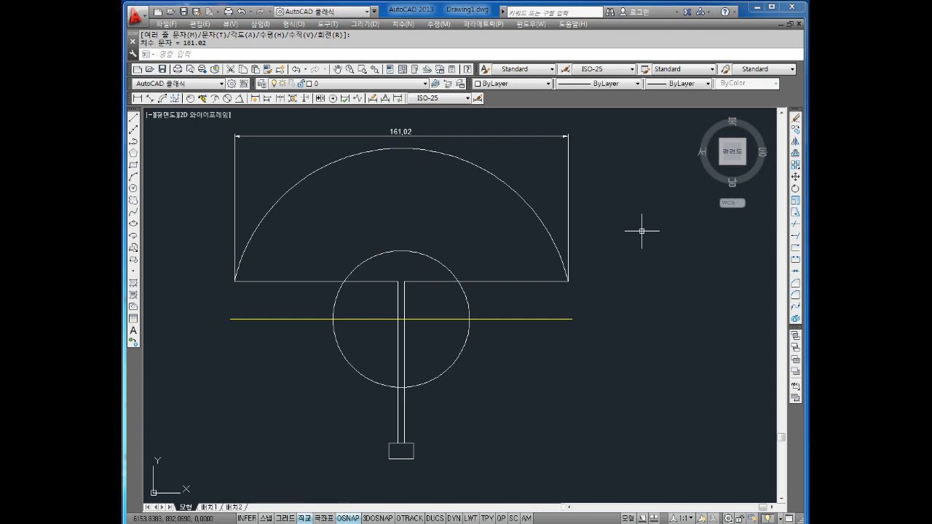
Switch to the Windows Calculator, divide the canopy's width of 161.02 by 3, and close the calculator
left_click(378, 523)
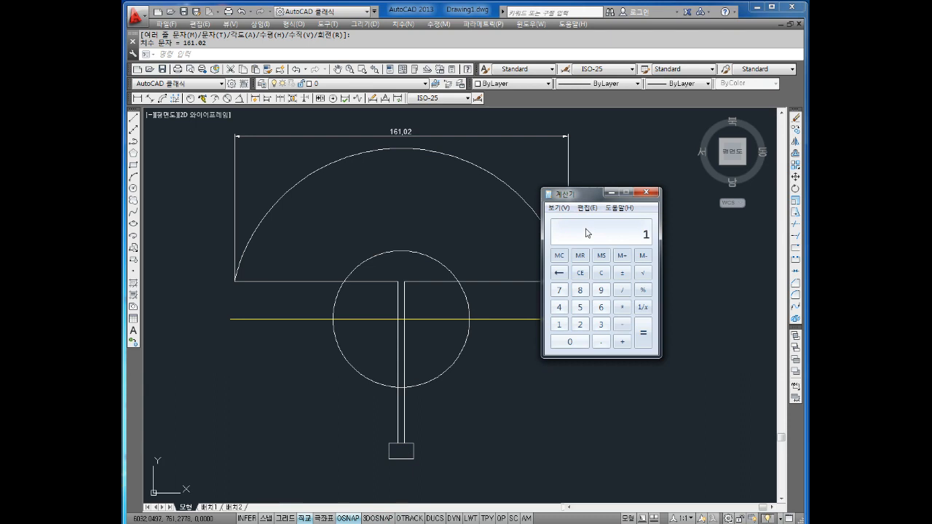
type("02")
type("3")
key("Return")
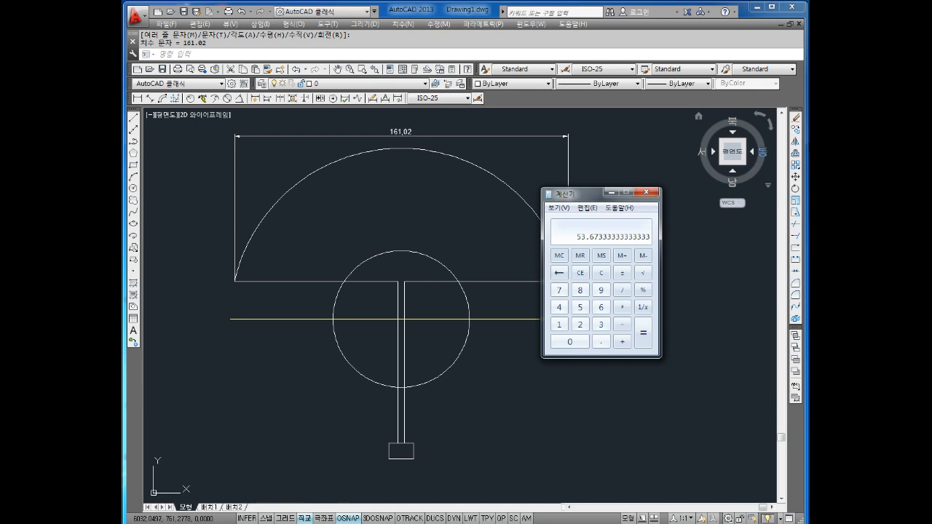
left_click(648, 193)
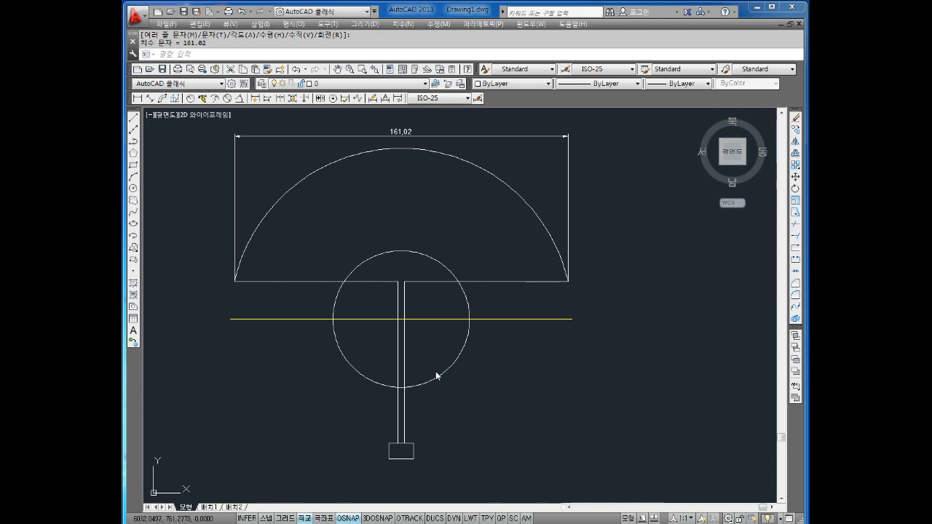
key("Escape")
key("Escape")
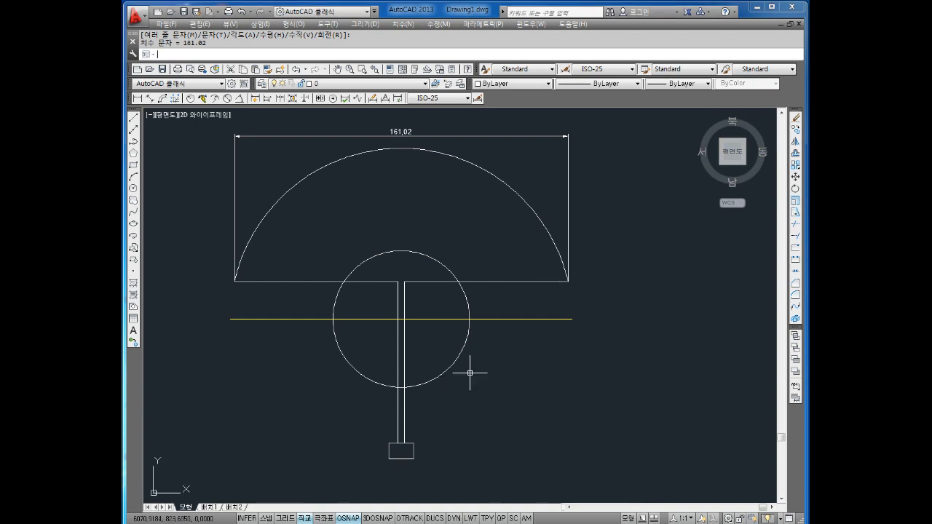
Draw a vertical line from the small rectangle's upper edge through the shaft into the canopy, and delete it
key("Return")
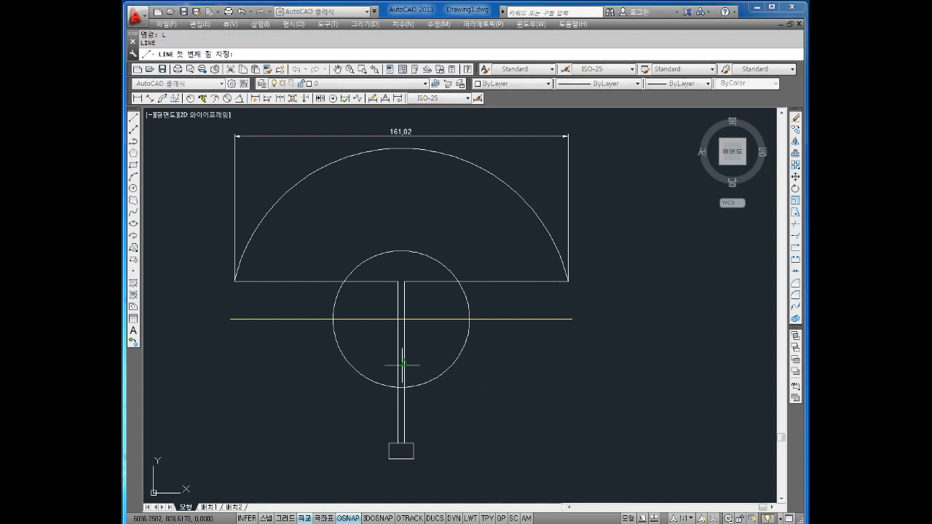
left_click(402, 442)
left_click(412, 218)
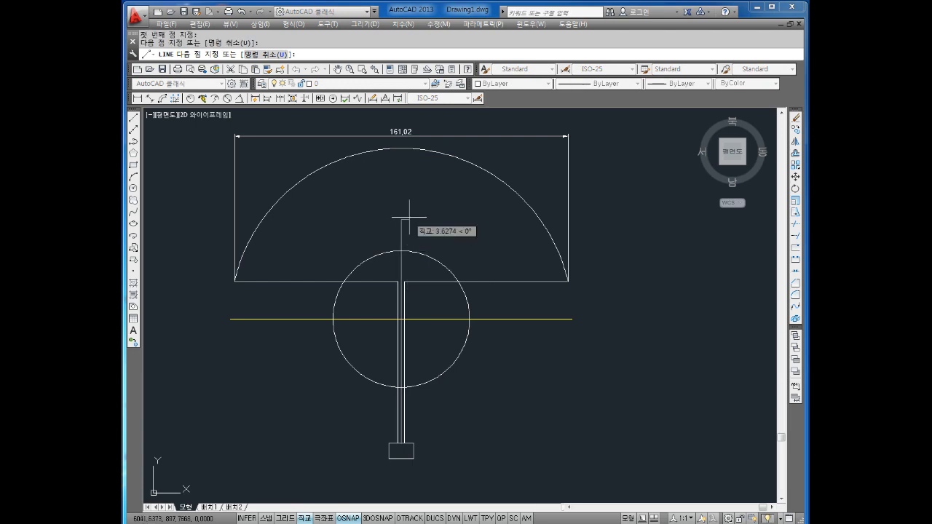
key("Escape")
key("Escape")
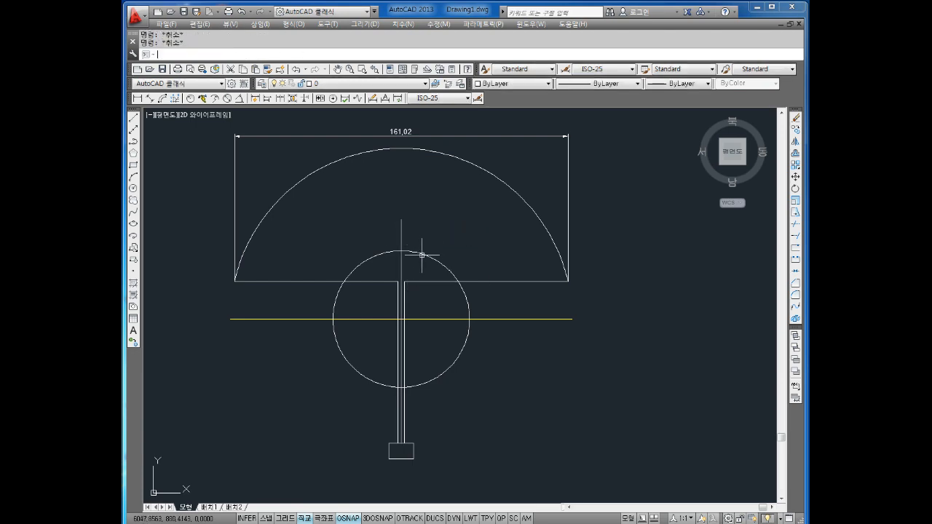
left_click(401, 226)
key("Escape")
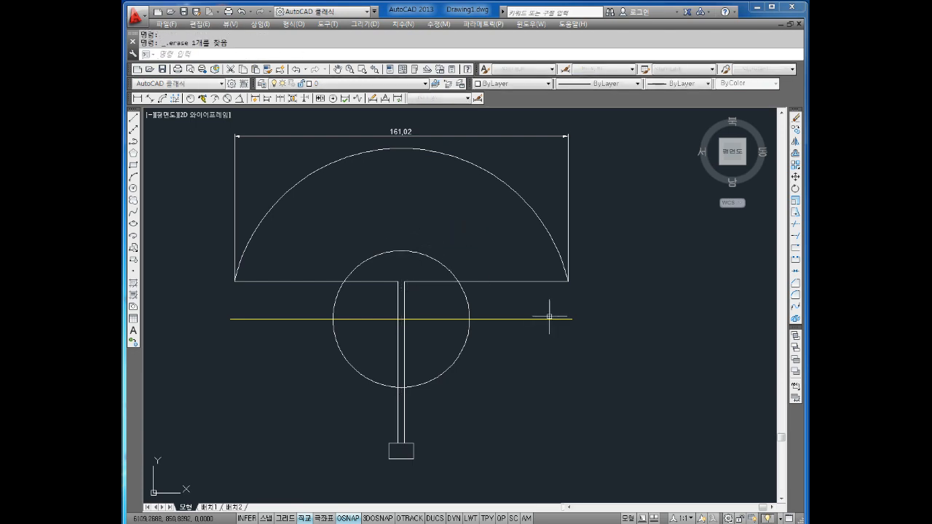
Draw a vertical line from the canopy's right corner straight down past the yellow horizontal line
scroll(568, 313, "up", 4)
type("l")
key("Return")
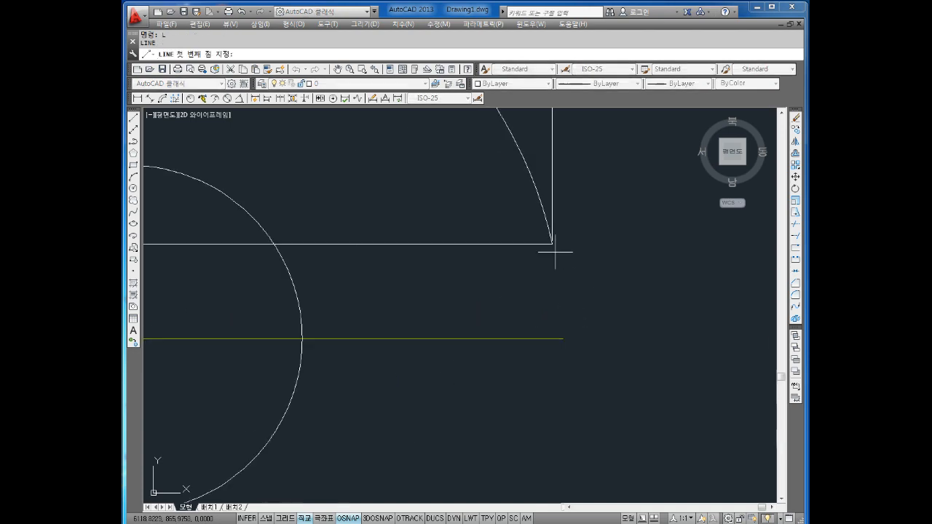
left_click(553, 244)
left_click(569, 446)
scroll(576, 411, "down", 3)
middle_click_drag(576, 406, 581, 362)
scroll(570, 362, "up", 4)
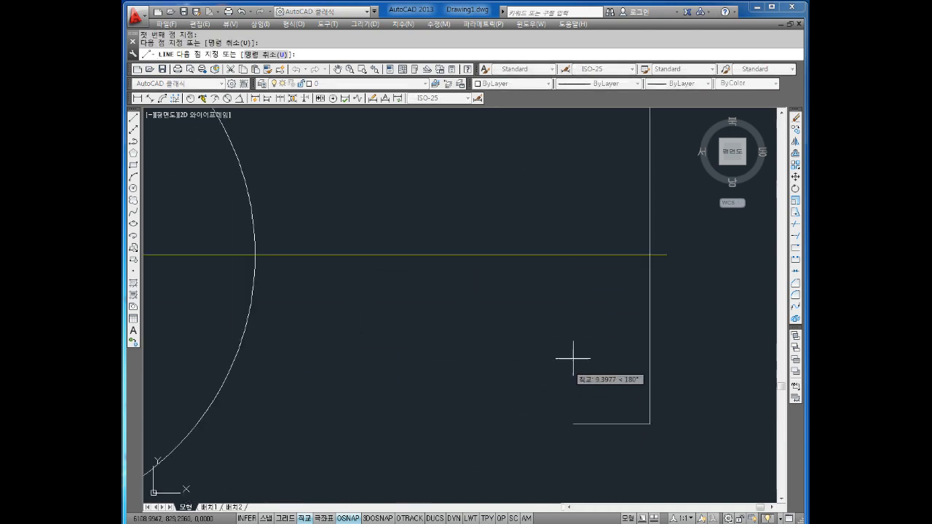
scroll(655, 262, "up", 1)
middle_click_drag(655, 263, 611, 325)
scroll(610, 318, "down", 3)
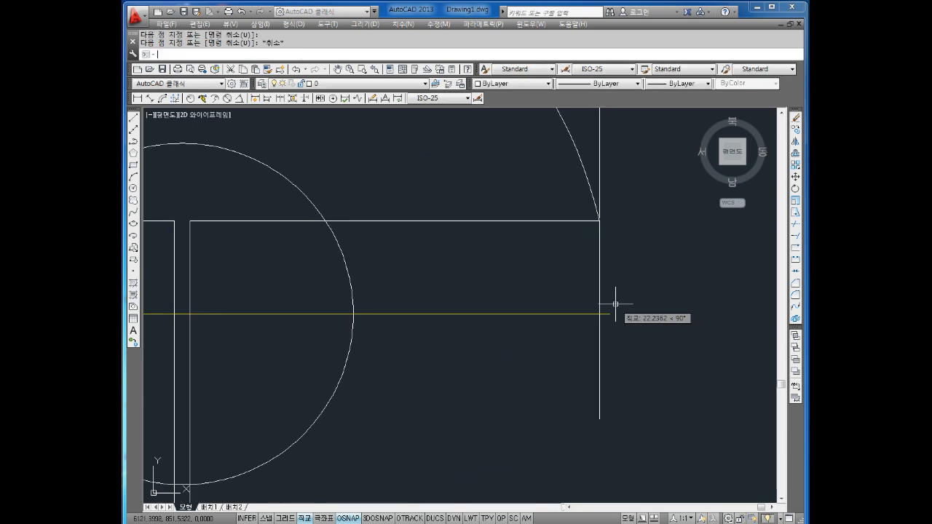
key("Escape")
Offset the vertical line under the canopy's right corner 53.67 toward the shaft
type("o")
key("Return")
type("53.67")
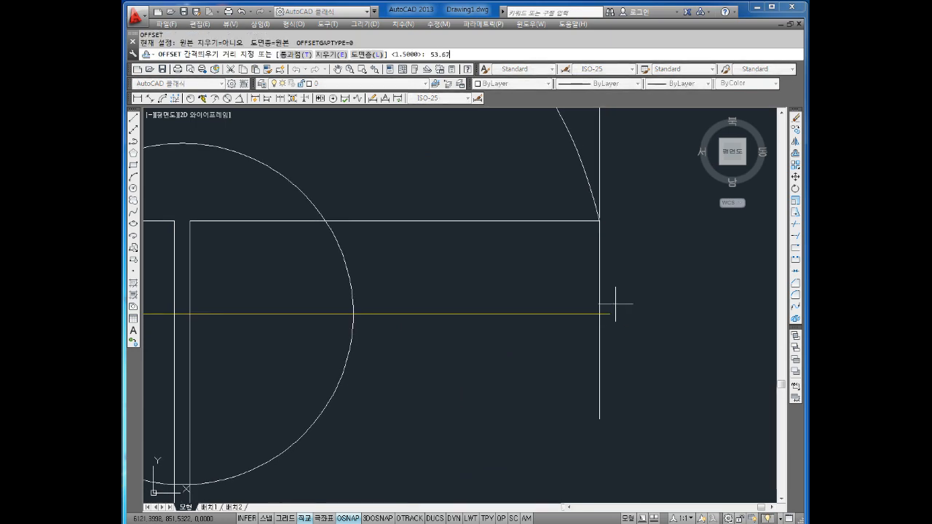
key("Return")
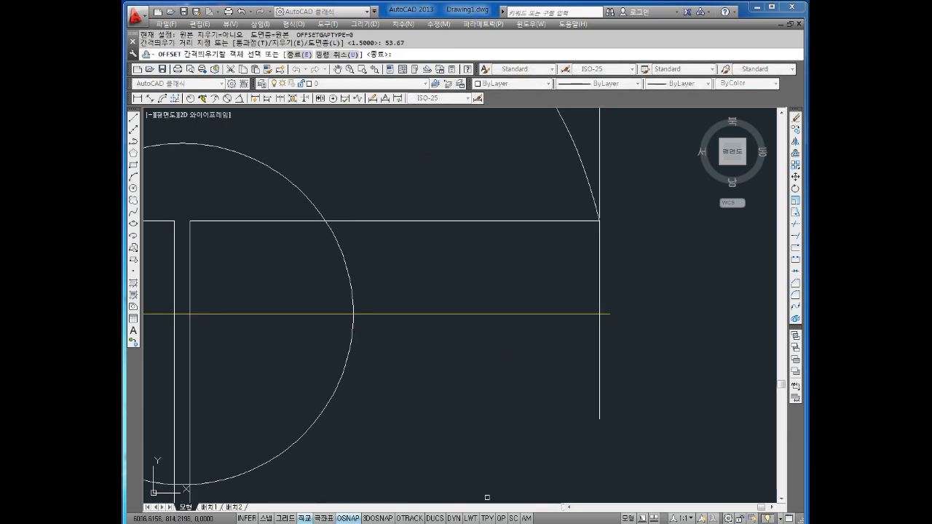
left_click(601, 267)
left_click(500, 263)
middle_click_drag(355, 289, 464, 281)
key("Return")
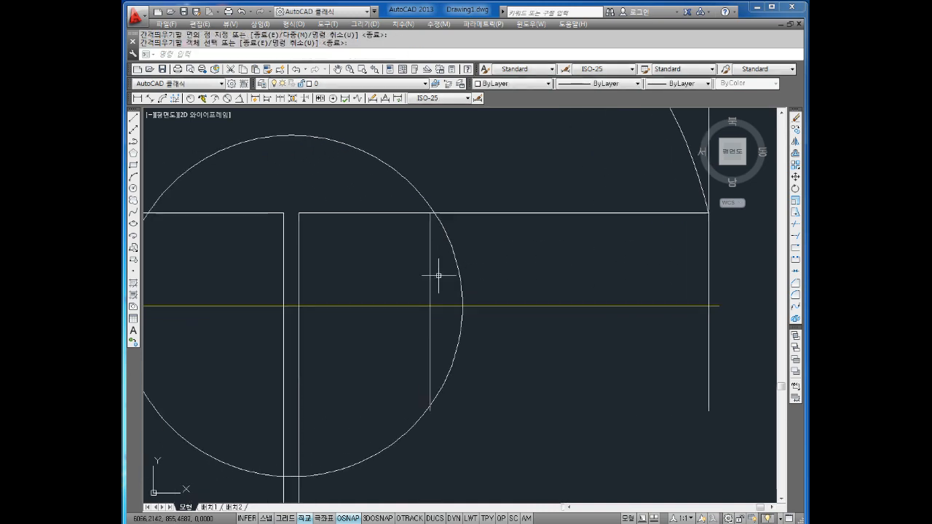
Offset the inner vertical line another 53.67 to the left, across the shaft
key("Return")
key("Return")
left_click(429, 268)
middle_click_drag(331, 273, 508, 255)
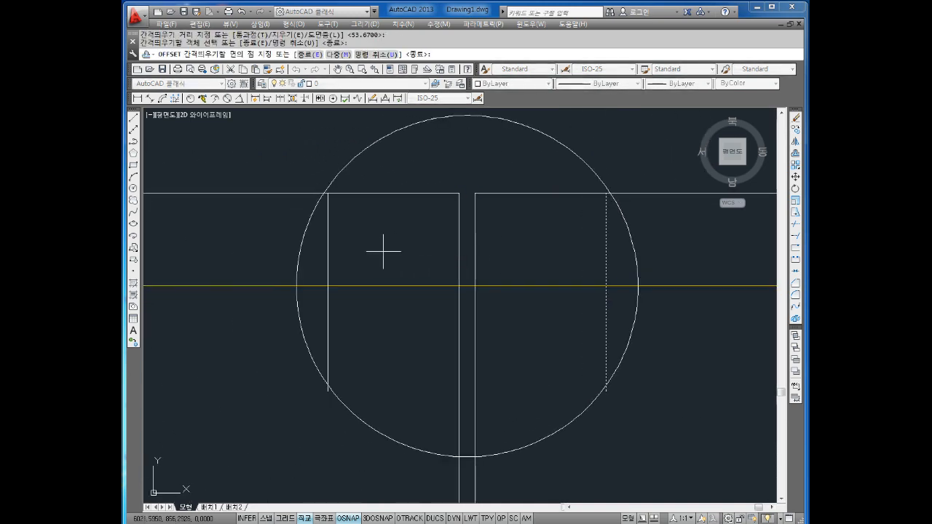
left_click(358, 250)
scroll(358, 249, "down", 1)
middle_click_drag(358, 250, 439, 284)
key("Escape")
key("Escape")
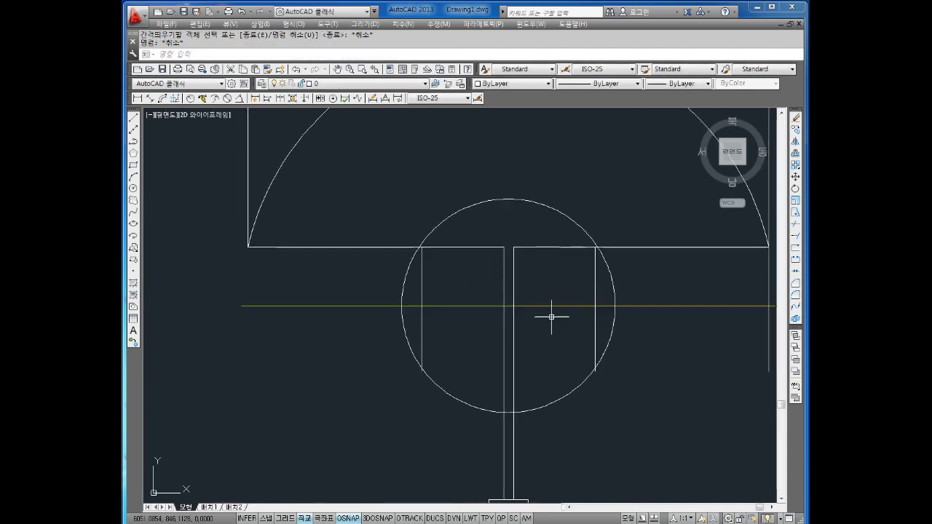
Delete the circle around the shaft
middle_click_drag(598, 317, 541, 313)
key("Escape")
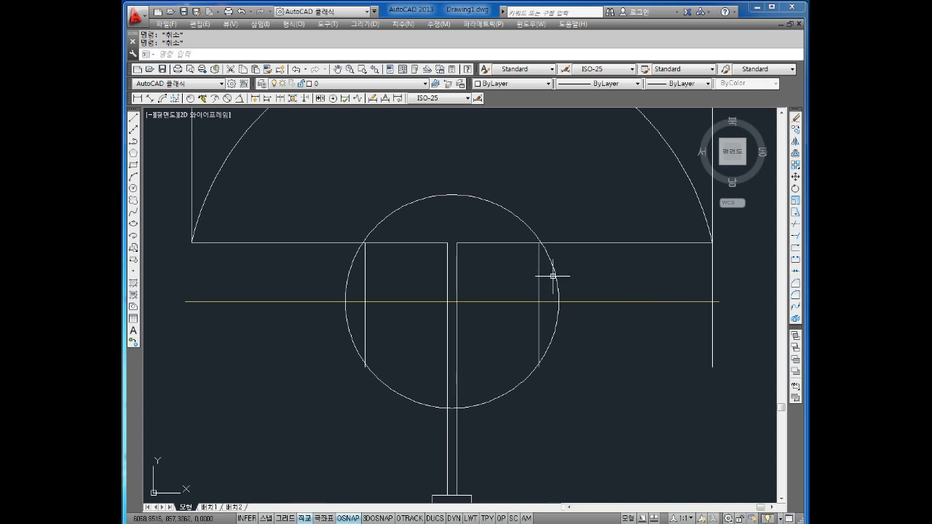
left_click(556, 271)
key("Delete")
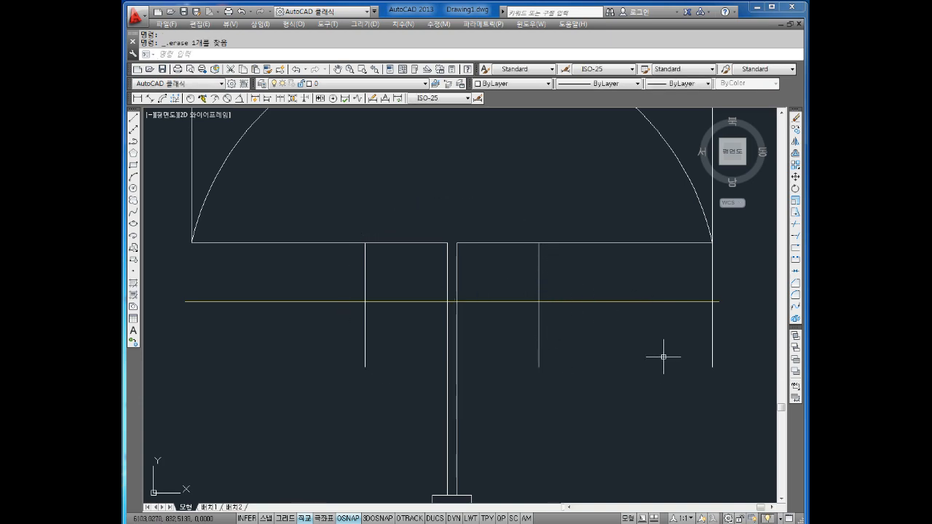
scroll(407, 266, "down", 2)
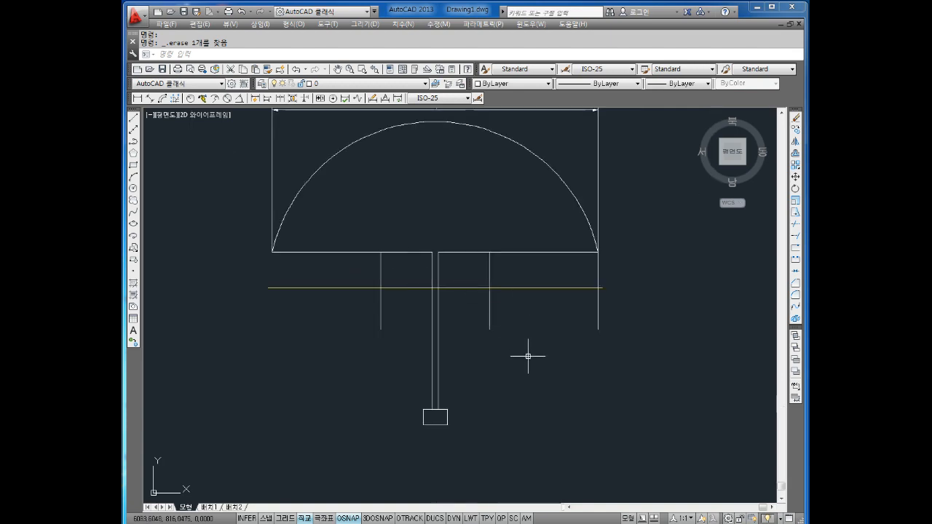
Add a horizontal linear dimension from the canopy's left corner to the left vertical line, placed below that line's lower end
left_click(137, 97)
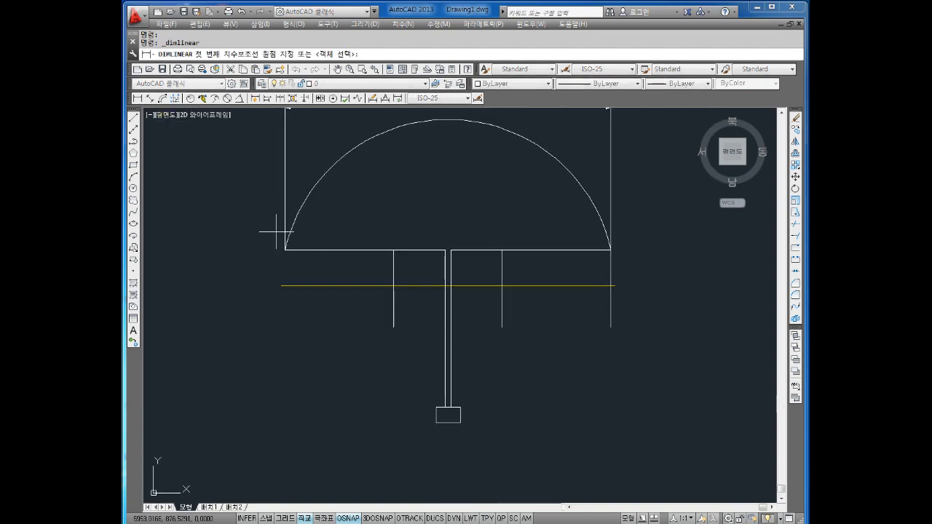
left_click(284, 250)
left_click(394, 327)
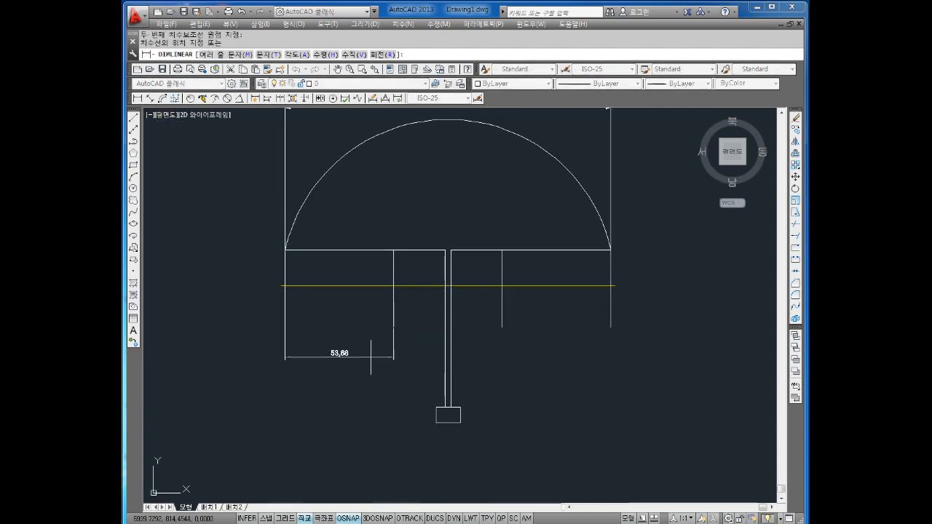
left_click(392, 348)
Measure the spacing between the two inner vertical lines and between the right inner line and the outer line
key("Return")
left_click(393, 328)
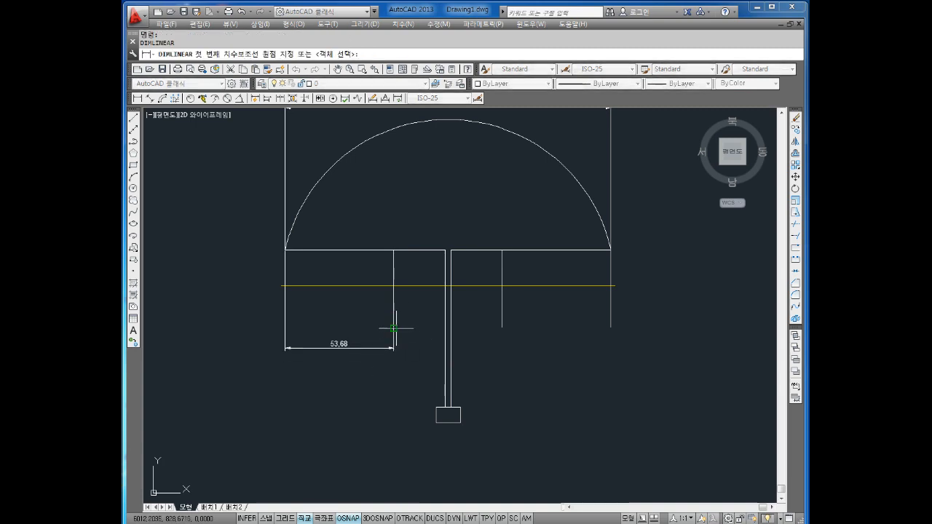
left_click(496, 326)
key("Escape")
key("Return")
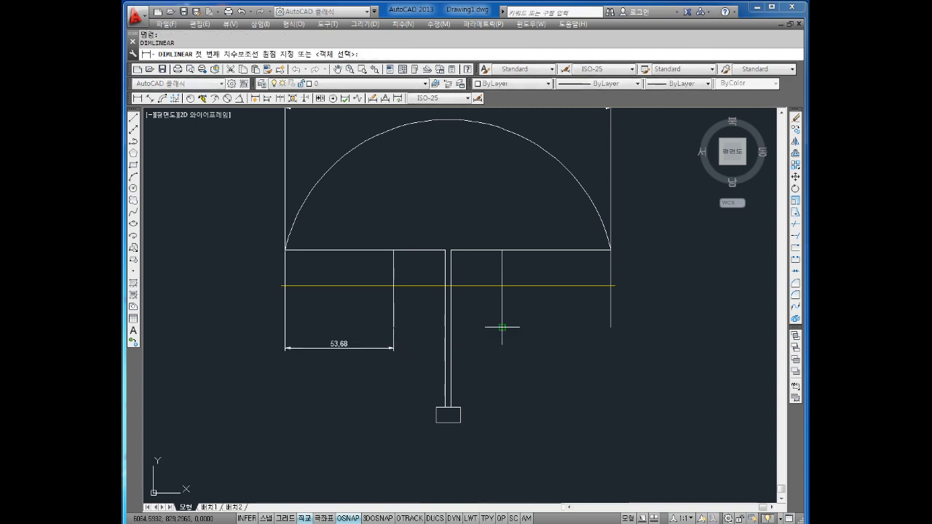
left_click(502, 327)
left_click(394, 327)
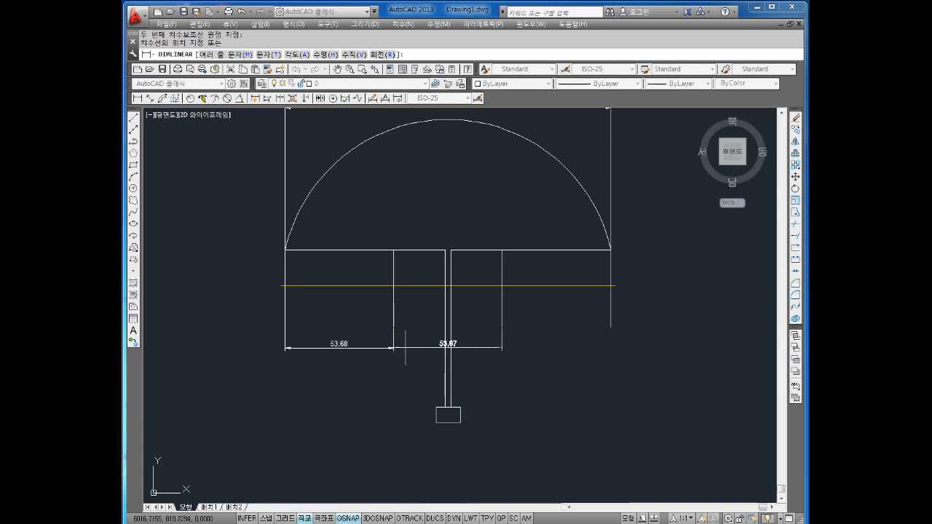
key("Escape")
key("Return")
left_click(501, 285)
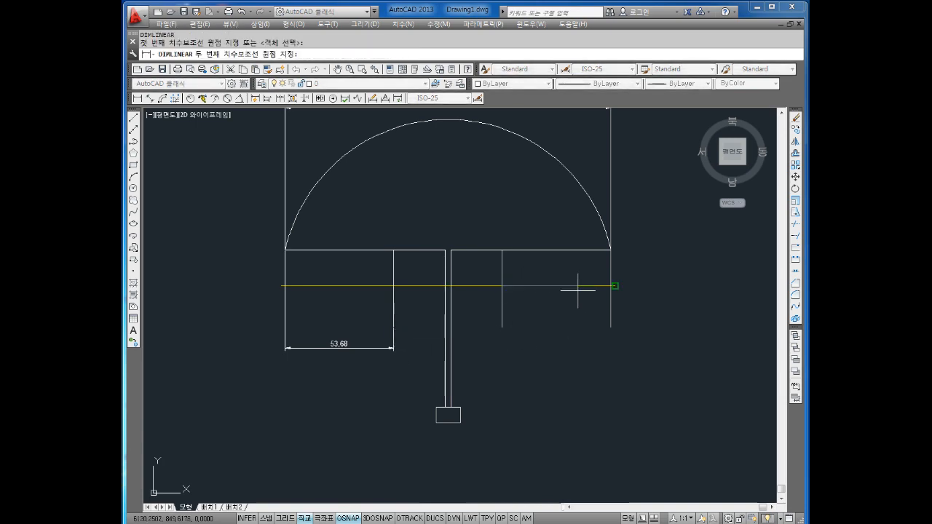
left_click(610, 285)
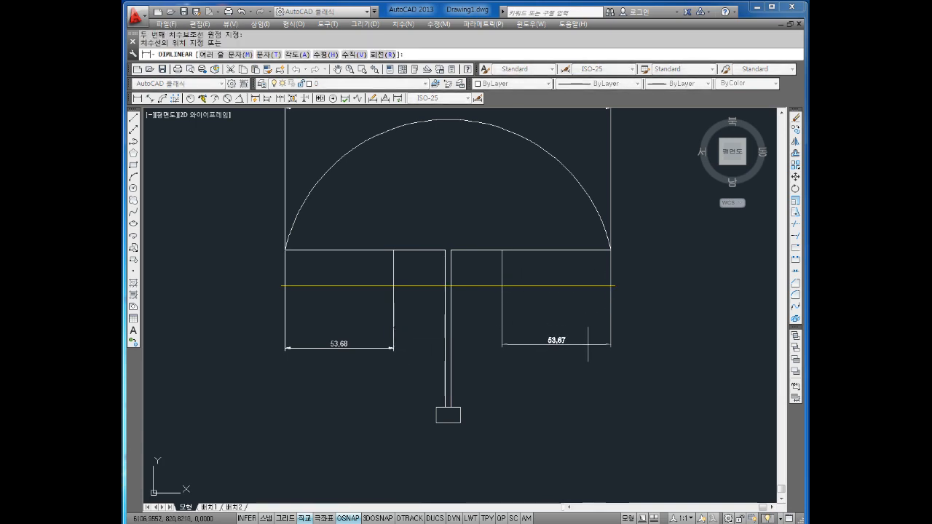
key("Escape")
key("Escape")
left_click(650, 311)
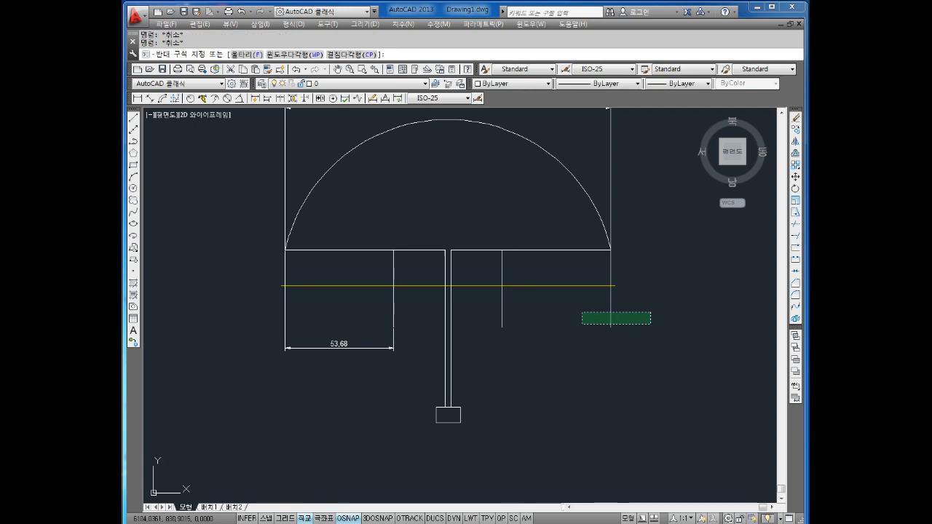
key("Escape")
key("Escape")
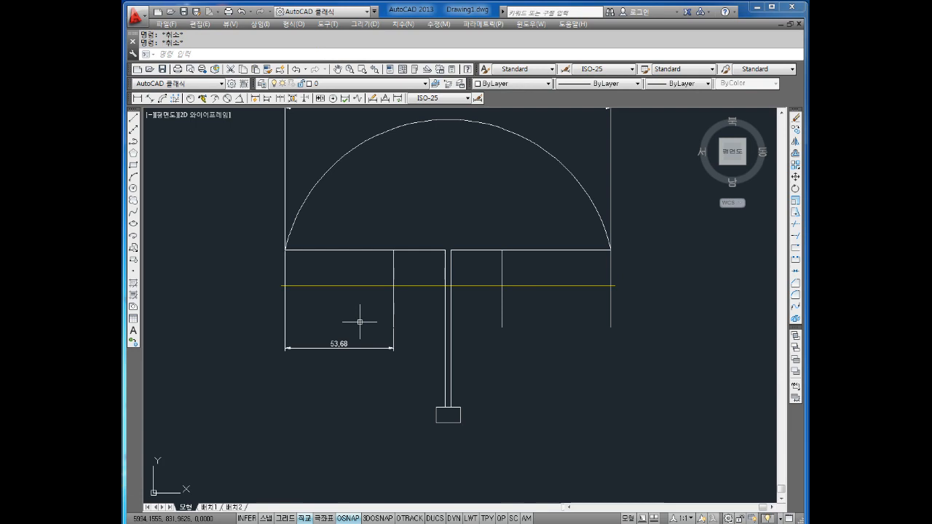
type("l")
key("Return")
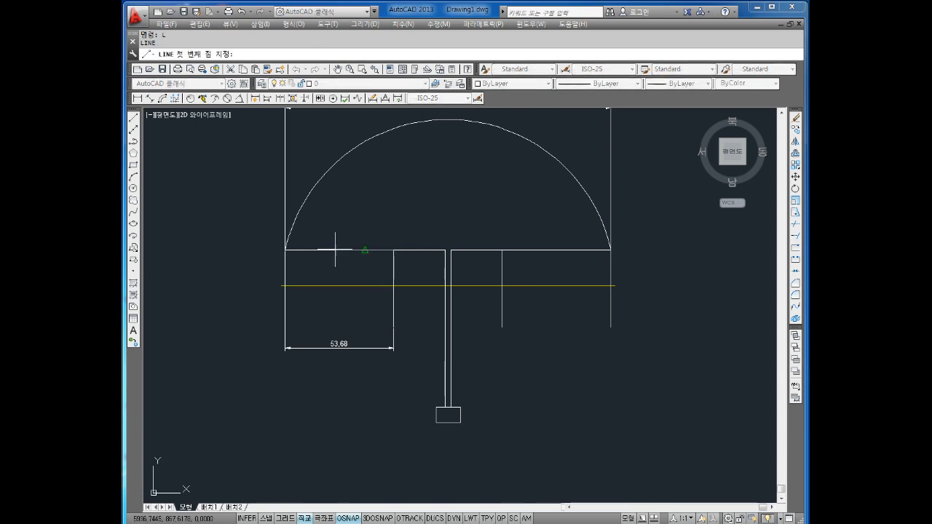
left_click(285, 251)
key("Escape")
key("Escape")
scroll(349, 266, "up", 4)
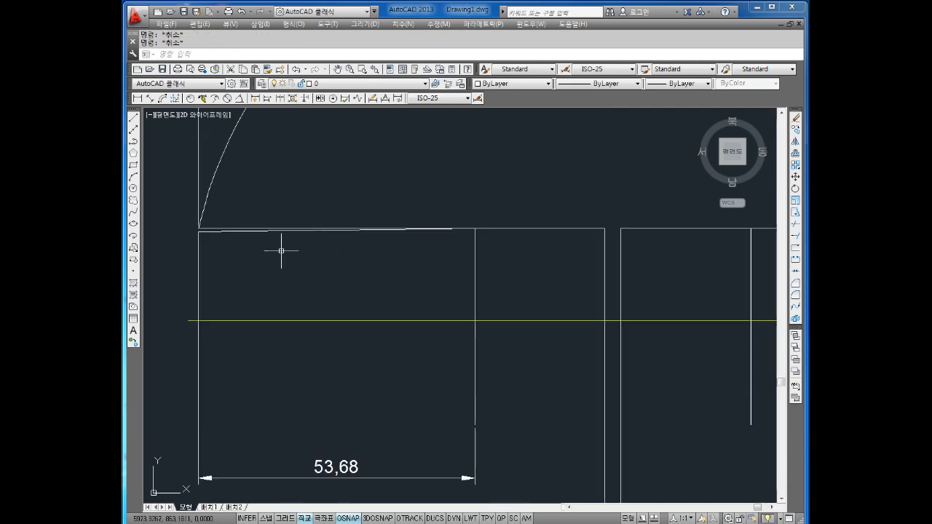
left_click(264, 230)
key("Escape")
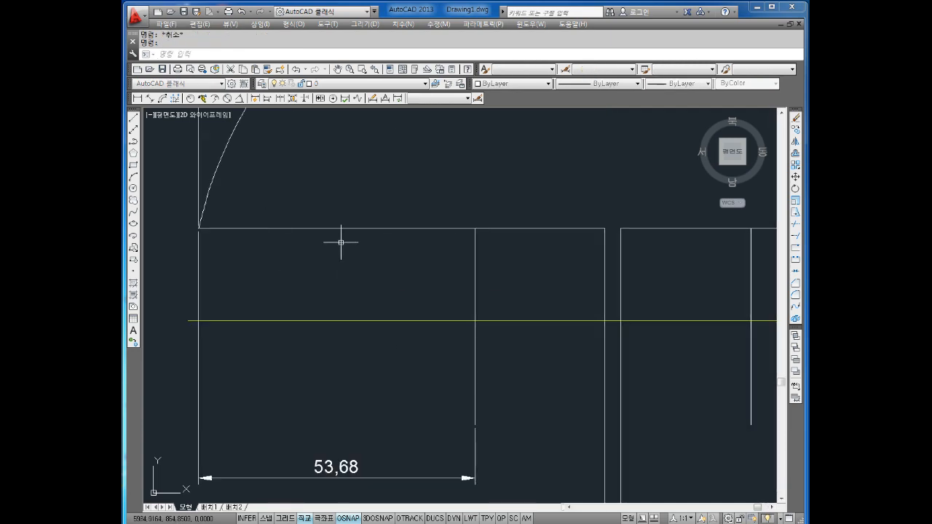
type("ㄴ")
key("Return")
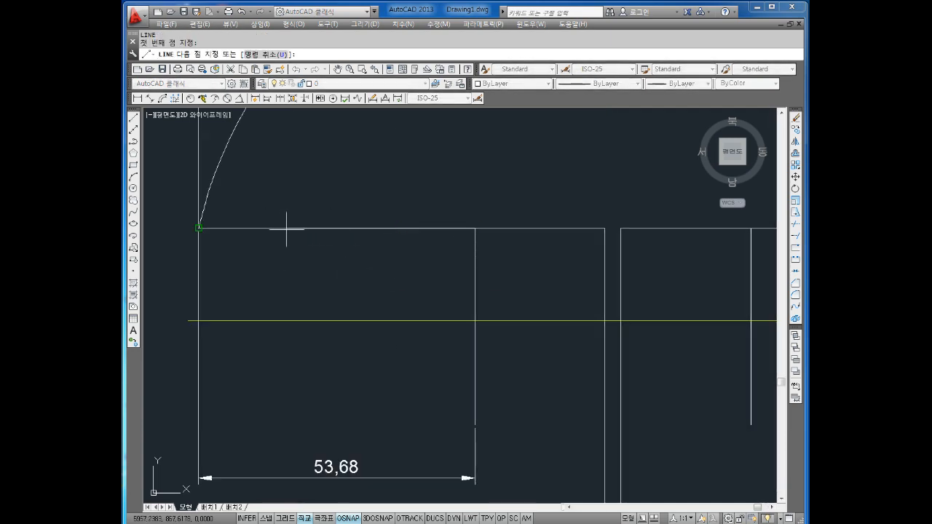
left_click(198, 228)
key("Escape")
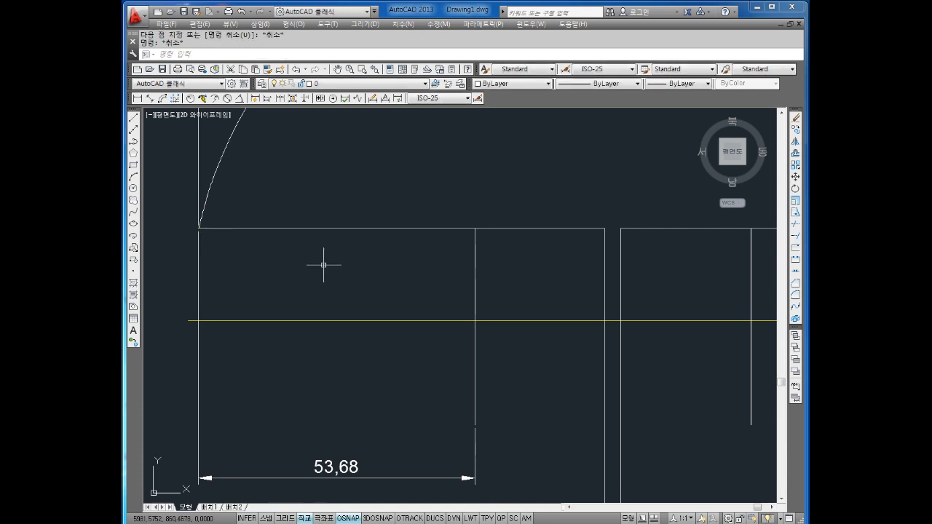
Draw a vertical line downward from the midpoint of the left third of the canopy's base, crossing the yellow horizontal line
type("l")
key("Return")
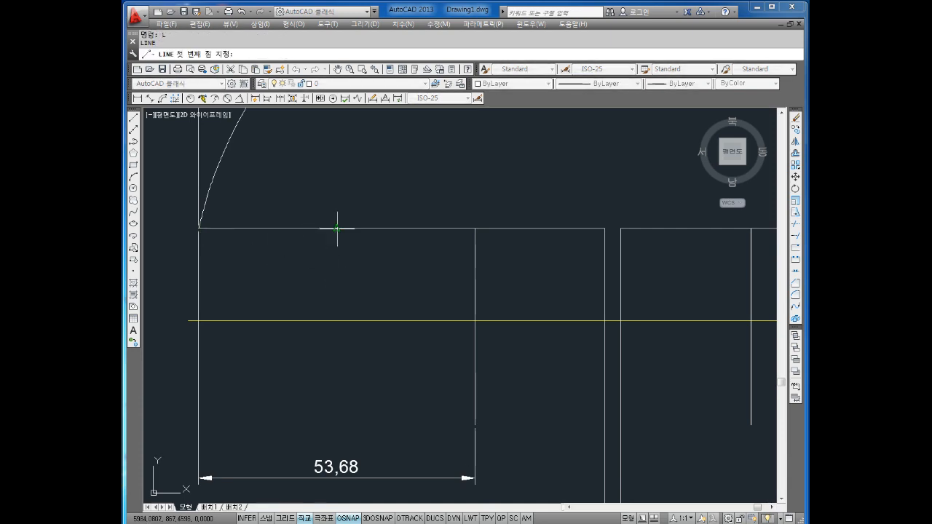
left_click(336, 229)
scroll(348, 362, "down", 2)
key("Return")
key("Return")
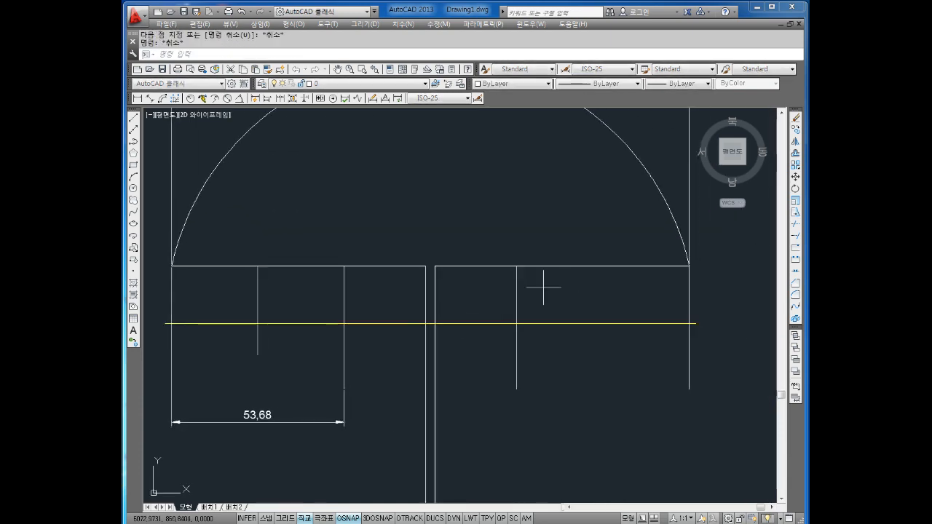
Draw a vertical line downward from the midpoint of the right third of the canopy's base, crossing the yellow horizontal line
left_click(689, 263)
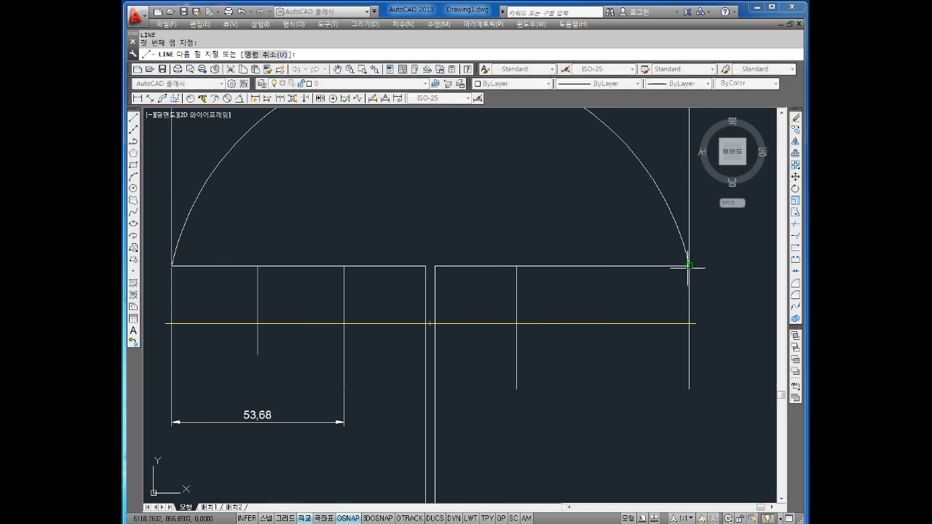
key("Escape")
type("ㄴ")
key("Return")
left_click(602, 266)
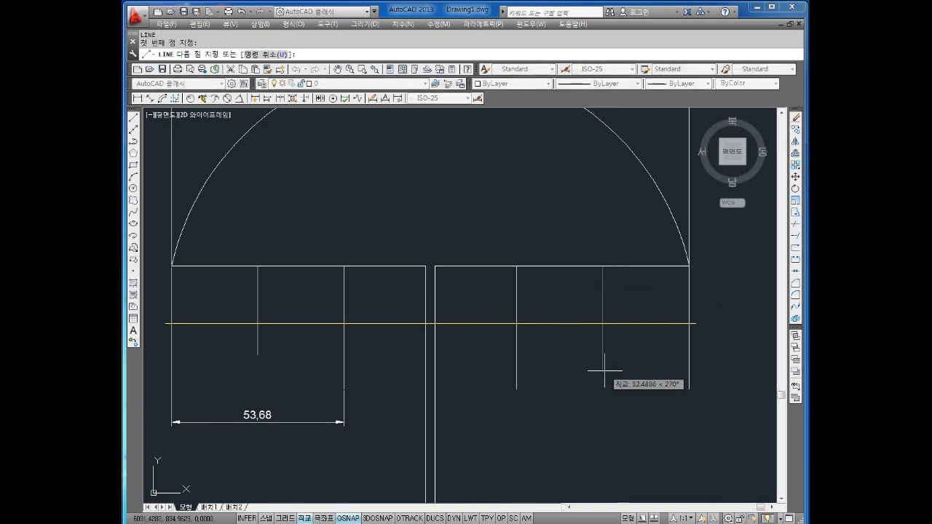
left_click(605, 381)
key("Escape")
Delete the vertical lines below the canopy's right corner and at the right third point of its base
left_click(710, 371)
left_click(682, 418)
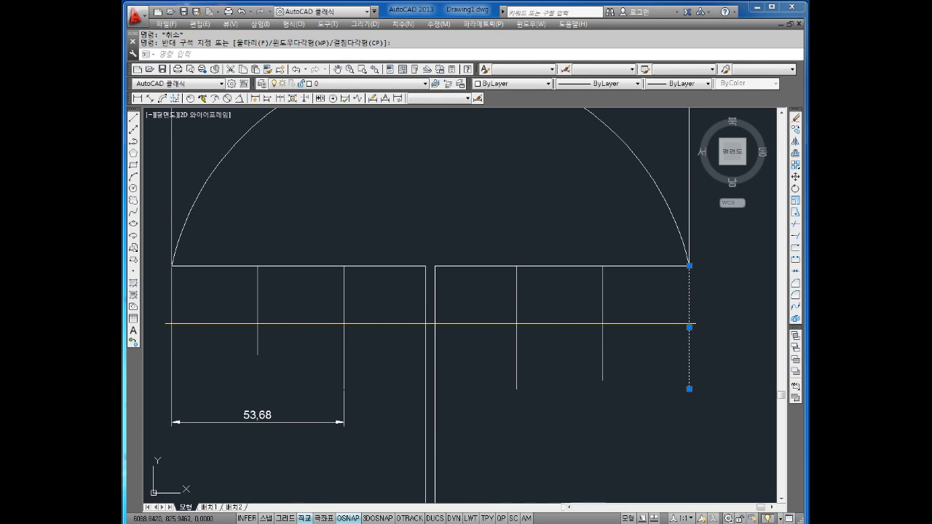
key("Delete")
left_click(550, 362)
left_click(484, 400)
key("Delete")
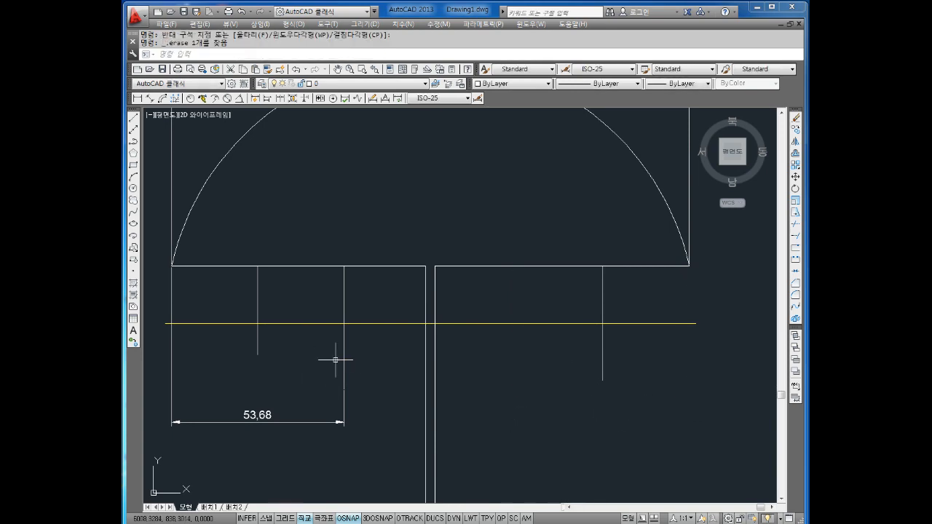
Delete the vertical line at the left third point of the base together with the 53.68 dimension
left_click(378, 368)
left_click(328, 439)
key("Delete")
scroll(350, 355, "down", 2)
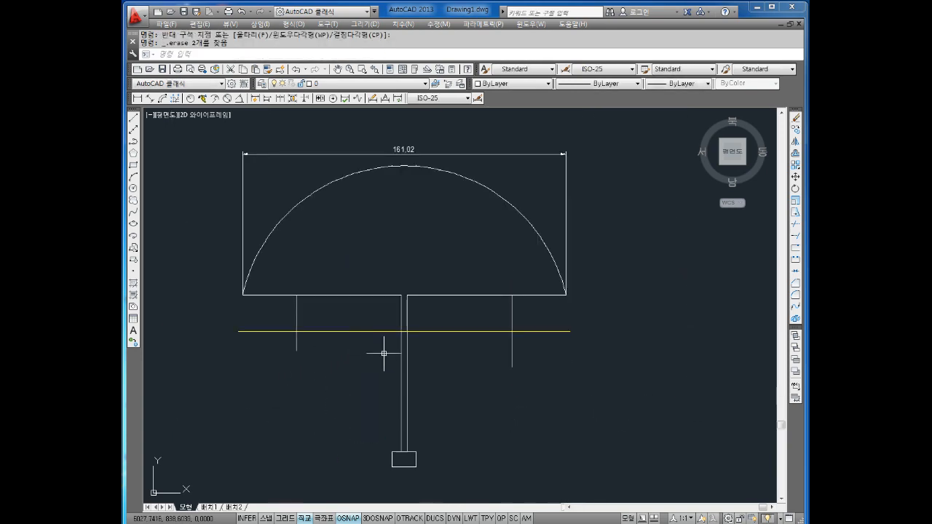
key("Escape")
key("Escape")
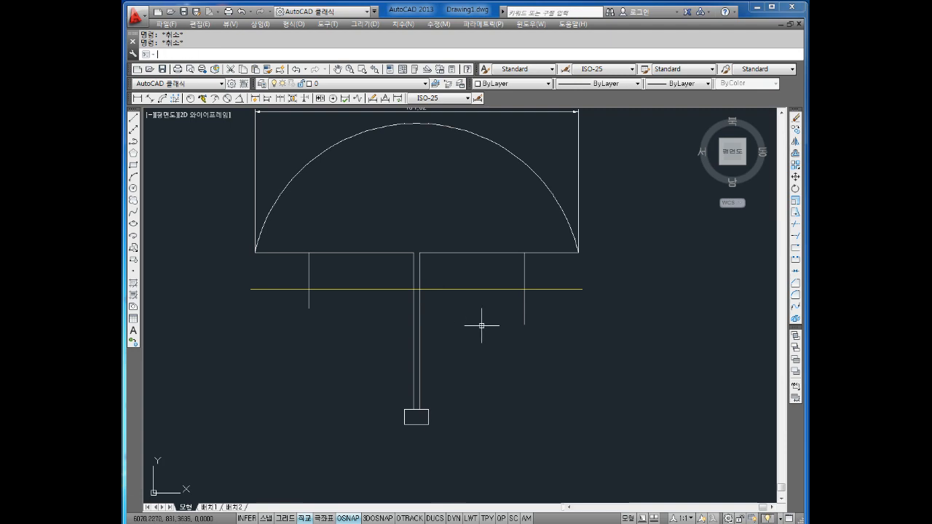
Measure the vertical distance between the canopy's base and the yellow horizontal line along the right vertical line
left_click(138, 97)
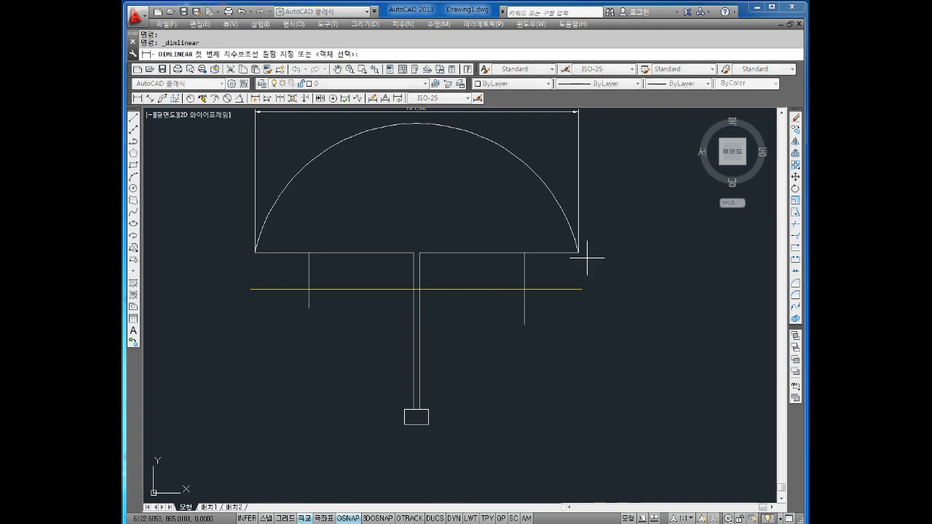
left_click(525, 252)
left_click(524, 289)
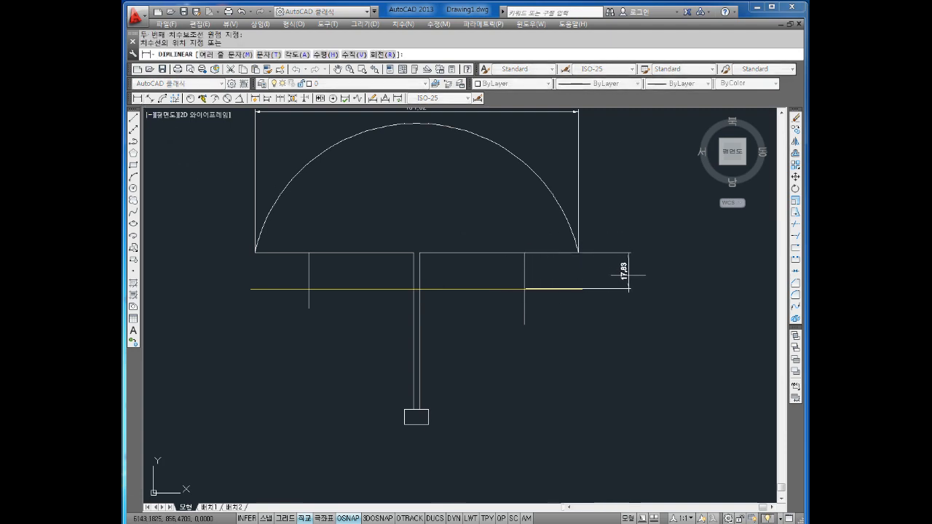
key("Escape")
key("Return")
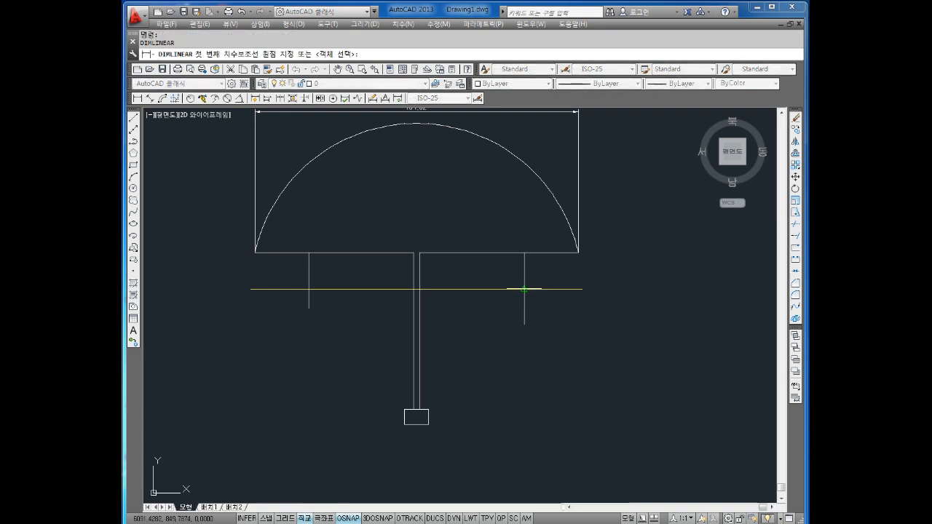
left_click(524, 289)
left_click(524, 253)
scroll(550, 262, "up", 5)
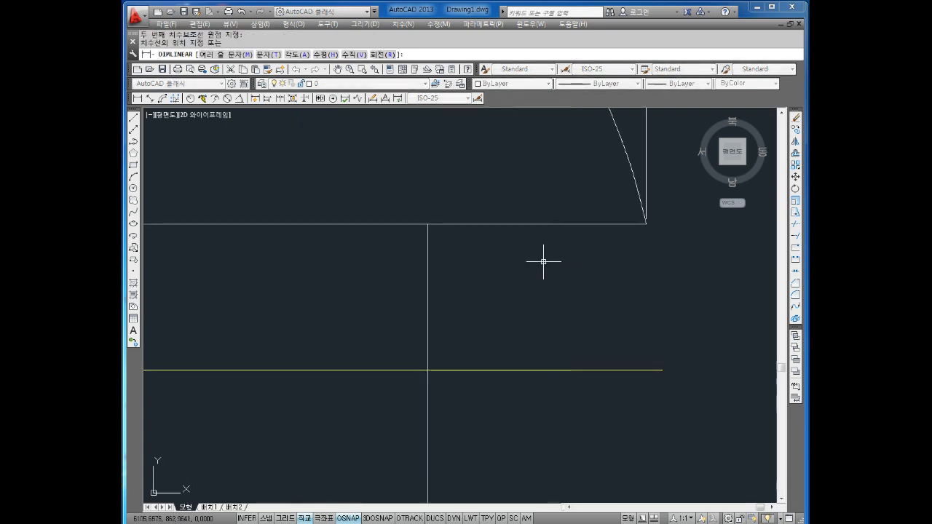
key("Escape")
key("Return")
left_click(427, 370)
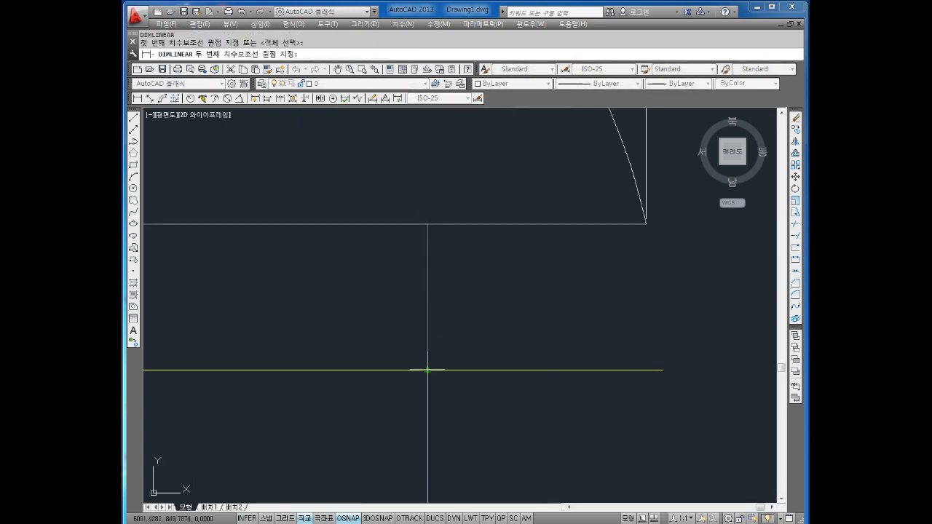
left_click(427, 225)
scroll(579, 331, "down", 4)
scroll(592, 315, "down", 2)
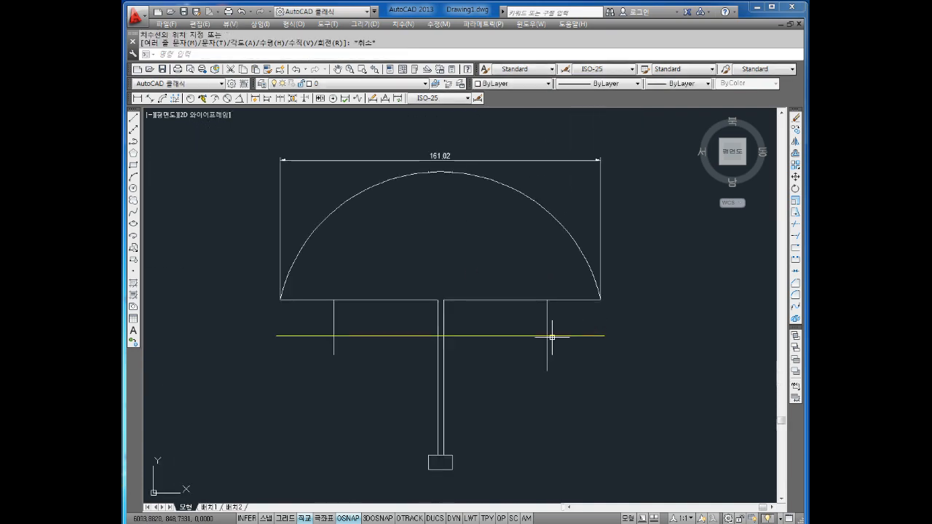
key("Escape")
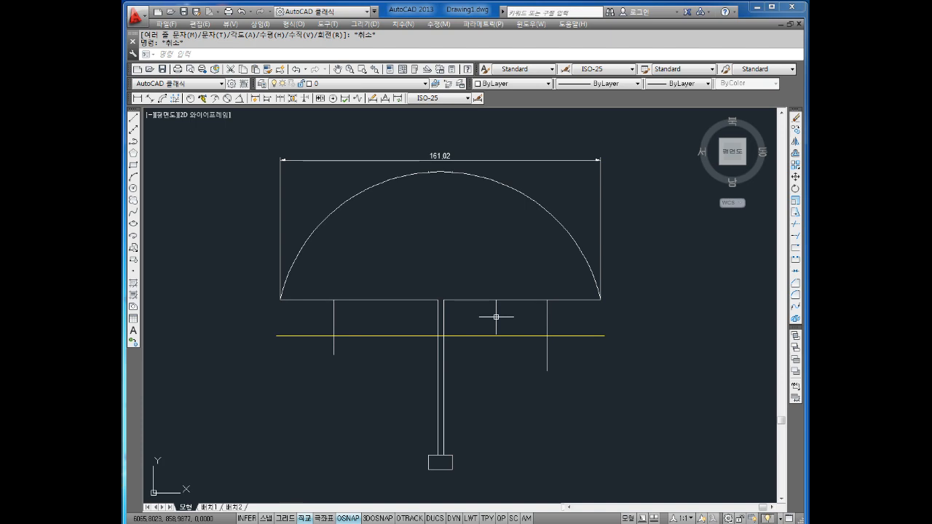
Delete the yellow horizontal line below the canopy
left_click(496, 317)
left_click(477, 350)
key("Delete")
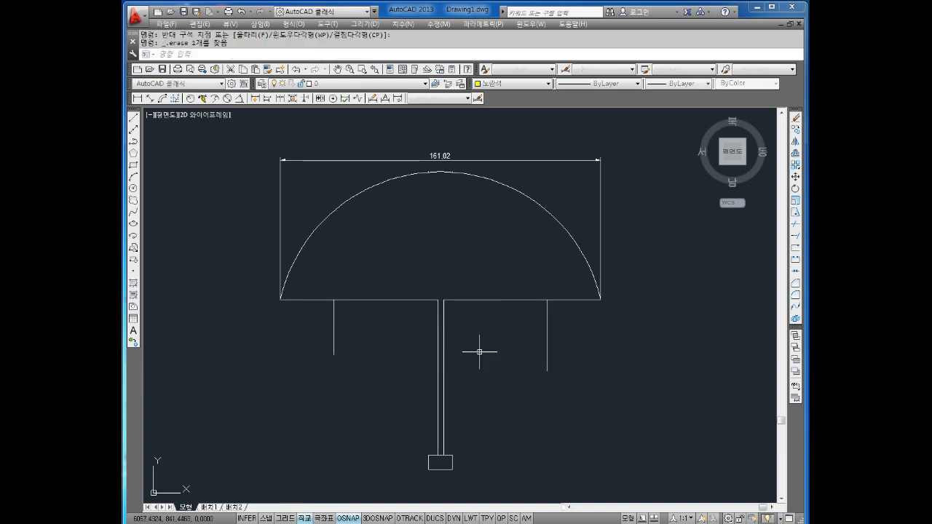
Offset the right half of the canopy's base line 18 downward
type("o")
key("Return")
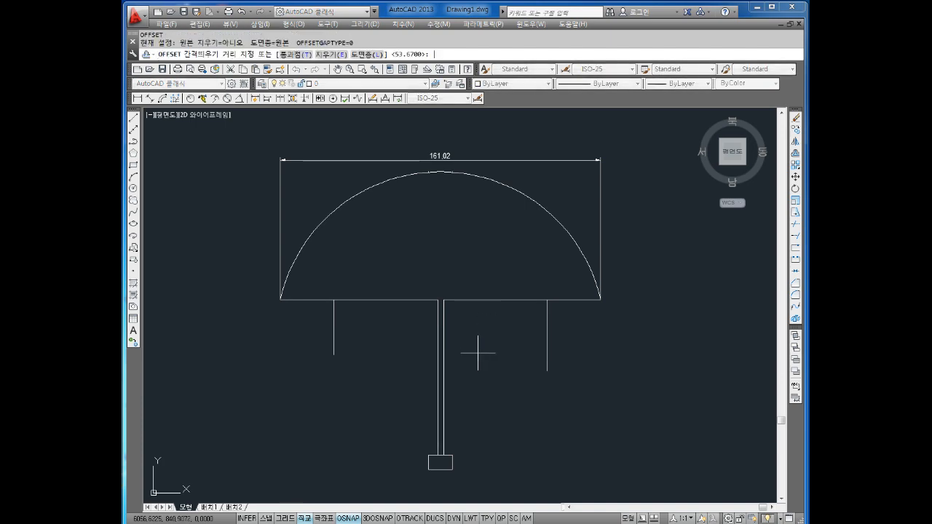
type("18")
key("Return")
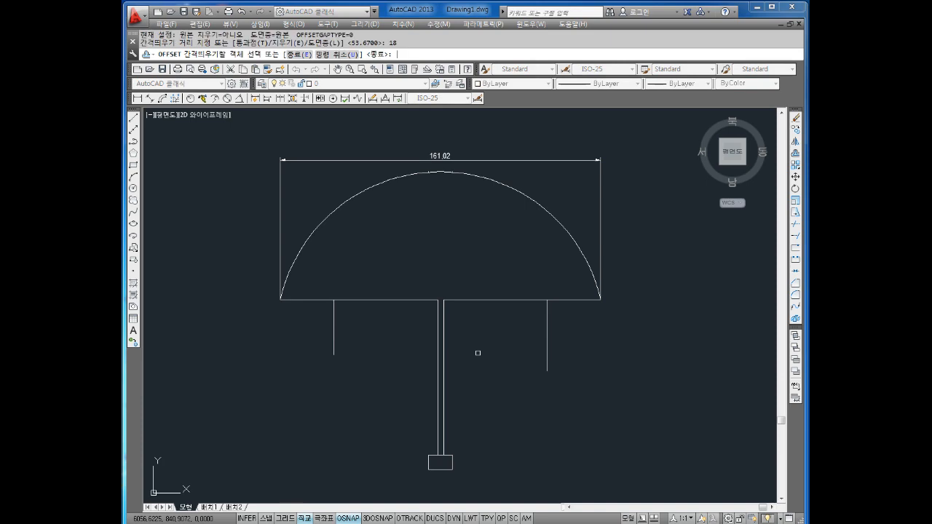
left_click(474, 300)
left_click(473, 355)
key("Escape")
Measure the vertical spacing between the canopy's base and the offset line at the right vertical line
scroll(537, 331, "up", 4)
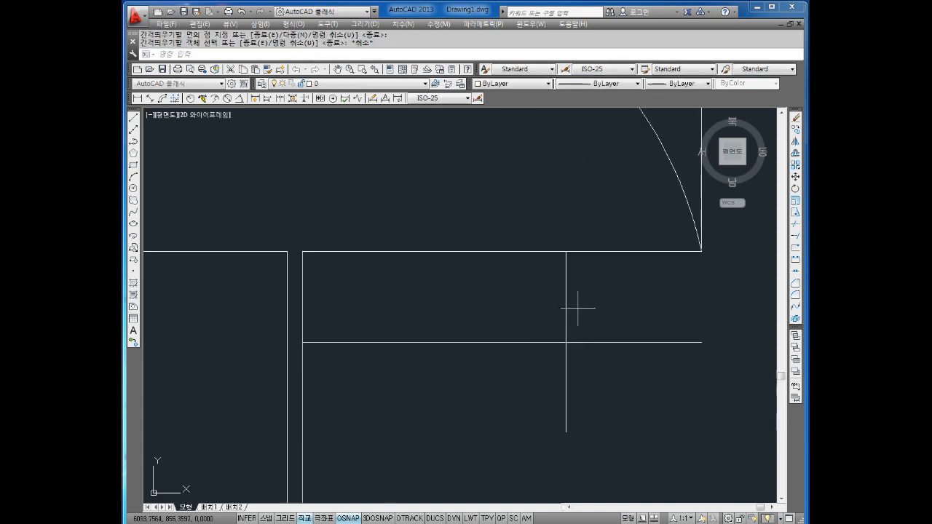
left_click(137, 98)
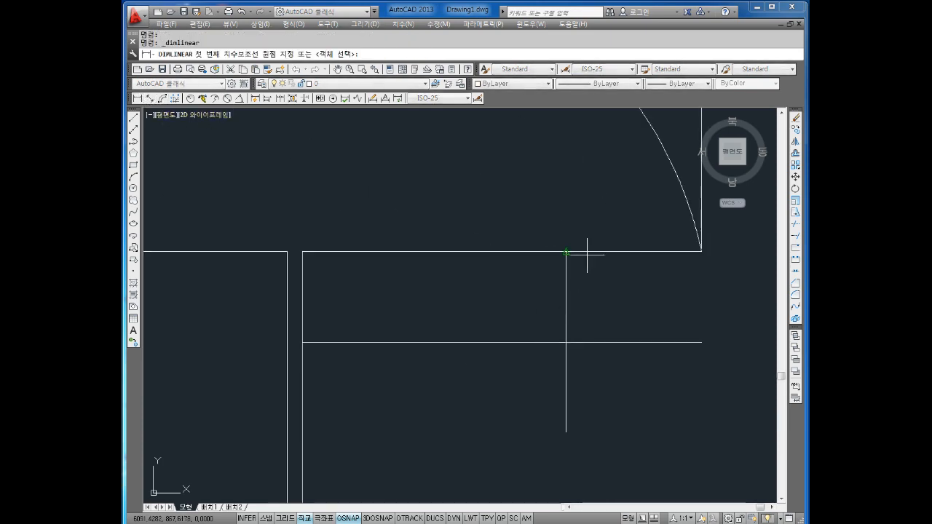
left_click(566, 252)
left_click(567, 342)
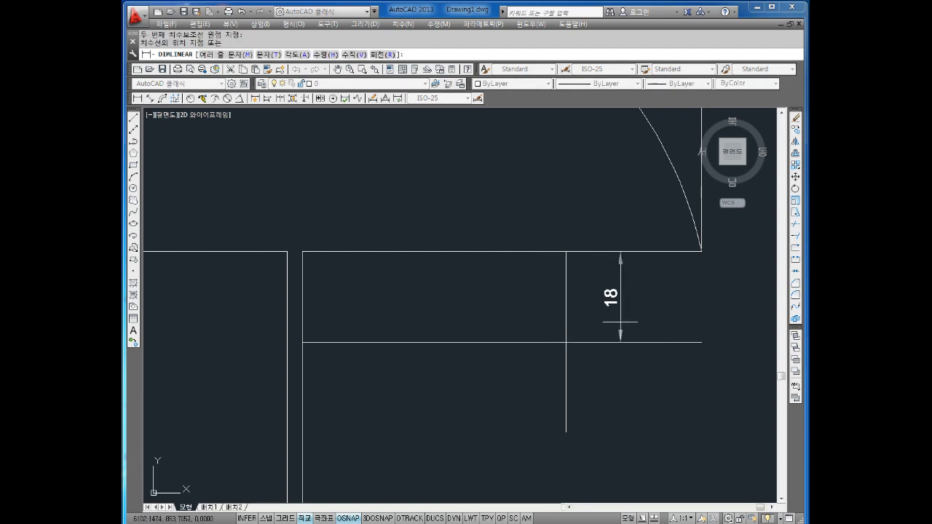
key("Escape")
scroll(568, 333, "down", 2)
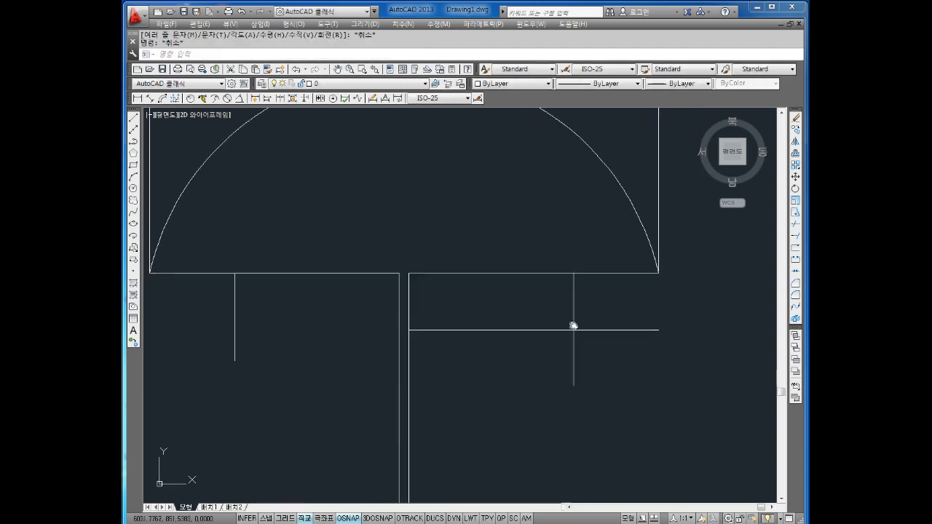
key("Escape")
scroll(484, 320, "down", 2)
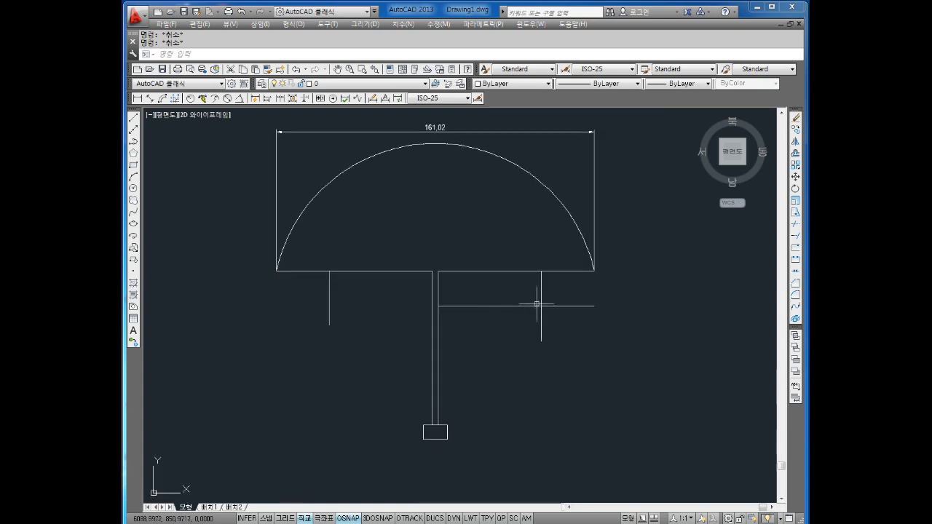
Add a vertical linear dimension from the handle's lower right corner to the offset line's right end, placed to the right of the umbrella
left_click(136, 100)
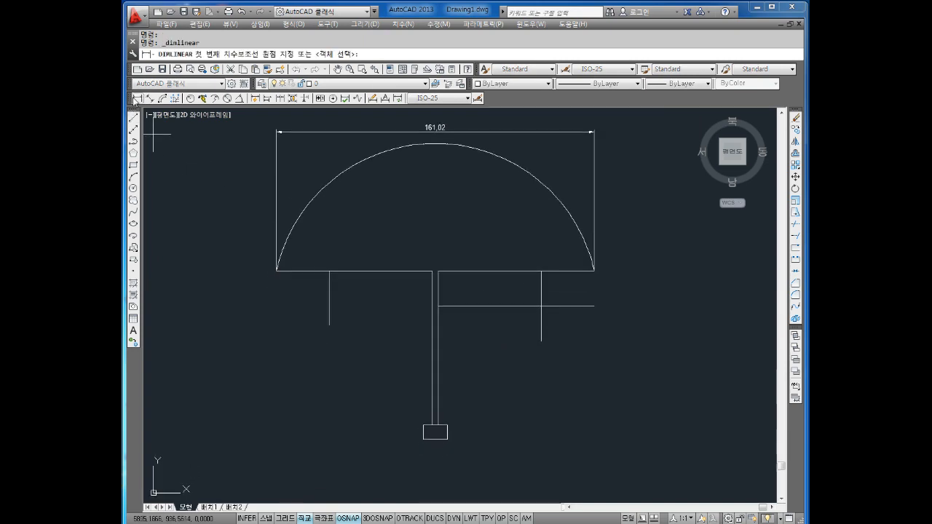
left_click(448, 440)
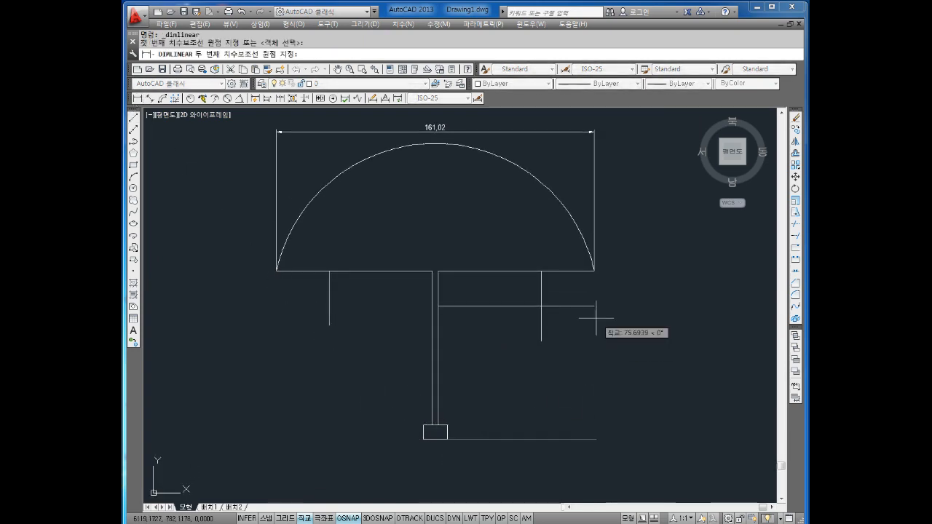
left_click(594, 306)
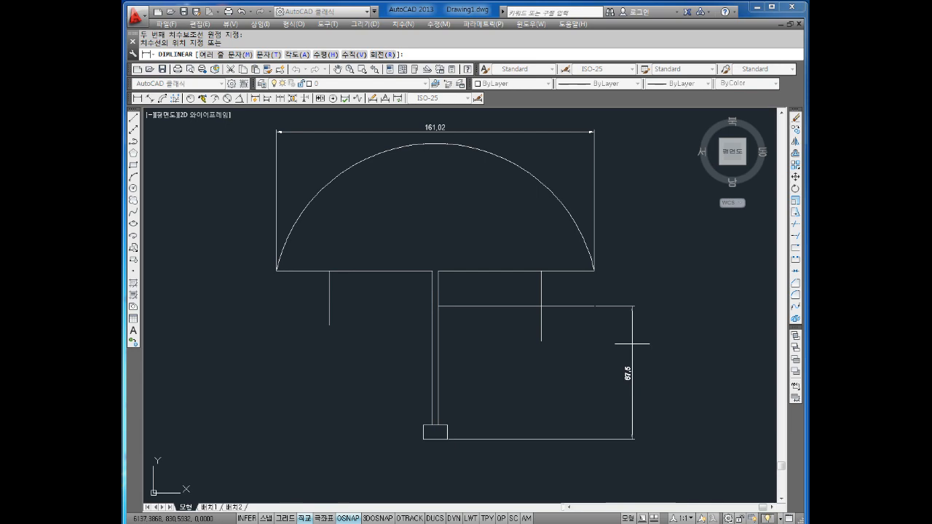
key("space")
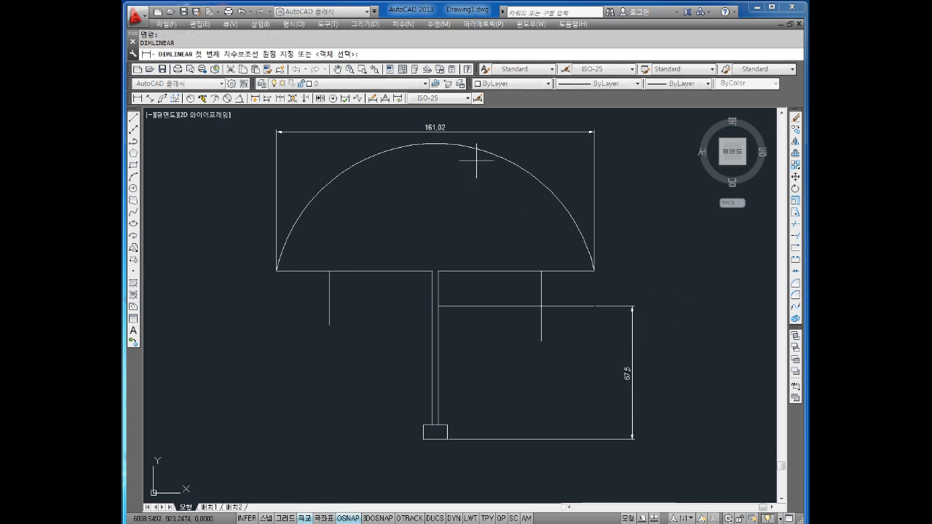
left_click(436, 144)
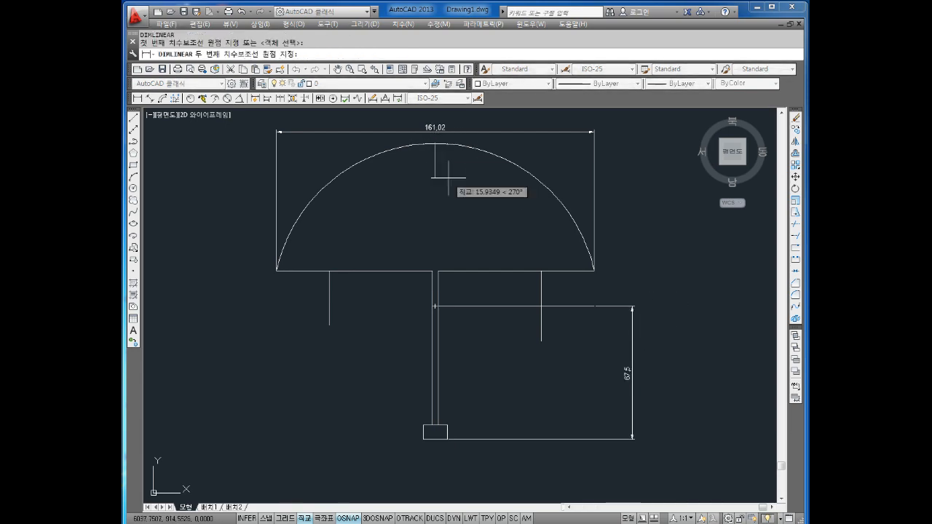
left_click(632, 307)
key("Escape")
key("Escape")
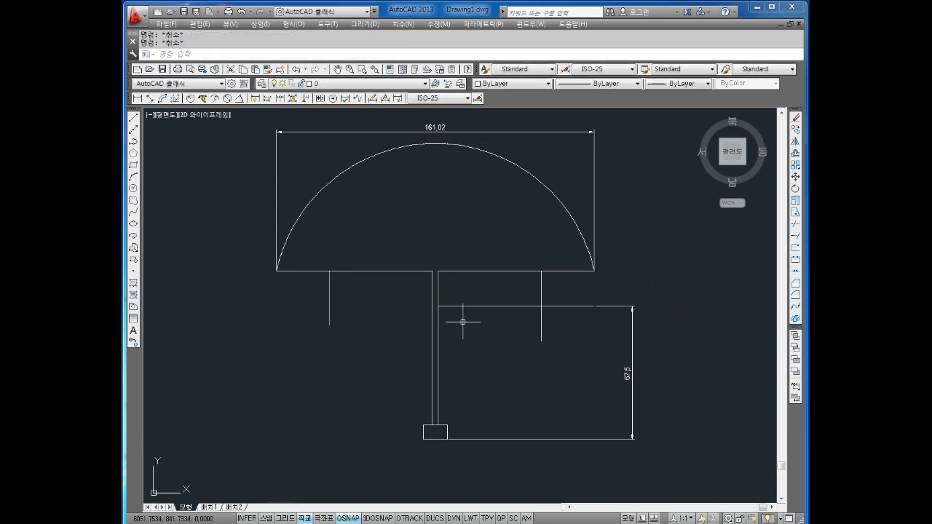
Stretch the inner end of the offset line leftward across the shaft to beneath the canopy's left end
scroll(429, 288, "up", 2)
left_click(514, 299)
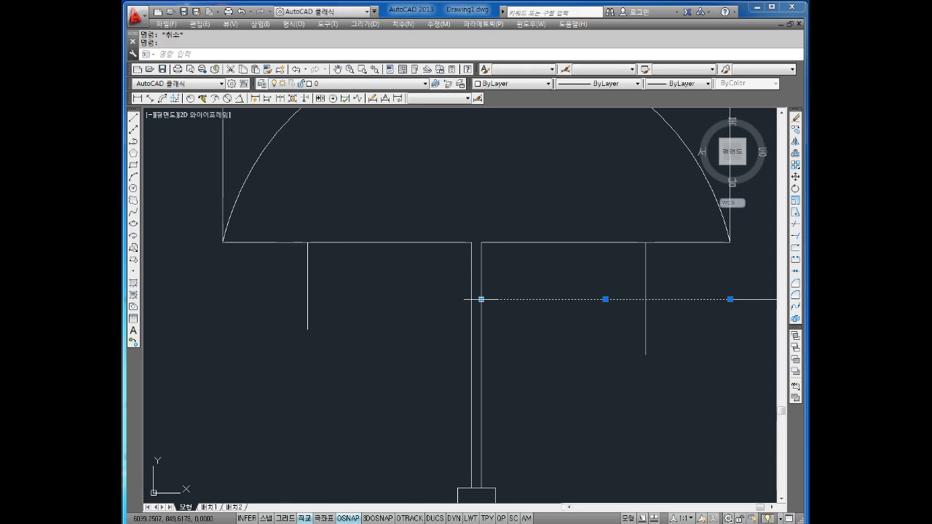
left_click(480, 299)
key("Escape")
key("Escape")
middle_click_drag(517, 318, 516, 306)
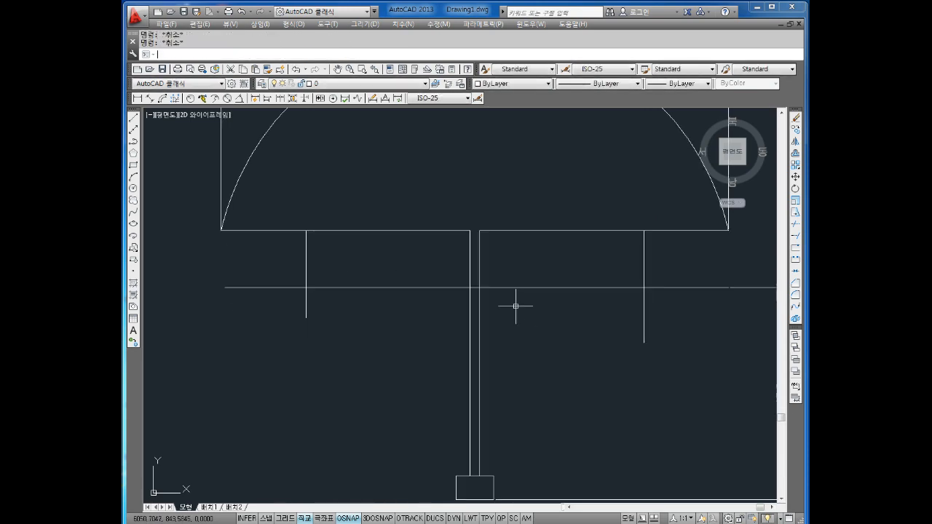
Draw a vertical centre line from the middle of the handle's top edge up through the shaft into the canopy
key("Return")
left_click(475, 477)
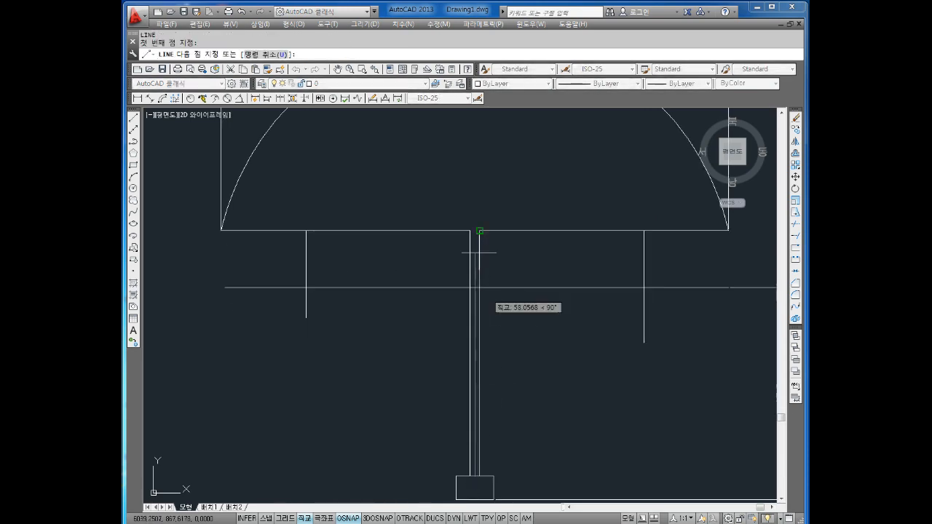
left_click(488, 169)
key("Escape")
key("Escape")
Delete the 67,5 vertical dimension beside the handle
scroll(524, 246, "down", 5)
middle_click_drag(528, 248, 489, 248)
scroll(552, 259, "up", 3)
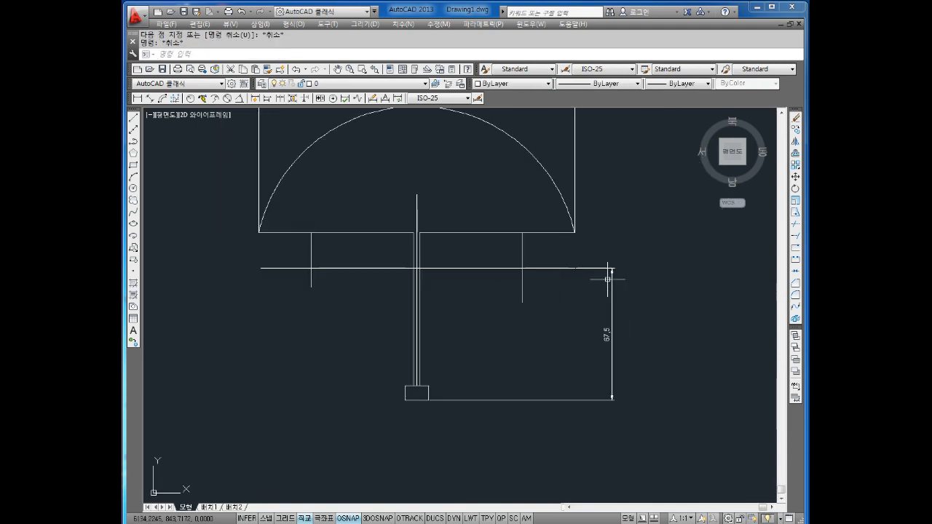
left_click(647, 290)
left_click(586, 385)
key("Escape")
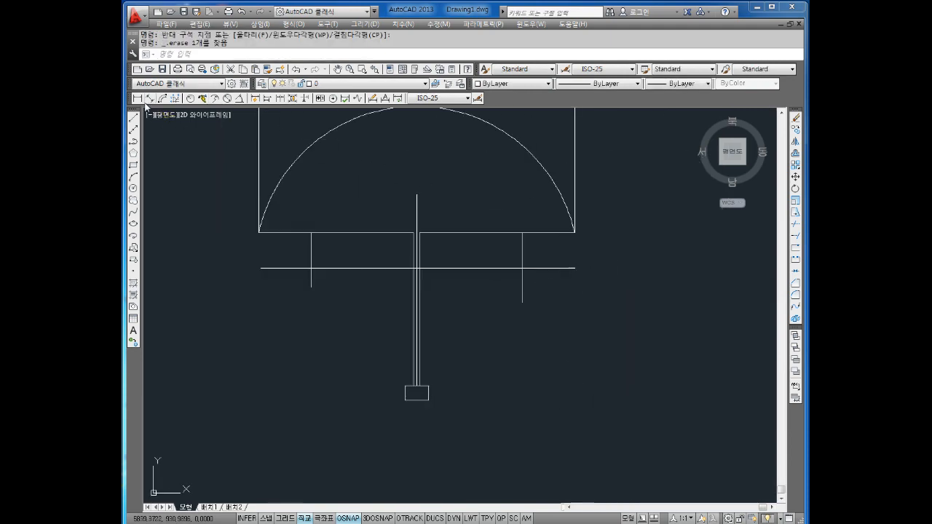
Add a vertical linear dimension between the right ends of the canopy's base and the offset line, placed to their right
left_click(143, 103)
left_click(138, 98)
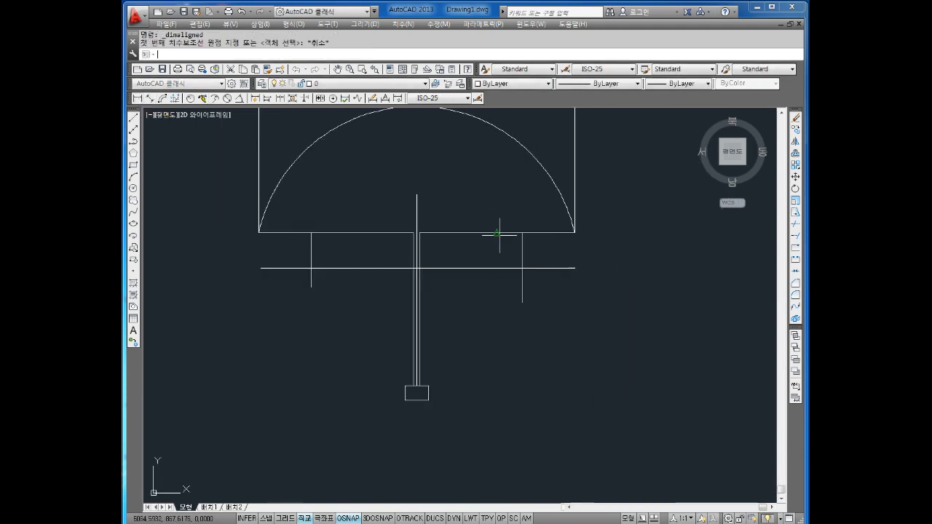
left_click(575, 232)
left_click(574, 268)
left_click(606, 251)
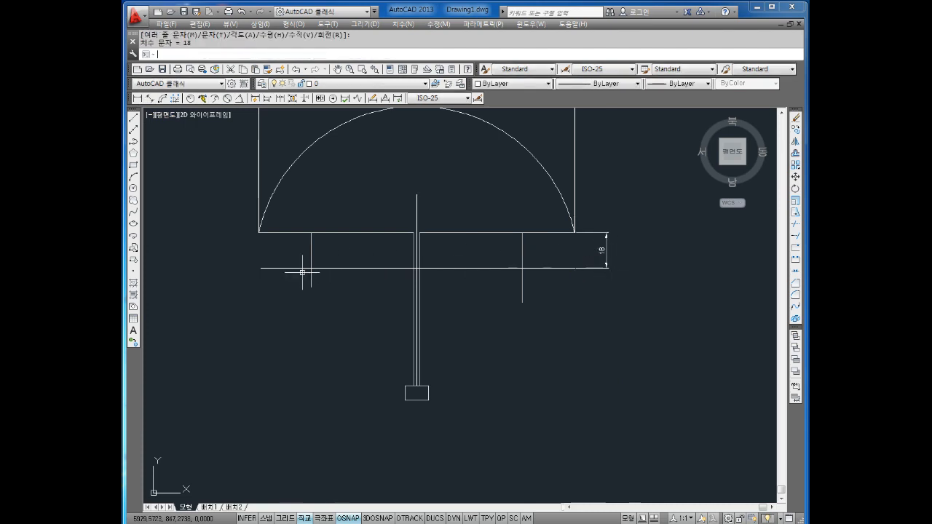
key("Escape")
key("Escape")
Draw a circle of radius 33 centred where the left vertical line crosses the offset line
scroll(313, 266, "up", 3)
type("c")
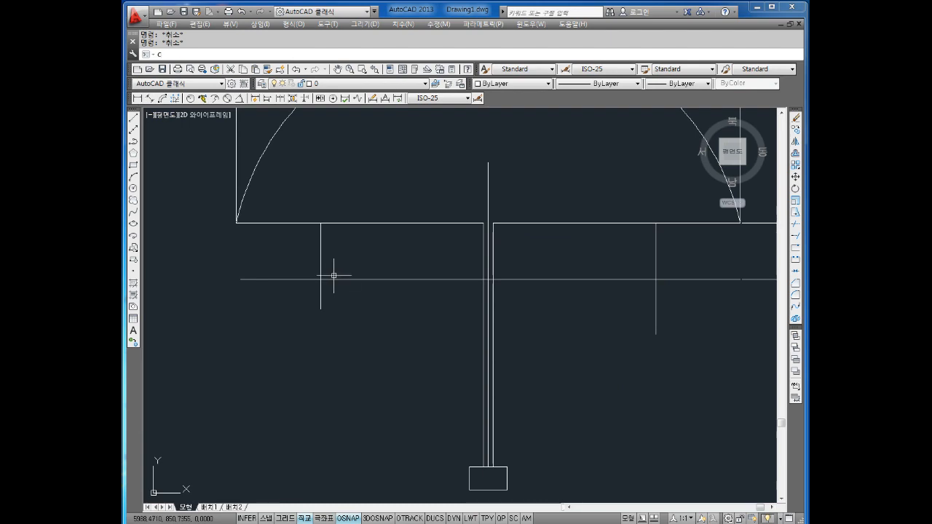
key("Return")
left_click(320, 279)
type("3")
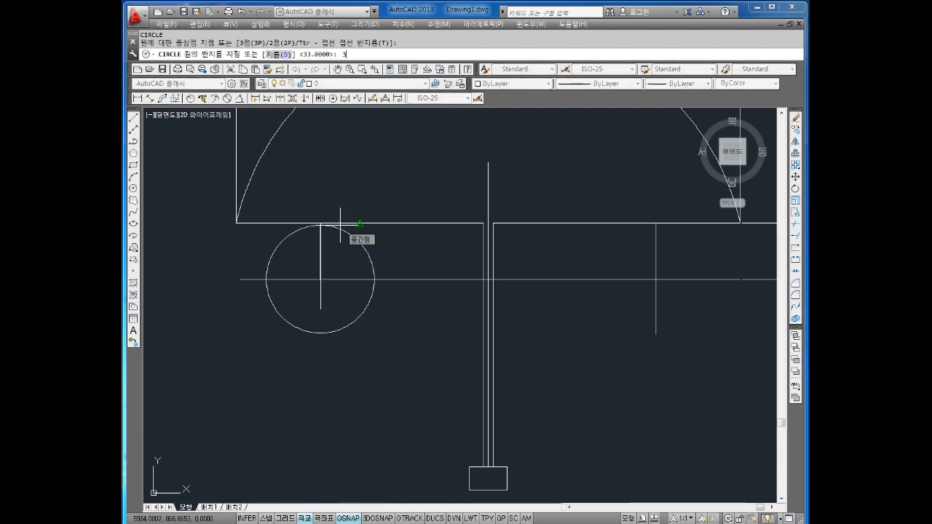
type("3")
key("Return")
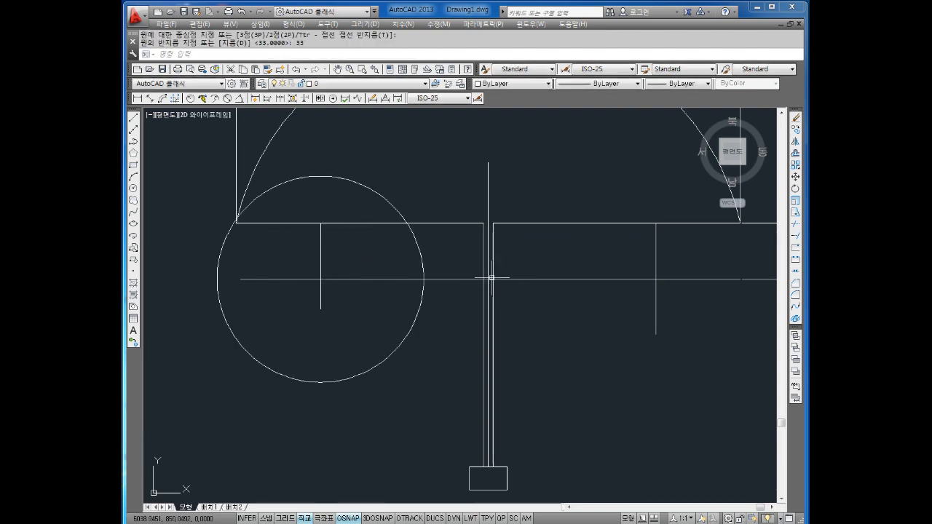
Draw a circle of radius 33 centred where the shaft's centre line crosses the offset line
key("Return")
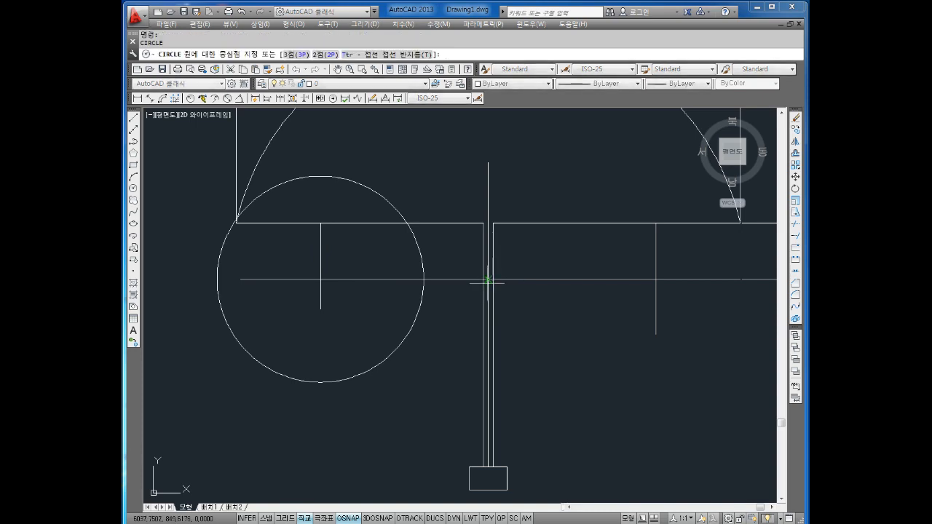
left_click(489, 279)
type("33")
key("Return")
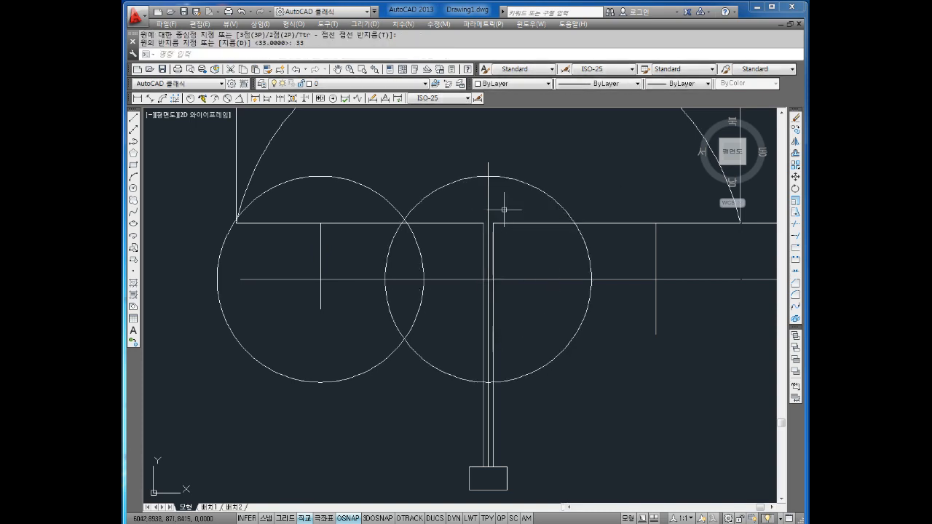
Draw a circle of radius 33 centred where the right vertical line crosses the offset line
key("Return")
left_click(656, 279)
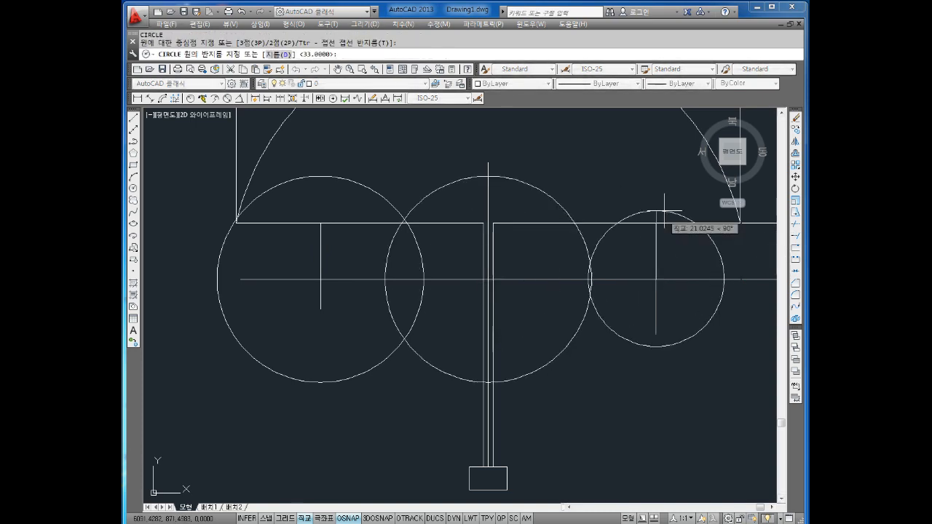
type("33")
key("Return")
key("Escape")
key("Escape")
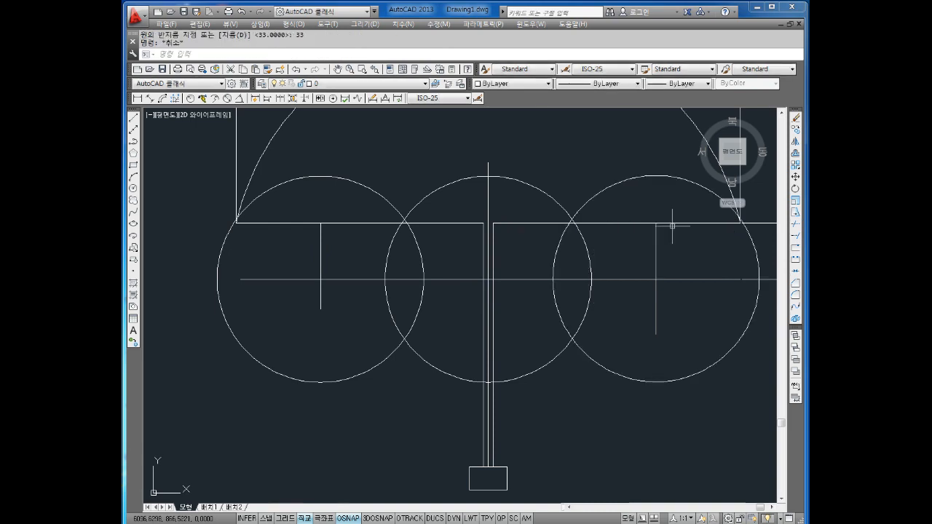
Add a horizontal linear dimension from the left circle's centre to the midpoint of the handle's bottom edge, placed below the handle
scroll(587, 240, "down", 2)
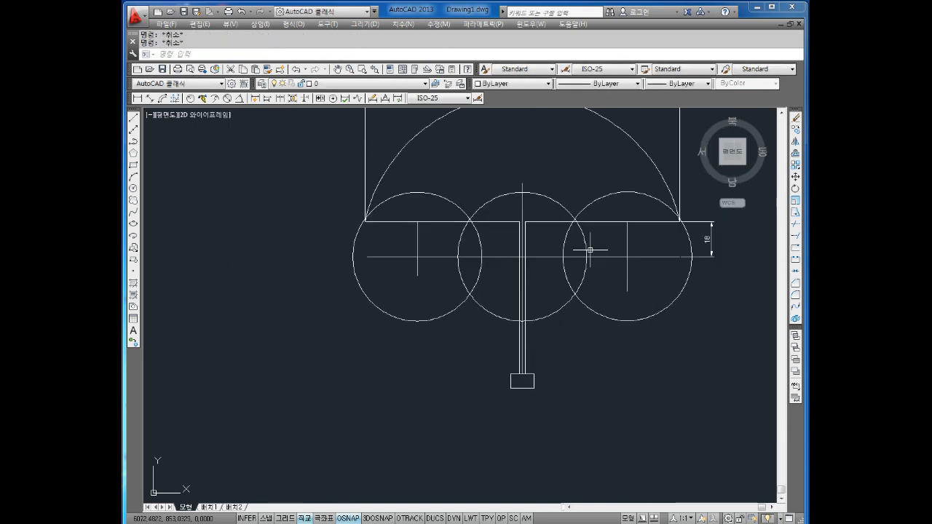
left_click(137, 98)
left_click(417, 256)
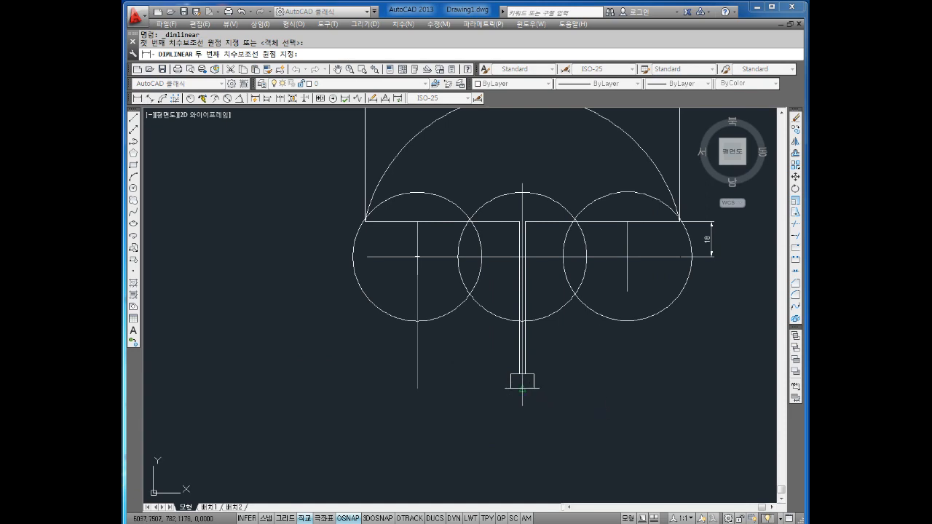
left_click(522, 390)
left_click(510, 406)
Add a horizontal linear dimension from the handle's bottom midpoint to the right vertical line's lower end, aligned with the existing spacing dimension
key("Return")
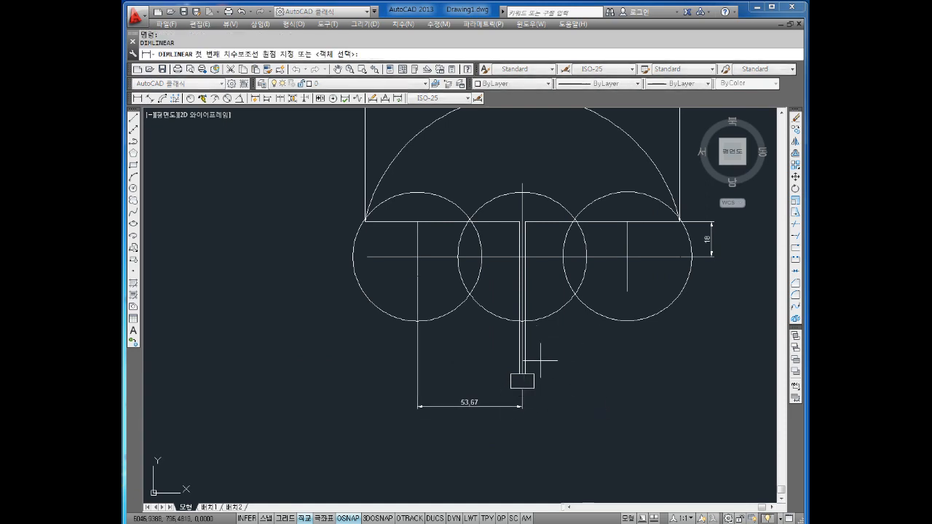
left_click(522, 390)
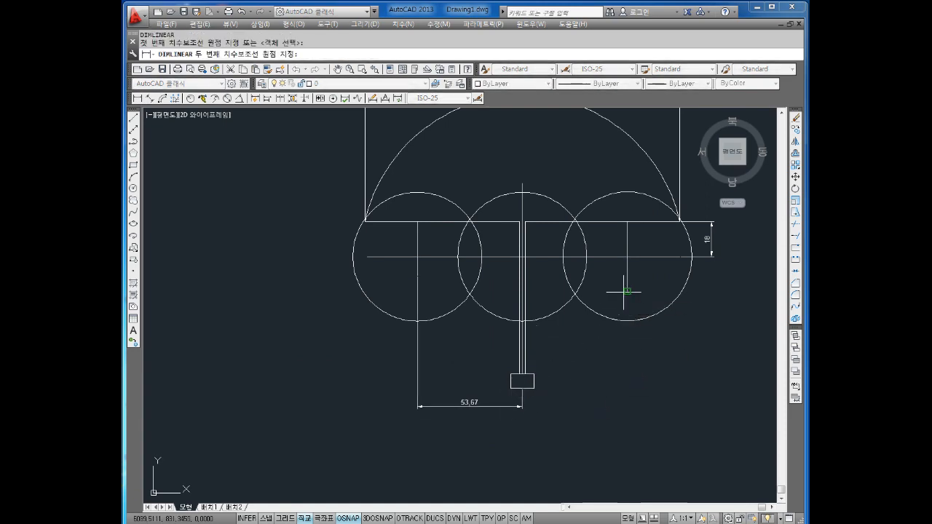
left_click(627, 291)
left_click(523, 403)
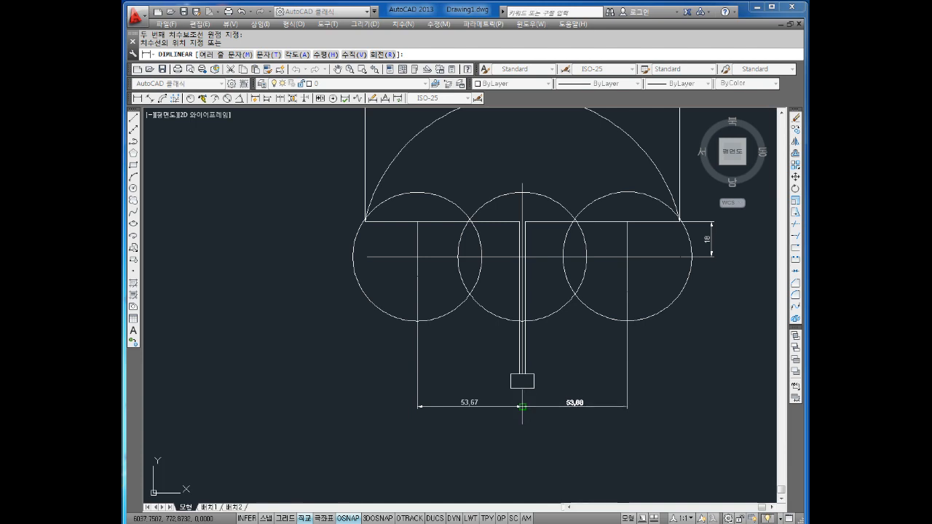
key("Escape")
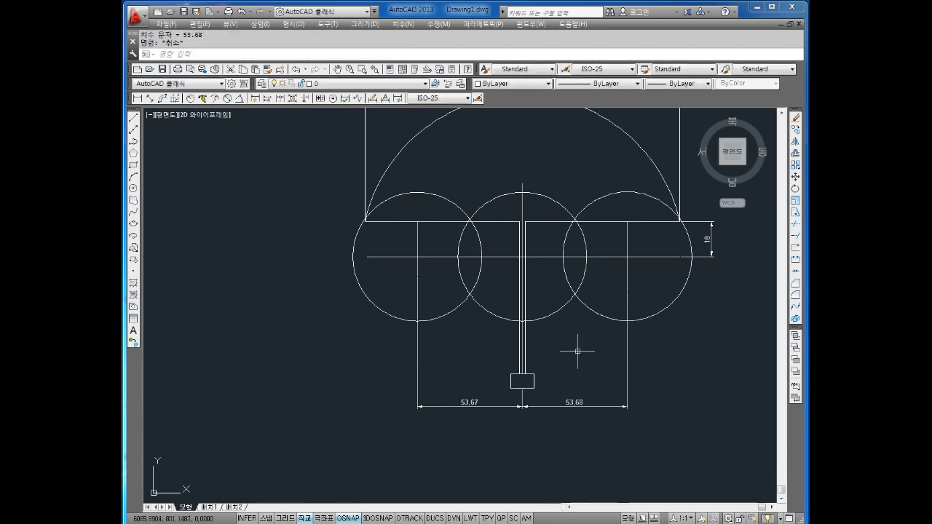
Examine the two horizontal spacing dimensions and the three circles beneath the canopy
middle_click_drag(631, 316, 620, 313)
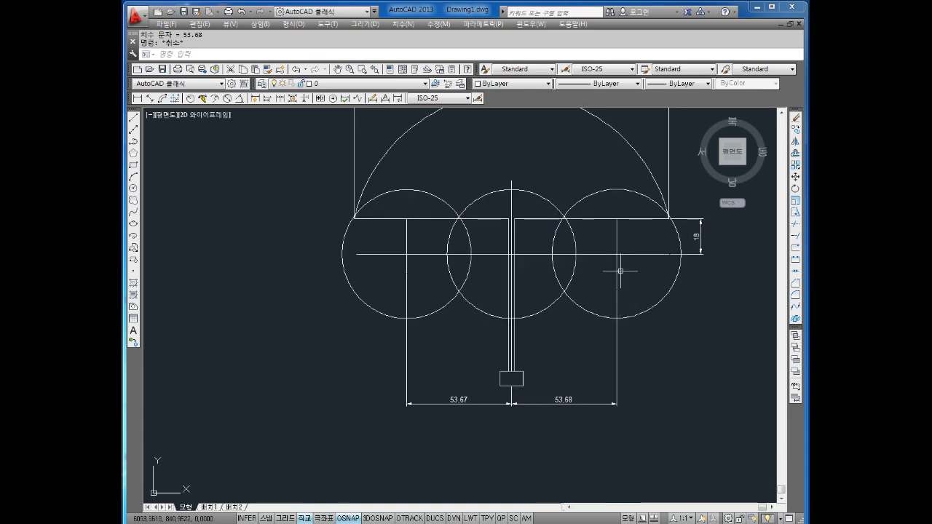
key("Escape")
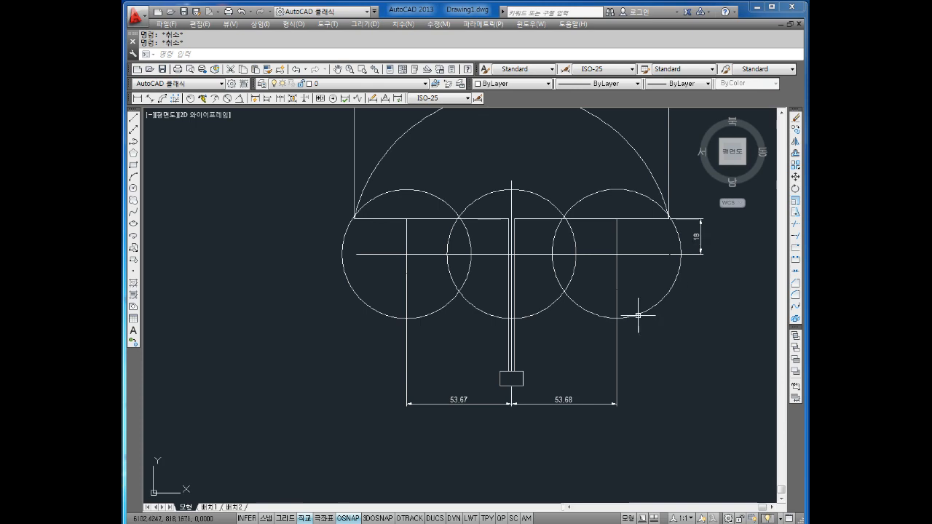
scroll(638, 316, "up", 3)
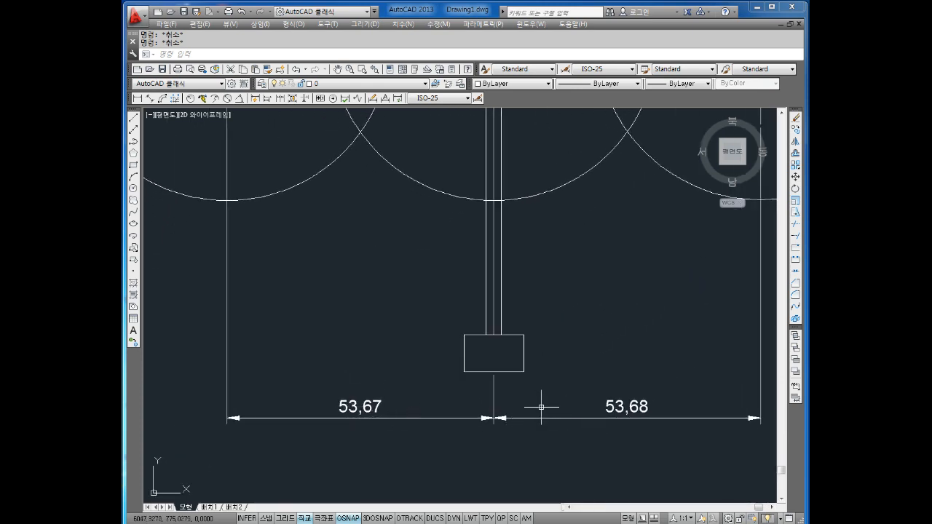
scroll(543, 406, "down", 3)
scroll(545, 371, "up", 2)
scroll(552, 363, "down", 2)
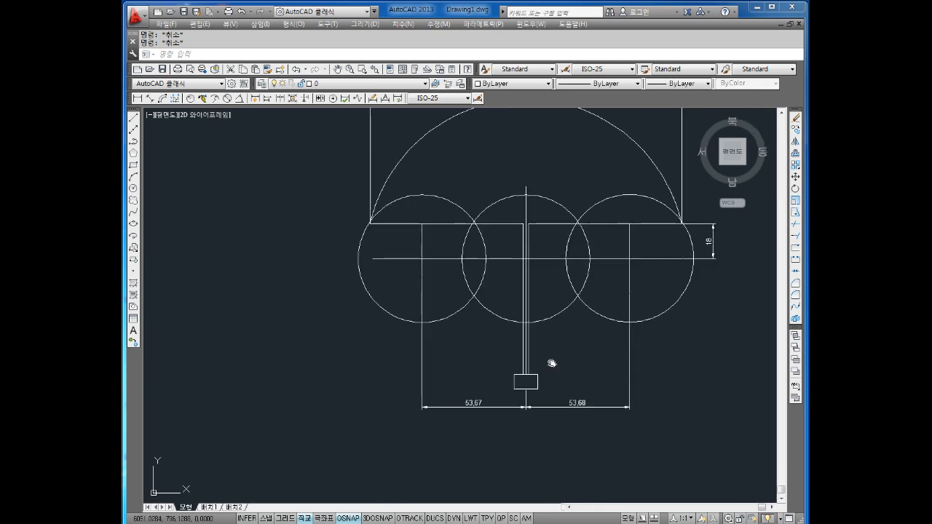
scroll(570, 309, "up", 2)
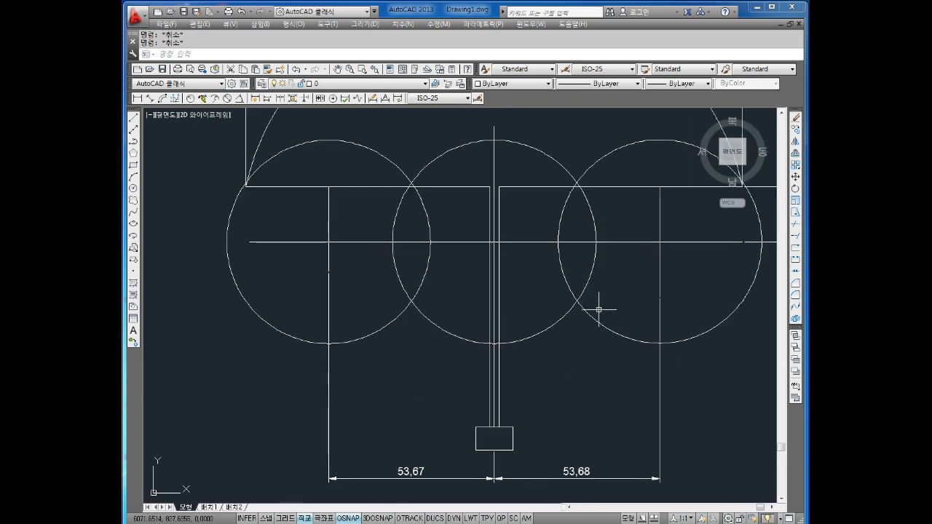
scroll(602, 310, "down", 2)
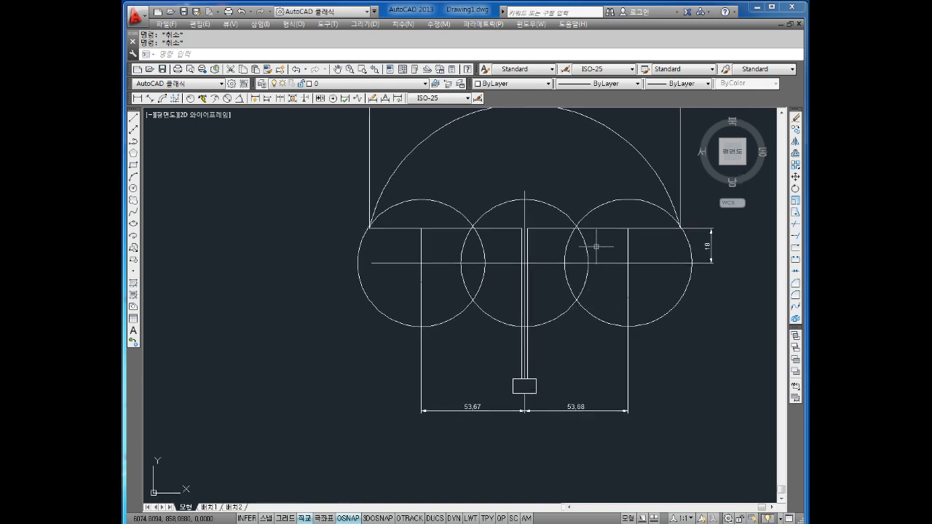
mouse_move(583, 255)
middle_mouse_down()
mouse_move(564, 268)
mouse_move(570, 273)
middle_mouse_up()
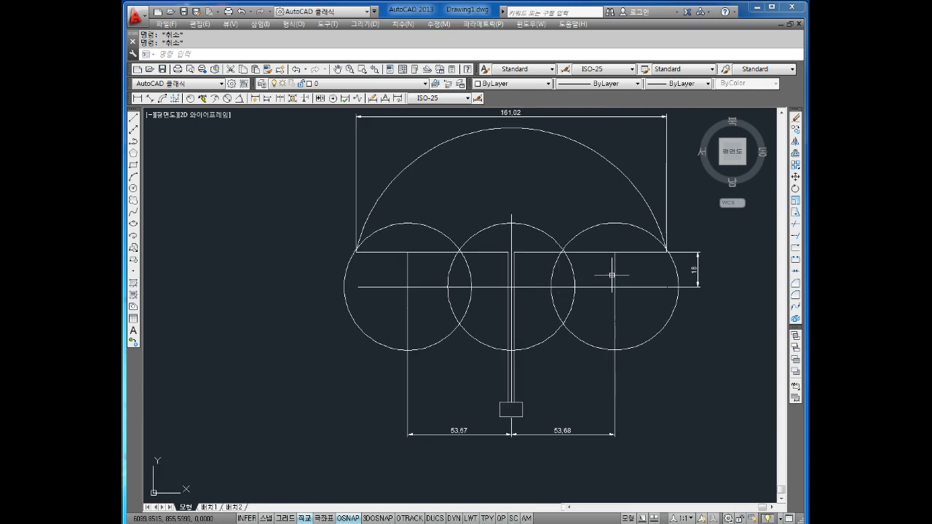
Inspect where the canopy arc's centre lies relative to the crossing of the shaft's centre line and the offset line
left_click(618, 169)
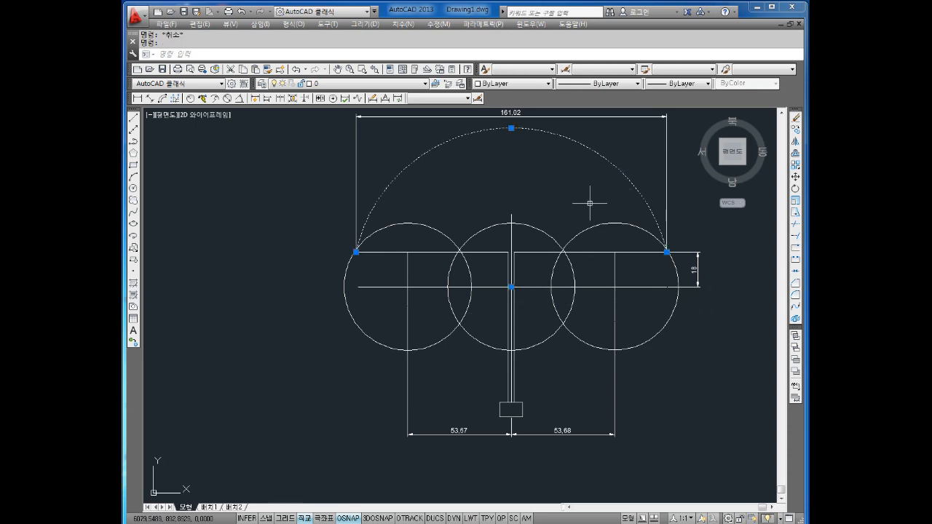
scroll(514, 364, "up", 4)
mouse_move(515, 366)
middle_mouse_down()
mouse_move(502, 267)
mouse_move(490, 435)
middle_mouse_up()
scroll(475, 182, "up", 3)
scroll(488, 377, "up", 4)
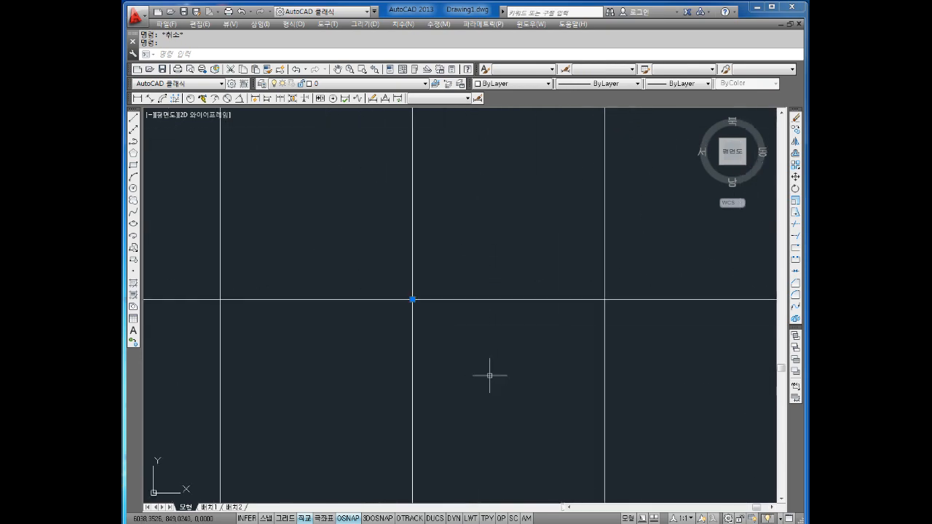
scroll(496, 368, "down", 4)
scroll(500, 361, "down", 12)
scroll(521, 324, "up", 6)
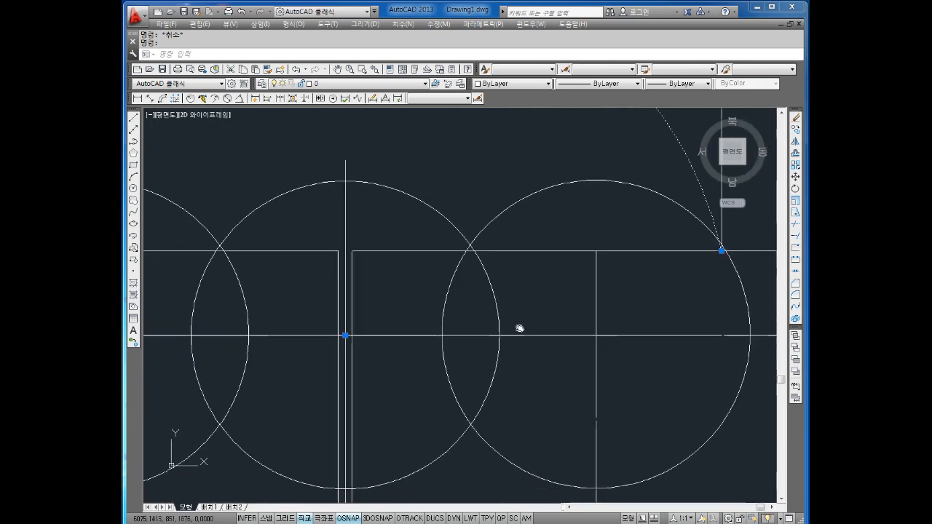
scroll(525, 320, "down", 2)
key("Escape")
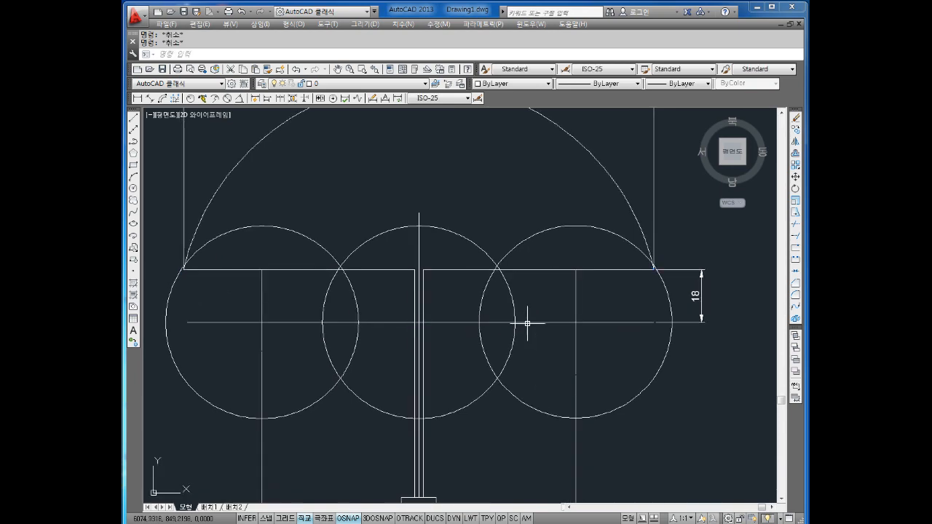
Trim away the left circle's lower part, the middle circle's lower-left arc, and the canopy base line beneath the left scallop
type("tr")
key("Return")
key("Return")
left_click_drag(197, 376, 186, 412)
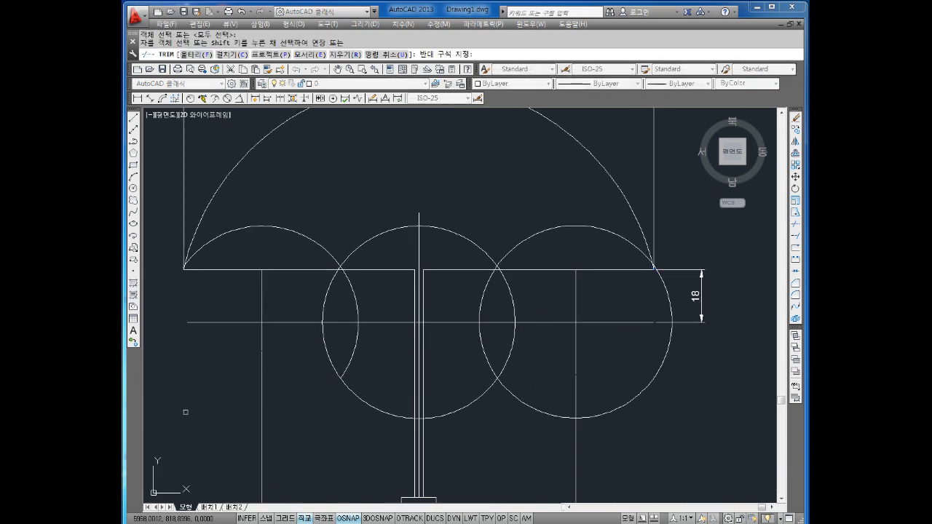
left_click(237, 270)
left_click(296, 270)
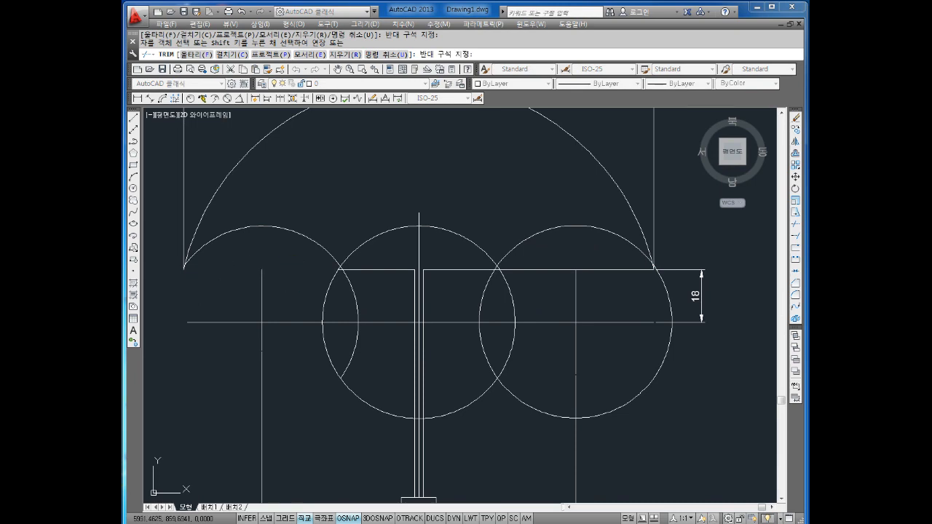
left_click(390, 368)
left_click(318, 335)
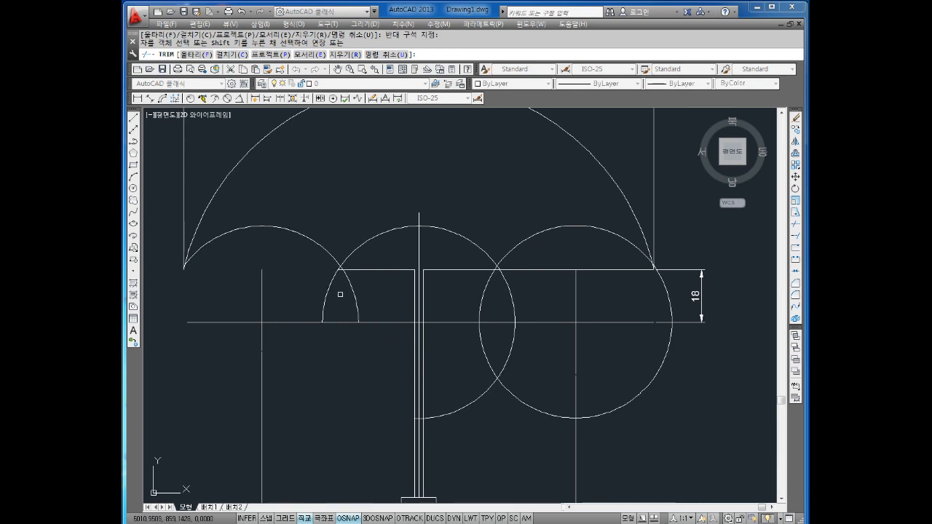
left_click(370, 300)
left_click(308, 281)
Trim the crossing arc tails below the point where the left and middle scallops meet
scroll(352, 269, "up", 2)
scroll(355, 271, "up", 2)
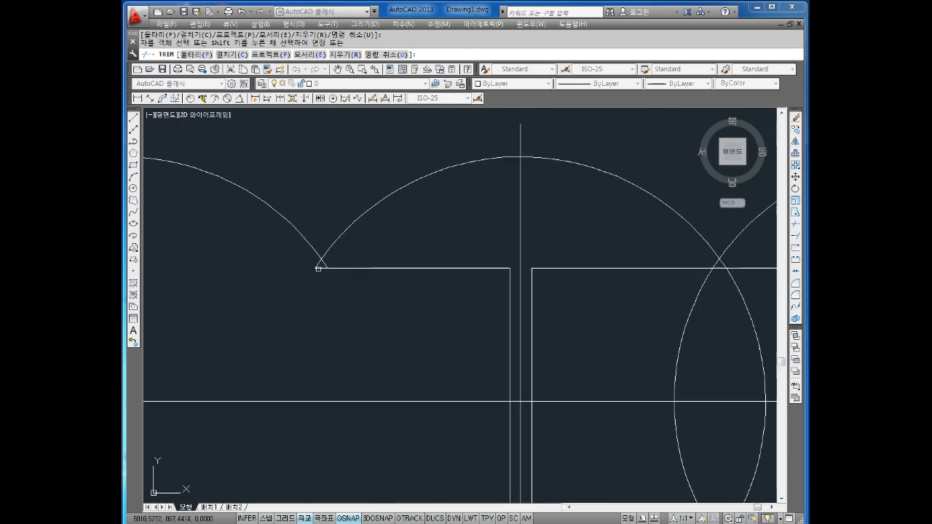
left_click(345, 264)
scroll(366, 296, "down", 4)
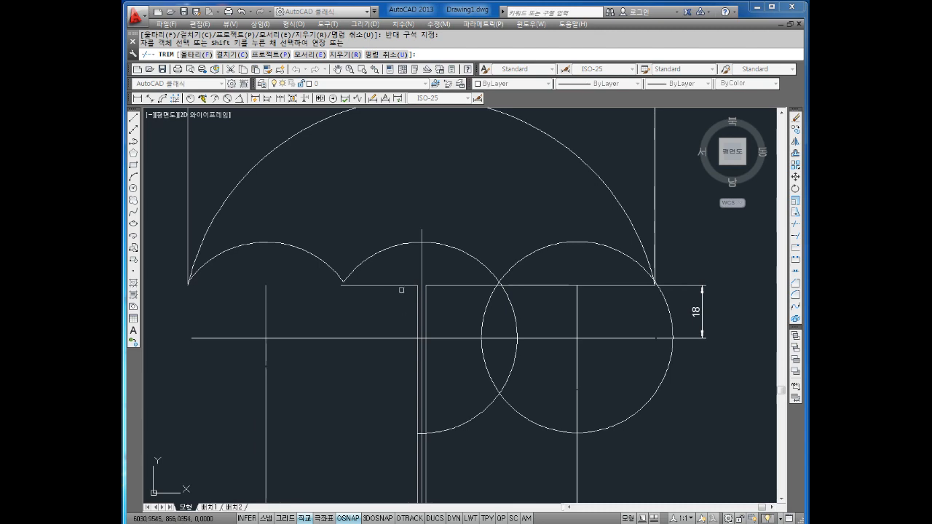
key("Escape")
key("Escape")
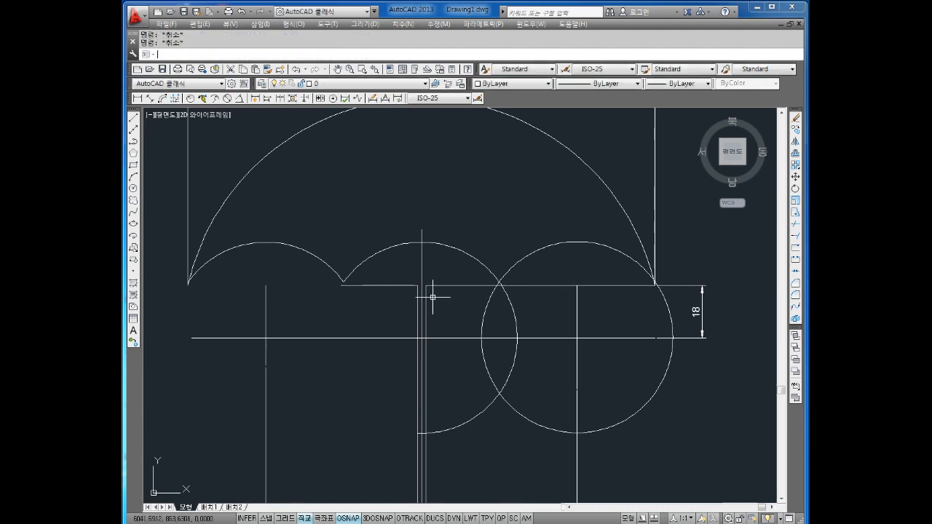
Extend the shaft's two side lines up to the middle circle's upper arc
type("EX")
key("Return")
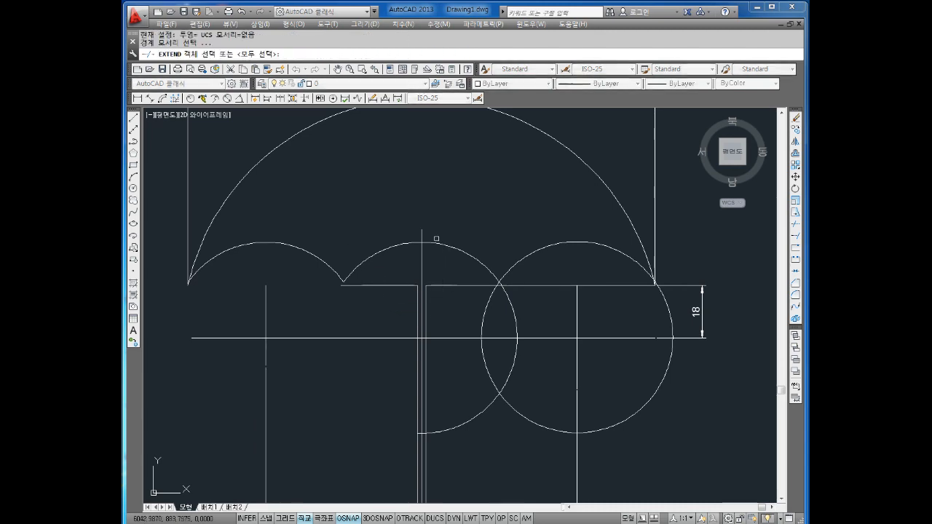
left_click(435, 243)
key("Return")
left_click(415, 301)
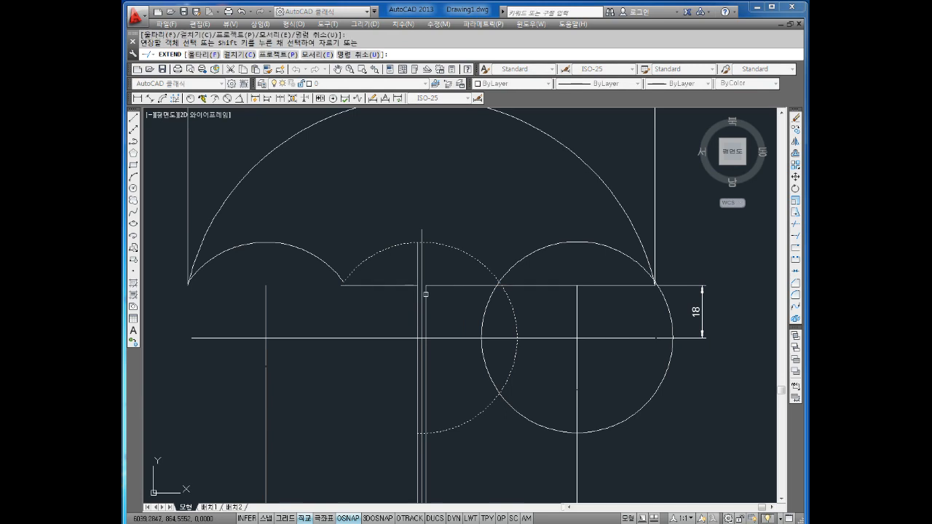
key("Escape")
key("Escape")
Trim the overlapping upper arcs of the middle and right circles and the base line between the shaft and their crossing
type("TR")
key("Return")
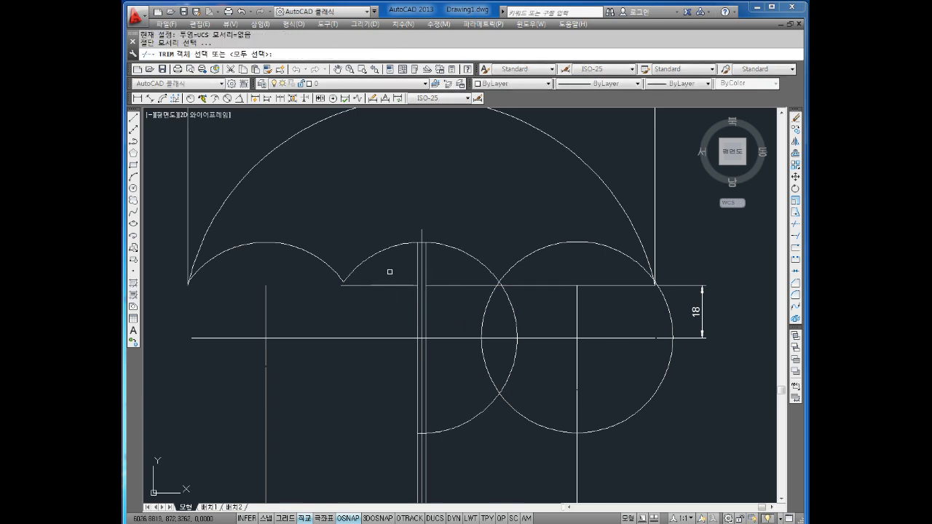
key("Return")
left_click(372, 314)
left_click(467, 272)
left_click(455, 313)
left_click(520, 307)
left_click(478, 317)
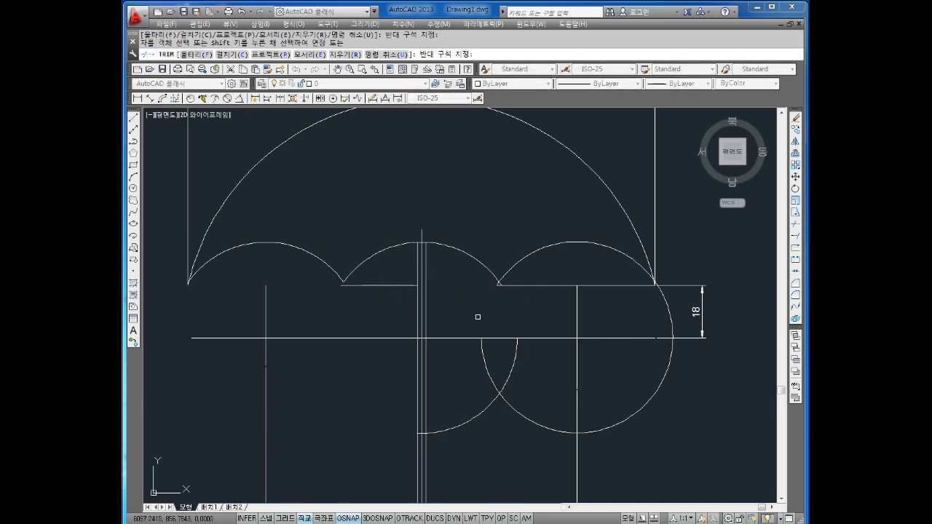
Trim the base line up to the right circle's centre line, that centre line's upper part, and the right circle's lower arc
left_click(551, 277)
left_click(530, 299)
left_click(598, 273)
left_click(572, 297)
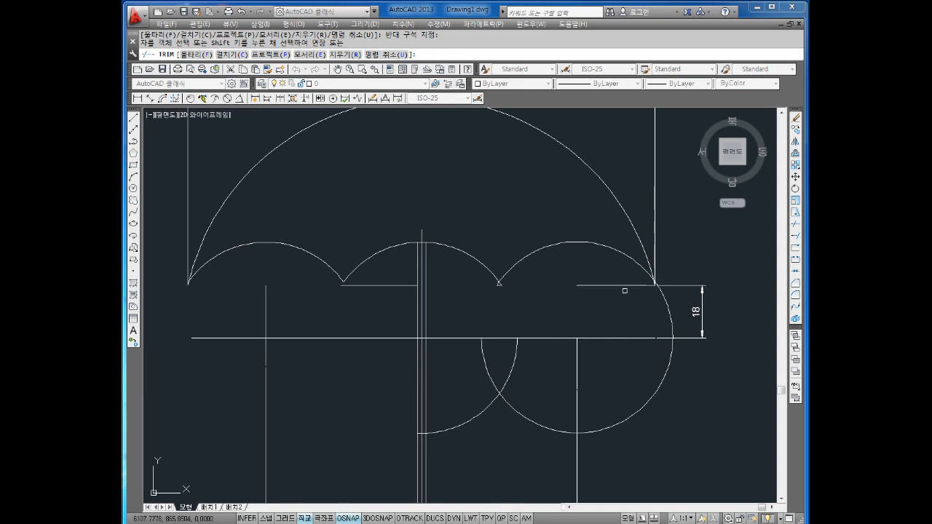
scroll(638, 290, "up", 2)
left_click(681, 280)
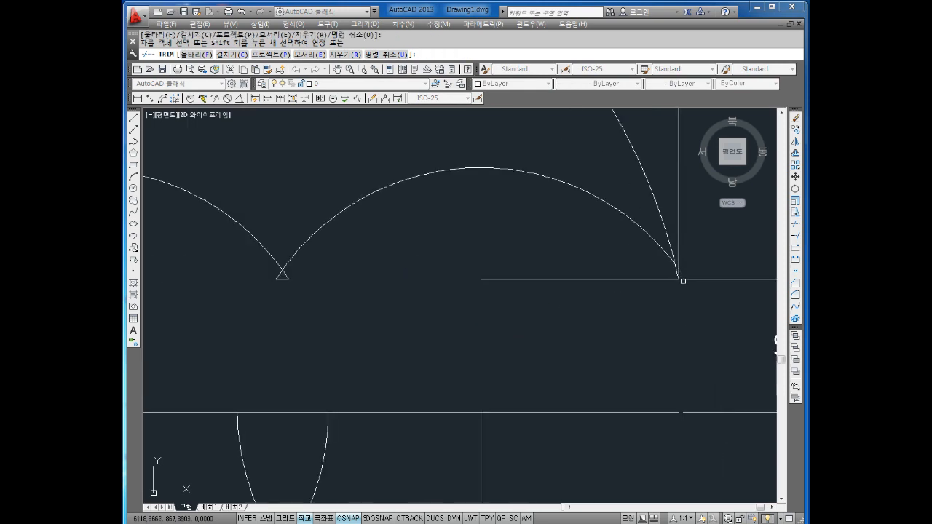
scroll(653, 273, "down", 3)
left_click(587, 298)
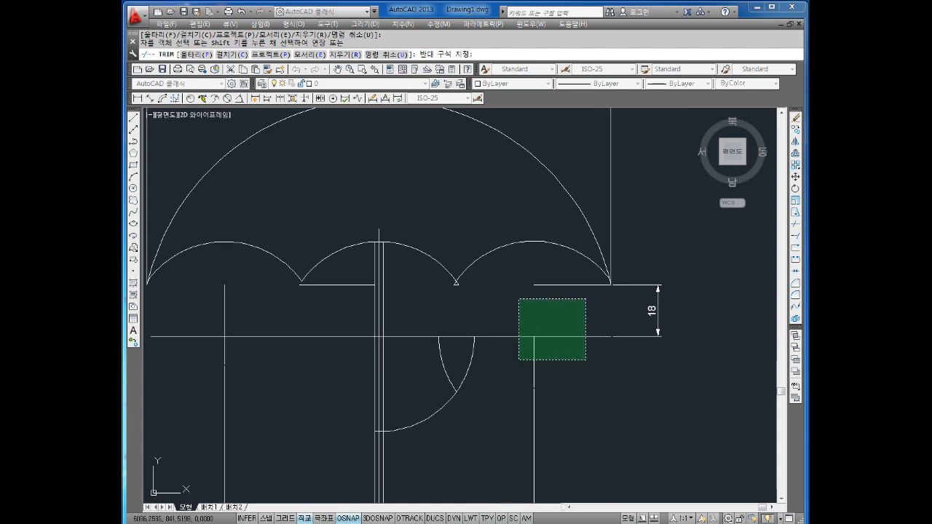
Trim the middle circle's remaining lower arc and the offset line on both sides of the shaft
left_click(472, 425)
left_click(435, 449)
middle_click_drag(486, 392, 545, 338)
left_click(412, 283)
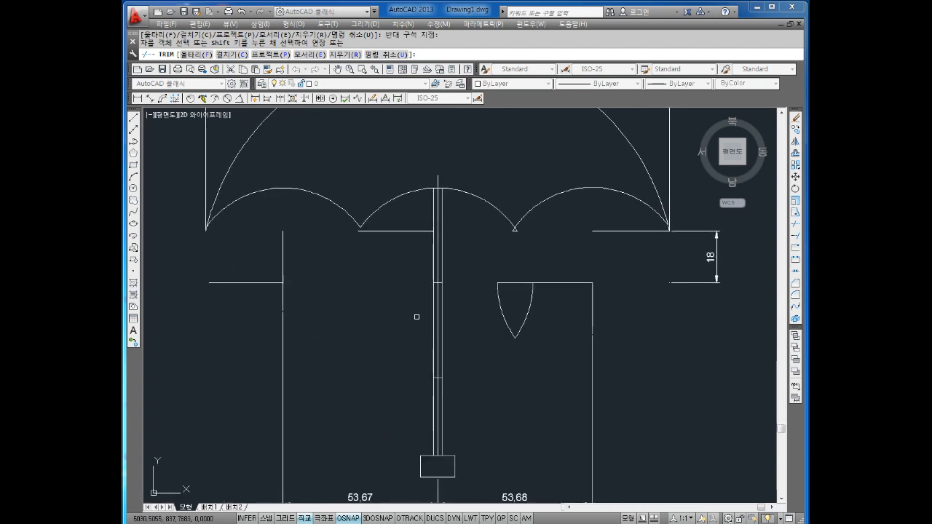
Trim the scallop arc and centre line between the shaft lines, and erase the centre line stub above the shaft
scroll(457, 265, "up", 5)
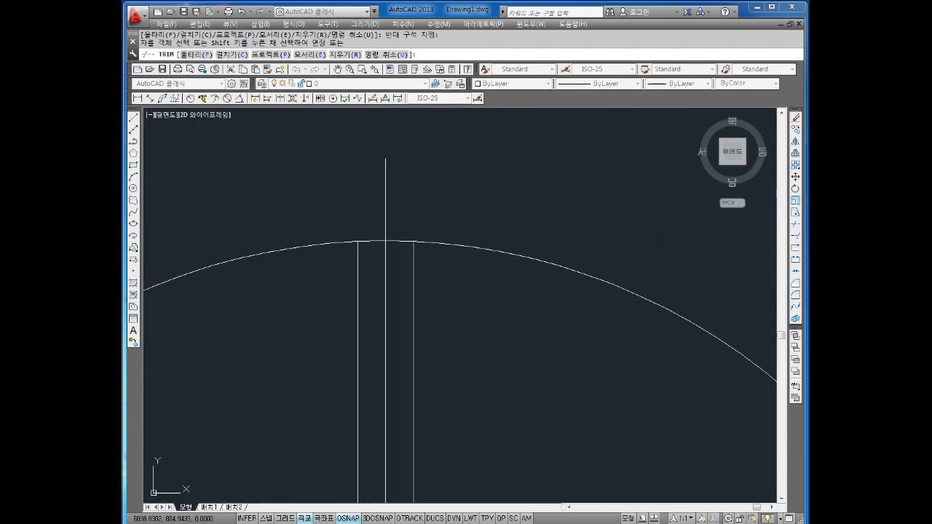
left_click(383, 265)
scroll(391, 247, "down", 5)
key("Escape")
left_click(406, 209)
left_click(378, 235)
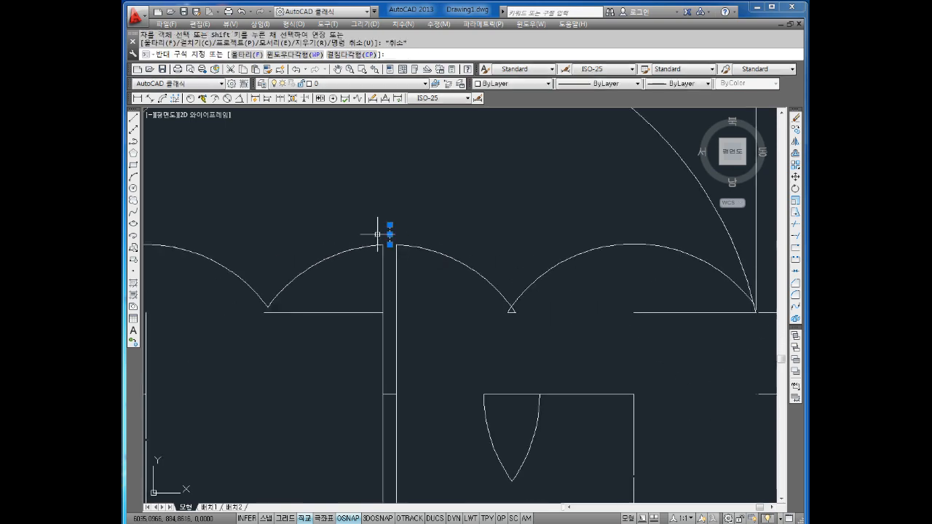
key("Delete")
Erase the base line left of the shaft and its short remnant beneath the left scallop point
left_click(357, 287)
left_click(351, 319)
key("Delete")
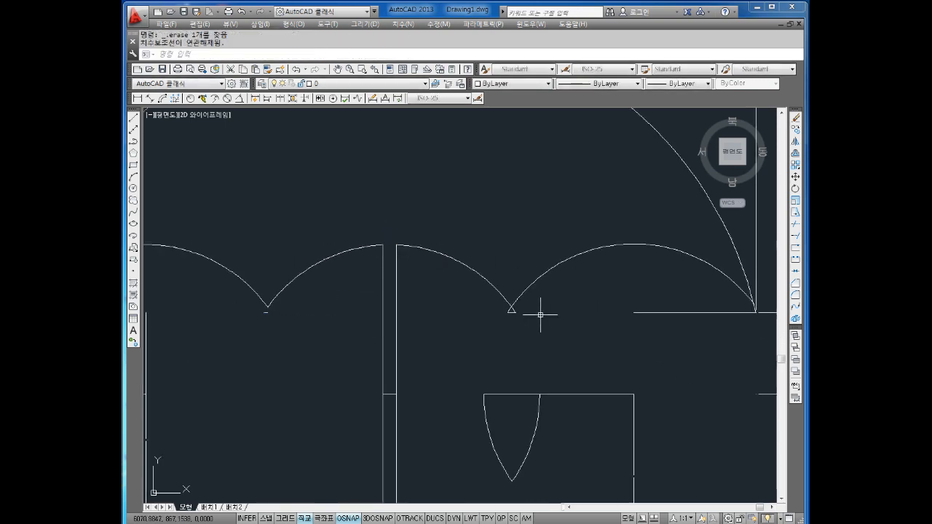
left_click(540, 315)
left_click(493, 332)
scroll(280, 314, "up", 5)
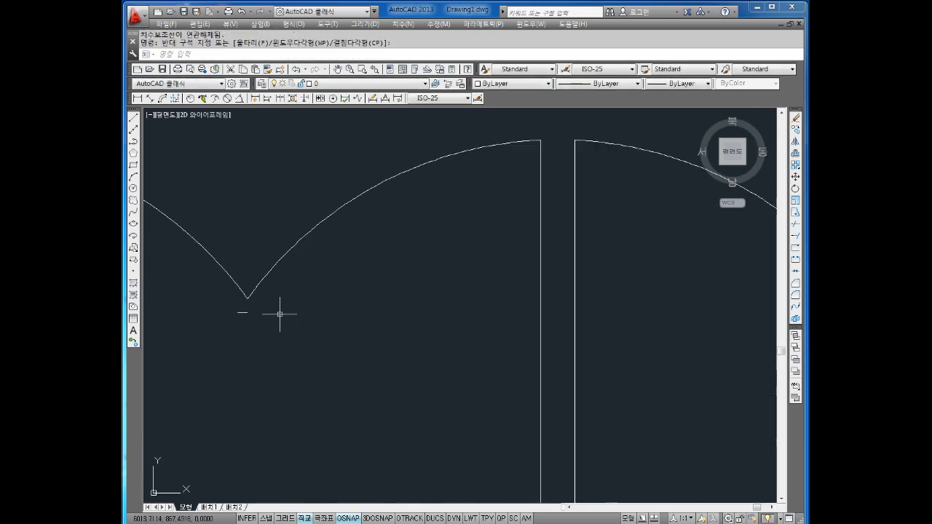
left_click(274, 302)
left_click(234, 336)
key("Delete")
Trim the crossing arc tails at the right scallop point and erase the short base line remnant beneath it
scroll(333, 334, "down", 1)
middle_click_drag(640, 309, 560, 290)
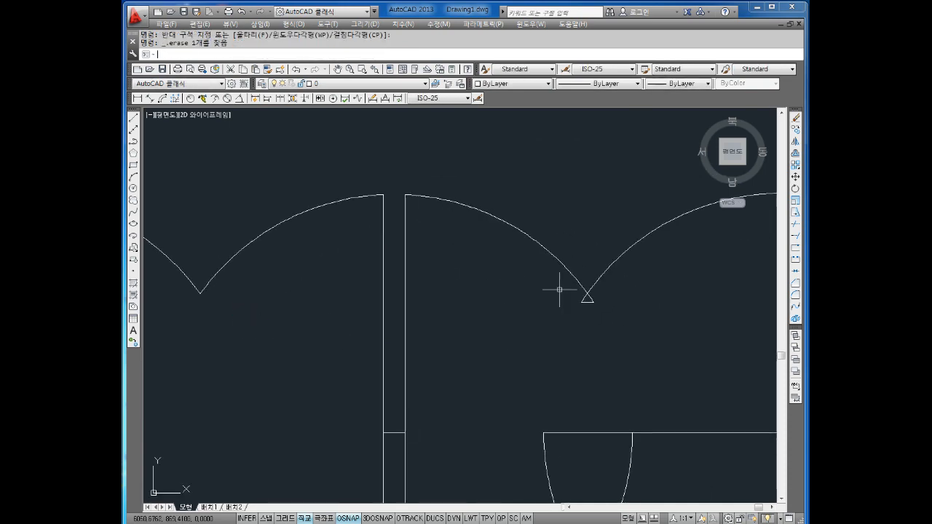
key("Escape")
type("tr")
key("space")
key("space")
scroll(616, 289, "up", 2)
left_click(590, 313)
left_click(523, 322)
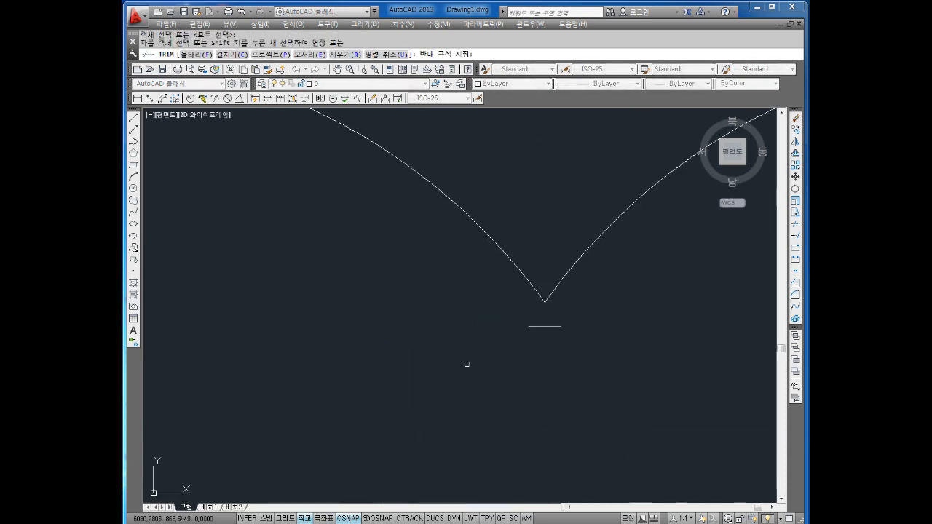
scroll(536, 338, "down", 1)
key("Escape")
left_click(579, 325)
left_click(531, 340)
key("Delete")
Erase the remaining base line pieces beneath the right scallop
scroll(510, 354, "down", 1)
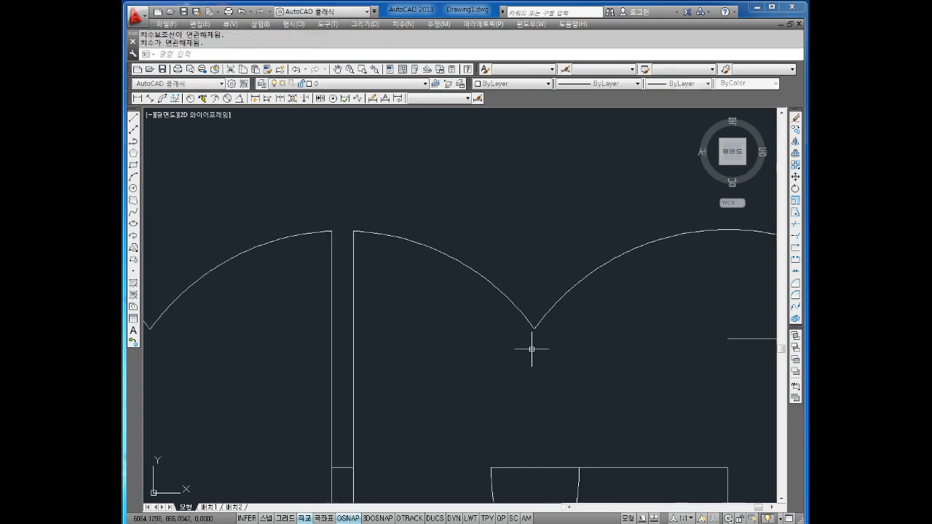
scroll(537, 314, "down", 1)
left_click(545, 287)
left_click(507, 330)
key("Delete")
Erase the leftover construction lines and arcs on both sides of the shaft together with the two horizontal spacing dimensions
scroll(507, 331, "down", 2)
middle_click_drag(502, 338, 499, 307)
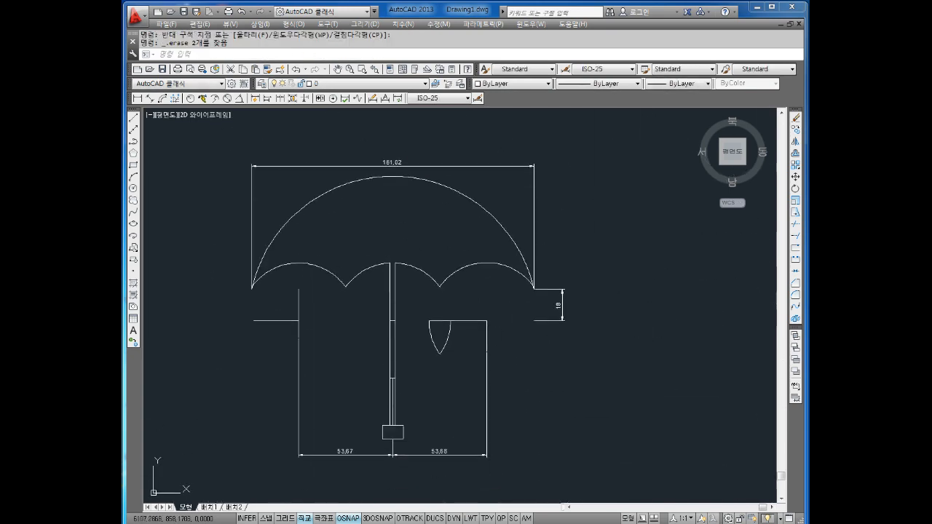
left_click(514, 306)
left_click(433, 373)
key("Delete")
left_click(333, 313)
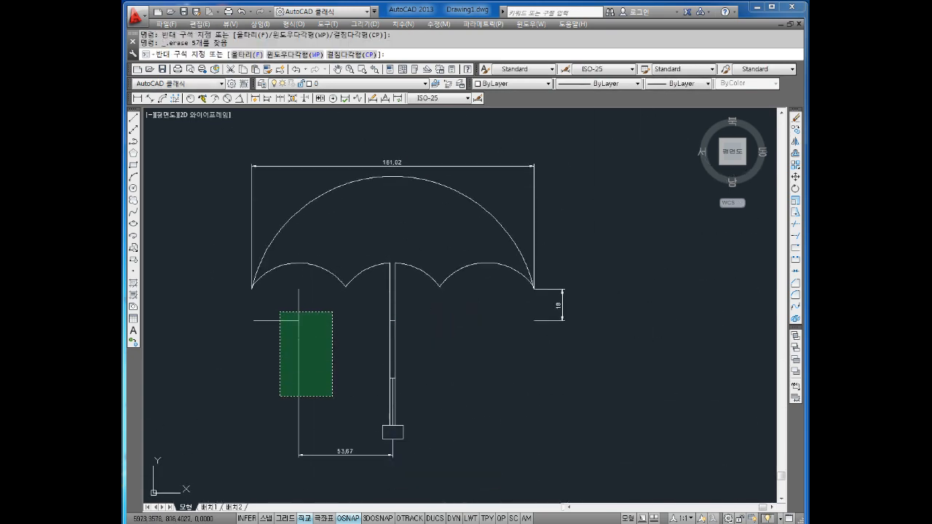
left_click(270, 395)
key("Delete")
Erase the 18 offset dimension beside the canopy and the overall width dimension above it
left_click(579, 275)
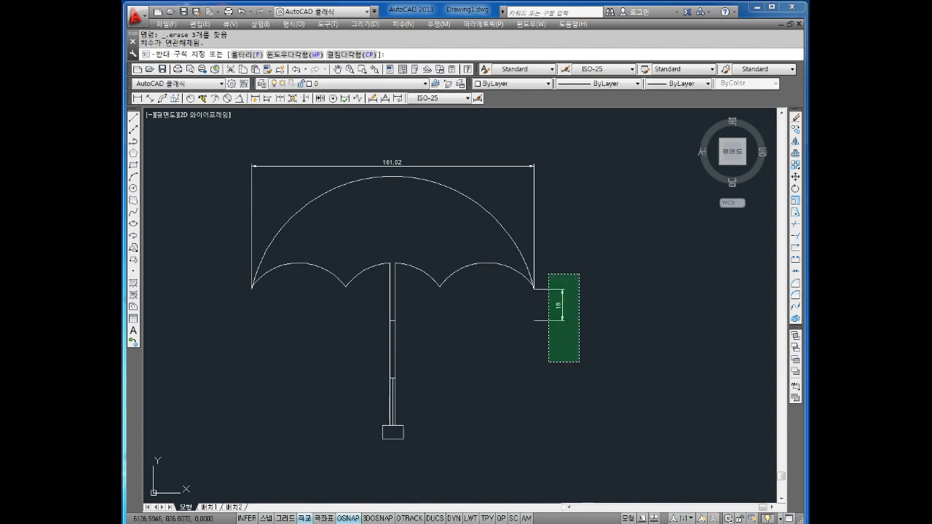
left_click(540, 376)
key("Delete")
left_click(547, 169)
left_click(522, 142)
key("Delete")
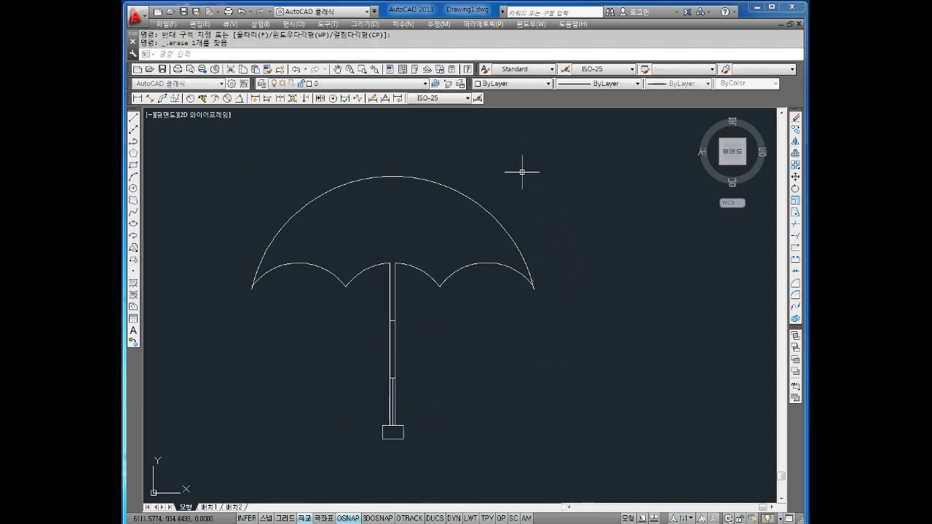
Erase the centre line remnant and the cross lines left inside the shaft
scroll(426, 429, "up", 10)
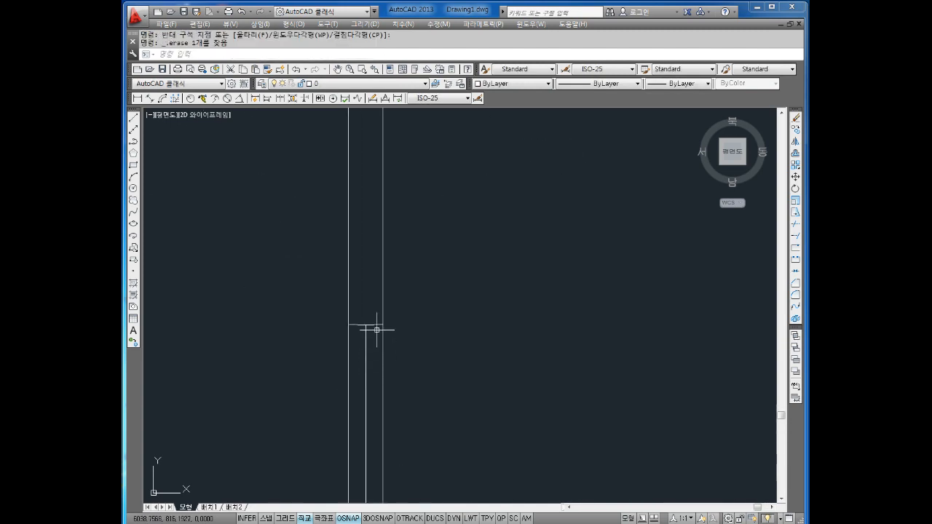
left_click(367, 370)
left_click(360, 372)
left_click(383, 323)
key("Delete")
scroll(415, 312, "down", 5)
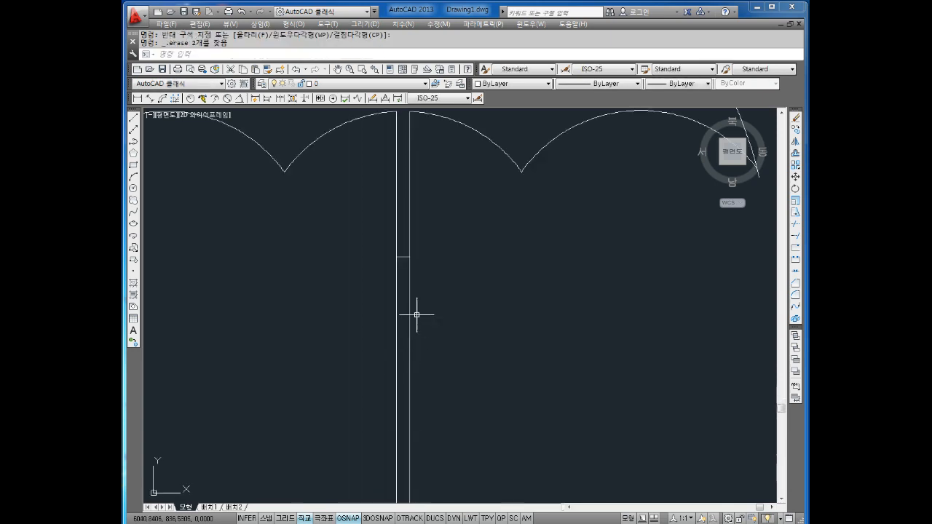
left_click(403, 309)
key("Delete")
scroll(430, 354, "down", 5)
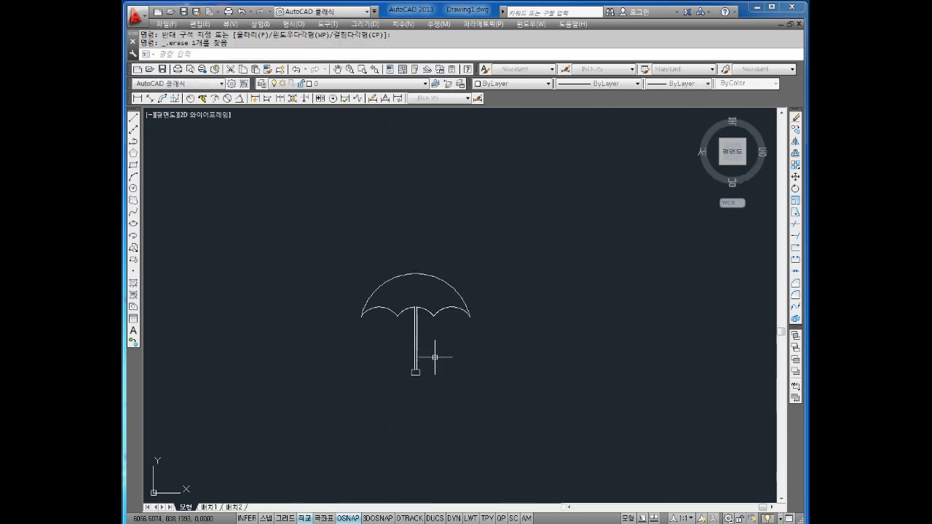
scroll(427, 329, "up", 4)
middle_click_drag(391, 432, 401, 392)
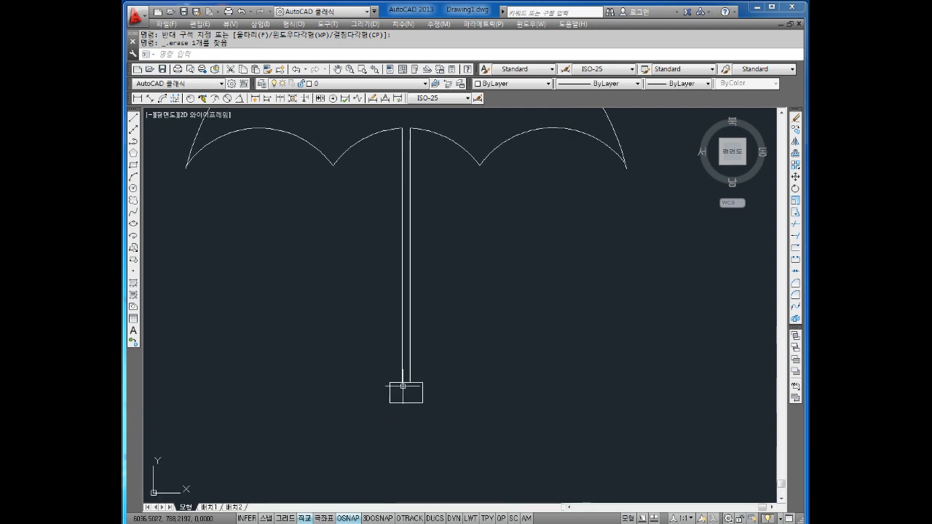
key("Escape")
key("Escape")
type("TR")
key("Return")
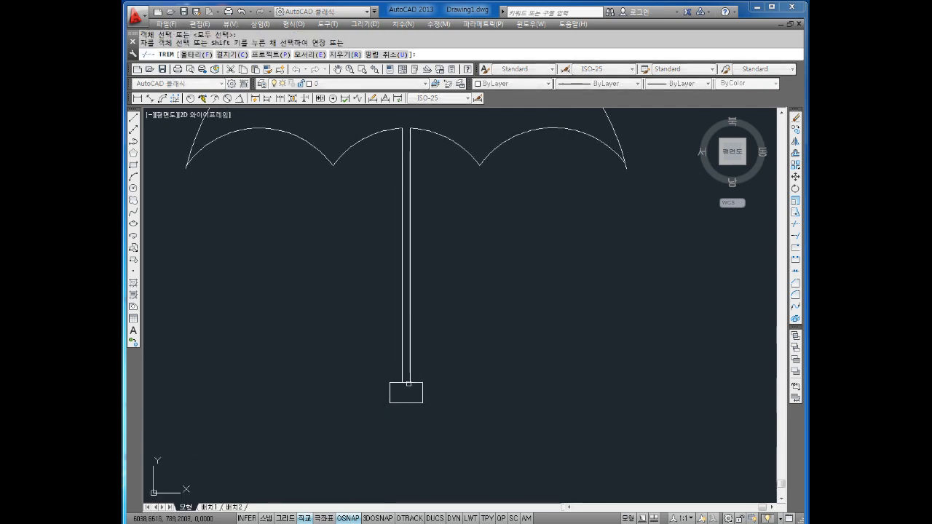
key("Return")
key("Escape")
scroll(385, 423, "down", 4)
key("Escape")
scroll(443, 329, "up", 4)
scroll(444, 328, "down", 2)
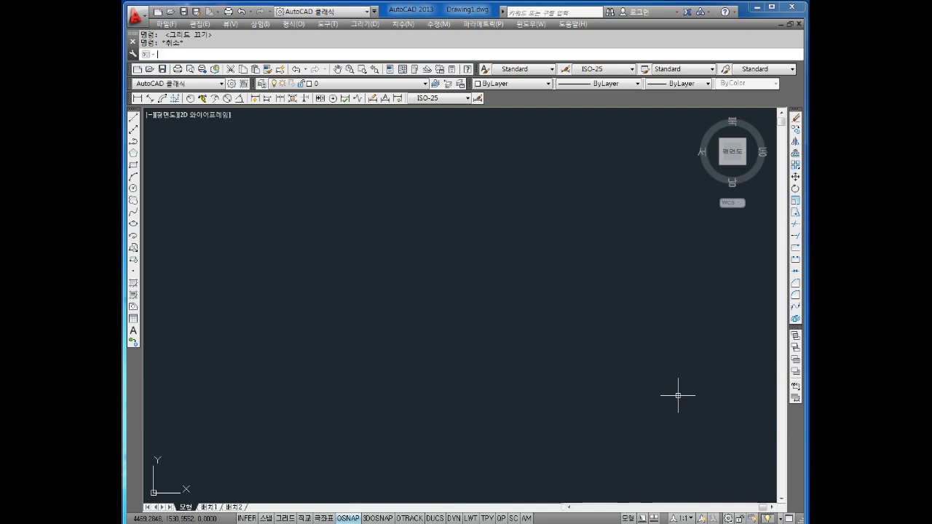
Draw a circle in the empty drawing area
type("c")
key("Return")
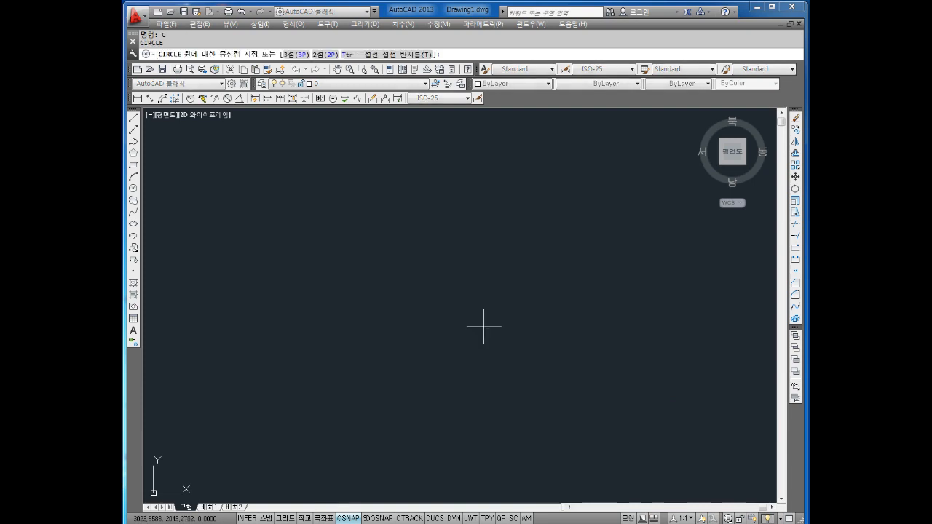
left_click(437, 303)
key("Escape")
scroll(428, 295, "up", 2)
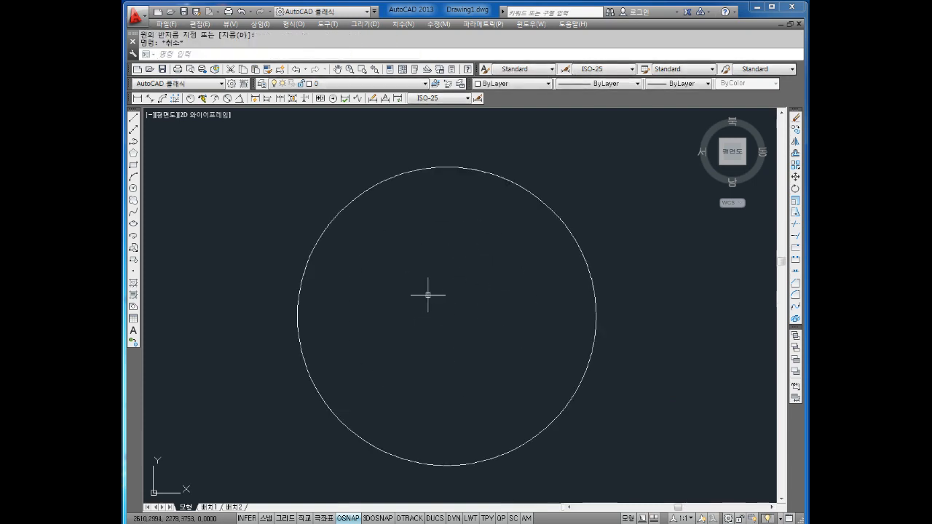
Draw a vertical and a horizontal diameter line across the circle, each joining opposite quadrant points
middle_click_drag(440, 295, 424, 289)
key("Escape")
key("Return")
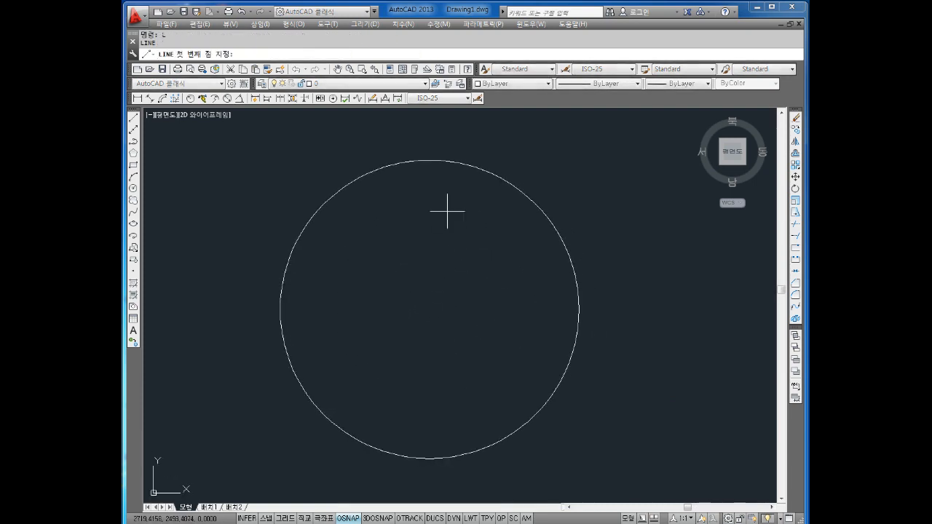
left_click(429, 160)
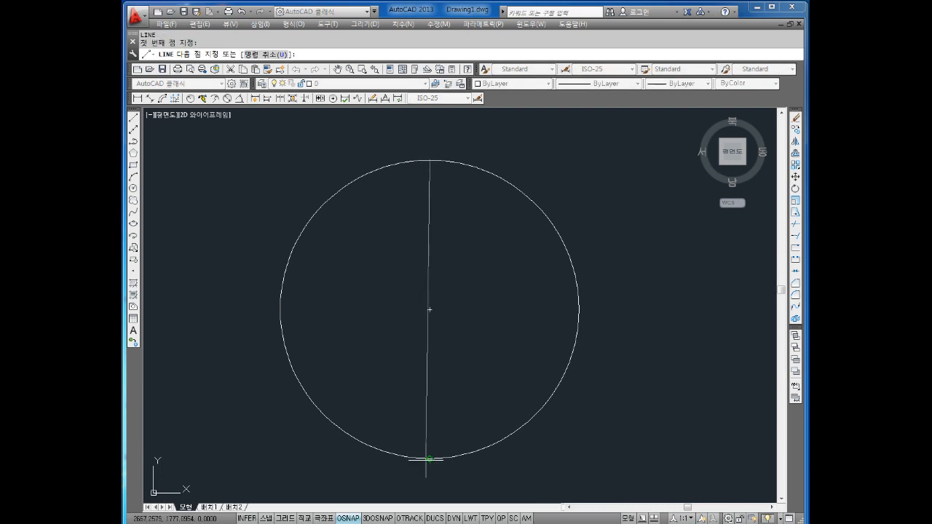
left_click(427, 456)
key("Return")
key("Return")
left_click(280, 309)
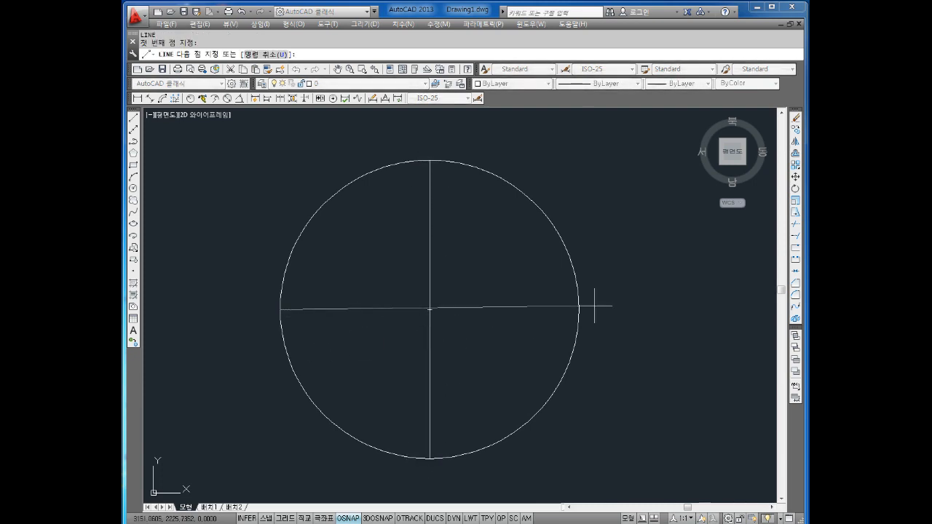
left_click(578, 309)
key("Escape")
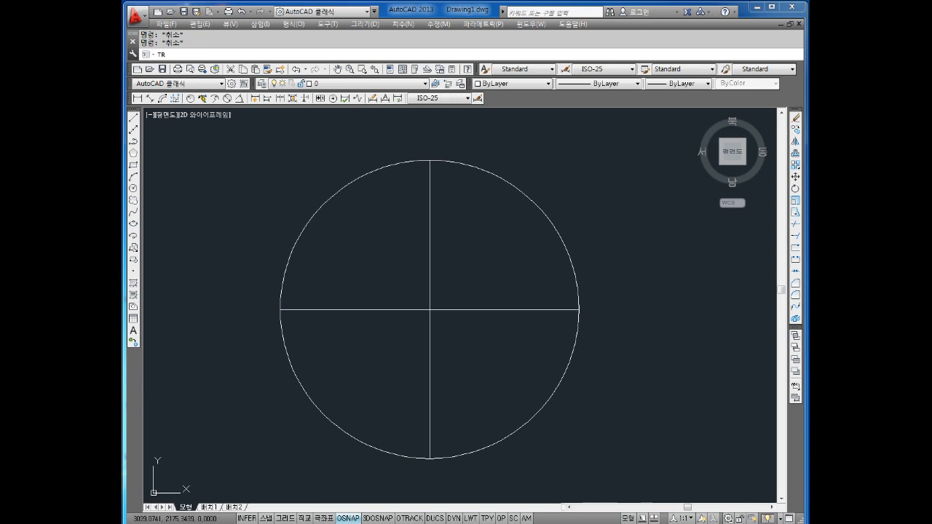
Trim away the circle's upper-left and lower-right quarter arcs, using all objects as cutting edges
key("space")
key("space")
left_click(579, 421)
left_click(506, 370)
left_click(369, 196)
left_click(311, 147)
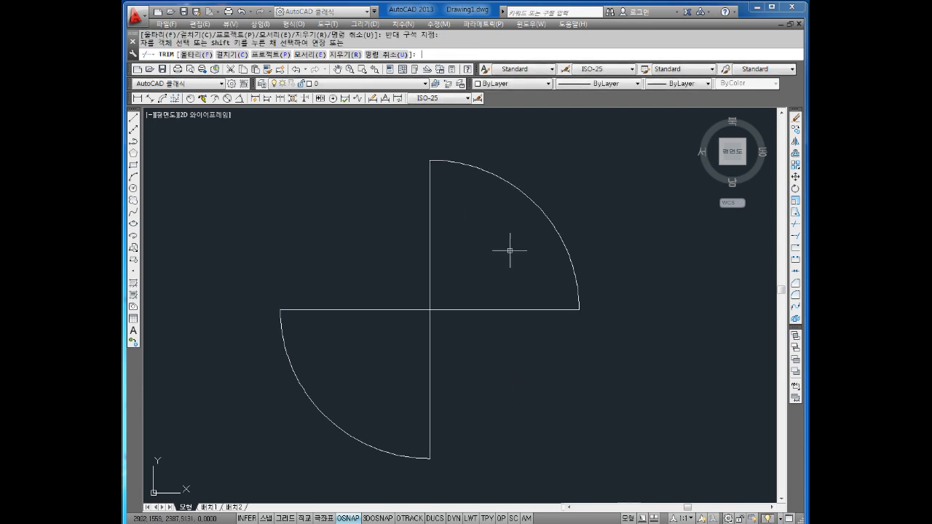
key("Escape")
key("Escape")
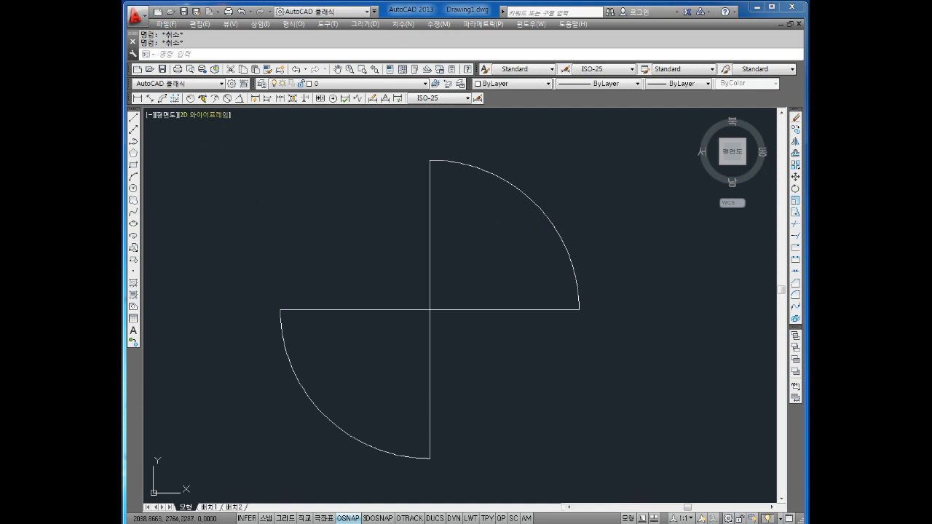
Place the multiline text 원호 beside the top of the upper-right arc in yellow Arial with a height of 10
left_click(132, 329)
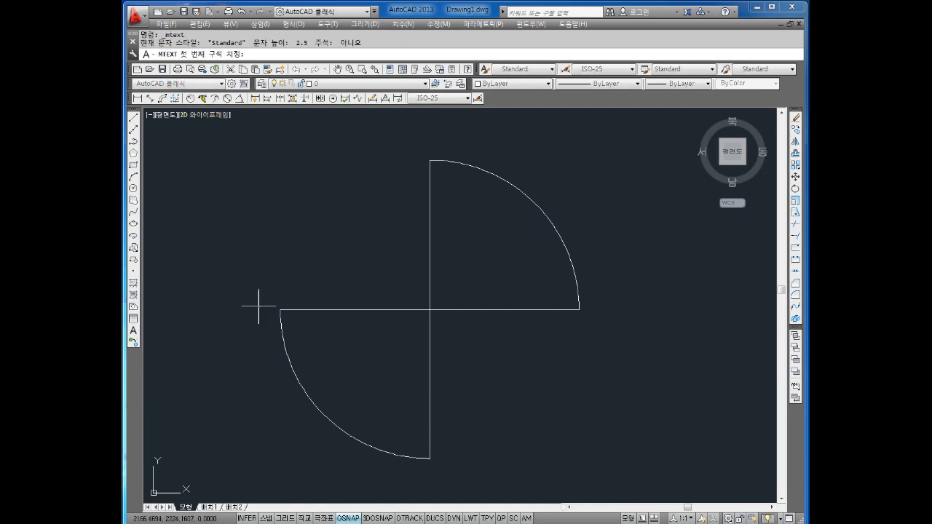
left_click(543, 159)
left_click(641, 253)
left_click(519, 98)
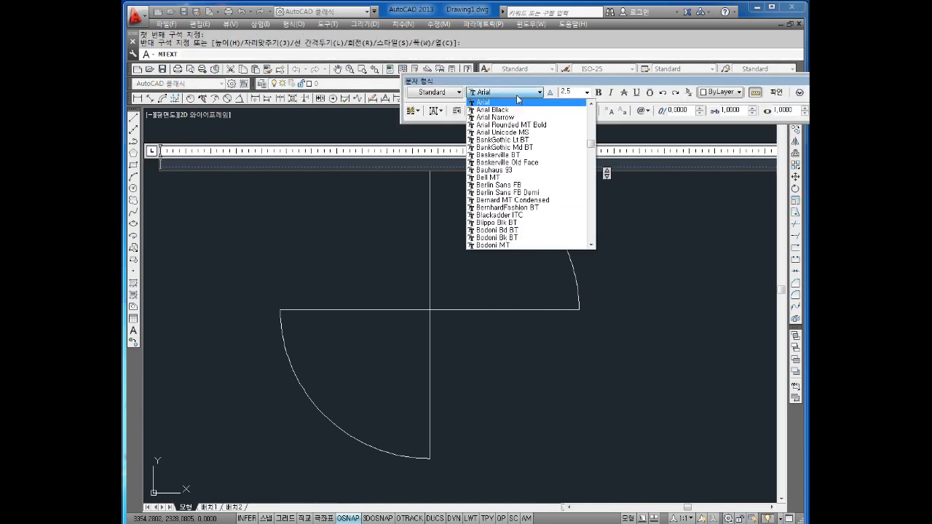
left_click(516, 102)
key("Tab")
type("10")
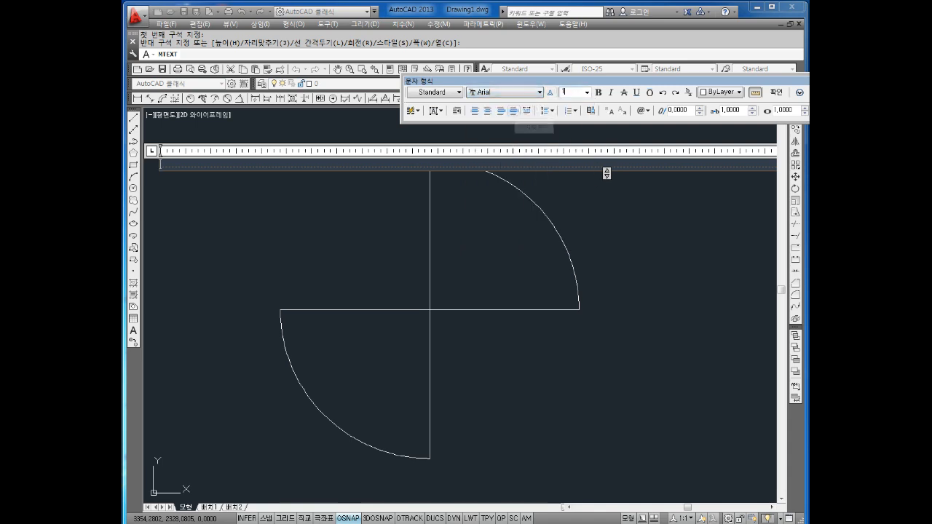
key("Return")
left_click(710, 93)
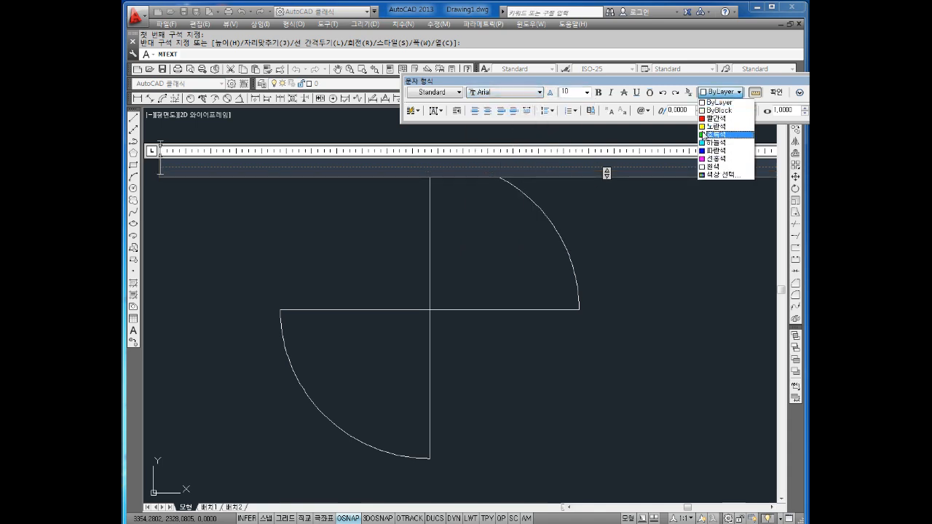
left_click(704, 131)
type("원호")
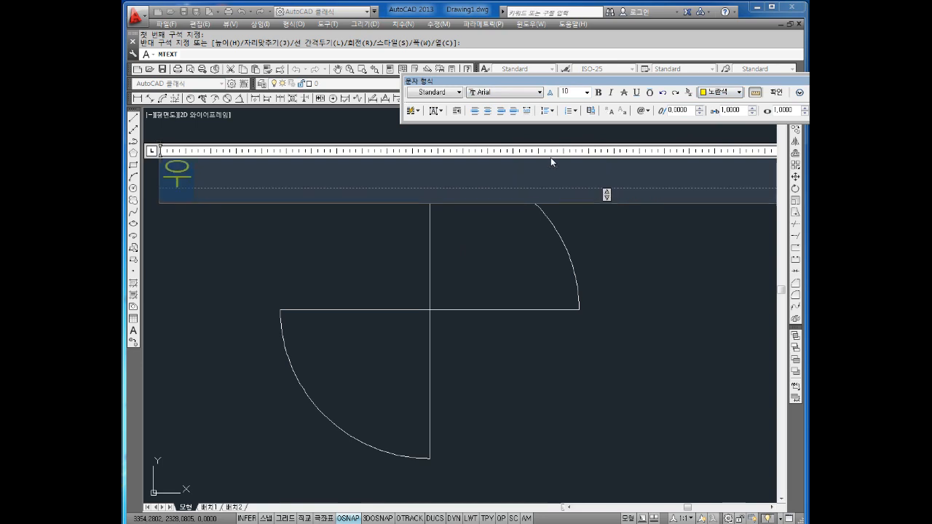
left_click(608, 365)
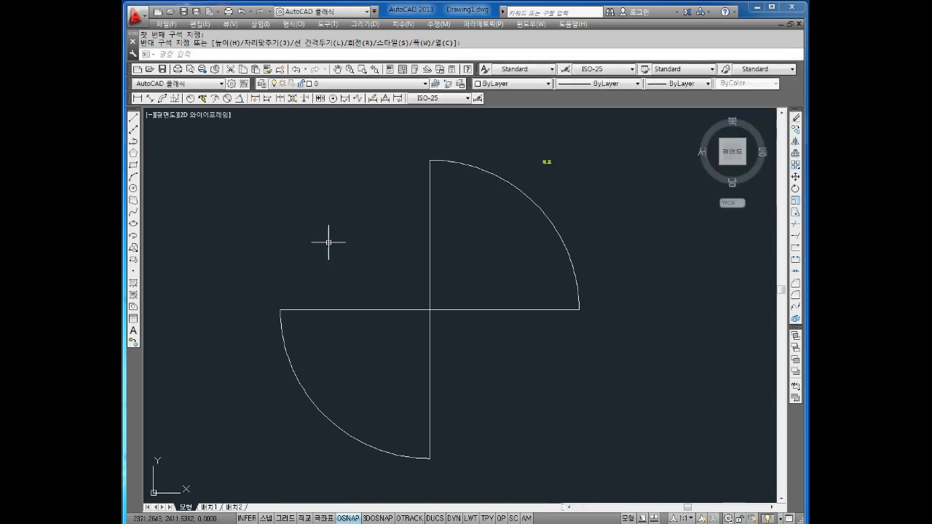
Draw a small circle with a radius of about 26.4 below the 원호 text
scroll(520, 183, "up", 5)
middle_click_drag(471, 204, 477, 244)
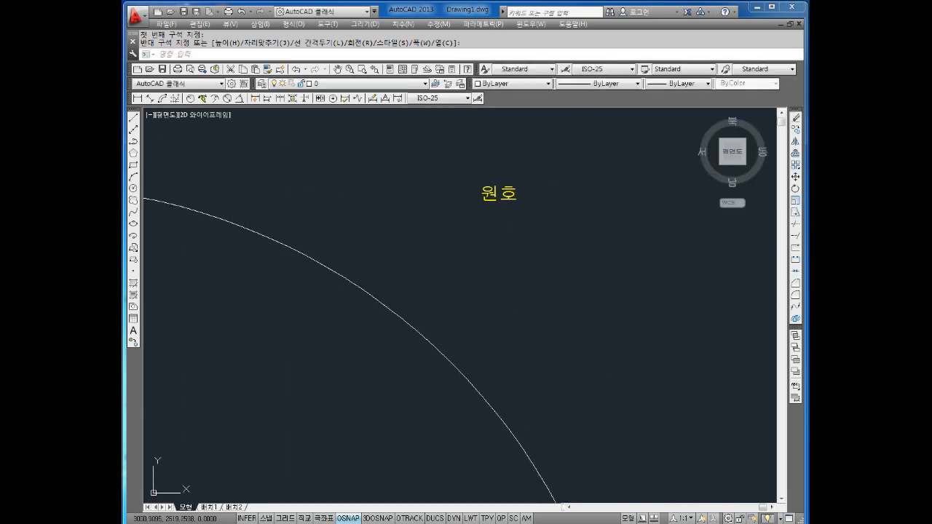
scroll(416, 228, "down", 2)
middle_click_drag(416, 227, 410, 254)
scroll(469, 236, "up", 4)
key("Escape")
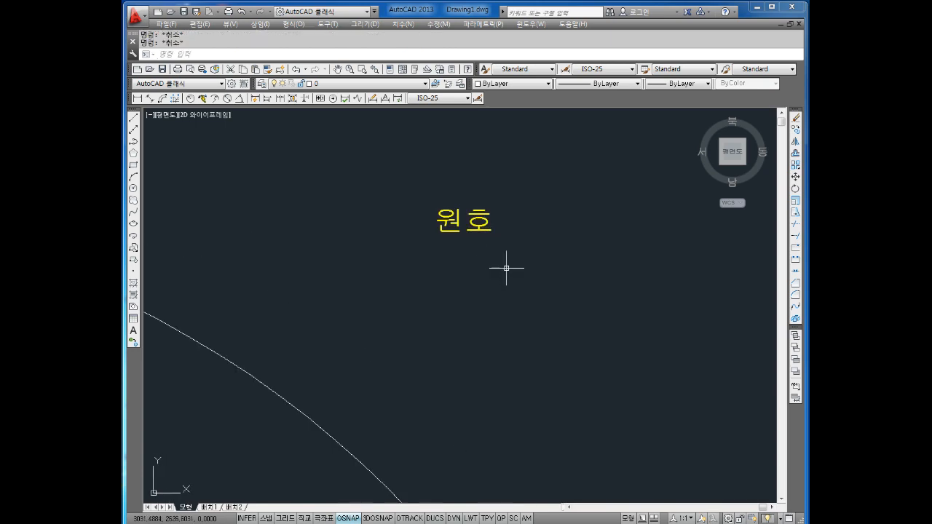
left_click(508, 292)
key("Escape")
key("Escape")
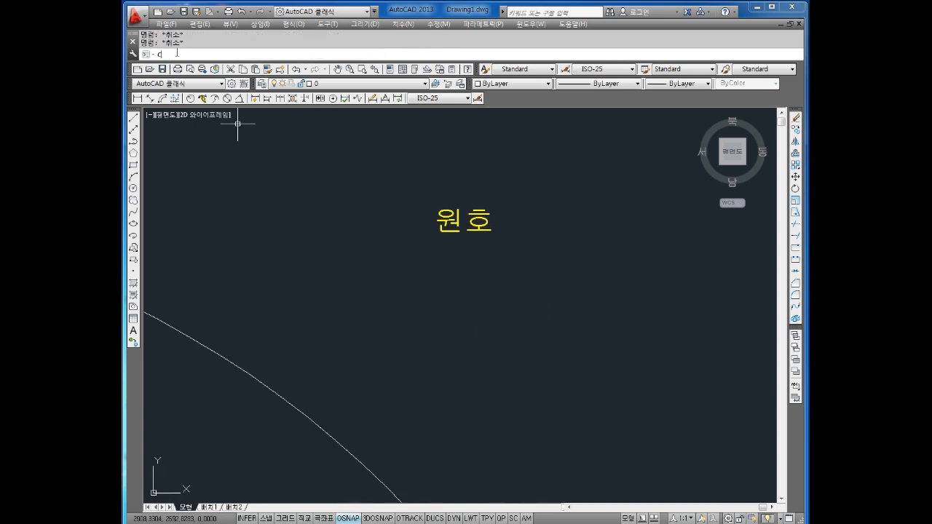
type("c")
key("Return")
left_click(449, 351)
left_click(476, 300)
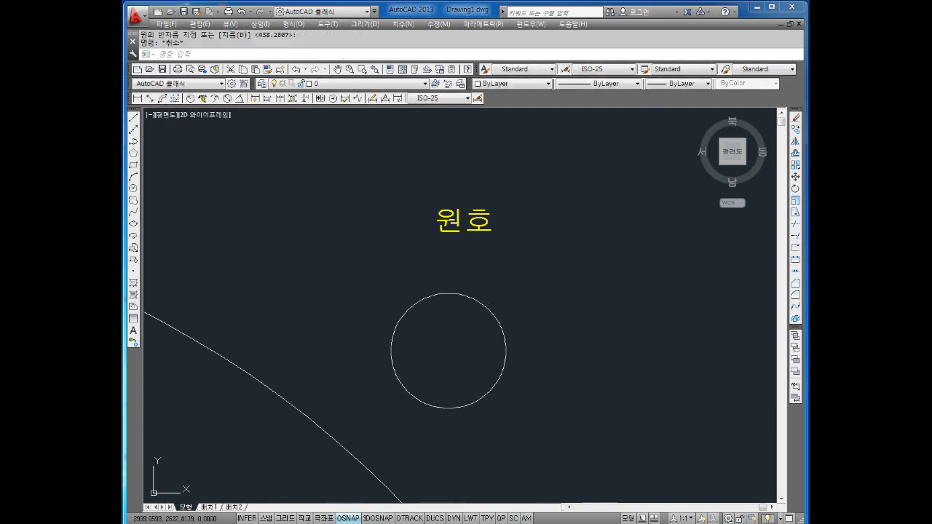
Draw vertical and horizontal diameter lines between the quadrant points of the small circle
scroll(485, 327, "up", 4)
type("l")
key("Return")
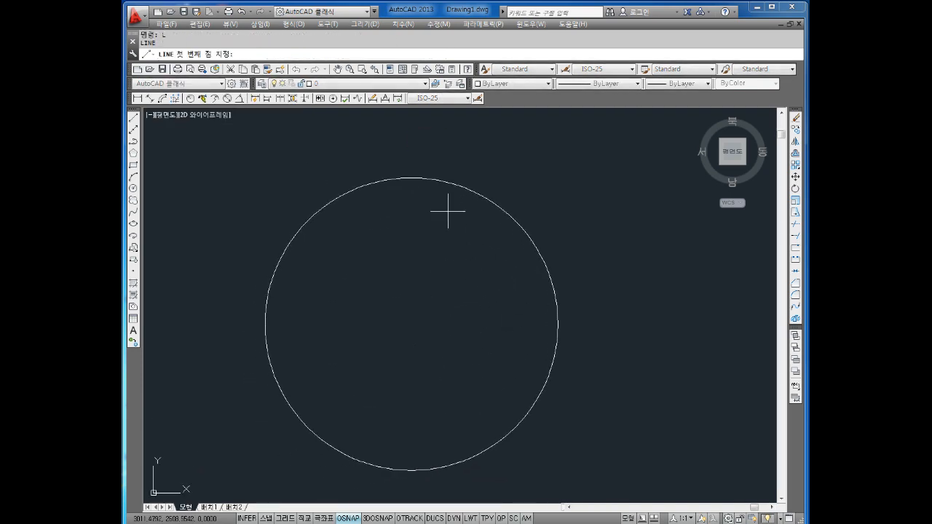
left_click(411, 178)
left_click(412, 471)
key("Escape")
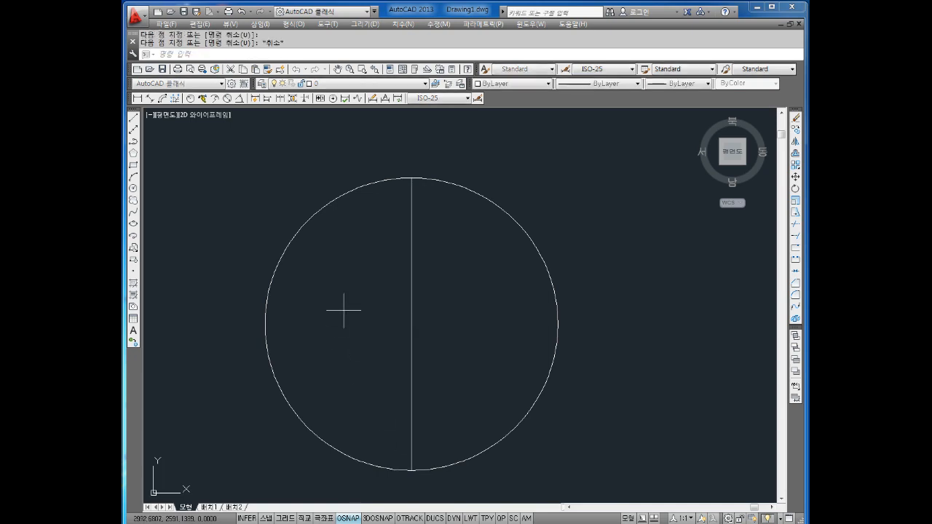
key("Return")
left_click(265, 323)
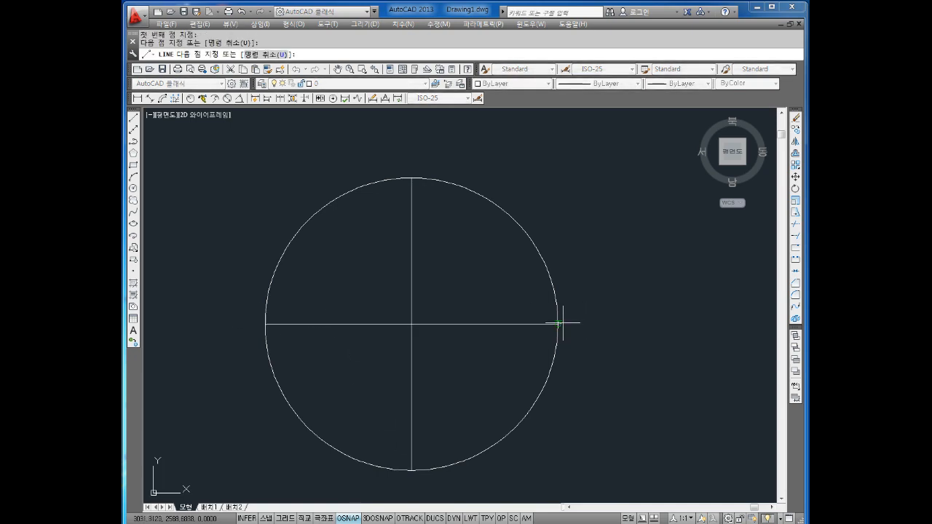
left_click(558, 323)
key("Escape")
type("tr")
key("Return")
left_click(599, 444)
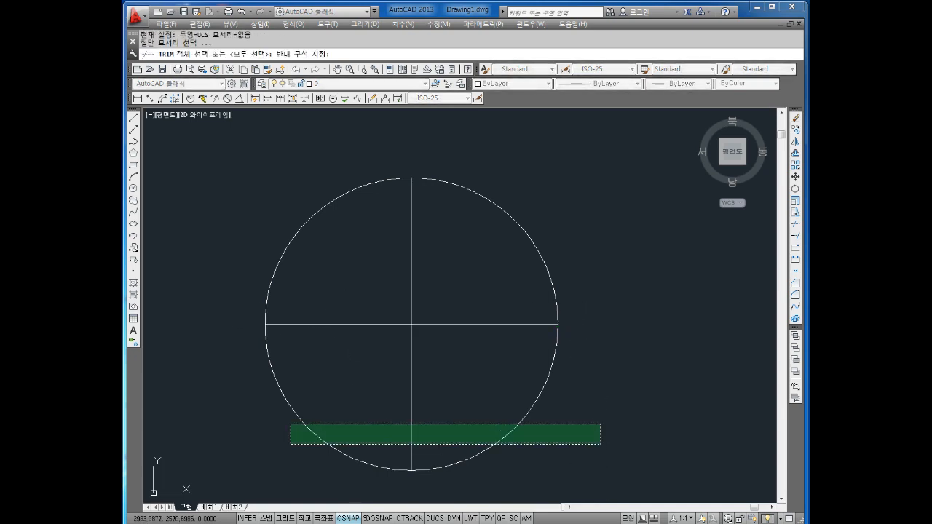
key("Escape")
key("Escape")
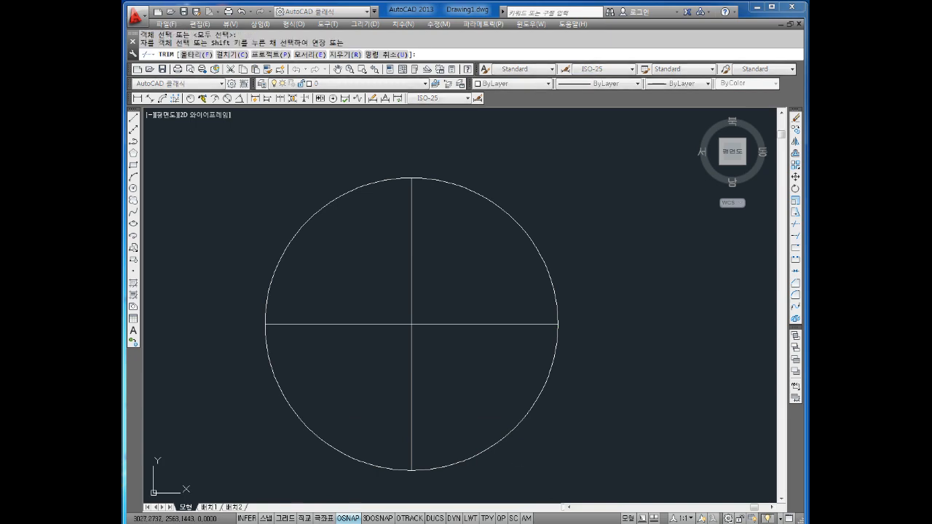
left_click(530, 438)
key("Escape")
key("Escape")
Trim away the small circle's lower half and the part of the vertical line below the horizontal diameter
type("tr")
key("Return")
key("Return")
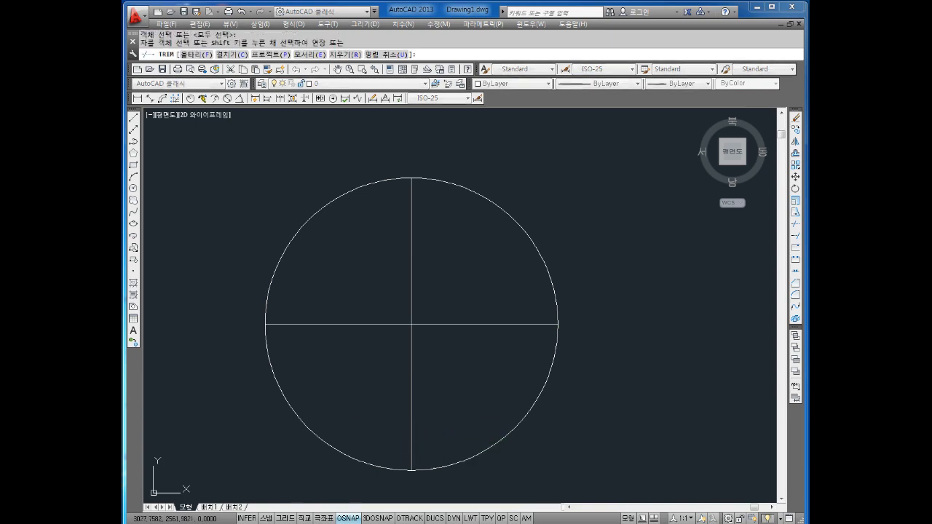
left_click(539, 408)
left_click(294, 473)
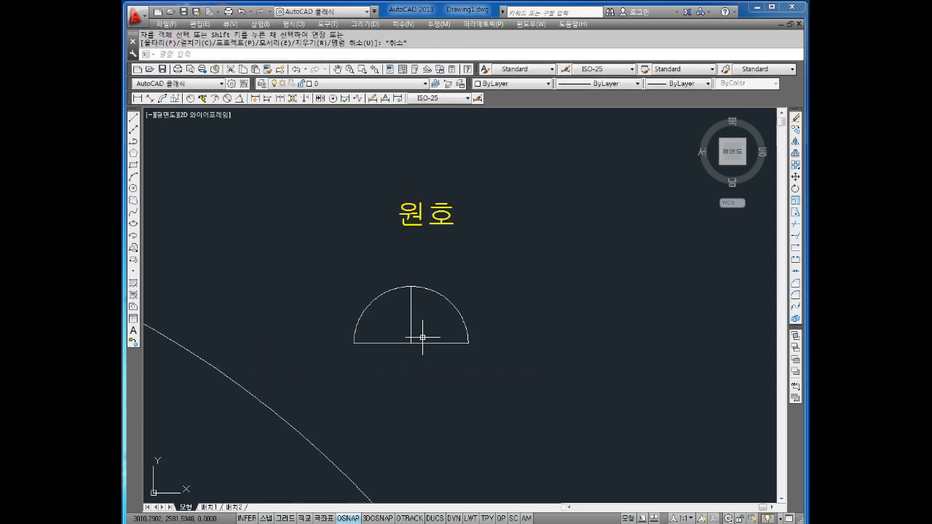
Erase the remaining vertical line inside the semicircle
scroll(383, 313, "up", 2)
left_click(466, 304)
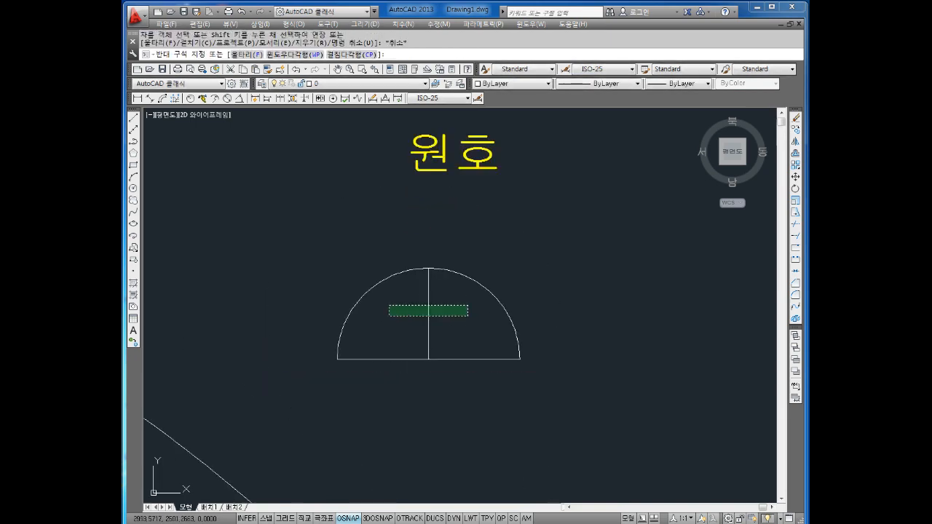
left_click(389, 316)
key("Delete")
middle_click_drag(486, 333, 550, 315)
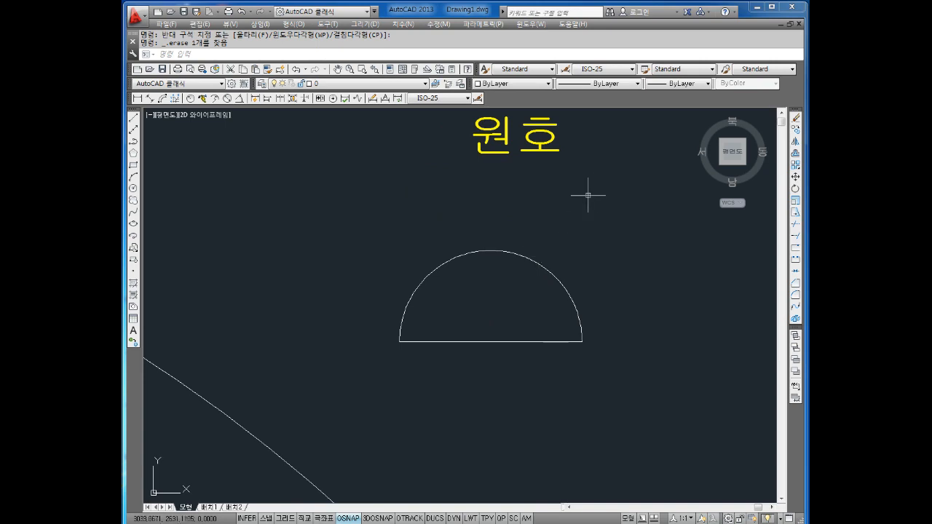
Erase the horizontal base line of the semicircle so only the arc is left
middle_click_drag(589, 196, 541, 209)
key("Escape")
key("Escape")
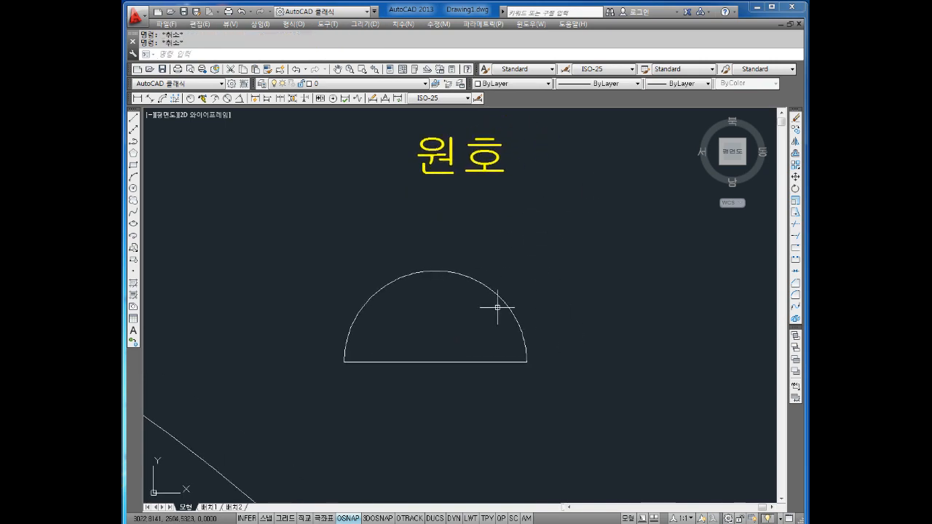
left_click(491, 371)
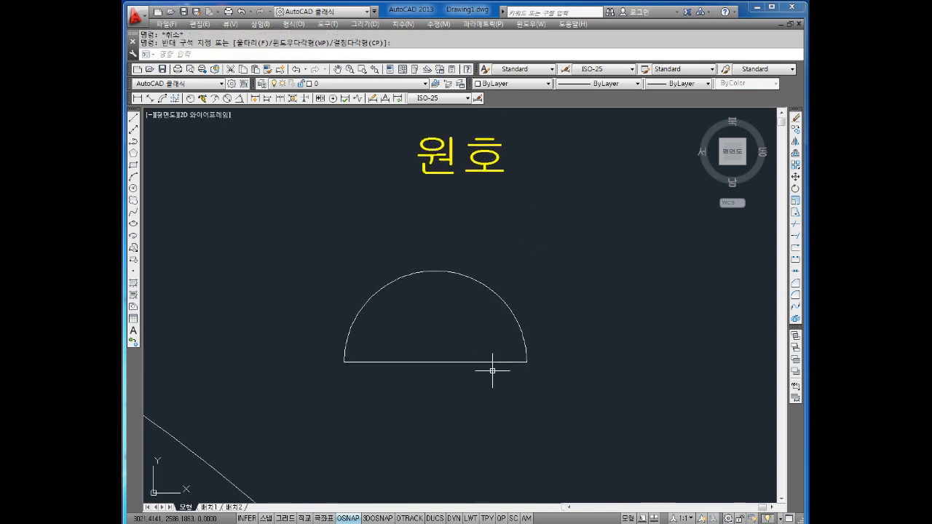
left_click(483, 353)
key("Delete")
Select the semicircular arc to examine its endpoint, midpoint and centre grips
left_click(529, 292)
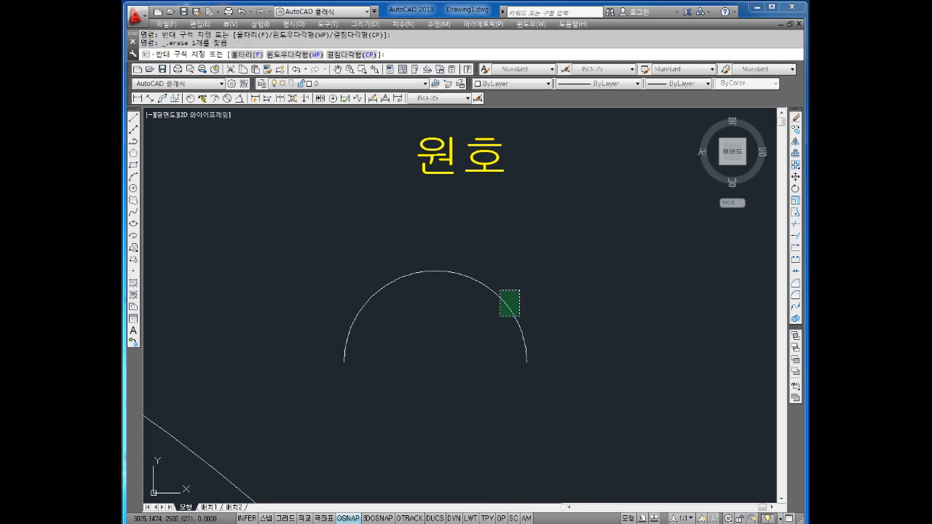
left_click(484, 329)
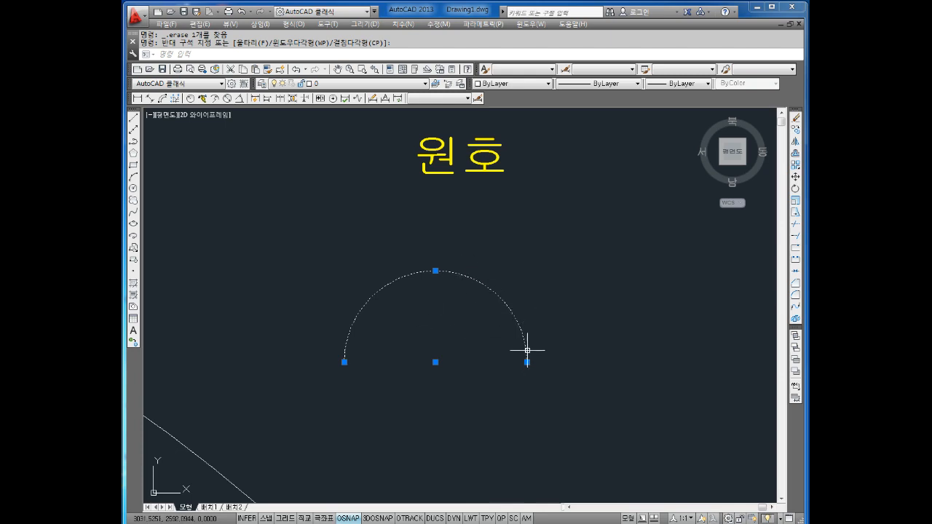
key("Escape")
left_click_drag(527, 341, 492, 318)
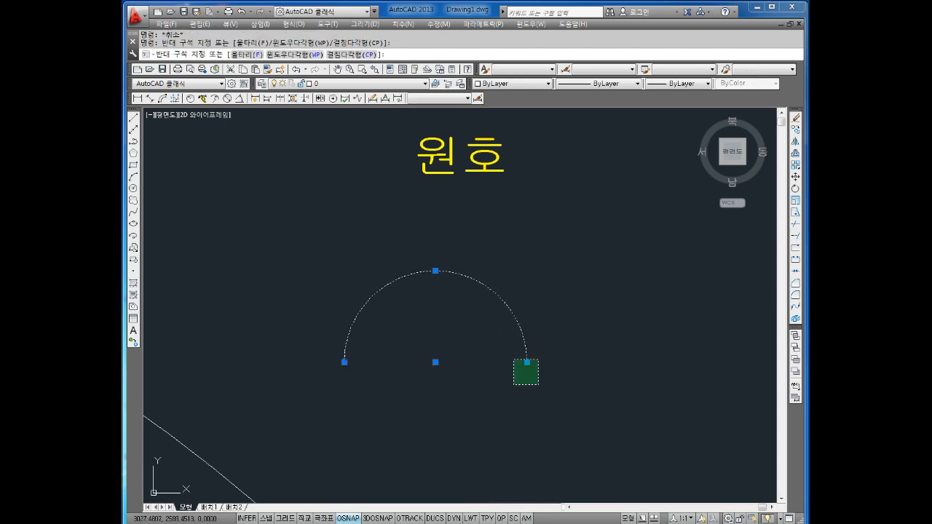
key("Escape")
Mark both endpoints of the semicircular arc with small circles of about 2.3 radius centred on them
type("c")
key("Return")
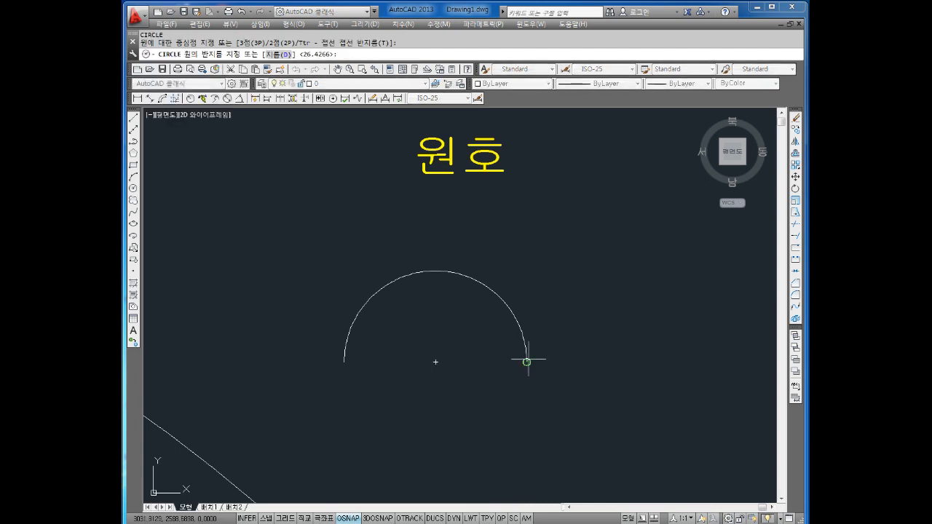
left_click(344, 362)
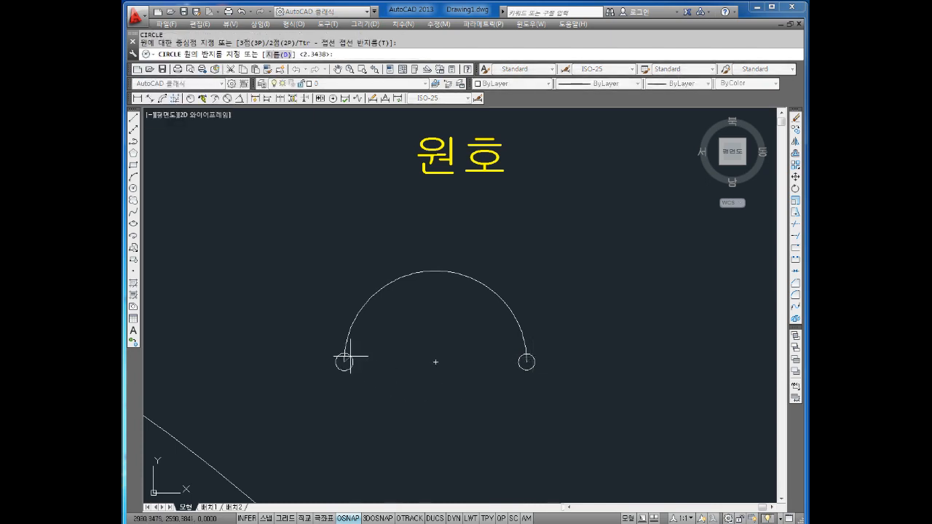
key("Return")
key("Escape")
key("Escape")
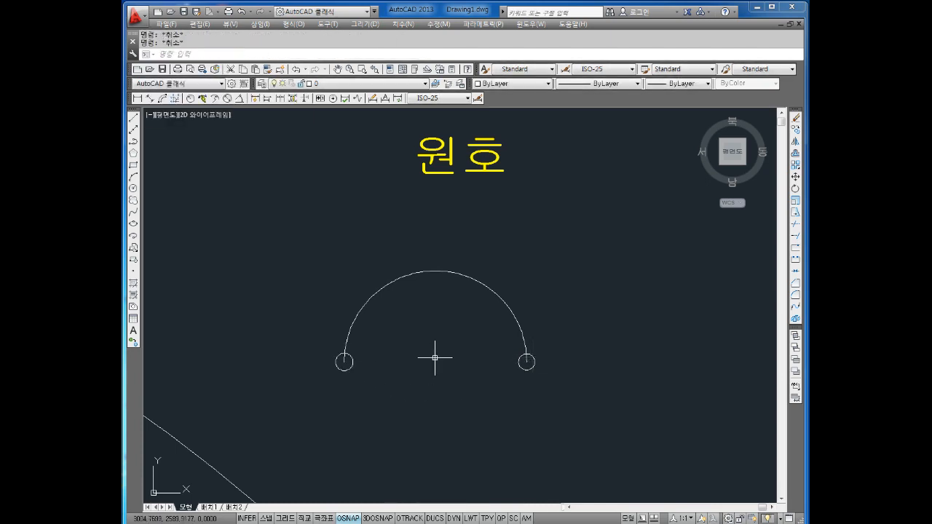
Draw a diagonal line from the semicircular arc's centre up to the right, crossing and extending beyond the arc
scroll(435, 357, "down", 1)
scroll(466, 340, "up", 2)
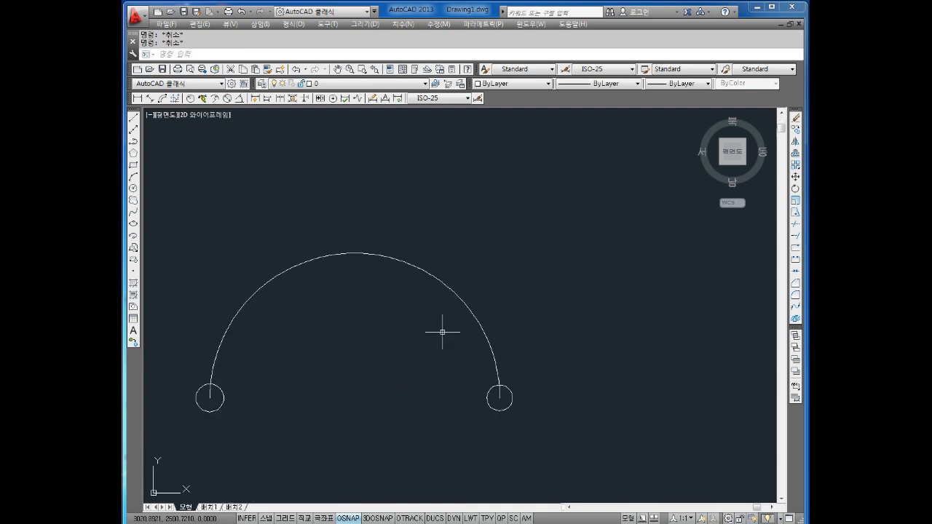
key("Escape")
key("Return")
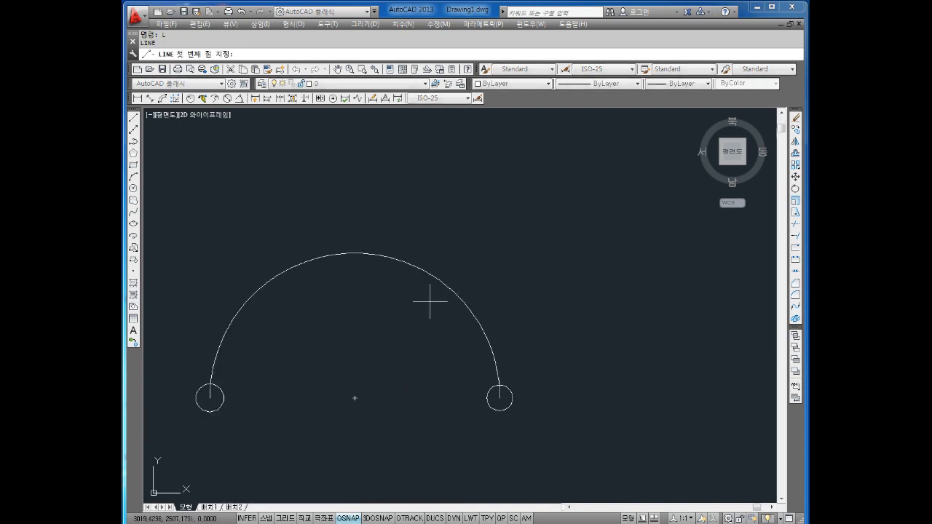
left_click(354, 398)
left_click(516, 234)
key("Return")
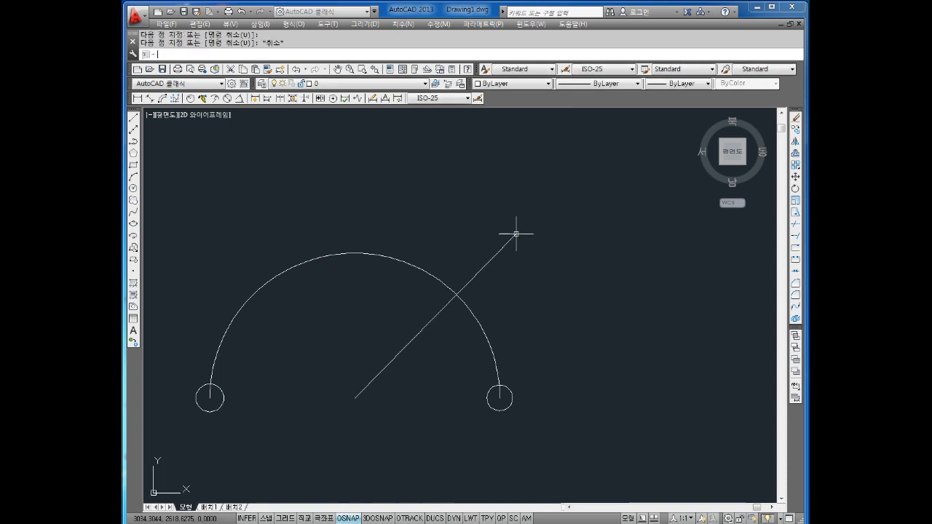
Trim away the arc portion between the diagonal line and the right endpoint circle, and delete the diagonal line
type("tr")
key("Return")
key("Return")
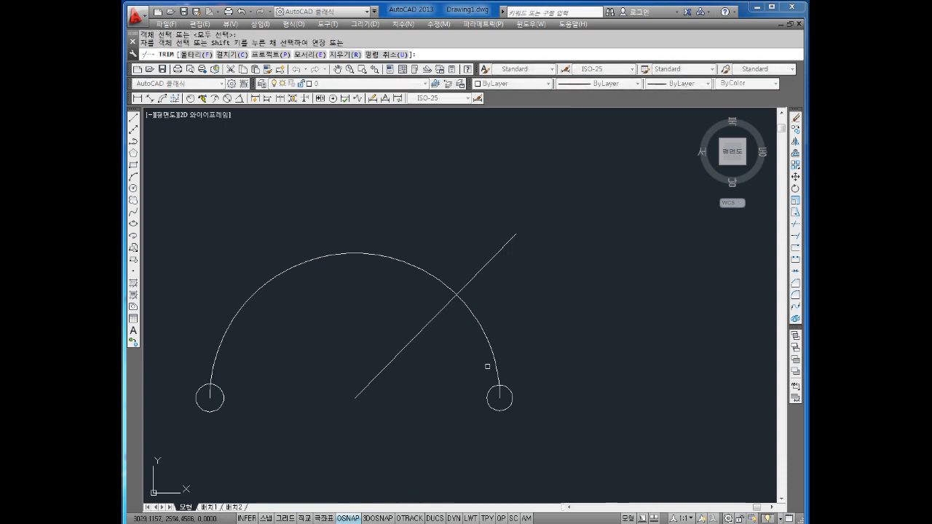
left_click(493, 355)
key("Escape")
left_click(500, 252)
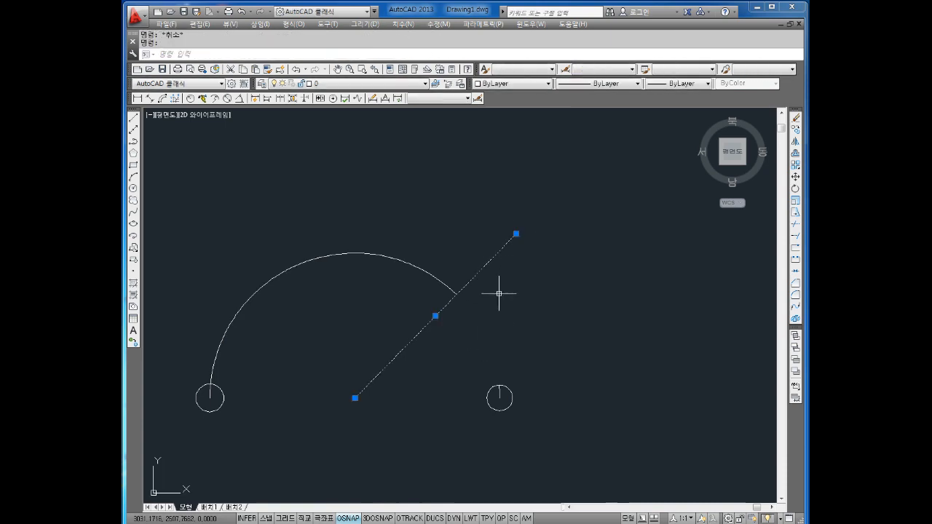
key("Delete")
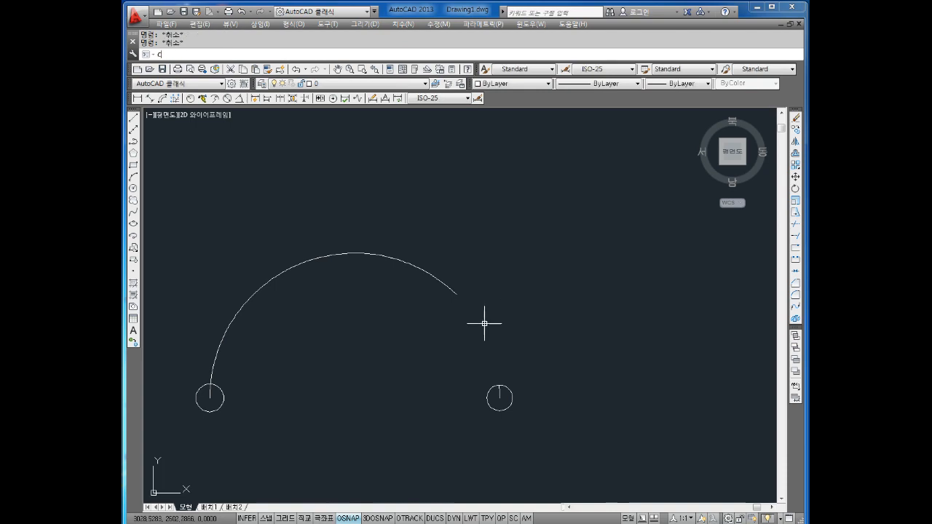
Mark the arc's new right endpoint with a circle of radius 2.5370 centred on it
key("Return")
left_click(456, 294)
key("Return")
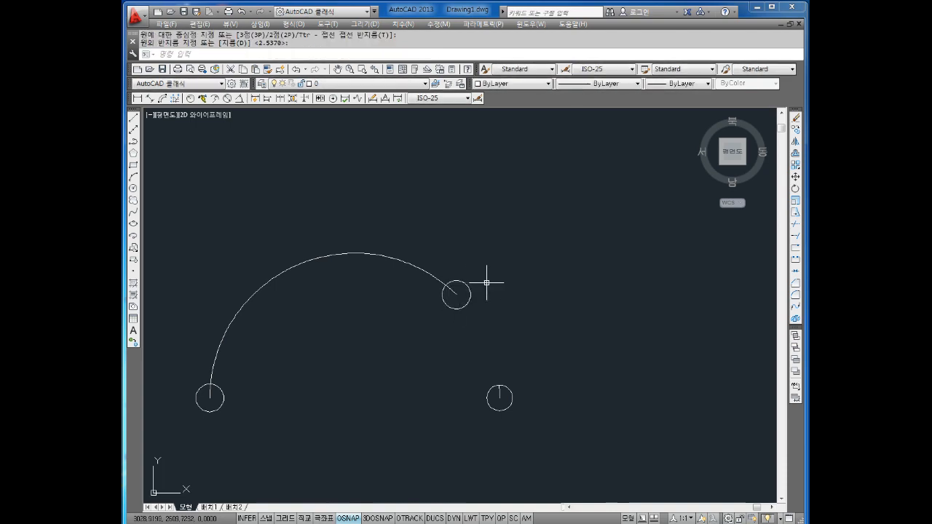
scroll(486, 283, "down", 4)
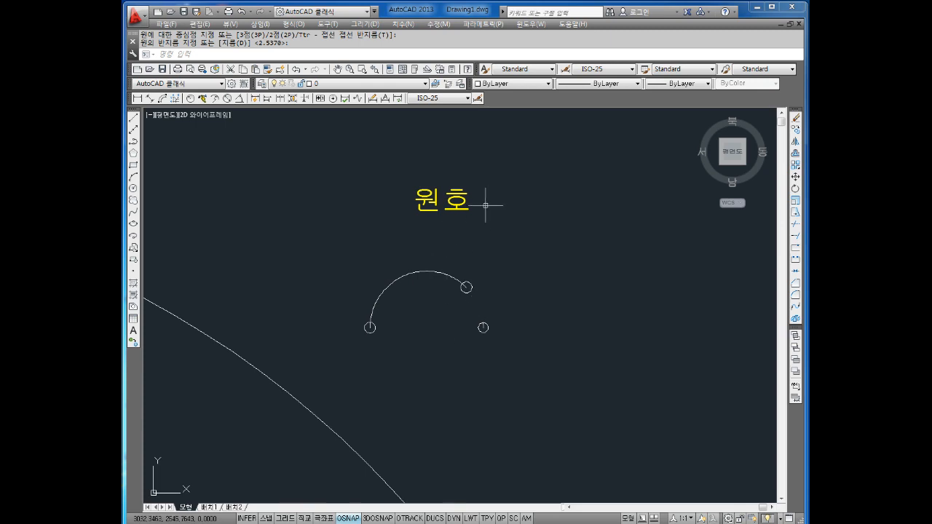
Edit the yellow text label above the arc to read "원호 A"
key("Escape")
key("Escape")
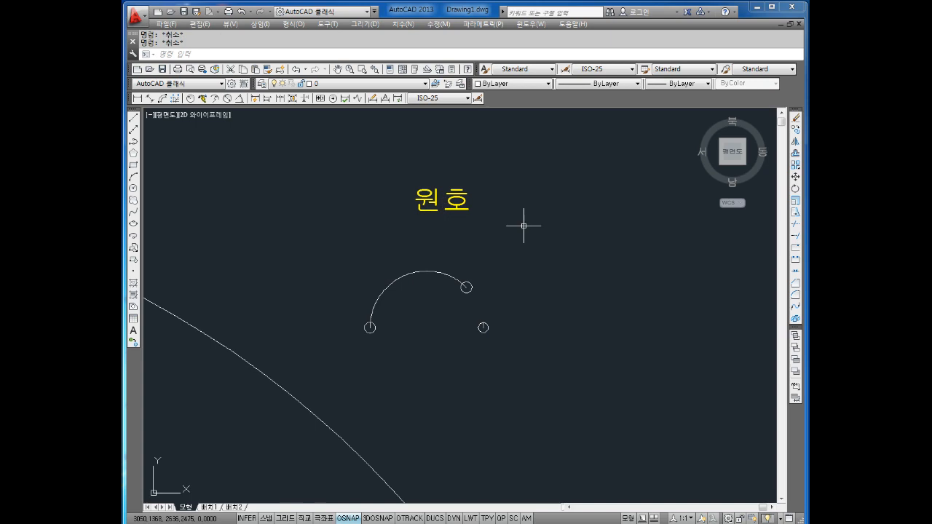
double_click(470, 201)
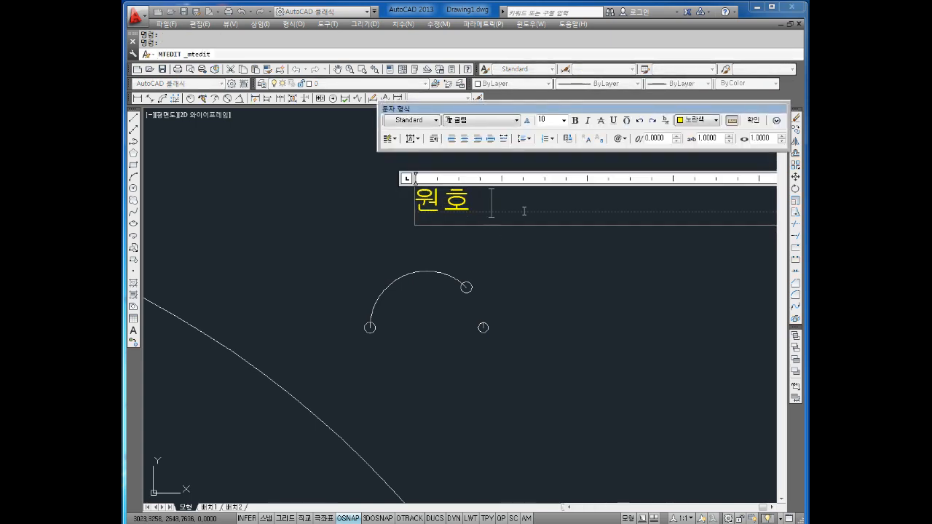
type("ㅁ")
key("BackSpace")
type("A")
left_click(529, 299)
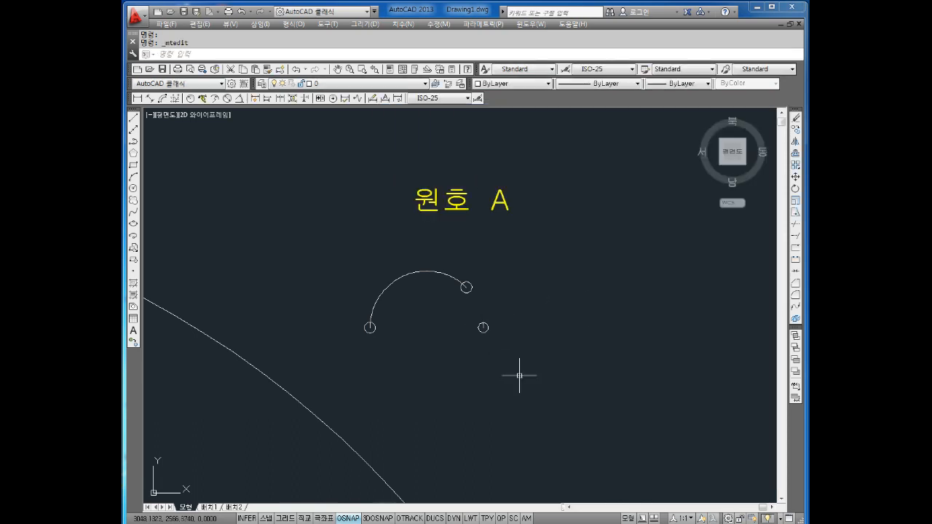
key("Escape")
key("Escape")
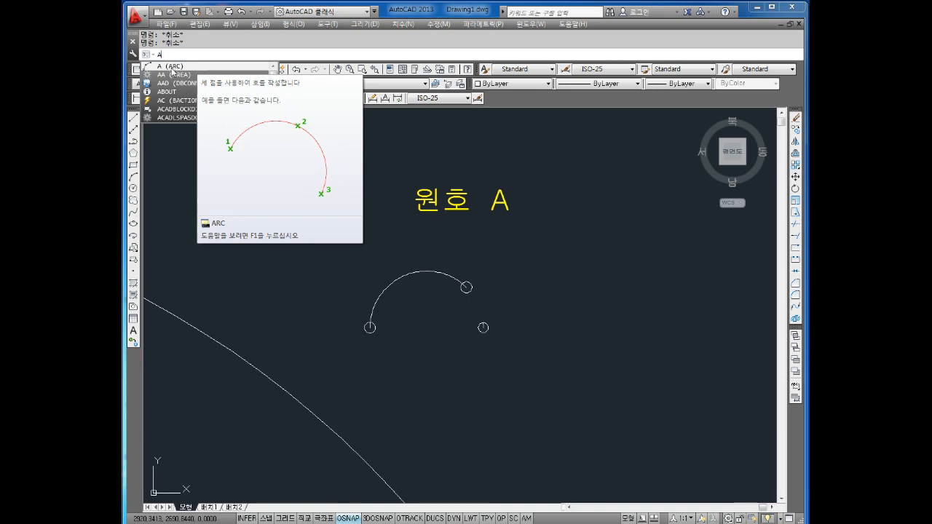
Draw a wide three-point arc bulging upward in the empty area to the right of the label, from left to right
key("Escape")
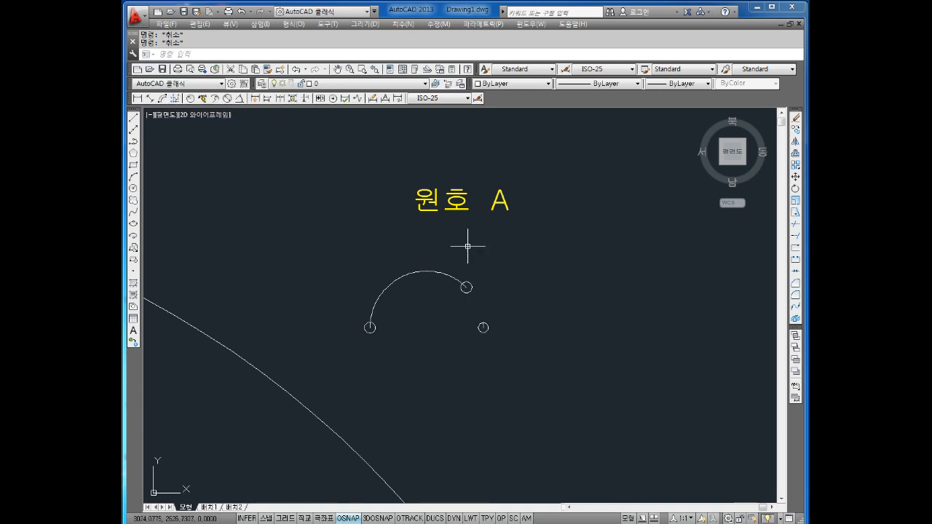
mouse_move(566, 262)
middle_mouse_down()
mouse_move(504, 240)
mouse_move(504, 260)
middle_mouse_up()
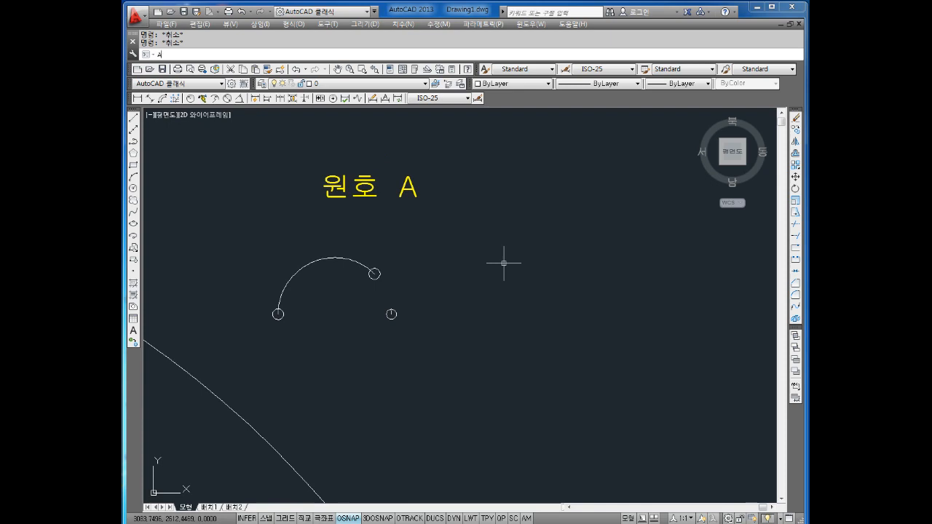
key("Return")
left_click(497, 253)
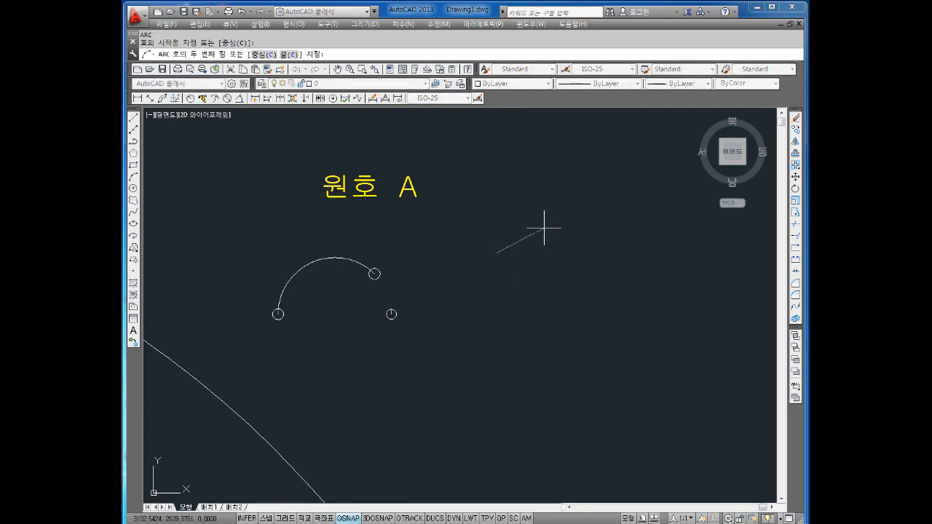
left_click(544, 228)
left_click(717, 282)
middle_click_drag(722, 251, 607, 276)
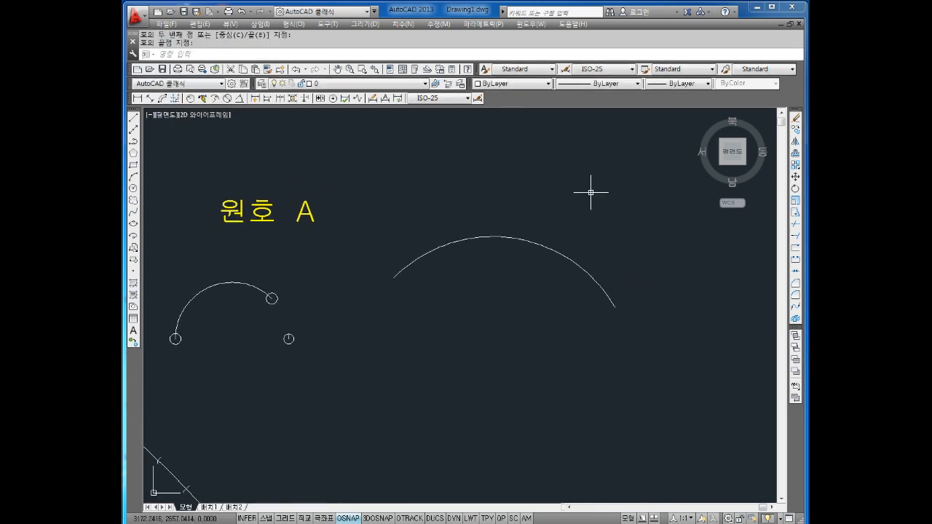
key("Escape")
key("Escape")
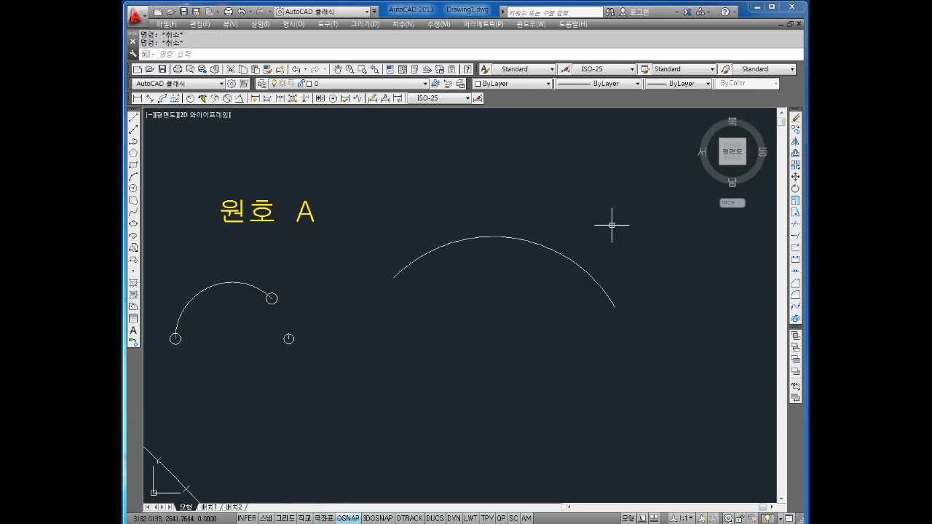
Draw a second three-point arc above the wide arc, starting at its right end and finishing at its left end
type("A")
key("Return")
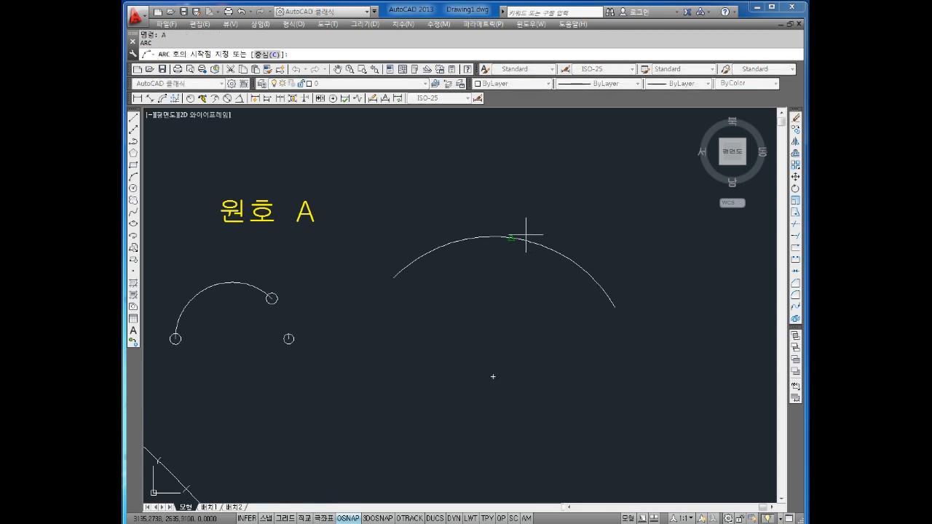
left_click(563, 173)
left_click(475, 153)
left_click(379, 210)
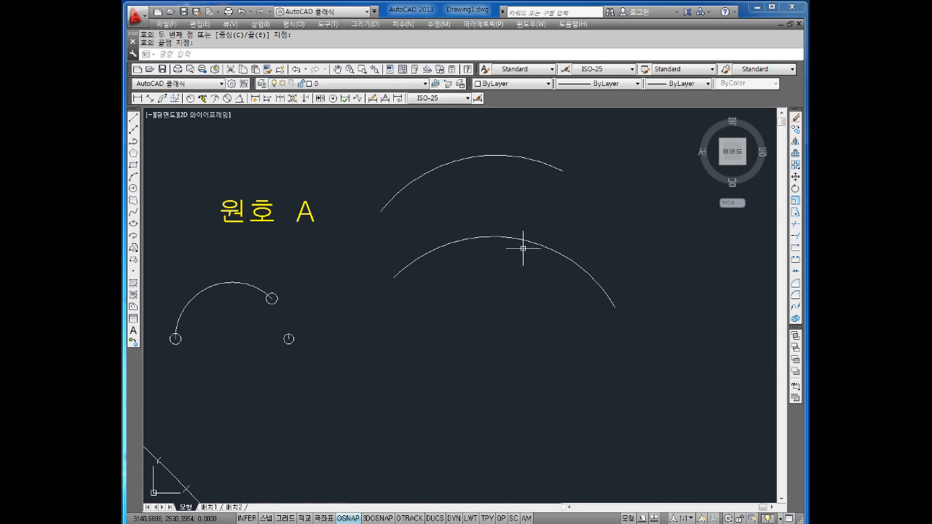
key("Escape")
key("Escape")
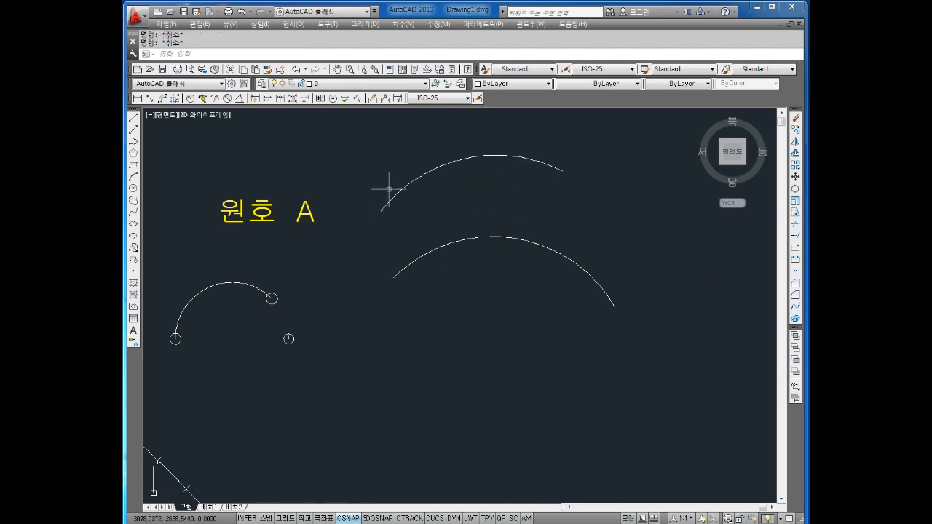
Draw a third three-point arc bulging upward in the empty area to the right of the two stacked arcs
type("a")
key("Return")
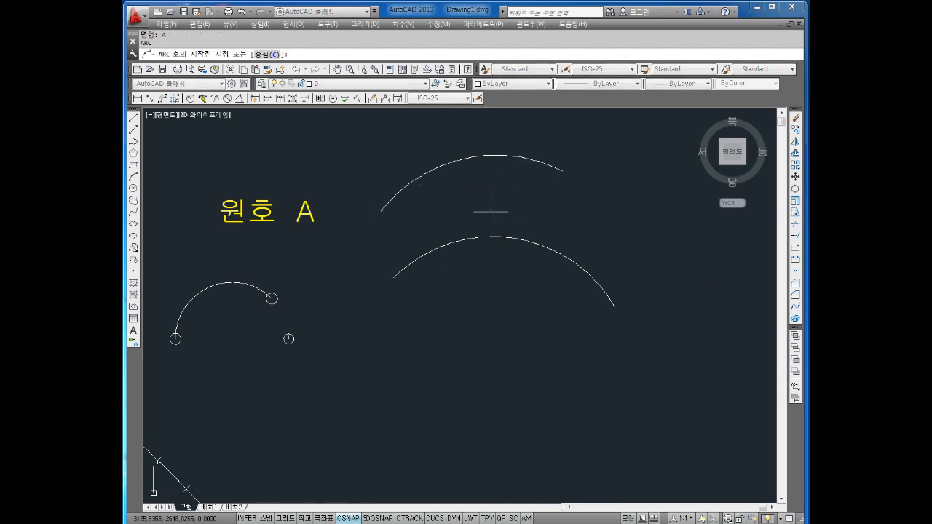
middle_click_drag(604, 243, 549, 262)
left_click(537, 238)
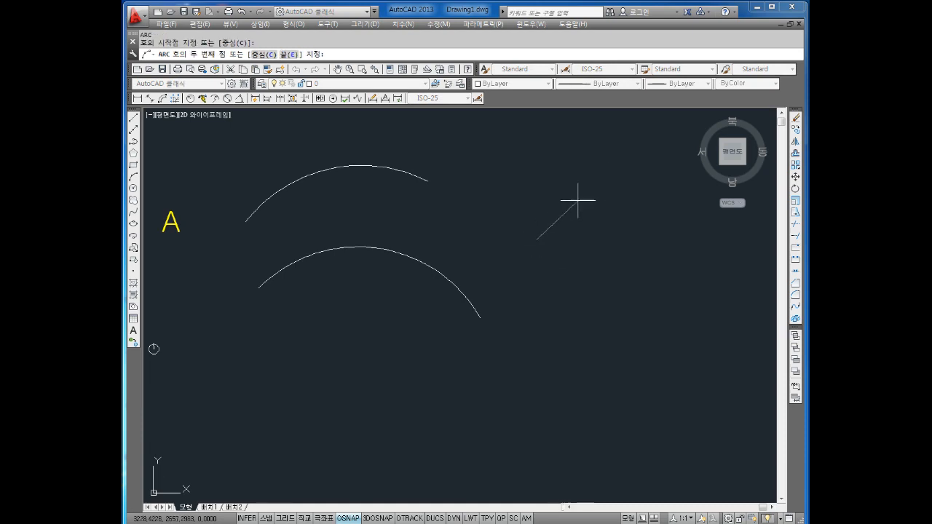
left_click(628, 175)
left_click(718, 255)
key("Escape")
key("Escape")
scroll(658, 255, "down", 4)
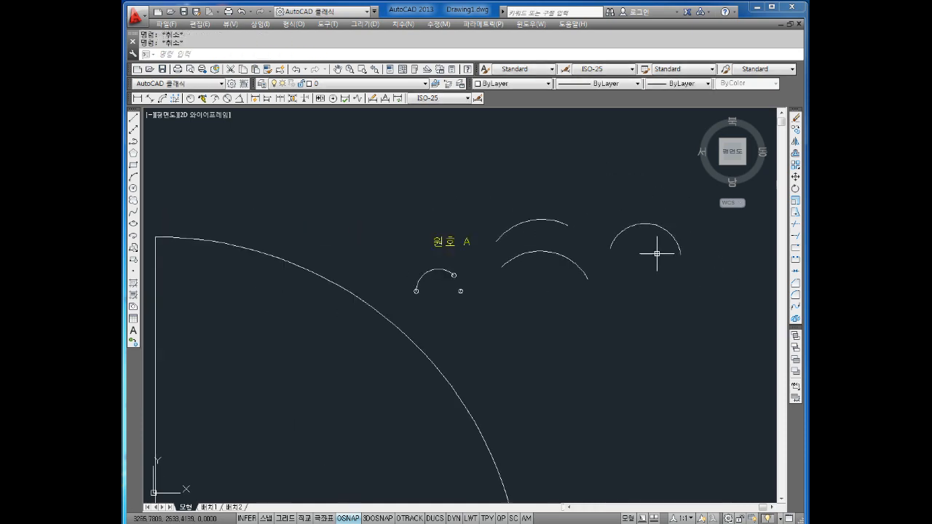
middle_click_drag(652, 275, 609, 258)
scroll(595, 204, "up", 2)
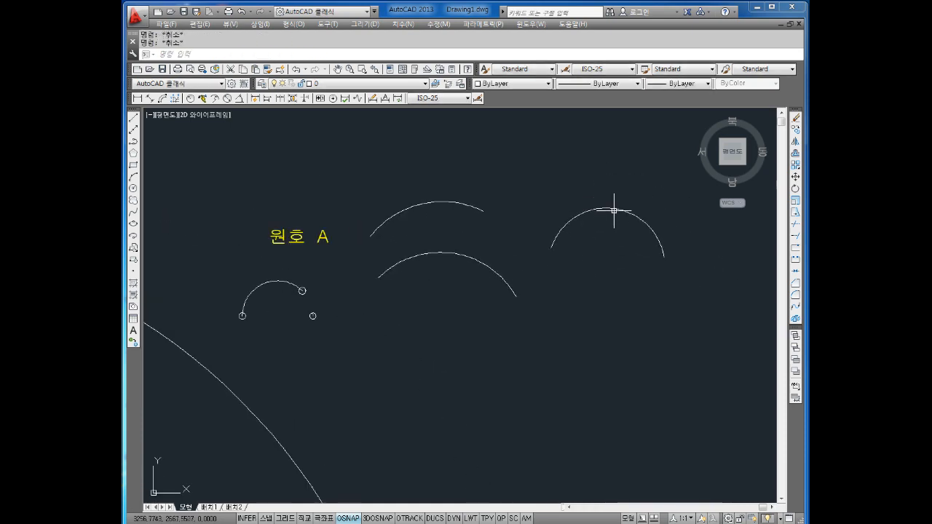
mouse_move(614, 211)
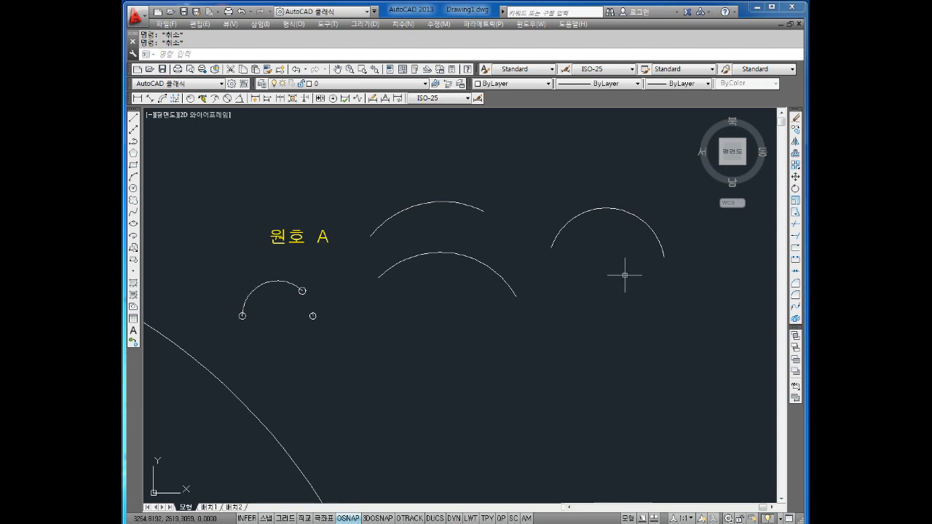
middle_click_drag(625, 275, 564, 267)
key("Return")
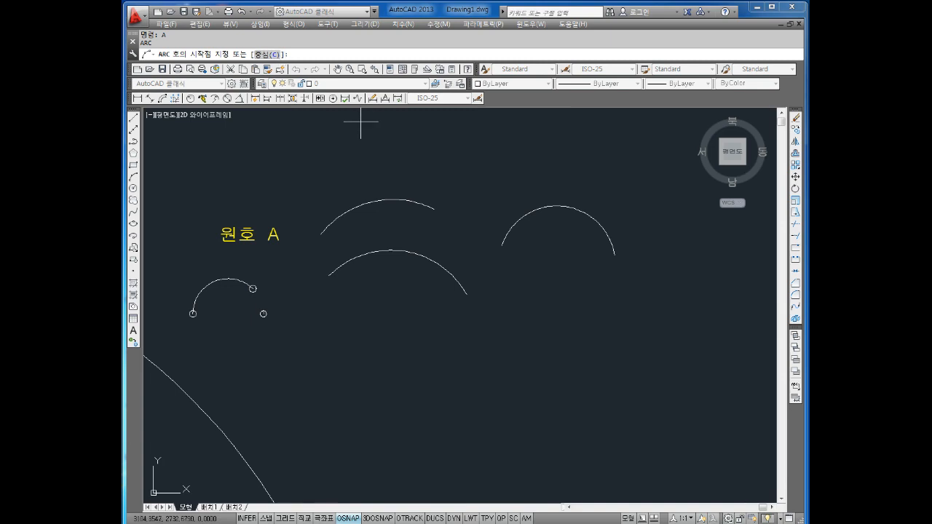
key("Return")
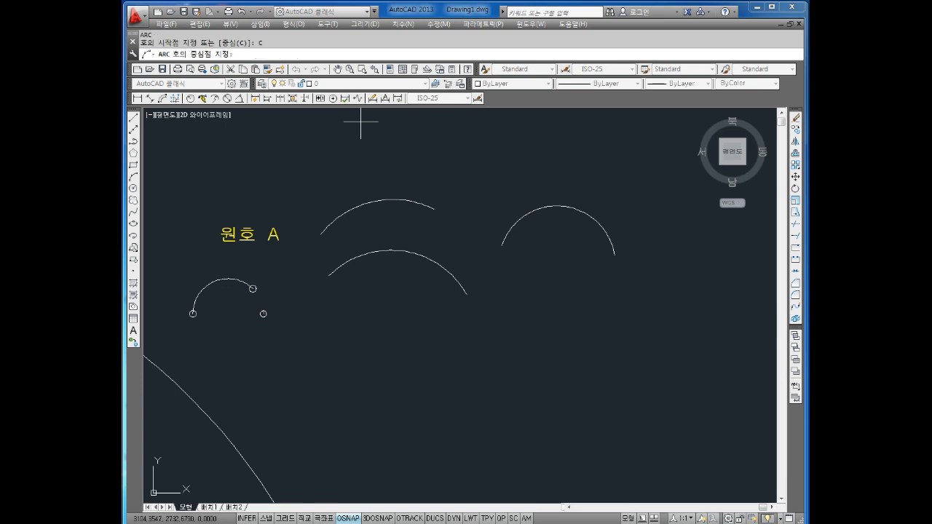
middle_click_drag(591, 356, 489, 307)
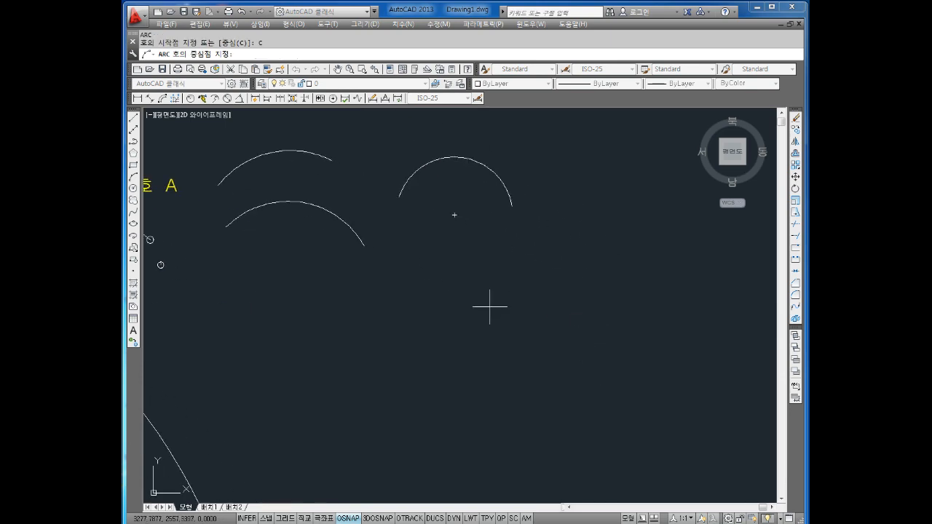
left_click(477, 344)
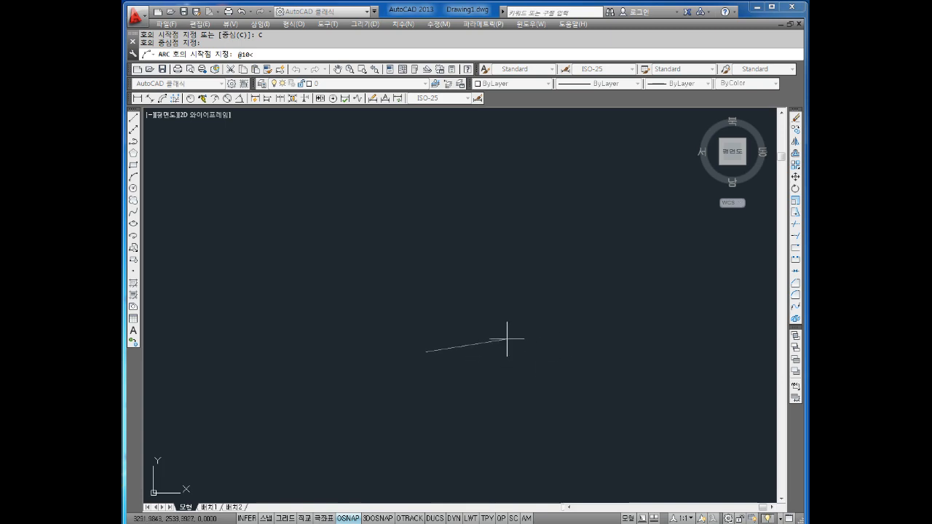
type("0")
key("Return")
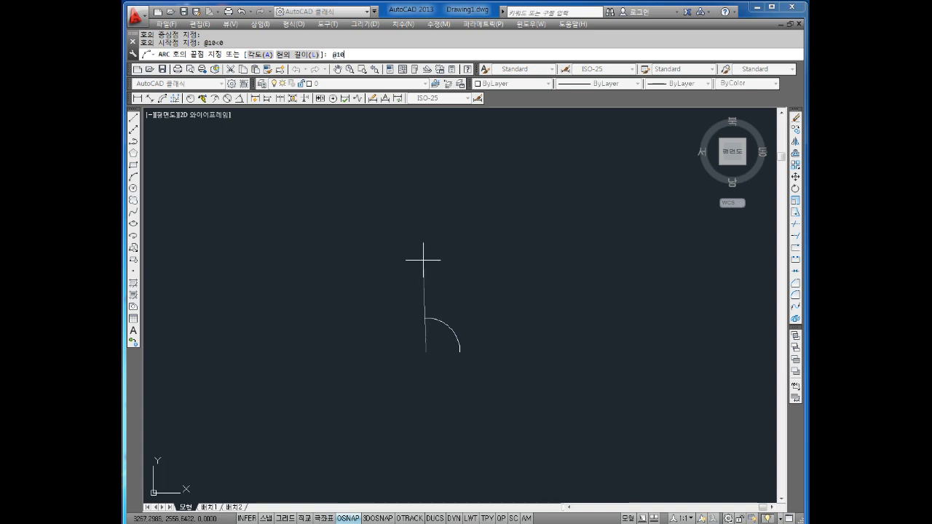
key("Return")
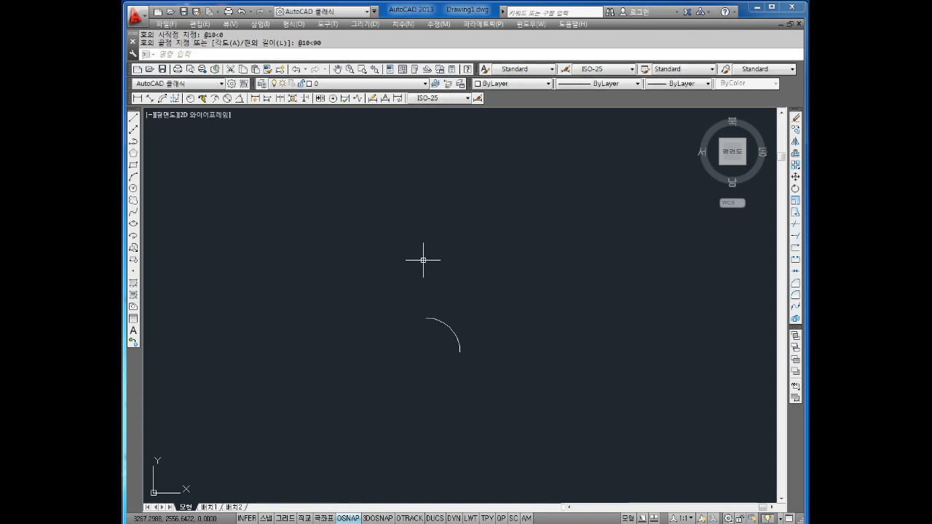
key("Escape")
key("Escape")
scroll(458, 349, "up", 2)
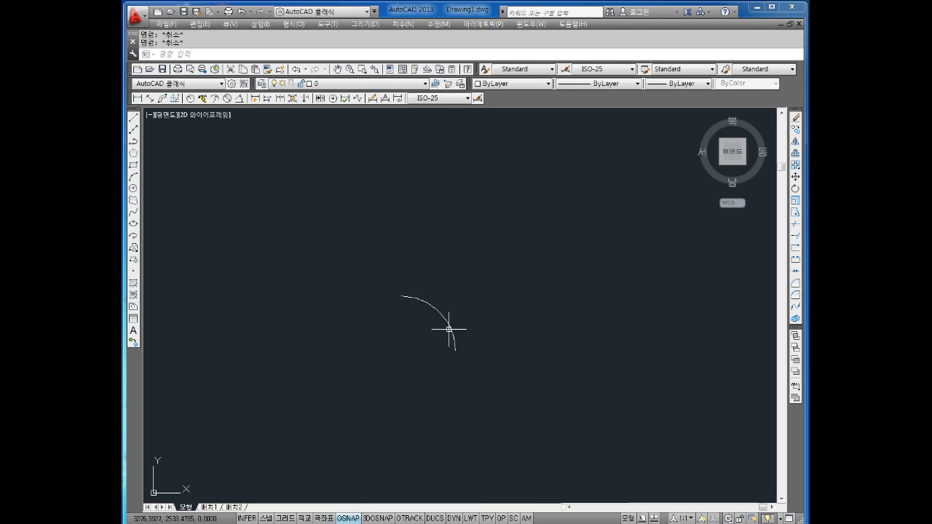
scroll(448, 316, "down", 2)
middle_click_drag(445, 246, 469, 284)
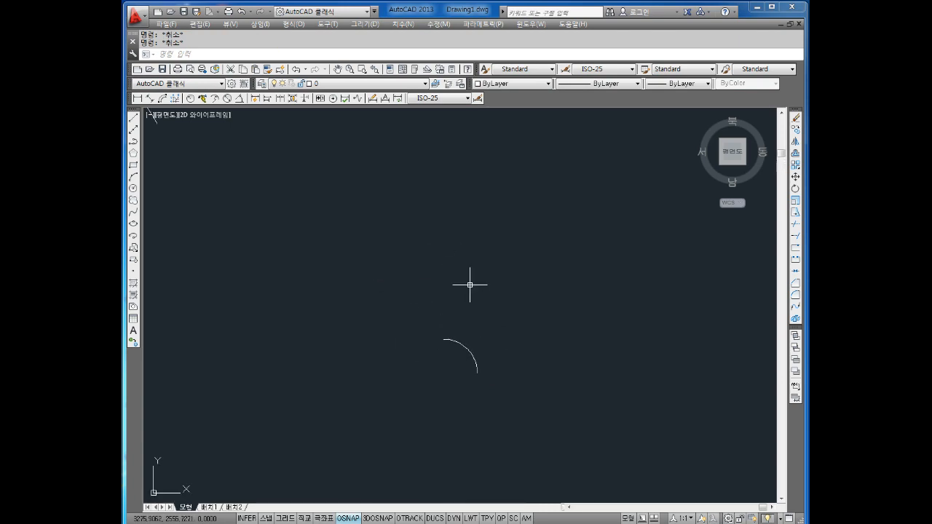
scroll(438, 237, "down", 1)
middle_click_drag(446, 244, 457, 226)
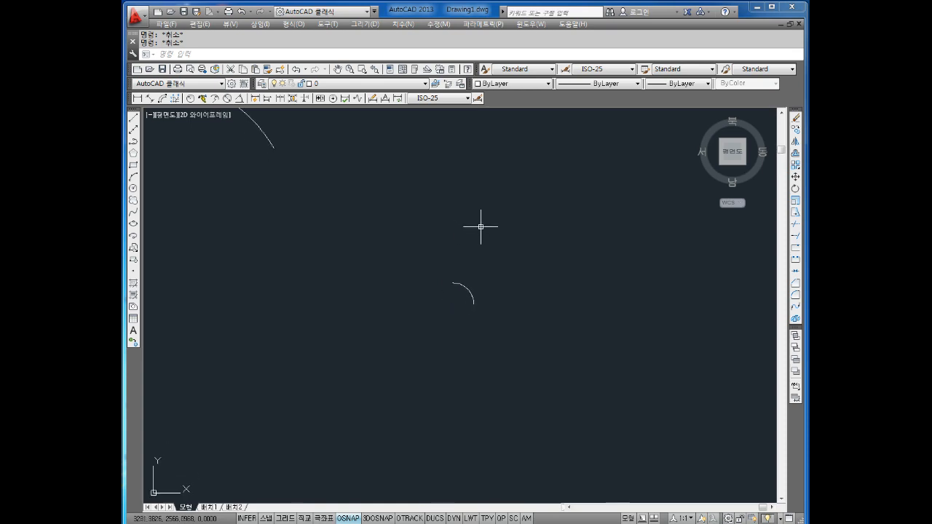
type("a")
key("Return")
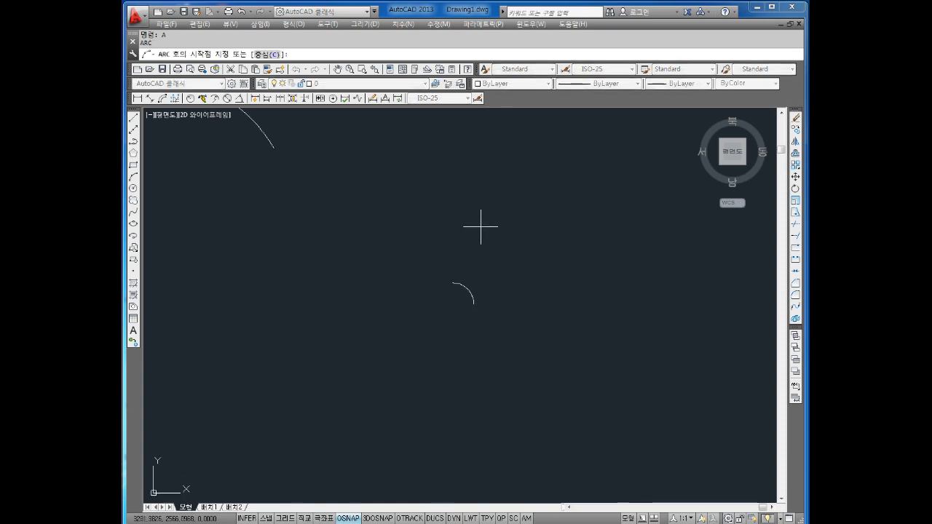
type("c")
key("Return")
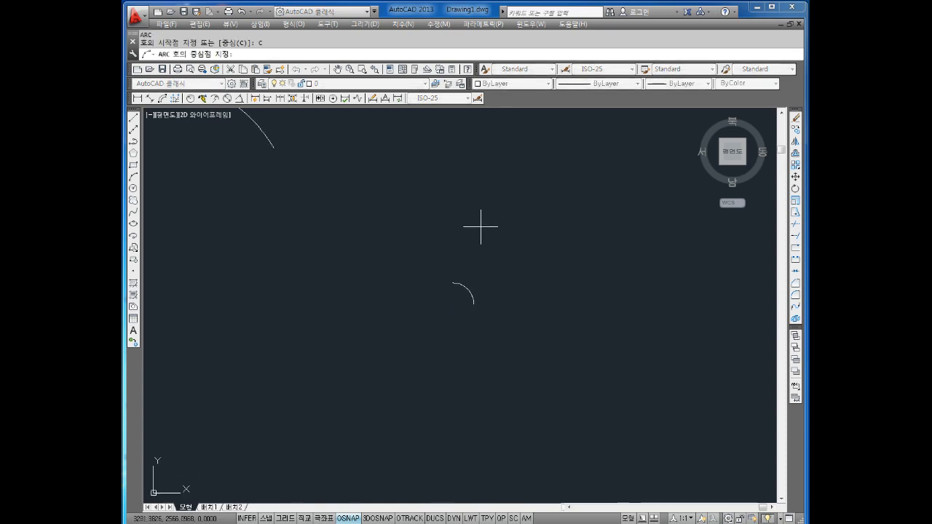
left_click(453, 304)
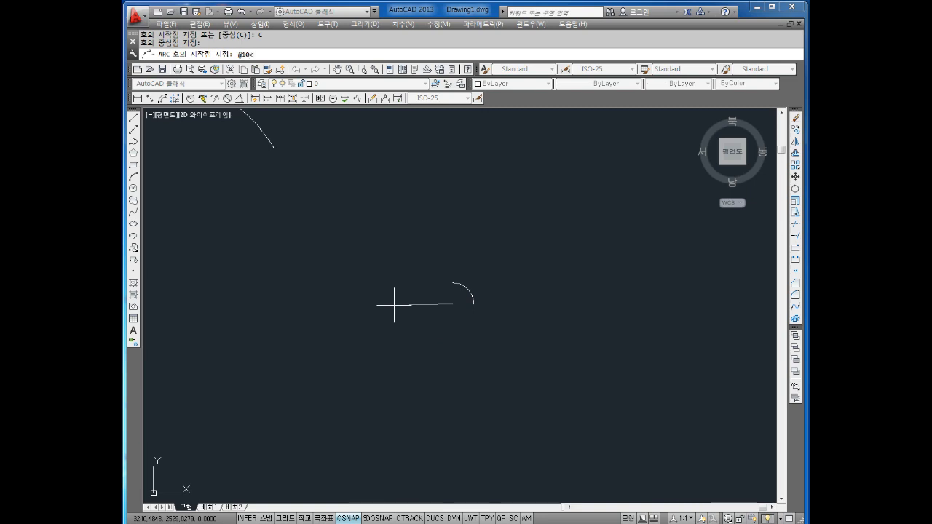
key("Return")
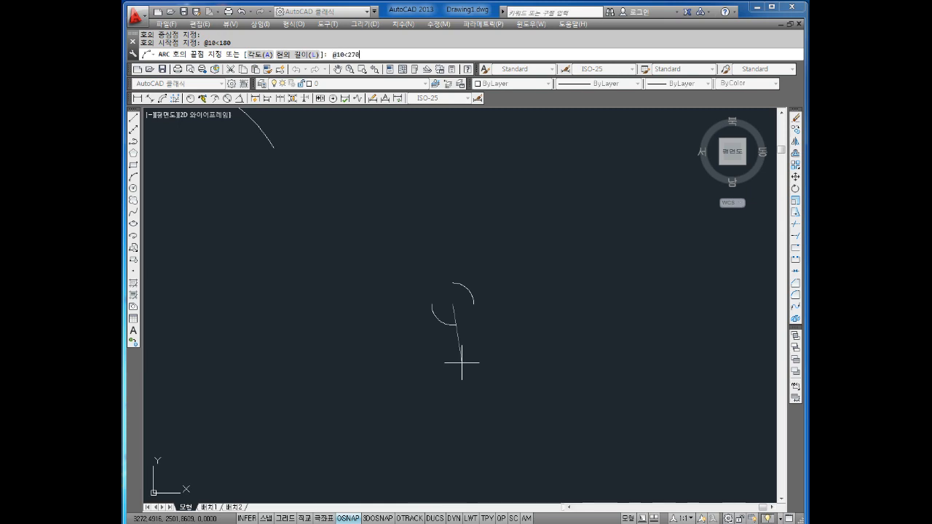
key("Return")
key("Escape")
key("Escape")
Draw a vertical and a horizontal line through the common centre, joining the opposite endpoints of the two quarter arcs
scroll(466, 343, "up", 5)
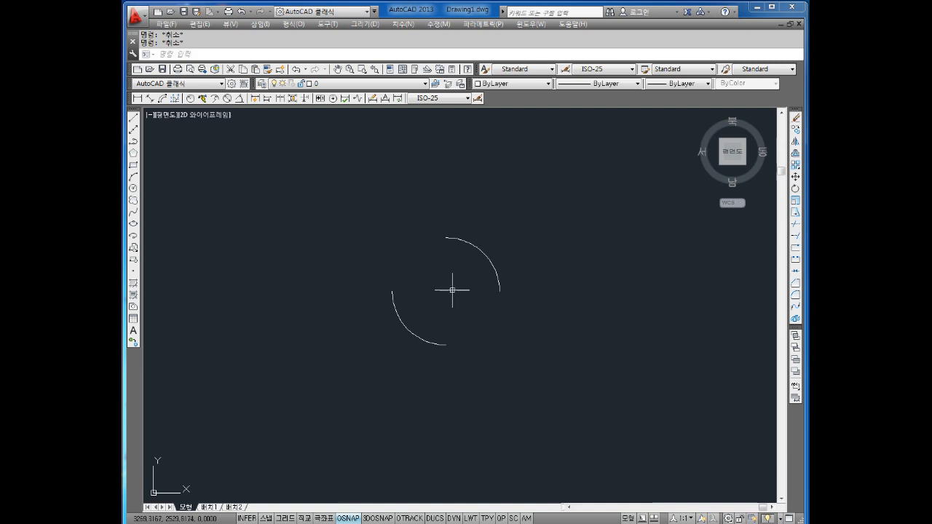
type("l")
key("Return")
left_click(447, 238)
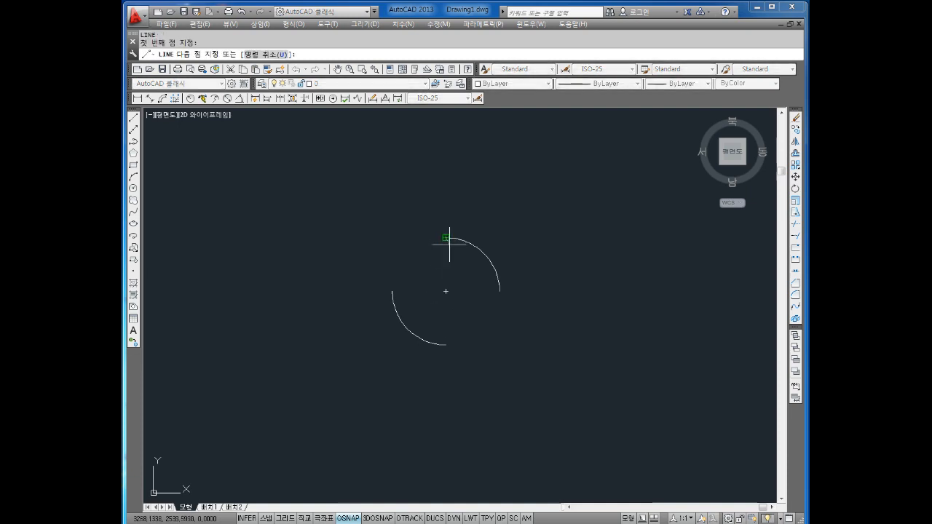
left_click(447, 345)
key("Return")
key("Return")
left_click(392, 291)
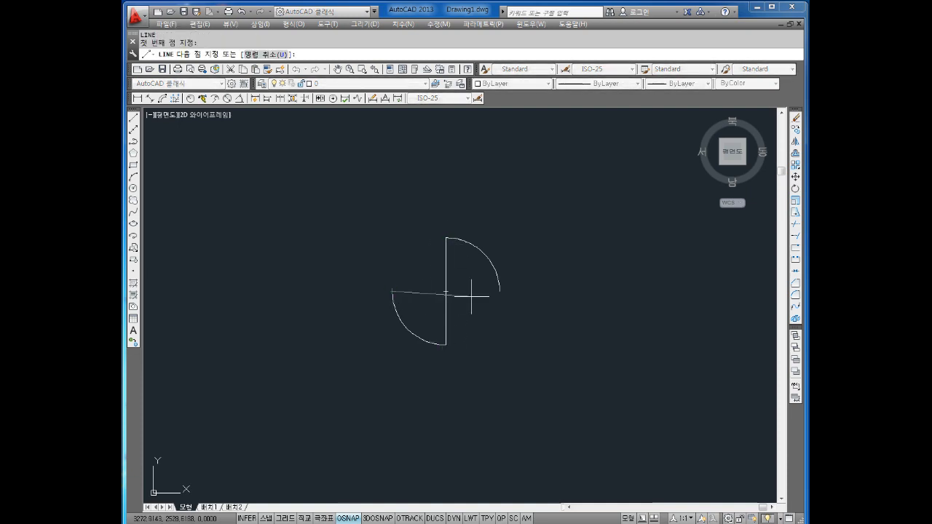
left_click(500, 292)
key("Escape")
scroll(507, 296, "down", 2)
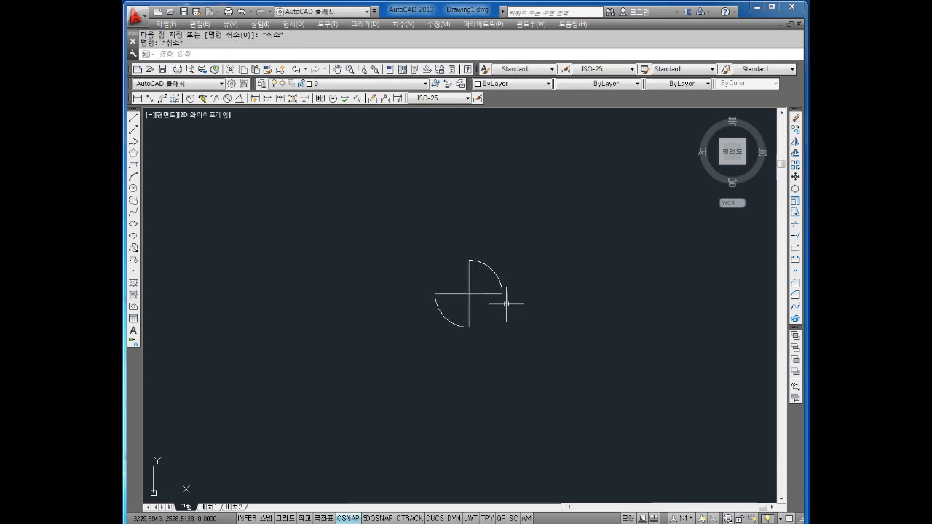
scroll(441, 285, "down", 3)
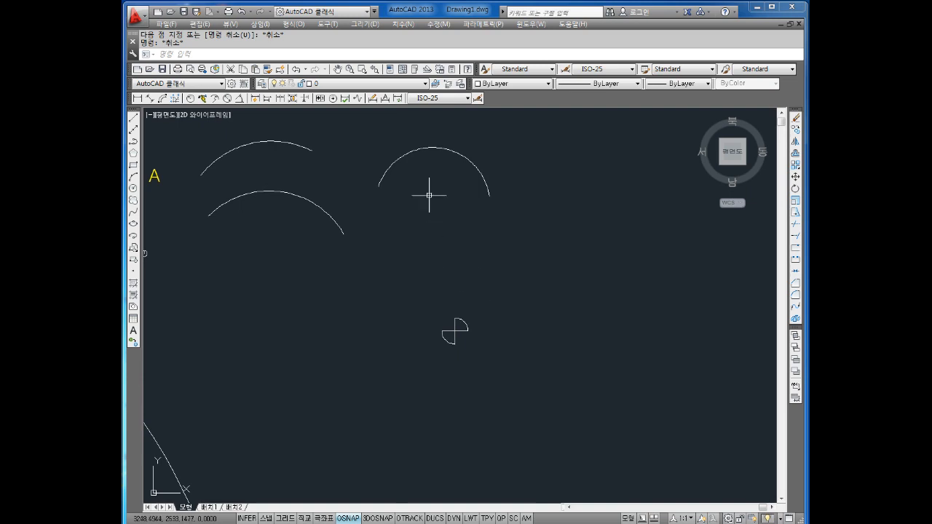
middle_click_drag(454, 202, 480, 221)
left_click(508, 153)
left_click(489, 181)
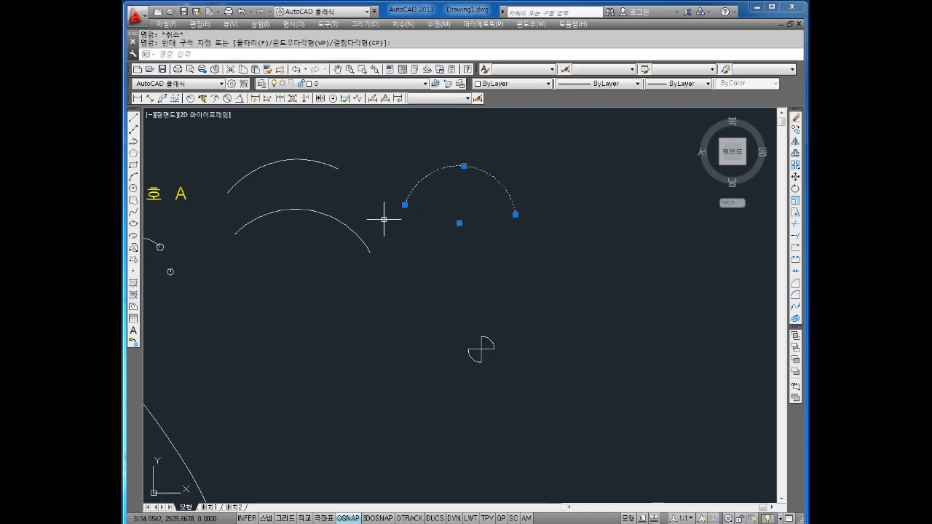
key("Escape")
Draw a short horizontal line in ortho mode in the empty area to the right of the crossed quarter arcs
middle_click_drag(568, 270, 469, 273)
key("Escape")
key("Return")
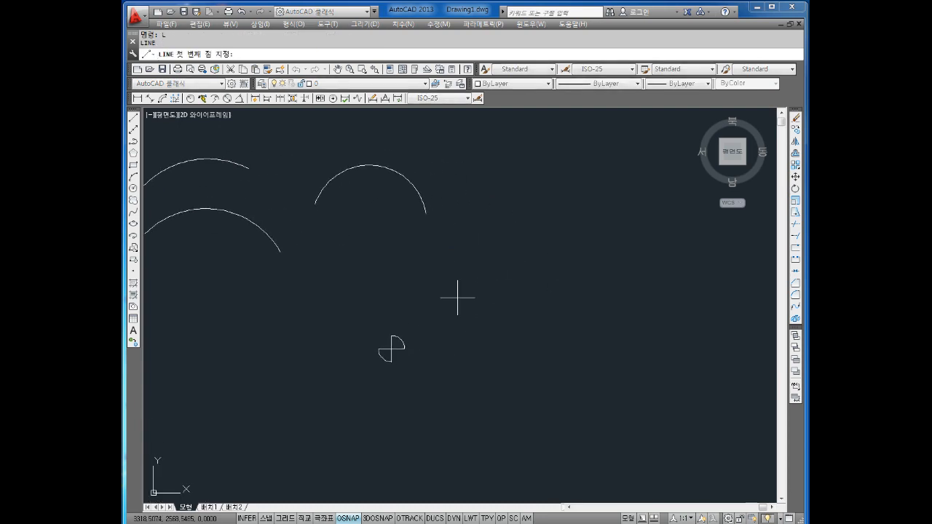
left_click(457, 298)
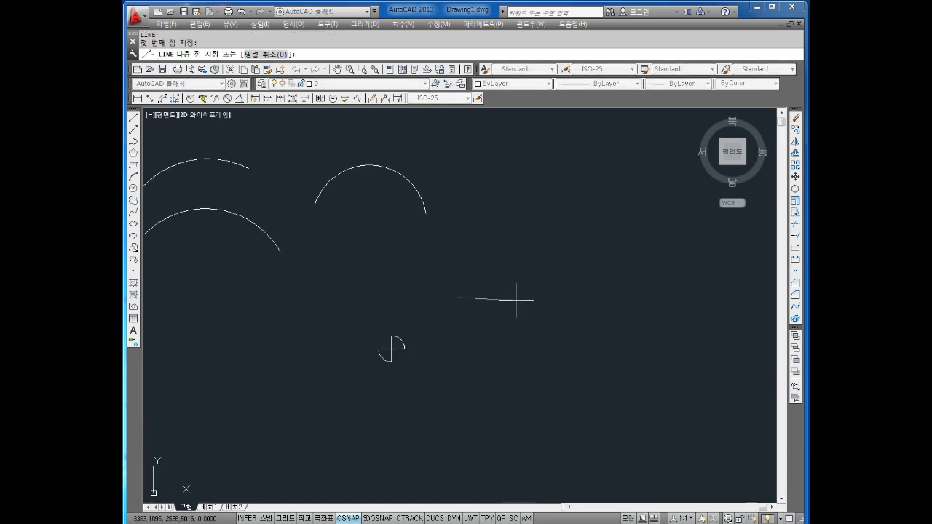
left_click(519, 297)
key("Escape")
Draw a longer horizontal line to the right of the short line, level with it
middle_click_drag(582, 292, 532, 298)
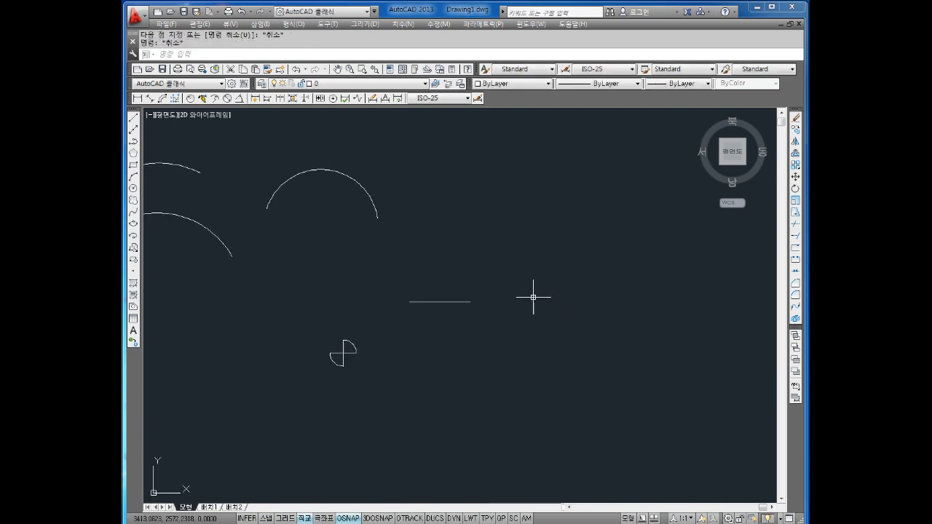
type("l")
key("Return")
left_click(507, 301)
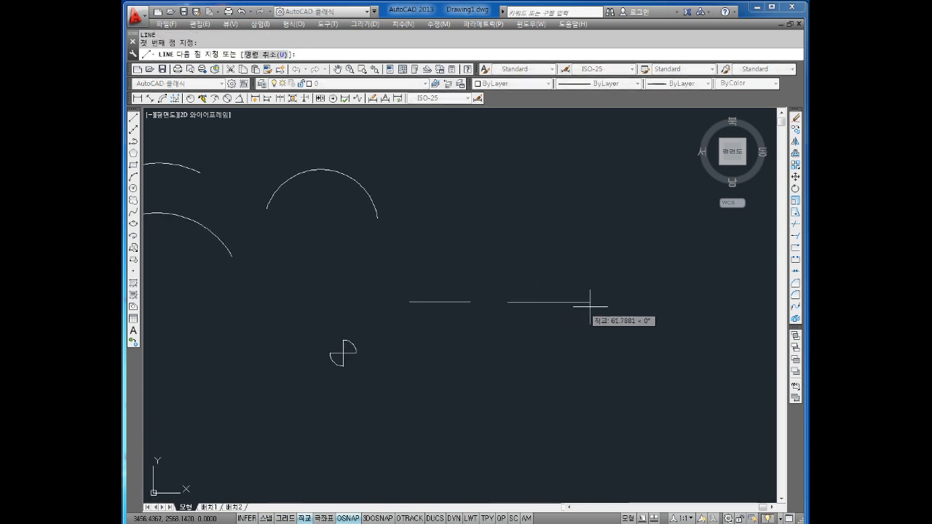
left_click(639, 302)
key("Escape")
scroll(569, 302, "up", 2)
key("Escape")
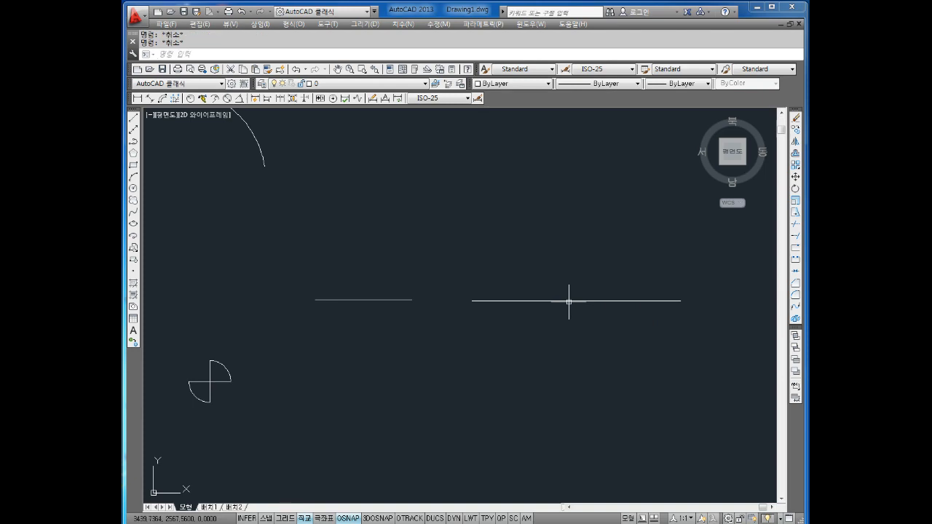
Draw a circle with a radius of about 16.6 centred on the midpoint of the longer horizontal line
key("Return")
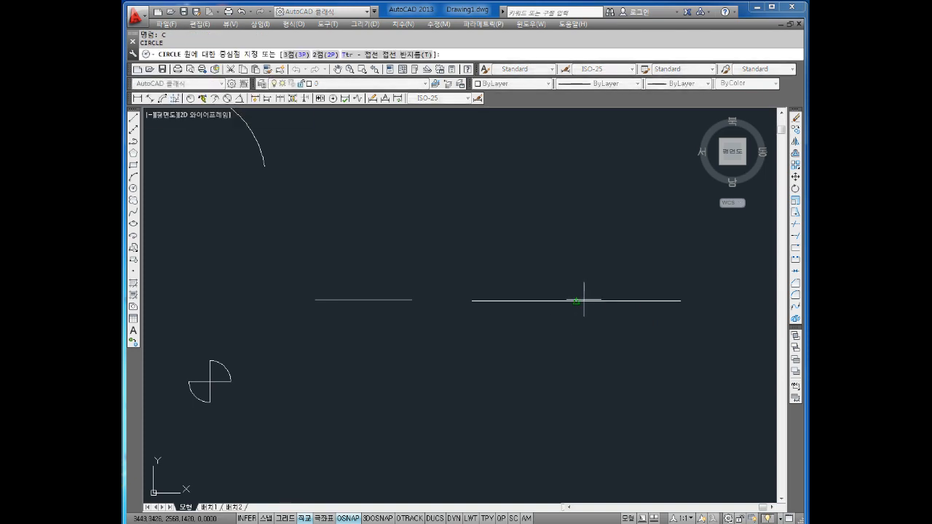
left_click(584, 299)
left_click(591, 267)
key("Escape")
key("Escape")
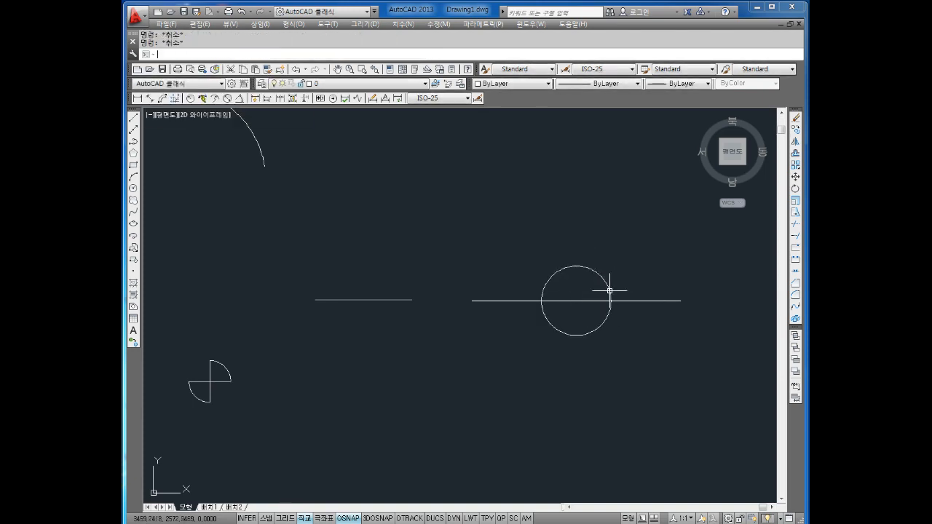
Trim away the lower half of the circle and the line segment inside it, leaving a semicircle between two lines
key("Return")
key("Return")
left_click(599, 346)
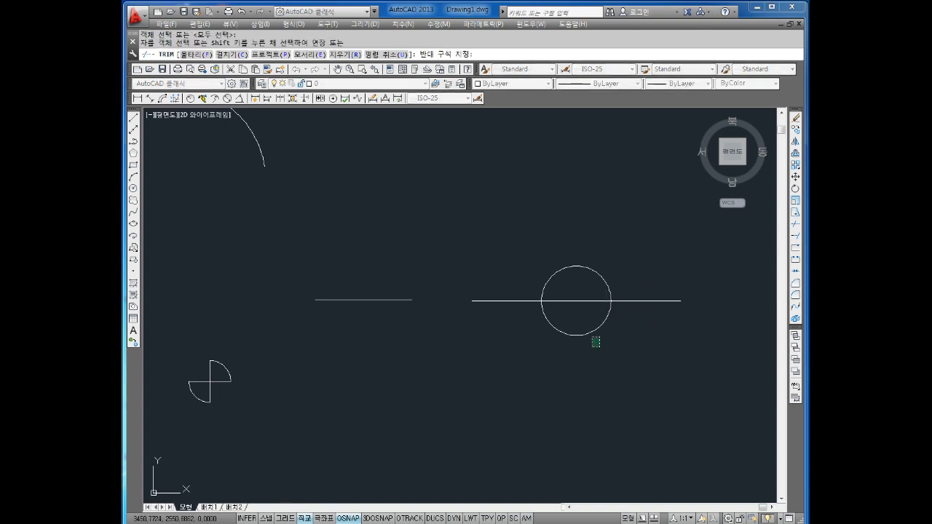
left_click(590, 327)
left_click(591, 288)
left_click(584, 311)
scroll(583, 292, "up", 4)
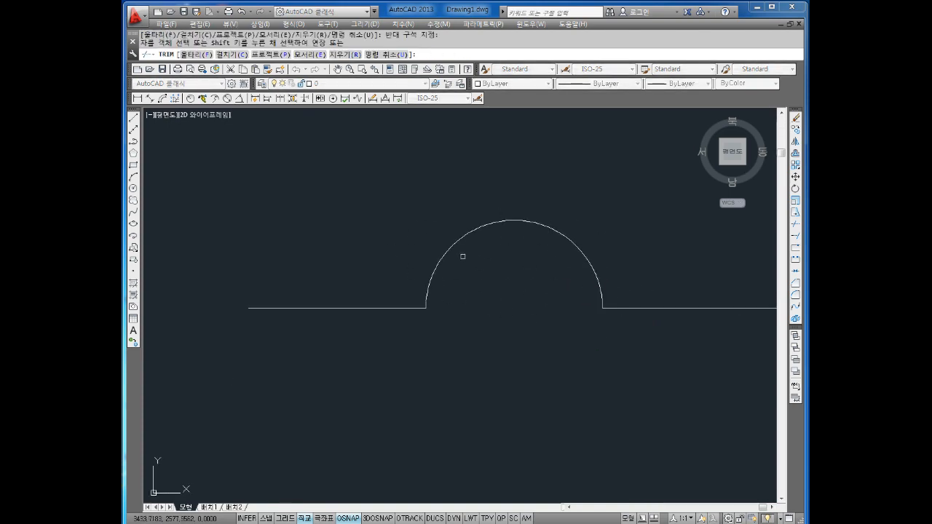
key("Escape")
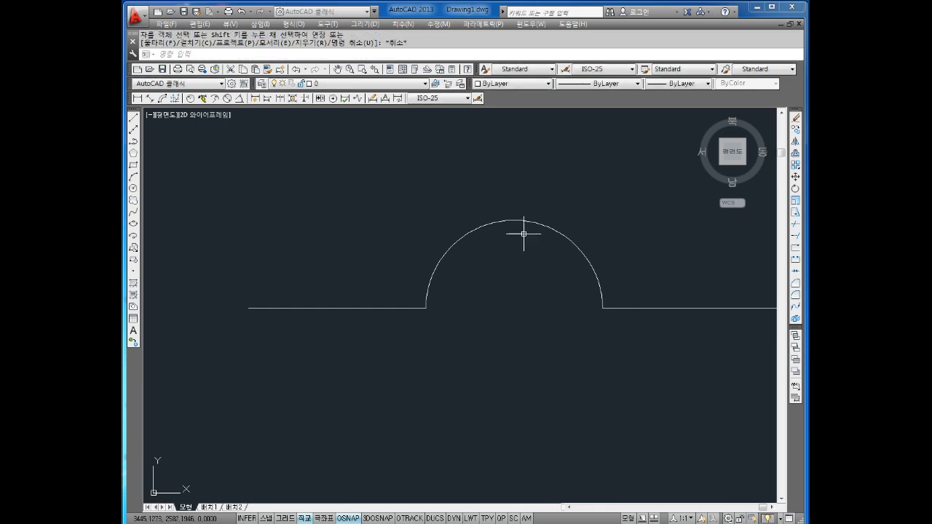
left_click(575, 207)
left_click(539, 261)
key("Escape")
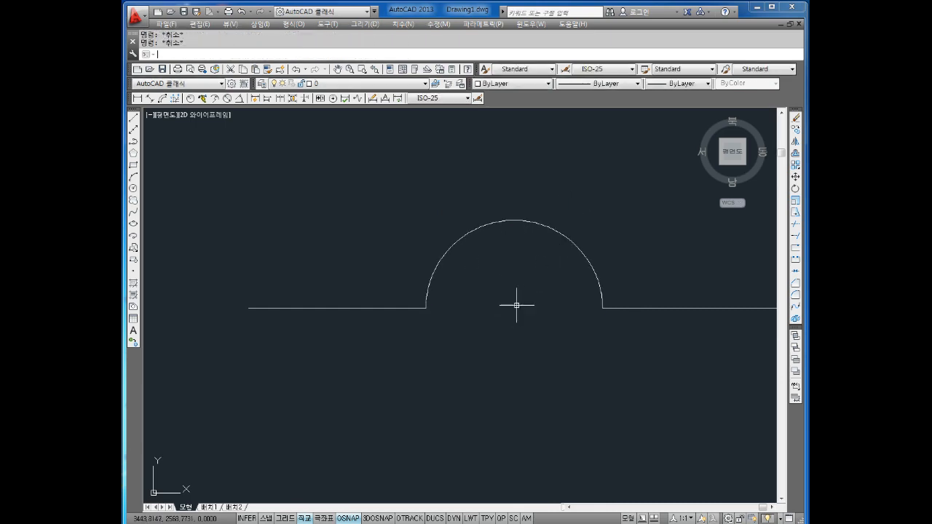
Mark the semicircle's centre and both of its endpoints with small circles
type("c")
key("Return")
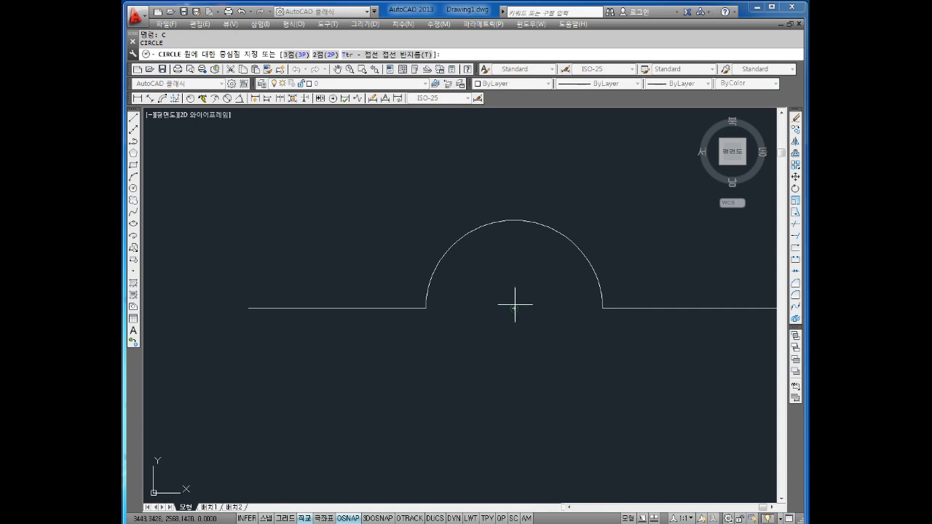
left_click(515, 308)
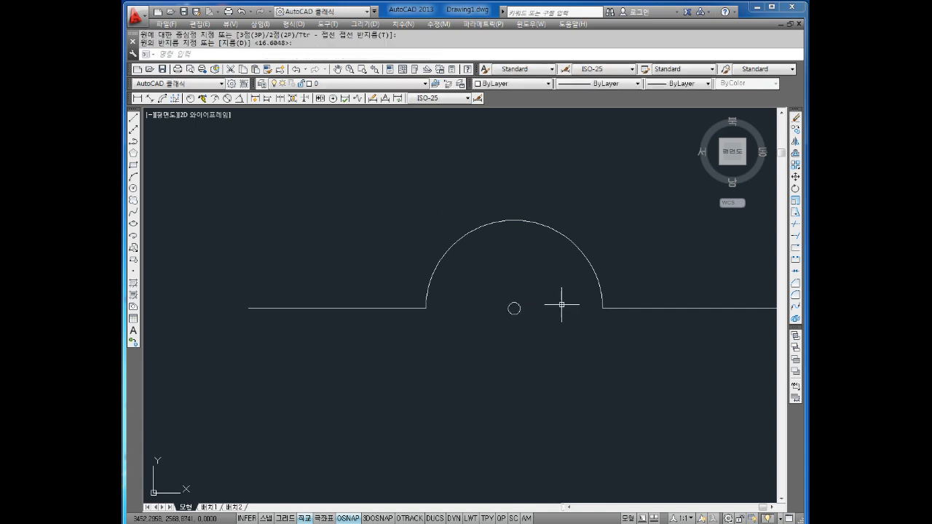
left_click(611, 305)
key("Return")
left_click(426, 308)
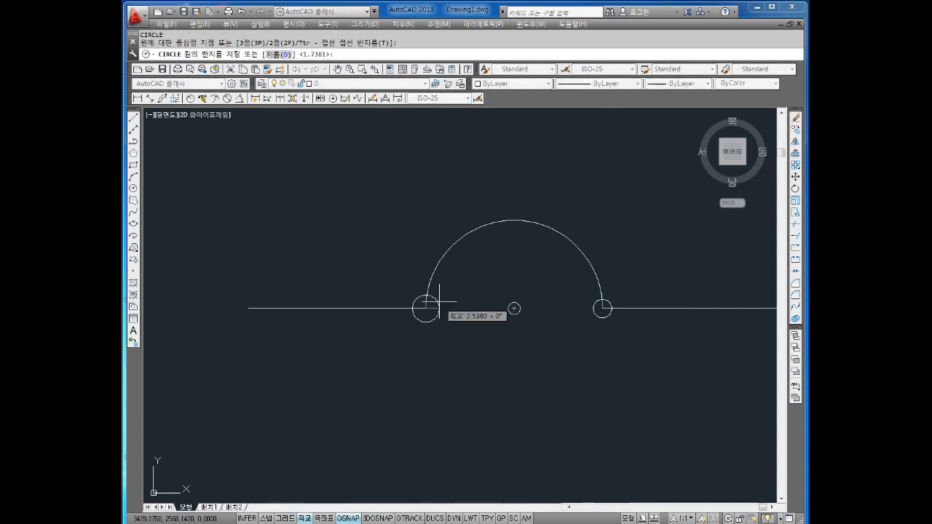
key("Escape")
key("Escape")
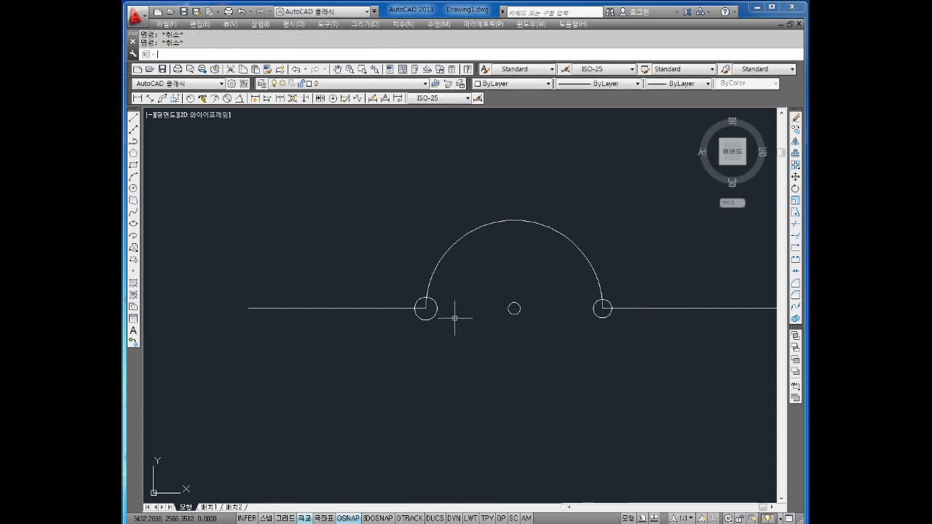
Draw a horizontal line joining the two endpoints of the semicircle
type("l")
key("Return")
left_click(426, 308)
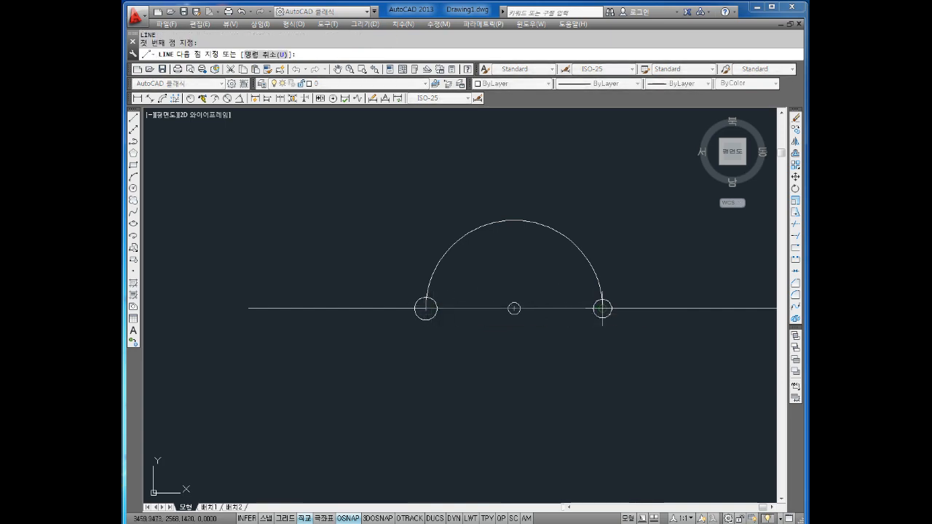
key("Escape")
key("Escape")
Draw a vertical line from the top of the semicircle down through its centre to below the horizontal line
type("l")
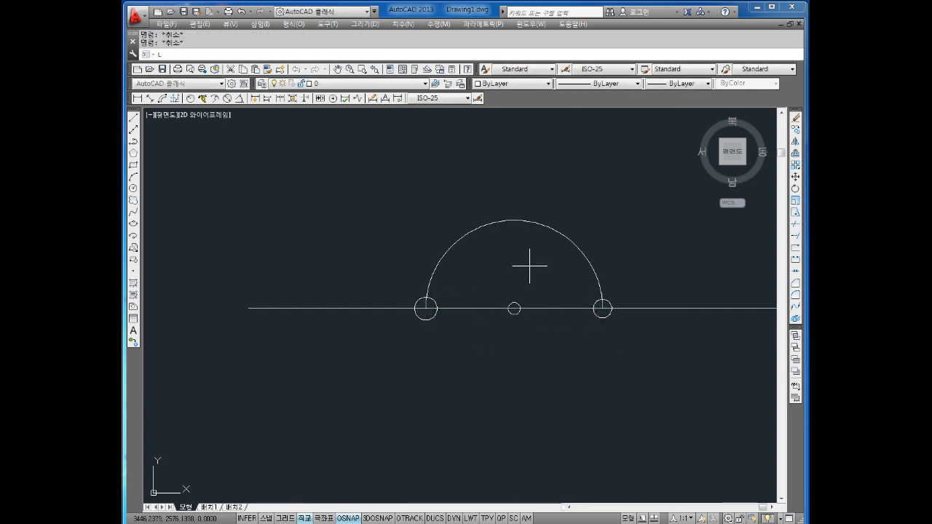
key("Return")
left_click(514, 220)
left_click(515, 354)
key("Escape")
key("Escape")
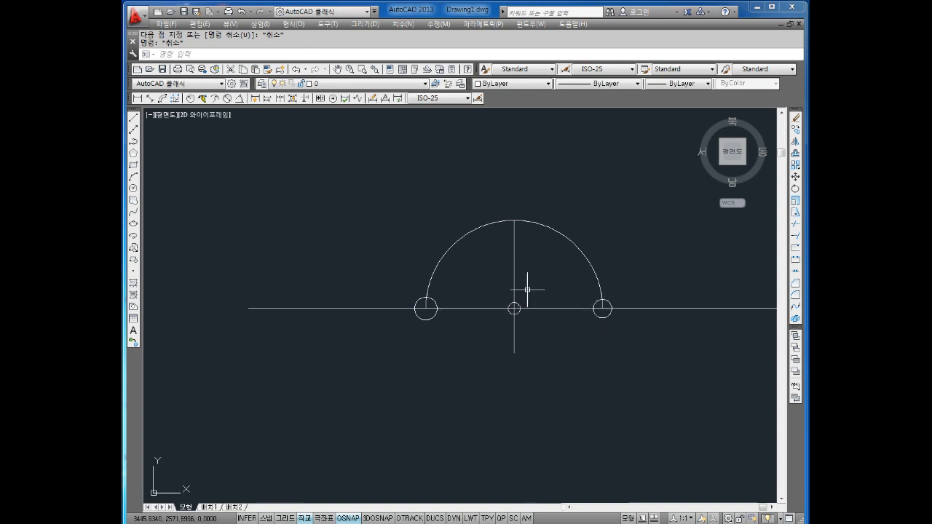
key("Escape")
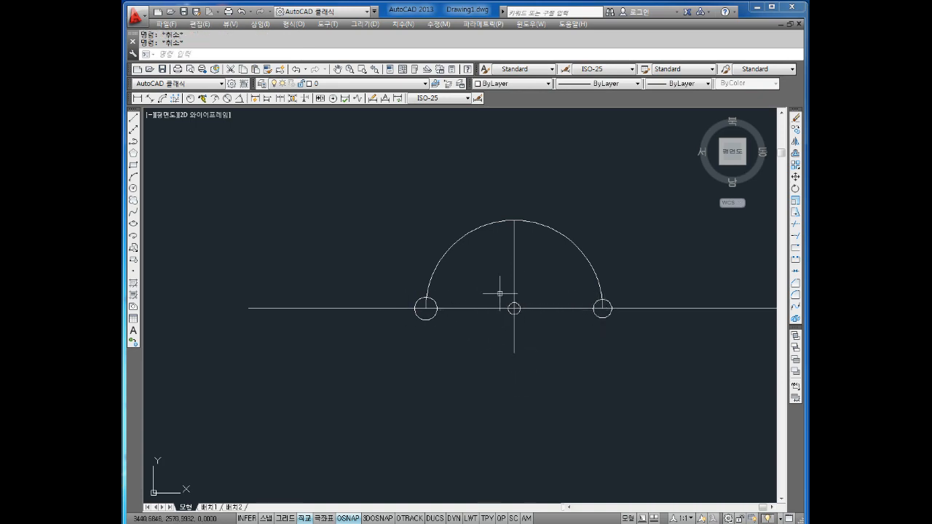
Erase the semicircle, its centre marker circle, the vertical line and the horizontal line between the endpoints
left_click(547, 200)
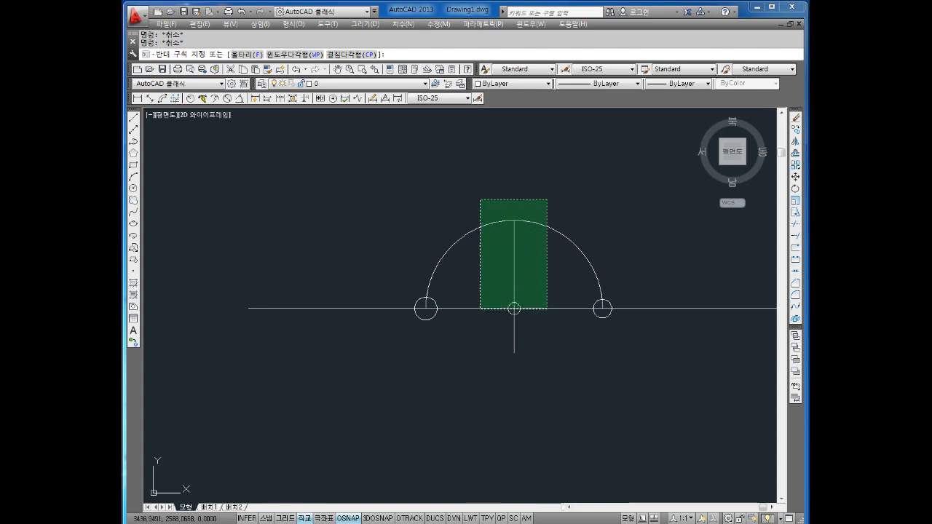
left_click(463, 330)
key("Delete")
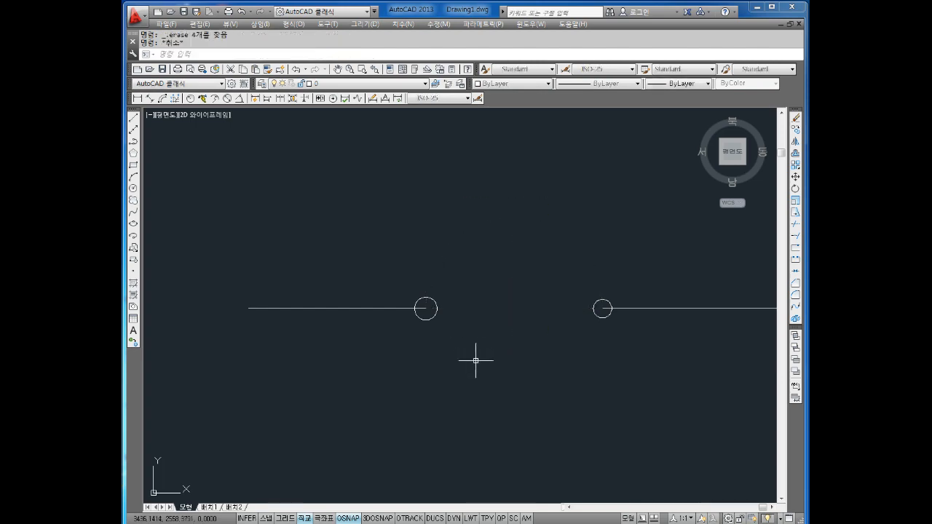
Erase the two small marker circles at the inner ends of the horizontal lines
left_click(429, 327)
left_click(426, 319)
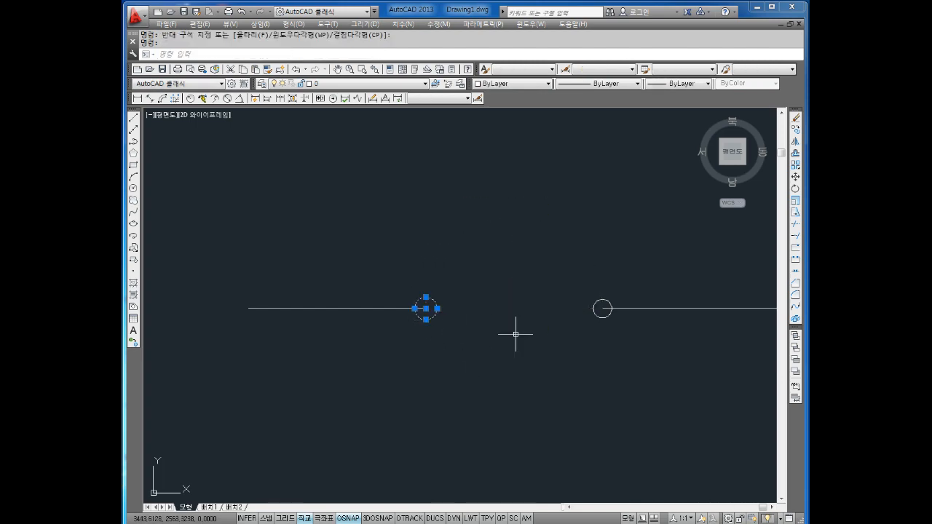
key("Delete")
left_click(604, 318)
key("Delete")
key("Escape")
key("Escape")
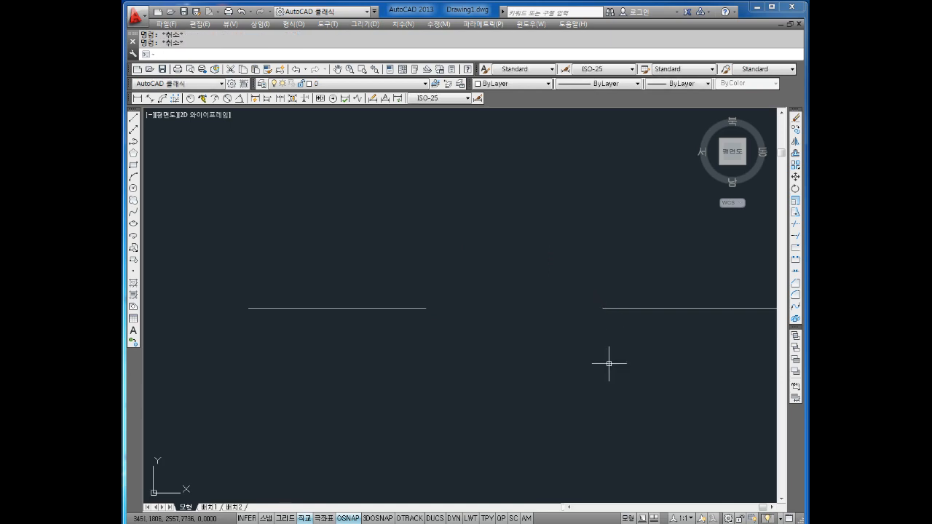
Draw a three-point circle of about 24.09 radius through both lines' inner endpoints, with most of the circle below the lines
type("c")
key("Return")
type("3p")
key("Return")
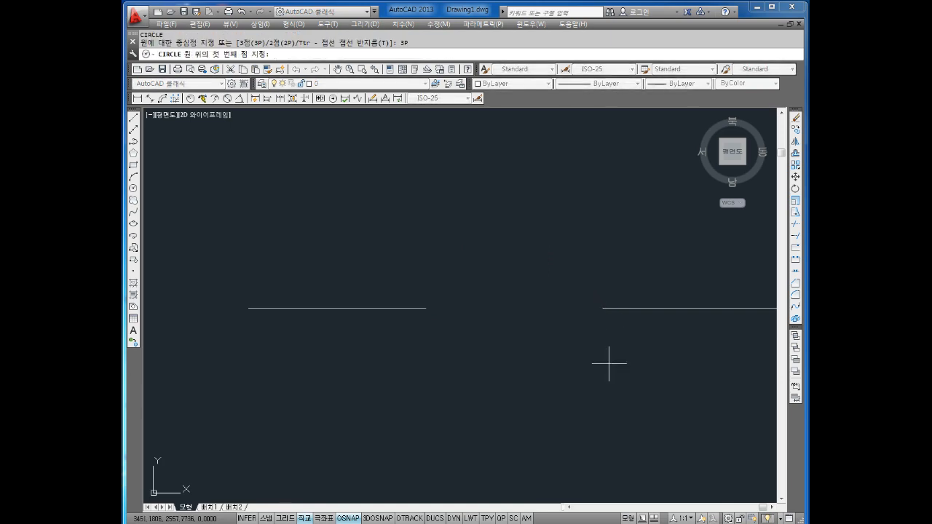
left_click(424, 309)
left_click(601, 308)
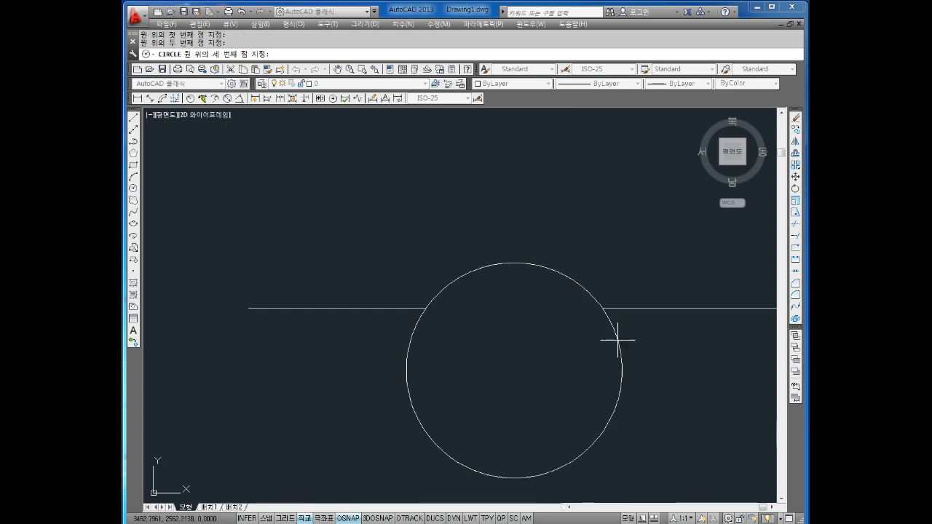
left_click(636, 377)
key("Escape")
key("Escape")
Trim away the part of the circle below the lines, leaving a shallow arc between their inner endpoints
middle_click_drag(565, 376, 549, 361)
type("TR")
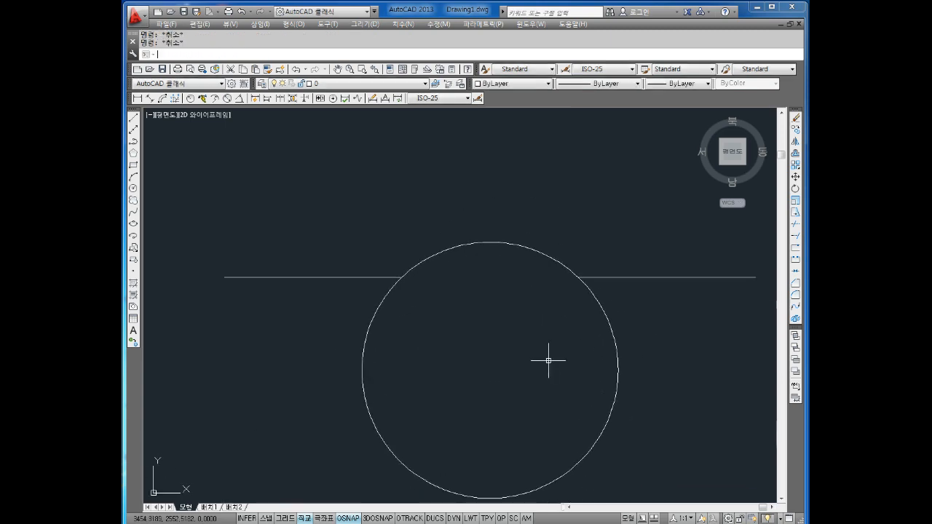
key("Return")
key("Return")
left_click(670, 362)
left_click(337, 463)
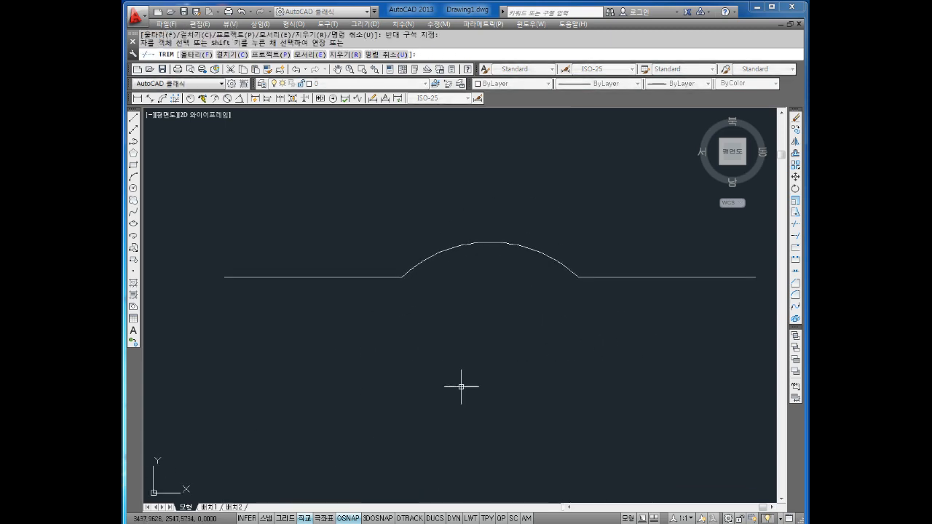
key("Escape")
key("Escape")
Mark the arc's right and left endpoints with small circles of about 1.53 and 1.85 radius
scroll(467, 368, "down", 1)
scroll(483, 355, "up", 3)
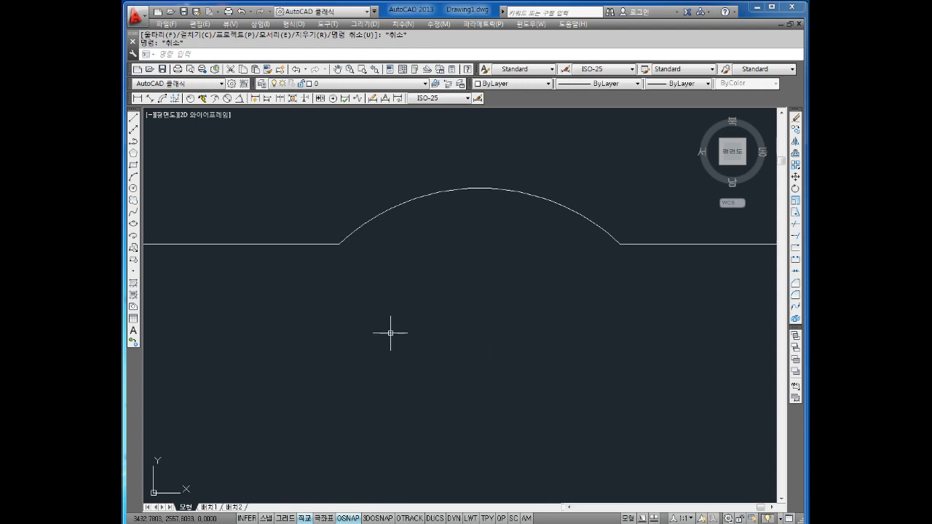
left_click(567, 165)
left_click(502, 235)
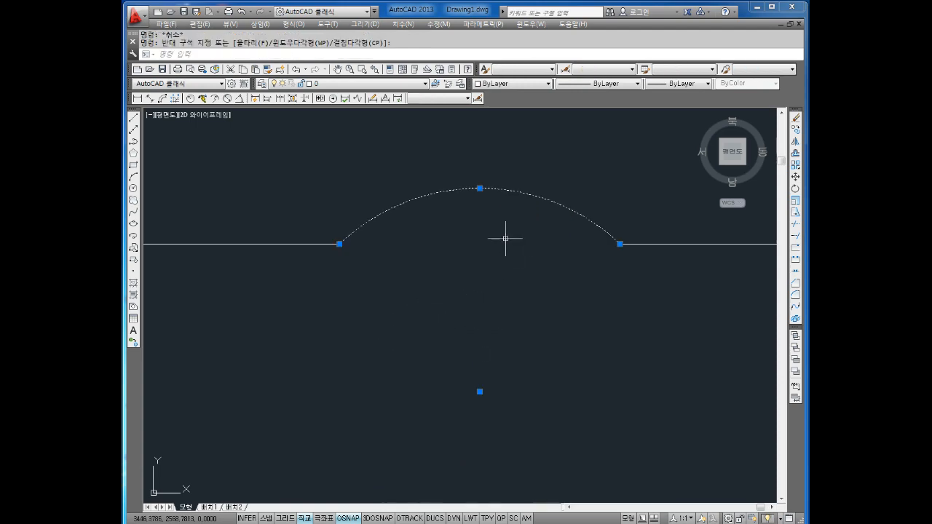
key("Escape")
key("Escape")
type("c")
key("Return")
left_click(619, 244)
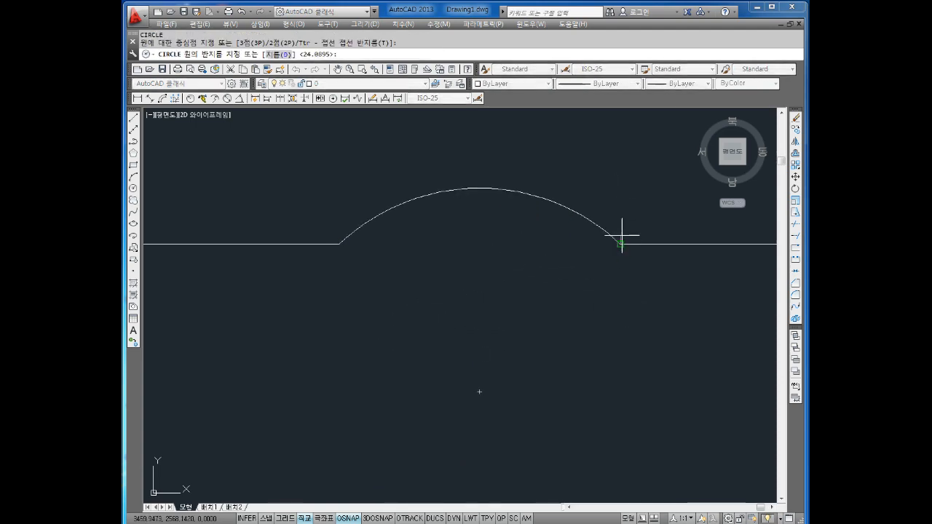
left_click(623, 232)
key("Return")
left_click(340, 244)
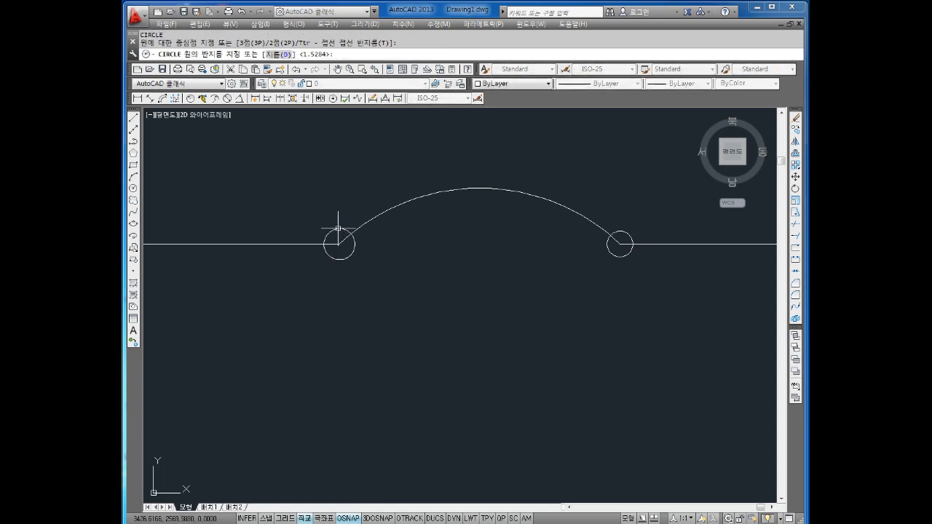
left_click(334, 229)
Mark the arc's centre point below the lines with a small circle
left_click(537, 167)
left_click(504, 220)
key("Return")
key("Return")
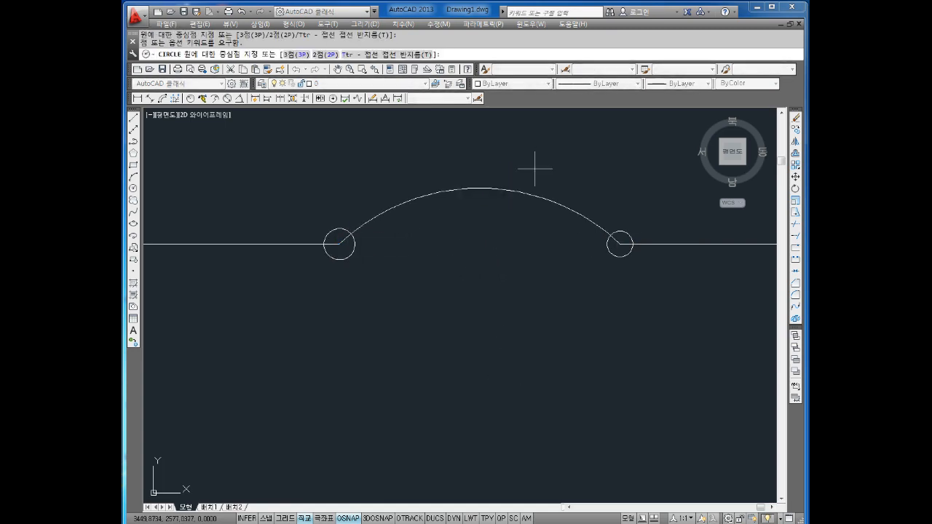
left_click(480, 390)
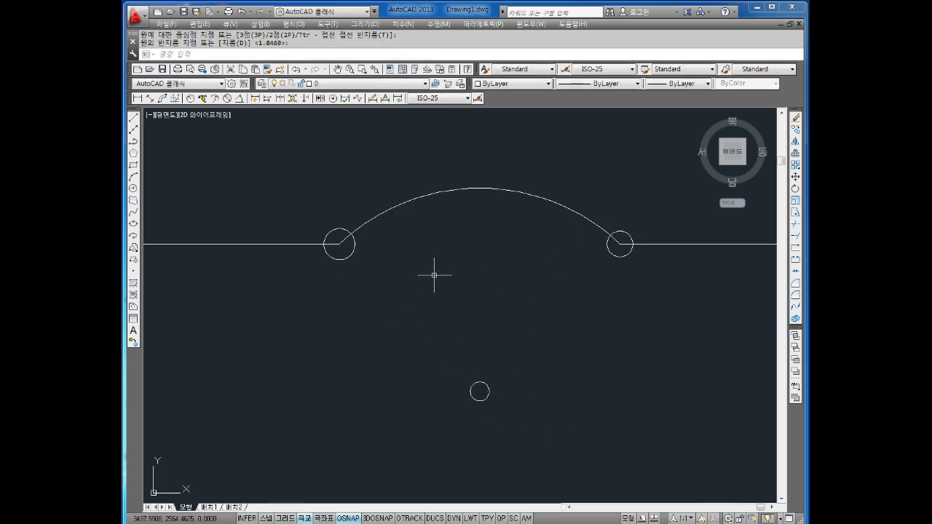
scroll(436, 275, "down", 2)
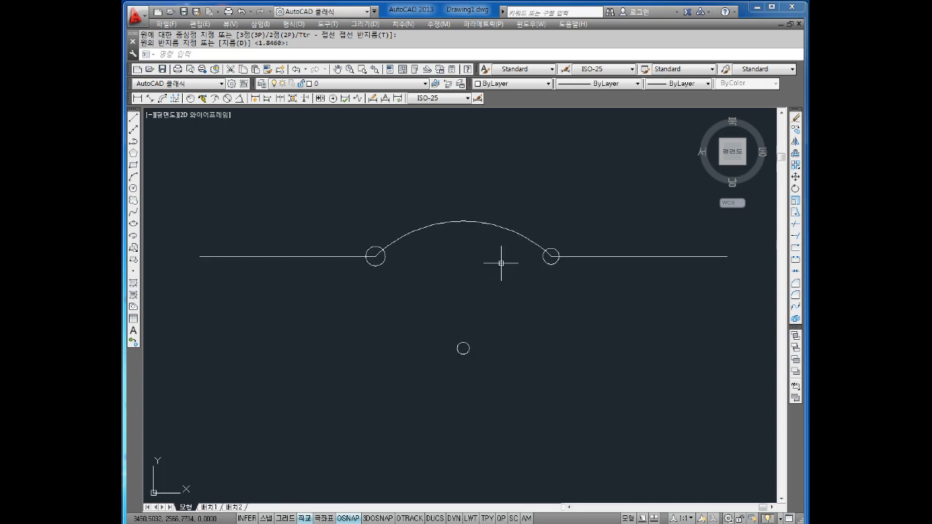
key("Escape")
key("Escape")
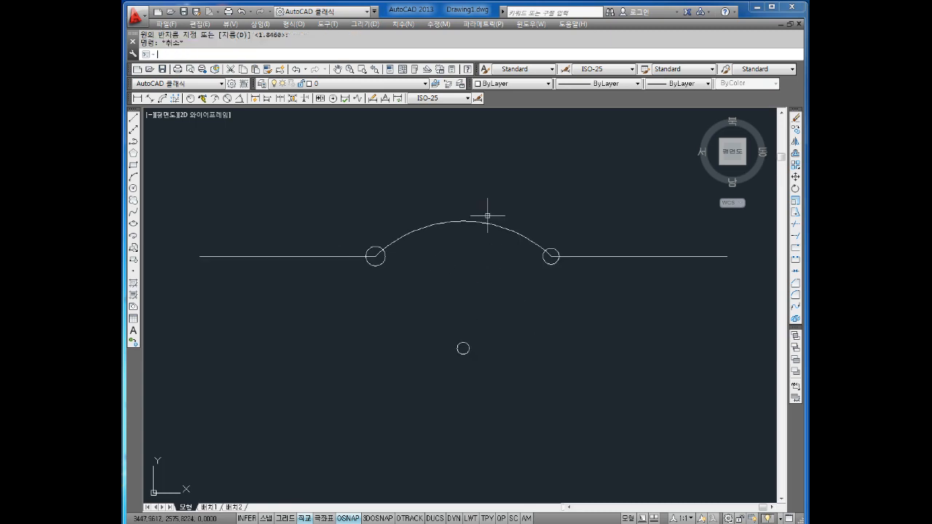
Add a radius dimension to the arc, with its text placed above the curve
left_click(202, 98)
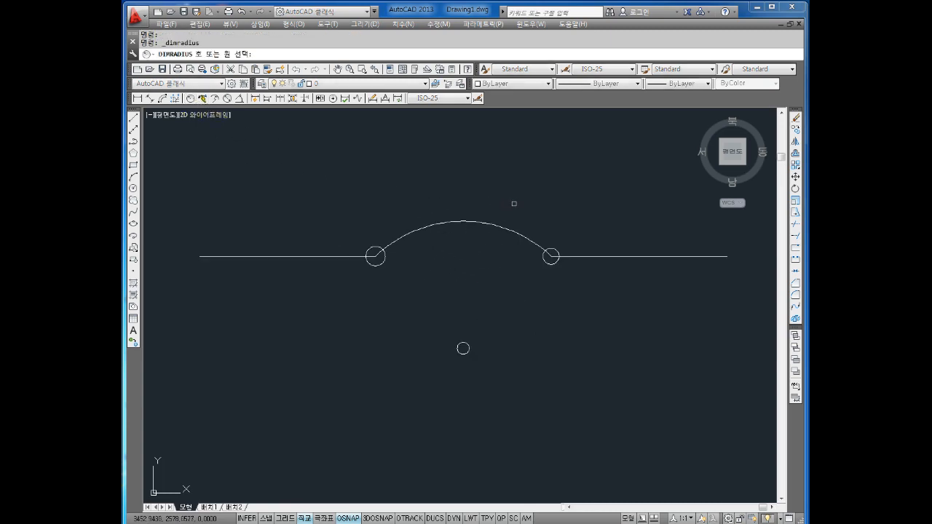
left_click(500, 223)
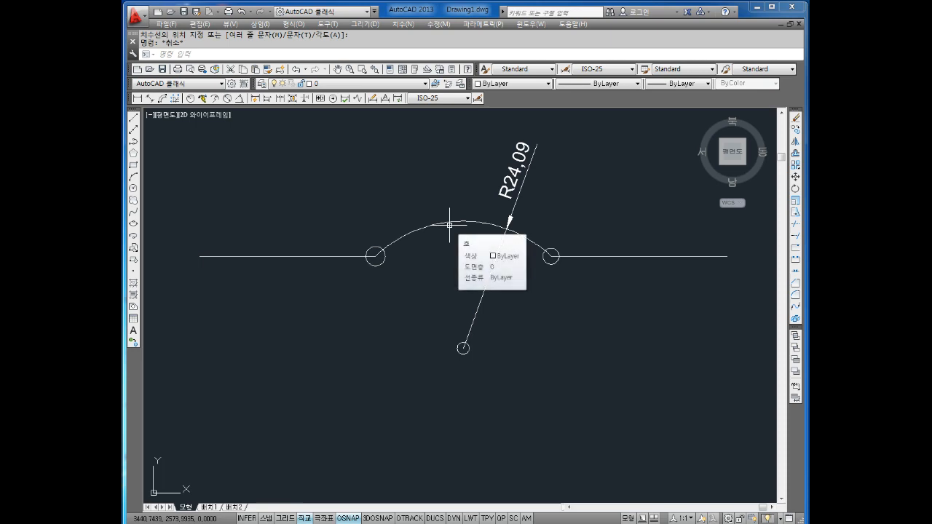
key("Escape")
Erase the radius dimension, the arc and its three marker circles, leaving only the two horizontal lines
left_click(576, 141)
left_click(462, 222)
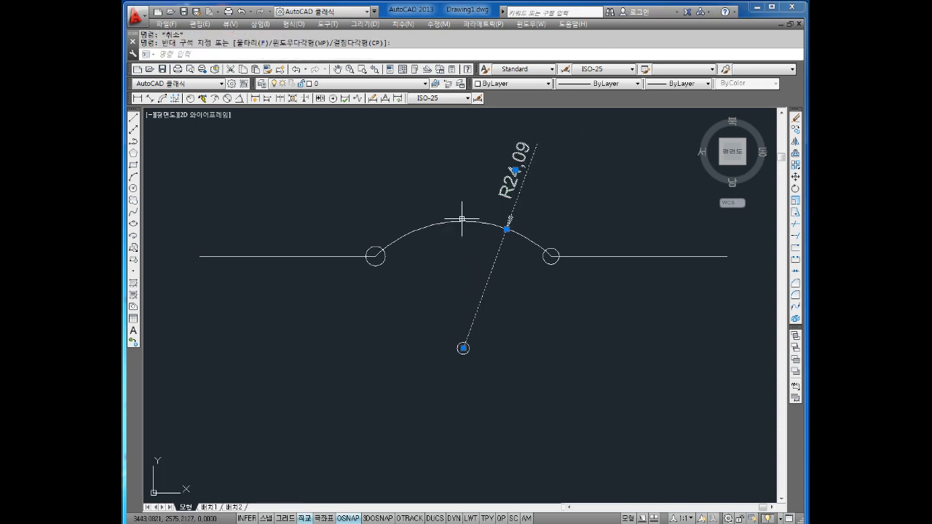
key("Delete")
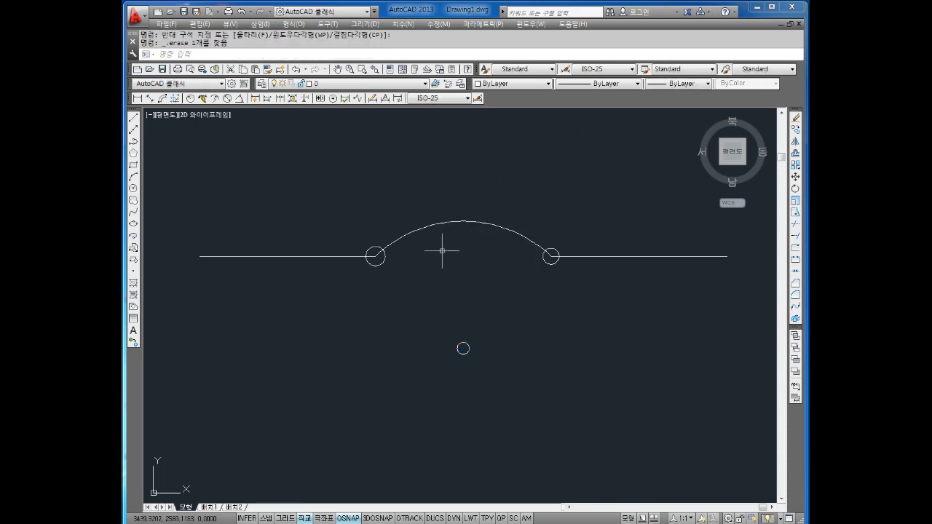
left_click(474, 188)
left_click(461, 244)
key("Delete")
left_click(385, 254)
key("Delete")
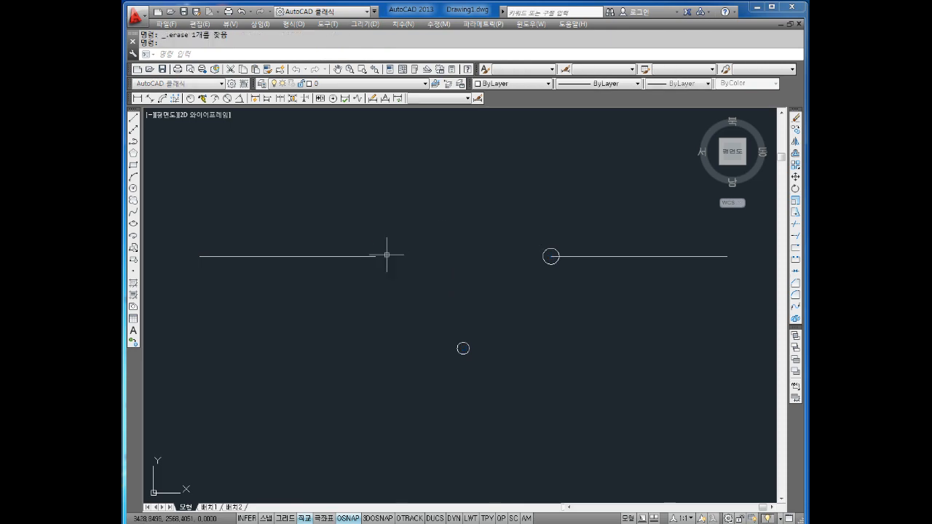
left_click(551, 260)
left_click(510, 300)
key("Delete")
left_click(474, 338)
left_click(453, 362)
key("Delete")
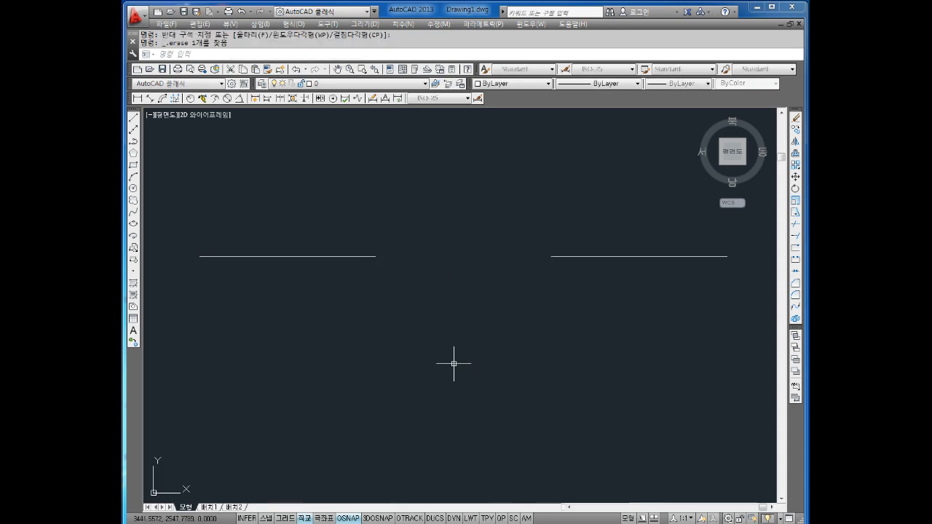
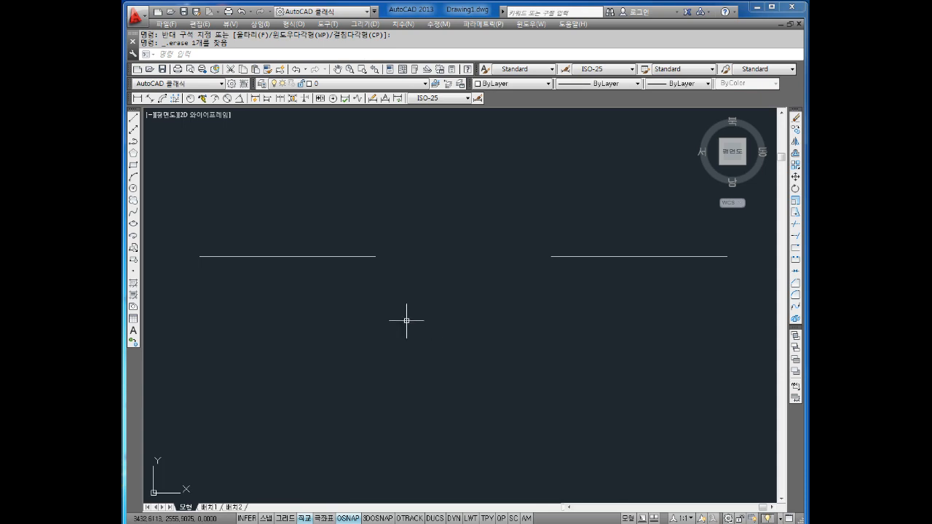
key("Escape")
key("Escape")
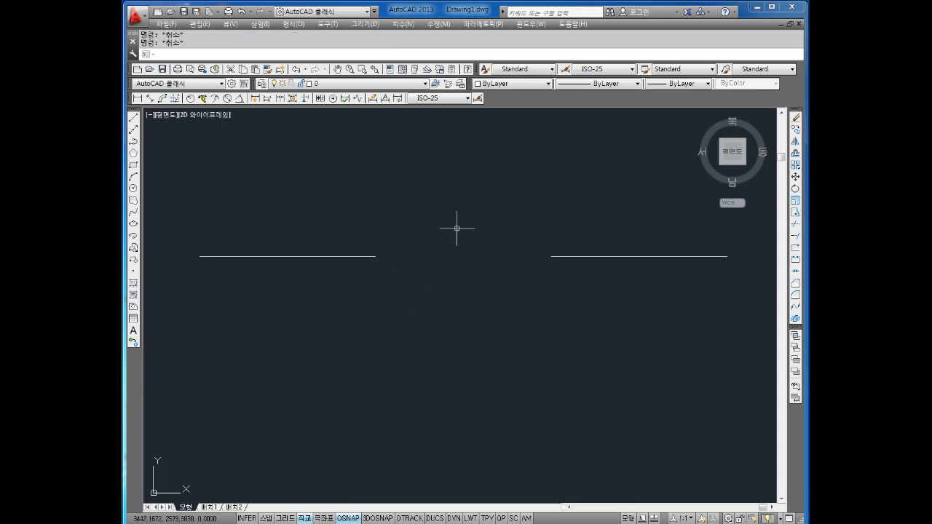
type("a")
key("Return")
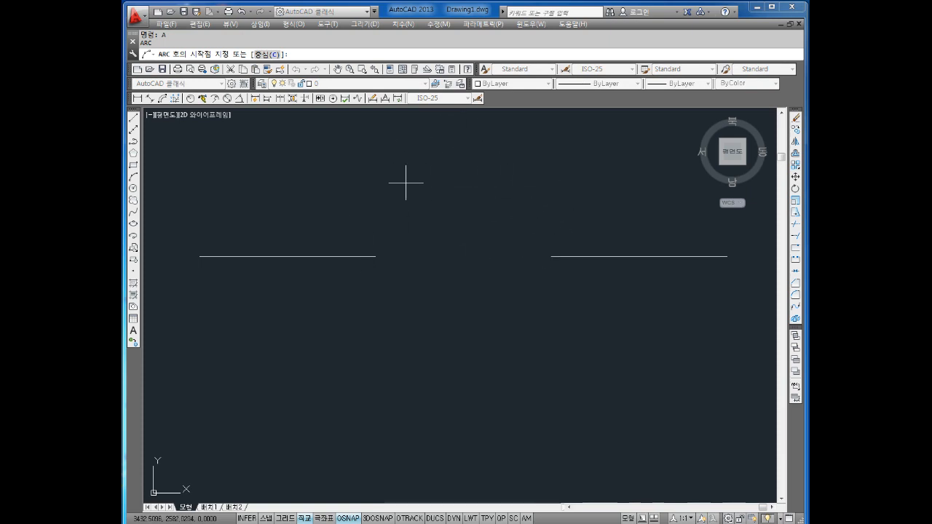
left_click(548, 256)
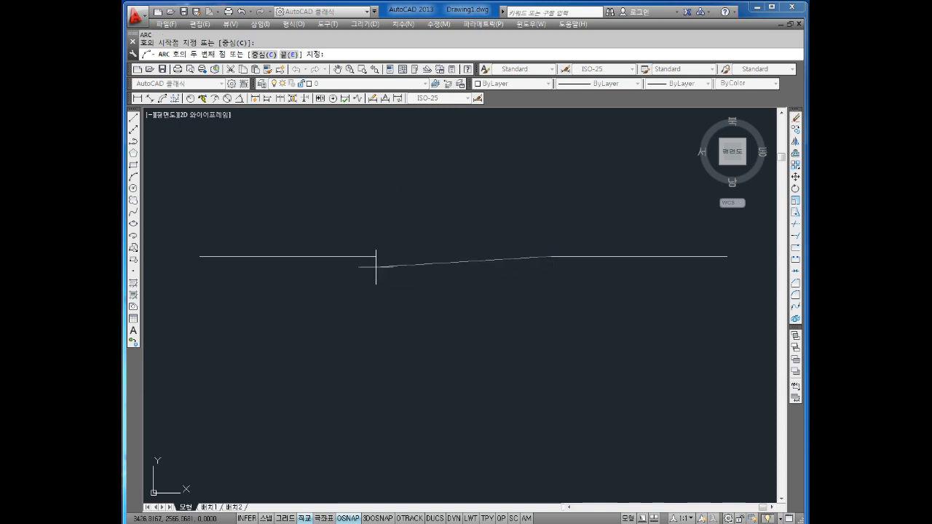
key("Escape")
key("Escape")
key("Escape")
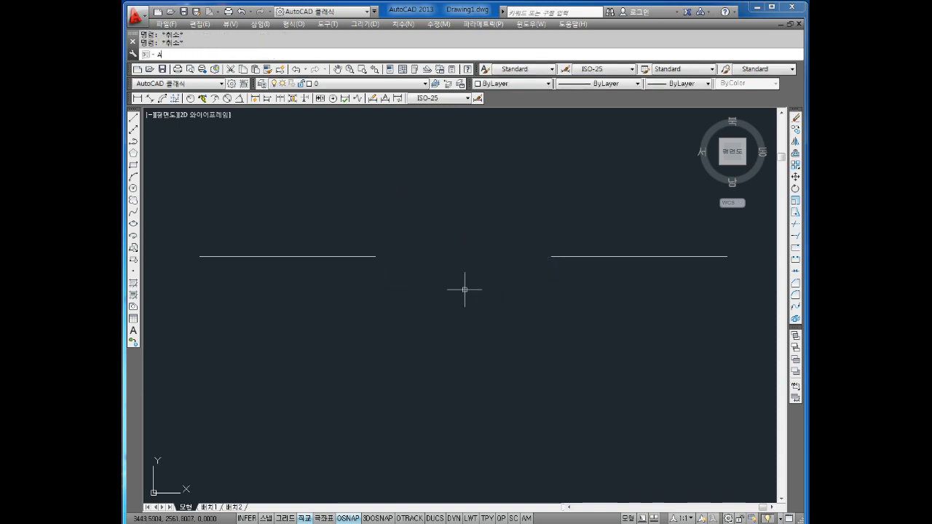
type("A")
key("Return")
left_click(375, 256)
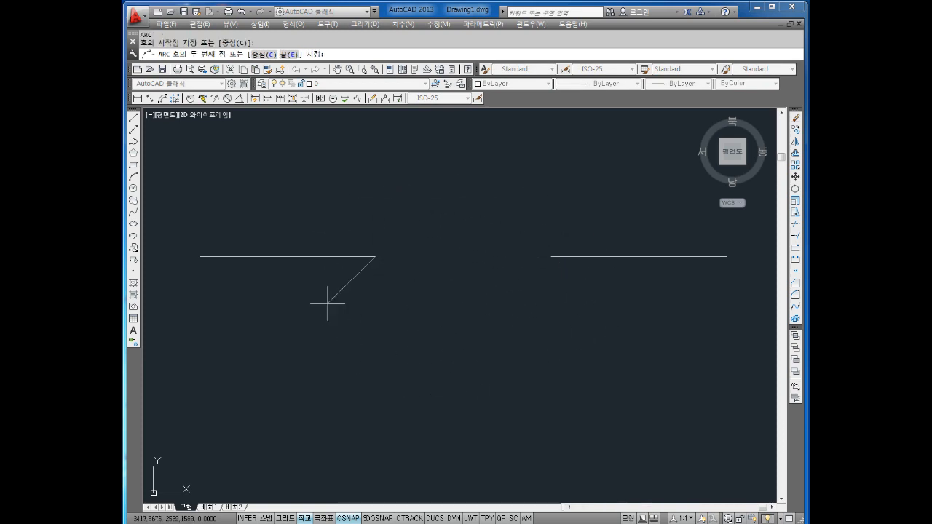
key("Escape")
key("Escape")
key("Escape")
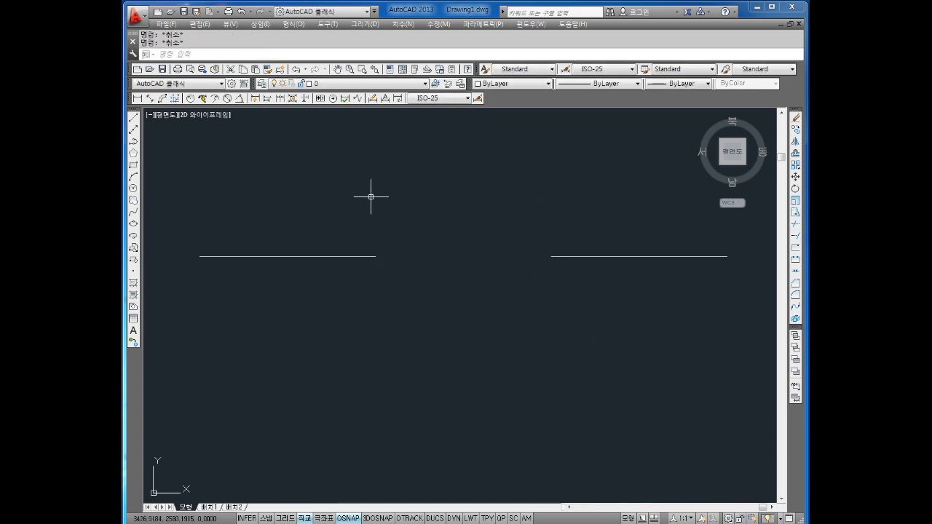
Draw an arc from the right line's inner endpoint to the left line's inner endpoint using the End and Radius options with radius 60
type("A")
key("Return")
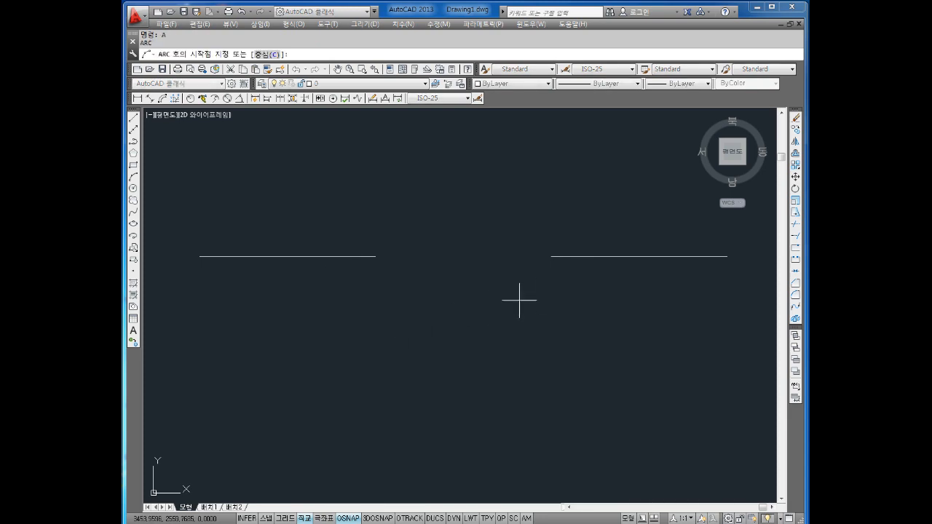
left_click(551, 256)
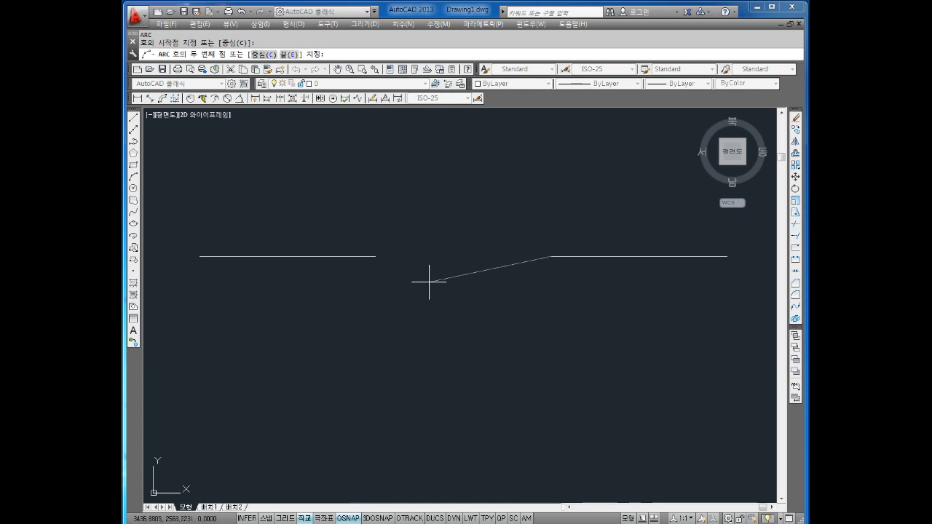
key("Return")
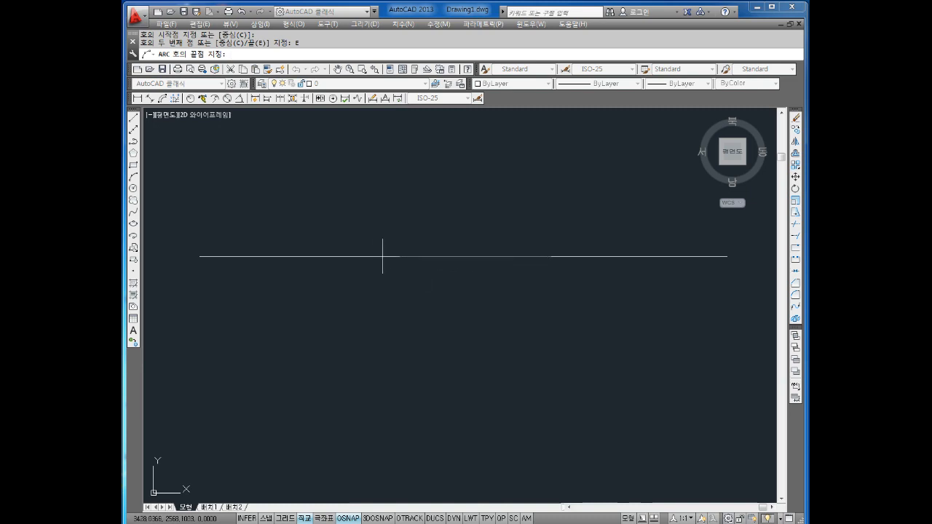
left_click(375, 255)
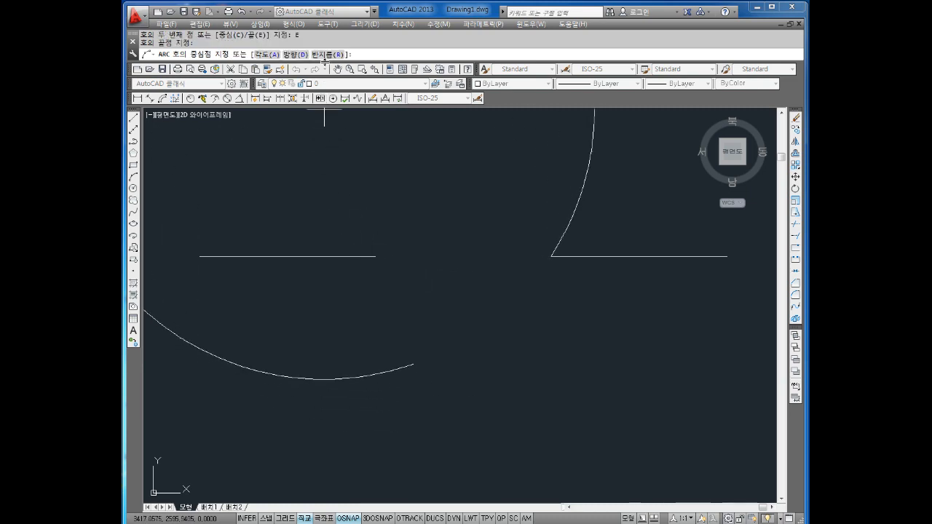
type("R")
key("Return")
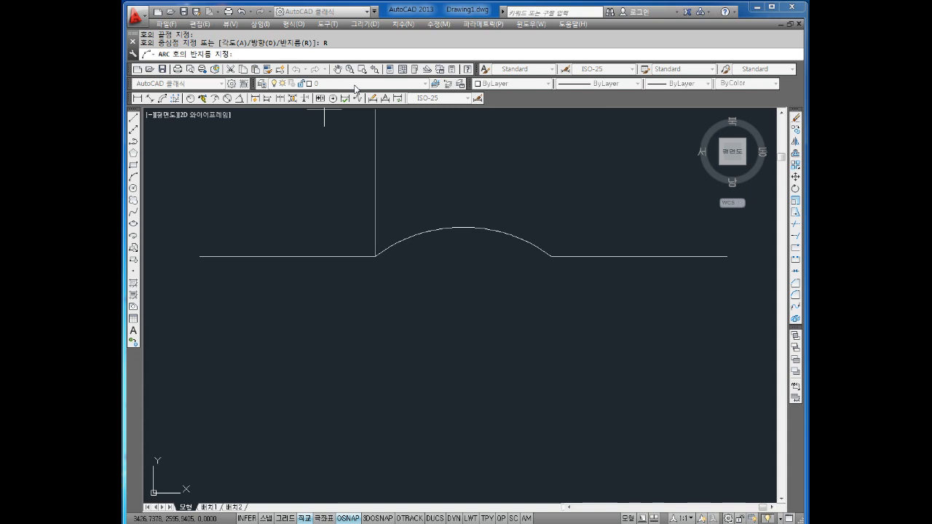
type("60")
key("Return")
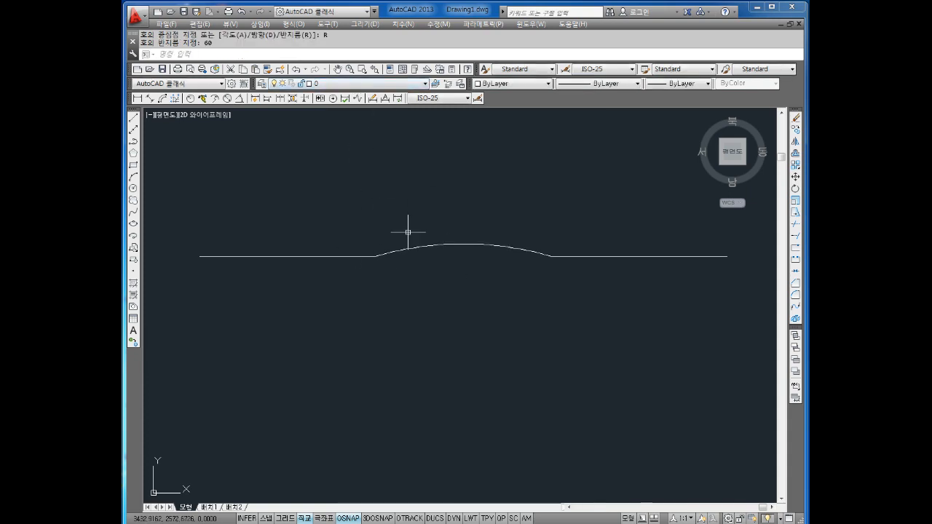
key("Escape")
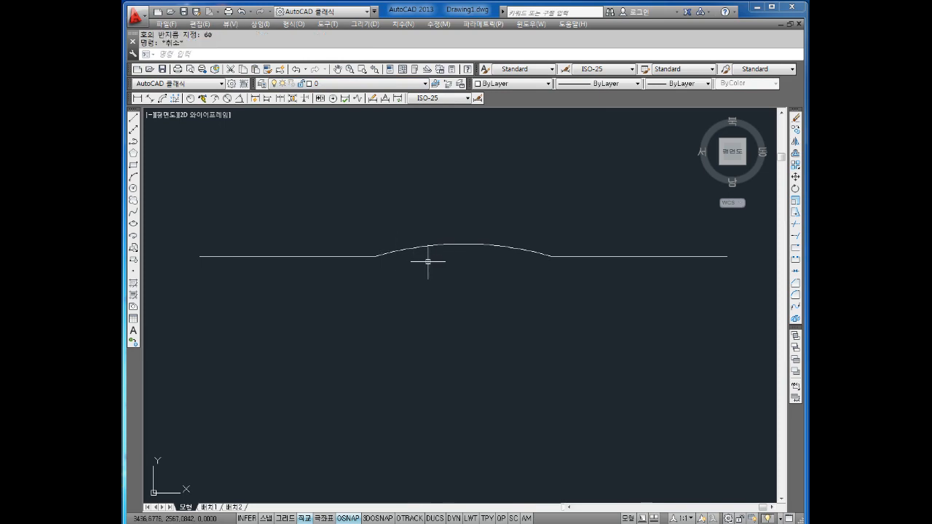
key("Escape")
Draw an arc from the left line's inner endpoint to the right line's inner endpoint using the End and Radius options with radius 60
type("a")
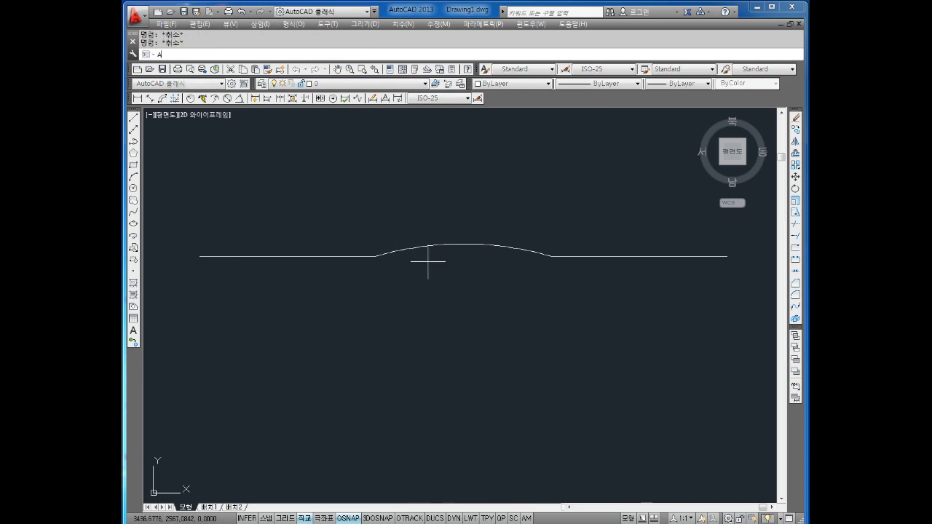
key("Return")
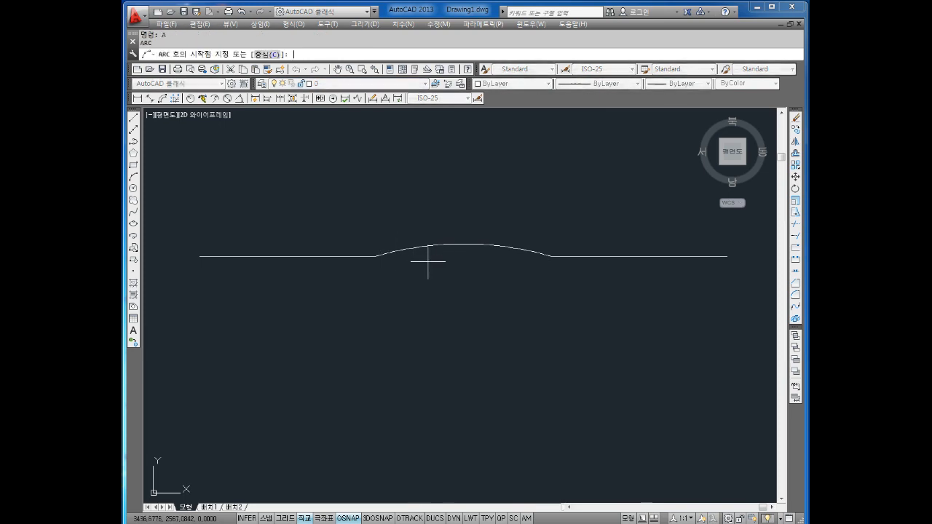
left_click(375, 255)
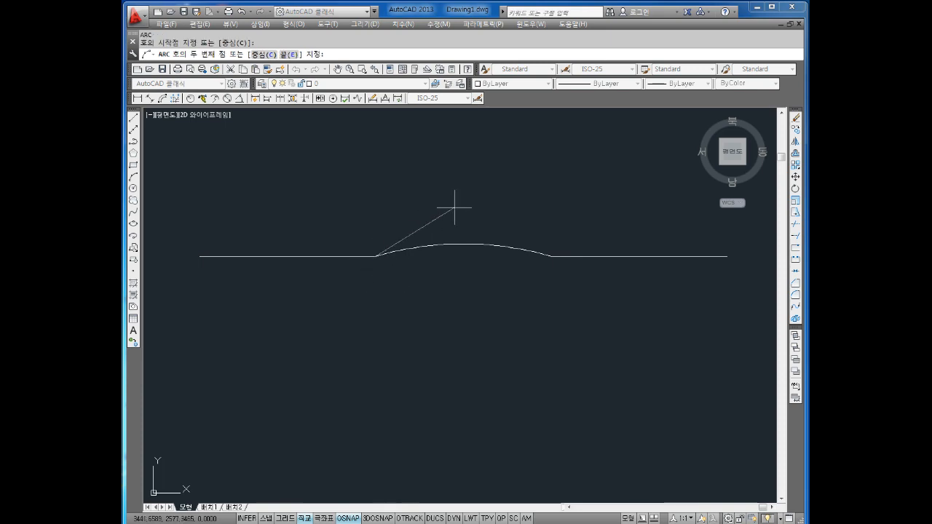
type("E")
key("Return")
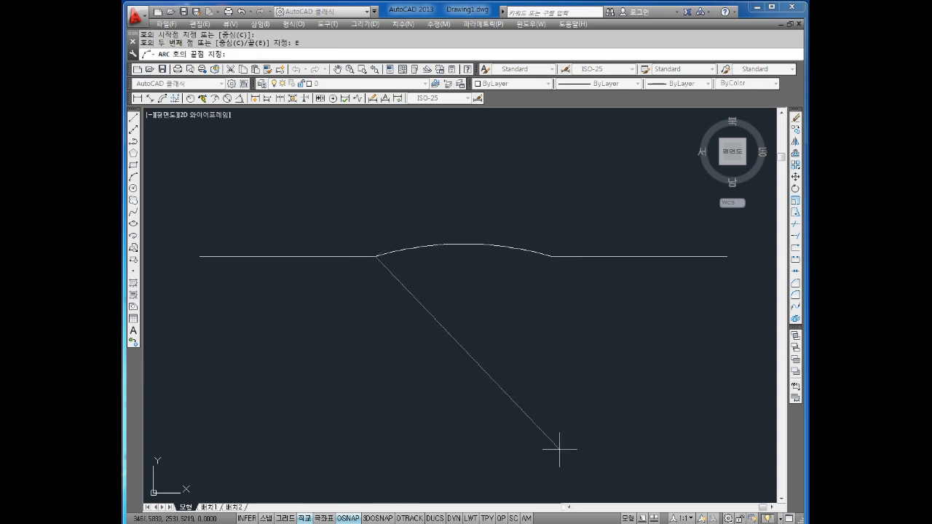
left_click(551, 256)
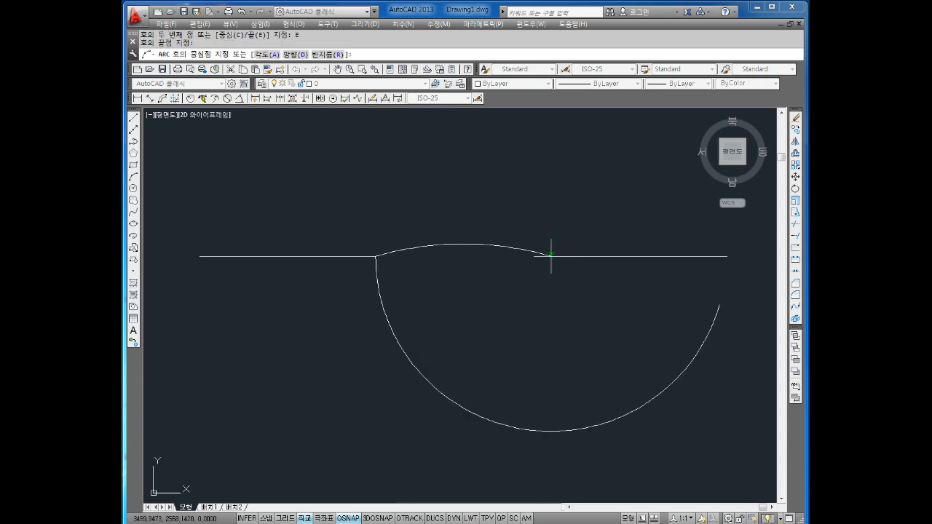
type("R")
key("Return")
type("60")
key("Return")
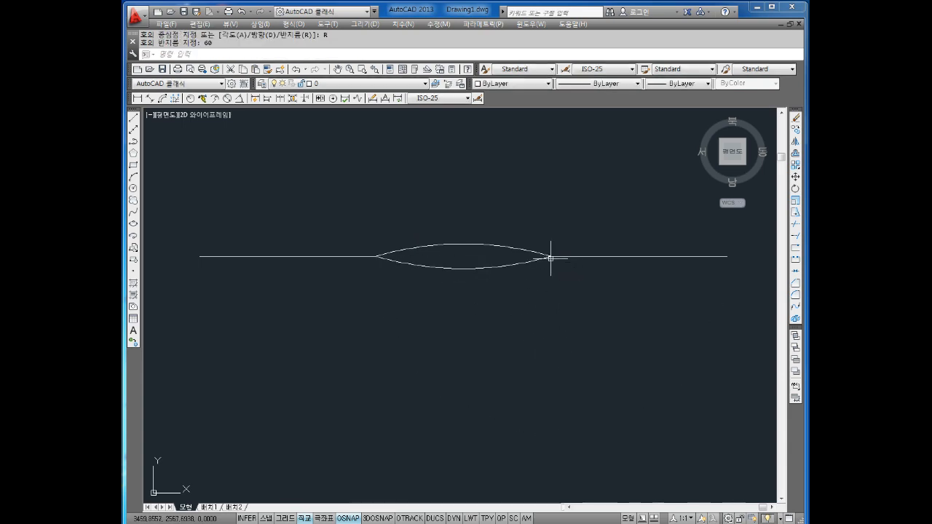
key("Escape")
key("Escape")
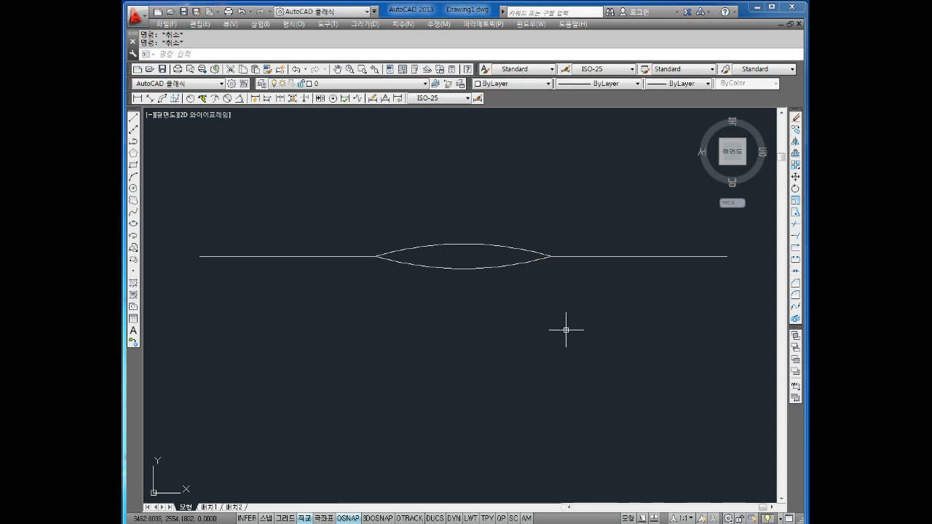
Copy the yellow "원호 A" text horizontally to the empty area above and right of the two lines
scroll(558, 330, "down", 3)
scroll(558, 330, "down", 4)
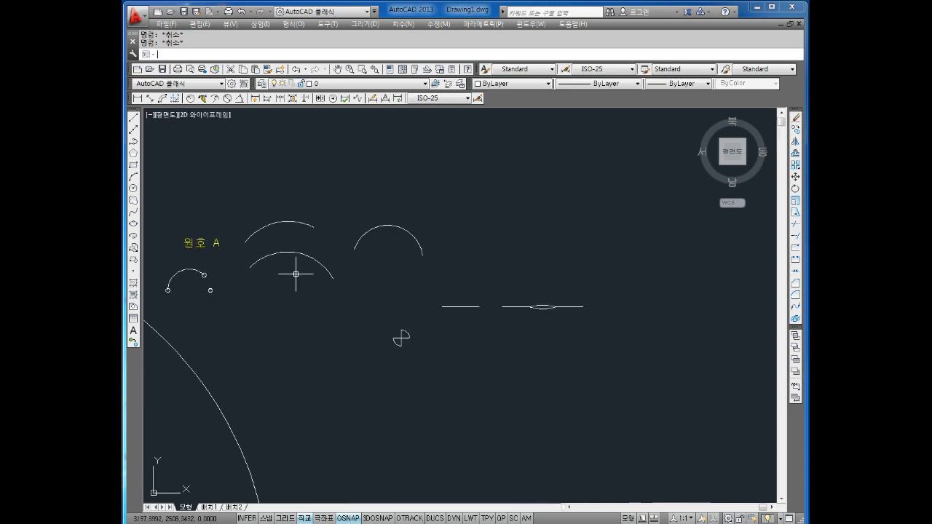
type("co")
key("Return")
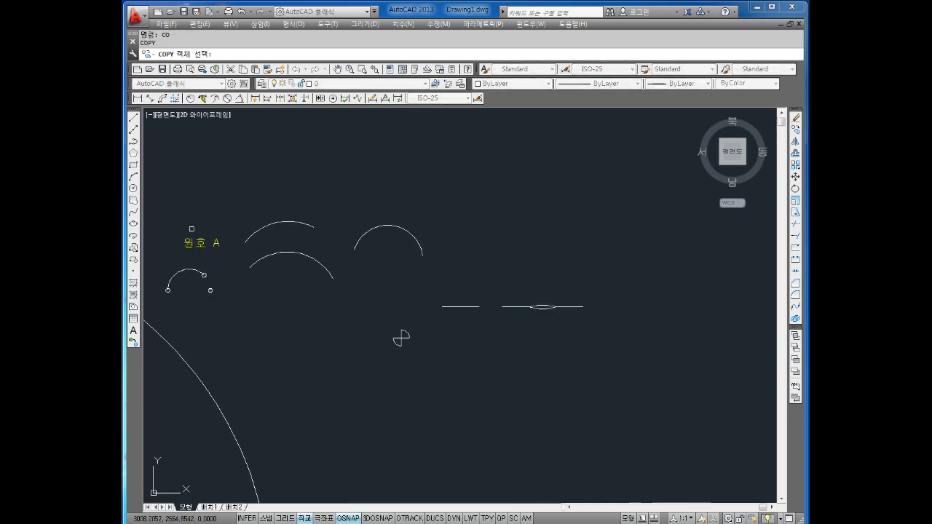
left_click(193, 242)
key("Return")
left_click(286, 222)
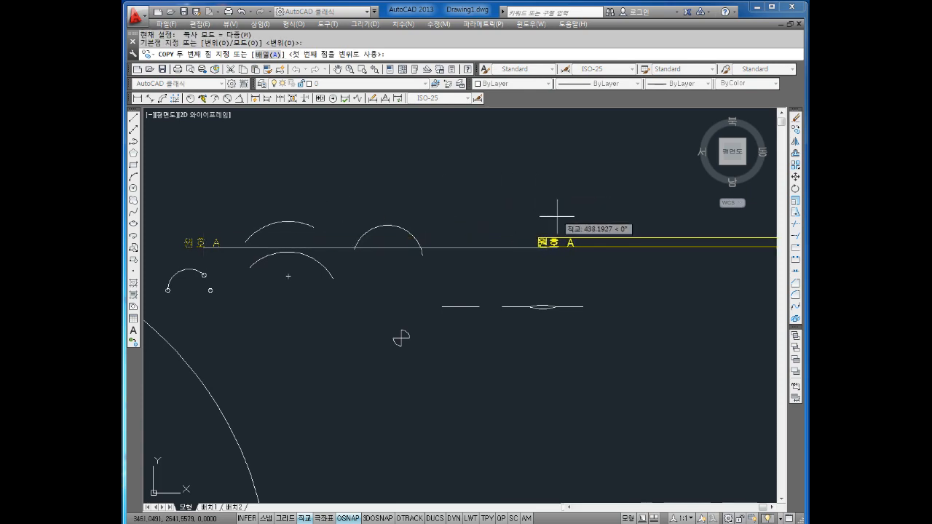
left_click(616, 245)
key("Escape")
Edit the copied "원호 A" text and add the line "A 엔터" beneath the heading, separated by a blank line
scroll(619, 248, "up", 4)
scroll(616, 255, "up", 2)
middle_click_drag(616, 255, 501, 224)
scroll(539, 231, "down", 2)
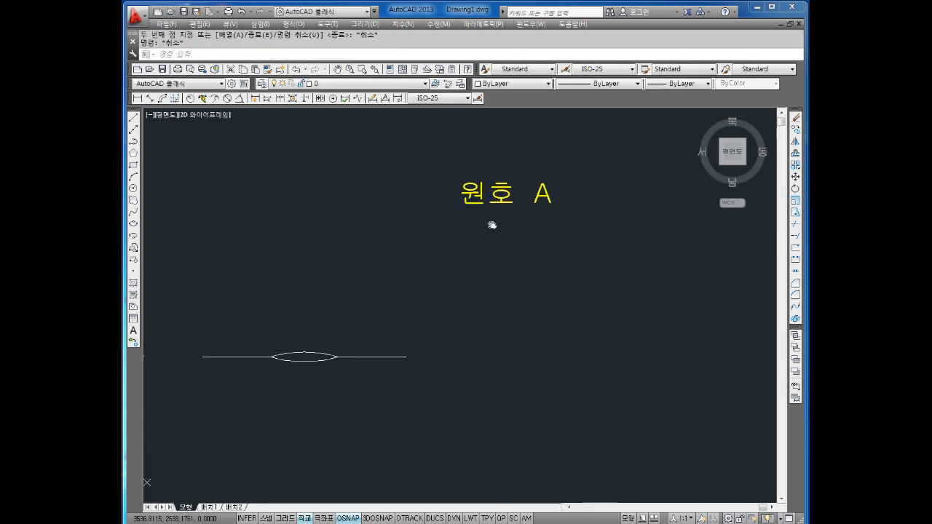
key("Escape")
left_click(510, 193)
double_click(511, 193)
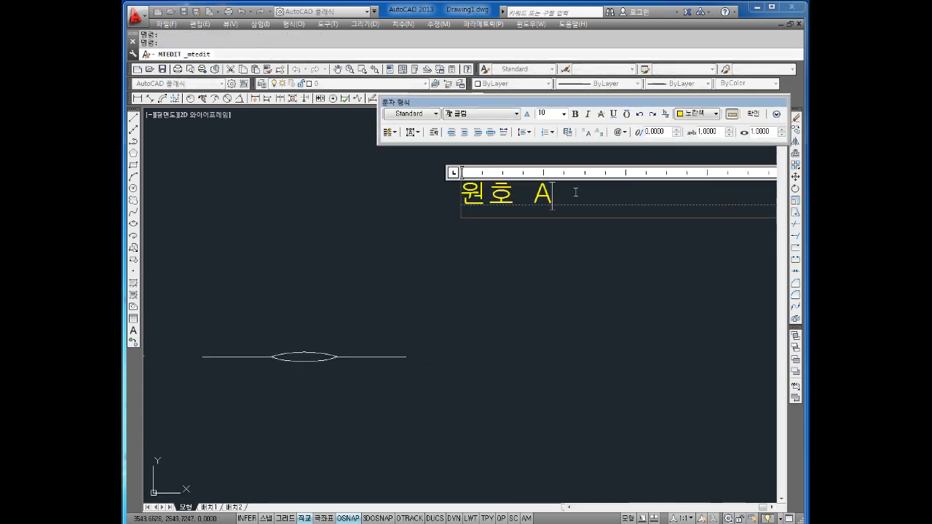
type("A")
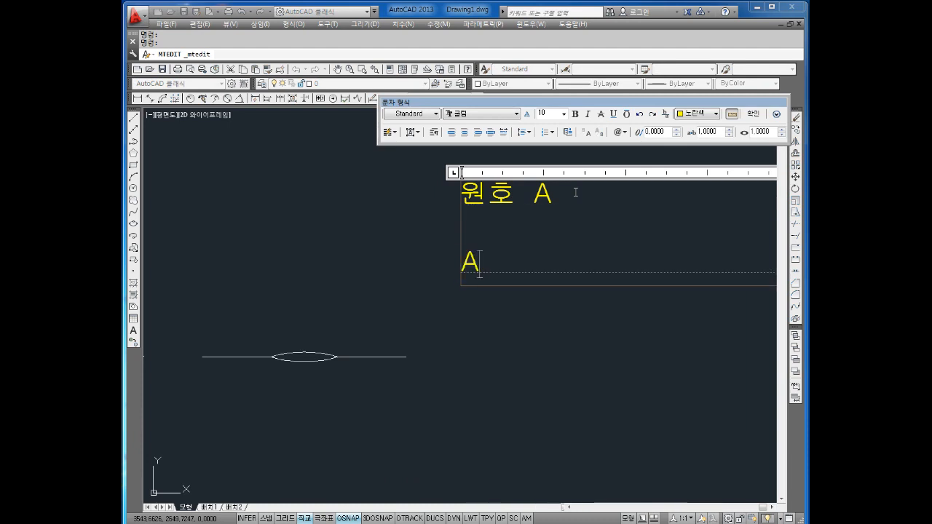
type(" 엔터")
key("Return")
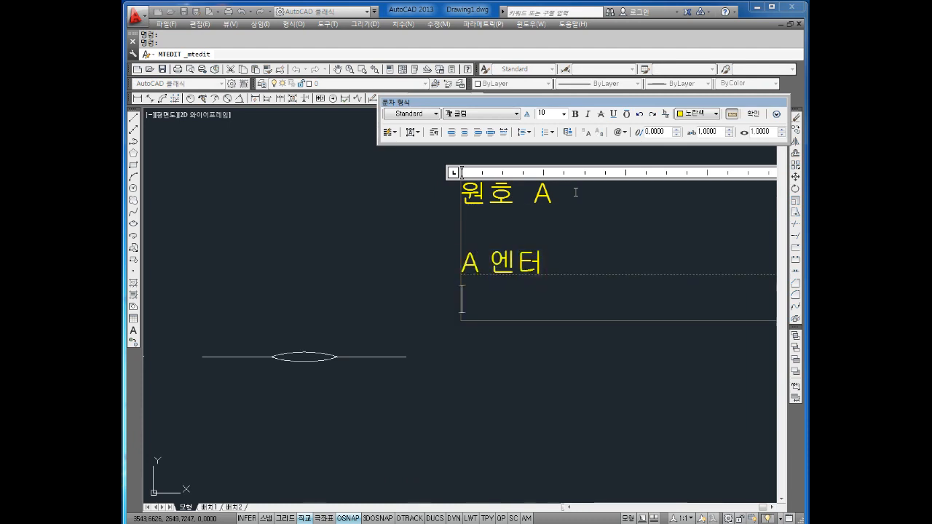
Add the line "시계, 반시계방향" below "A 엔터" in the note
type("시계ㅡ")
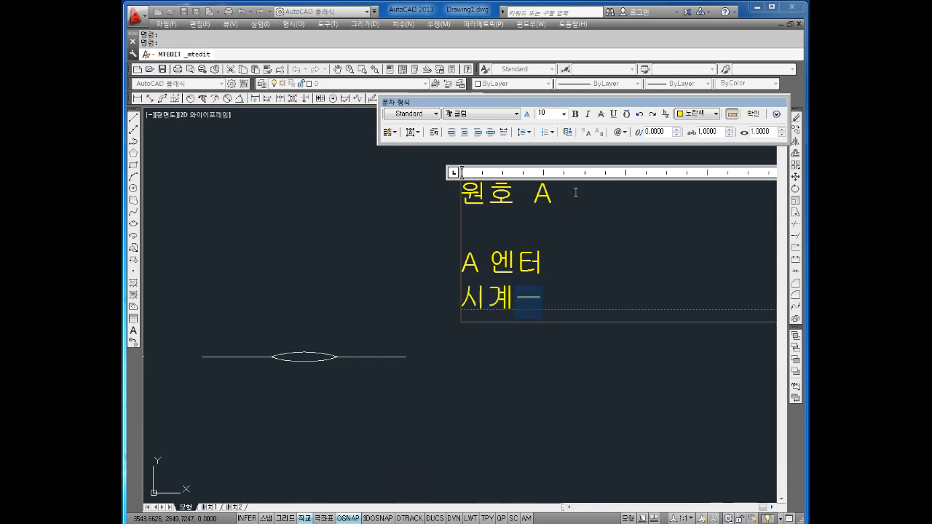
key("BackSpace")
type(", 반ㅅㅣ계방")
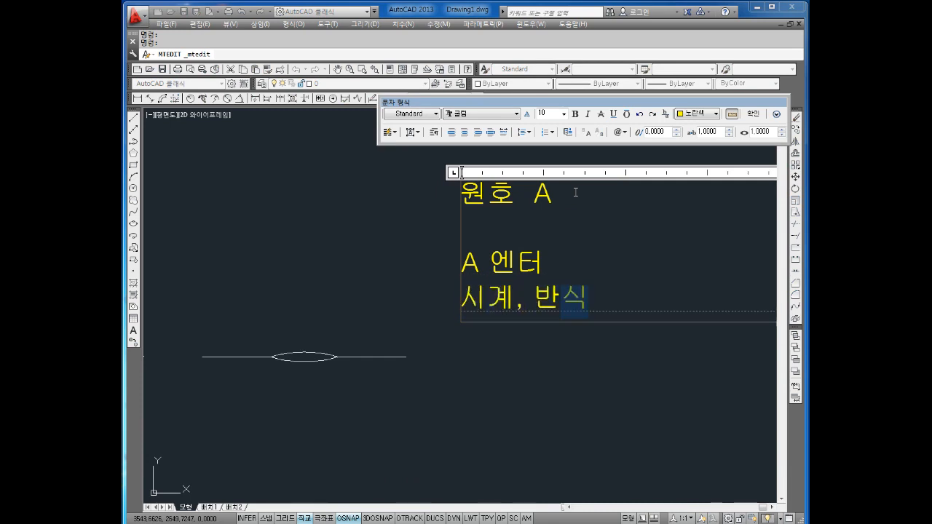
type("향")
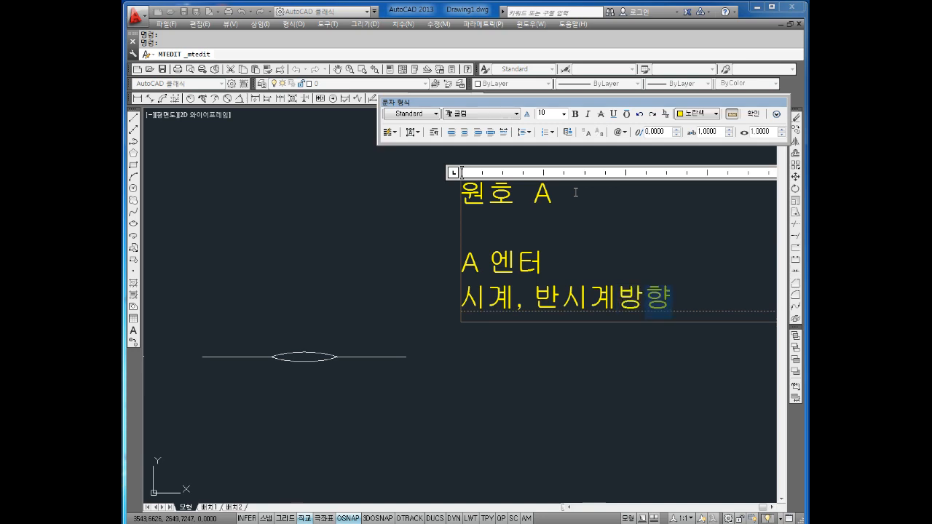
key("Return")
Add the line "차례되로 3점 클릭" to the note and finish editing the text
type("찰ㅖ")
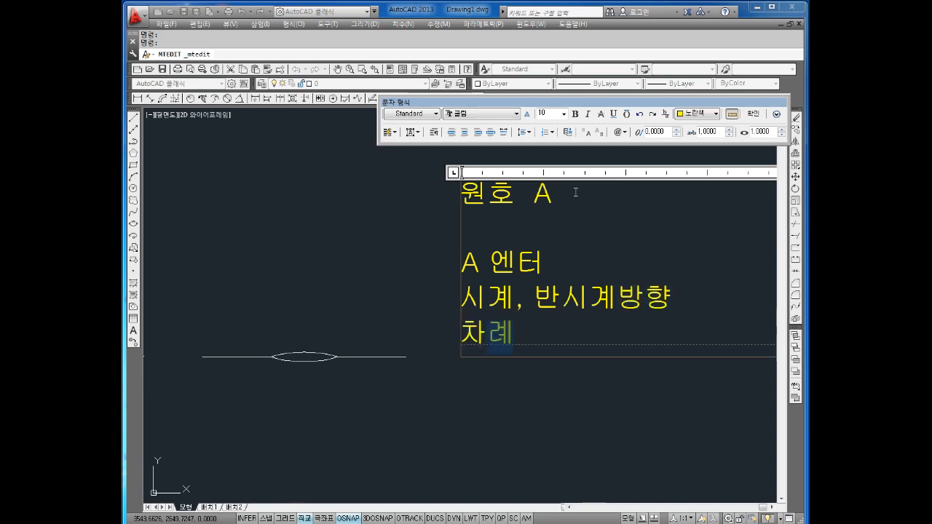
type("되로 3")
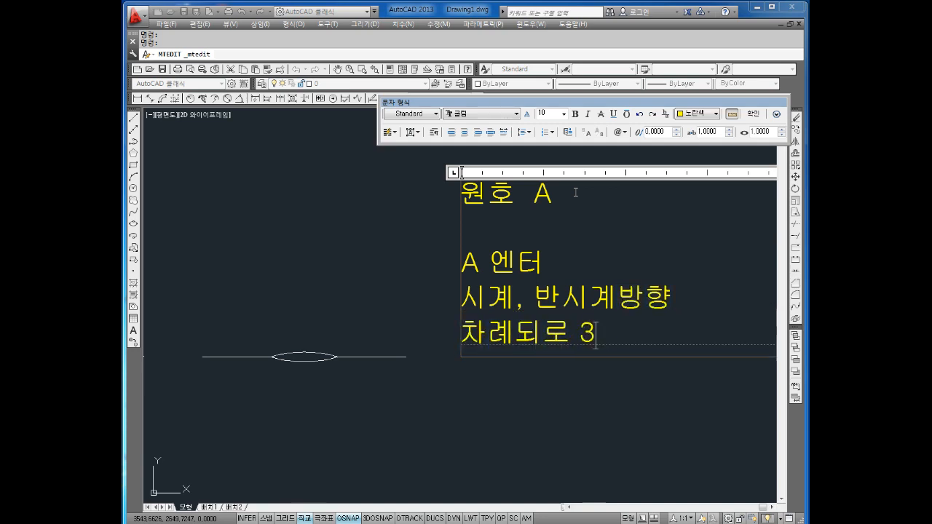
type("2점 클릭")
key("Return")
key("Return")
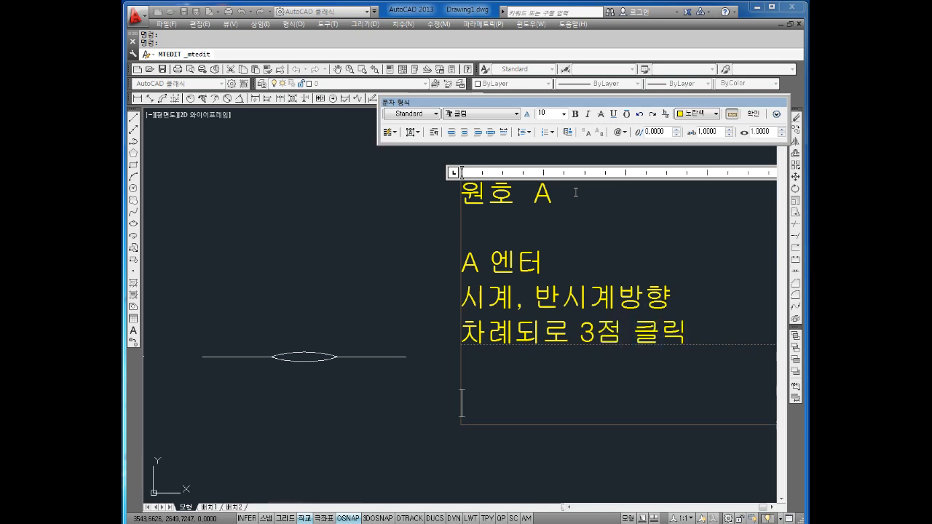
left_click(753, 114)
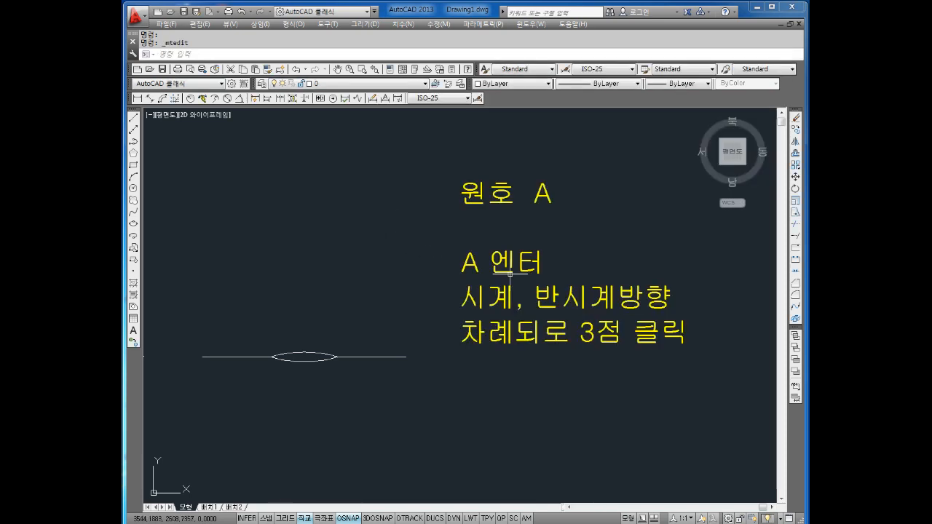
Reopen the arc note and add the lines "A엔터" and "C엔터" after a blank line at its end
scroll(510, 275, "down", 1)
middle_click_drag(510, 275, 468, 229)
scroll(531, 266, "down", 2)
scroll(527, 269, "up", 2)
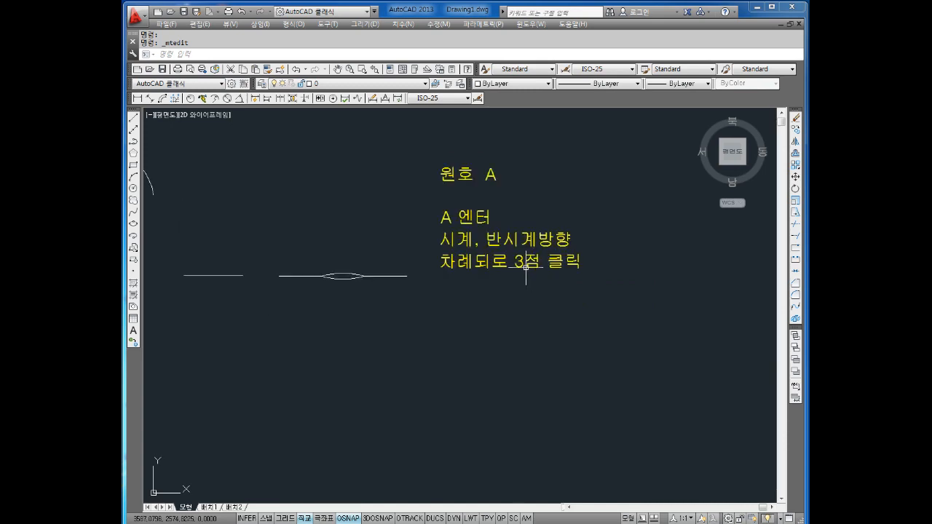
double_click(526, 269)
key("Return")
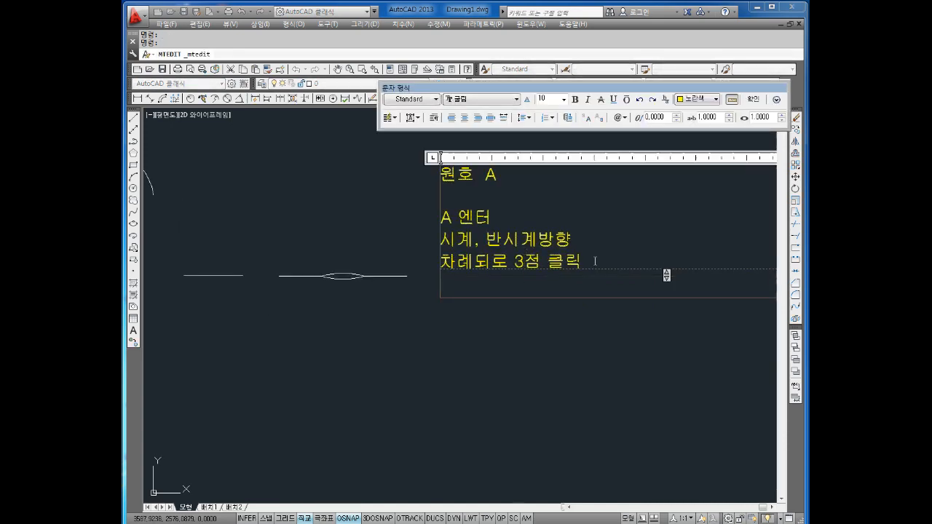
key("Return")
type("A엔터")
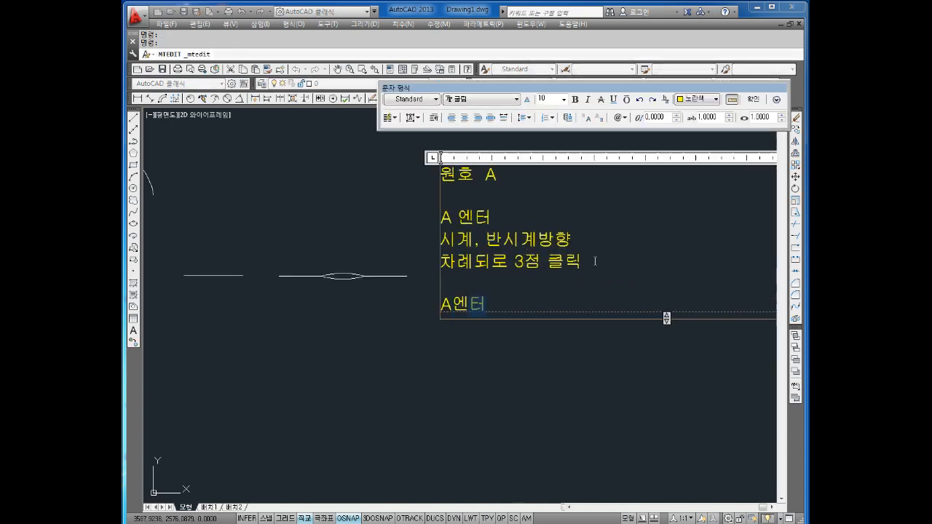
key("Return")
type("CDPS")
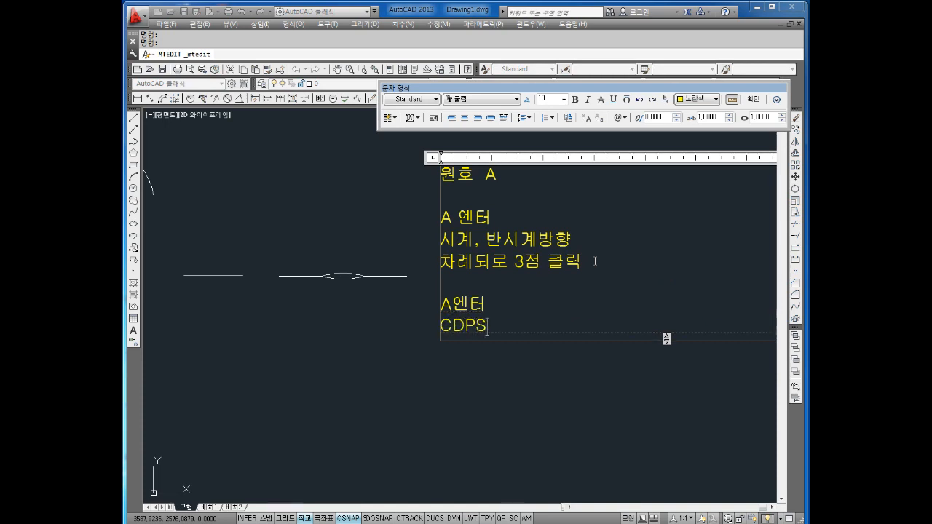
type("터")
key("Return")
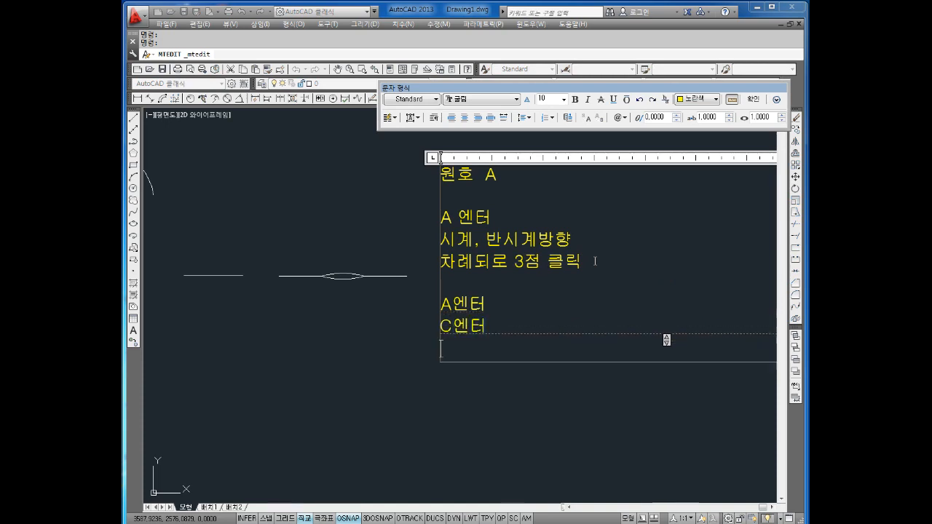
Add the line "중심점클릭" below "C엔터" in the note
type("WND")
key("BackSpace")
key("BackSpace")
key("BackSpace")
type("WND")
key("BackSpace")
key("BackSpace")
key("BackSpace")
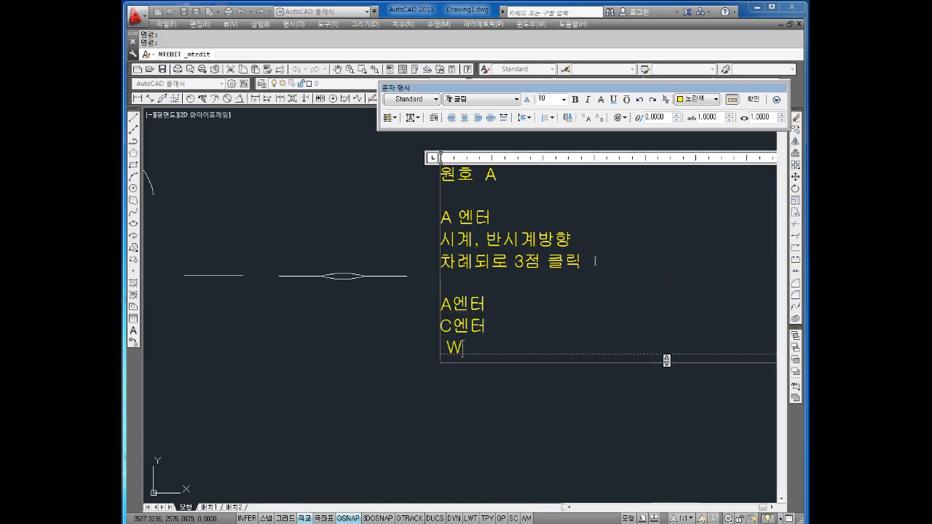
type("중심점클릭")
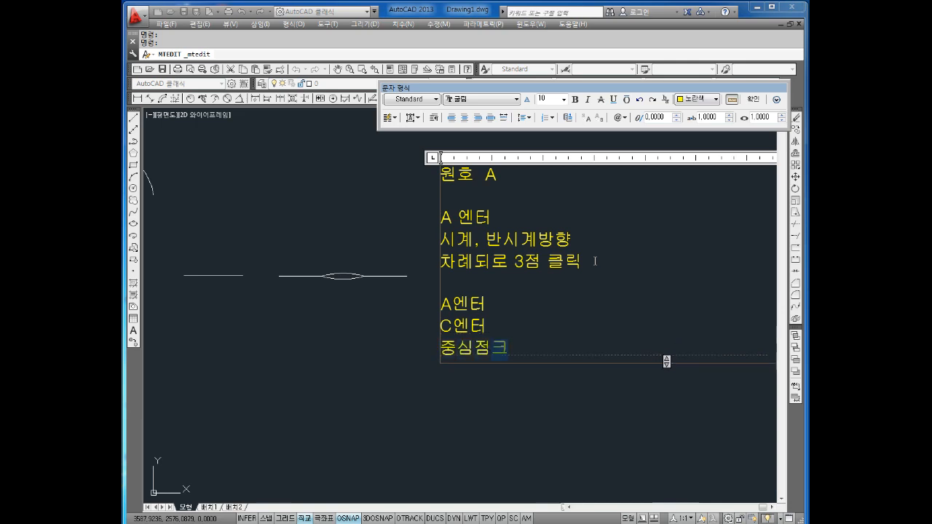
key("Return")
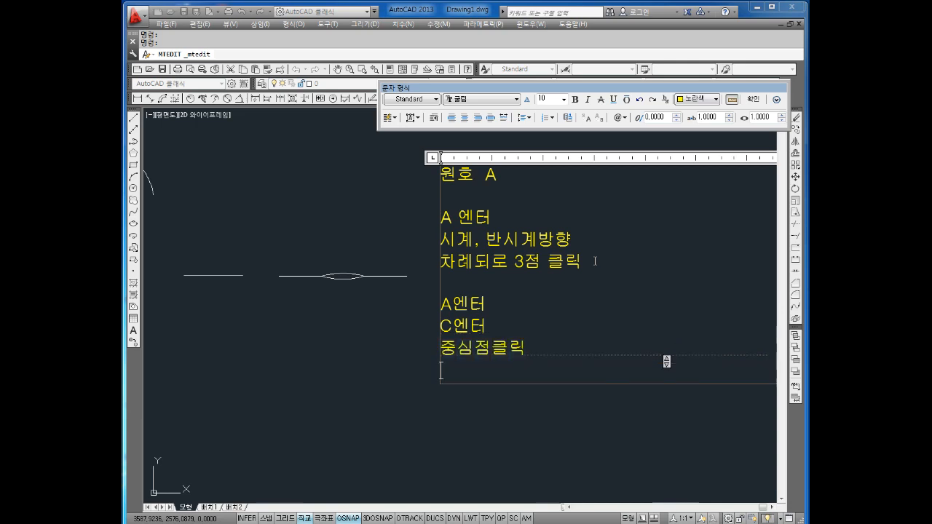
Add the line "시작점좌표 입력 (상대,상대극좌표)" below "중심점클릭" in the note
type("TLW")
key("BackSpace")
key("BackSpace")
key("BackSpace")
key("Hangul")
type("시작저")
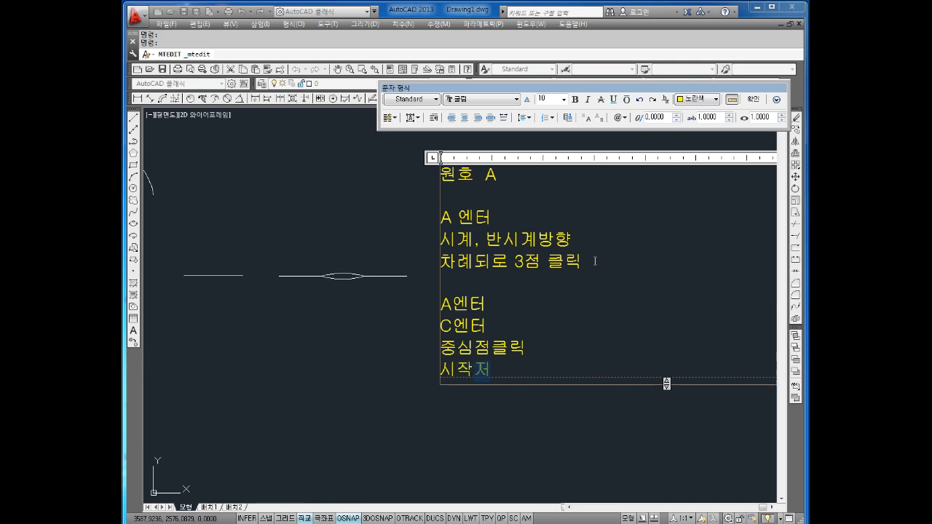
type("좌표 입력 ")
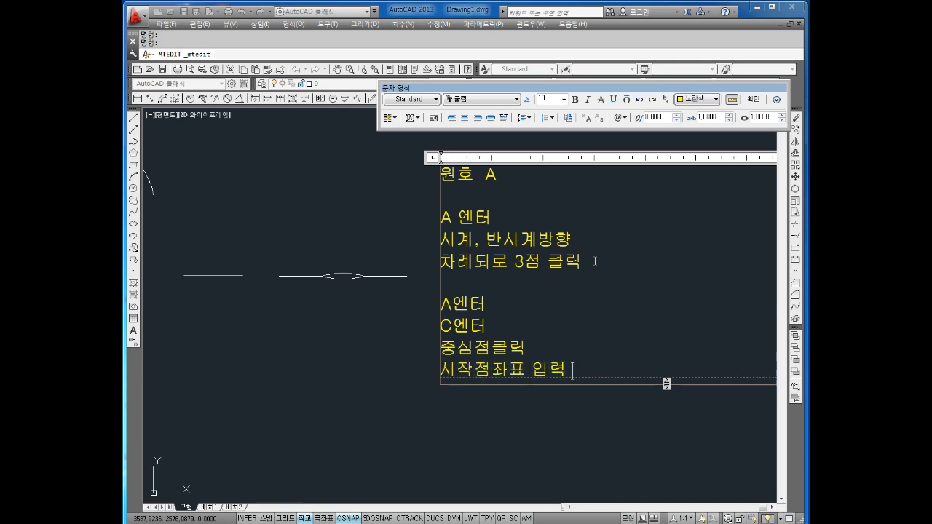
type("(상대")
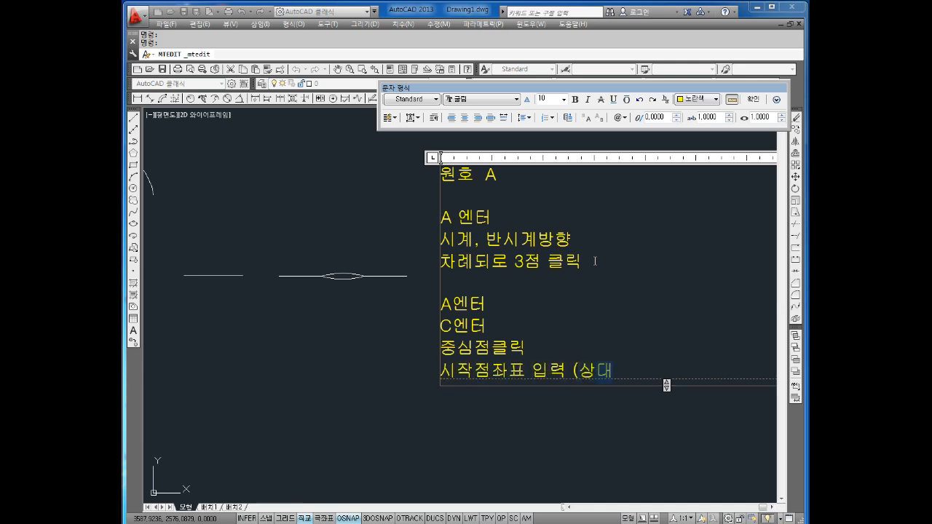
type(",상대극좌표")
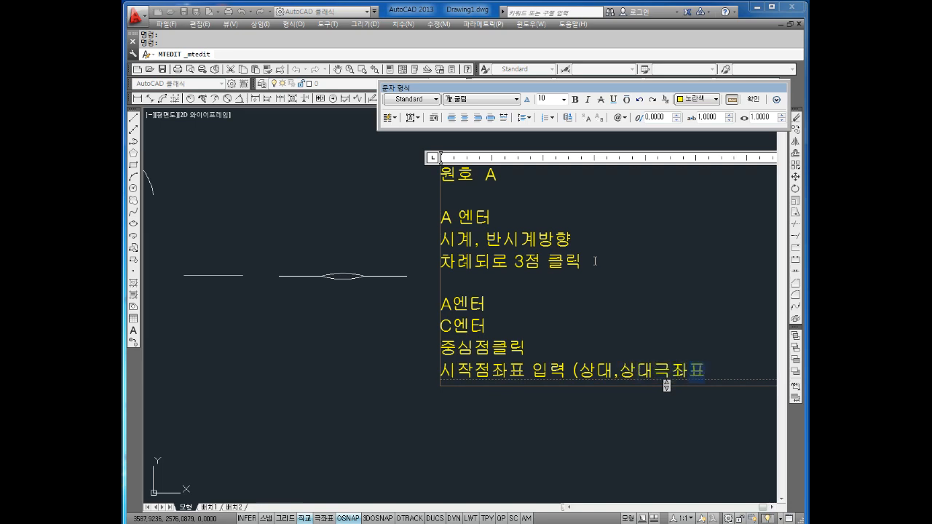
type(")")
key("Return")
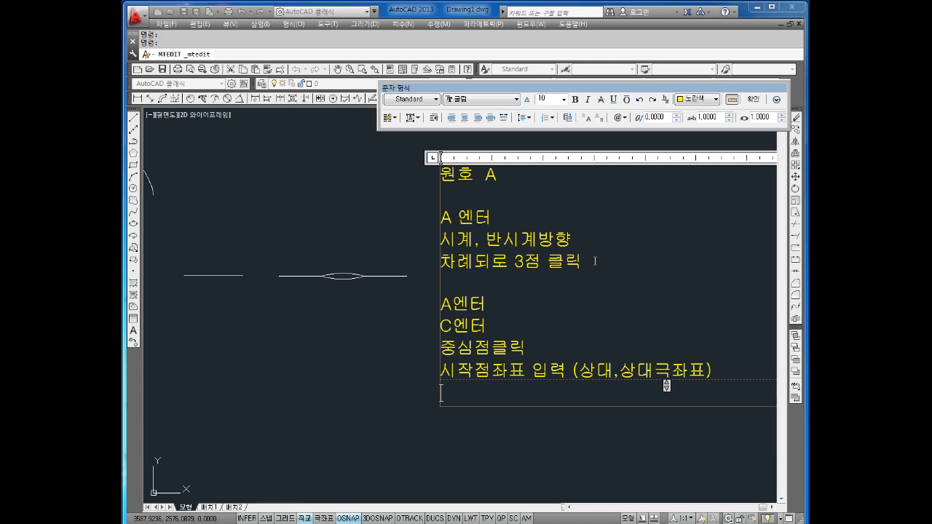
Add the line "반시계방향으로 그리기" below the start-point coordinate line in the note
type("반시")
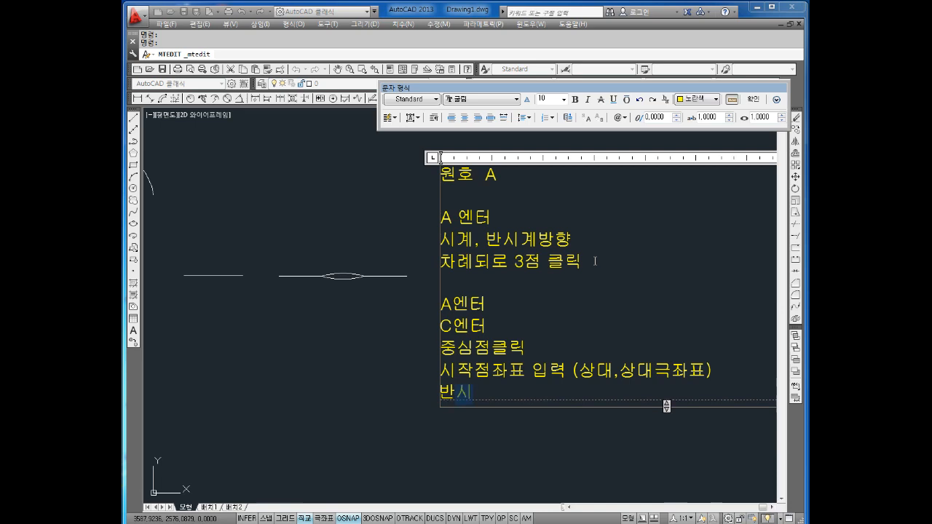
type("계방")
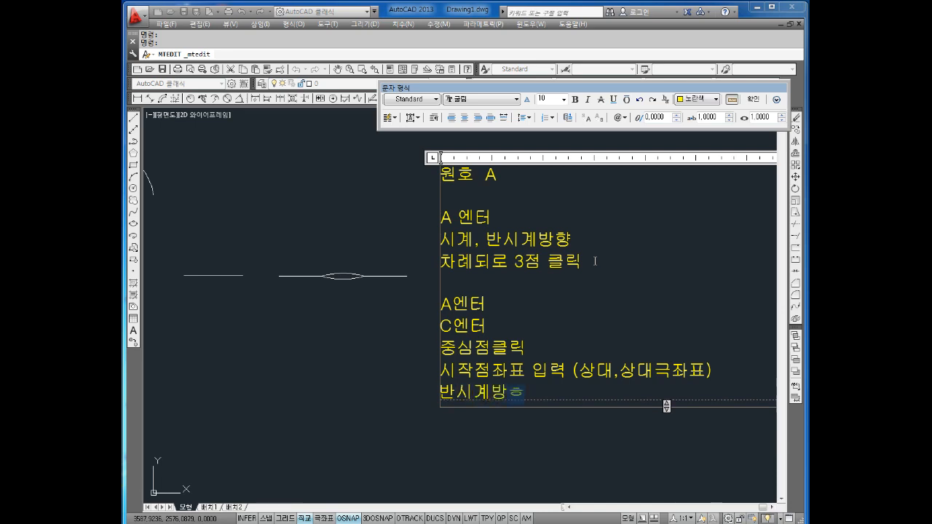
type("향으로")
type(" 그")
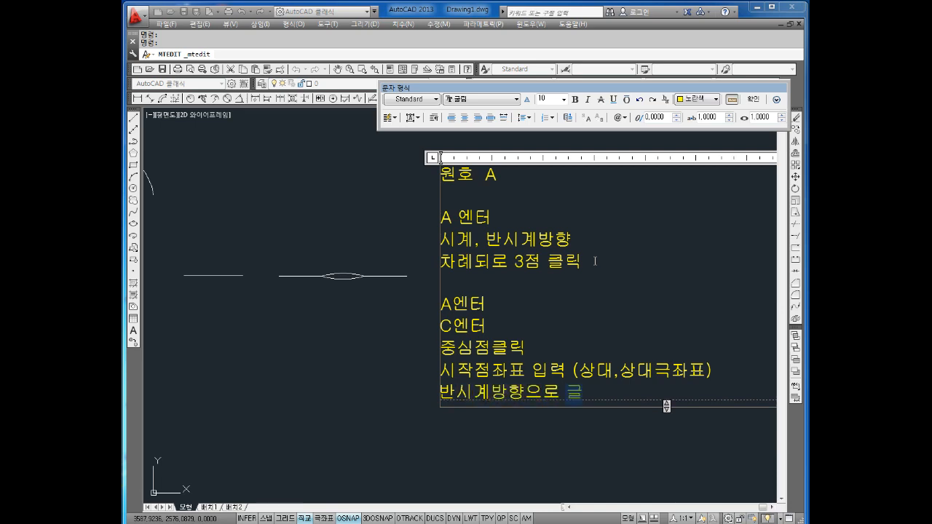
type("리기")
key("Return")
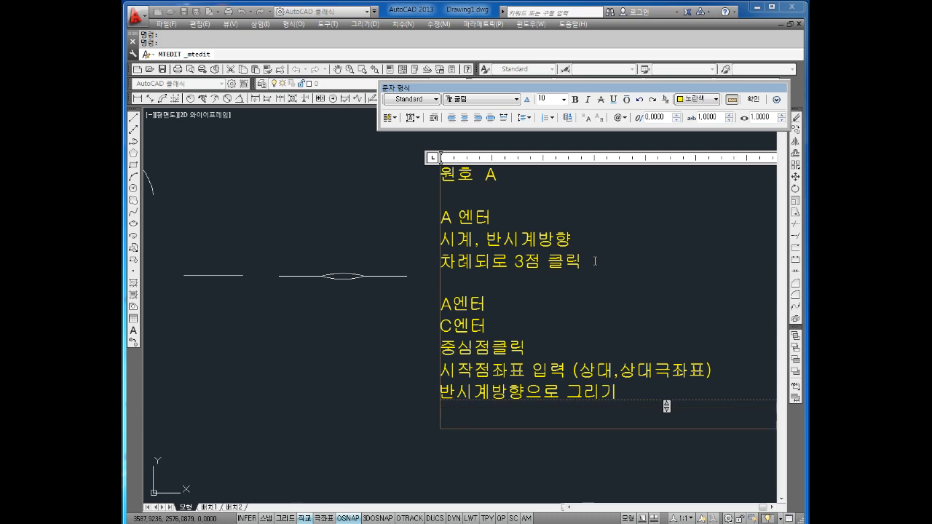
Add the line "끝점 좌표 입력" to the note and finish editing the text
type("끝점 좌표 입려ㄱ")
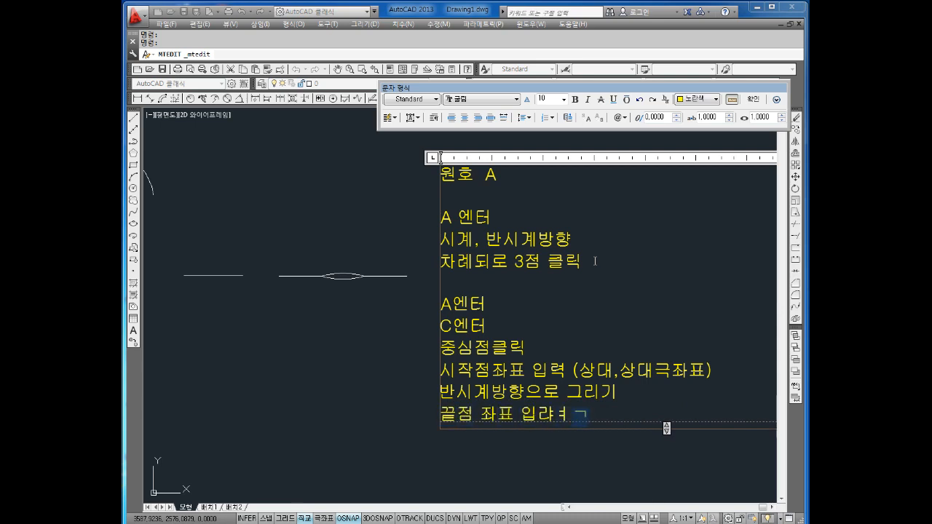
left_click(350, 296)
middle_click_drag(651, 387, 531, 372)
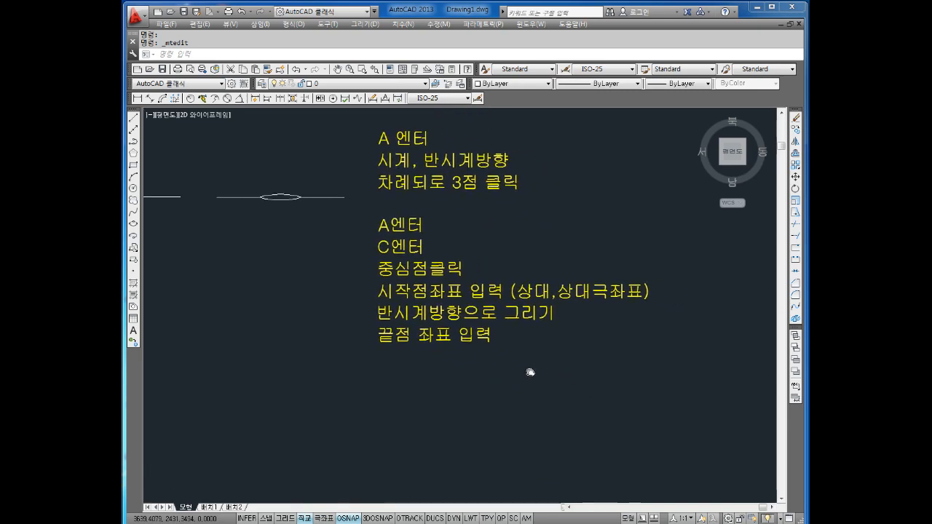
Reopen the arc note and add the line "A엔터" after a blank line at its end
left_click(433, 356)
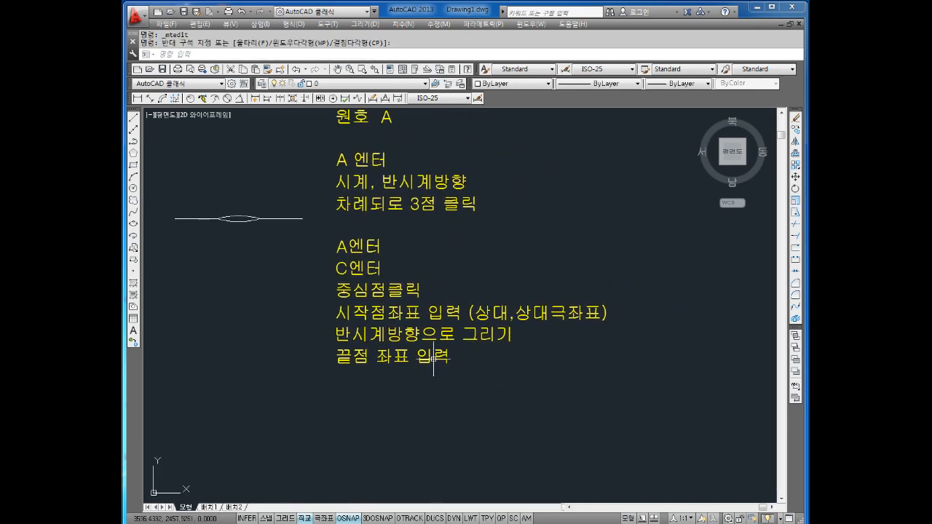
left_click(620, 360)
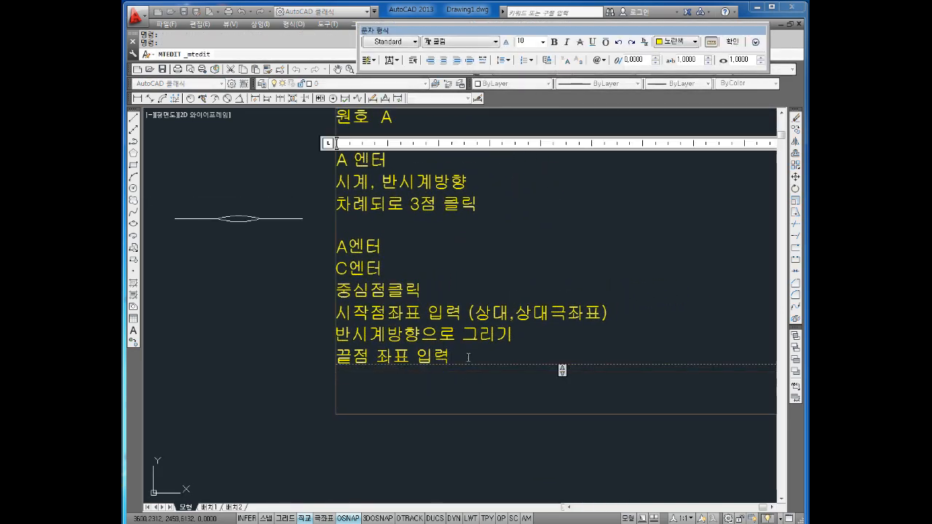
type("APD")
key("BackSpace")
key("BackSpace")
type("엔터")
key("Return")
Add the line "시작점클릭" below the last "A엔터" in the note
type("TLWK")
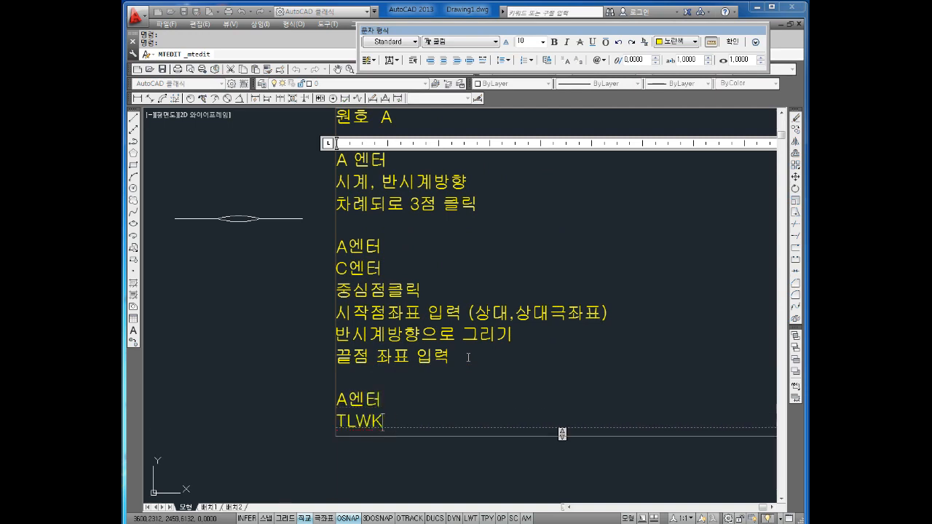
key("BackSpace")
key("BackSpace")
key("BackSpace")
type("스")
key("BackSpace")
key("BackSpace")
key("BackSpace")
type("시작저")
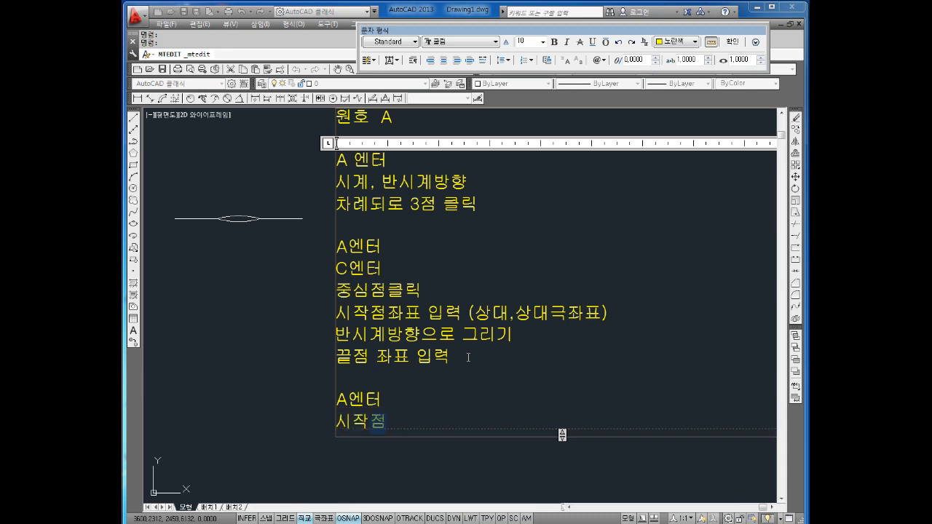
type("클릭")
key("Return")
Add the line "E엔터" below "시작점클릭" in the note
type("E")
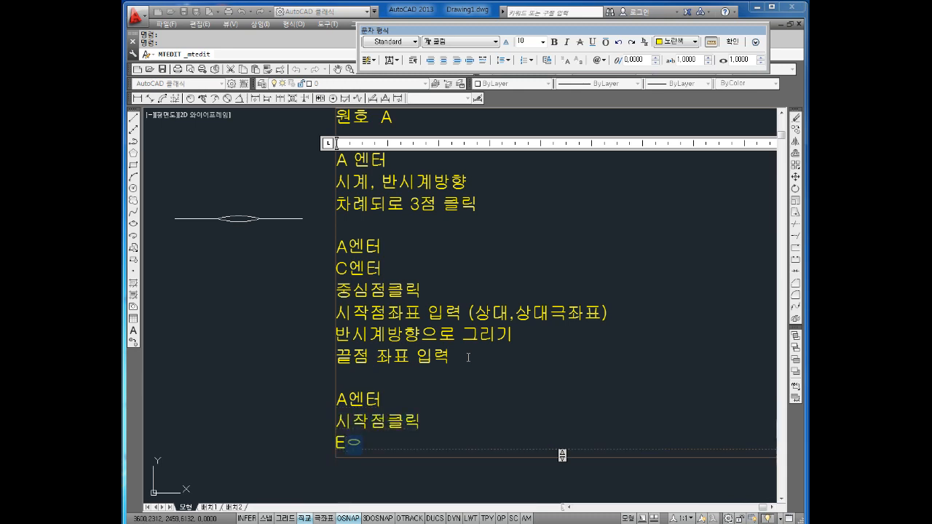
type("엔")
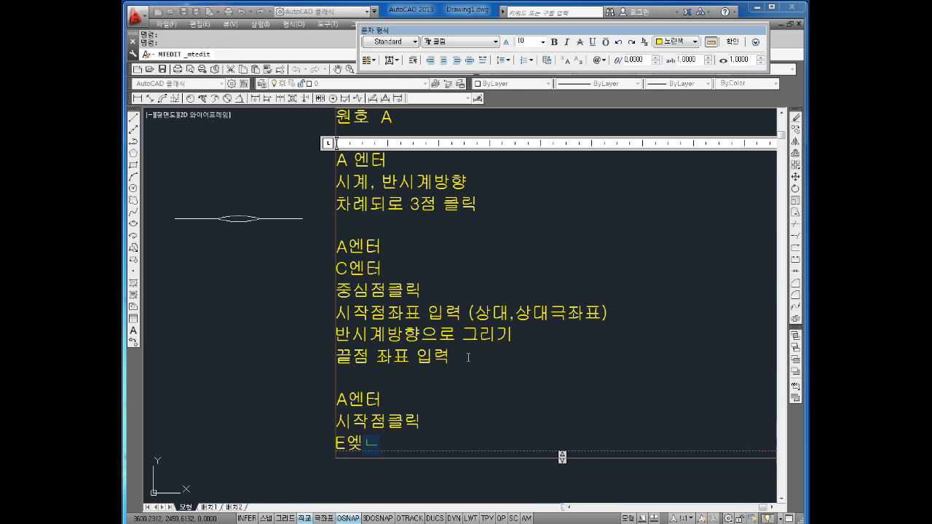
type("터")
key("Return")
Add the line "끝점 클릭" below "E엔터" in the note
type("Z")
key("BackSpace")
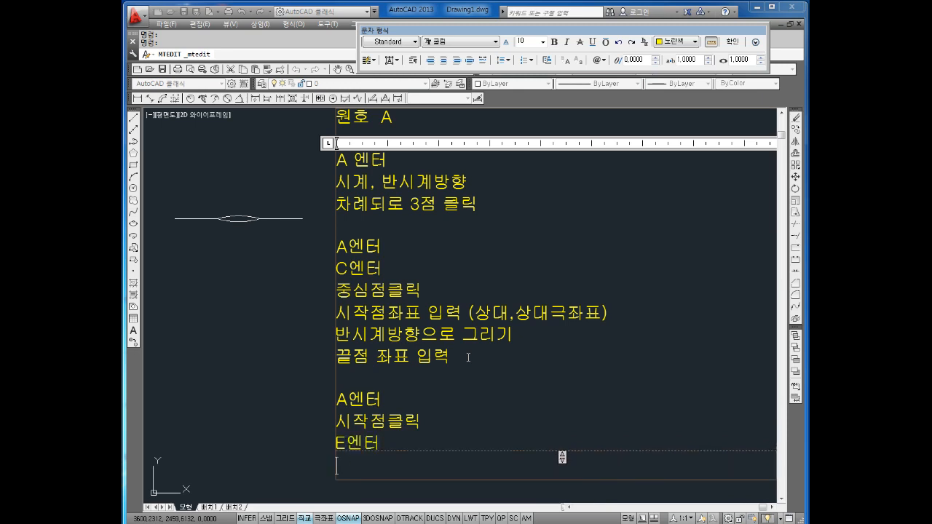
type("R")
key("BackSpace")
type("rM")
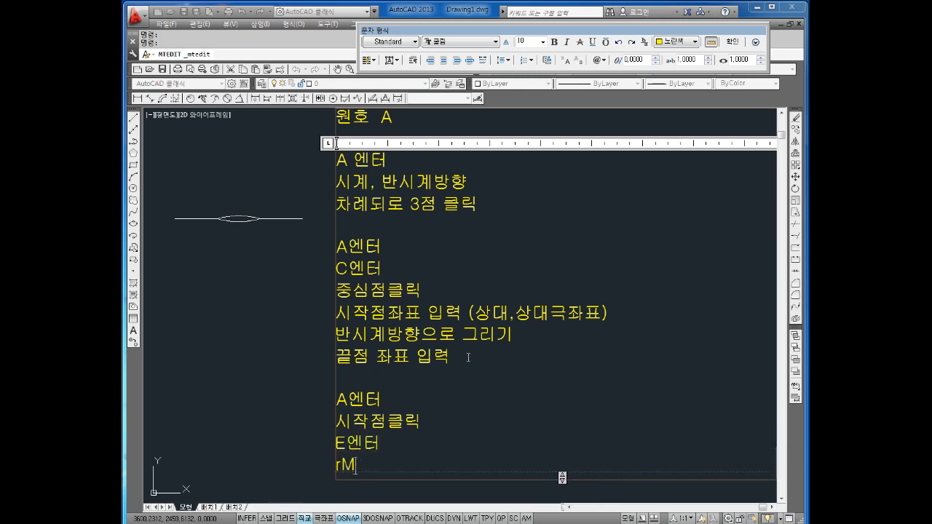
key("BackSpace")
key("BackSpace")
type("끝점 ")
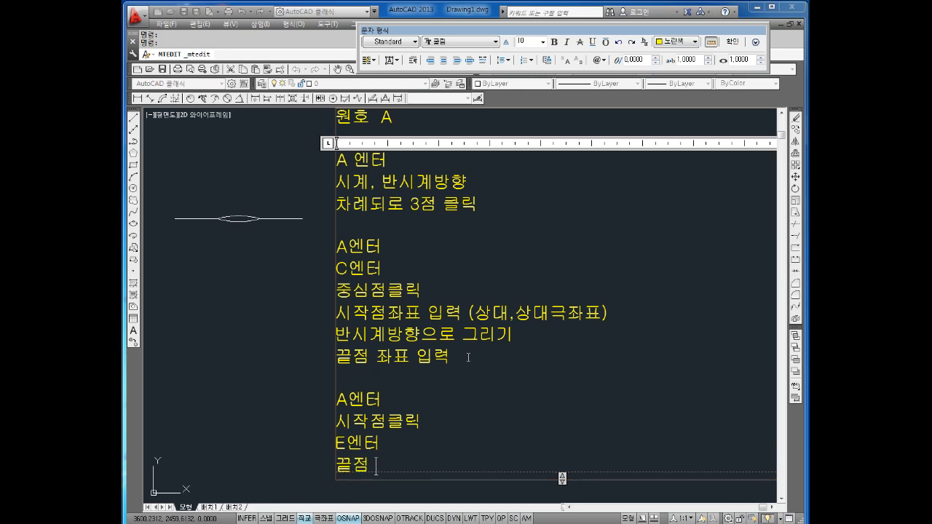
type("클릭")
key("Return")
Add the lines "R엔터" and "R값 입력" at the end of the note and finish editing the text
type("R")
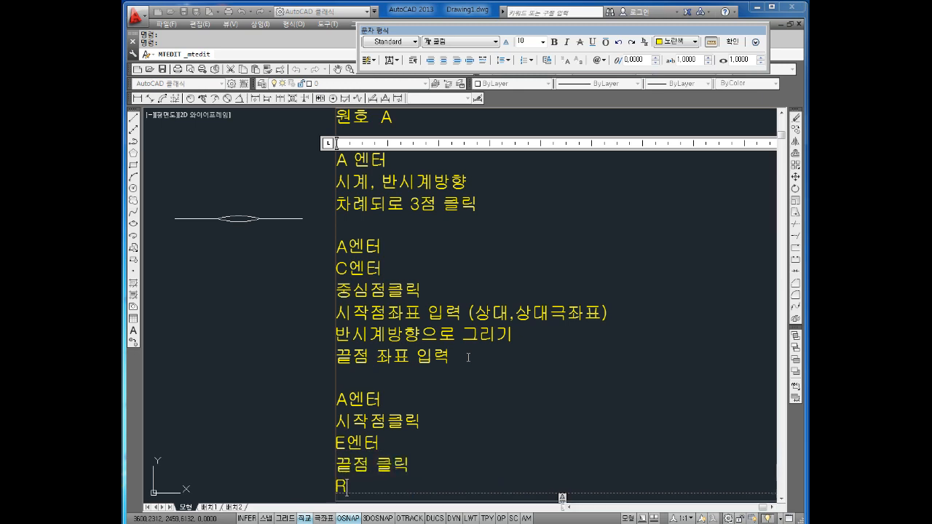
type("에터")
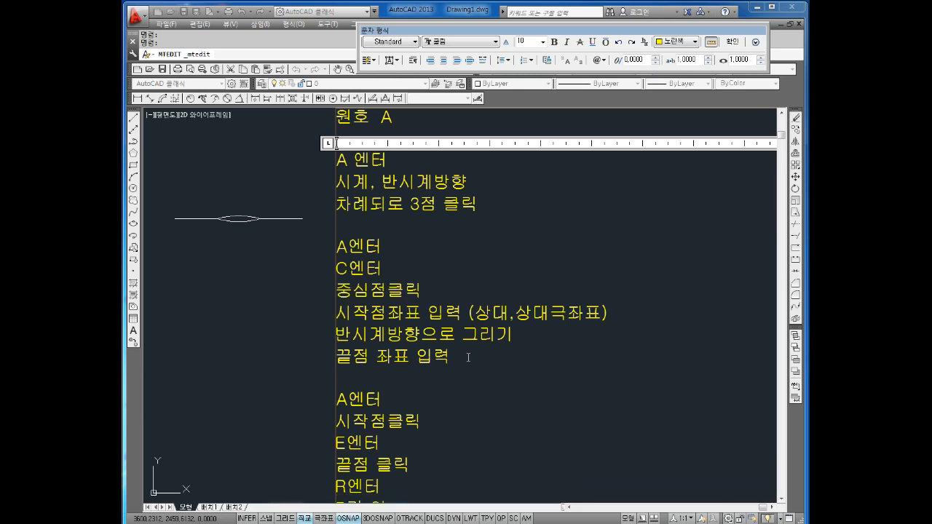
key("Return")
left_click(469, 358)
scroll(462, 367, "down", 3)
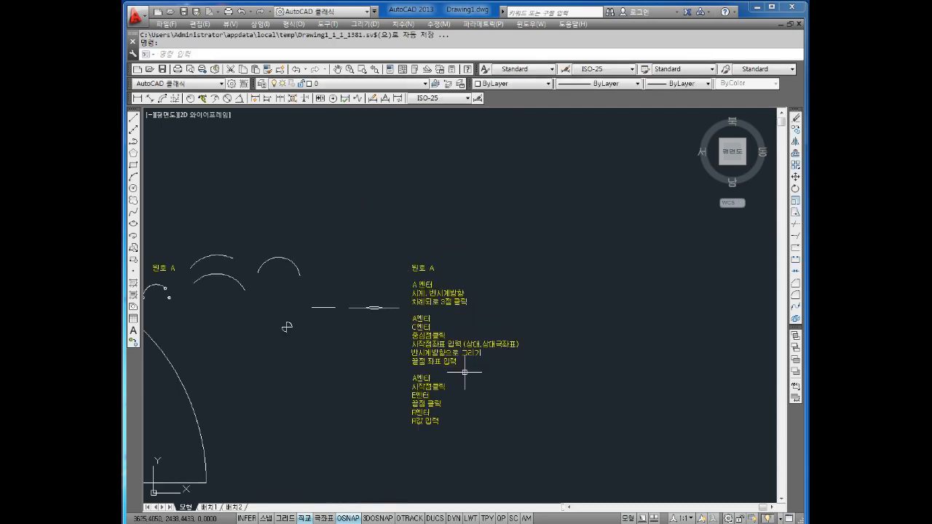
scroll(443, 313, "up", 3)
middle_click_drag(447, 338, 442, 318)
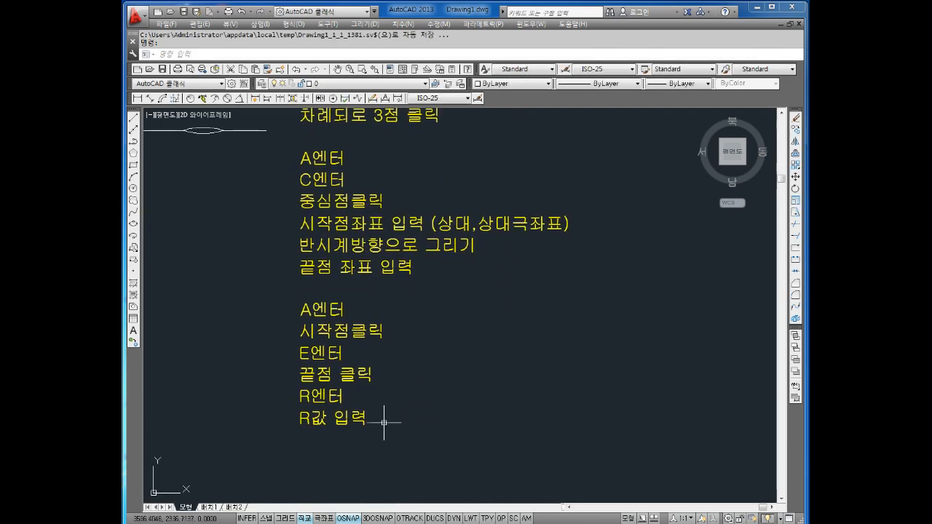
Reopen the arc note, add the line "(반시계방향 무조건)" below "R값 입력", and finish editing the text
key("Escape")
key("Escape")
left_click(353, 425)
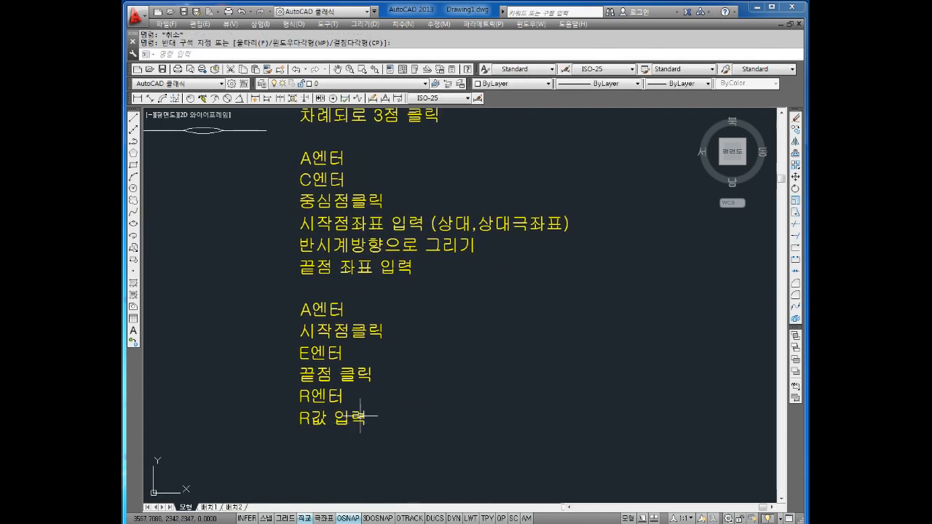
double_click(365, 413)
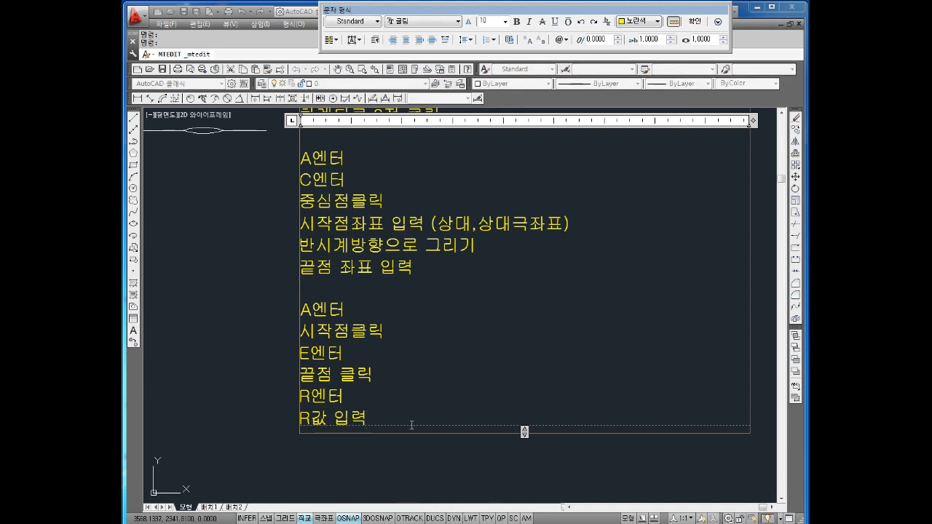
key("Return")
type("(QKS")
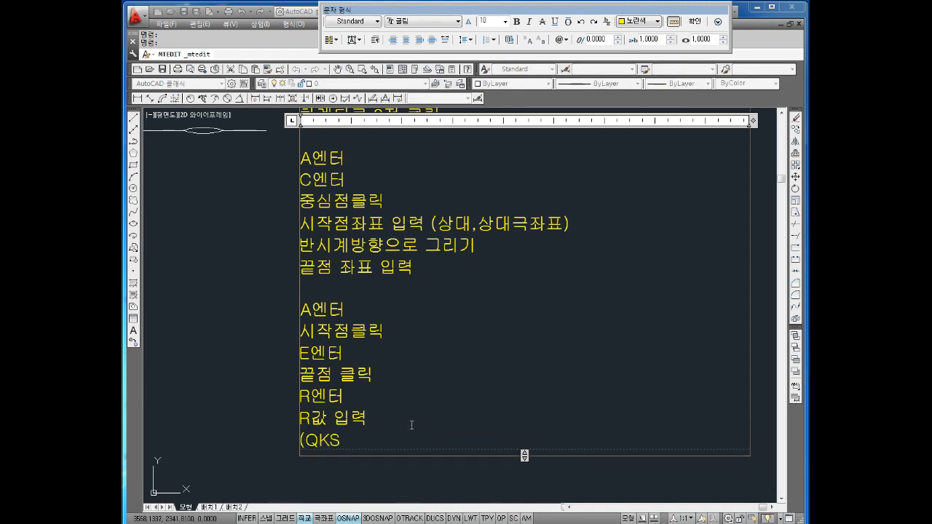
key("BackSpace")
key("BackSpace")
key("BackSpace")
type("반시계방향ㅇ")
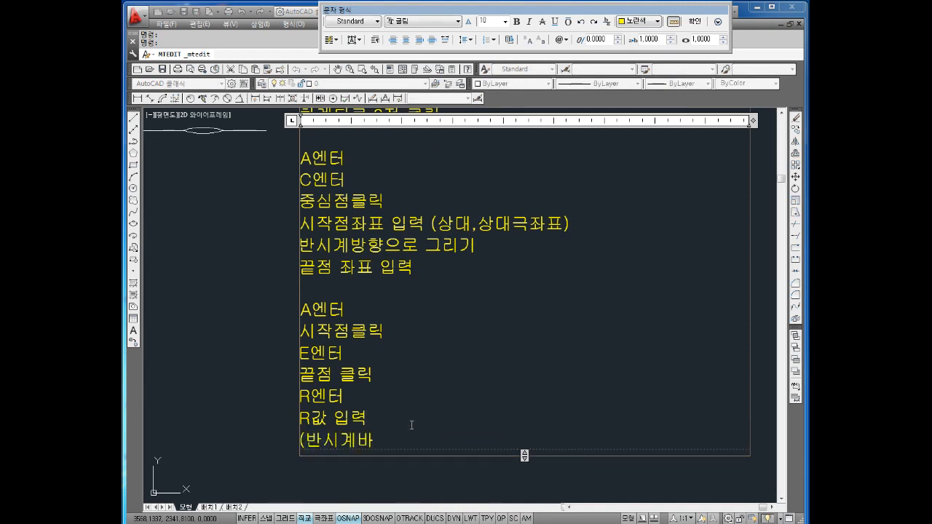
type(" 뮤ㅜㅈ")
type("ㅓㅗ거")
type("건")
left_click(205, 424)
middle_click_drag(486, 331, 492, 347)
middle_click_drag(385, 265, 387, 248)
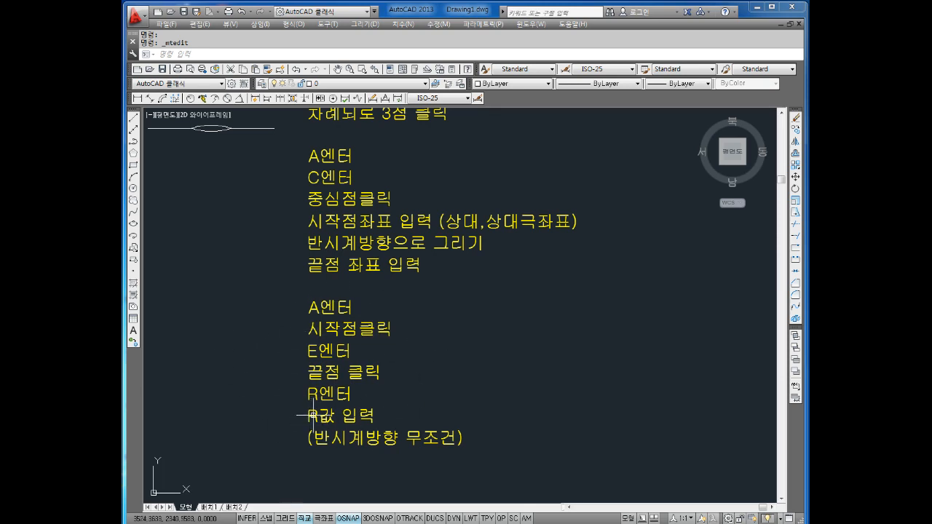
mouse_move(311, 414)
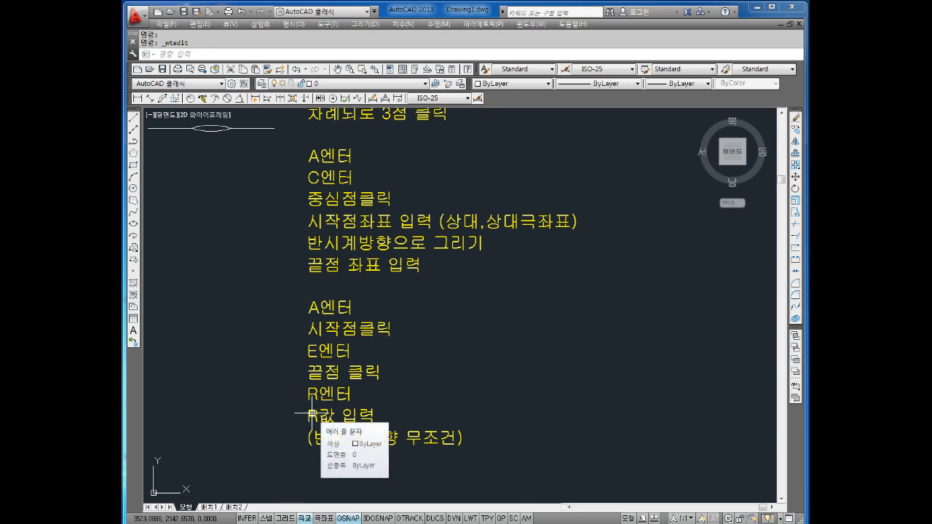